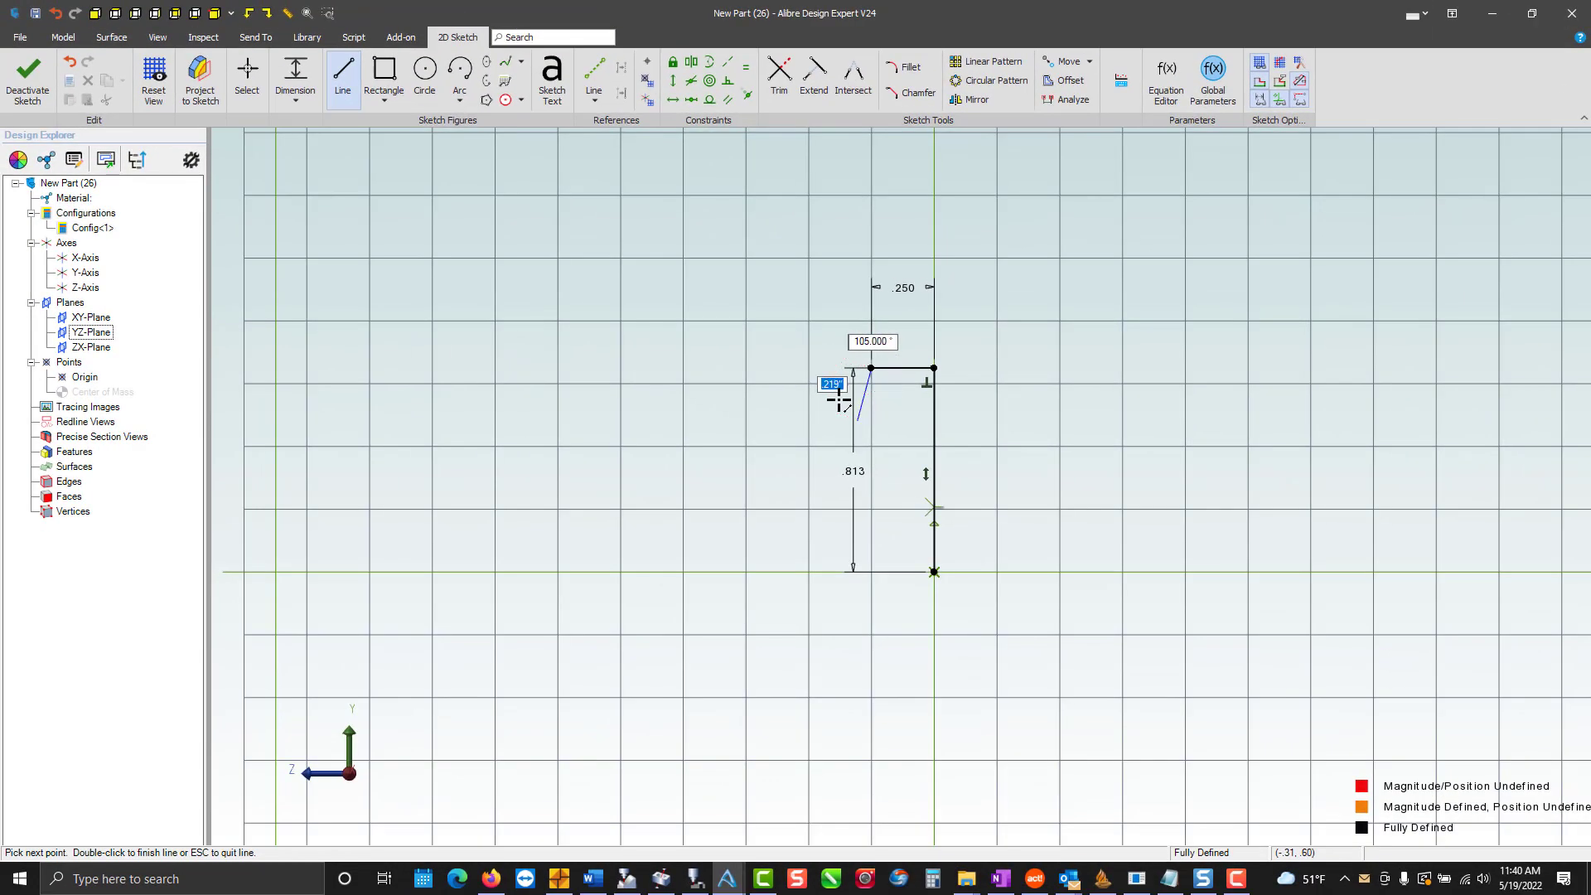
Complete the stepped profile with perpendicular lines from the 0.25 in ledge, closing it at the origin with a base about 3.84 in long.
scroll(838, 401, down, 5)
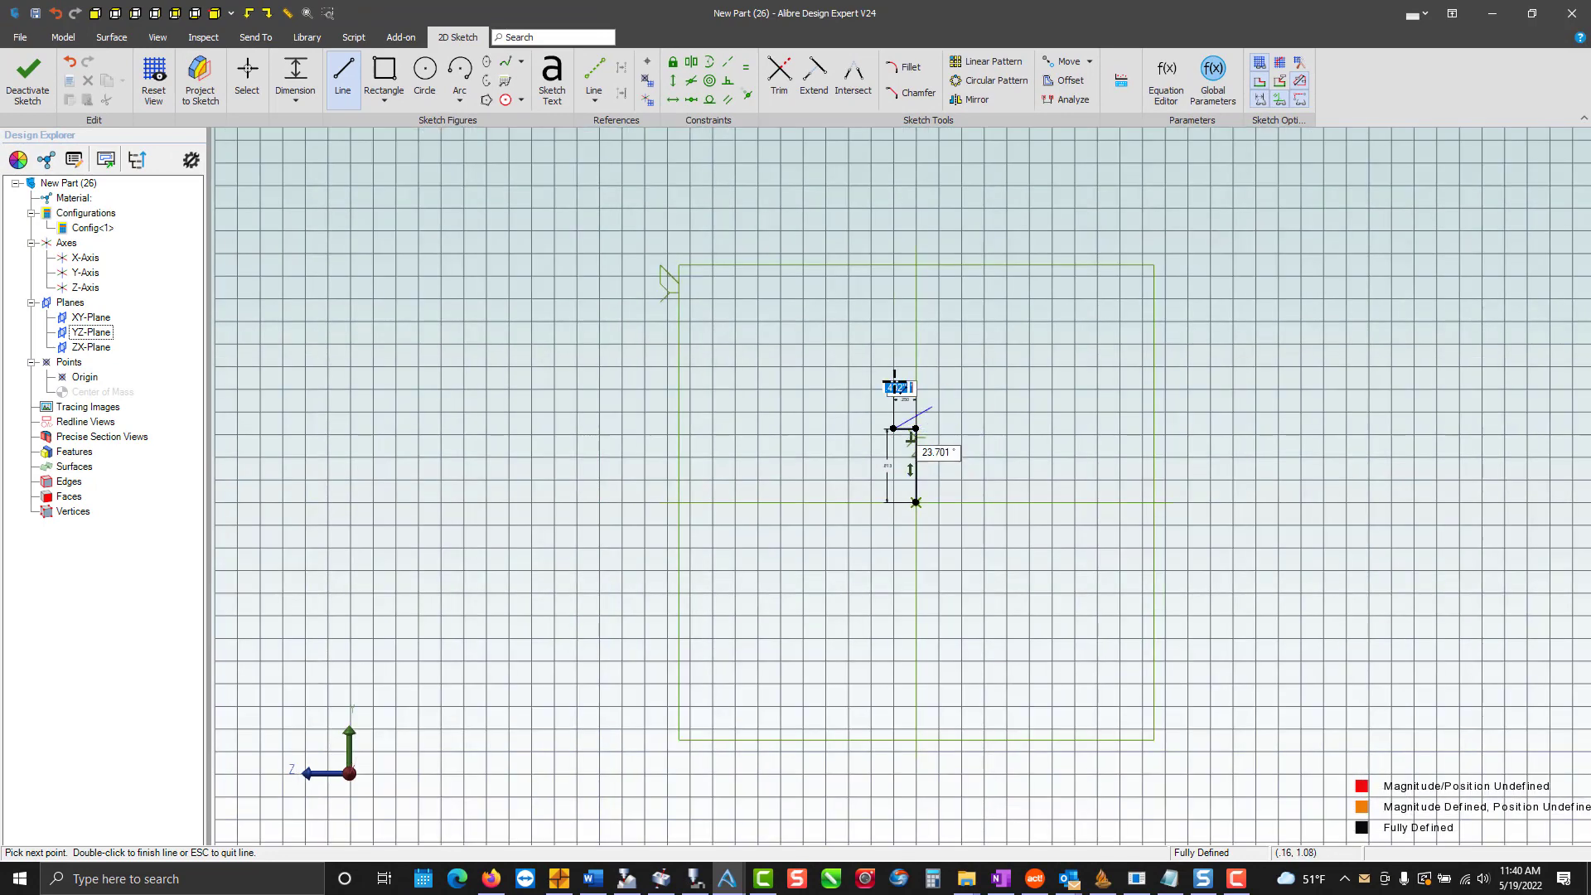
click(893, 381)
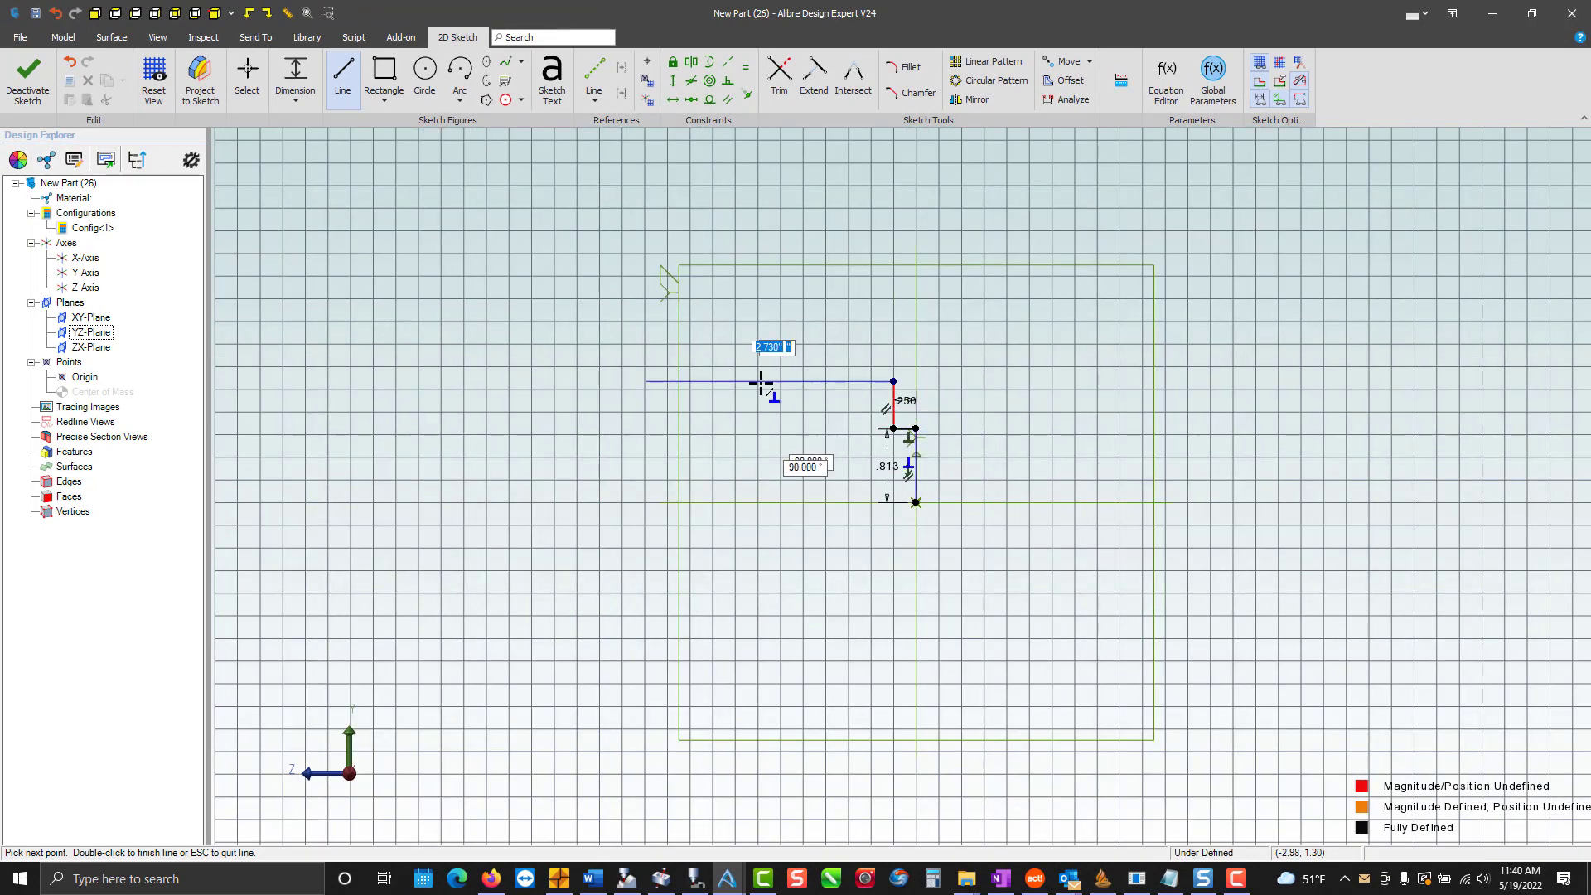
click(628, 381)
click(627, 446)
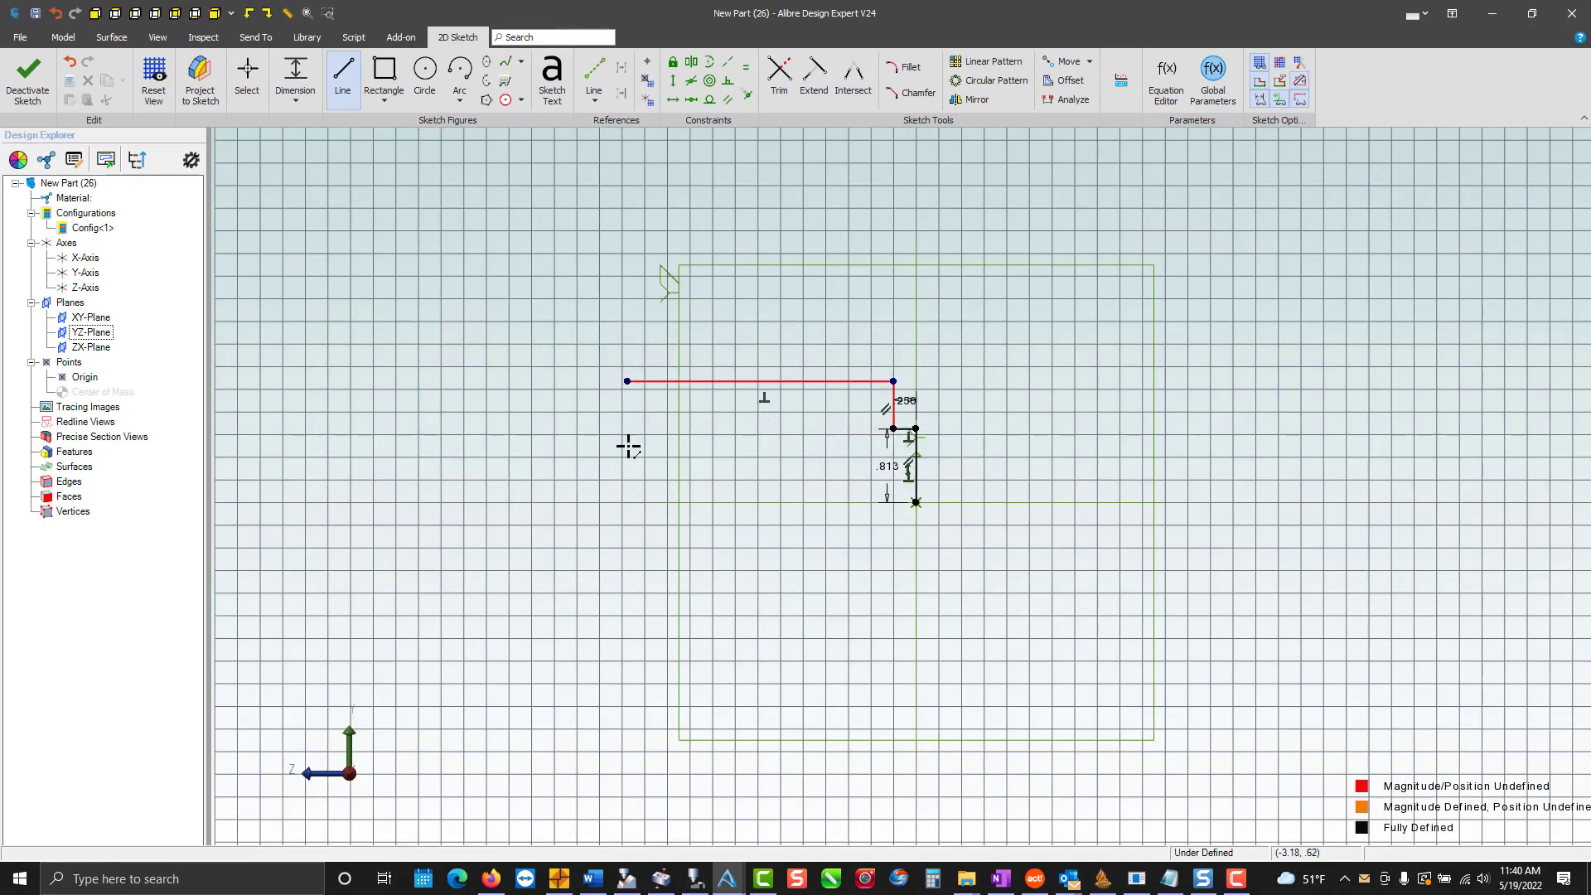
click(569, 446)
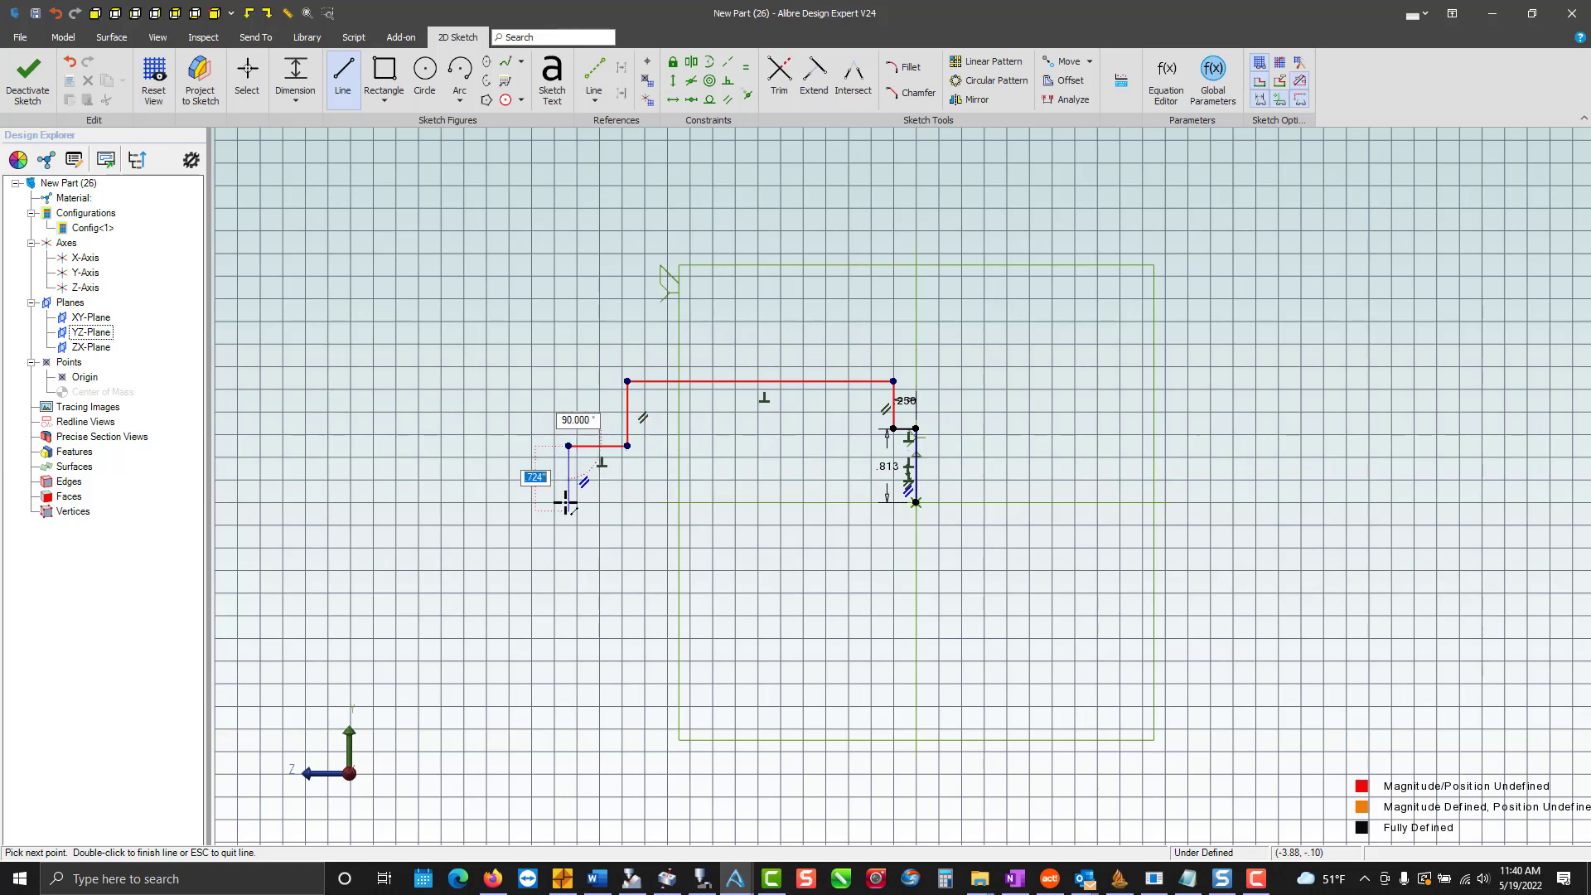
click(568, 501)
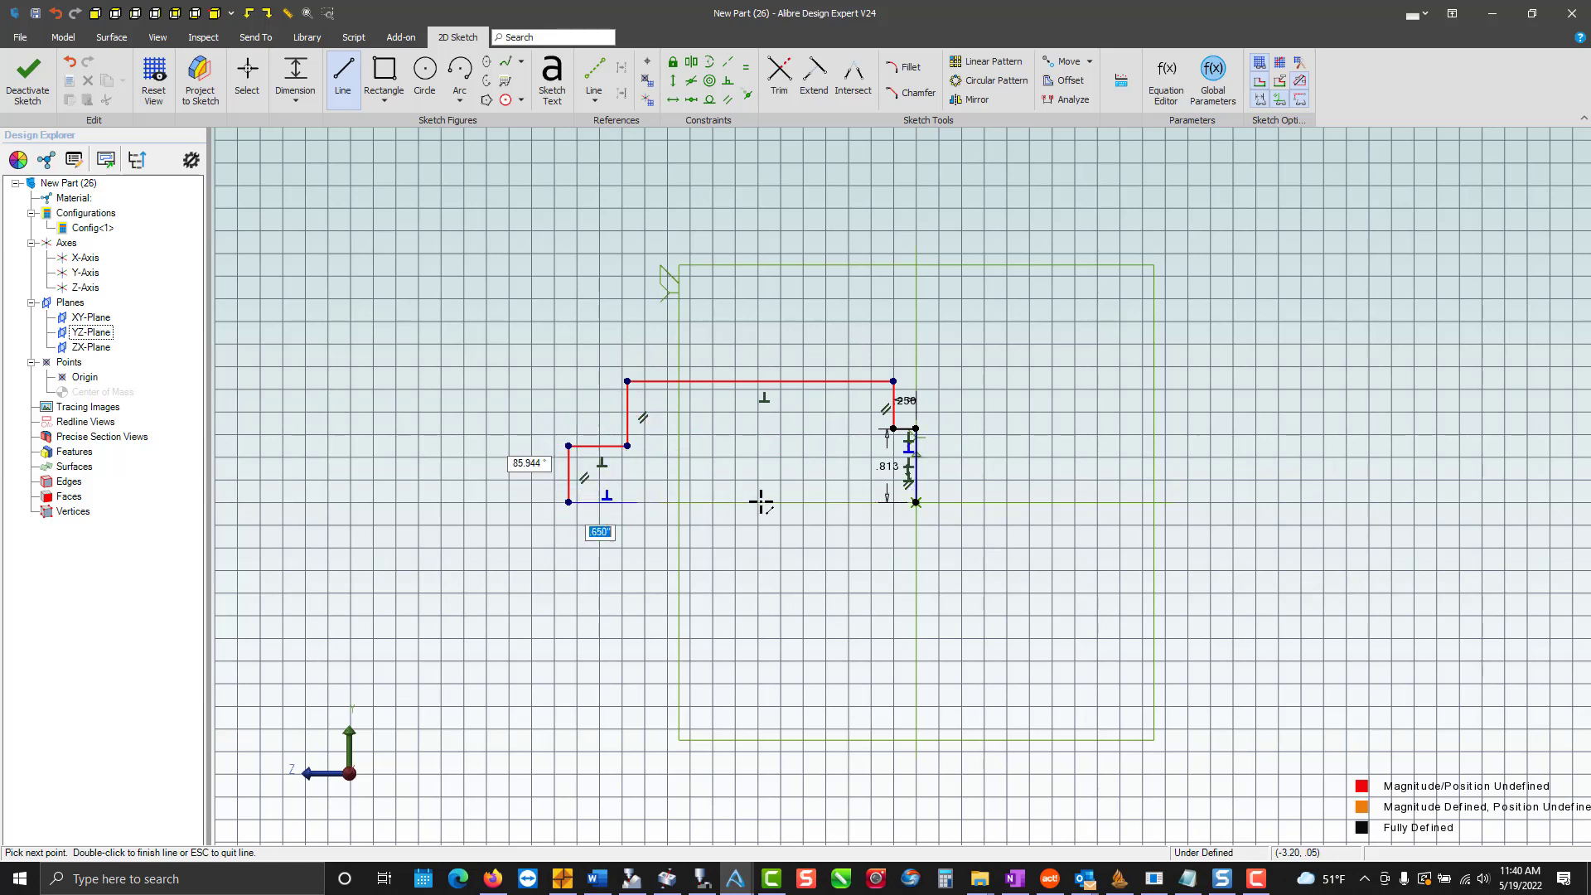
click(915, 502)
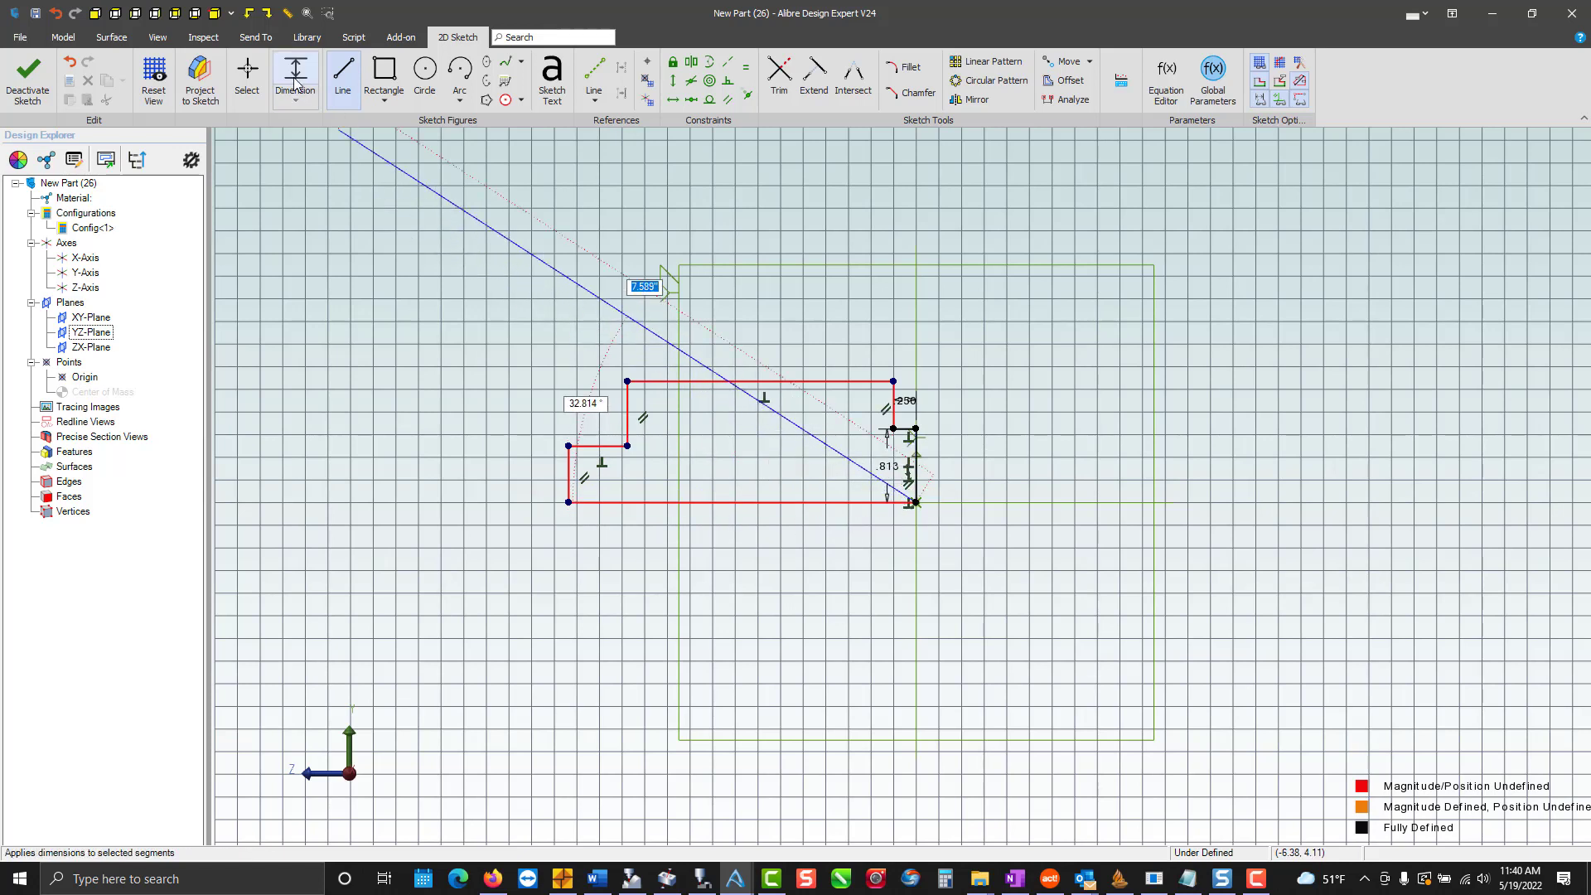
key(Escape)
Dimension the profile's top edge to sit 1.5 in above the origin and measure 2.125 in long.
scroll(771, 365, up, 3)
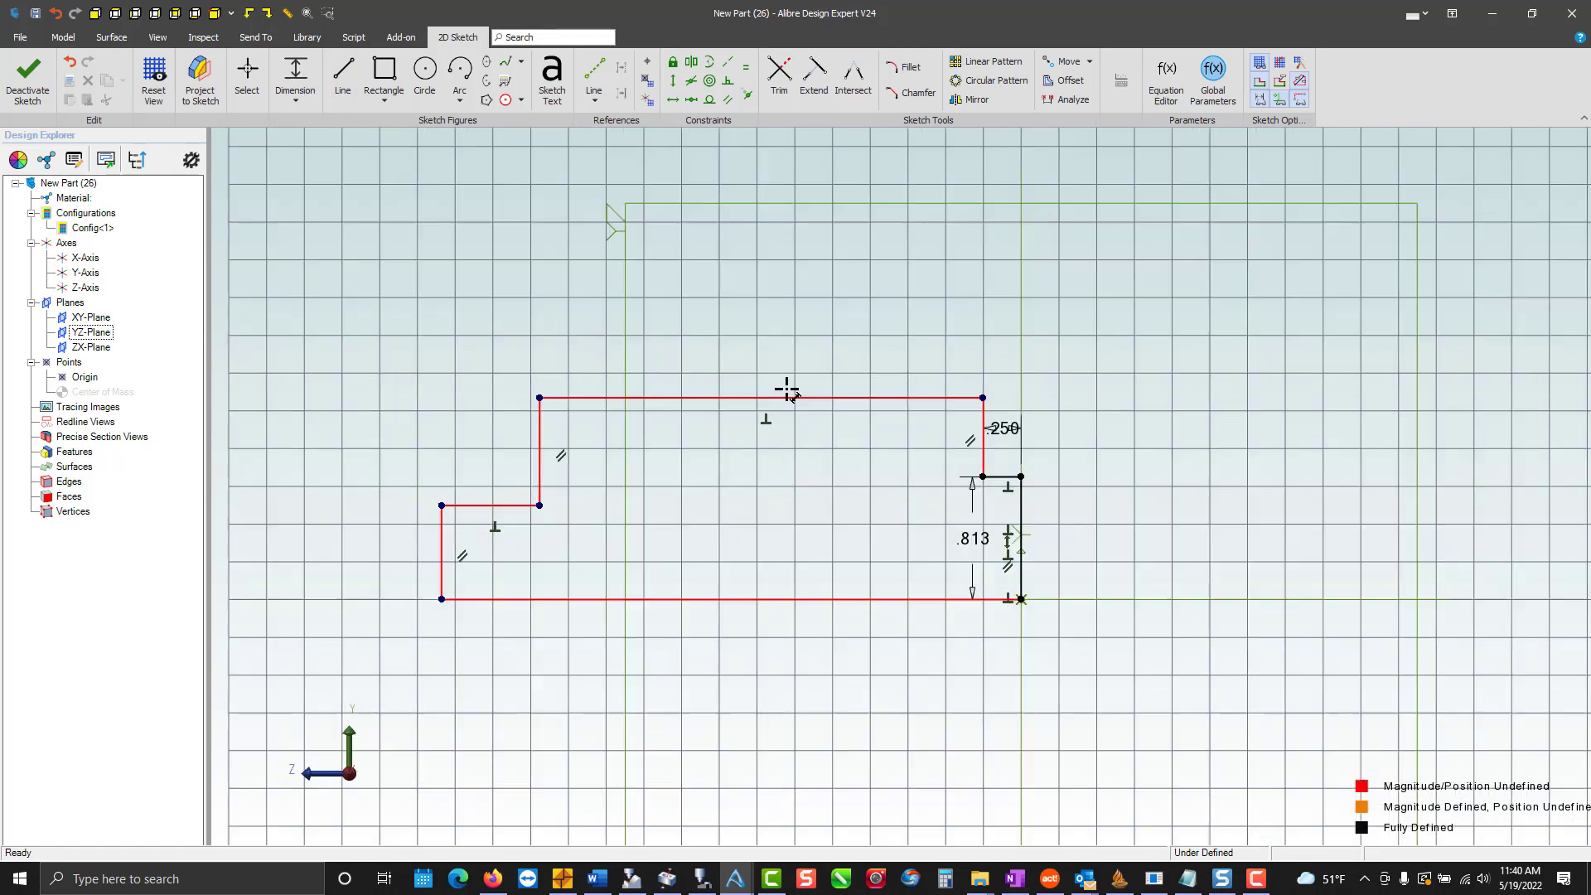
scroll(786, 389, up, 2)
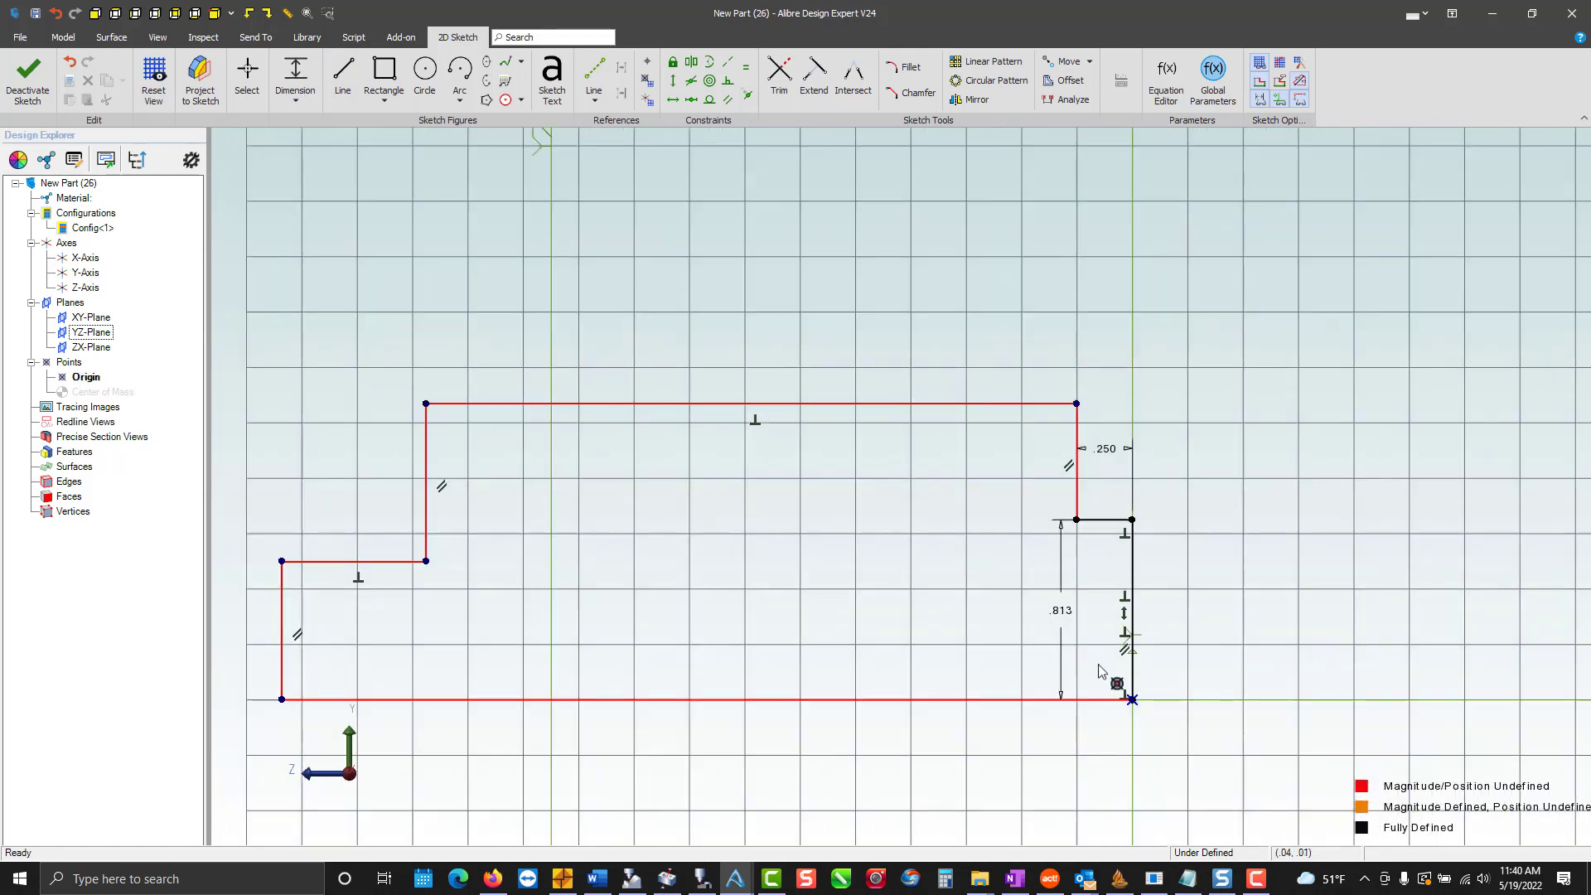
click(1076, 404)
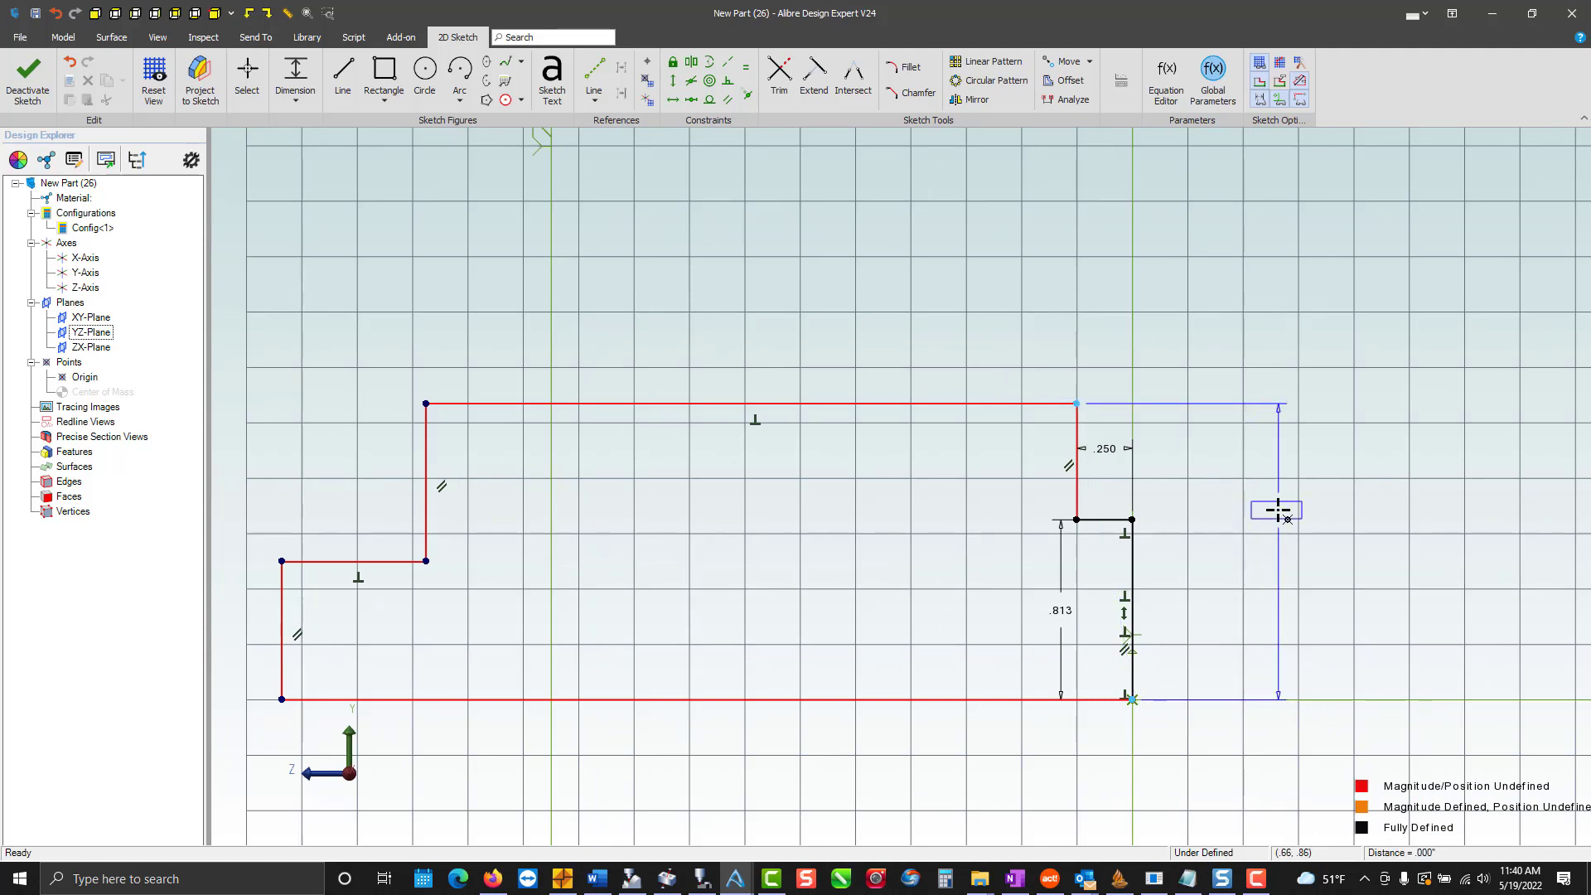
click(1279, 510)
text(1.5)
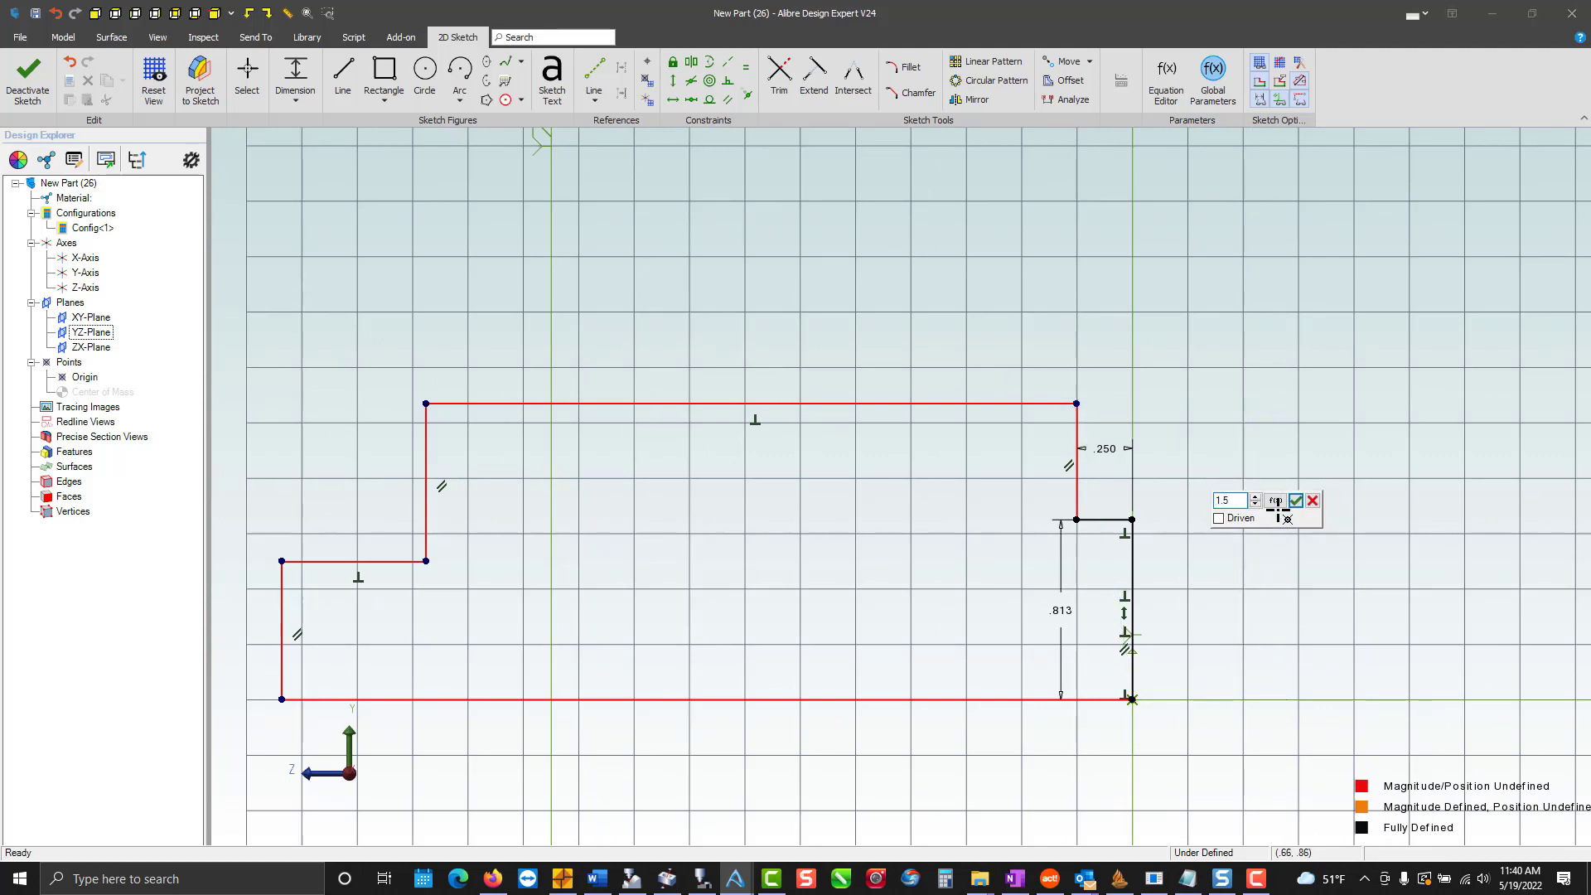
key(Return)
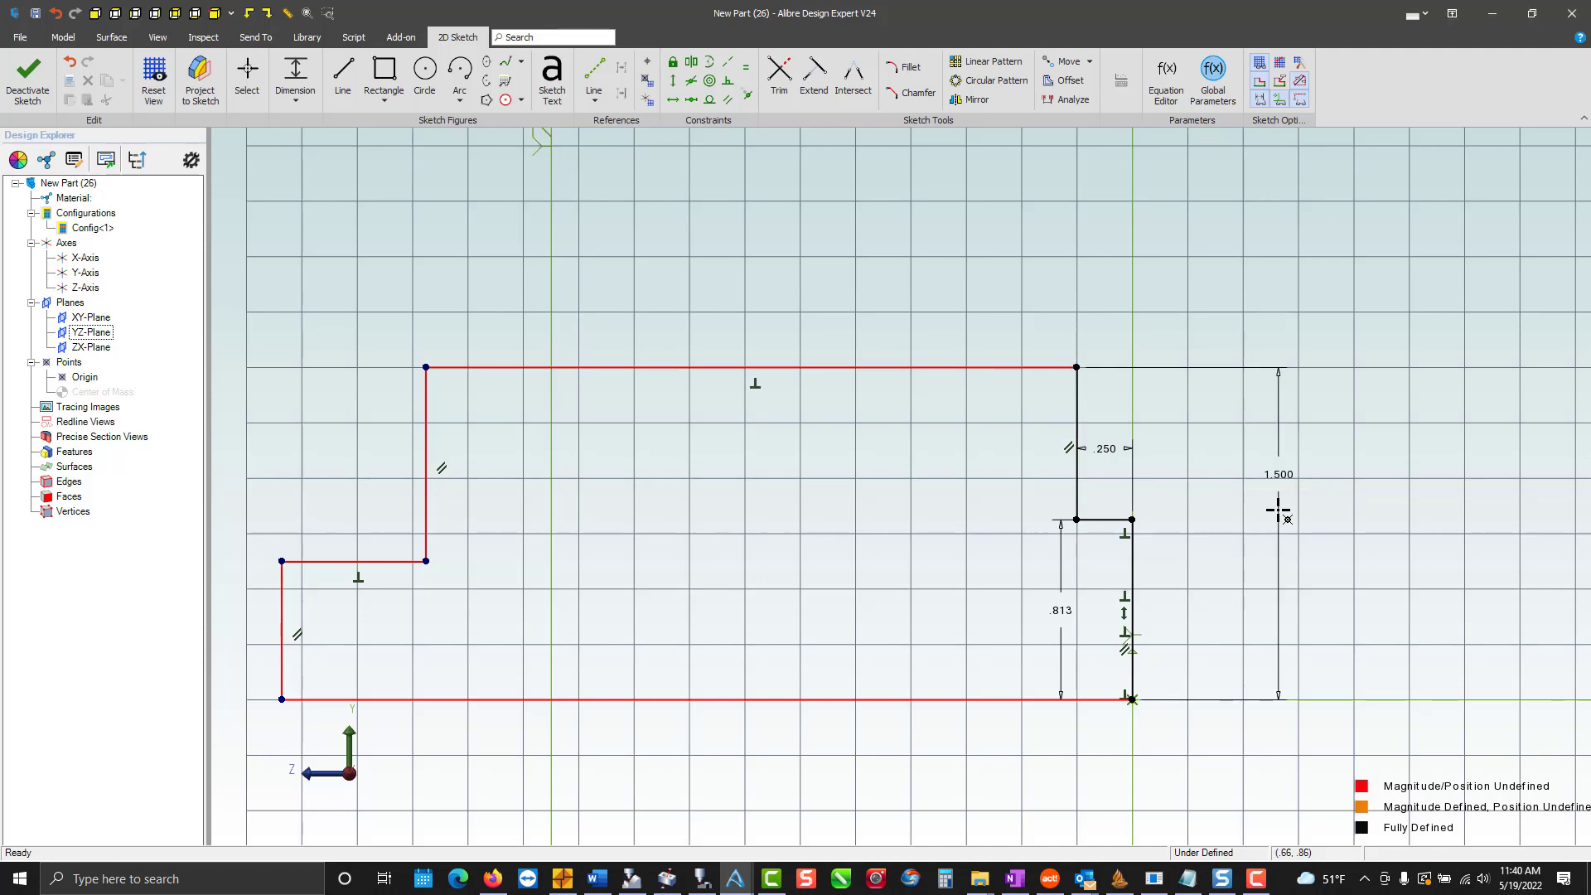
click(1031, 370)
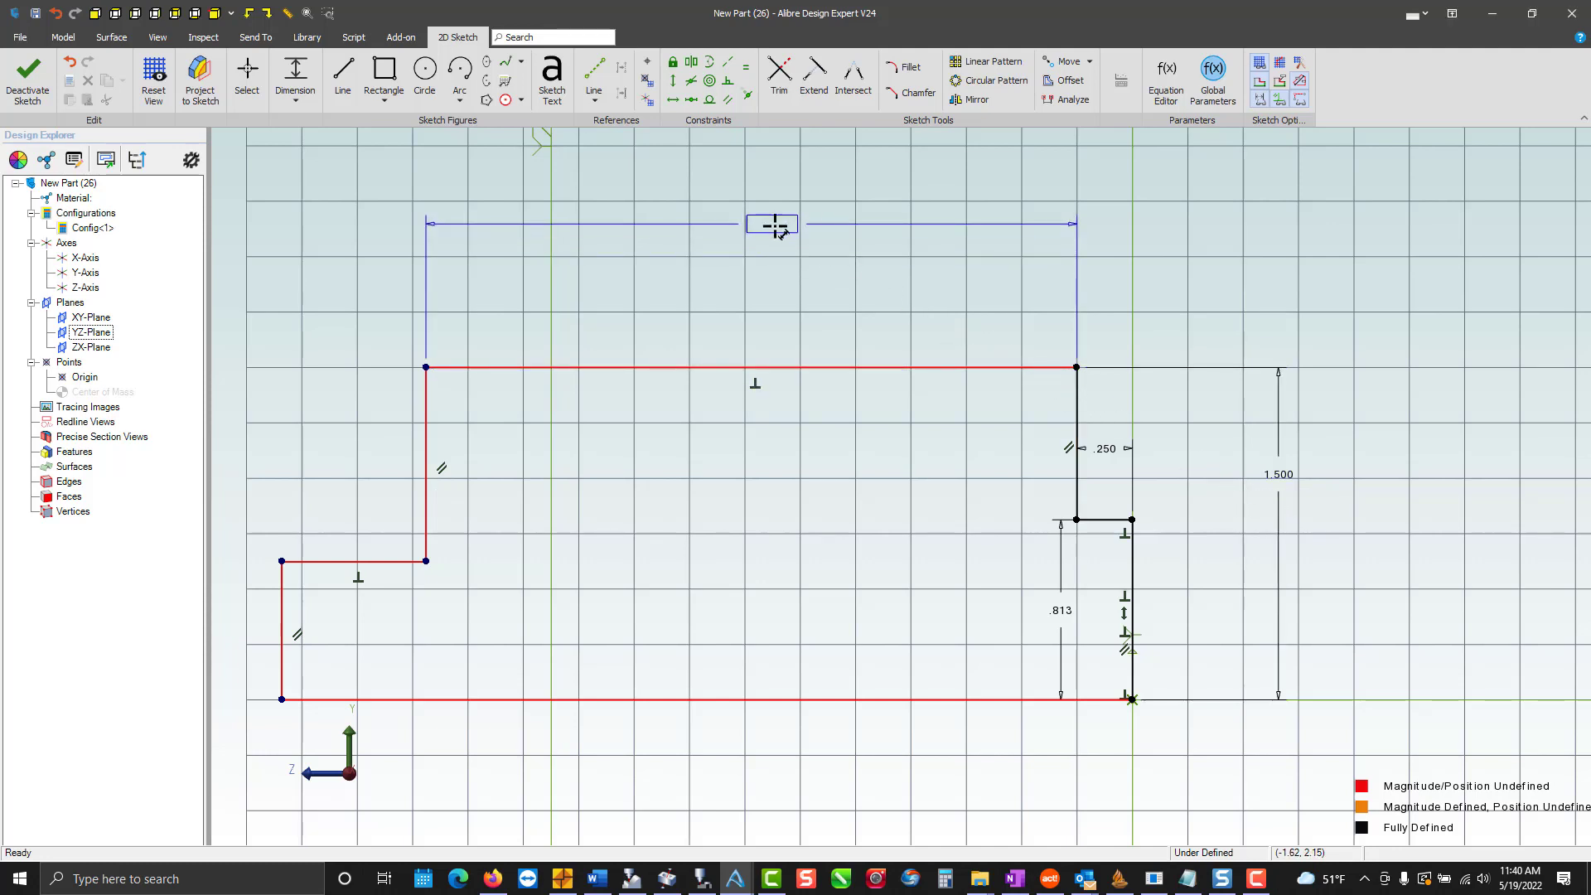
click(775, 224)
text(2.125)
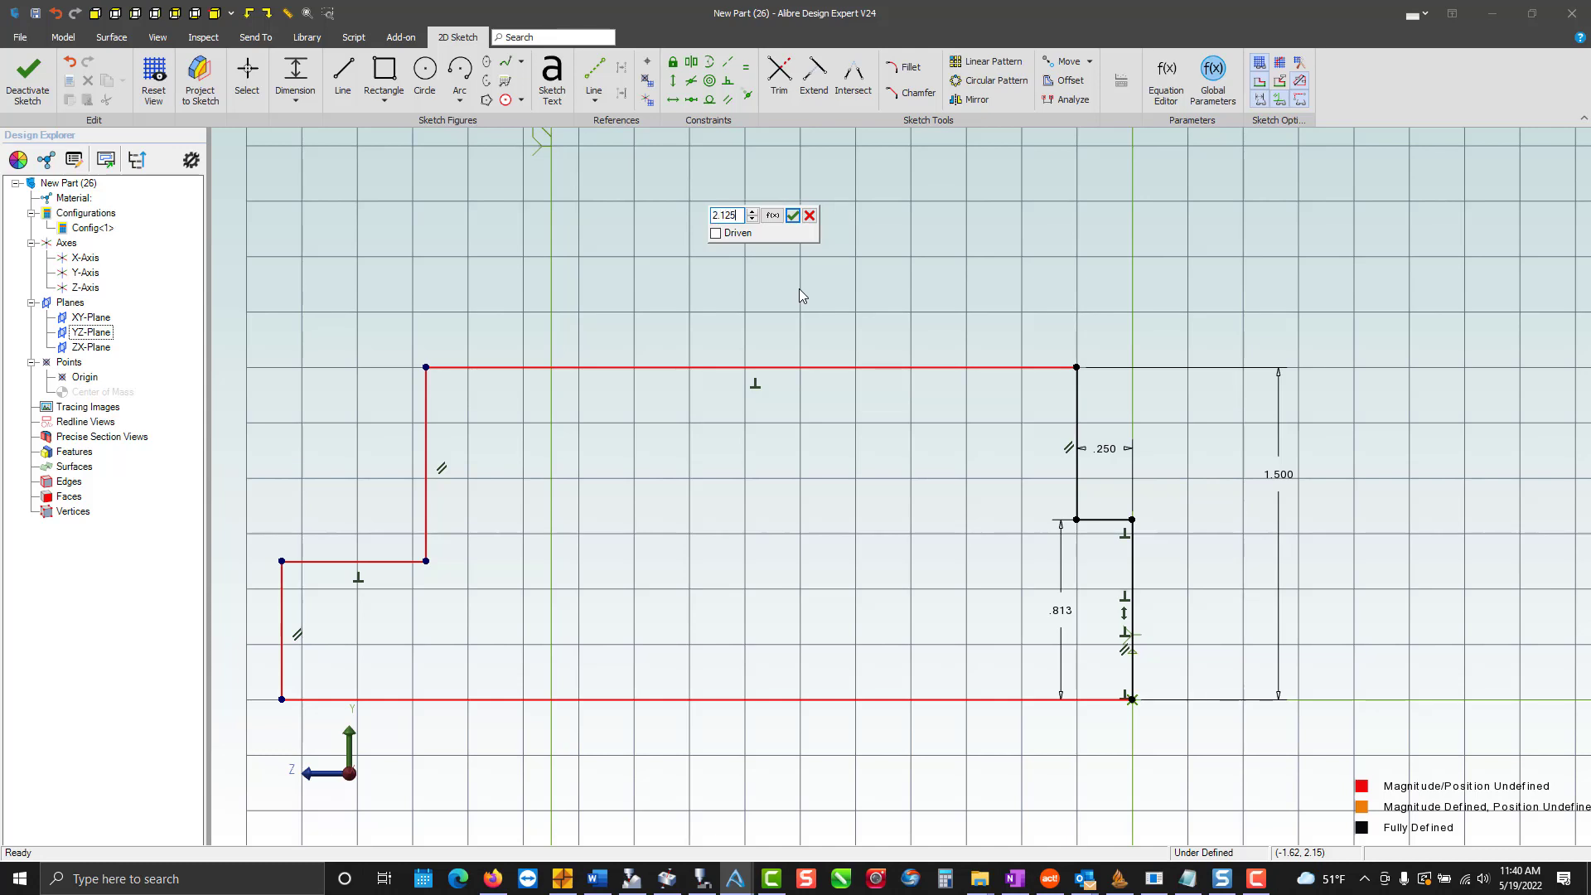
key(Return)
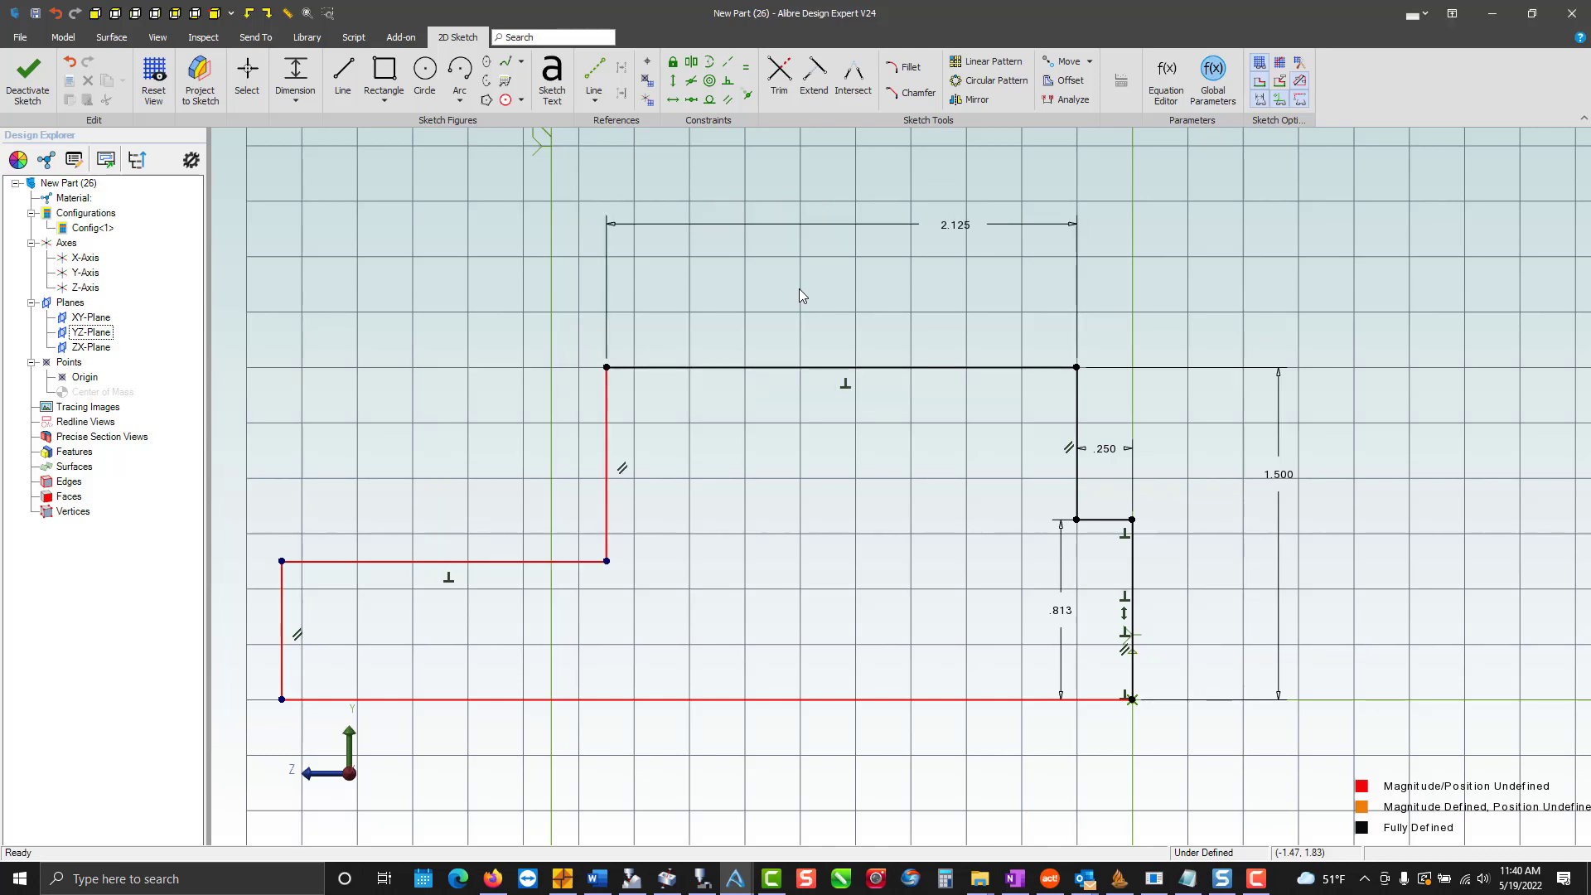
Dimension the short vertical edge farthest from the origin to 0.75 in and the base line to 3 in.
click(280, 602)
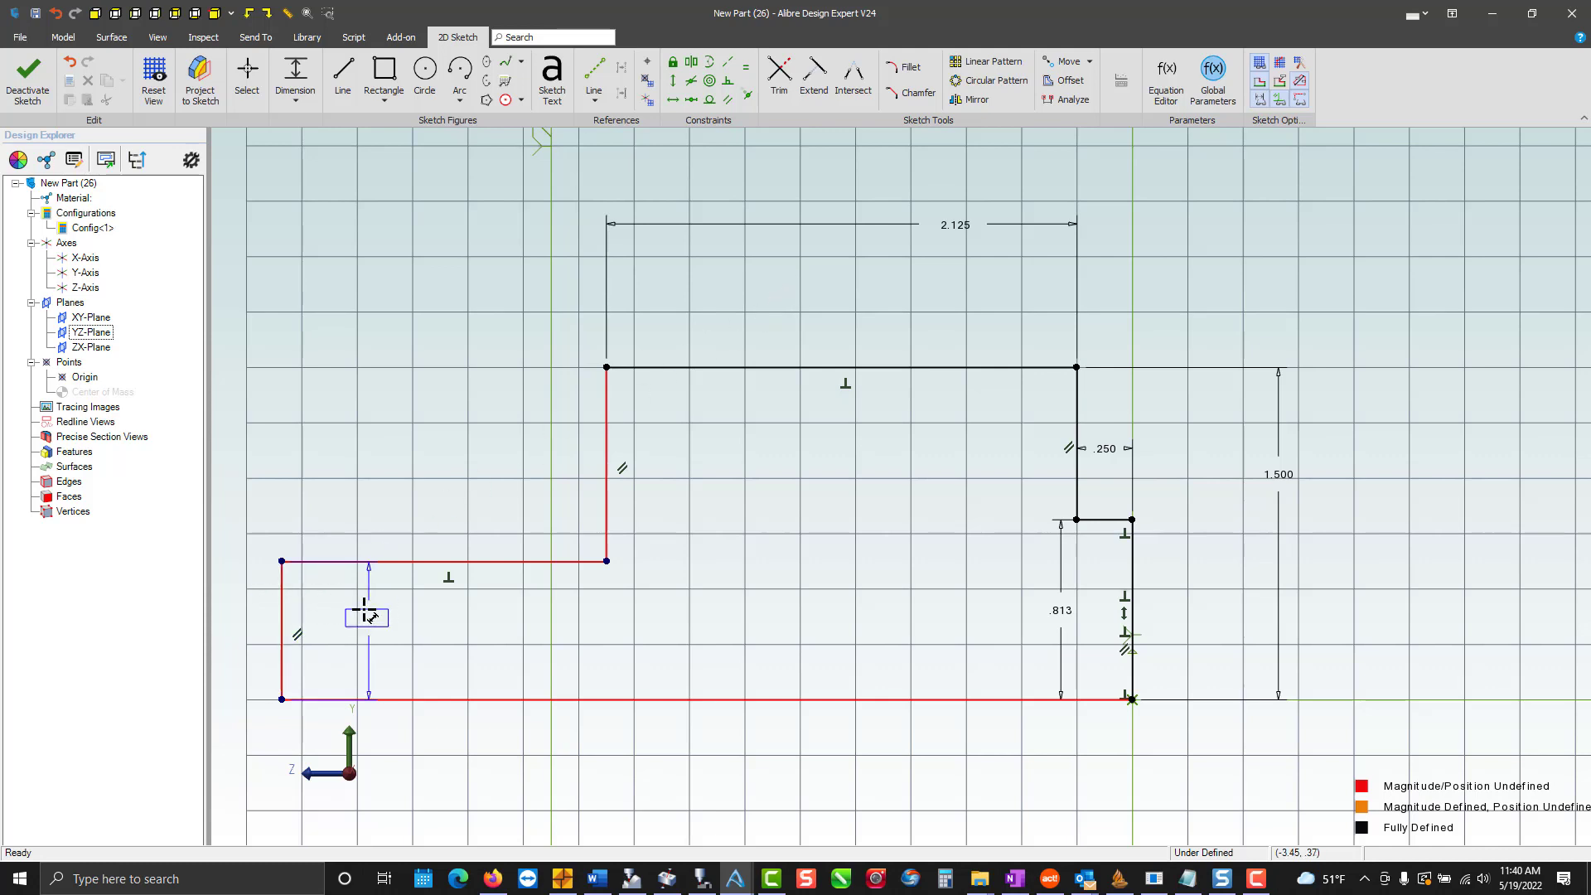
click(251, 613)
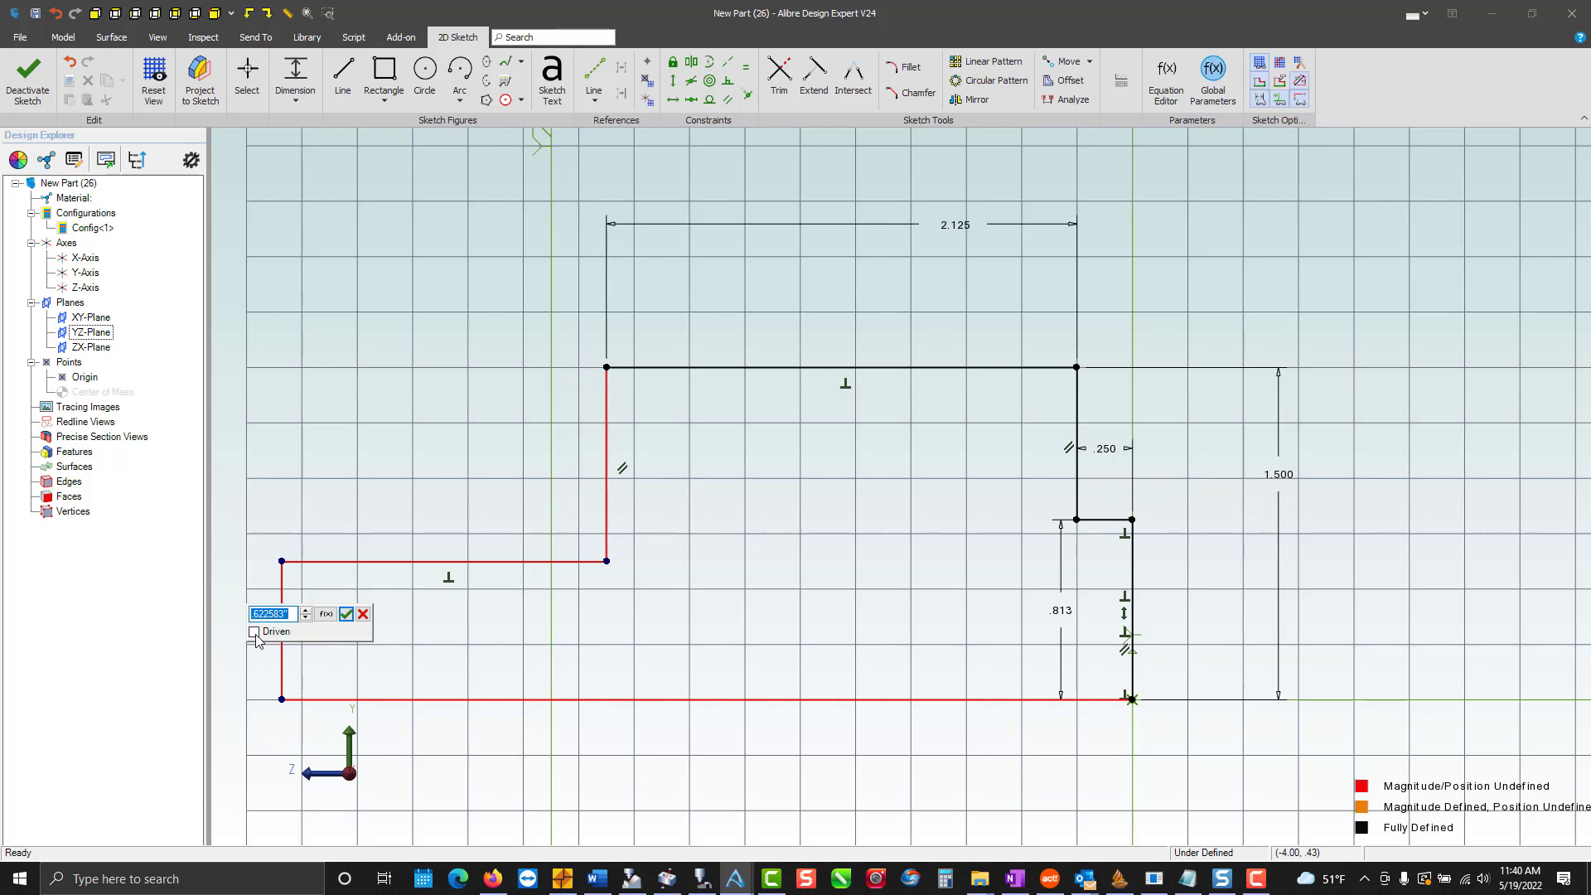
text(.75)
key(Return)
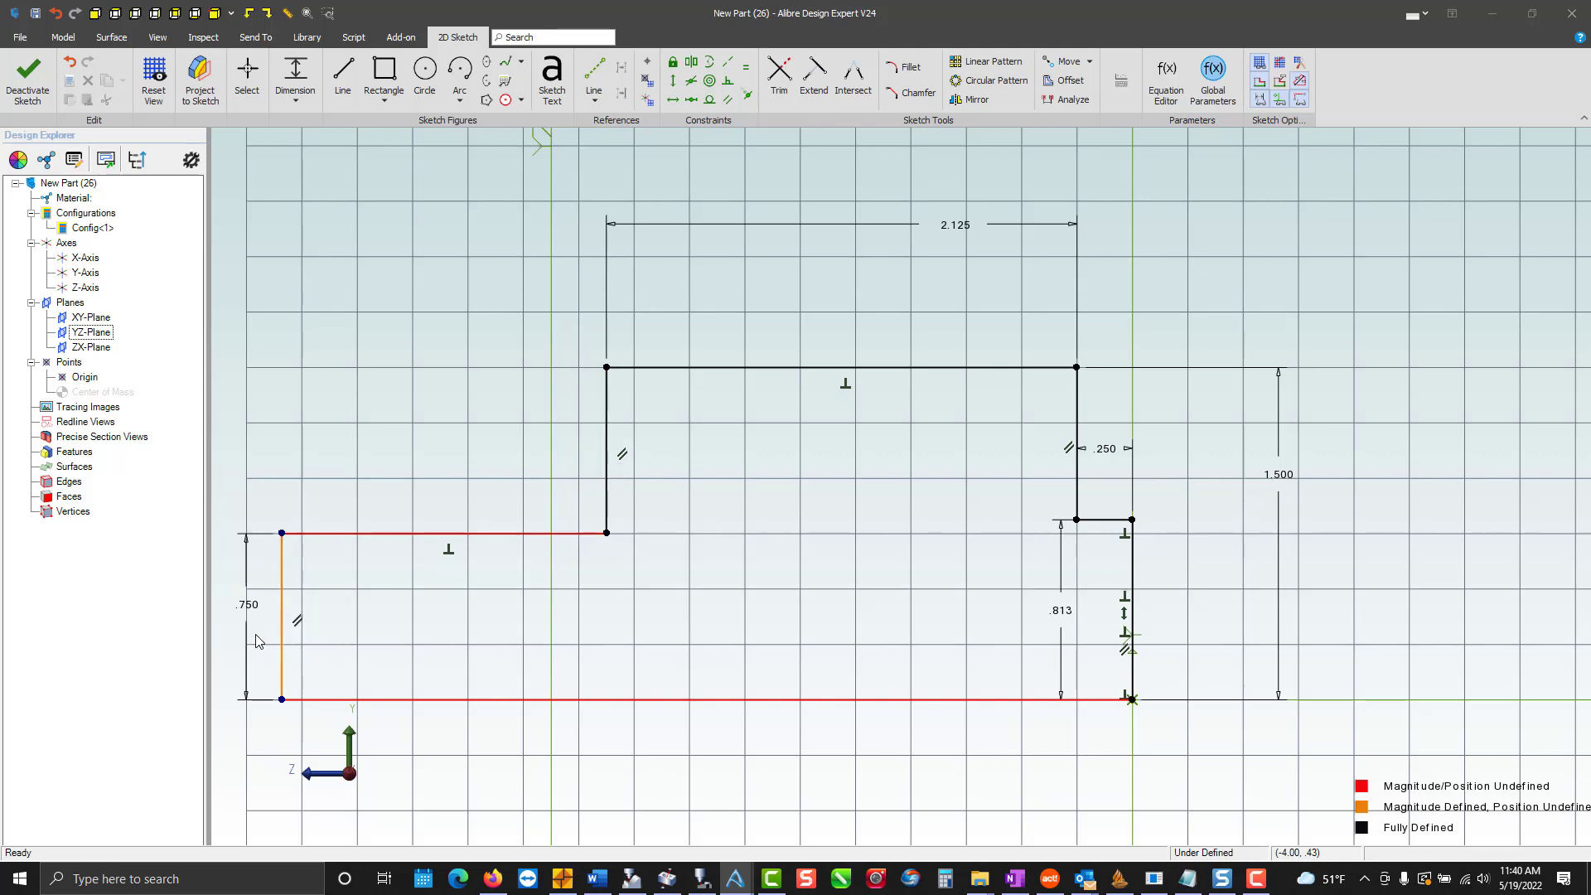
click(568, 699)
click(705, 779)
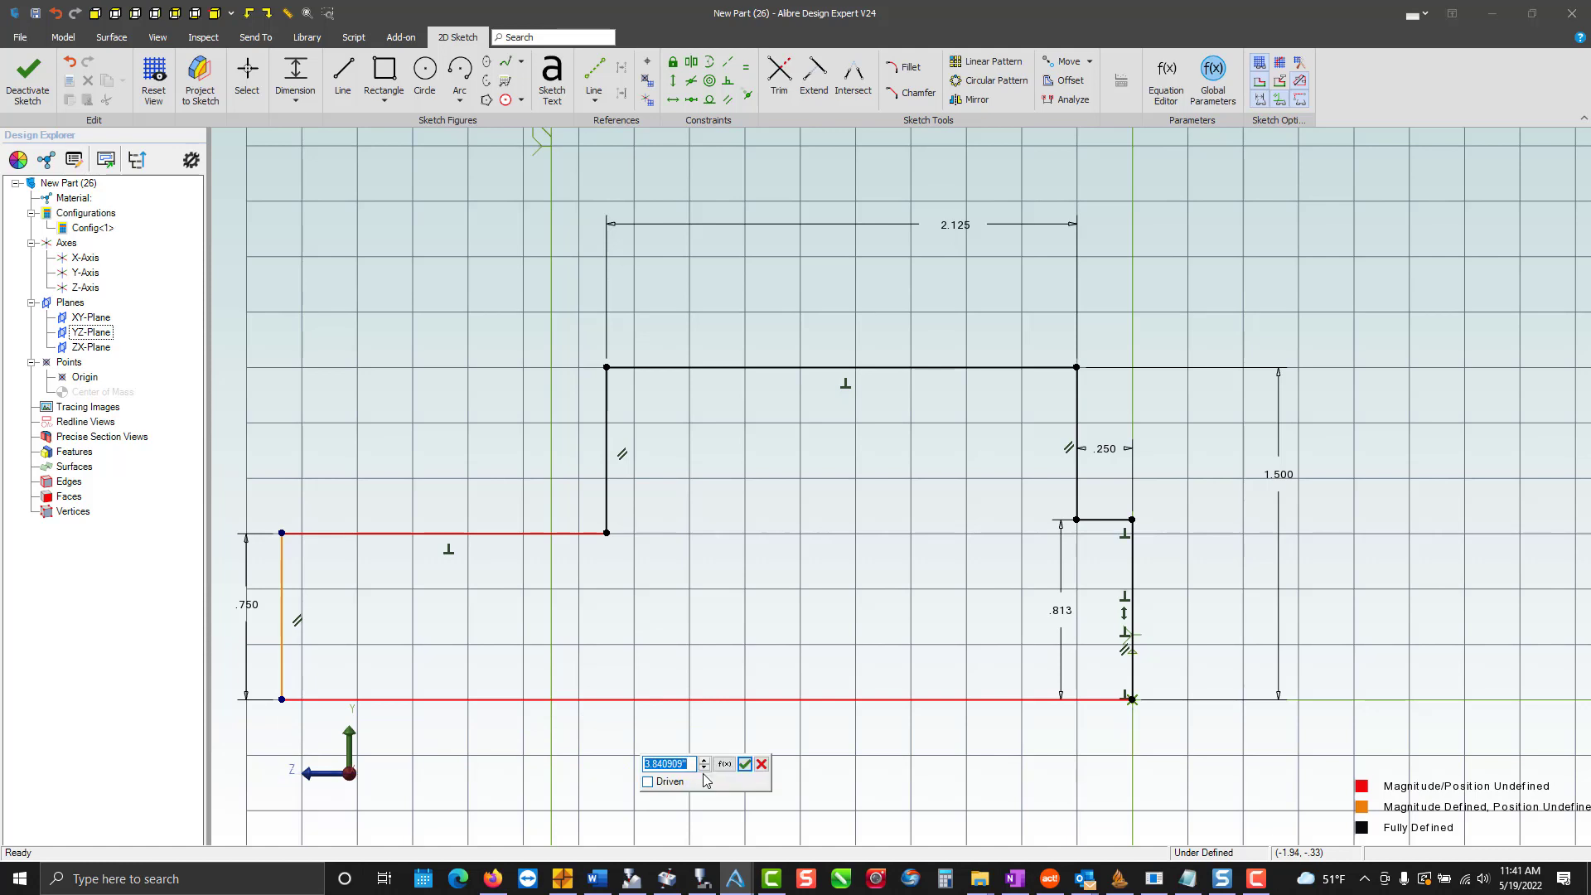
text(3)
key(Return)
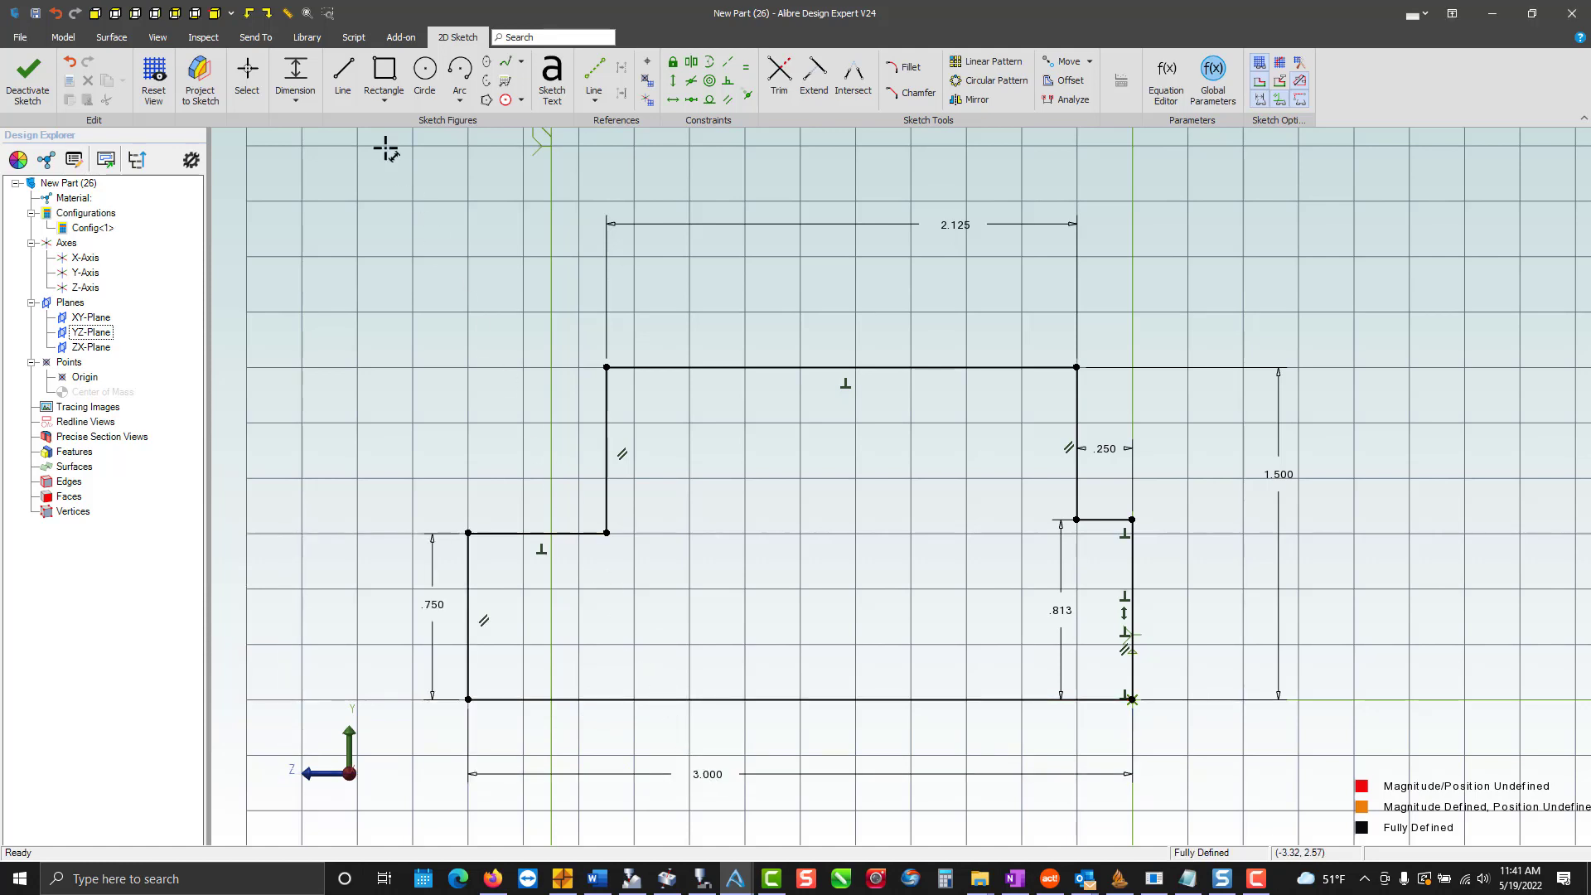
Sketch a rectangular notch about 0.12 in deep into the profile's top edge and trim the edge segment across its opening.
click(343, 79)
scroll(1030, 368, up, 3)
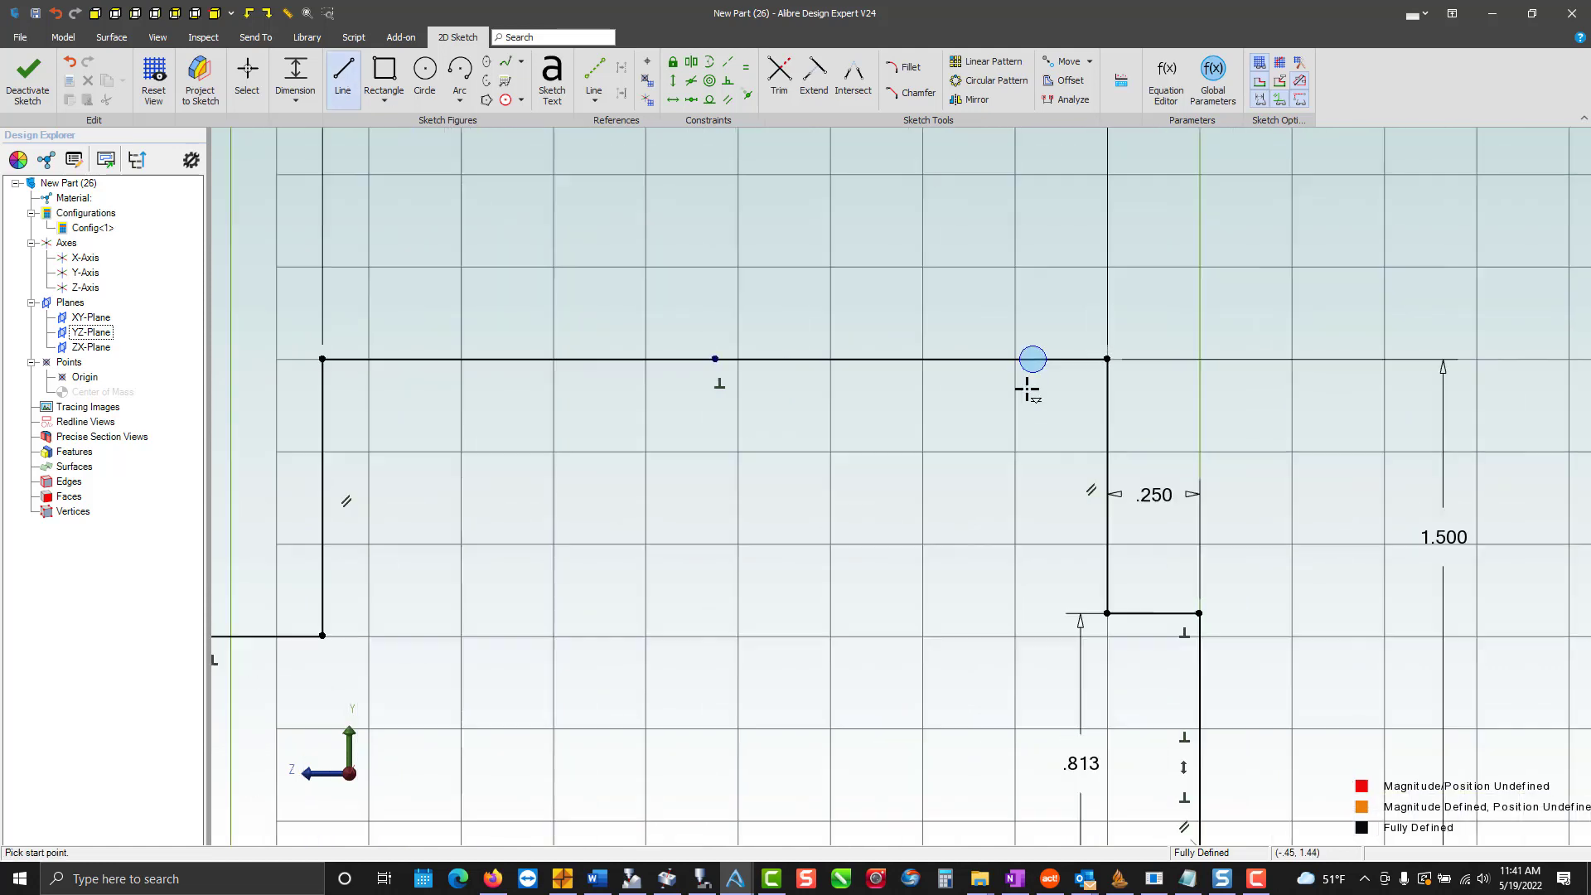
click(883, 357)
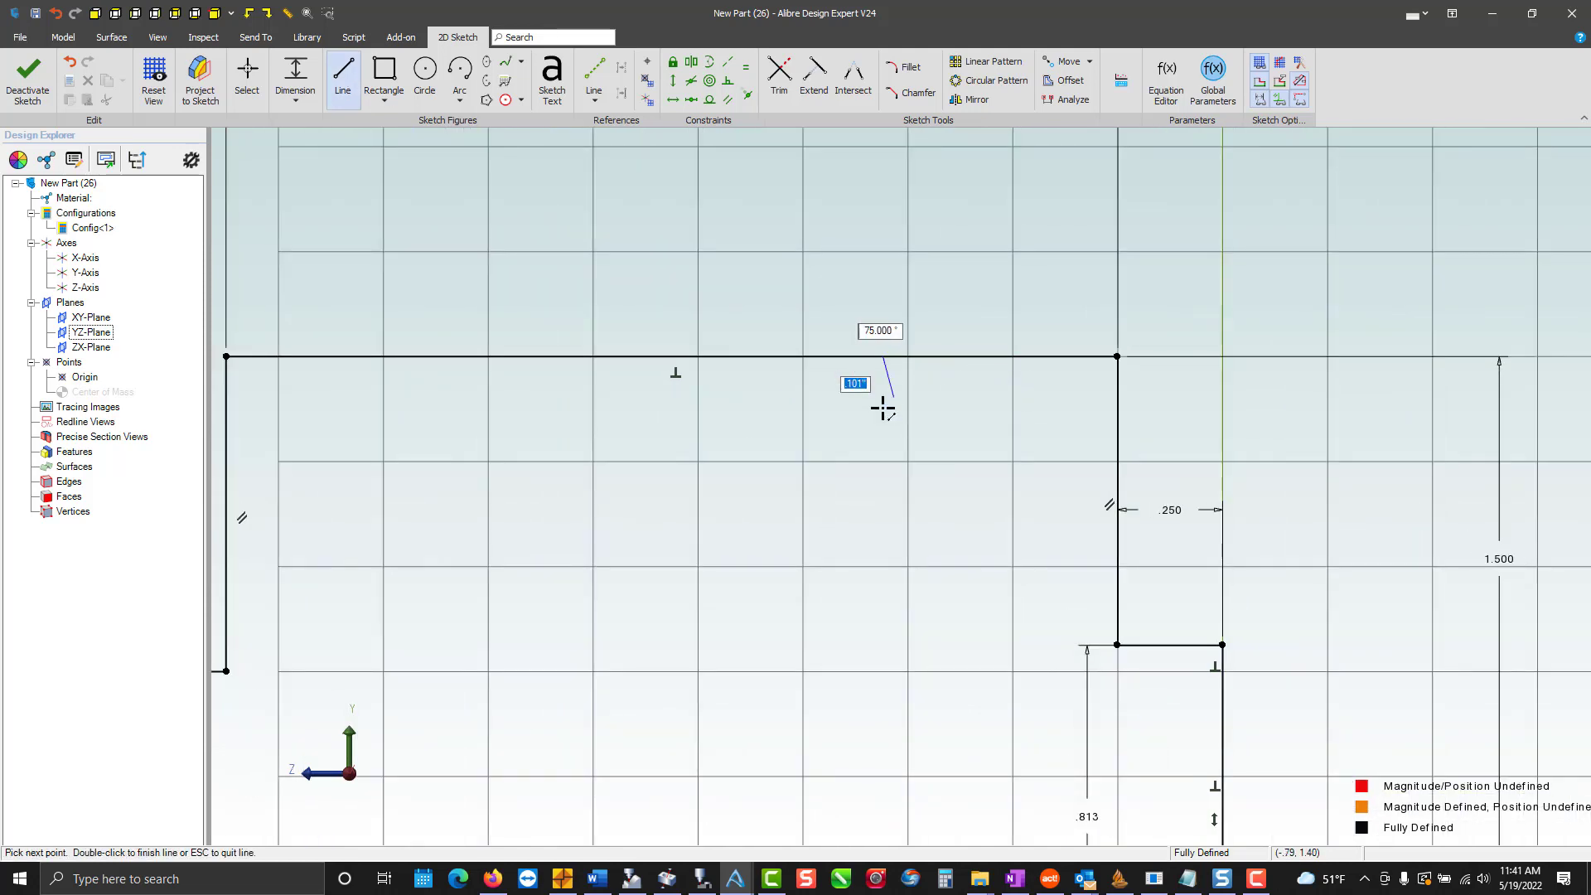
click(883, 408)
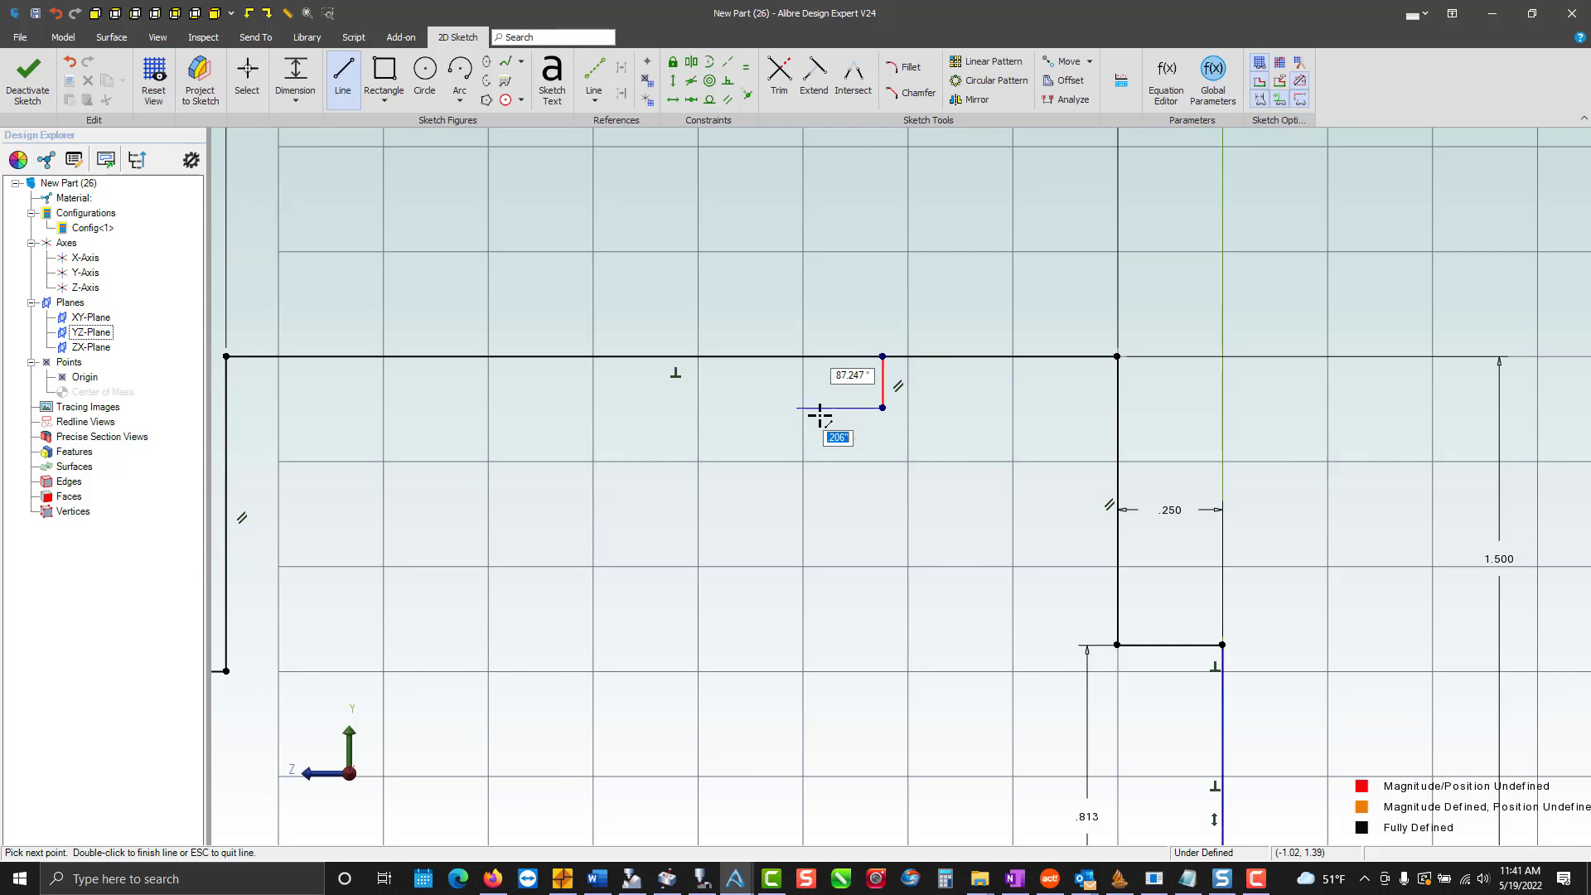
click(793, 407)
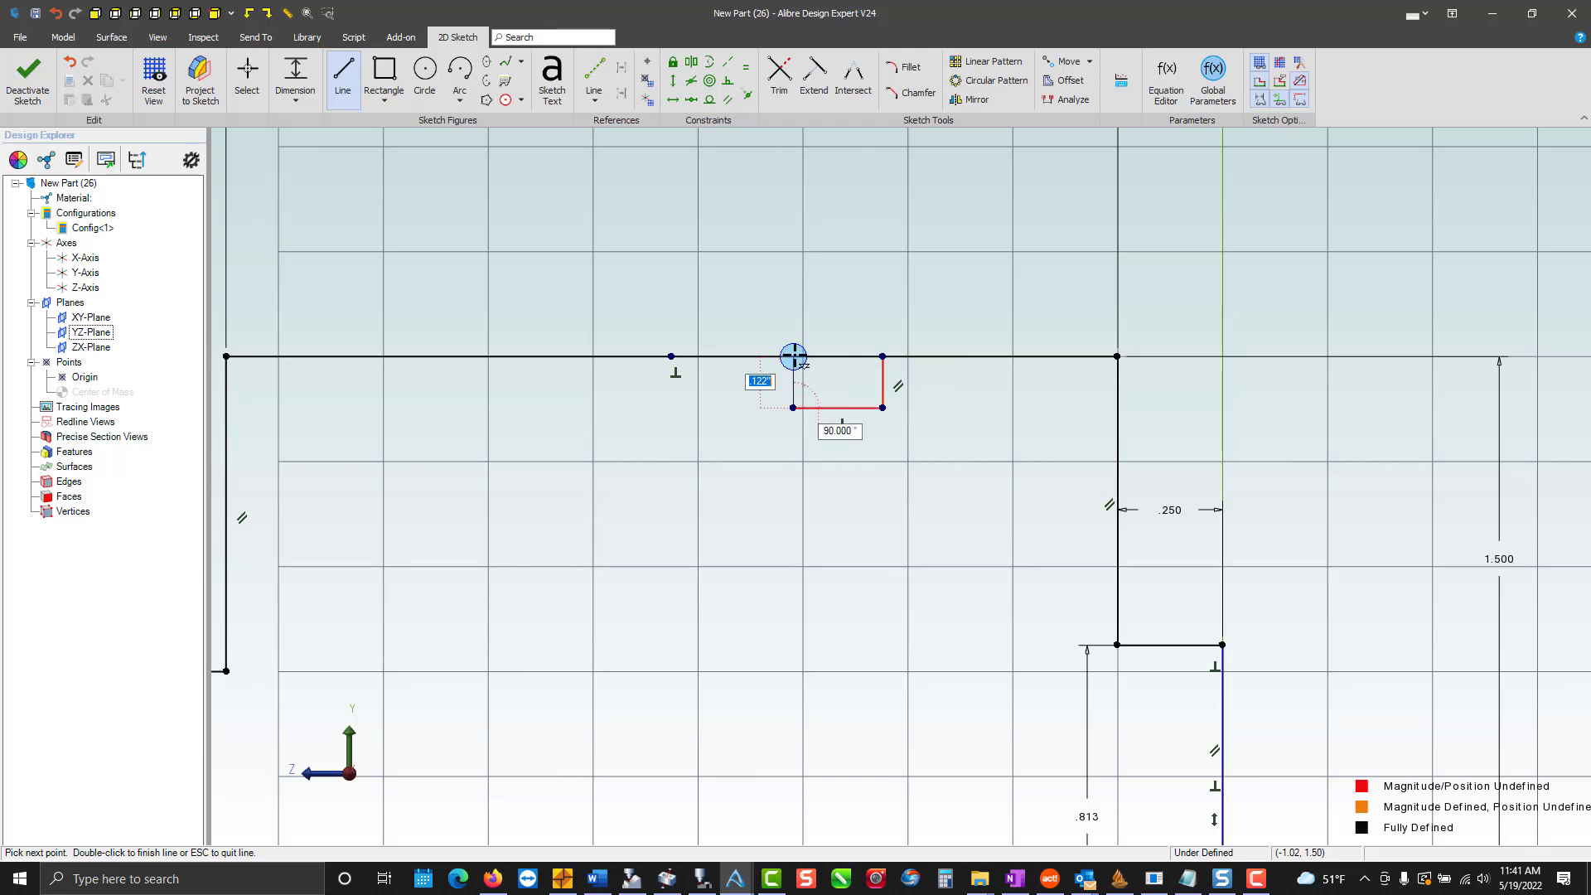
click(793, 356)
click(781, 71)
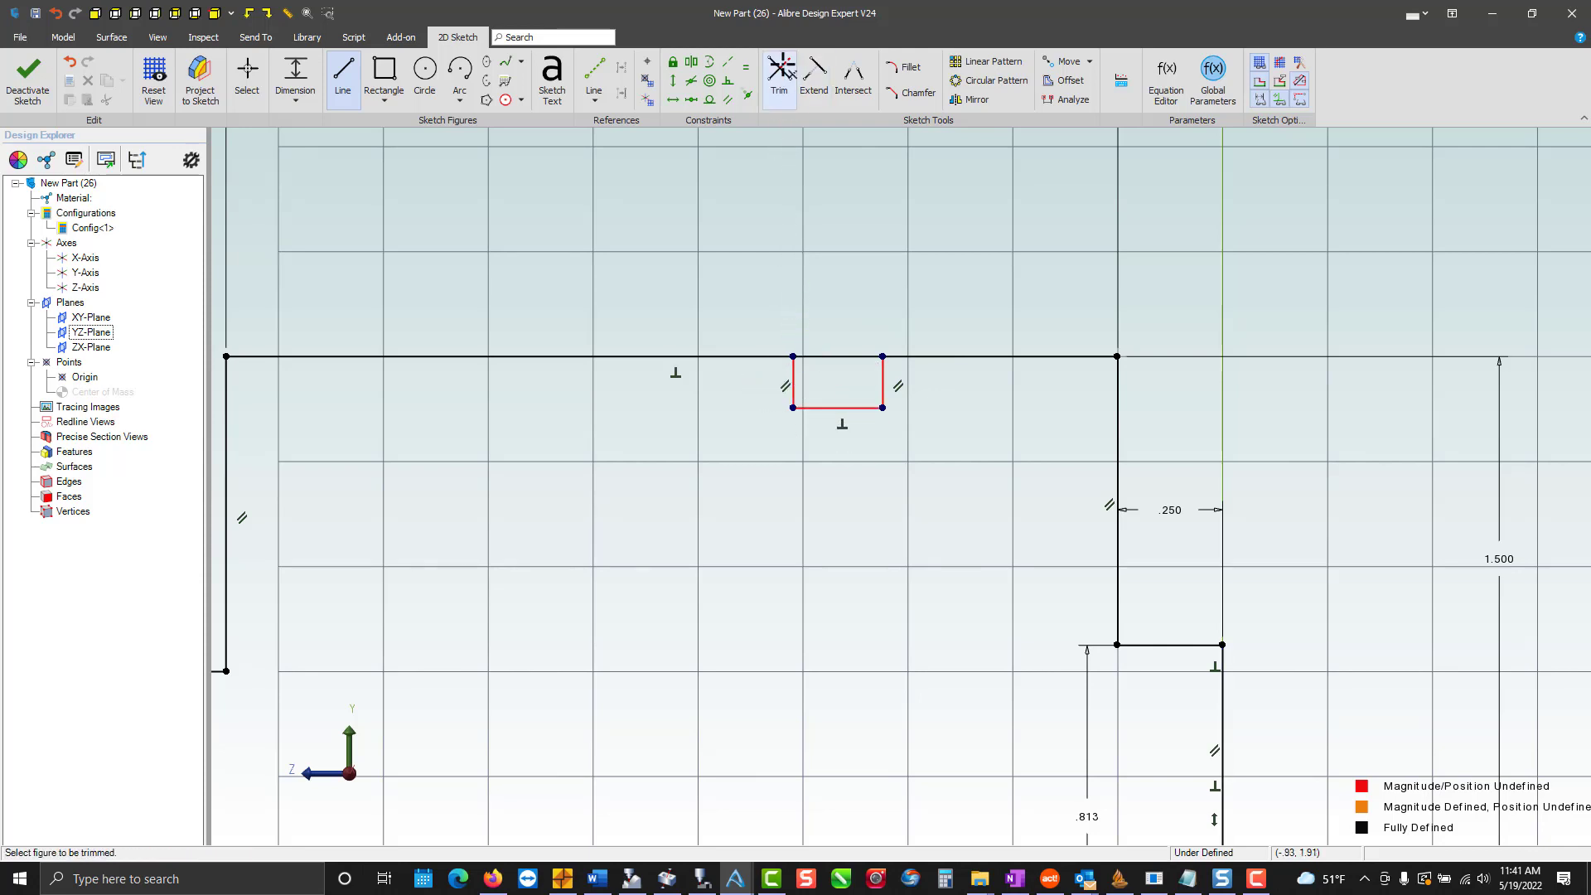
click(845, 356)
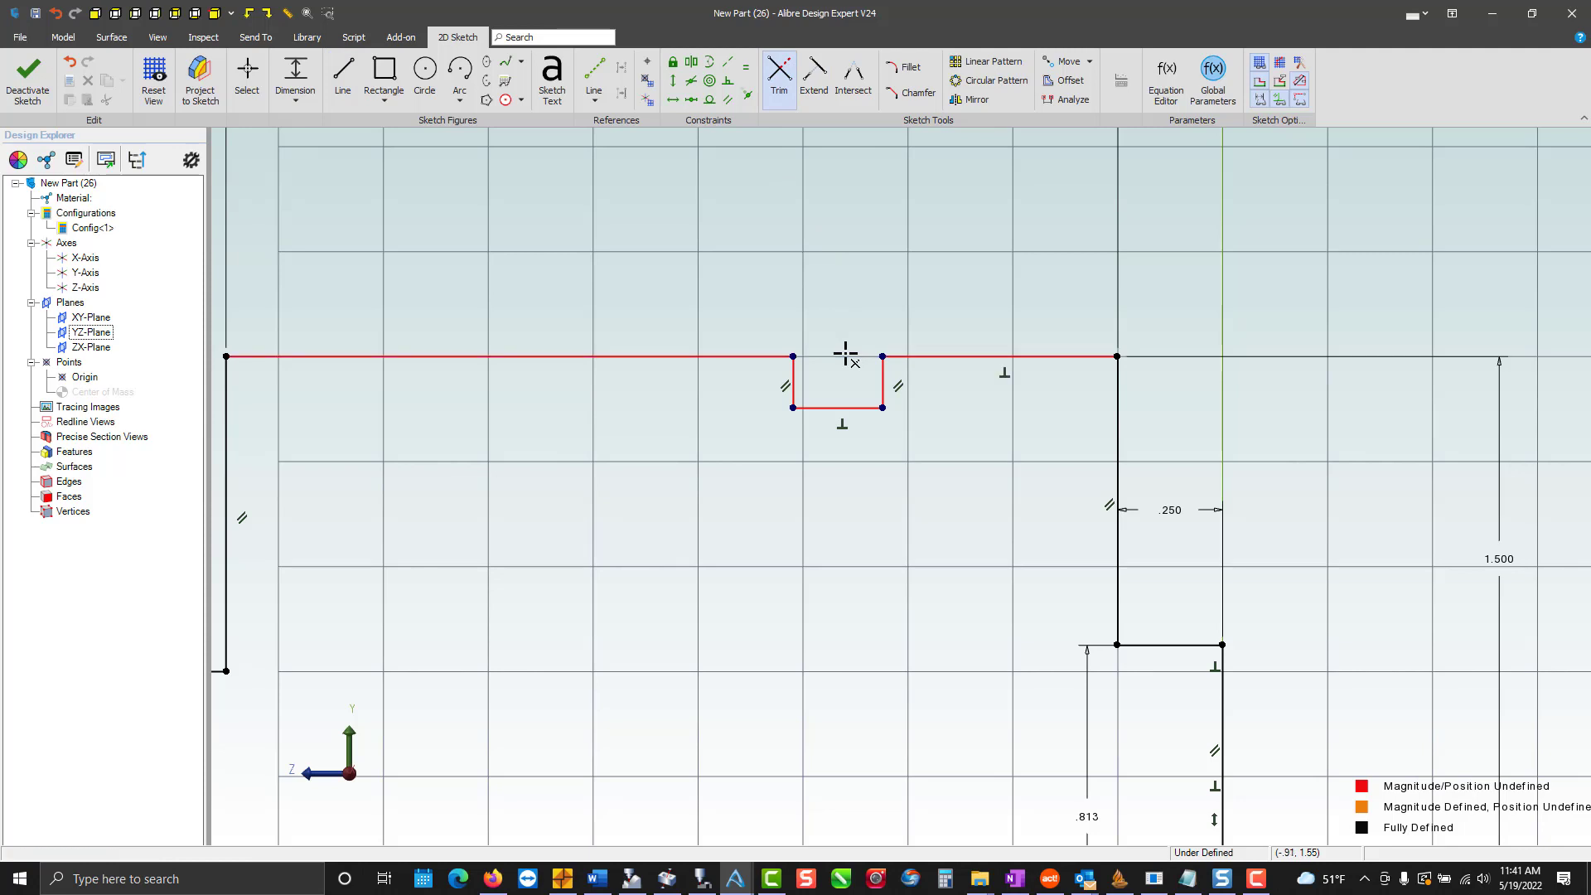
Dimension the notch's near side 0.5 in from the top edge's corner above the 0.25 in ledge.
click(296, 76)
click(882, 356)
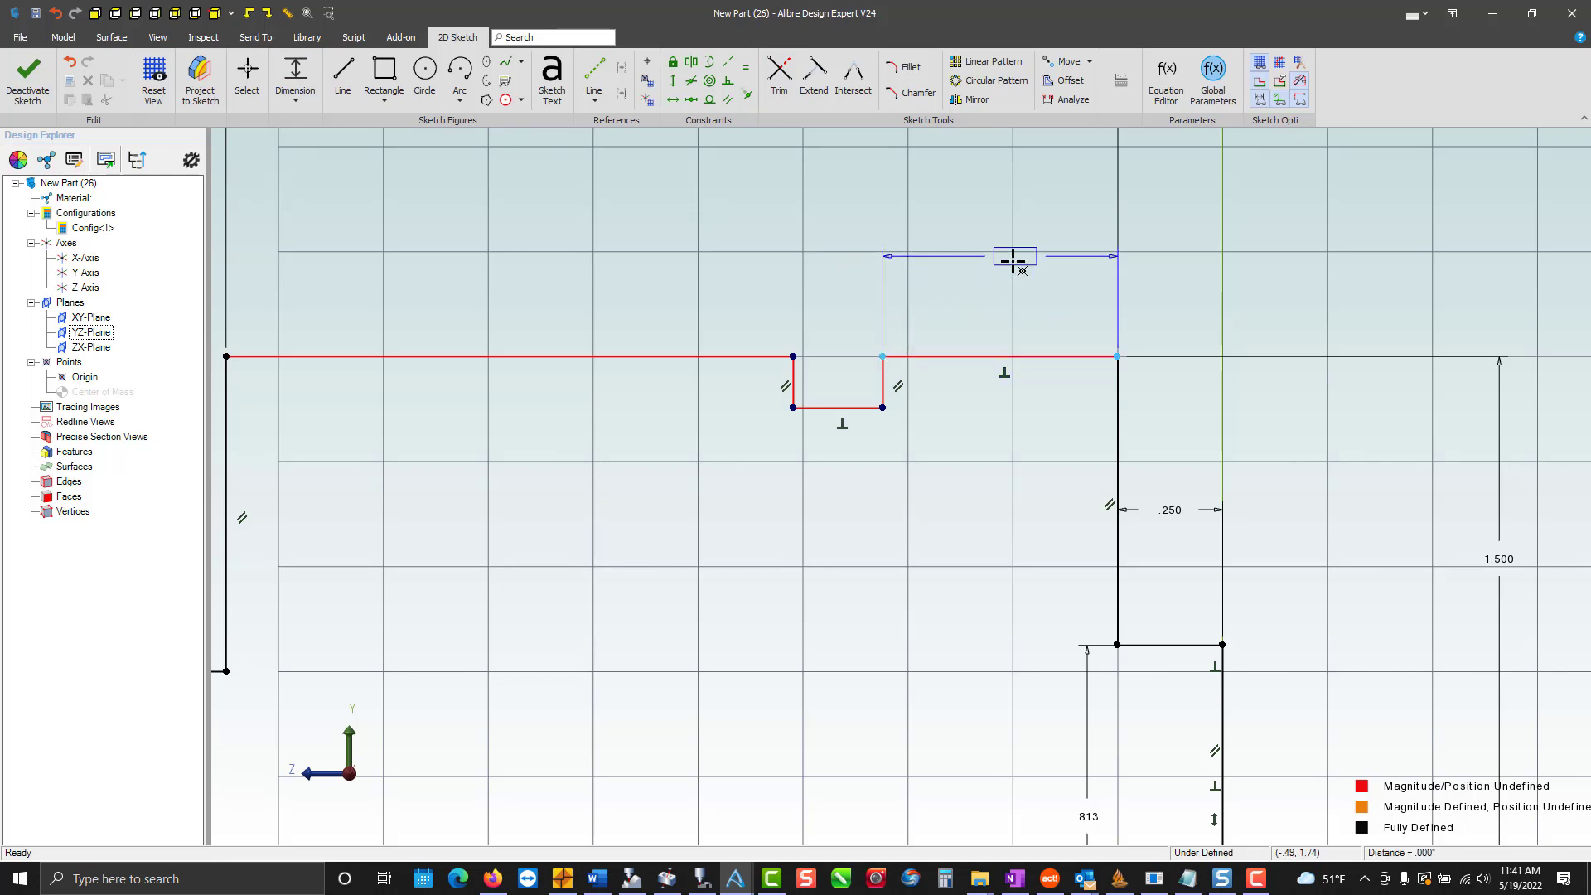
click(1011, 259)
text(.5)
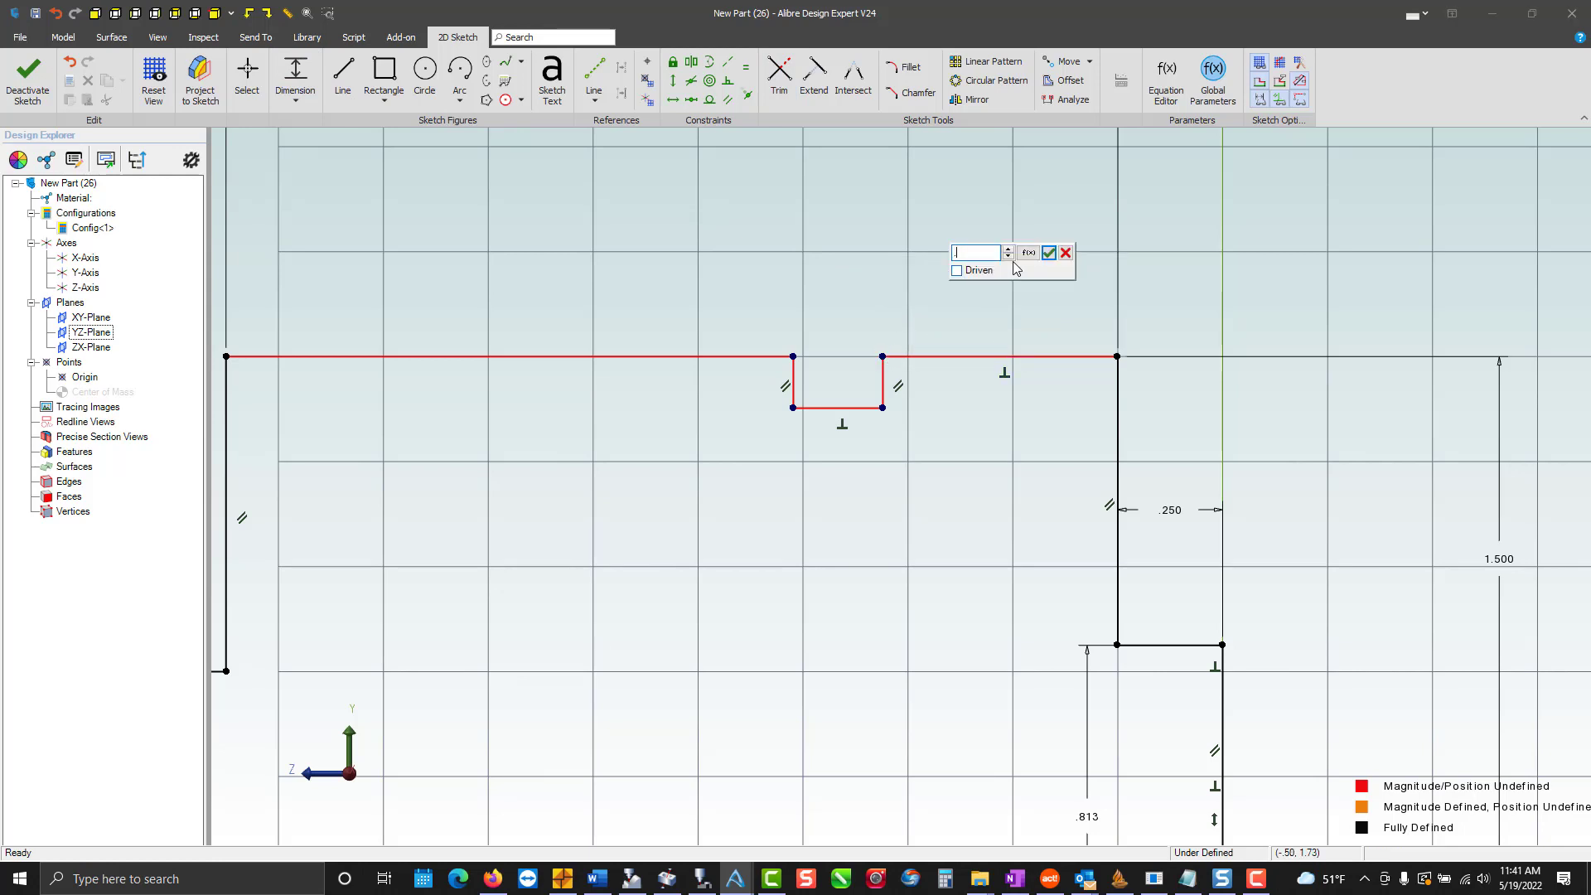
key(Return)
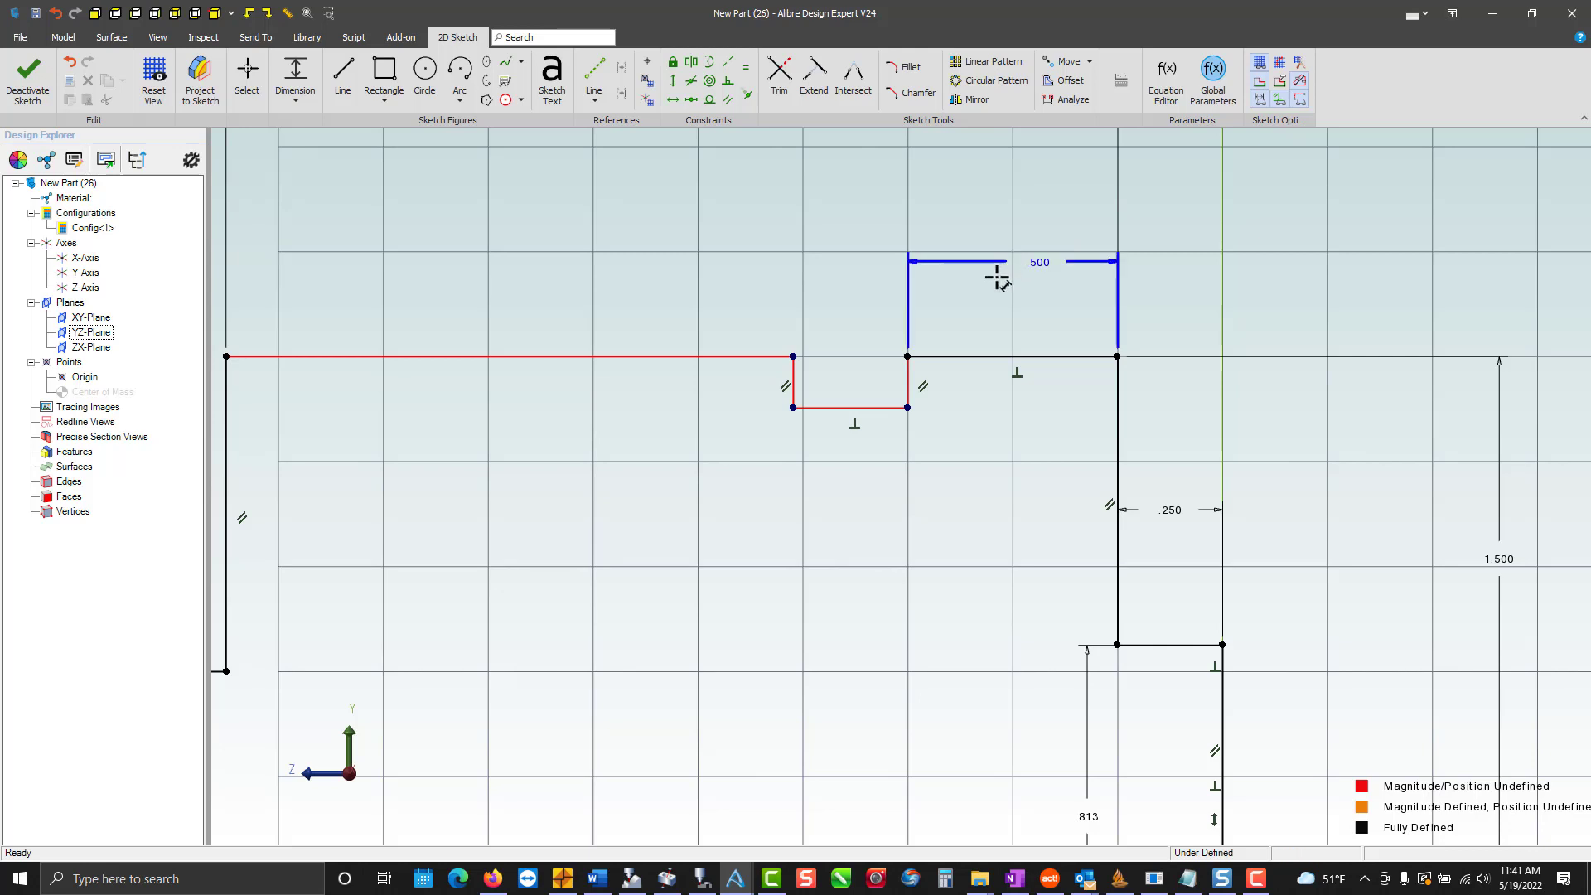
Dimension the notch in the top edge to 0.125 in wide and 0.0625 in deep.
click(854, 407)
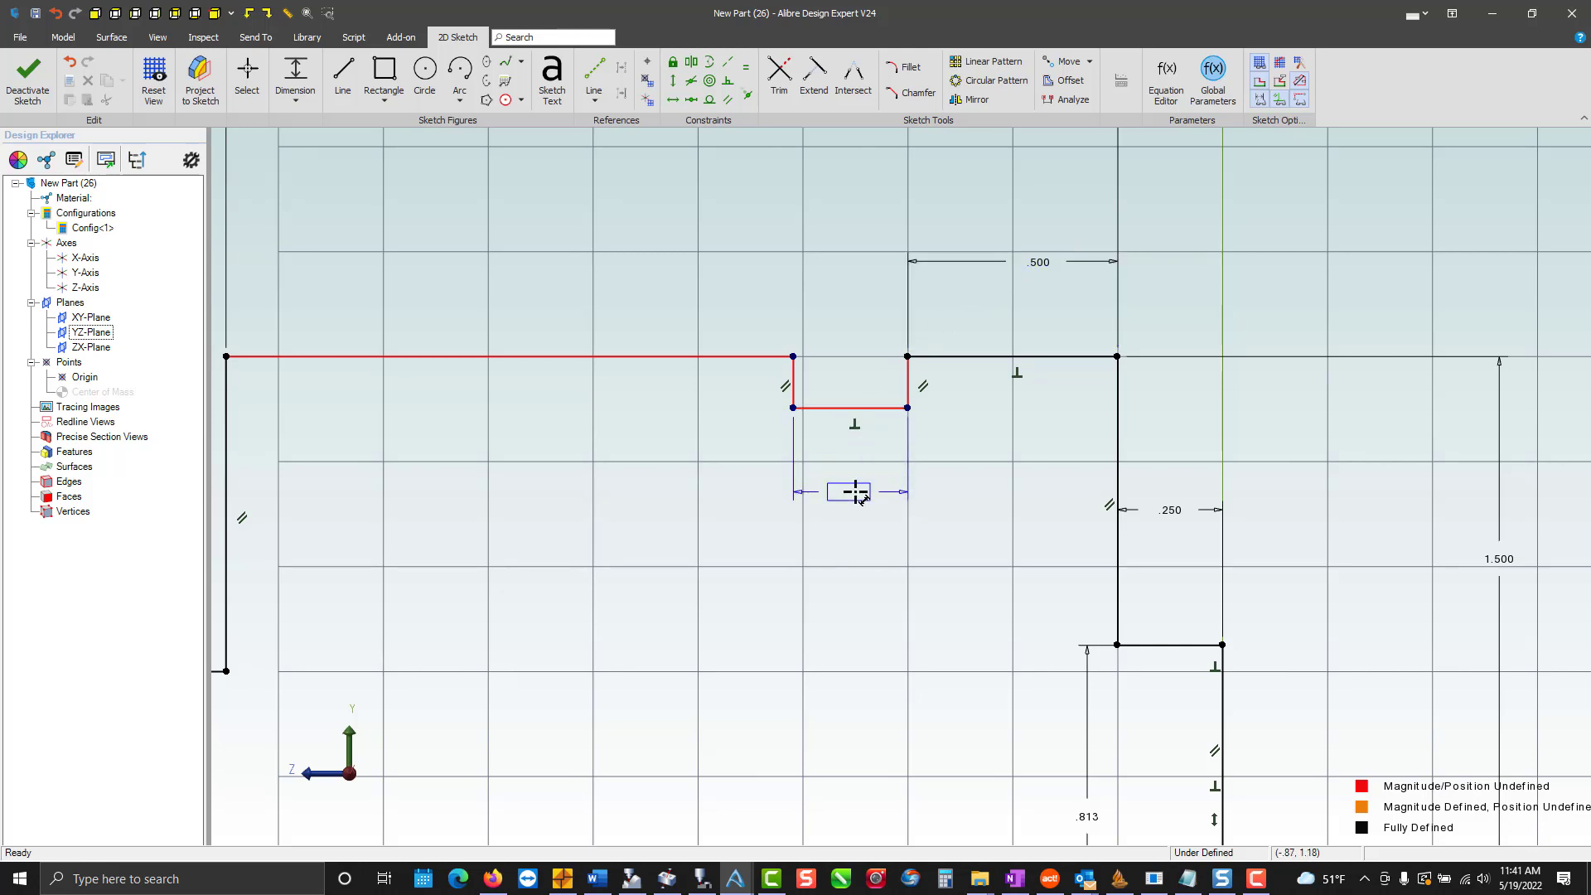
click(855, 492)
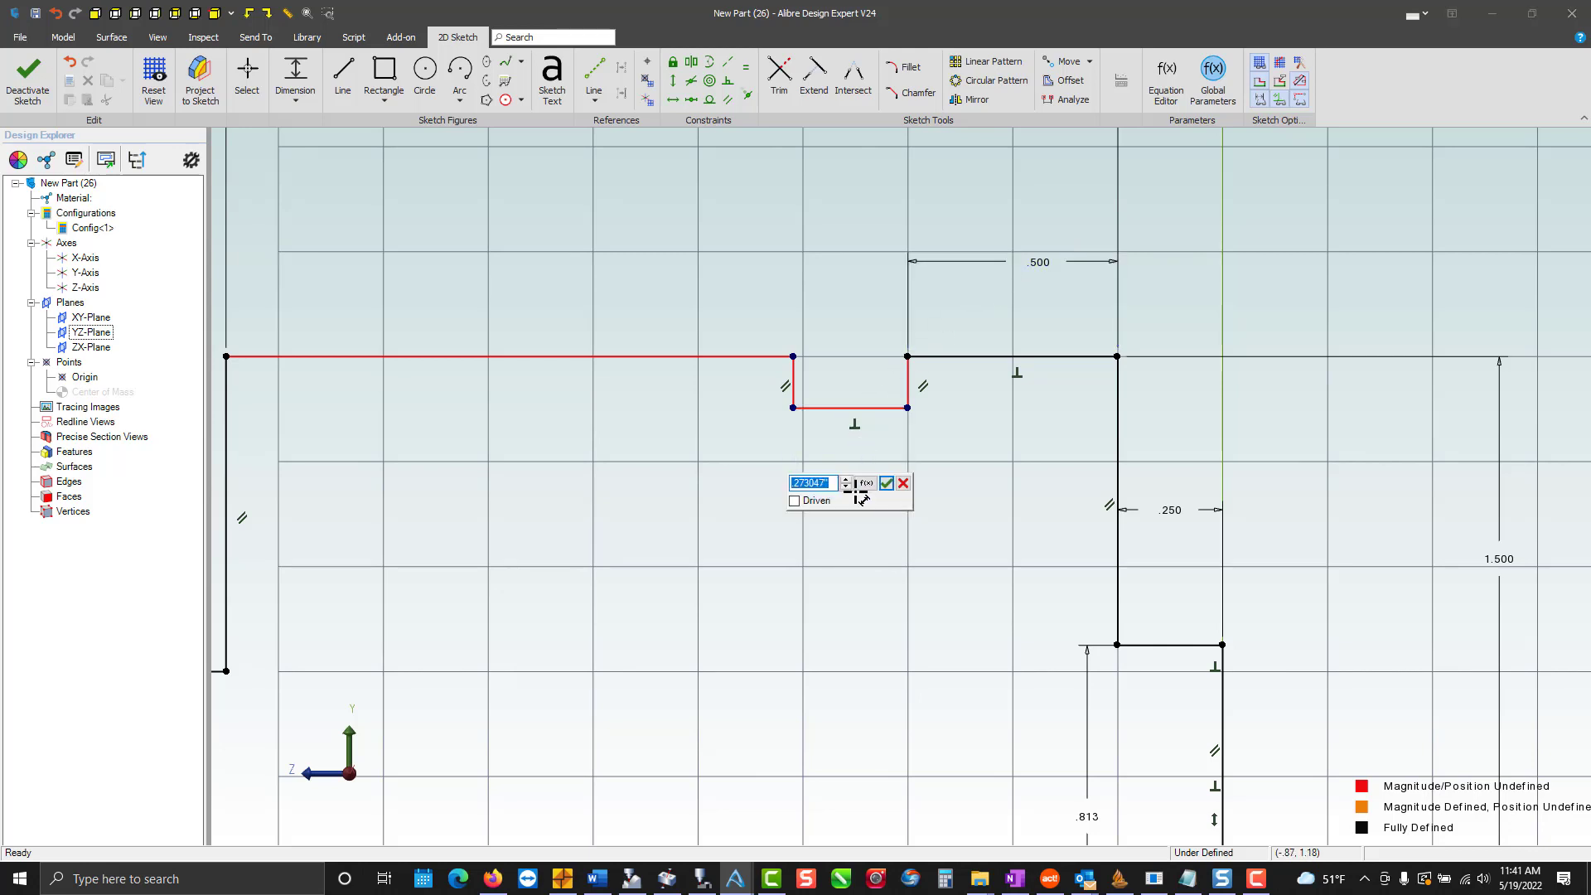
text(.125)
key(Return)
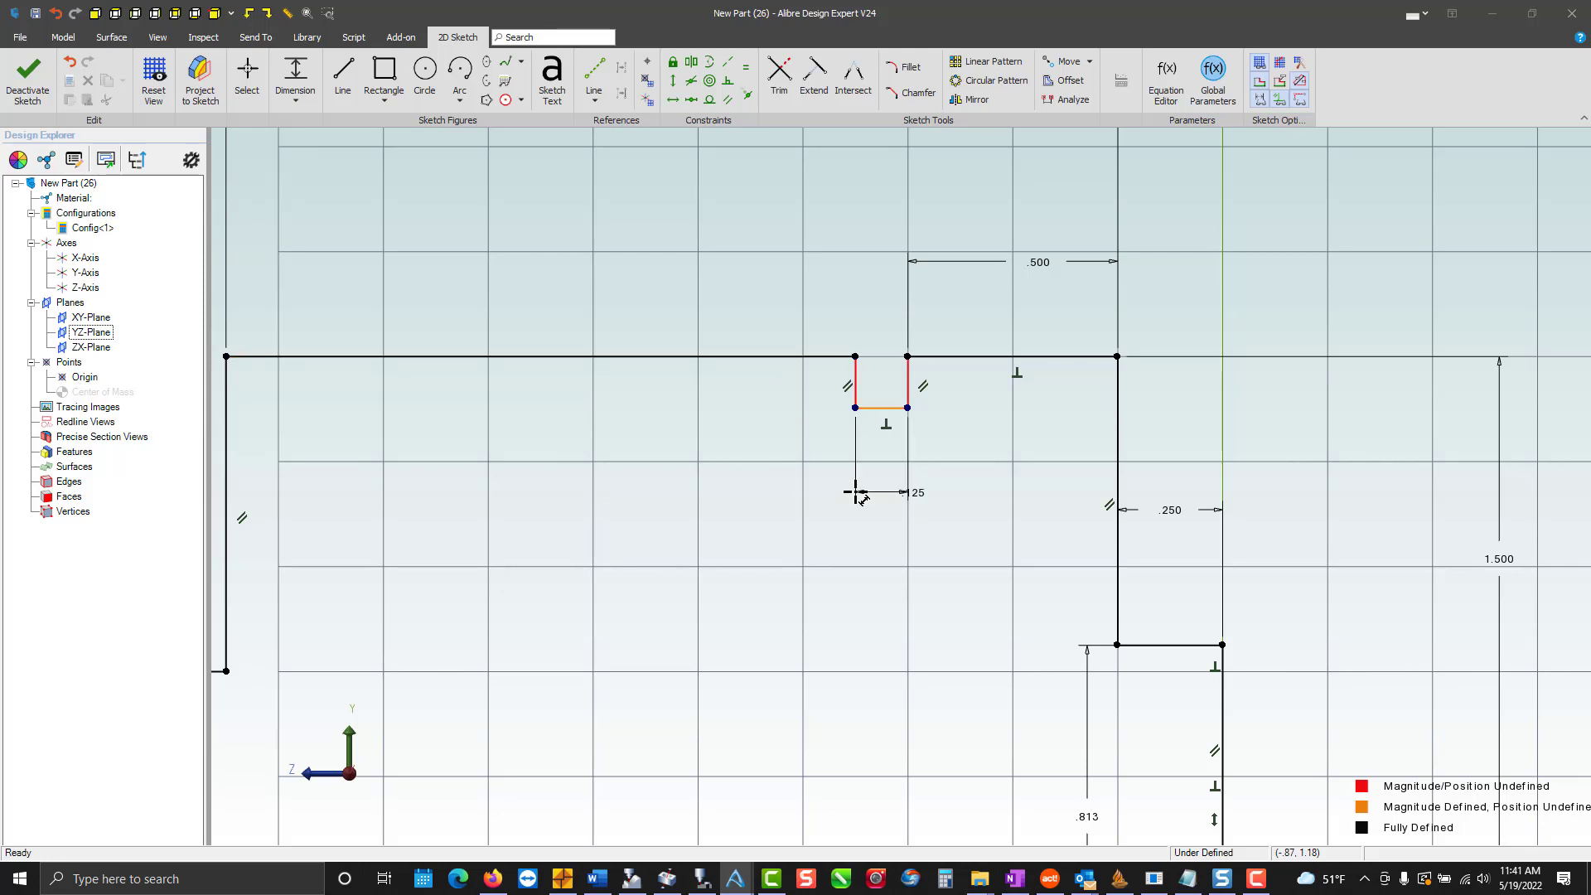
click(854, 382)
click(770, 447)
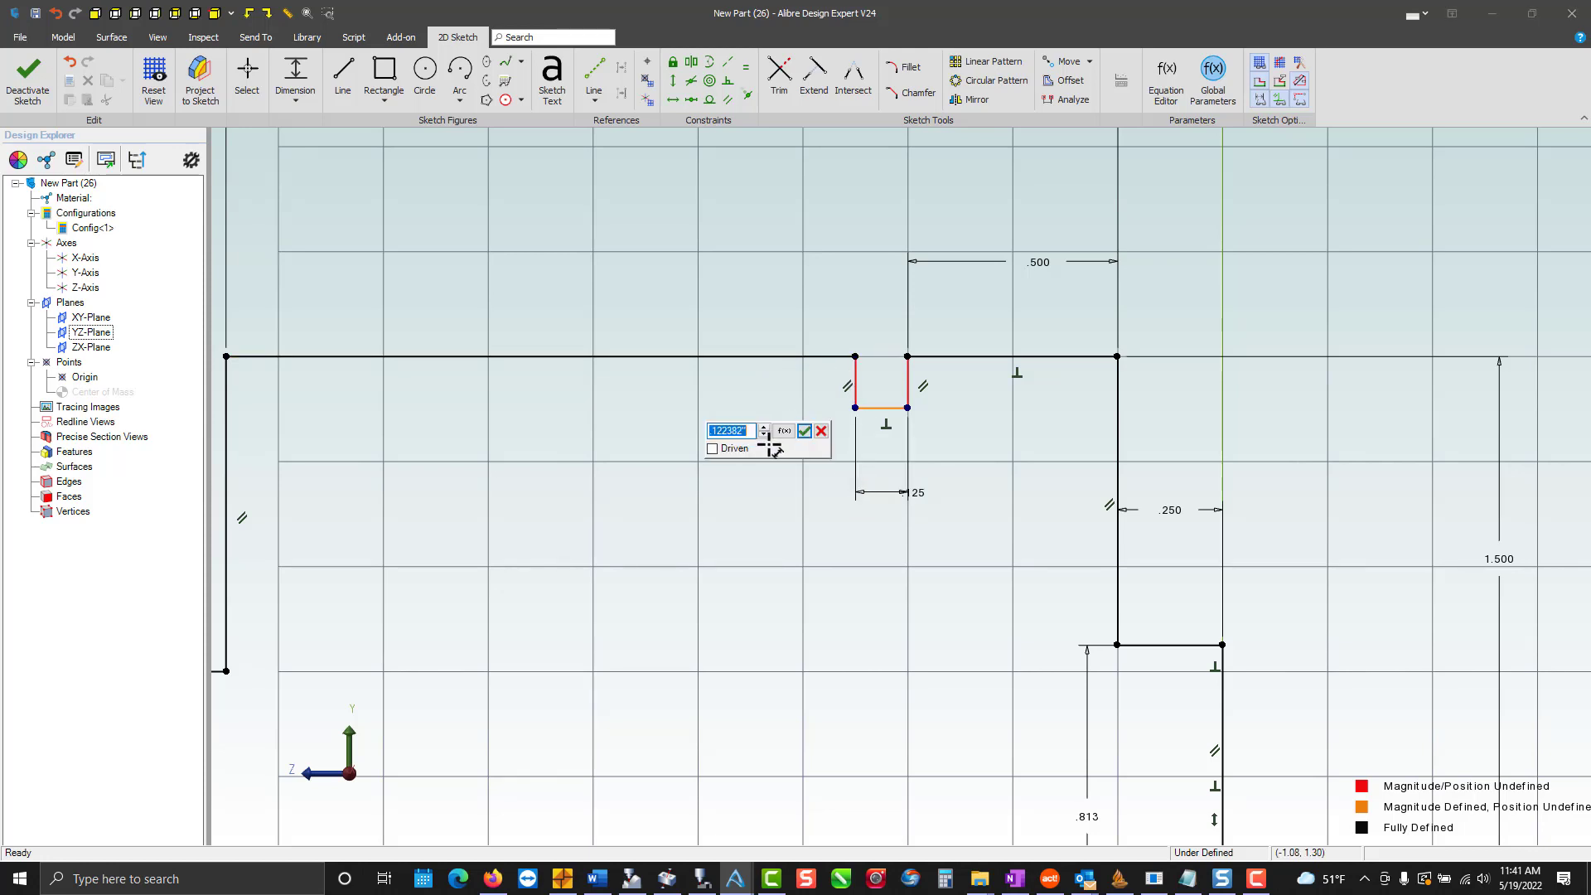
text(.0625)
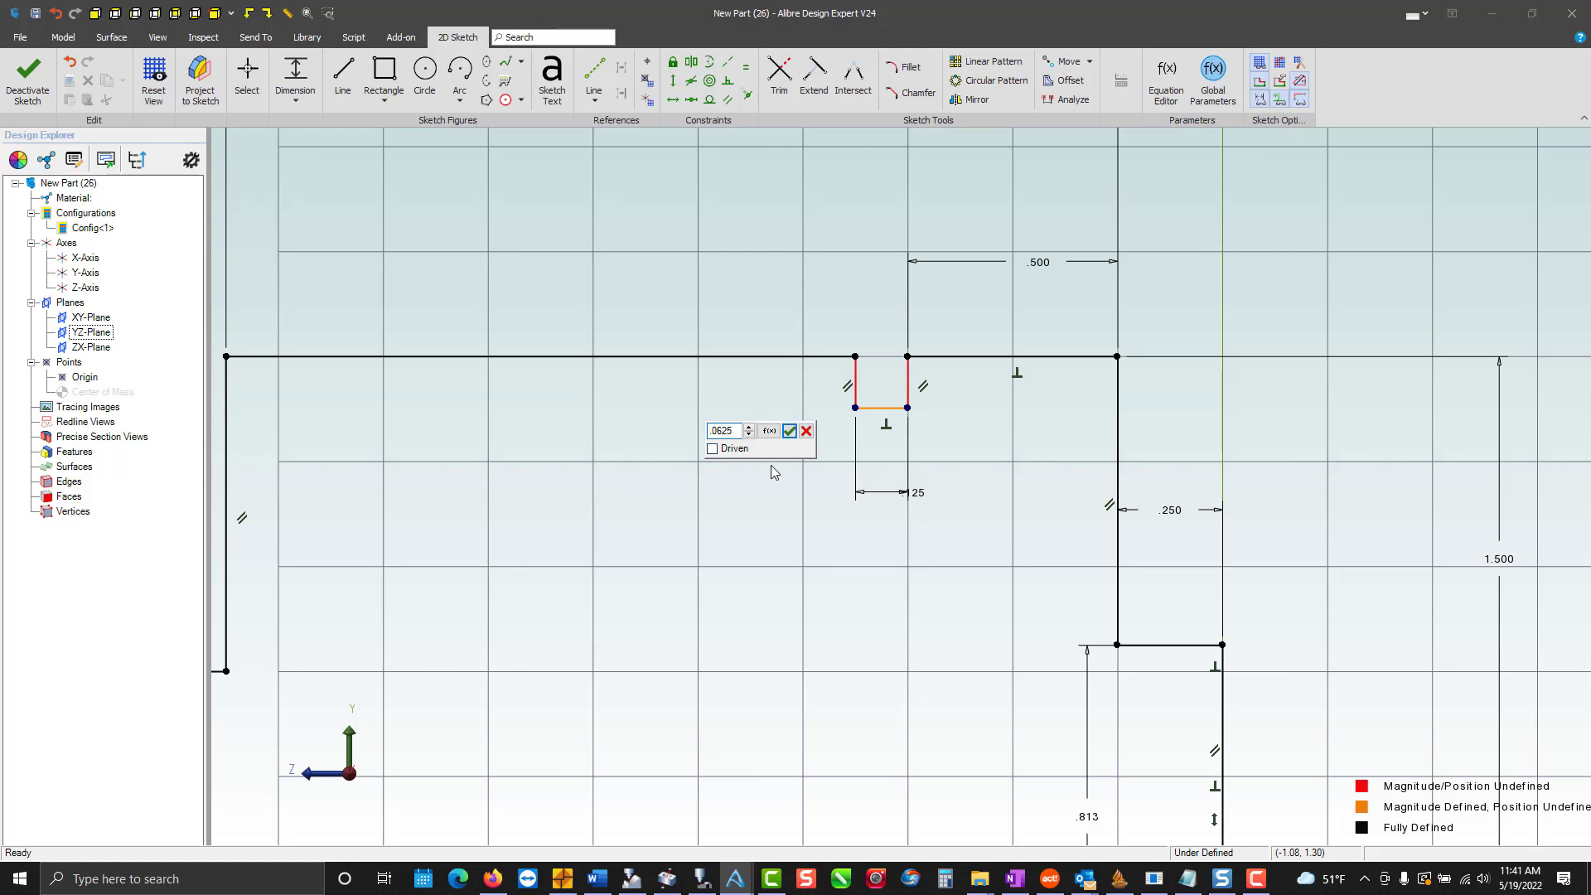
key(Return)
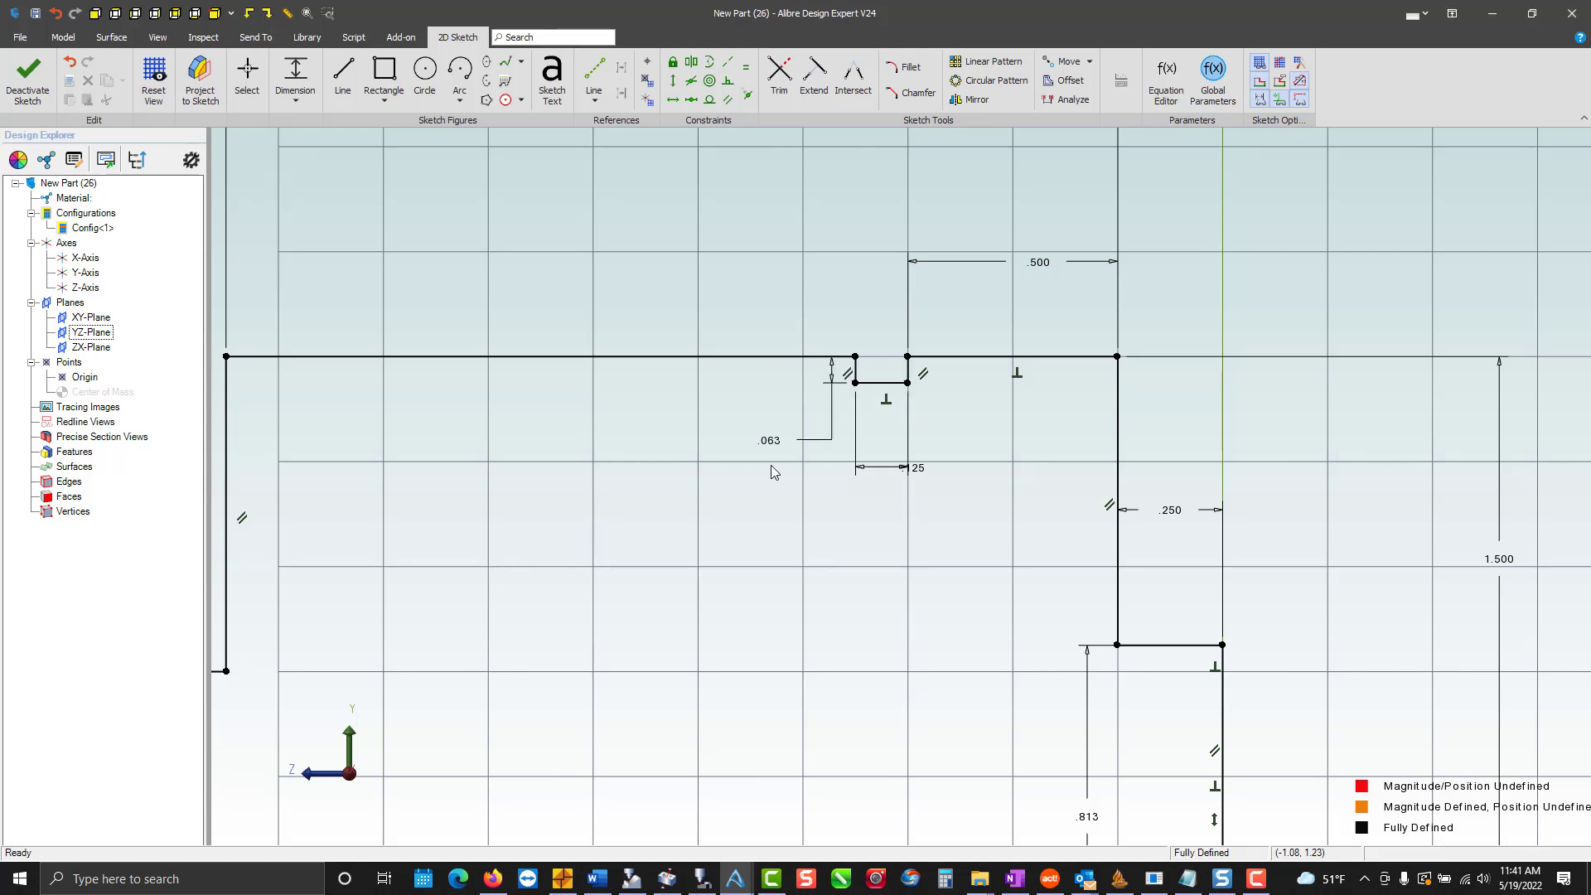
Fillet both bottom corners of the notch in the top edge with a 0.0625 in radius.
click(914, 73)
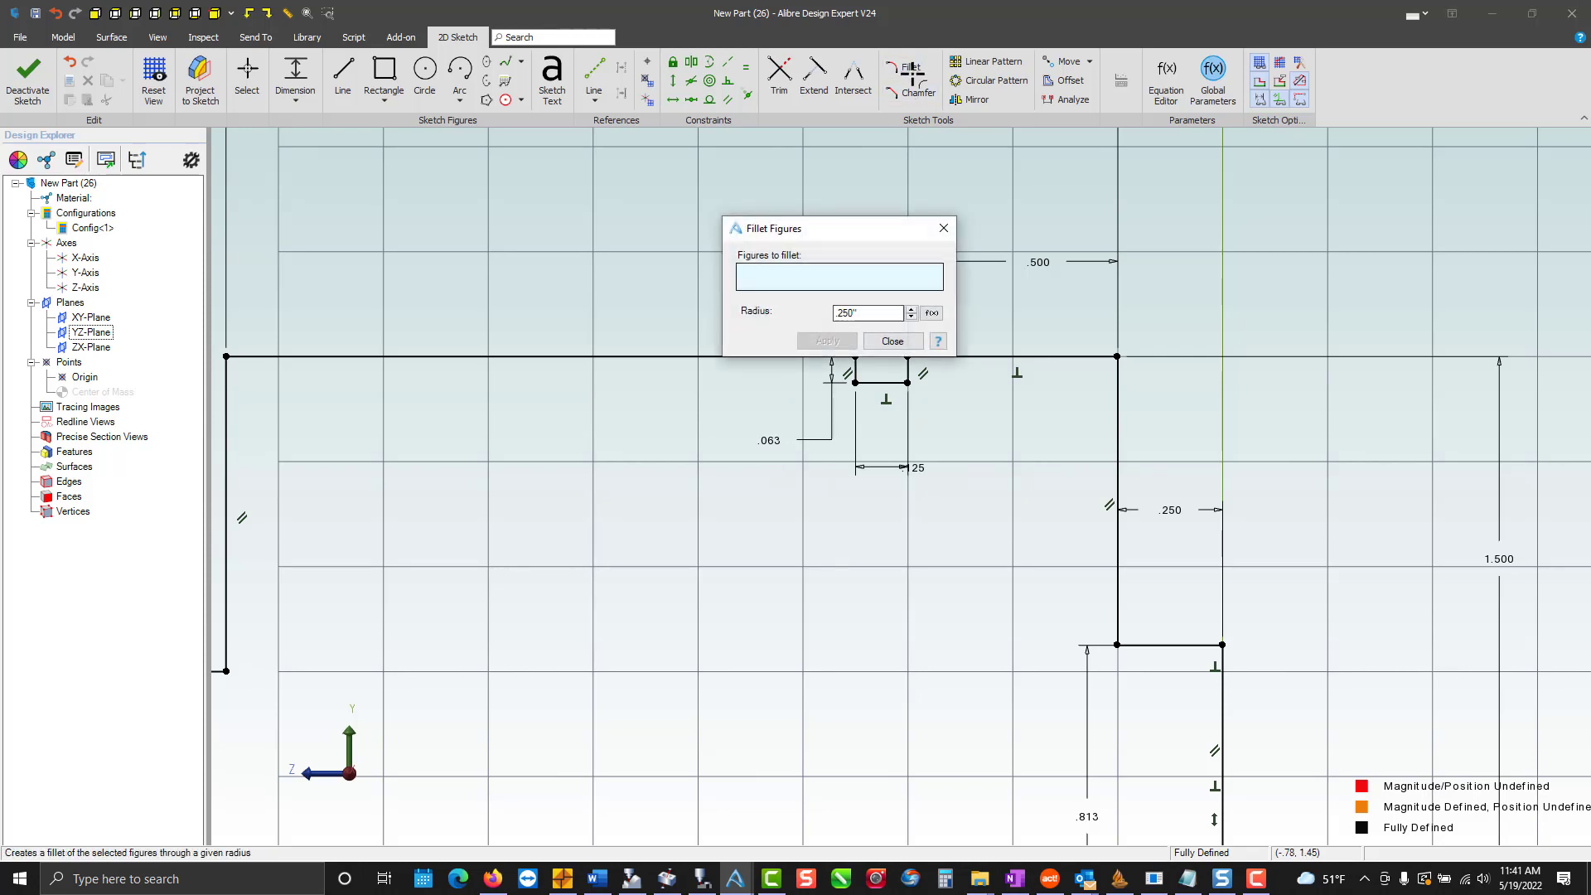
drag(867, 231, 1080, 219)
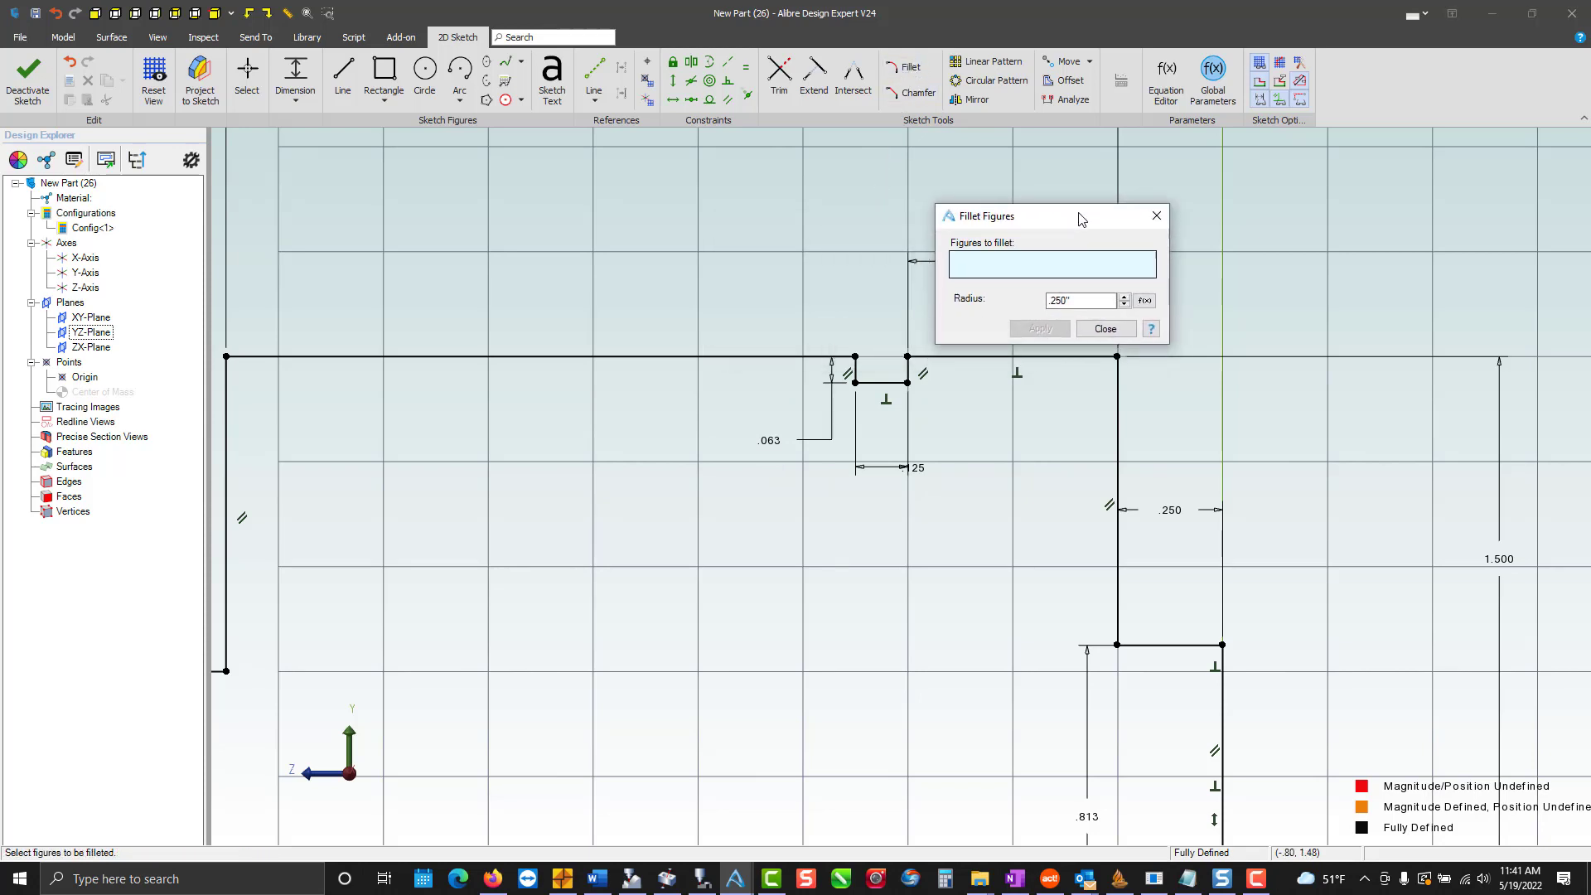
click(904, 370)
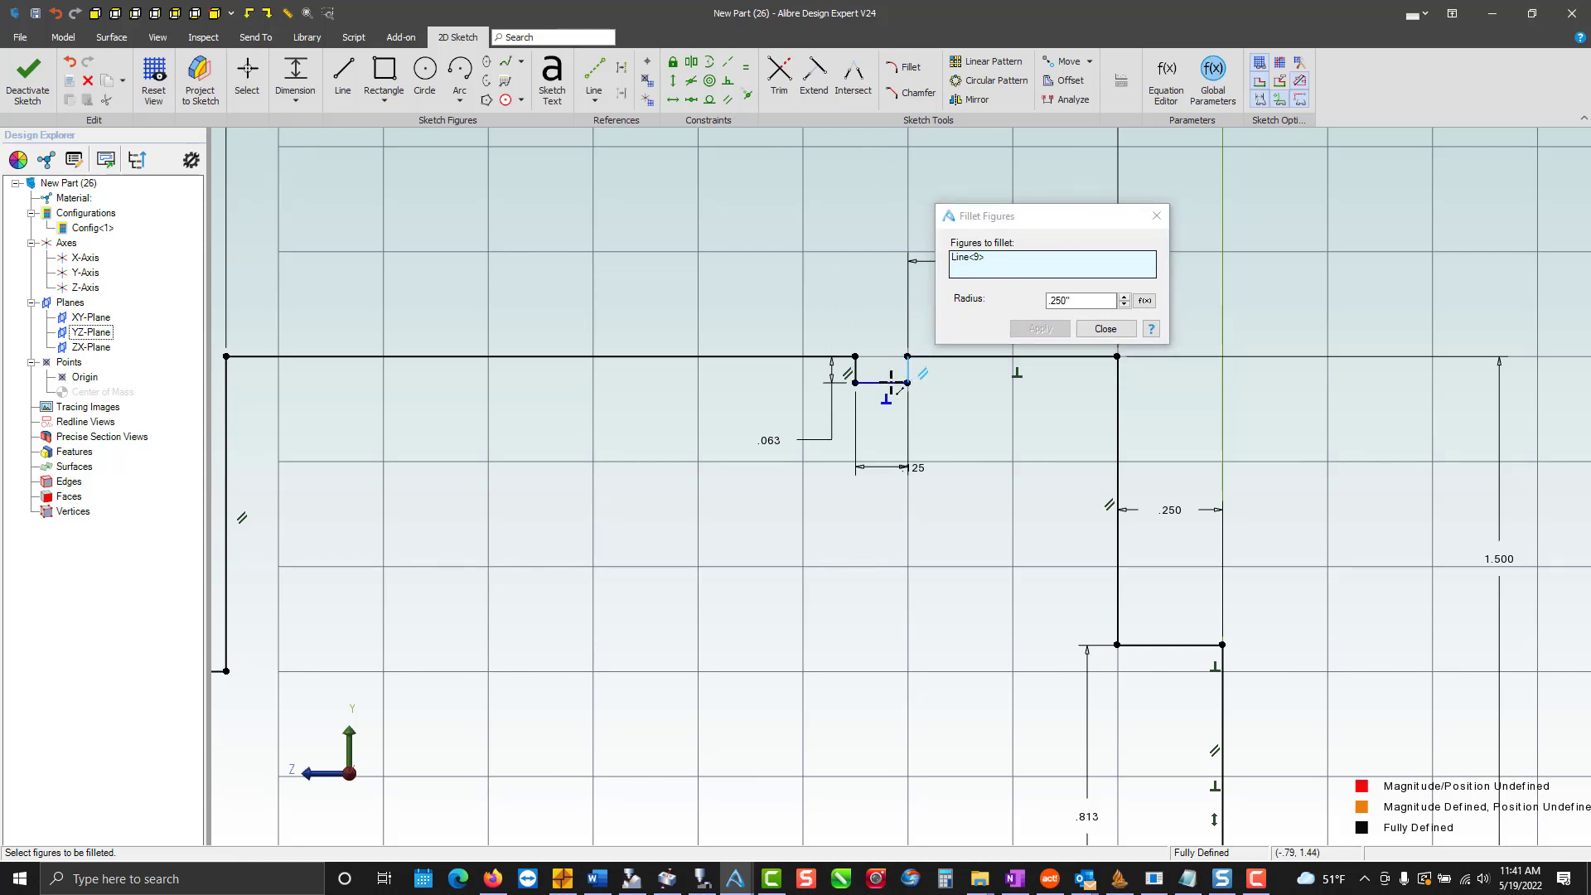
click(907, 371)
double_click(1075, 302)
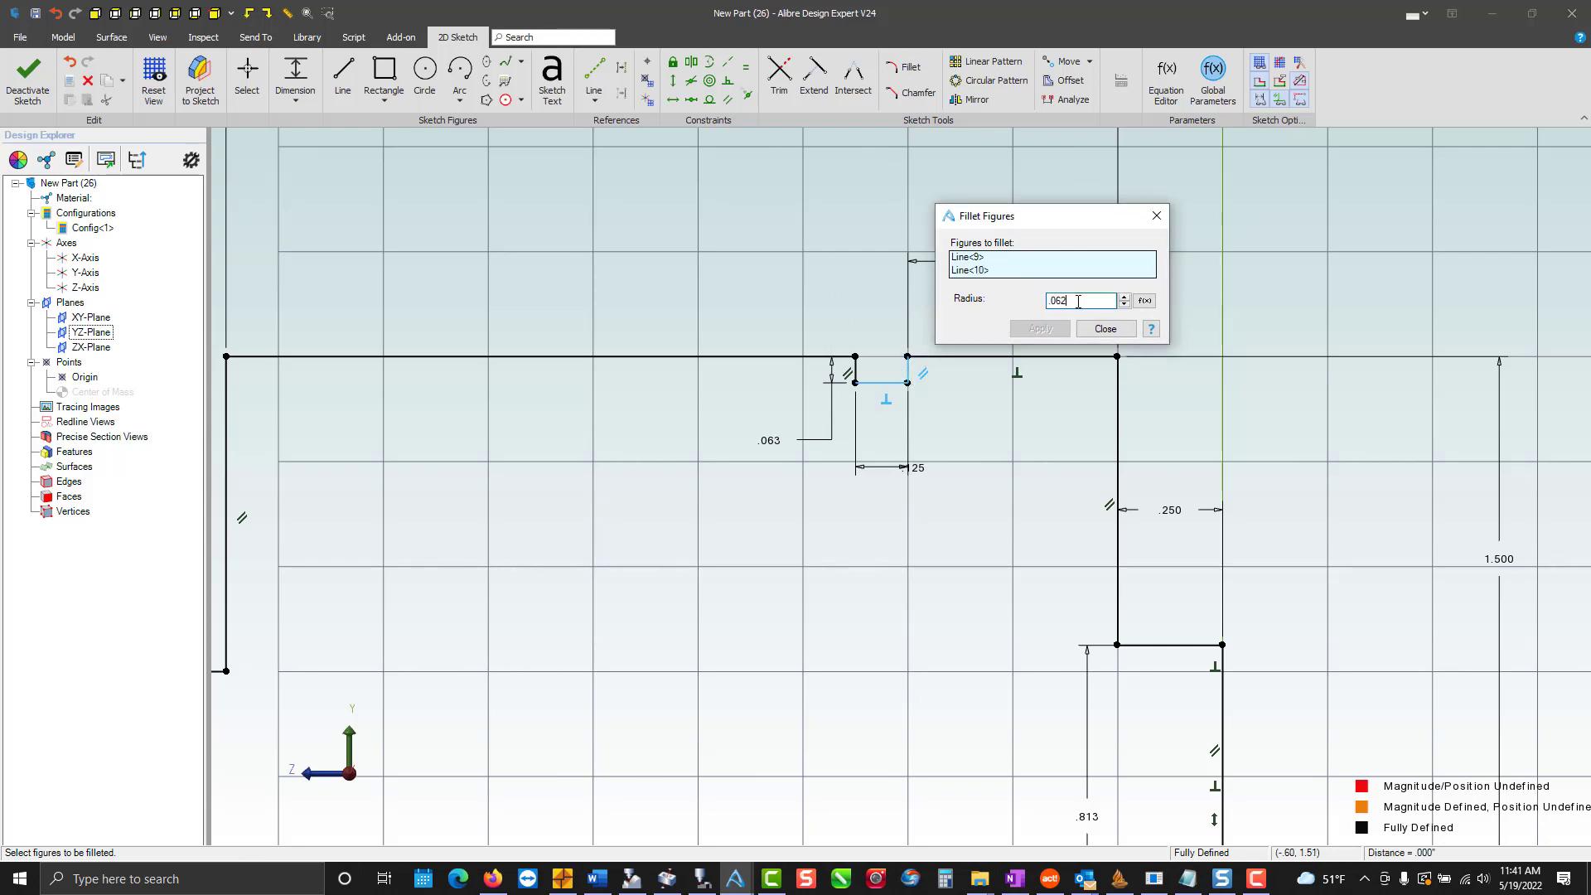
text(.0625)
click(996, 272)
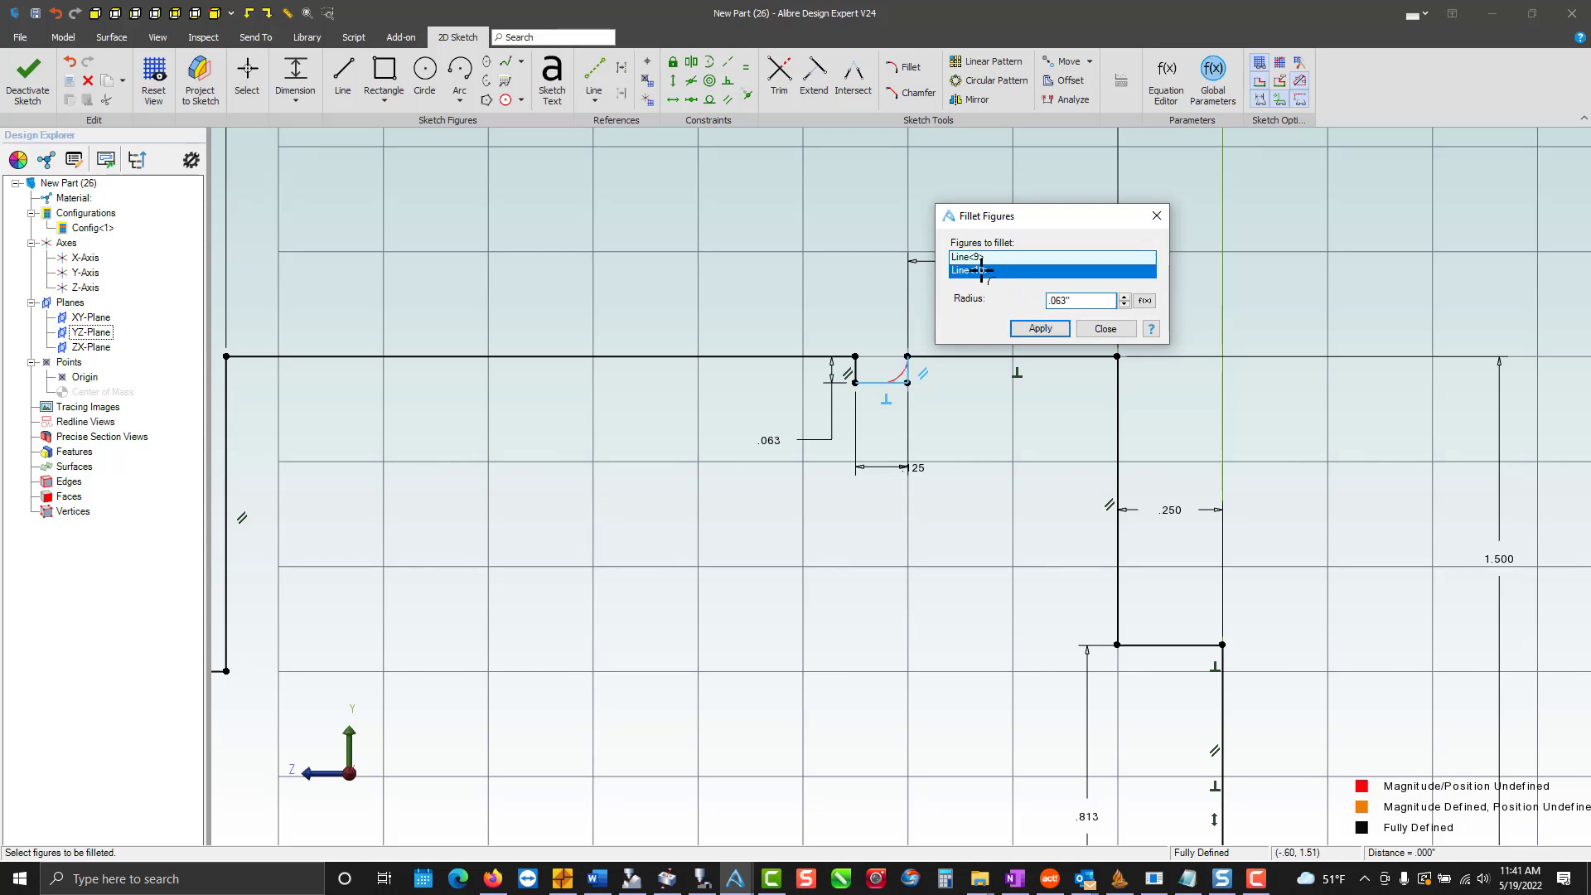
click(1041, 330)
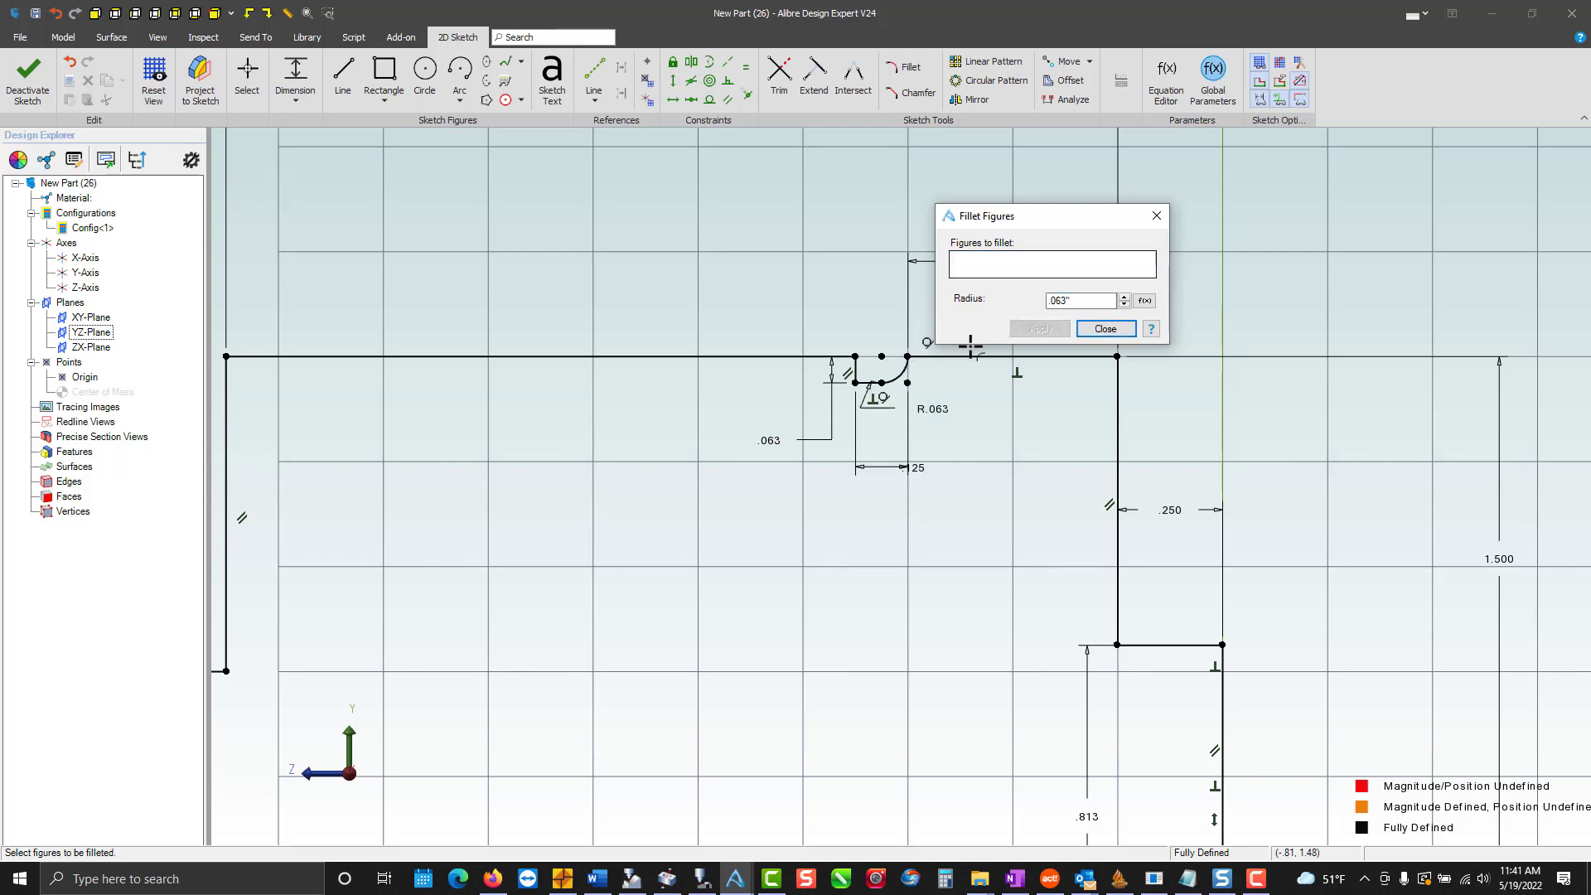
click(857, 377)
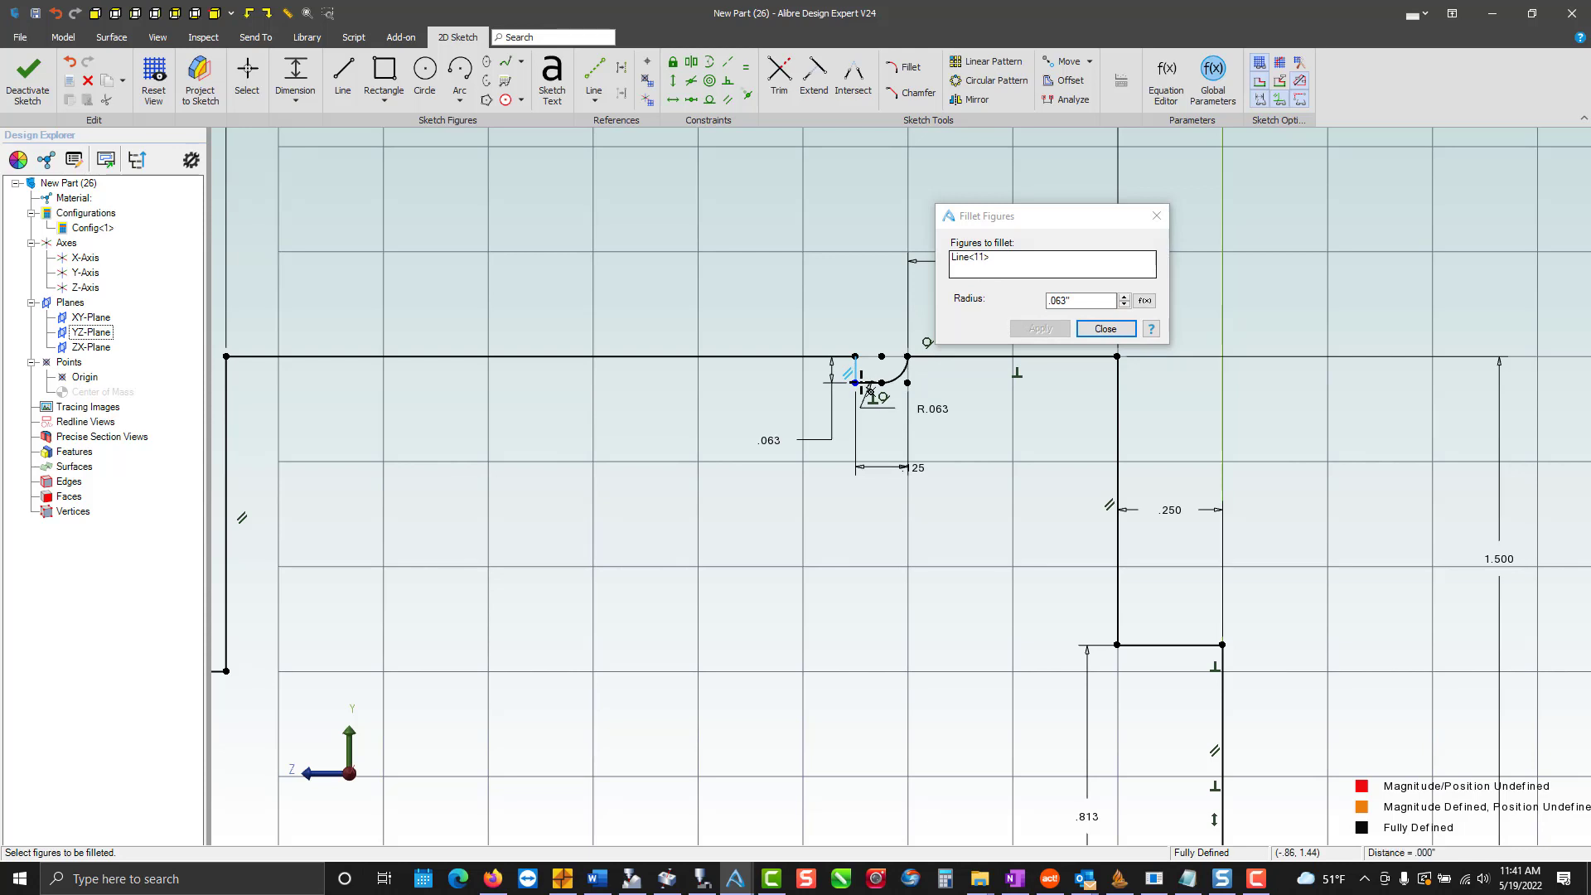
click(866, 382)
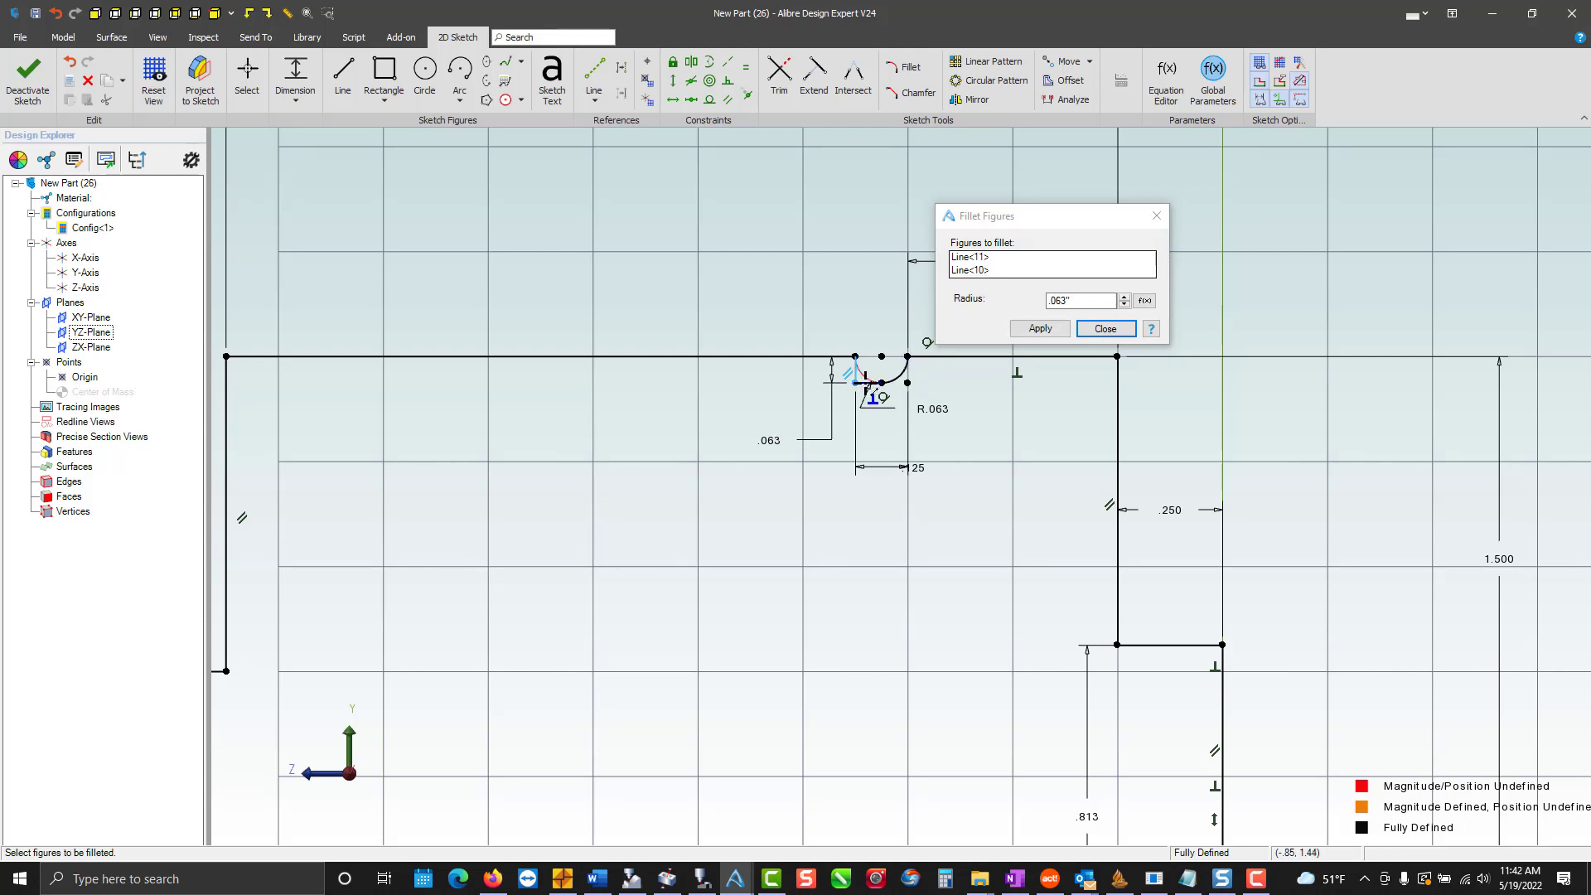
click(1033, 330)
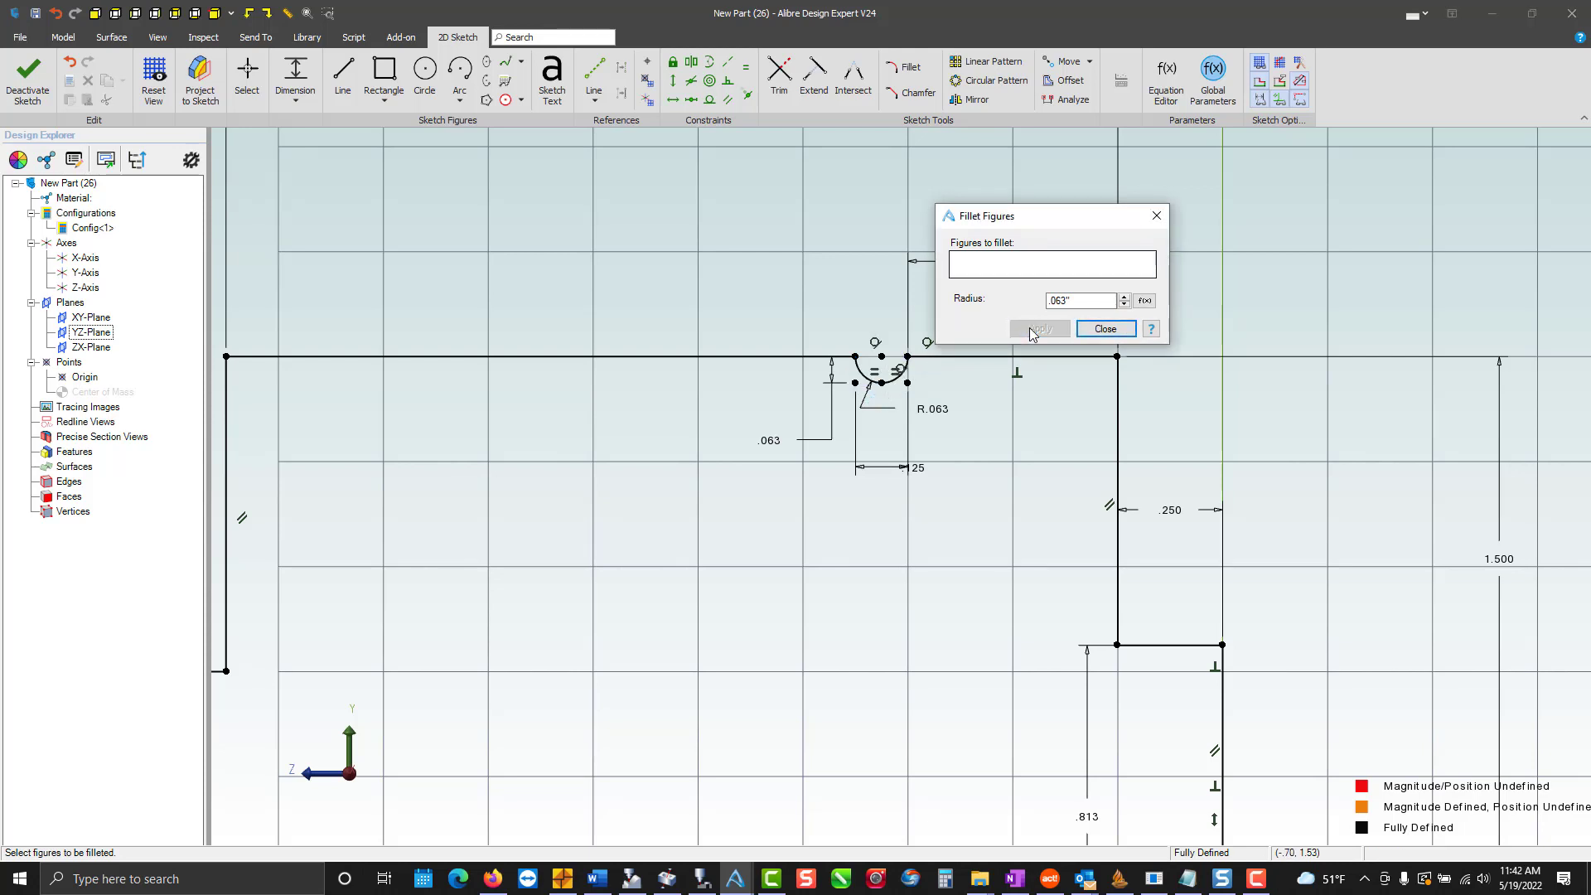
Fillet the two outer corners of the profile's top edge with a 0.25 in radius.
click(1116, 376)
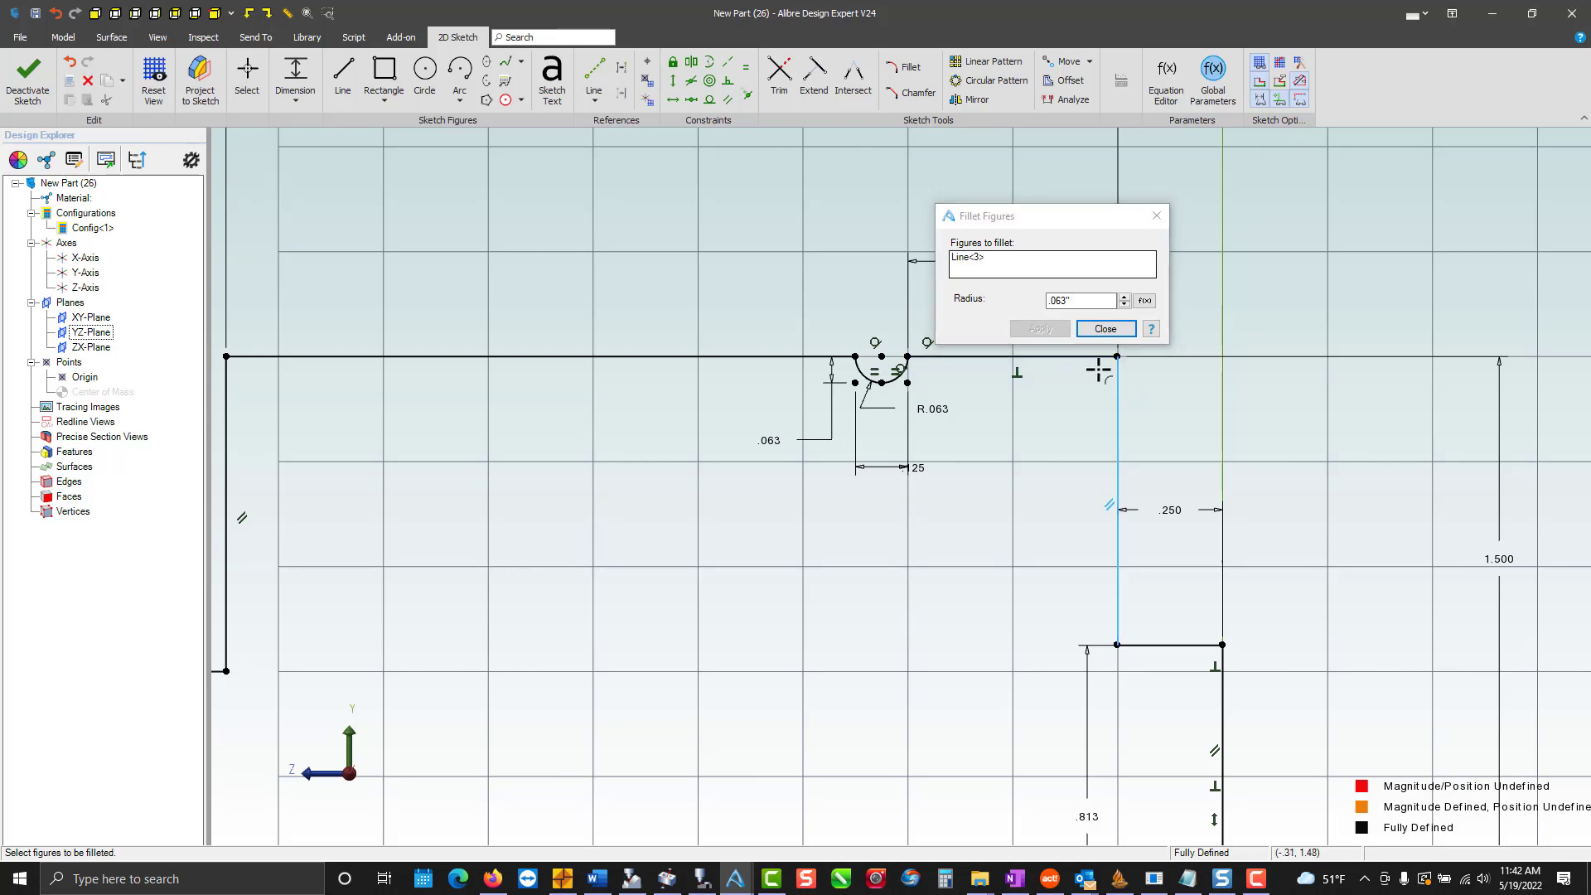
click(1090, 357)
double_click(1067, 303)
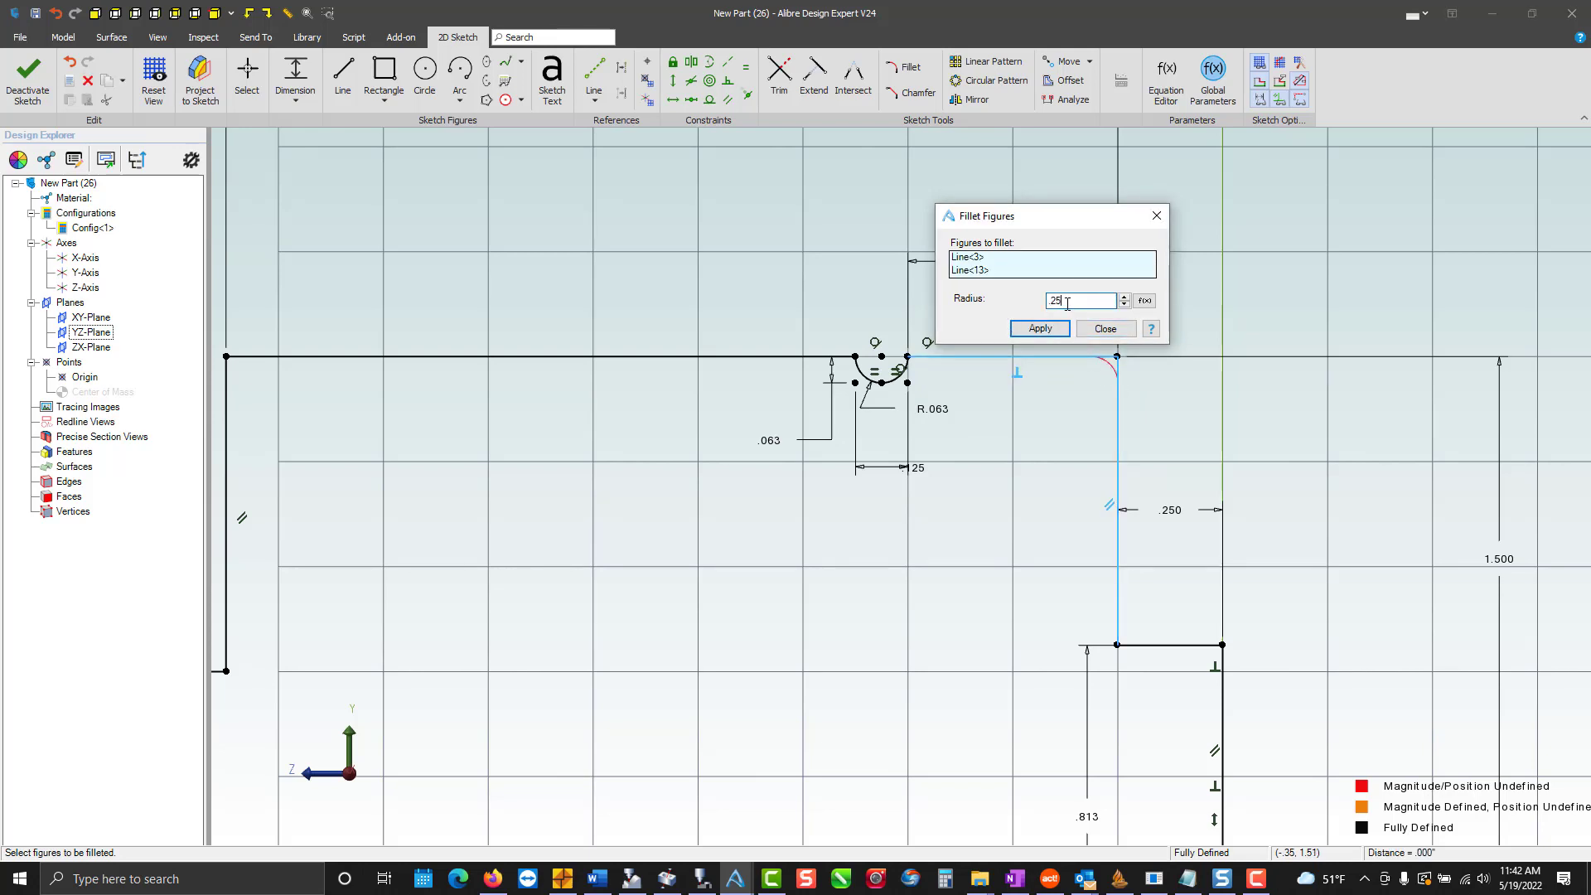
text(.25)
key(Return)
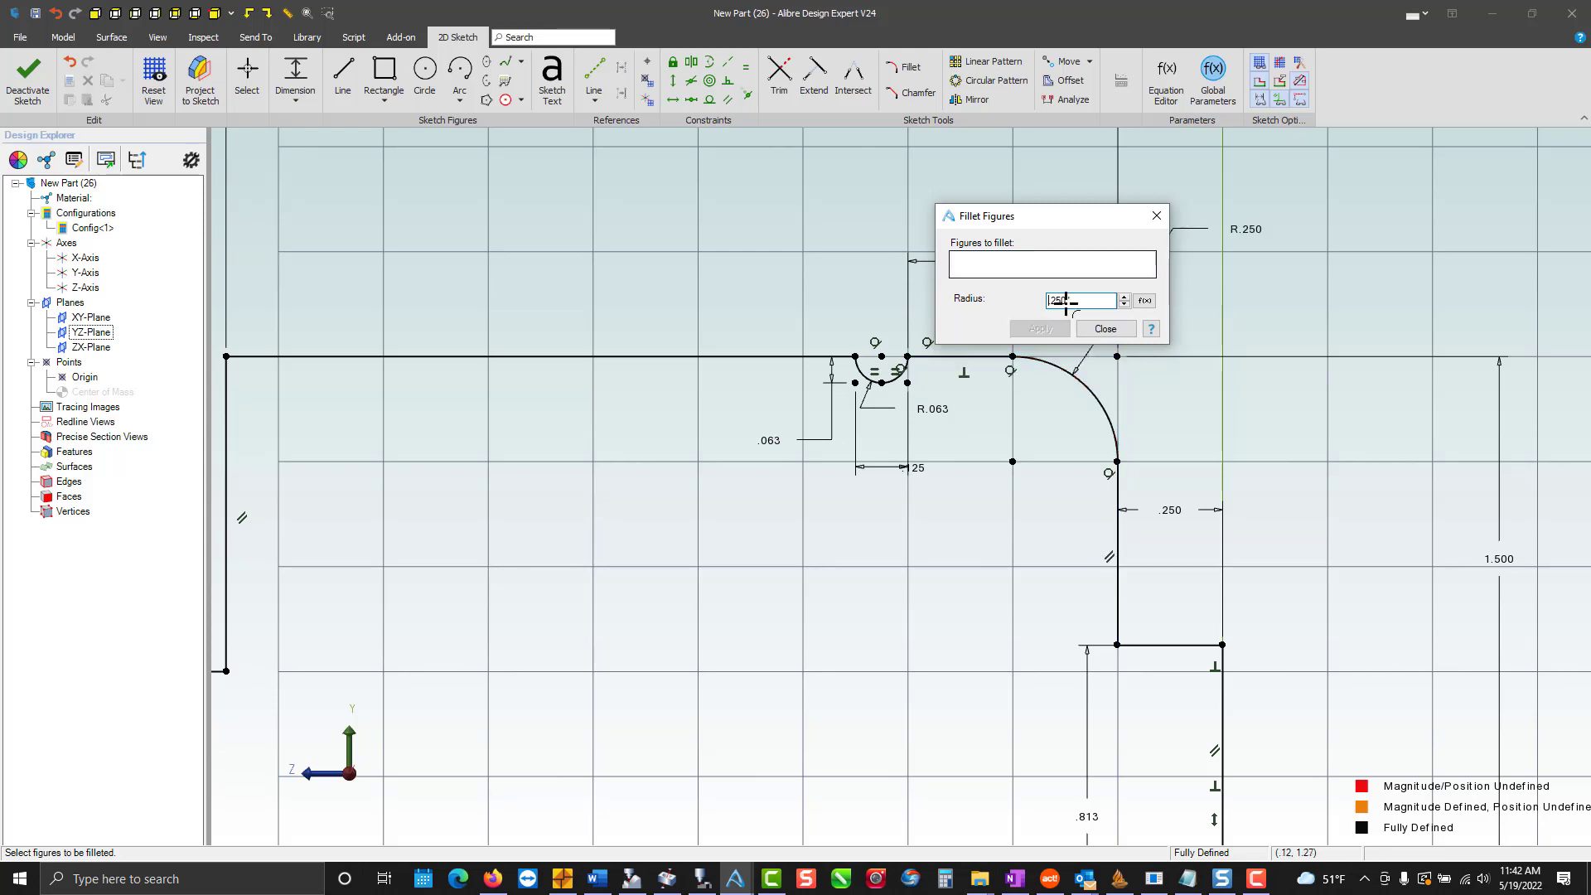
click(516, 368)
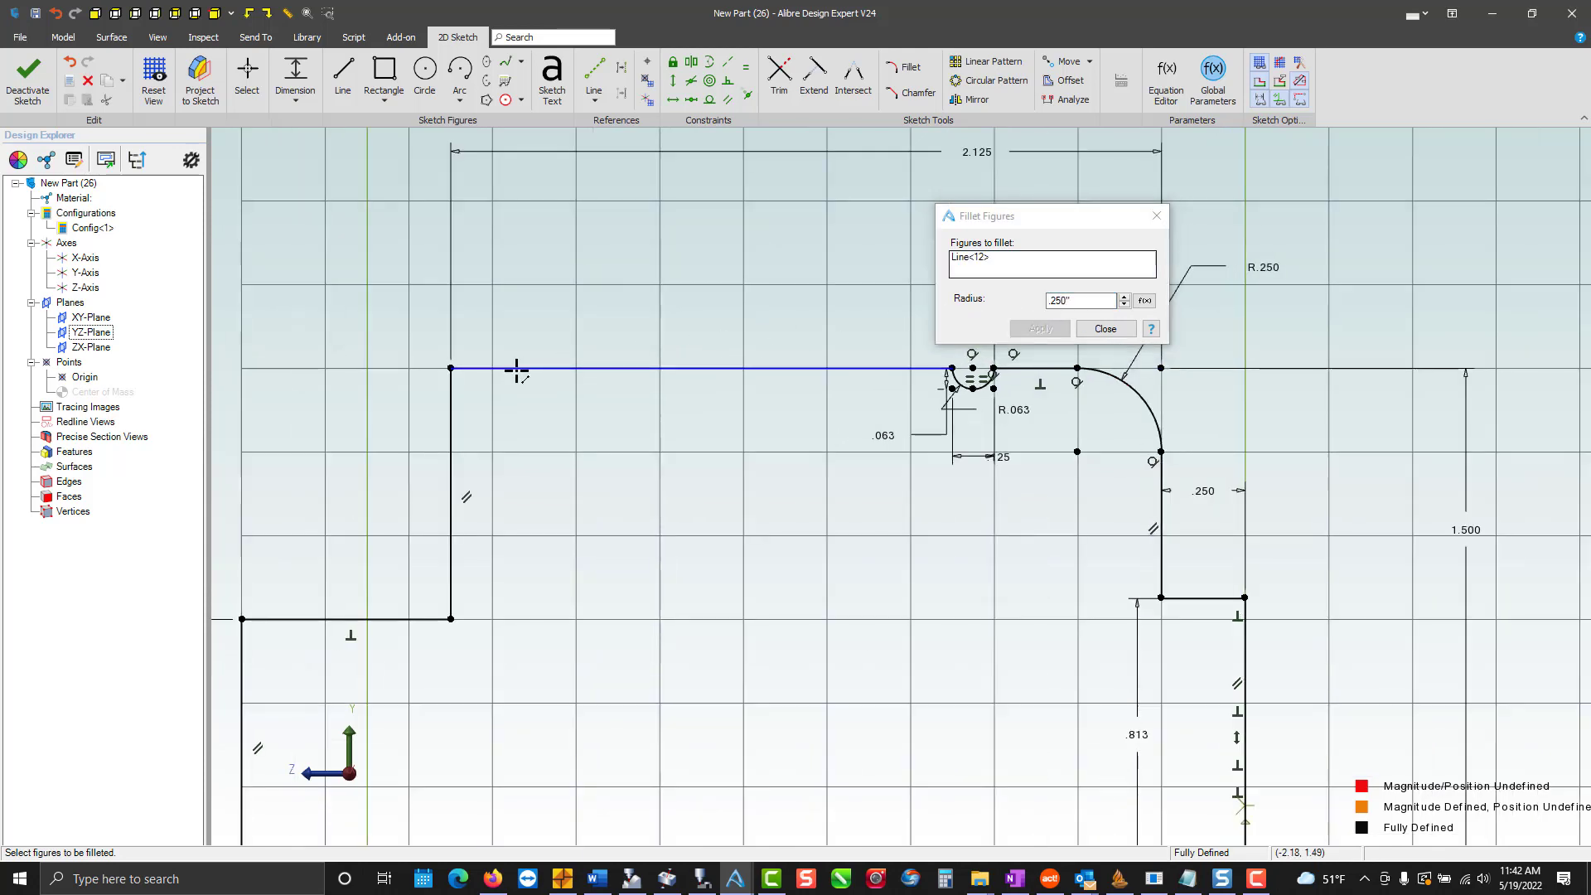
click(450, 415)
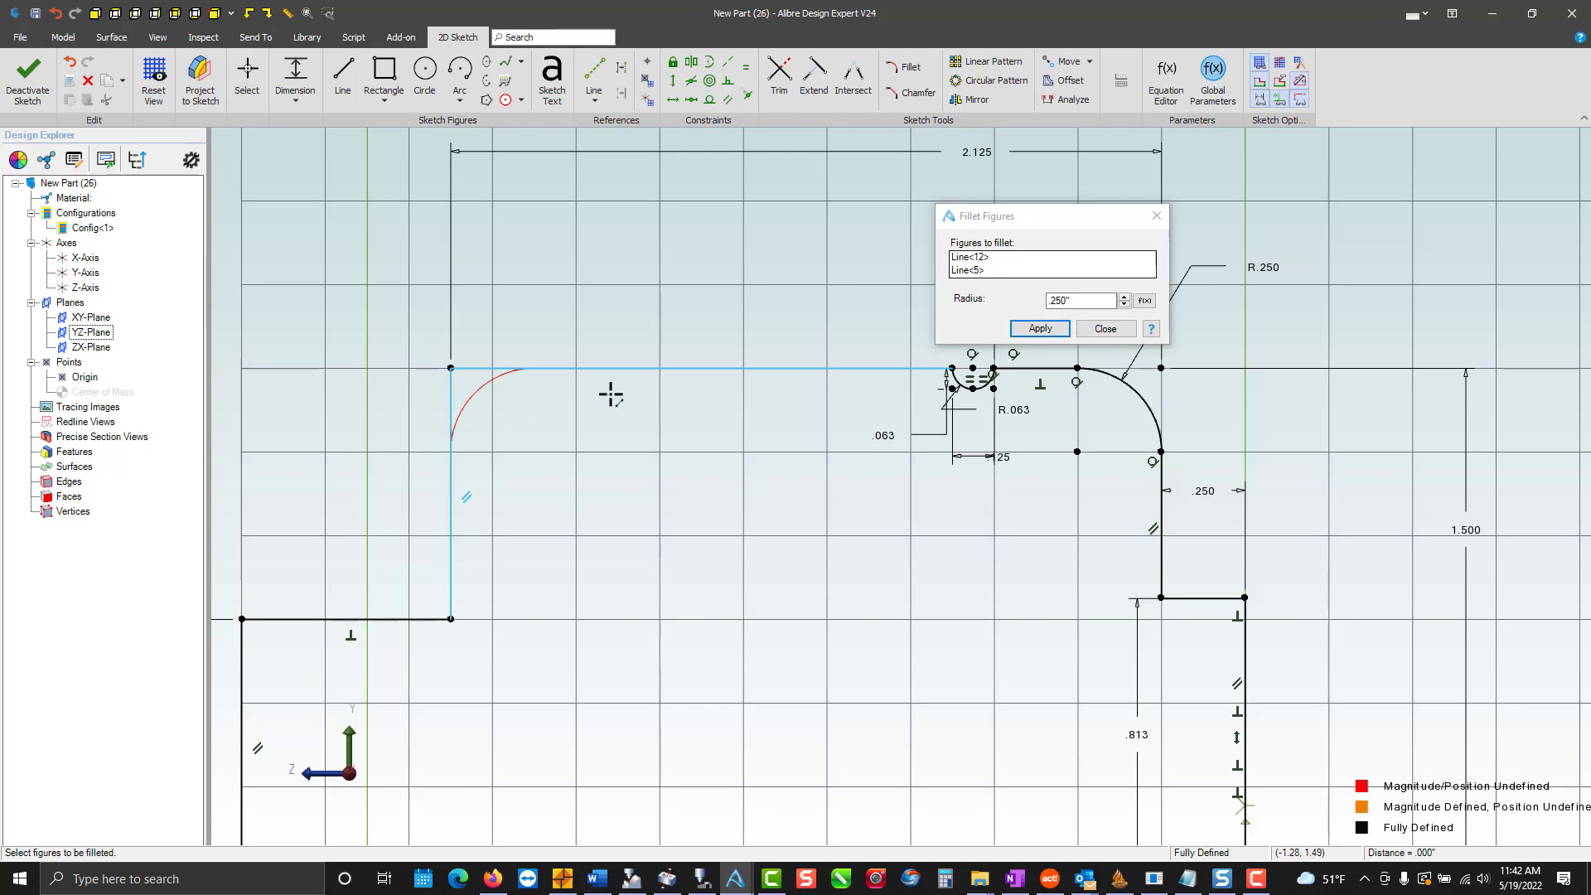
click(1040, 332)
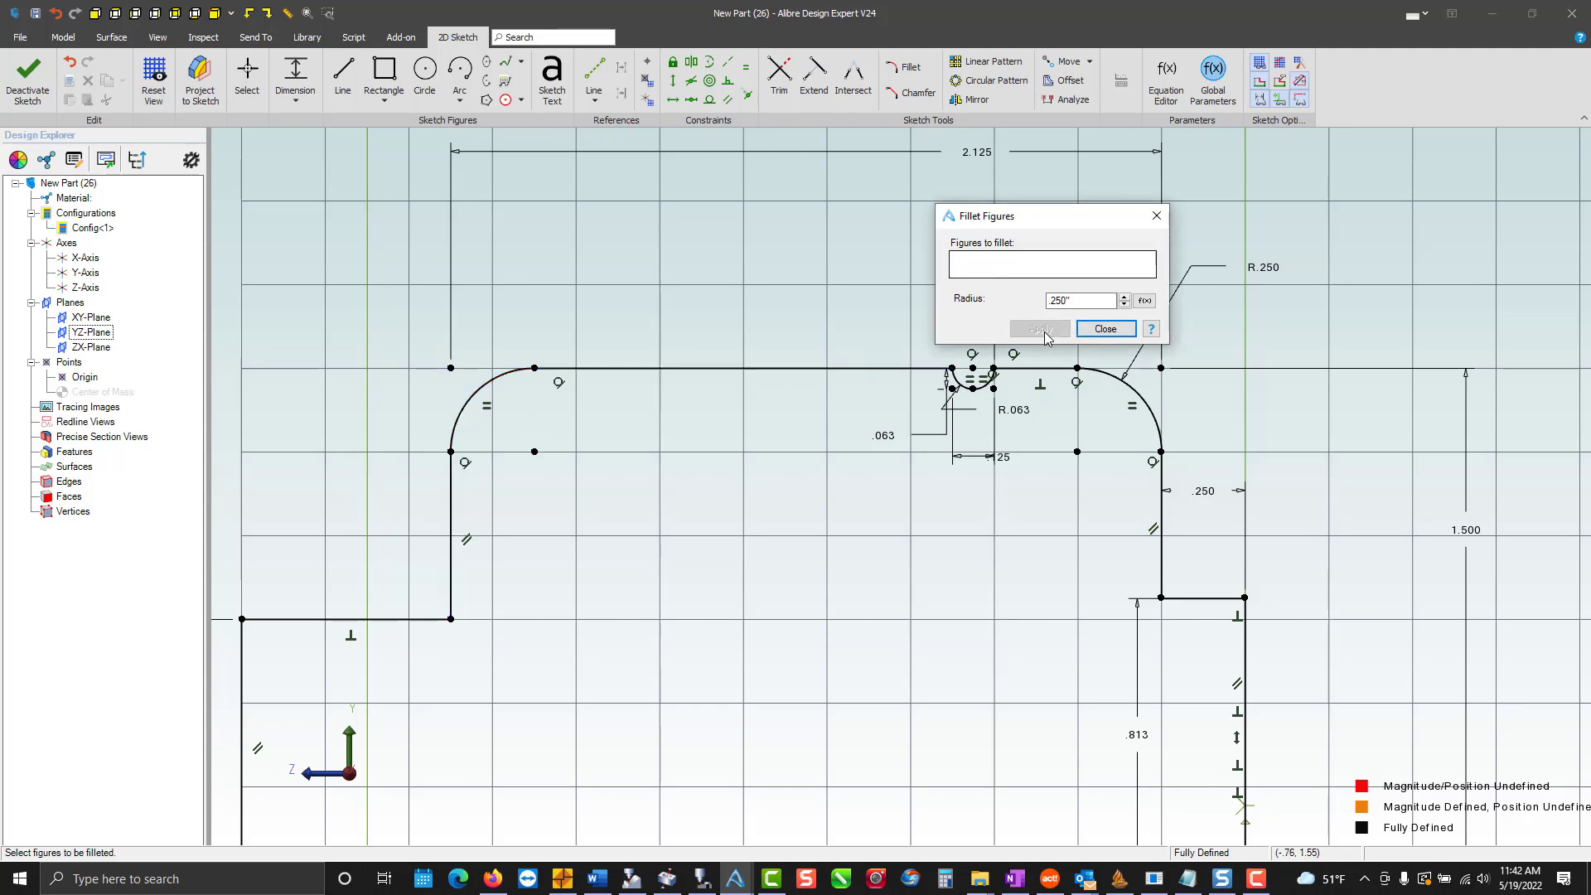
click(1108, 328)
Chamfer the outer corner of the ledge farthest from the origin by 0.125 in.
scroll(1116, 324, down, 3)
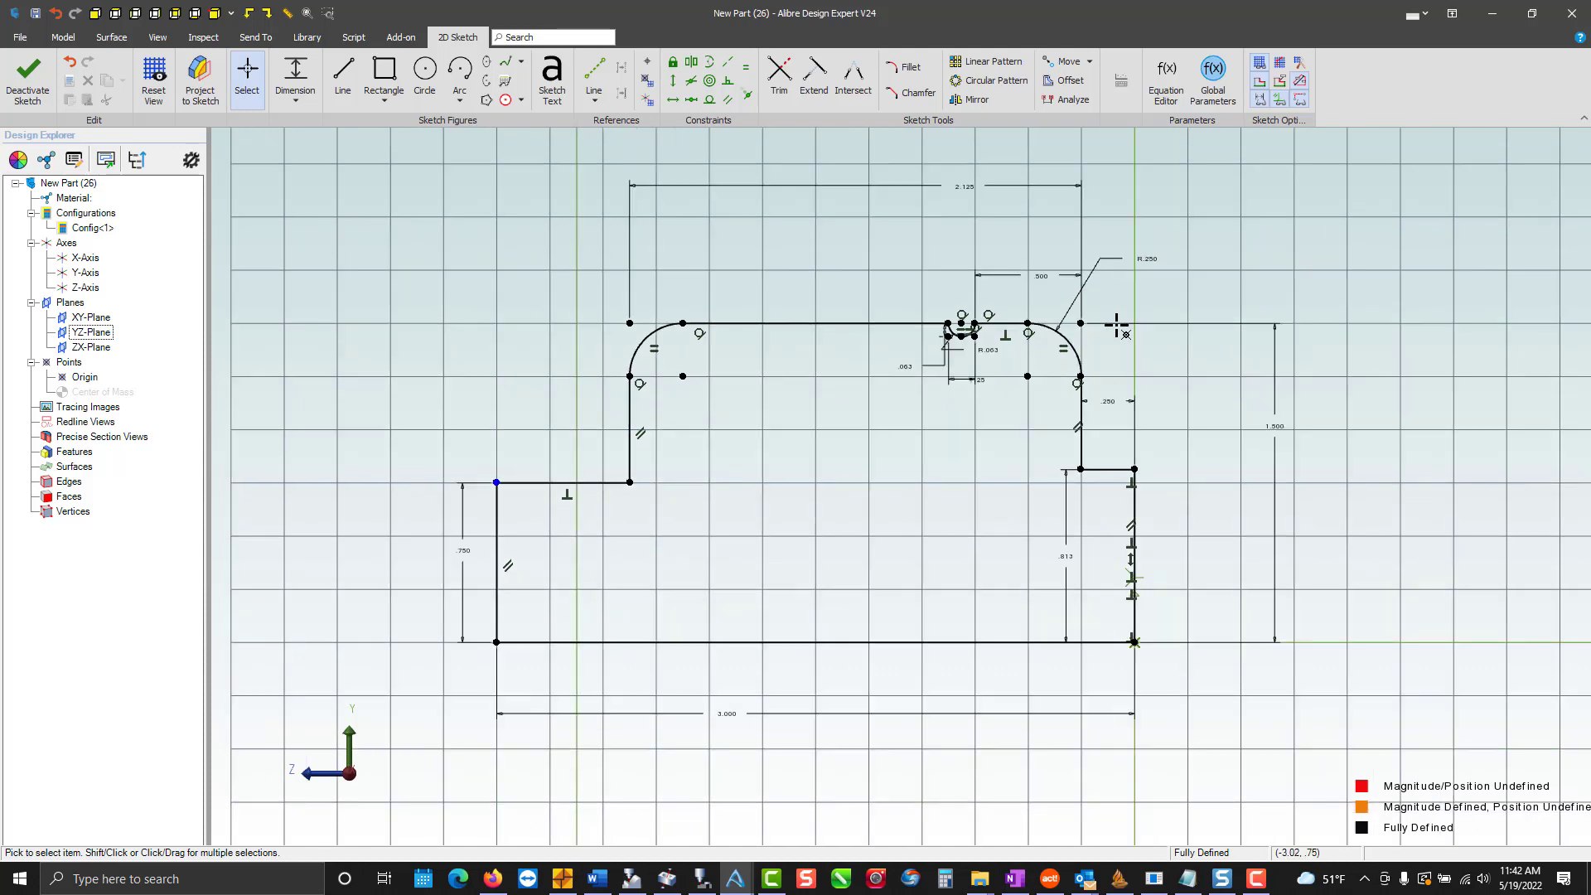
scroll(496, 483, up, 2)
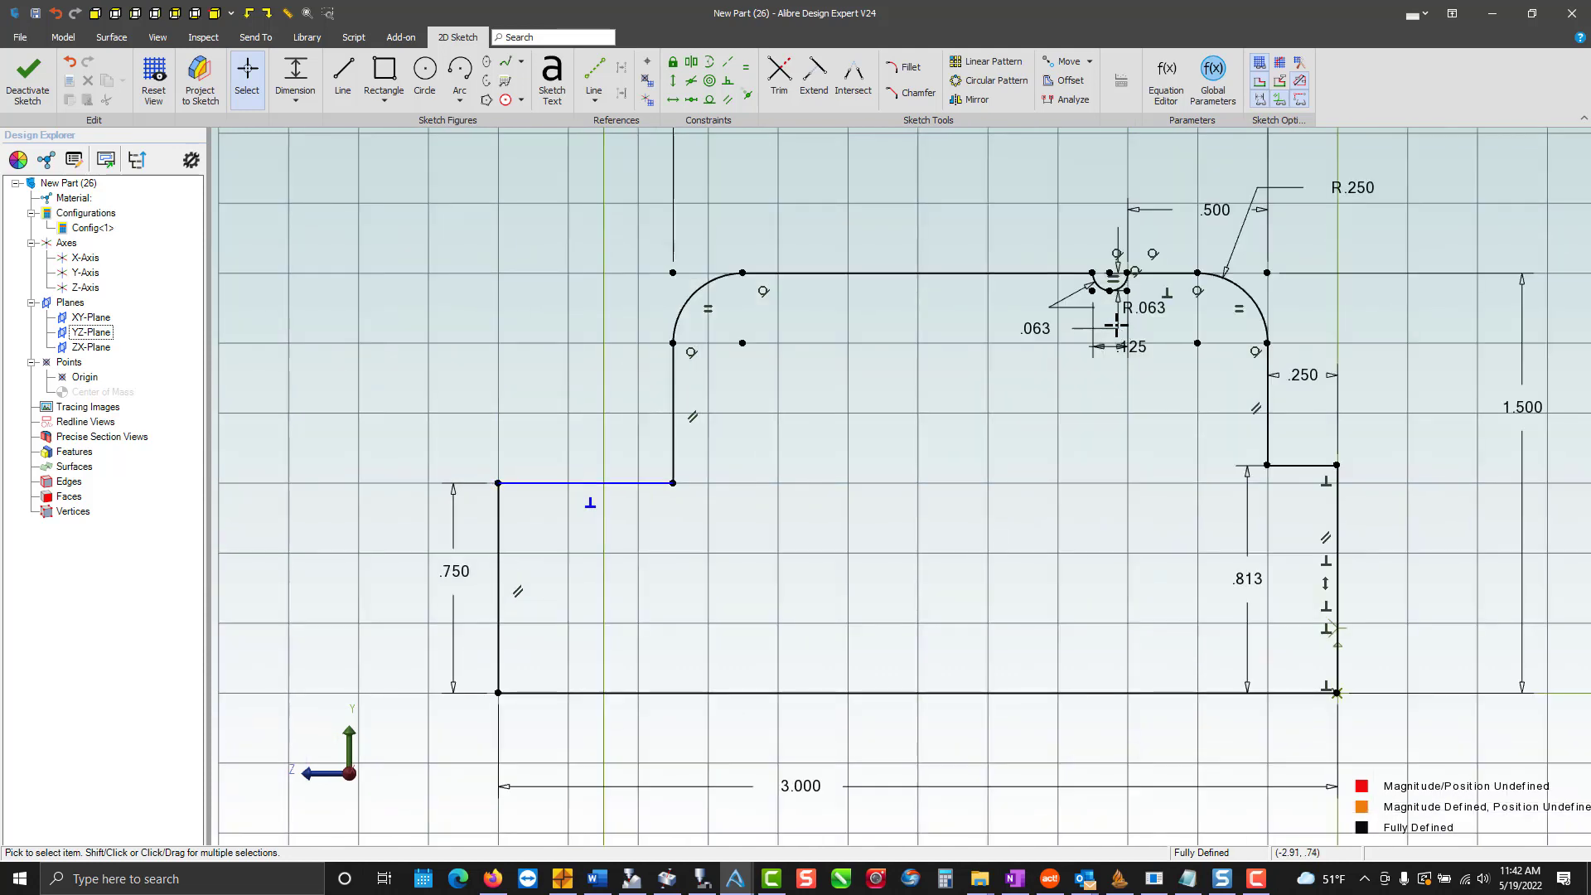
click(909, 95)
click(550, 482)
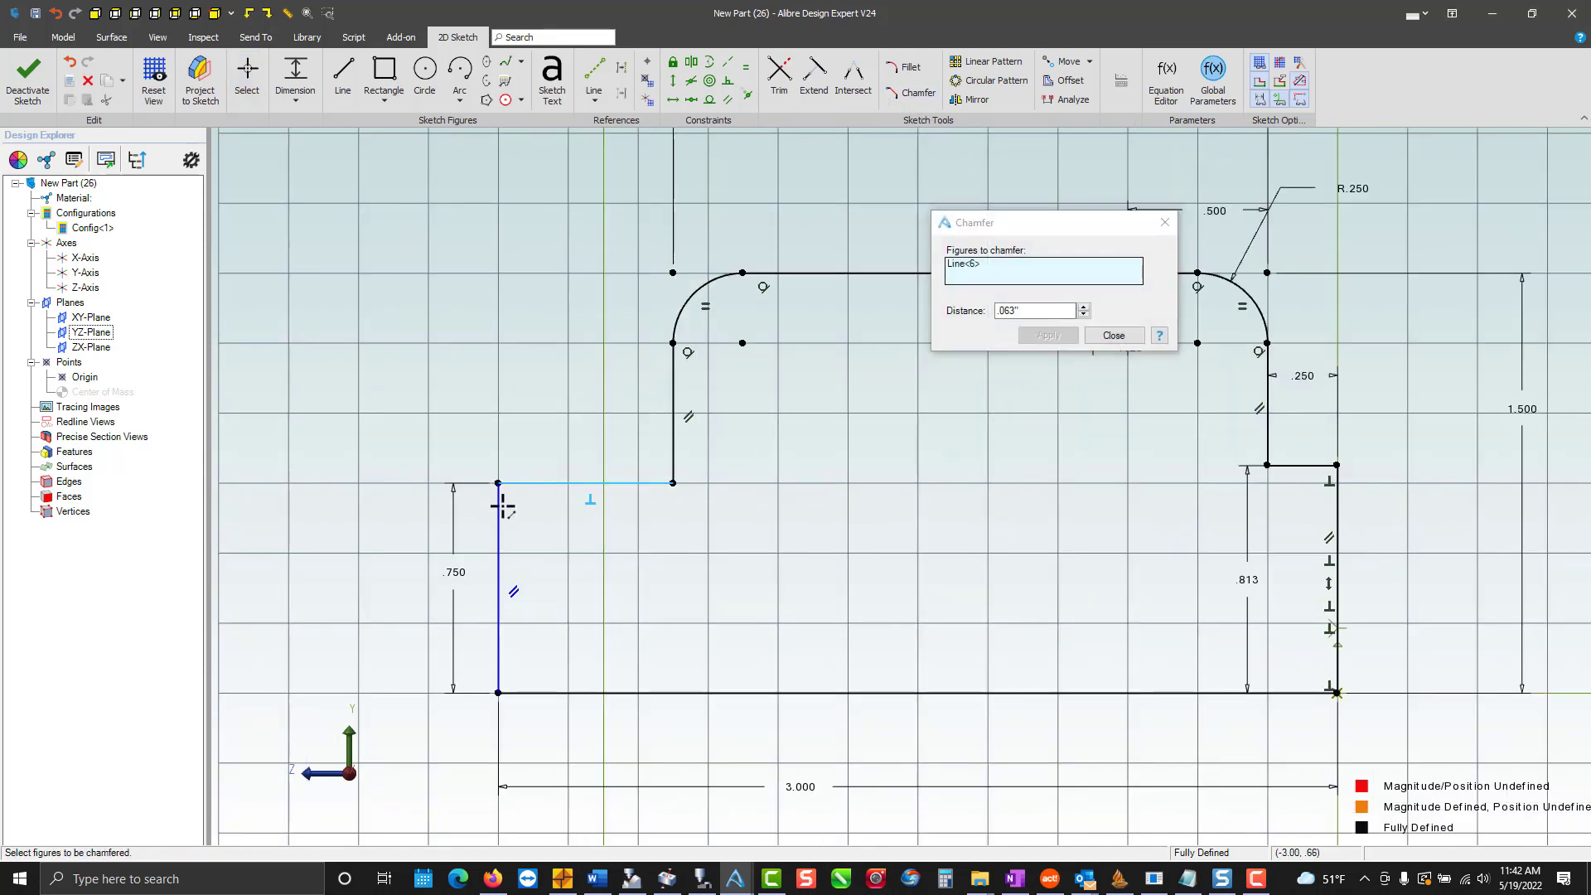
click(499, 505)
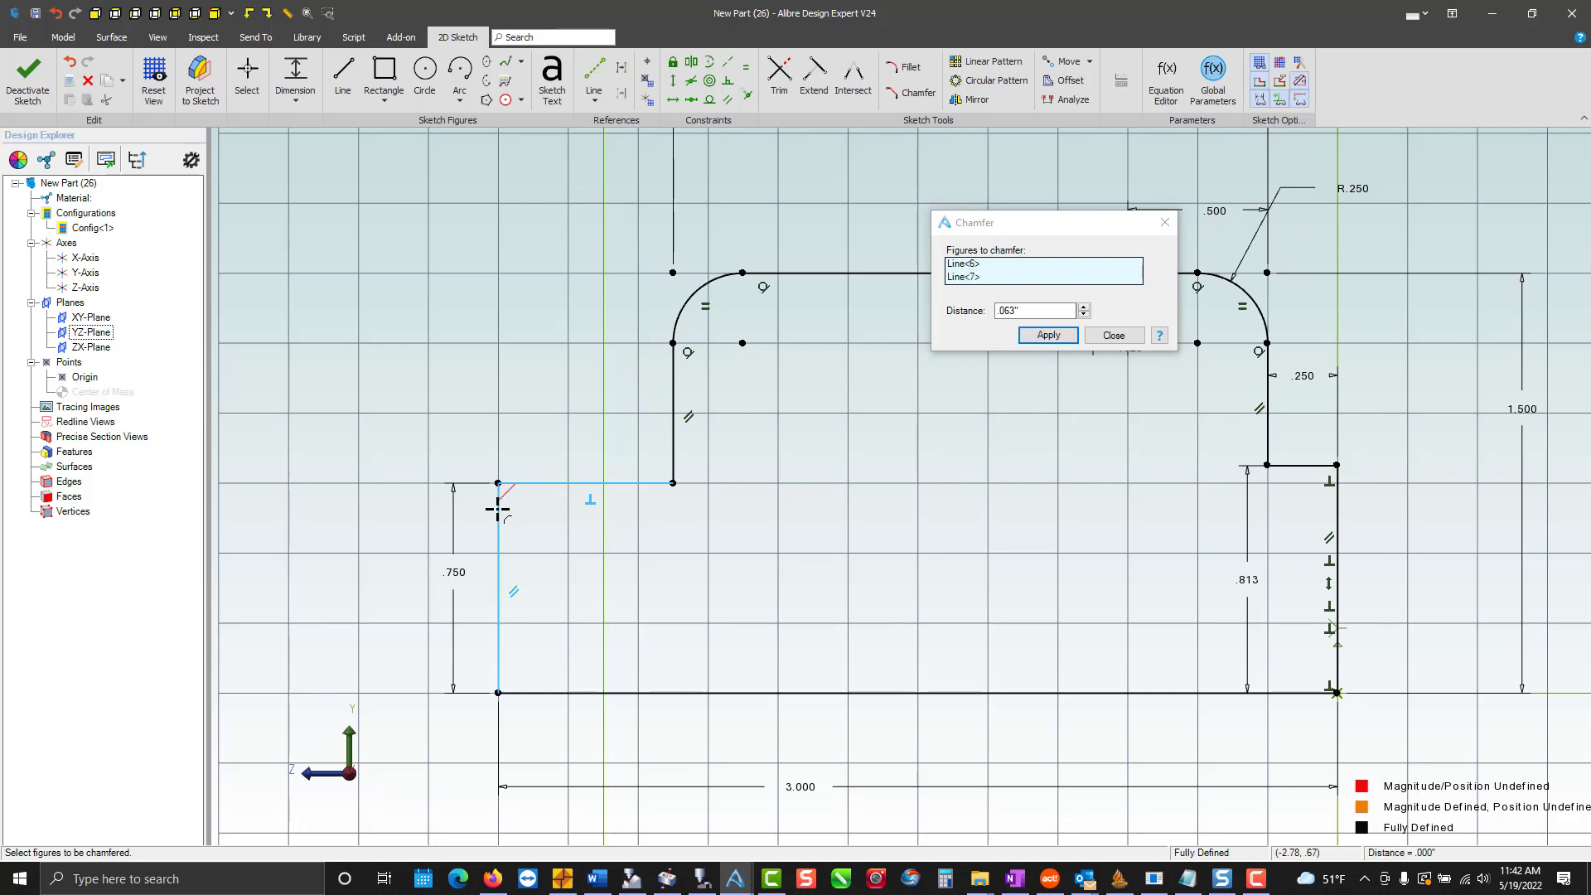
double_click(1022, 310)
text(.)
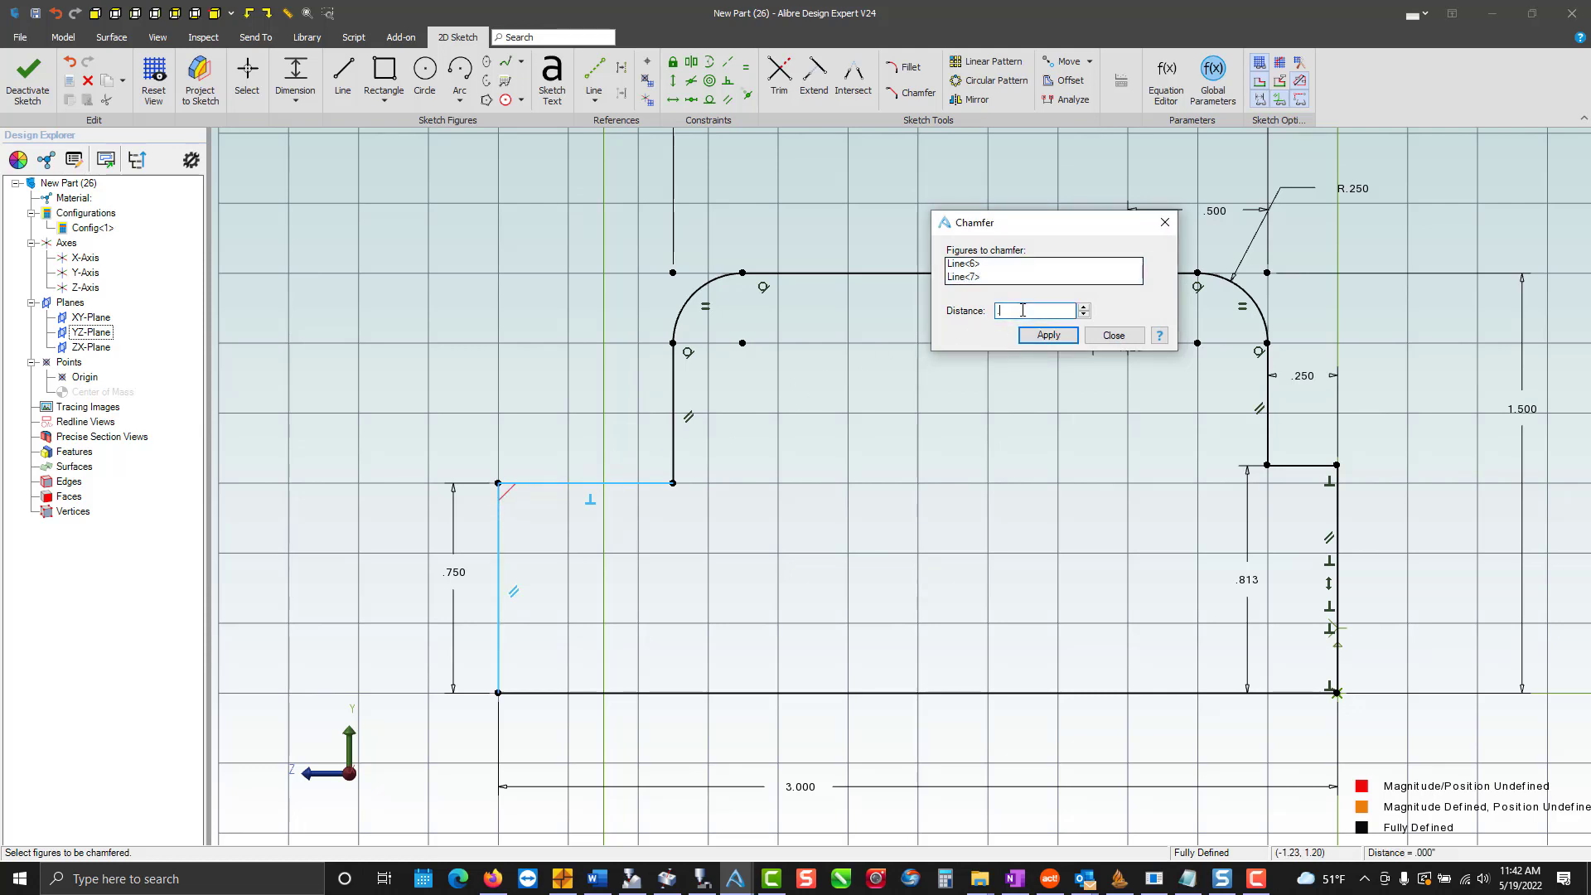
text(125)
key(Return)
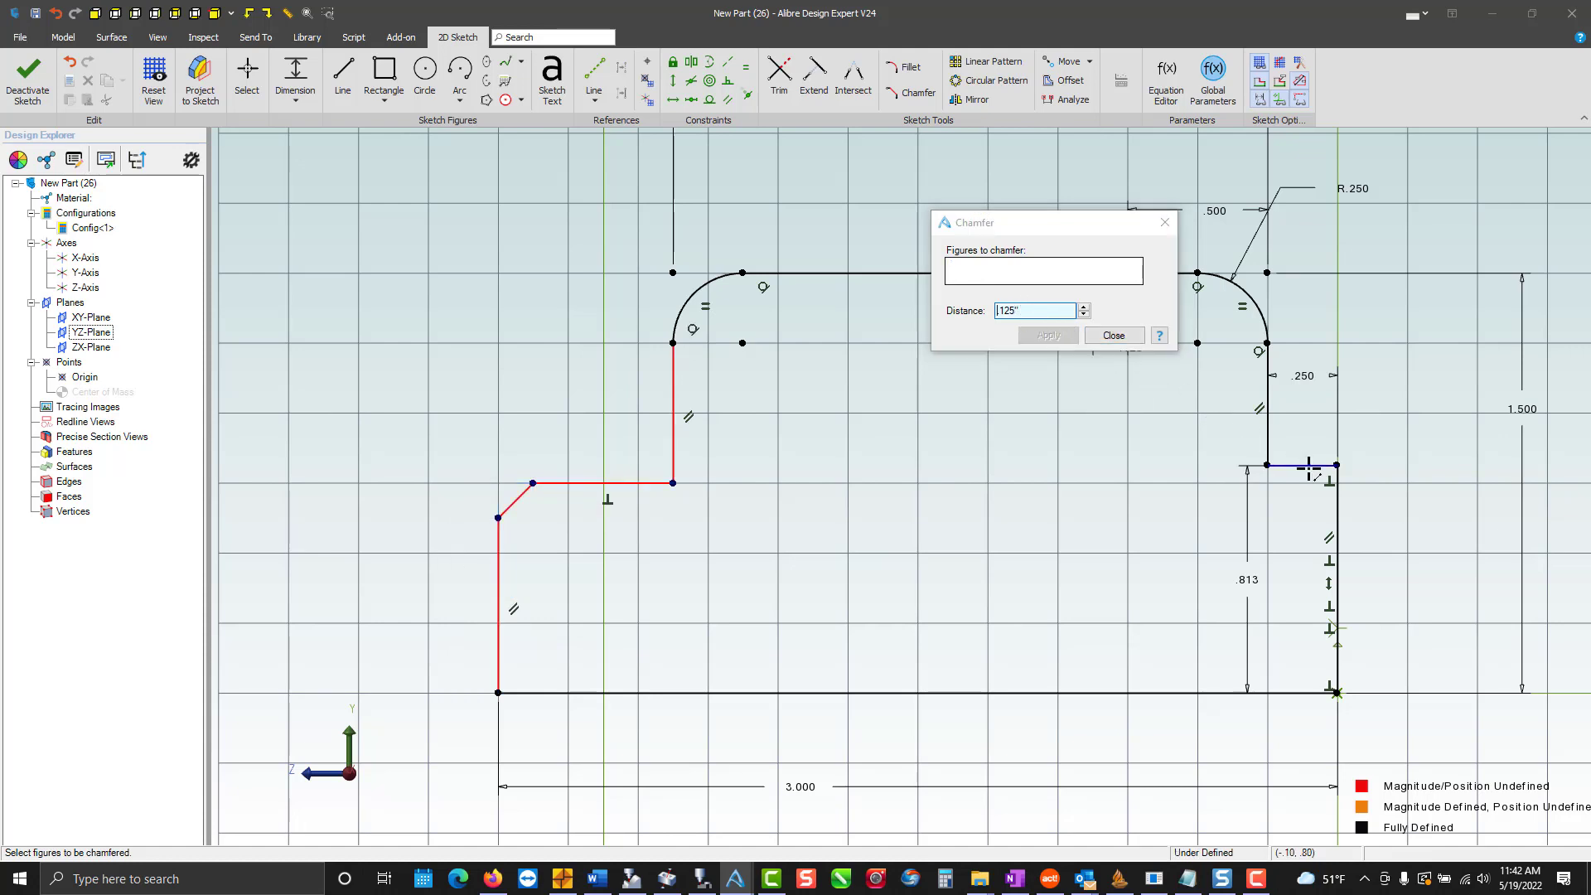
Chamfer the outer corner of the short ledge above the origin by 0.125 in.
click(1334, 484)
click(1317, 465)
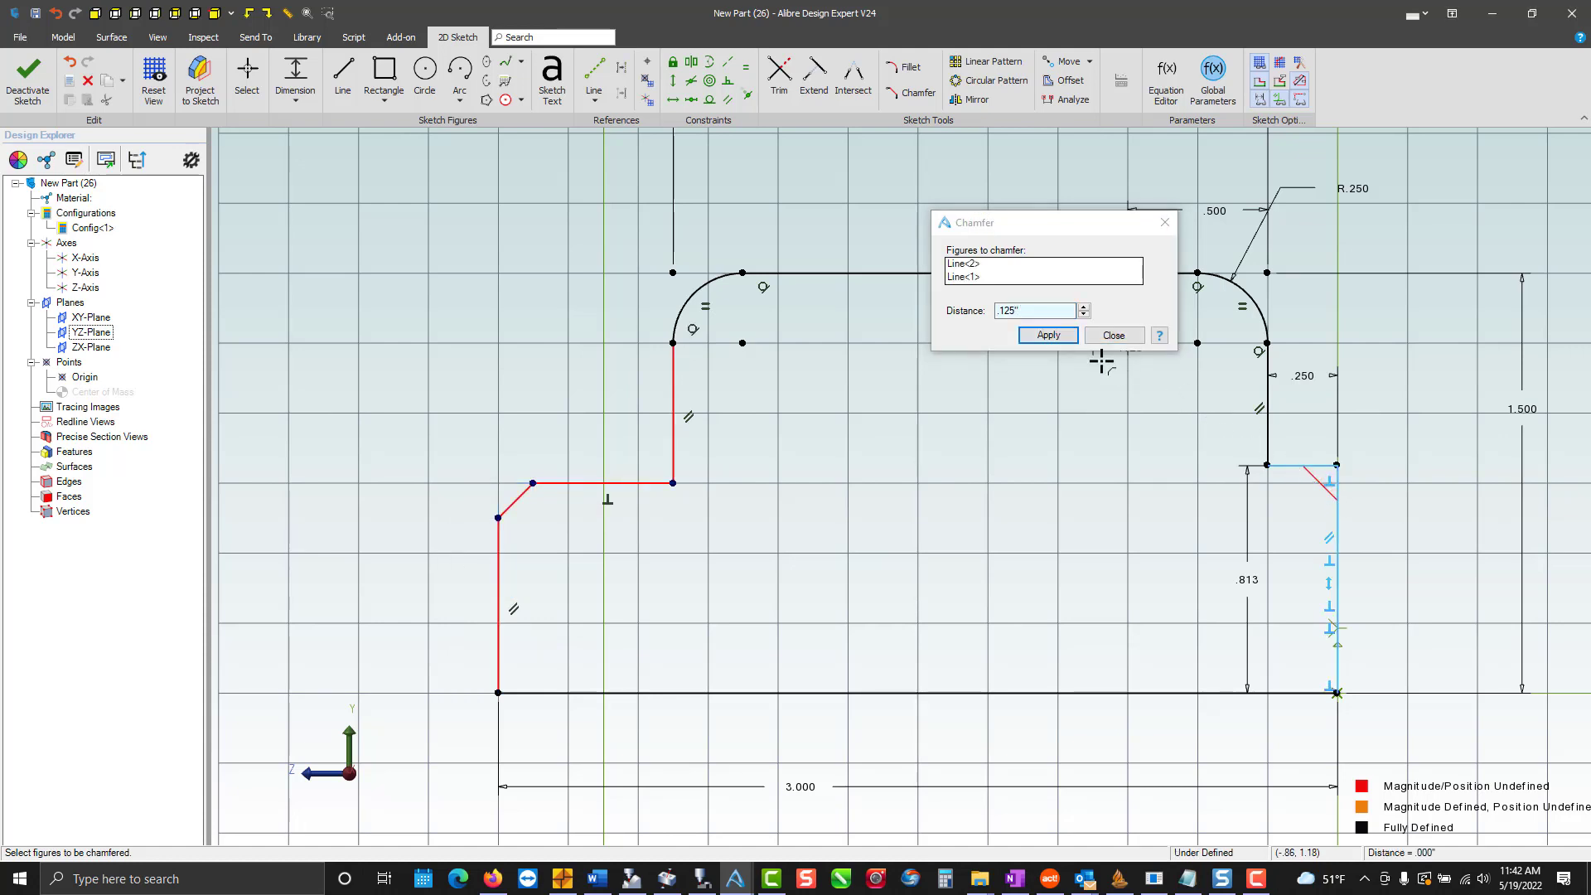
click(1069, 336)
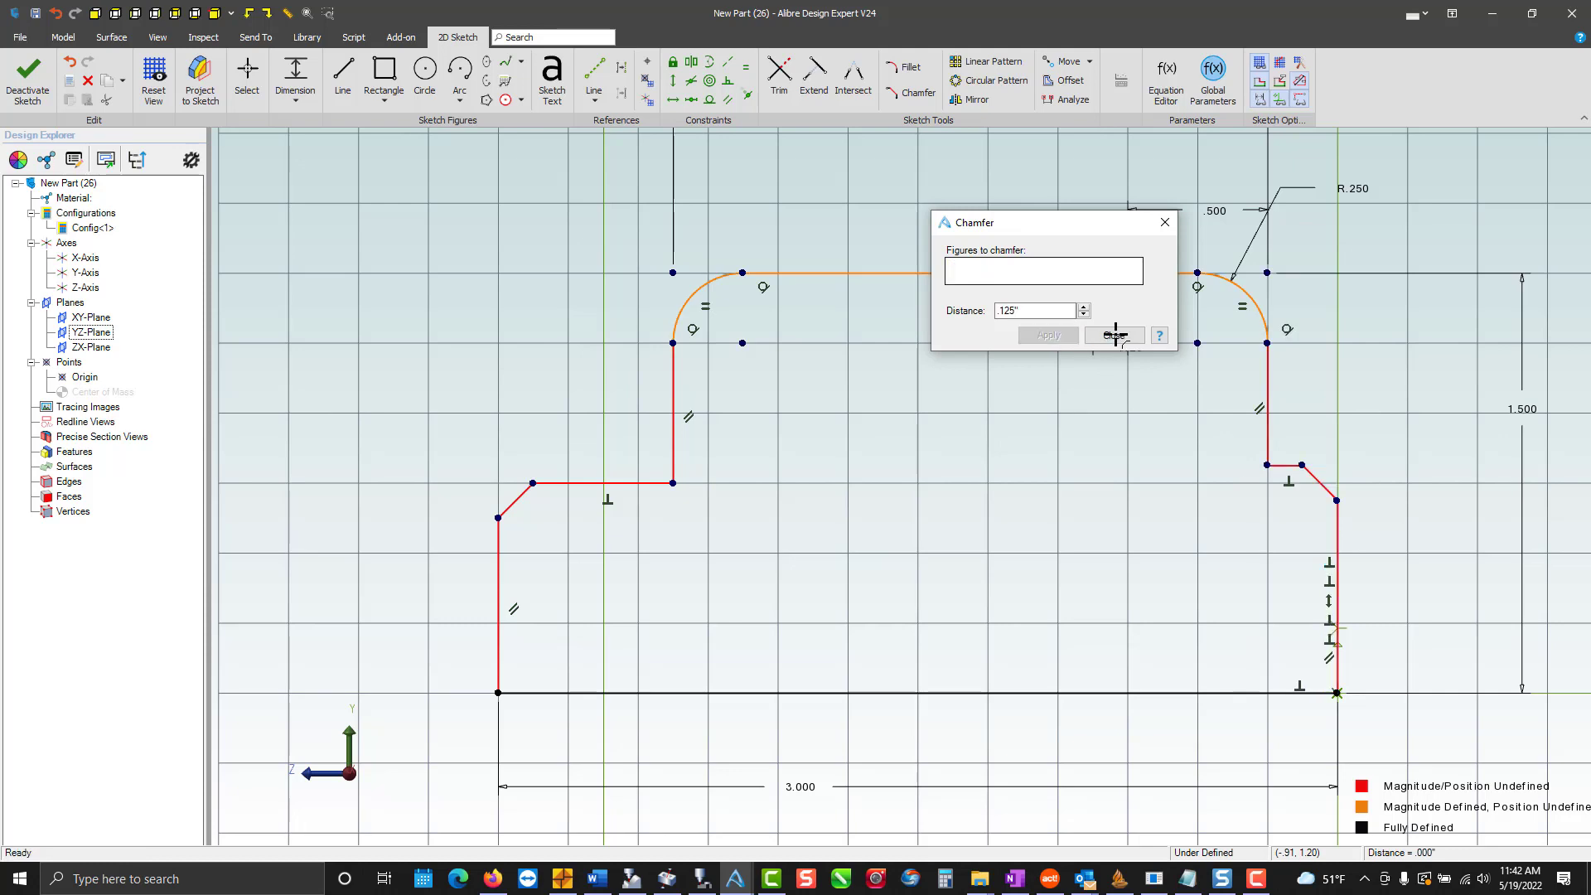
click(1113, 333)
Finish the sketch and revolve the profile 360° as a boss about its 3 in base line.
scroll(474, 309, down, 1)
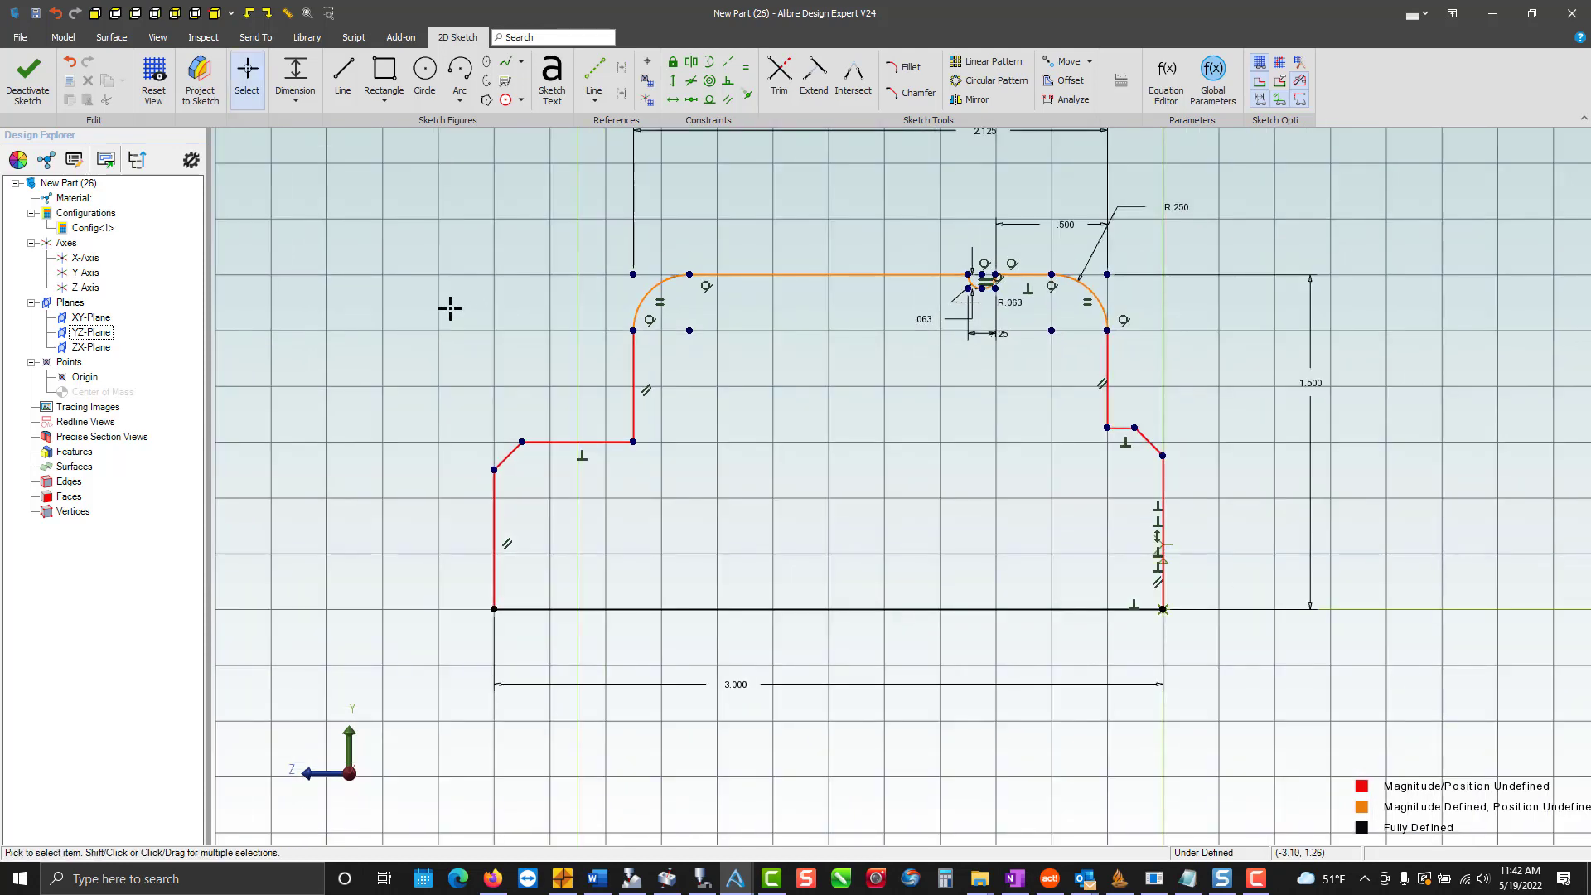
scroll(450, 308, down, 1)
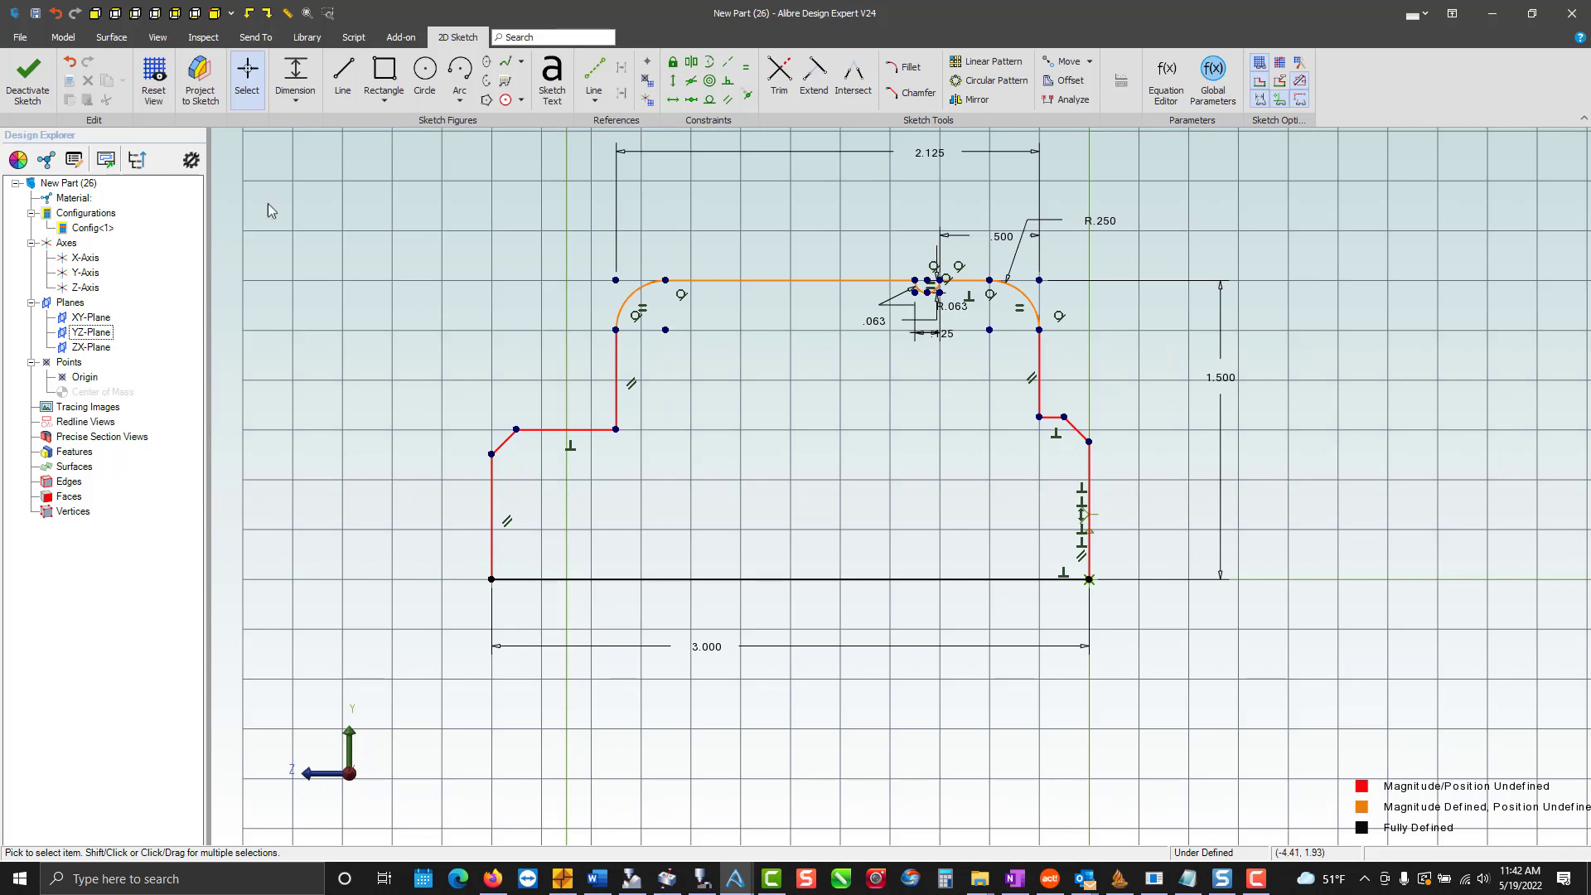
click(32, 74)
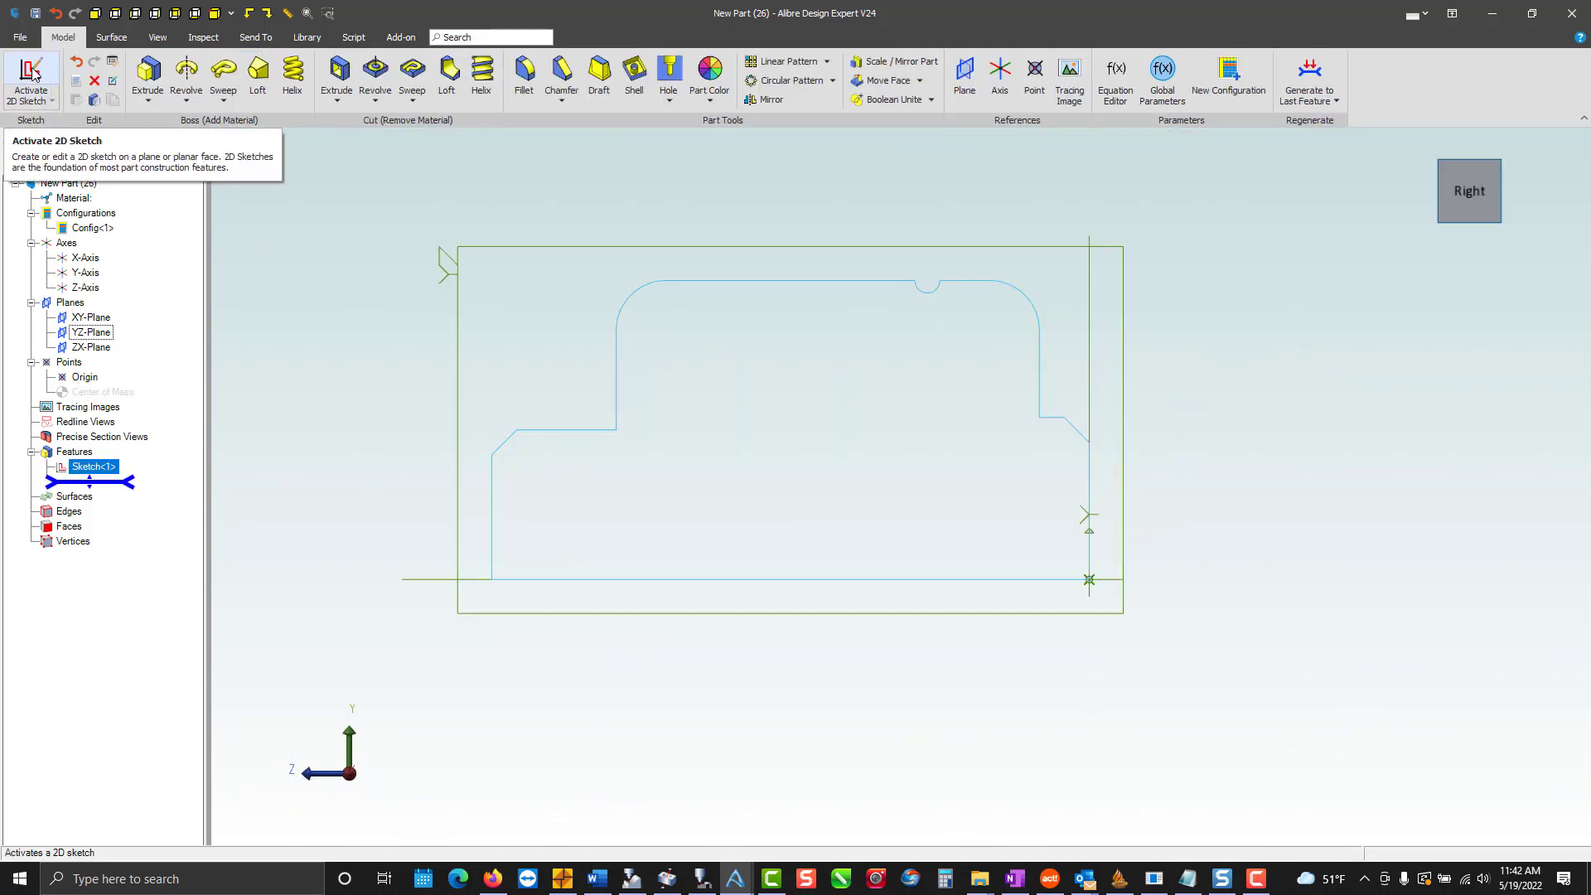
click(183, 77)
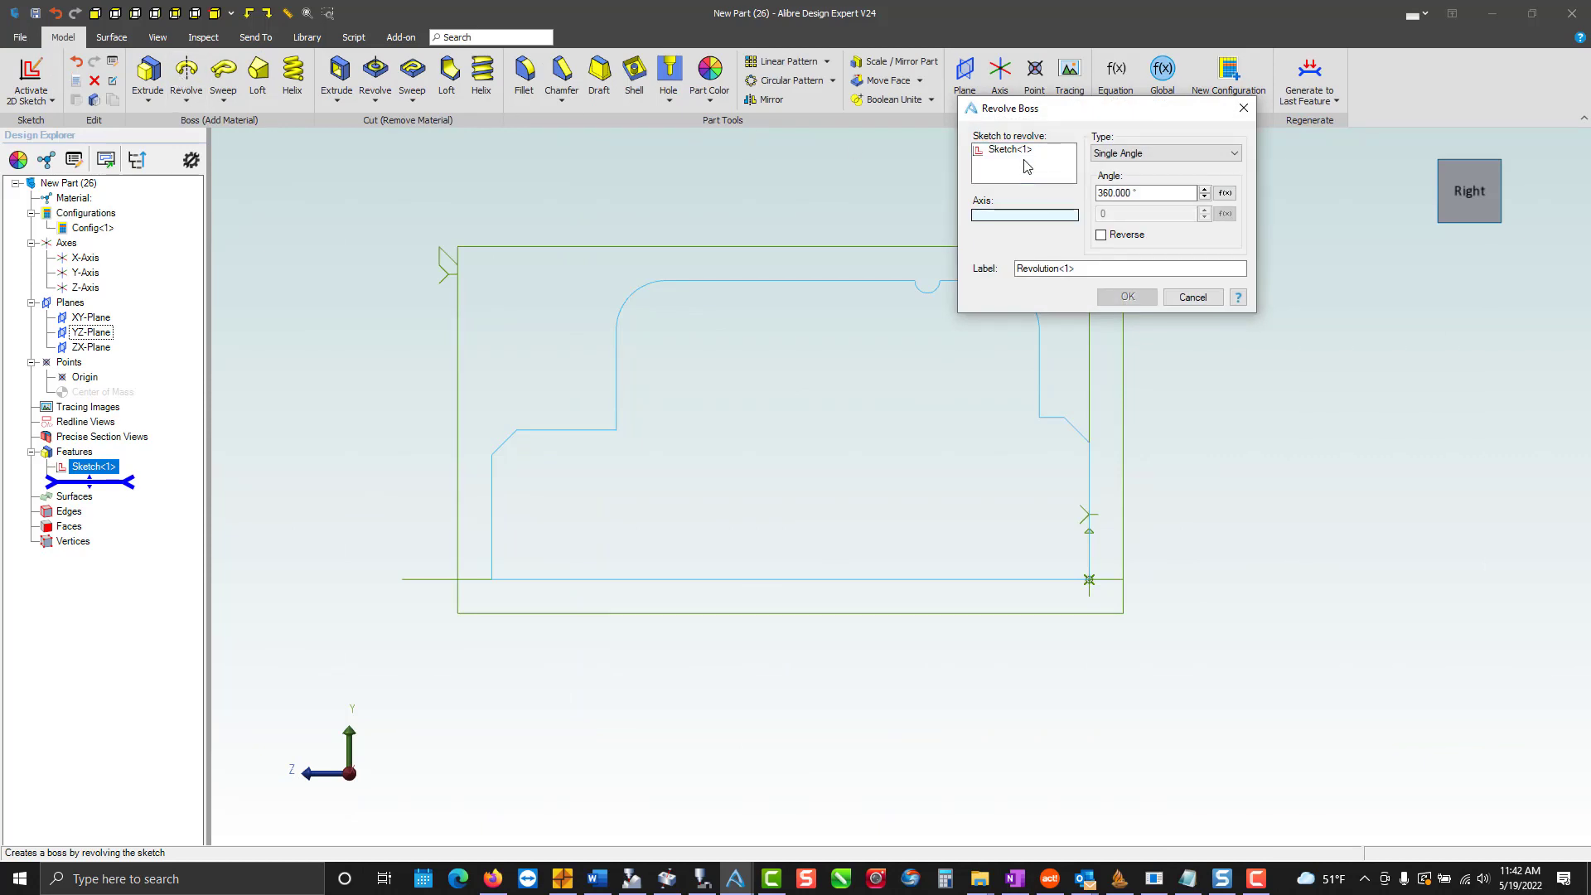
click(958, 579)
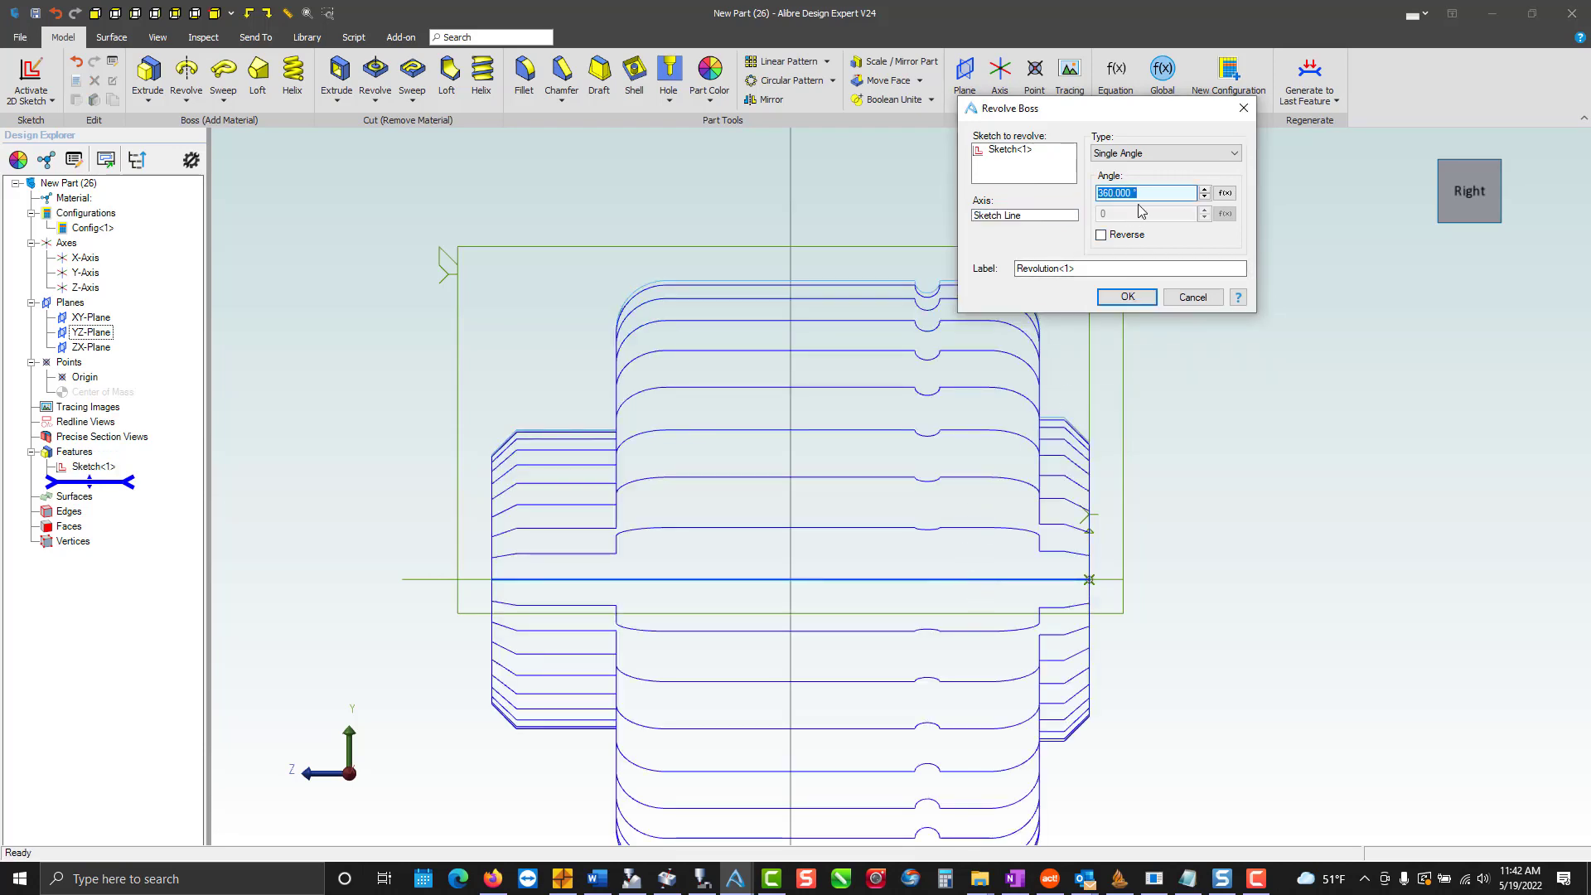
click(1126, 296)
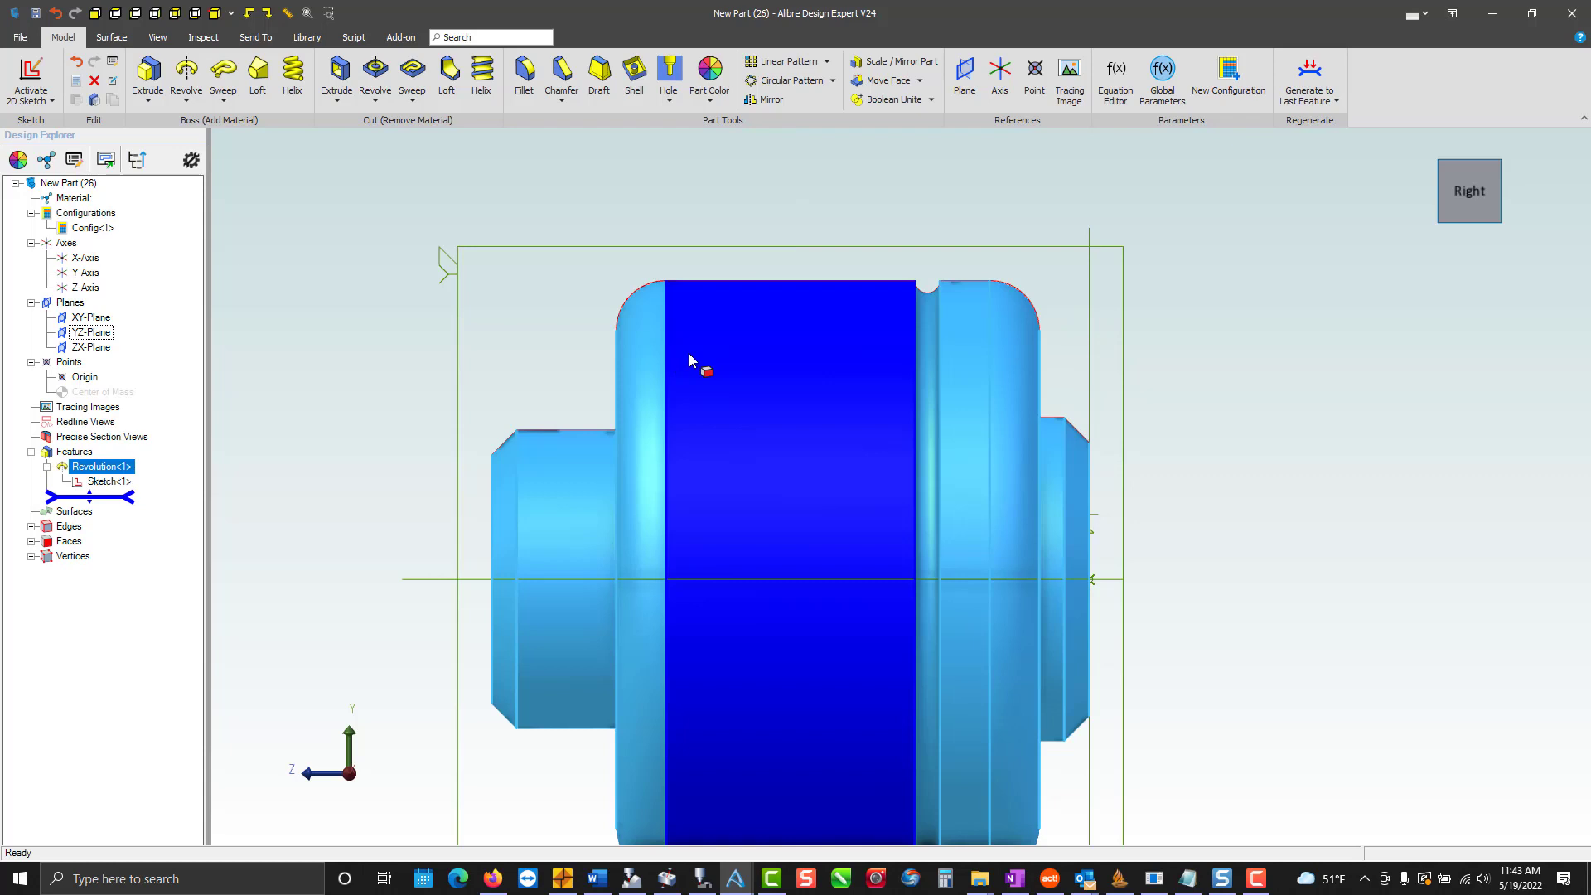
Insert a reference plane offset 1.562 in from the XY plane, through the revolved body.
middle_drag(715, 380, 728, 384)
key(Right)
key(Right)
key(Right)
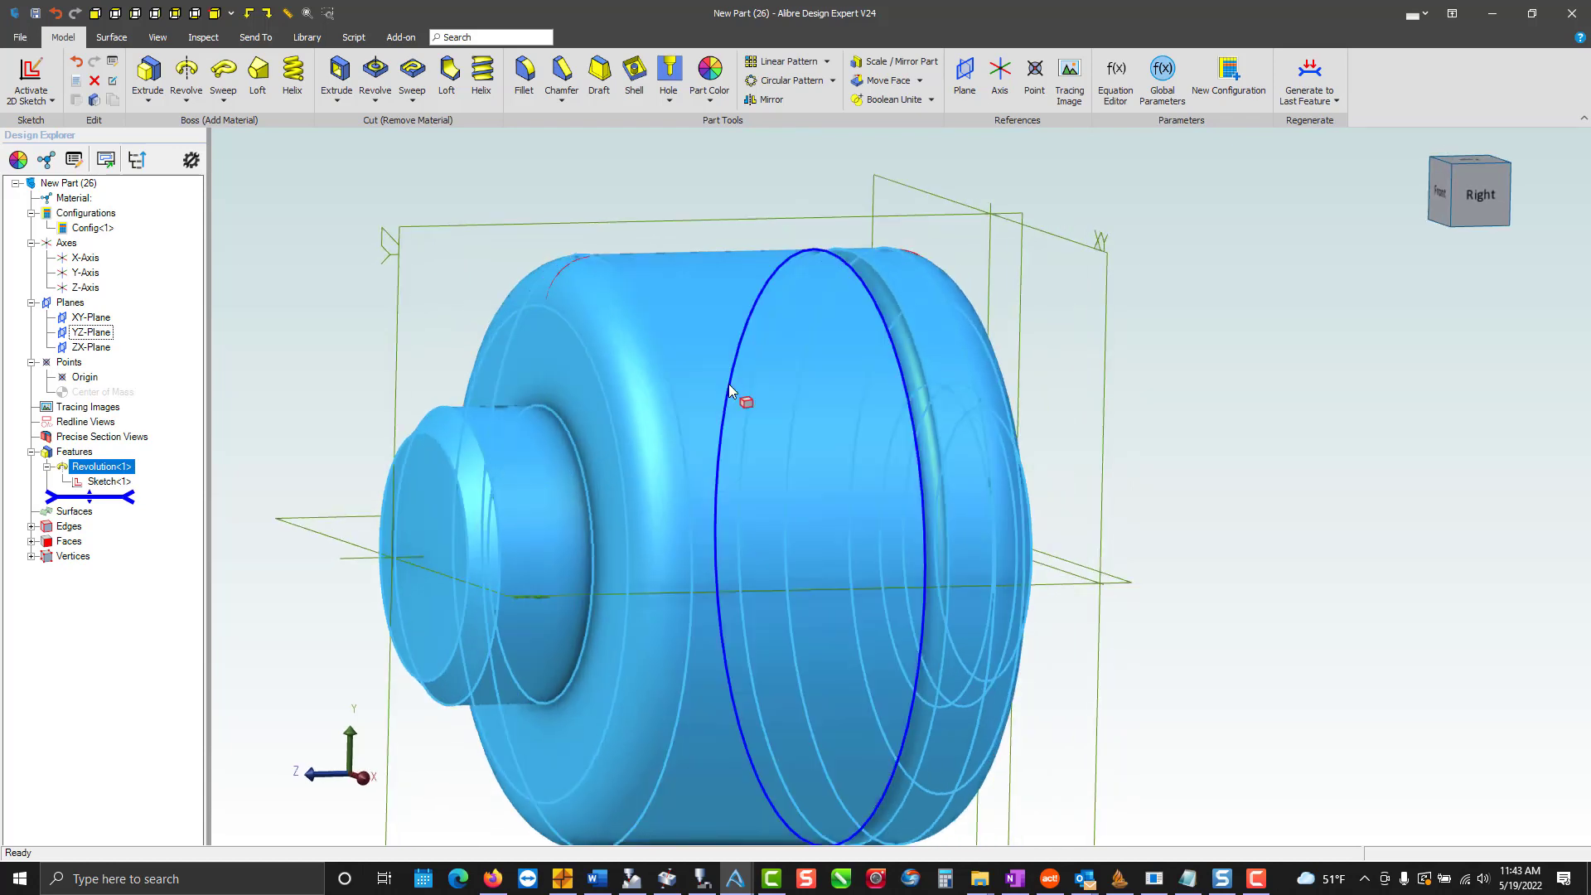
click(968, 73)
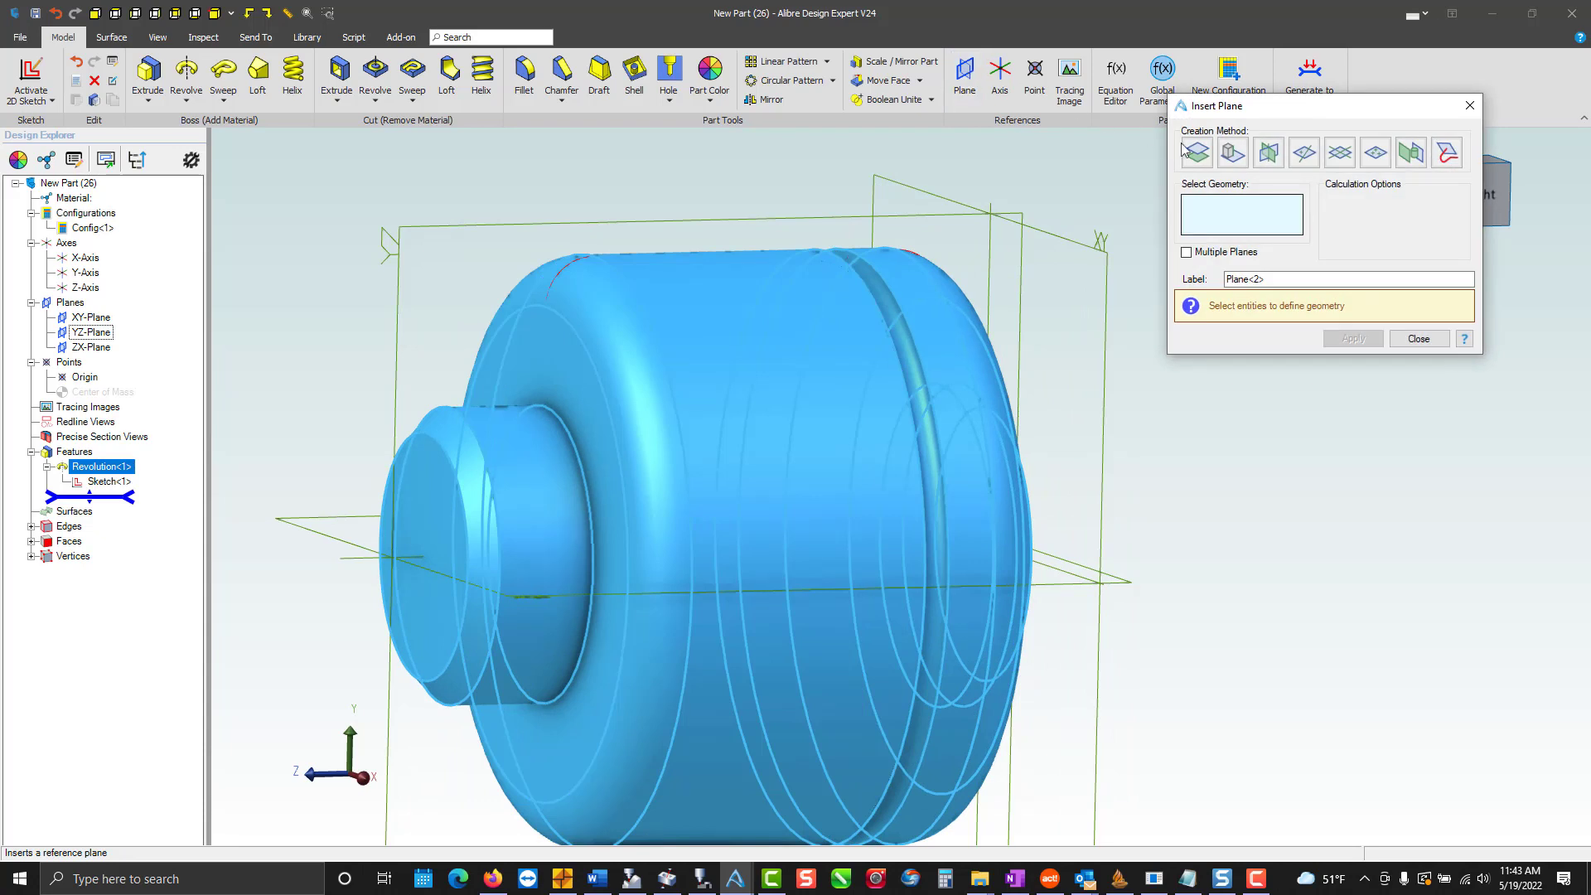
click(1197, 152)
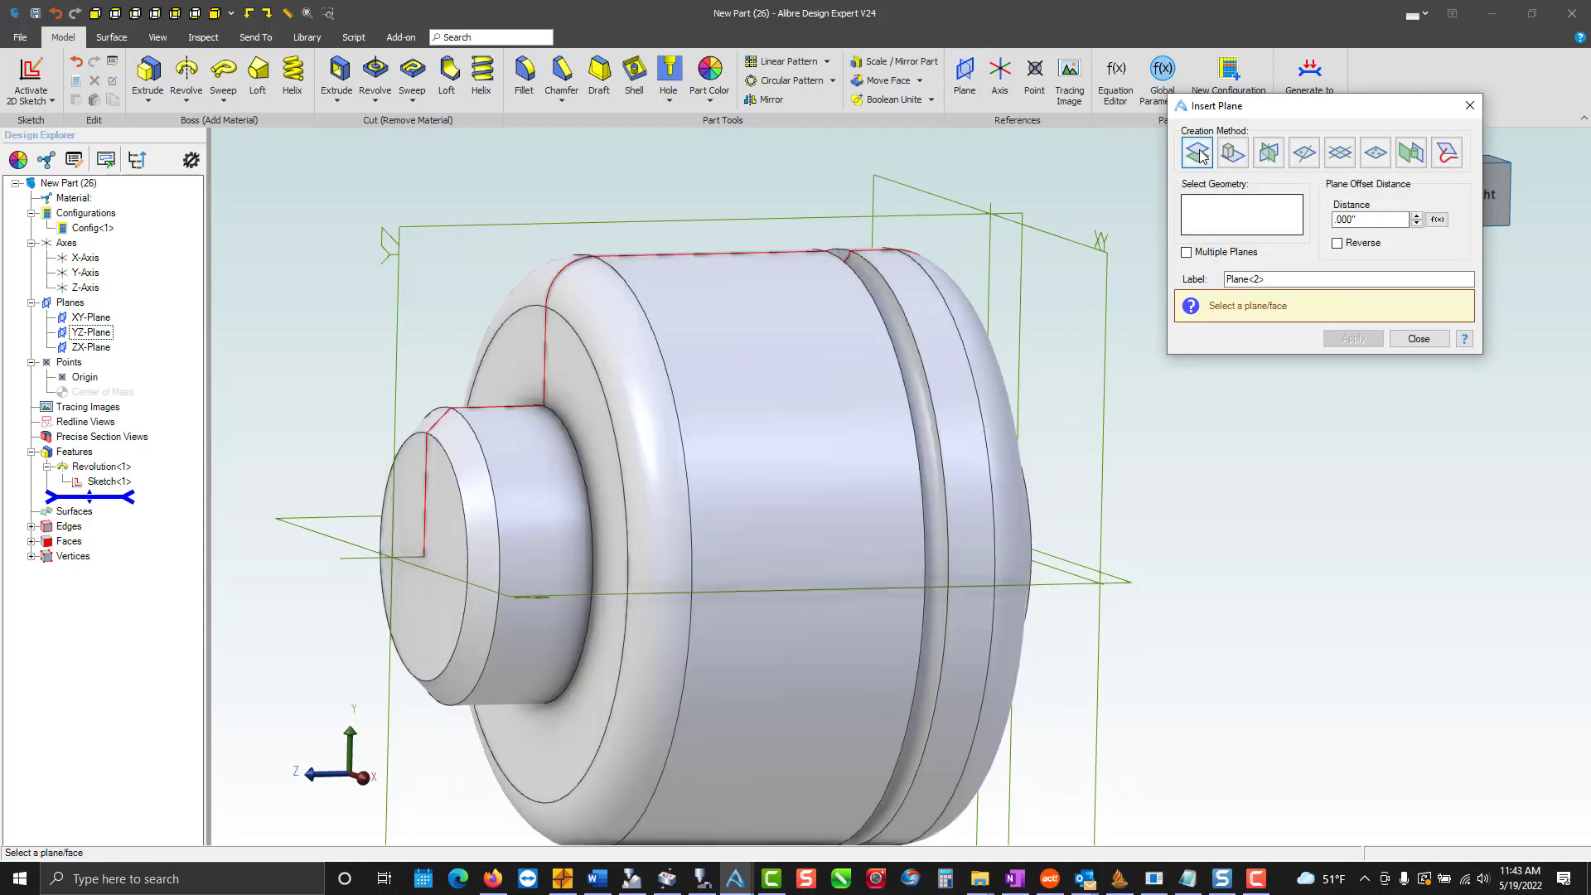
click(1095, 242)
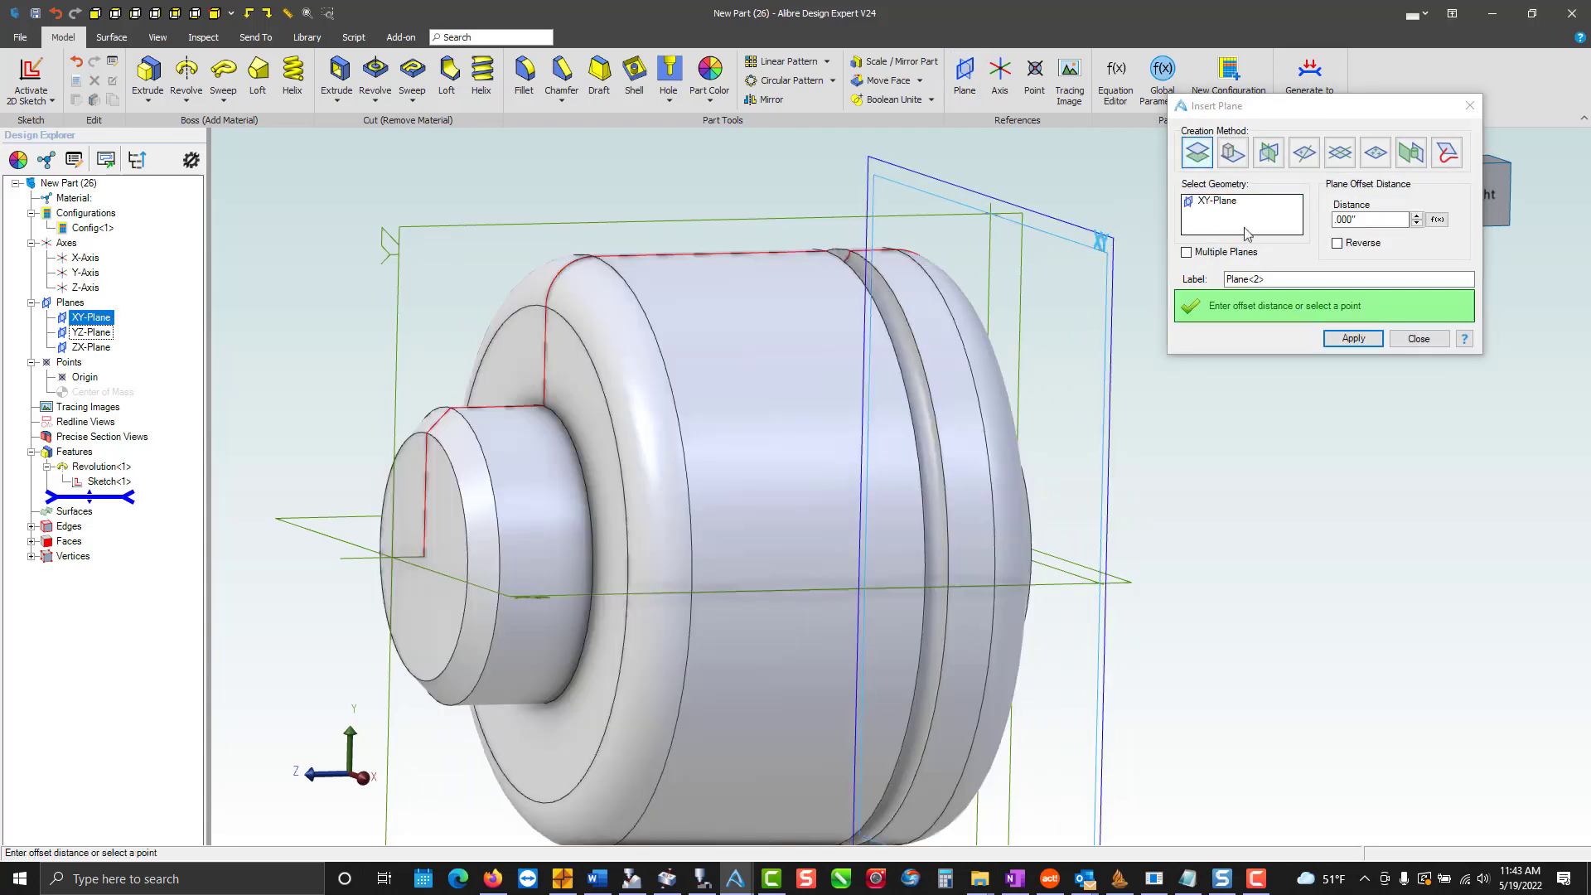
click(1382, 220)
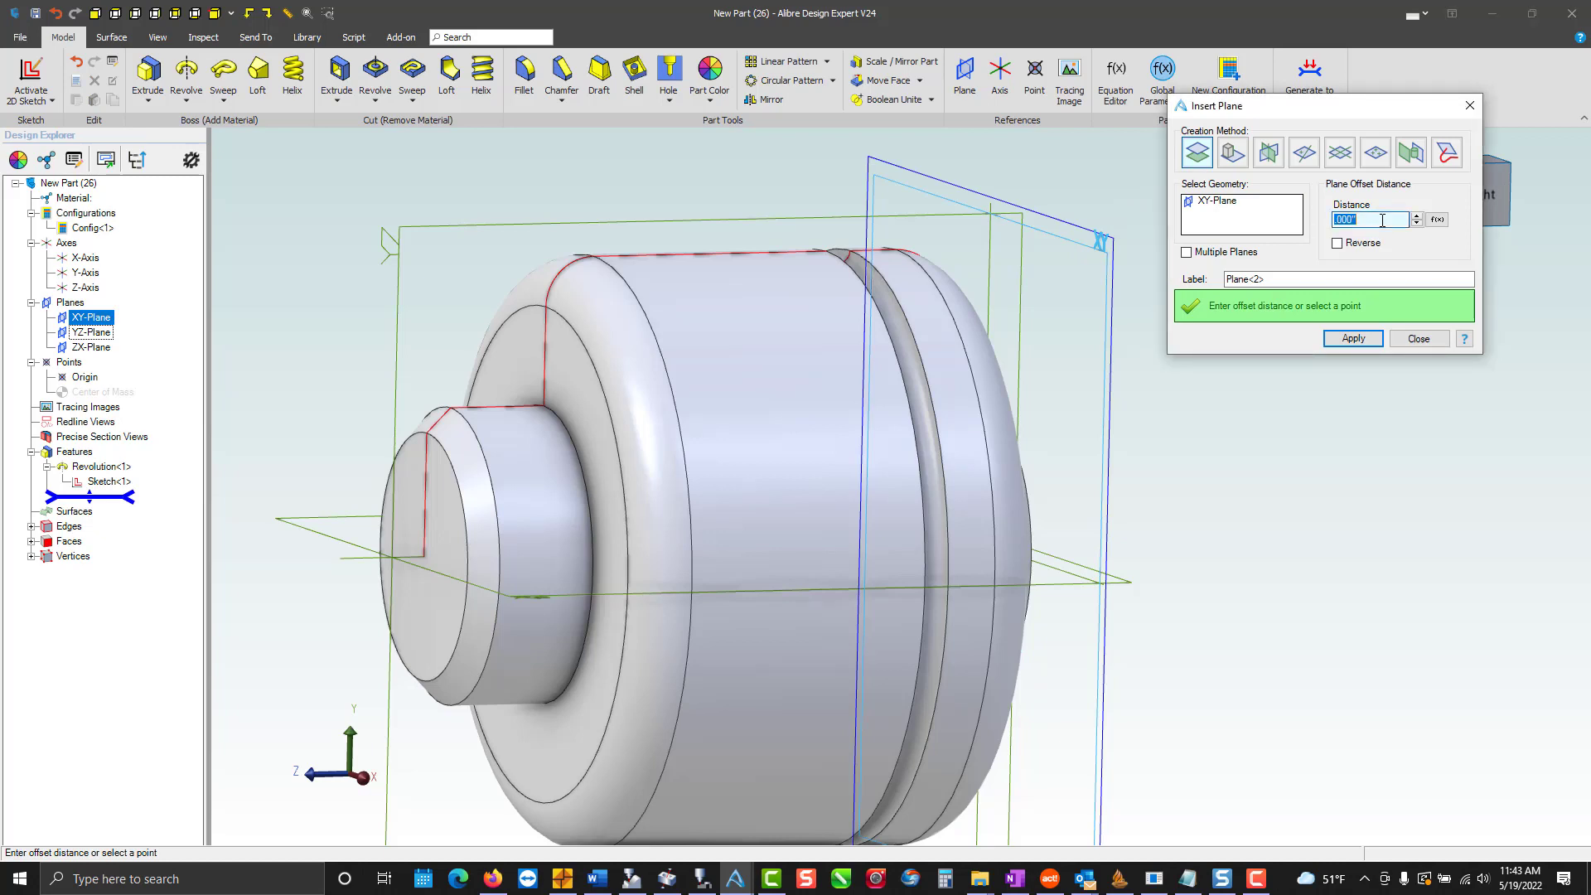
text(1.562)
click(1365, 340)
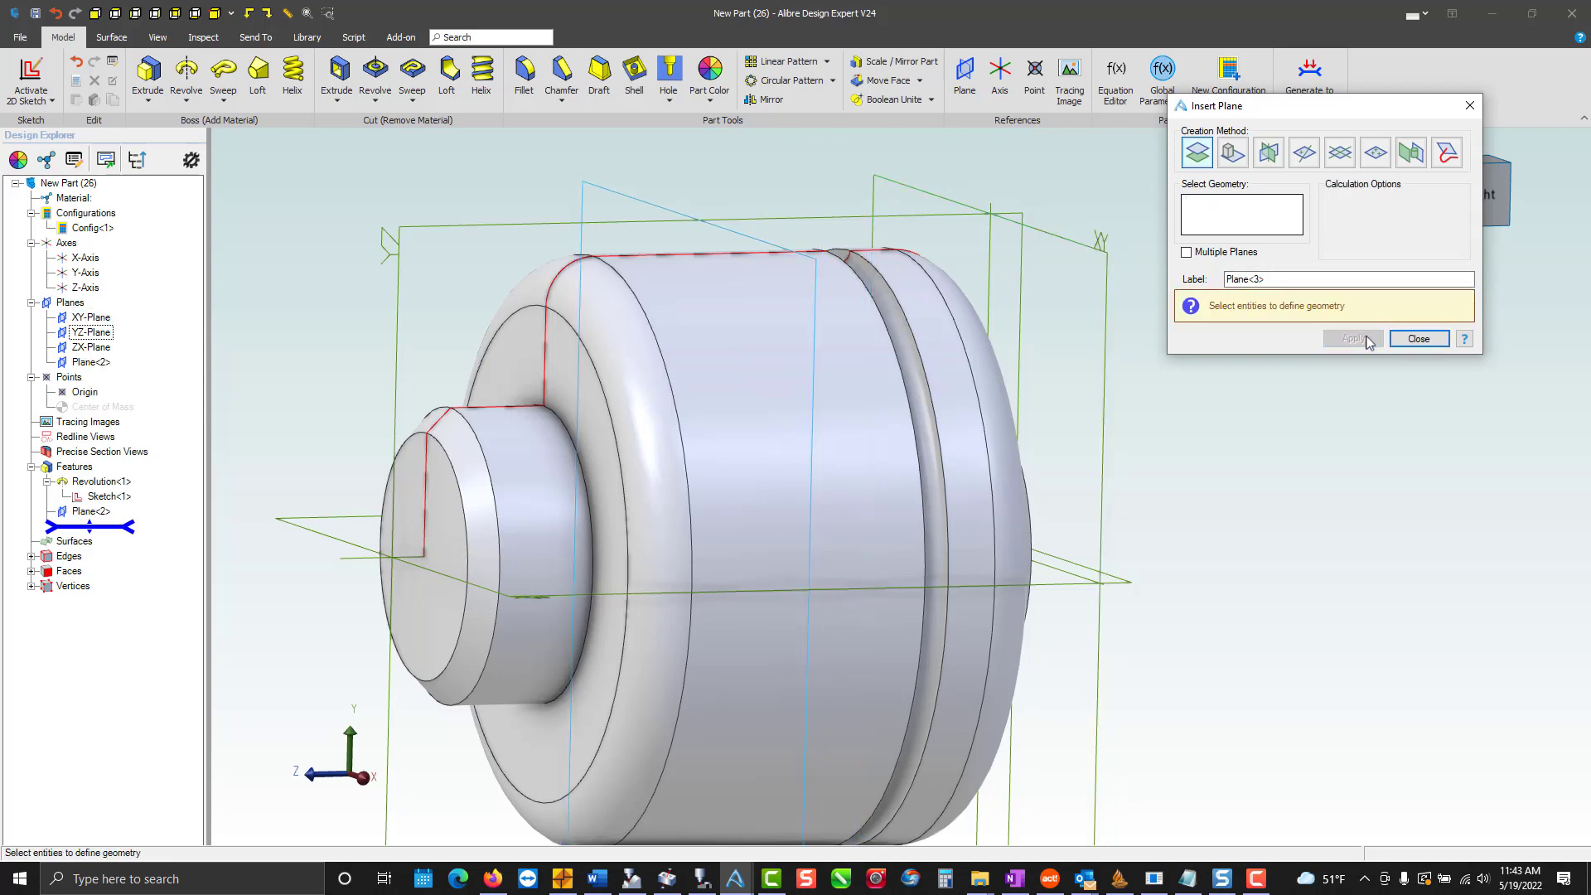
On the offset plane, sketch an eight-sided polygon circumscribed about a helper circle about 1.67 in in diameter, centred on the origin.
click(1410, 339)
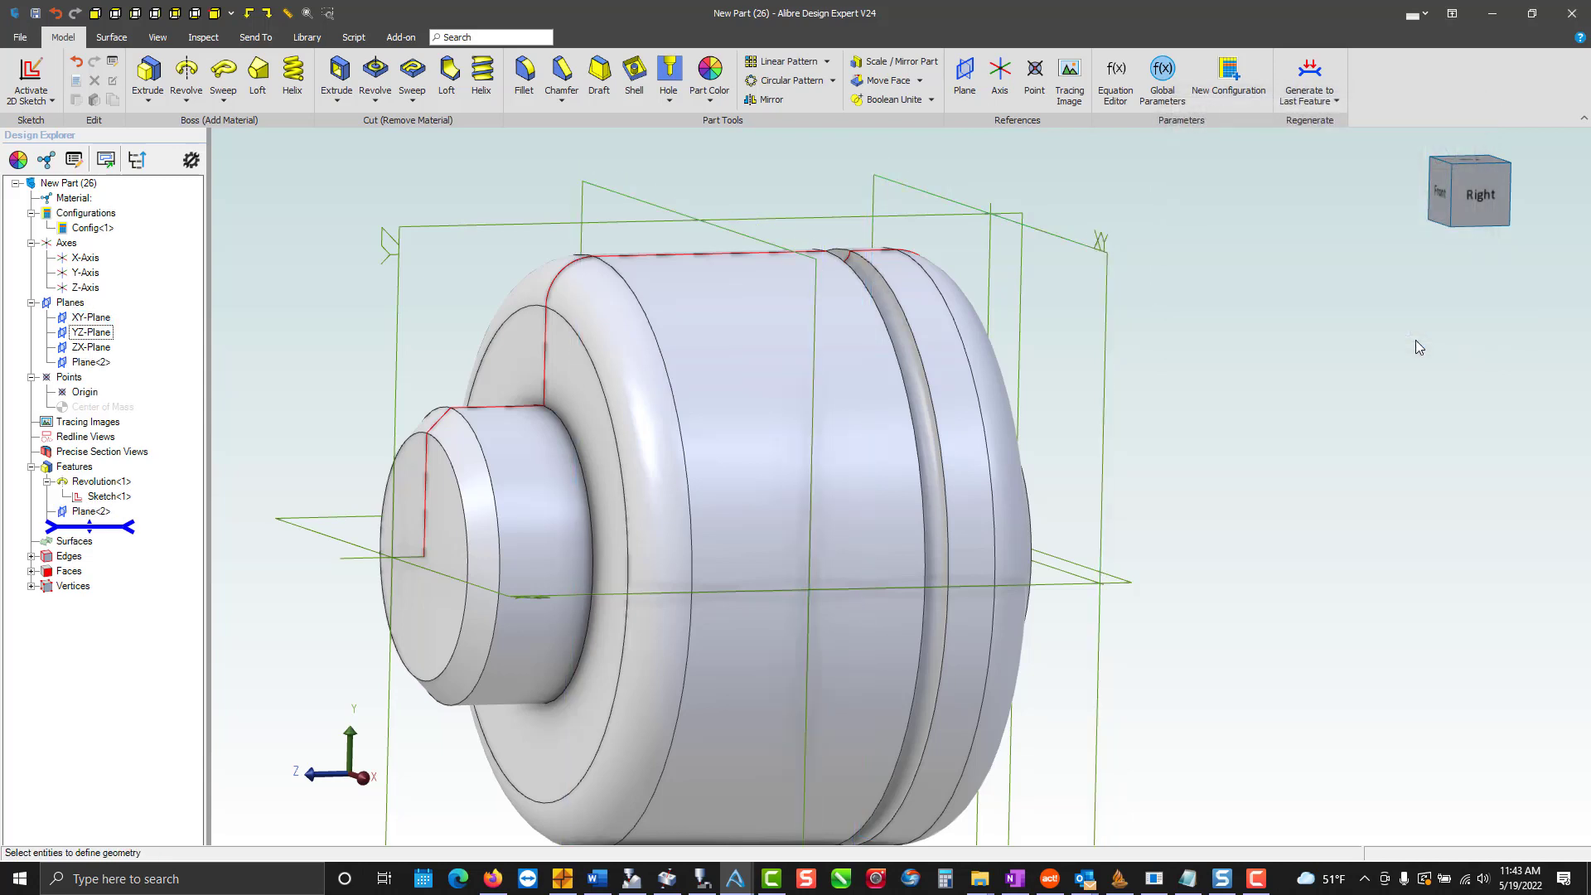
click(48, 97)
click(91, 362)
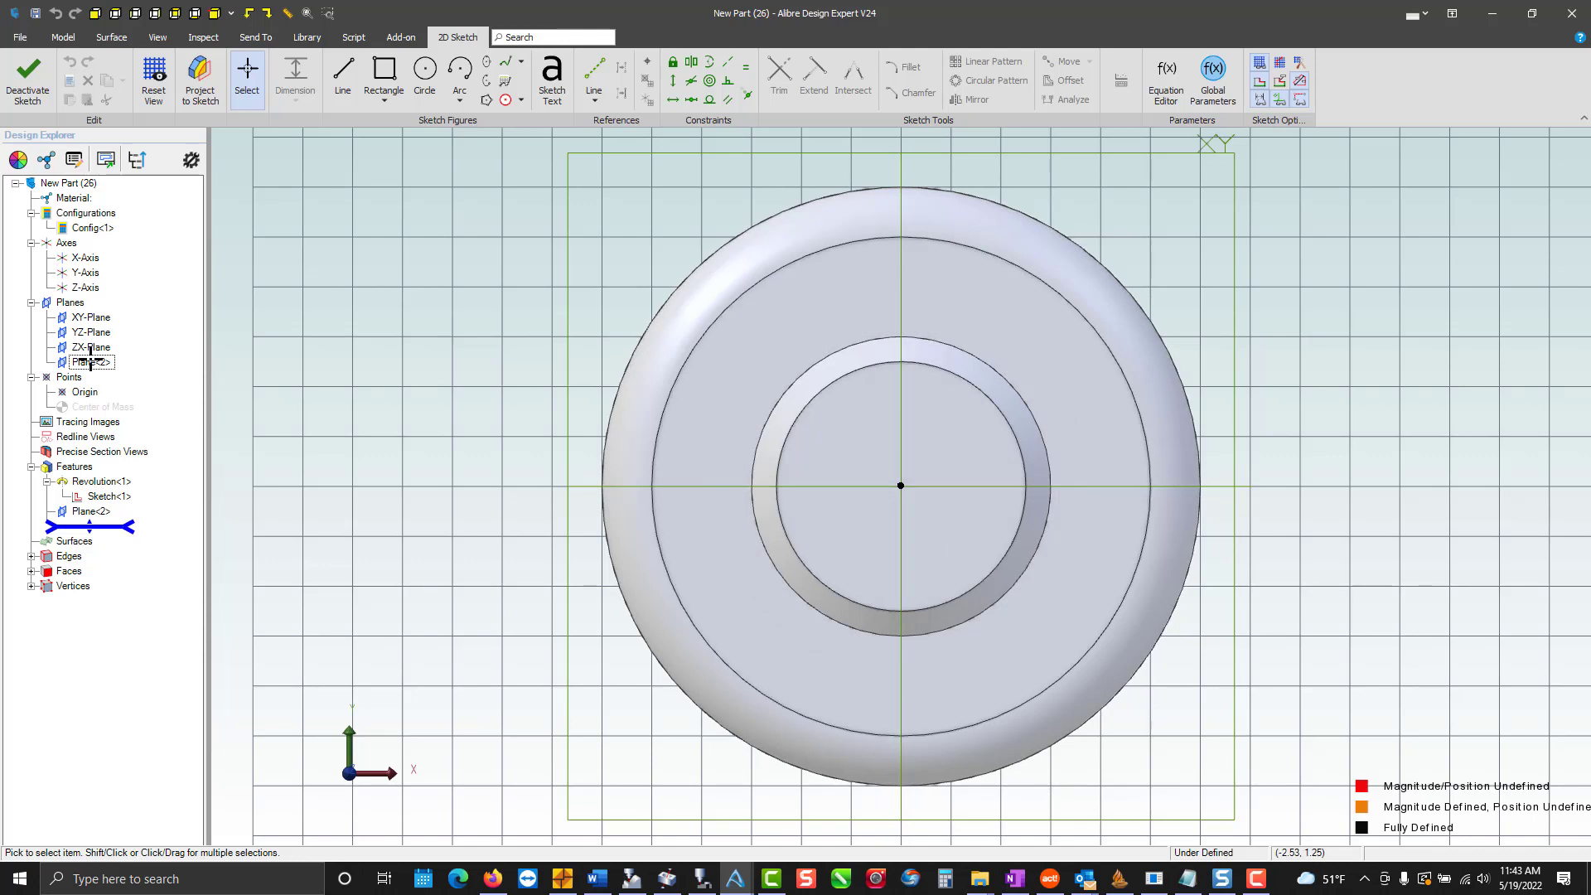
click(487, 101)
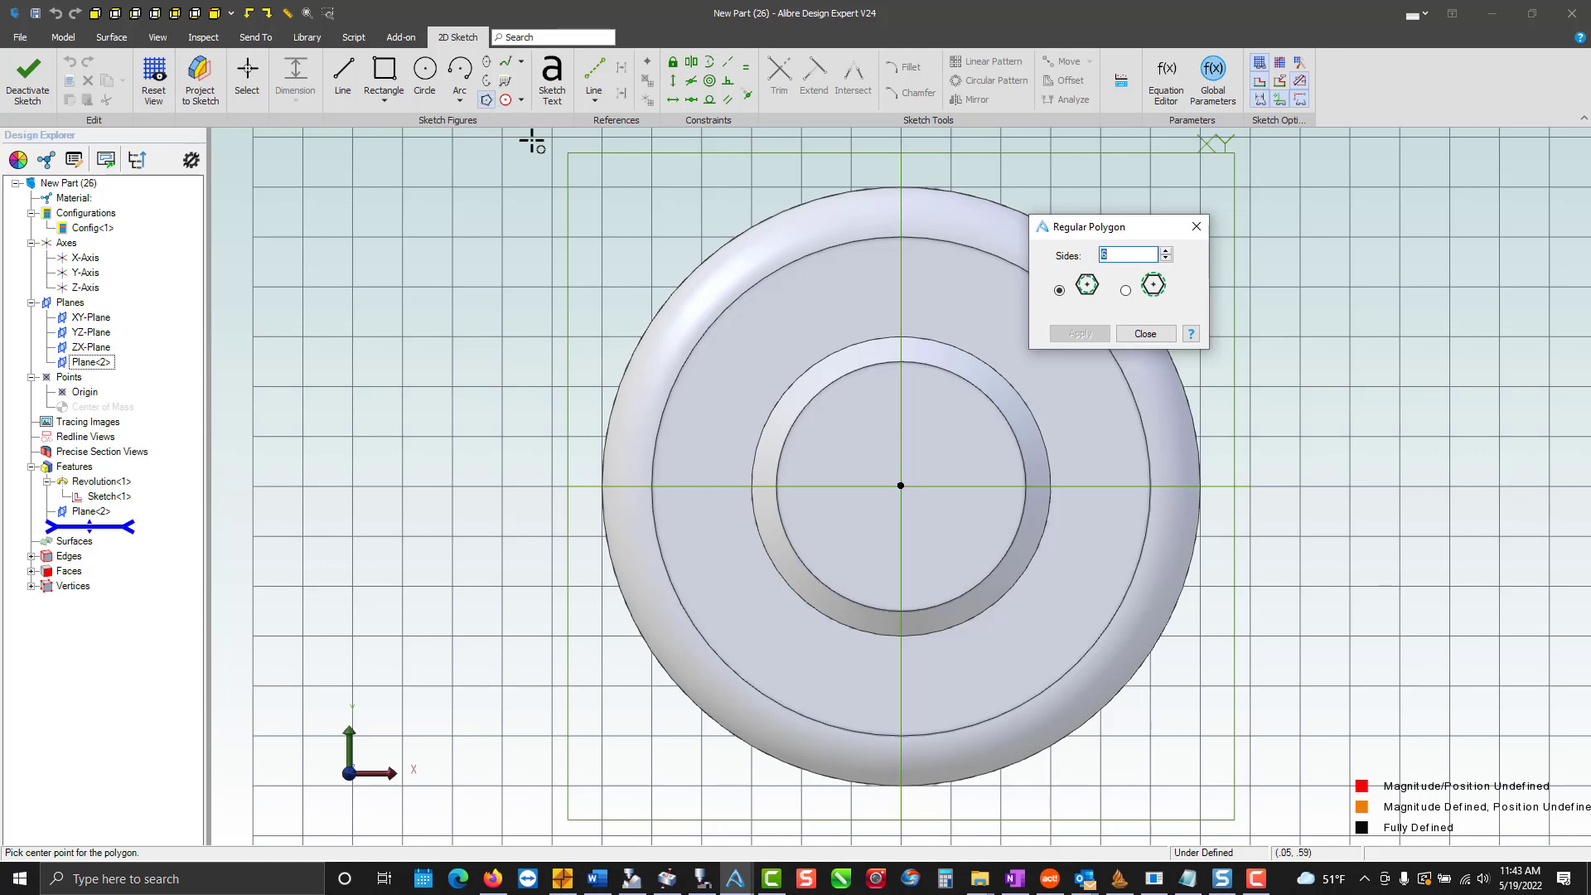
click(901, 485)
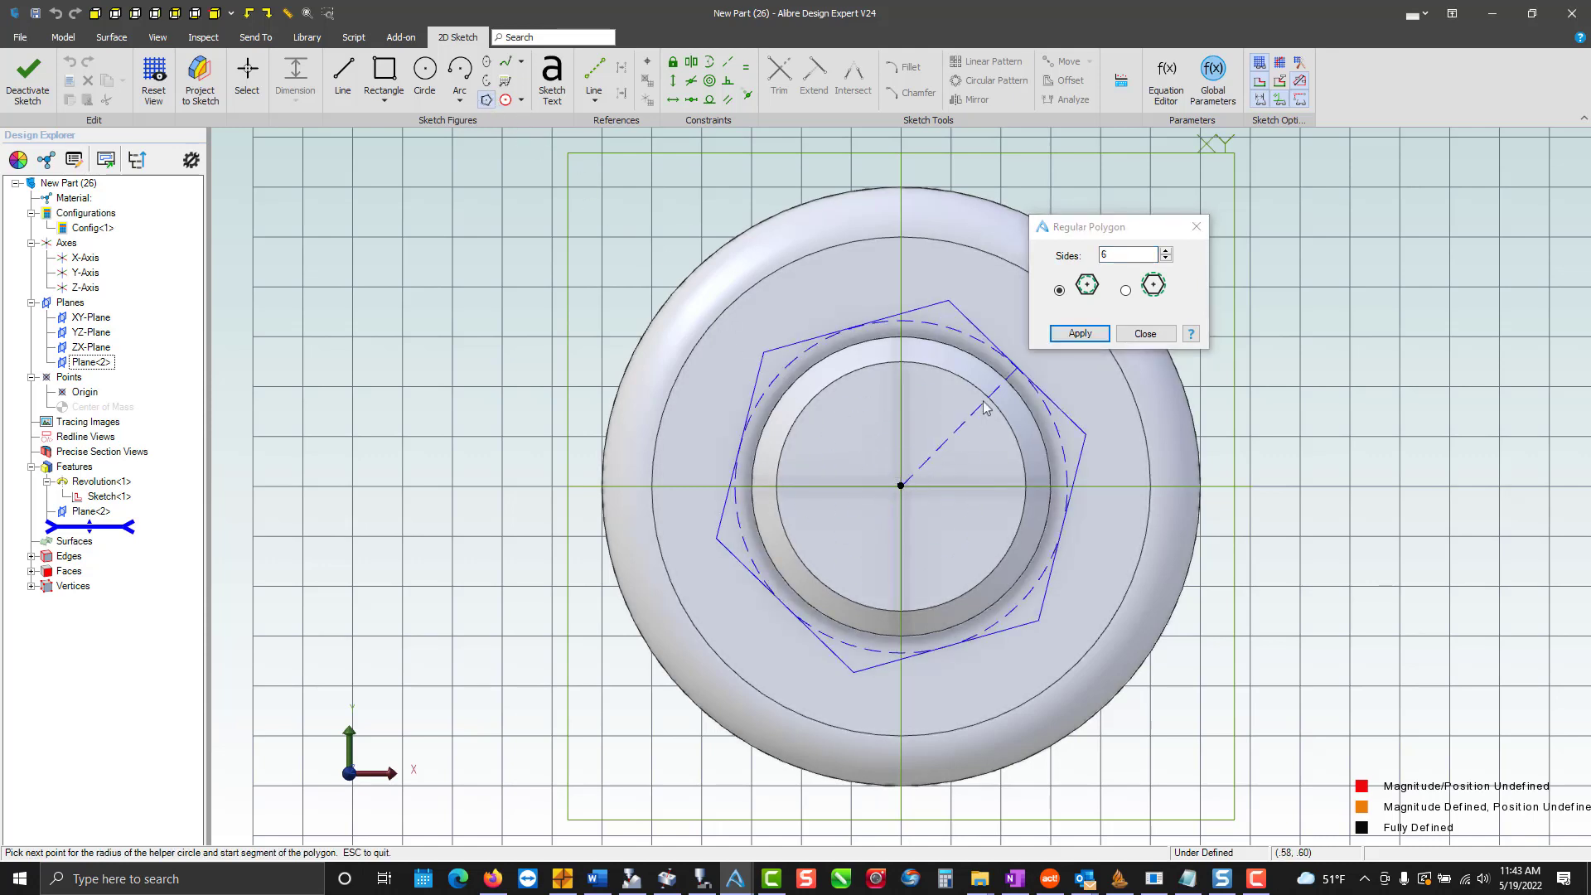
click(1120, 257)
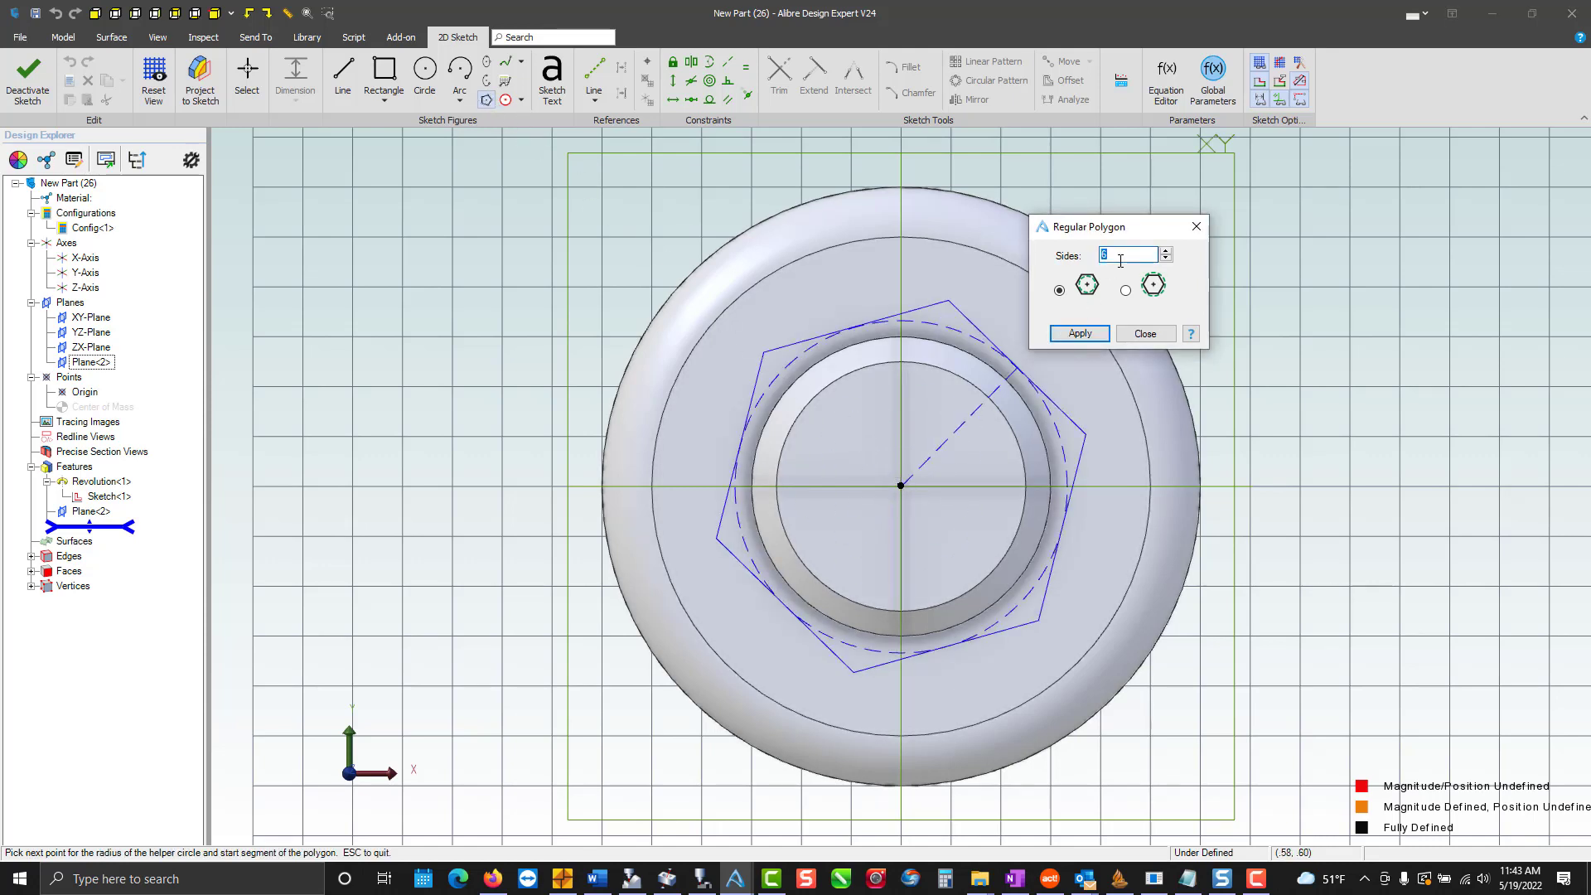
text(8)
click(1085, 335)
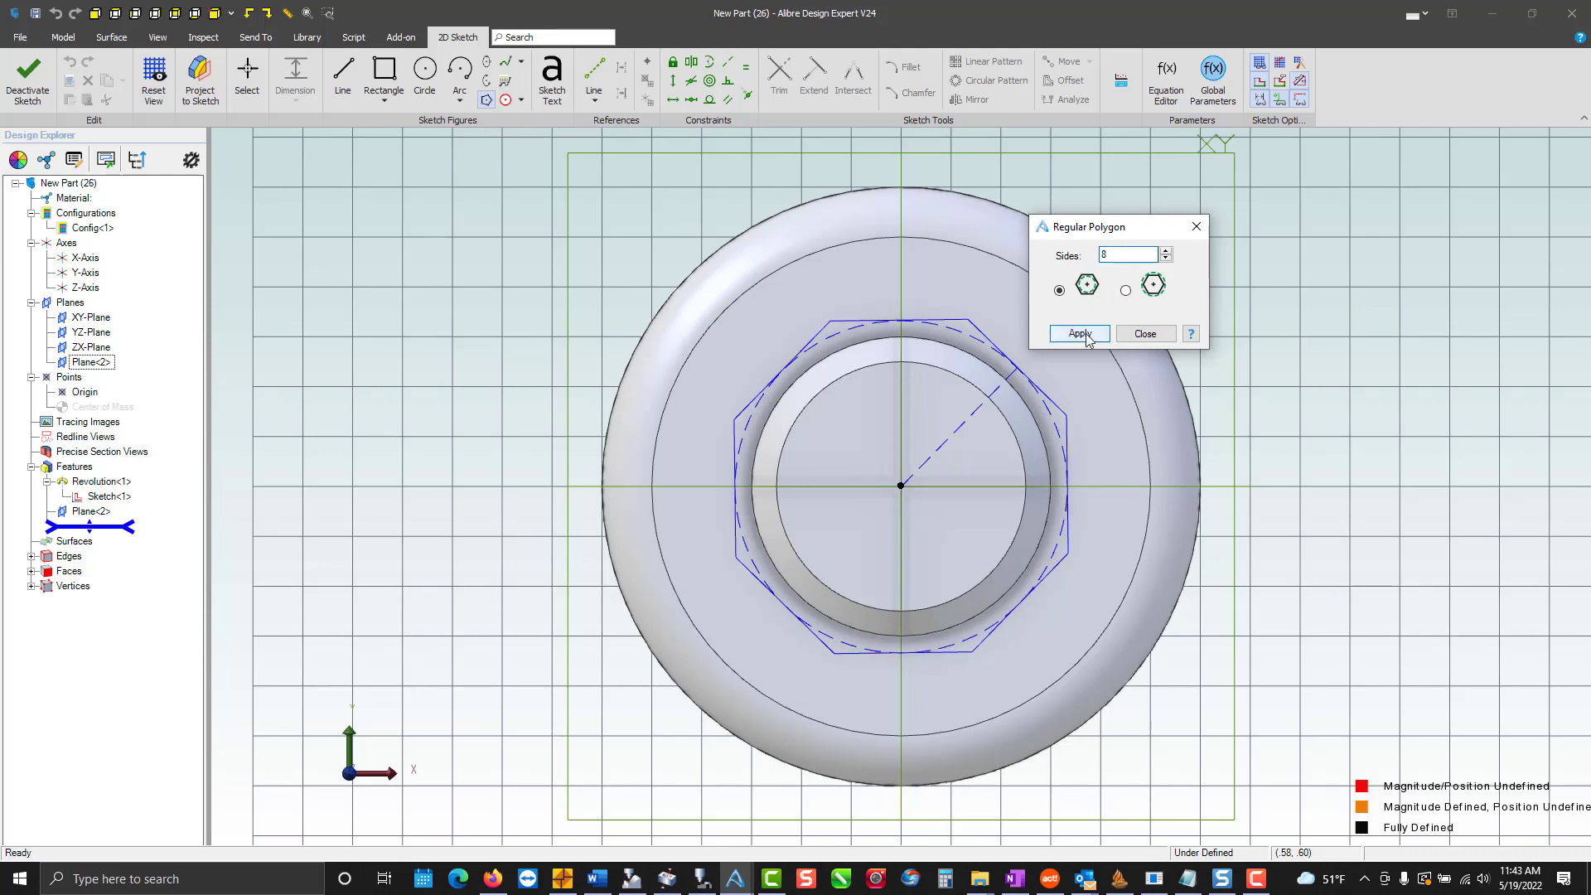
click(1145, 333)
Dimension the octagon's helper circle to a diameter of 2.75 in.
click(961, 335)
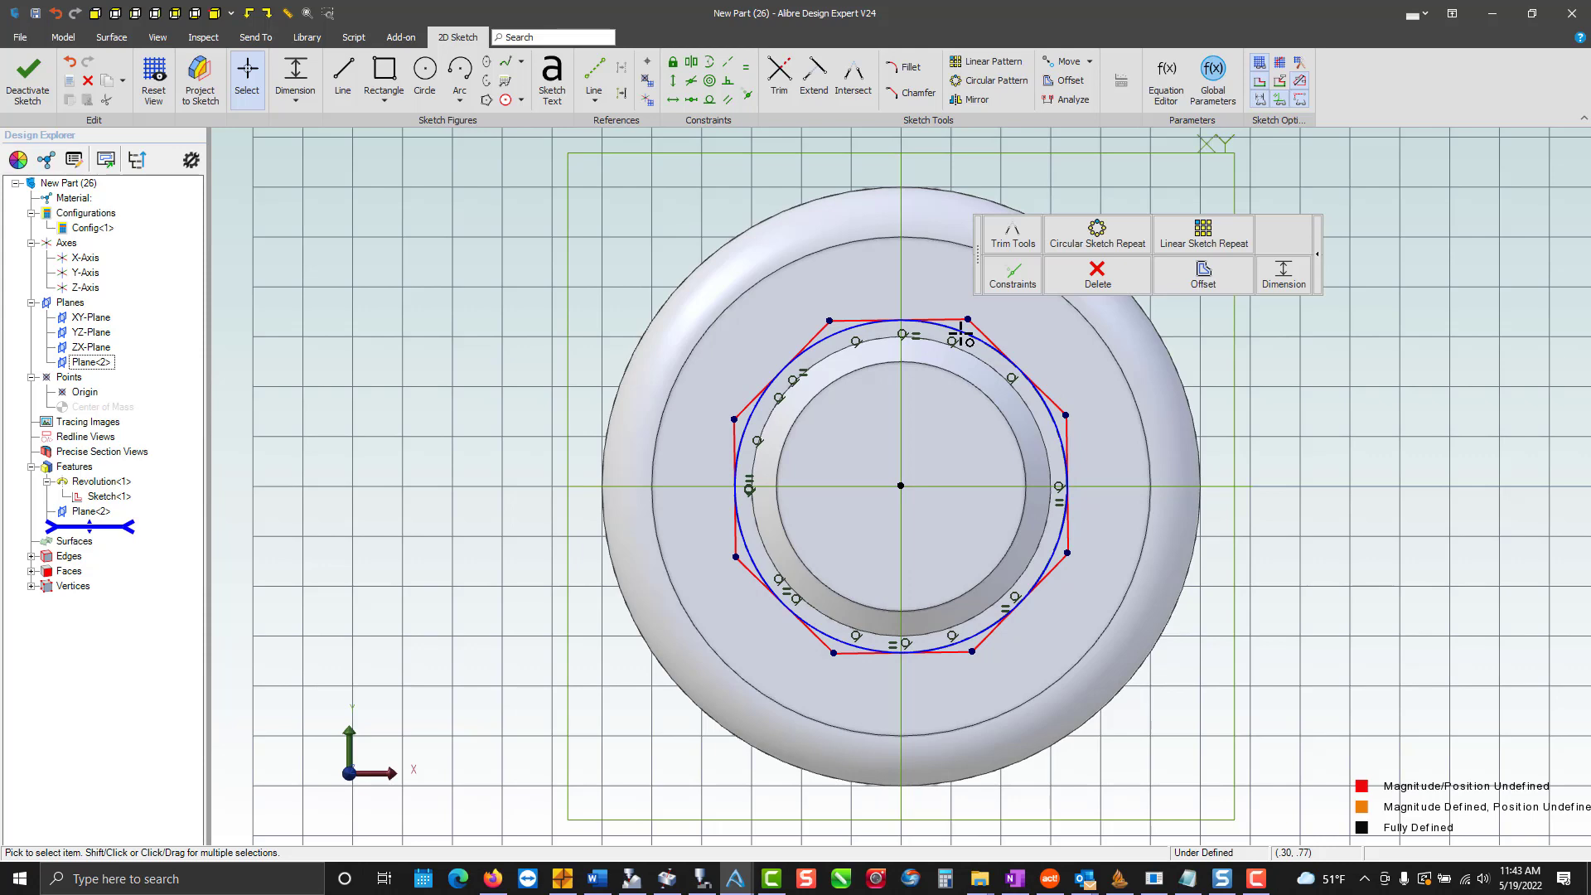
click(1202, 275)
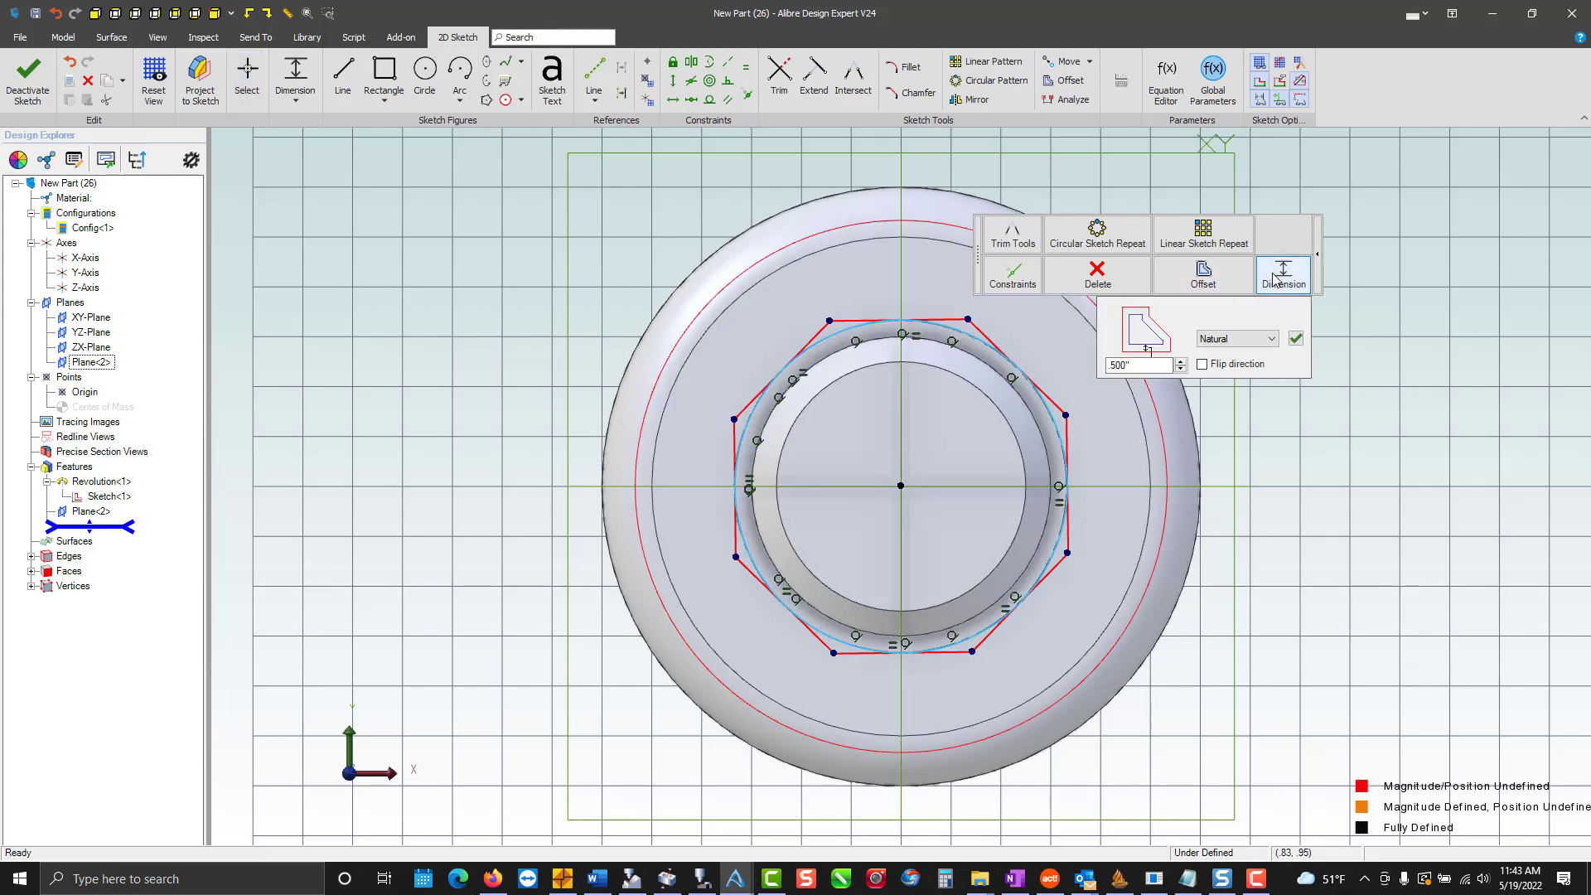
click(1274, 279)
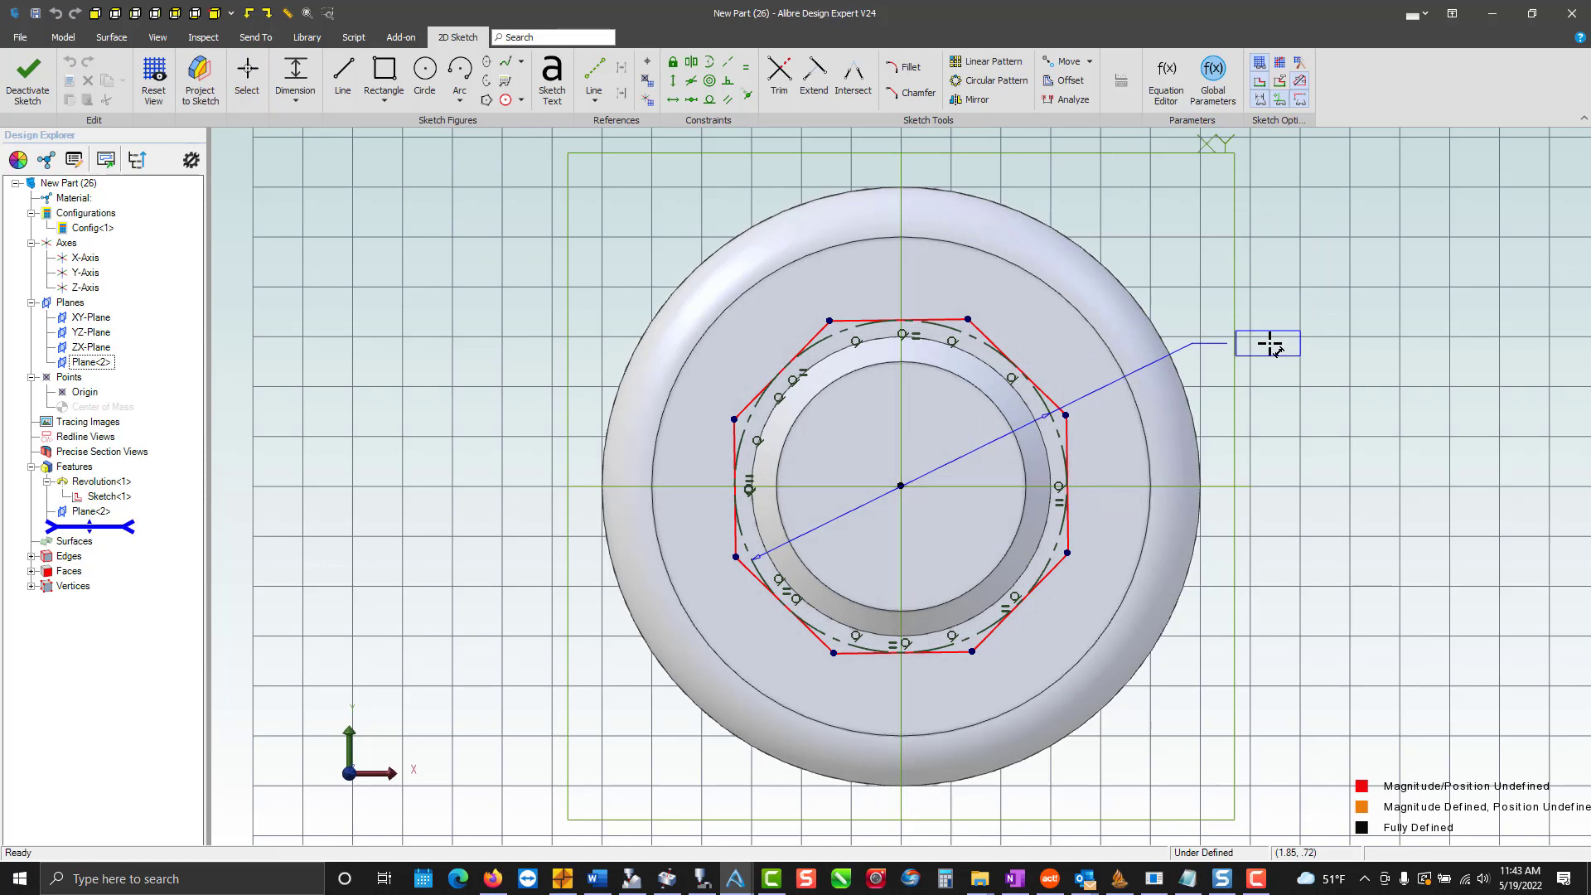
click(1270, 343)
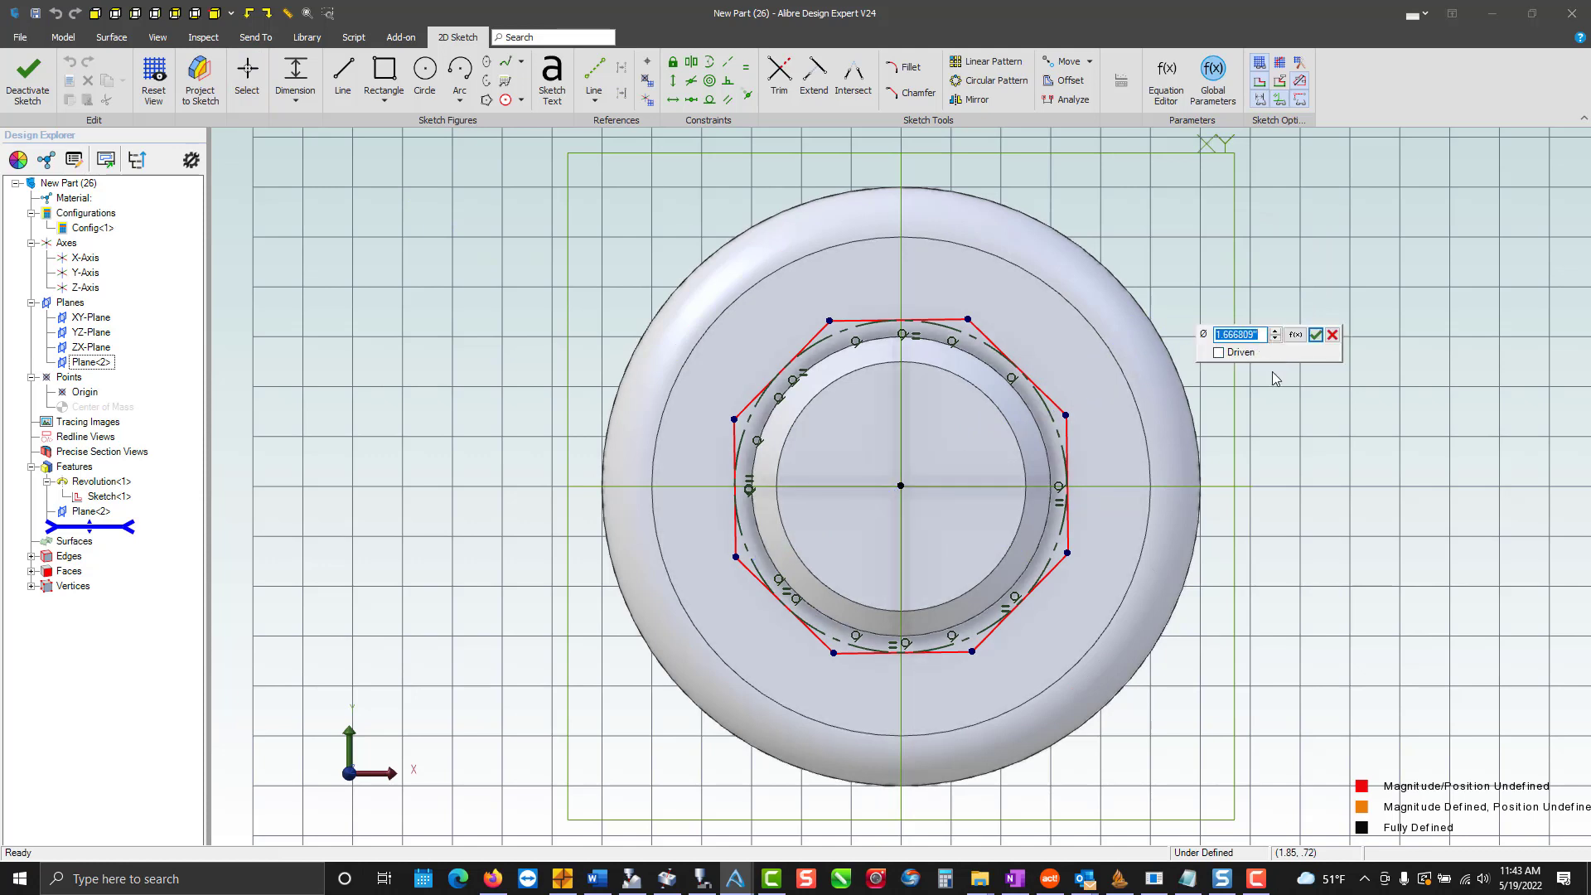
text(2.75)
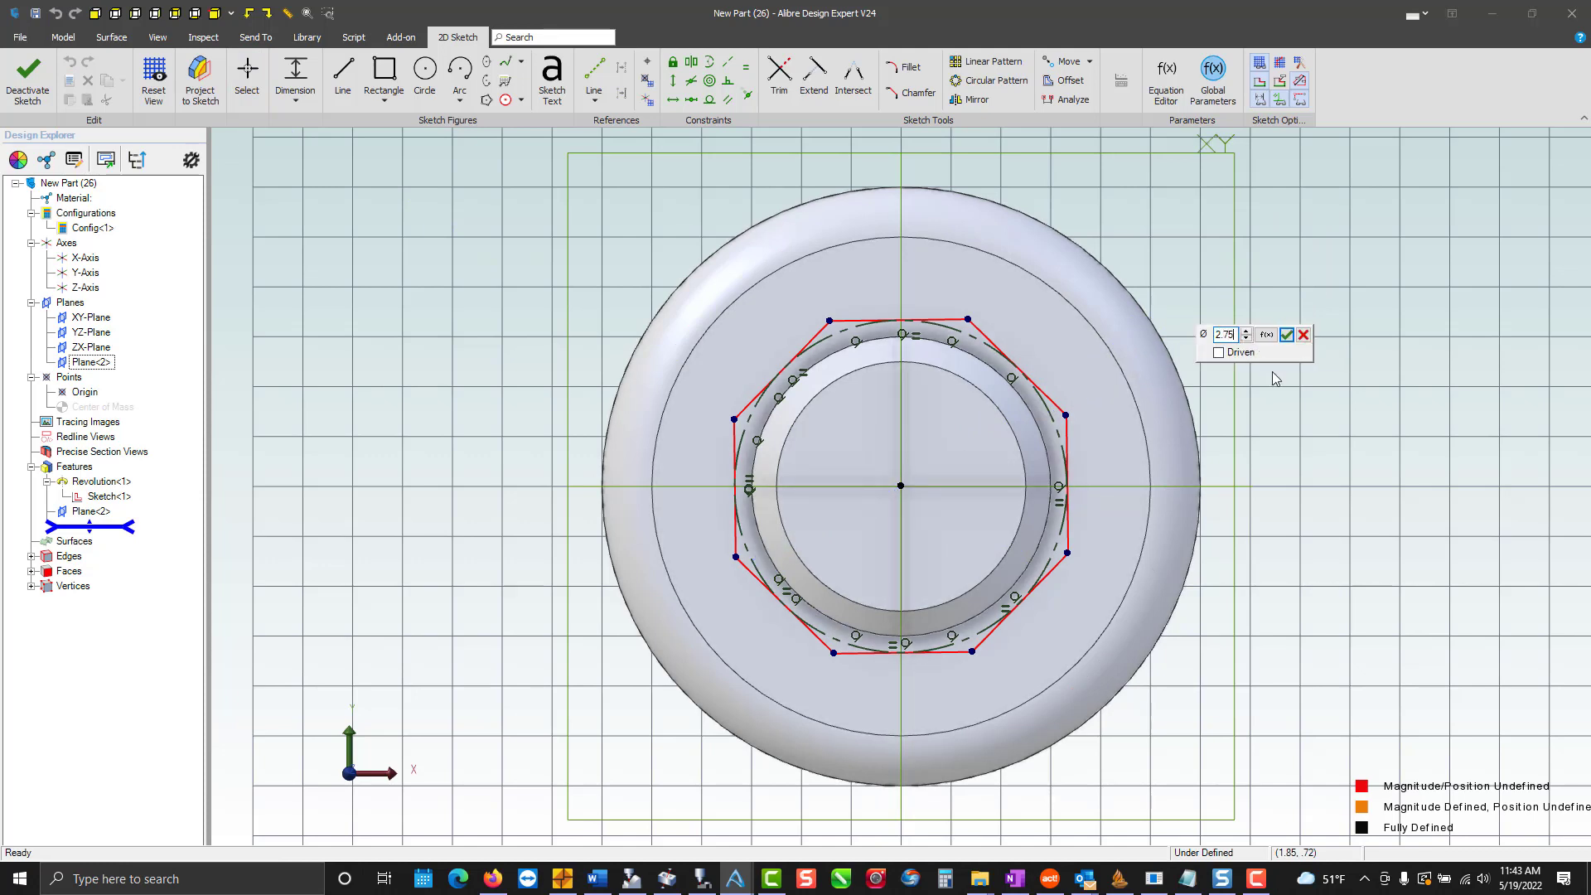
key(Return)
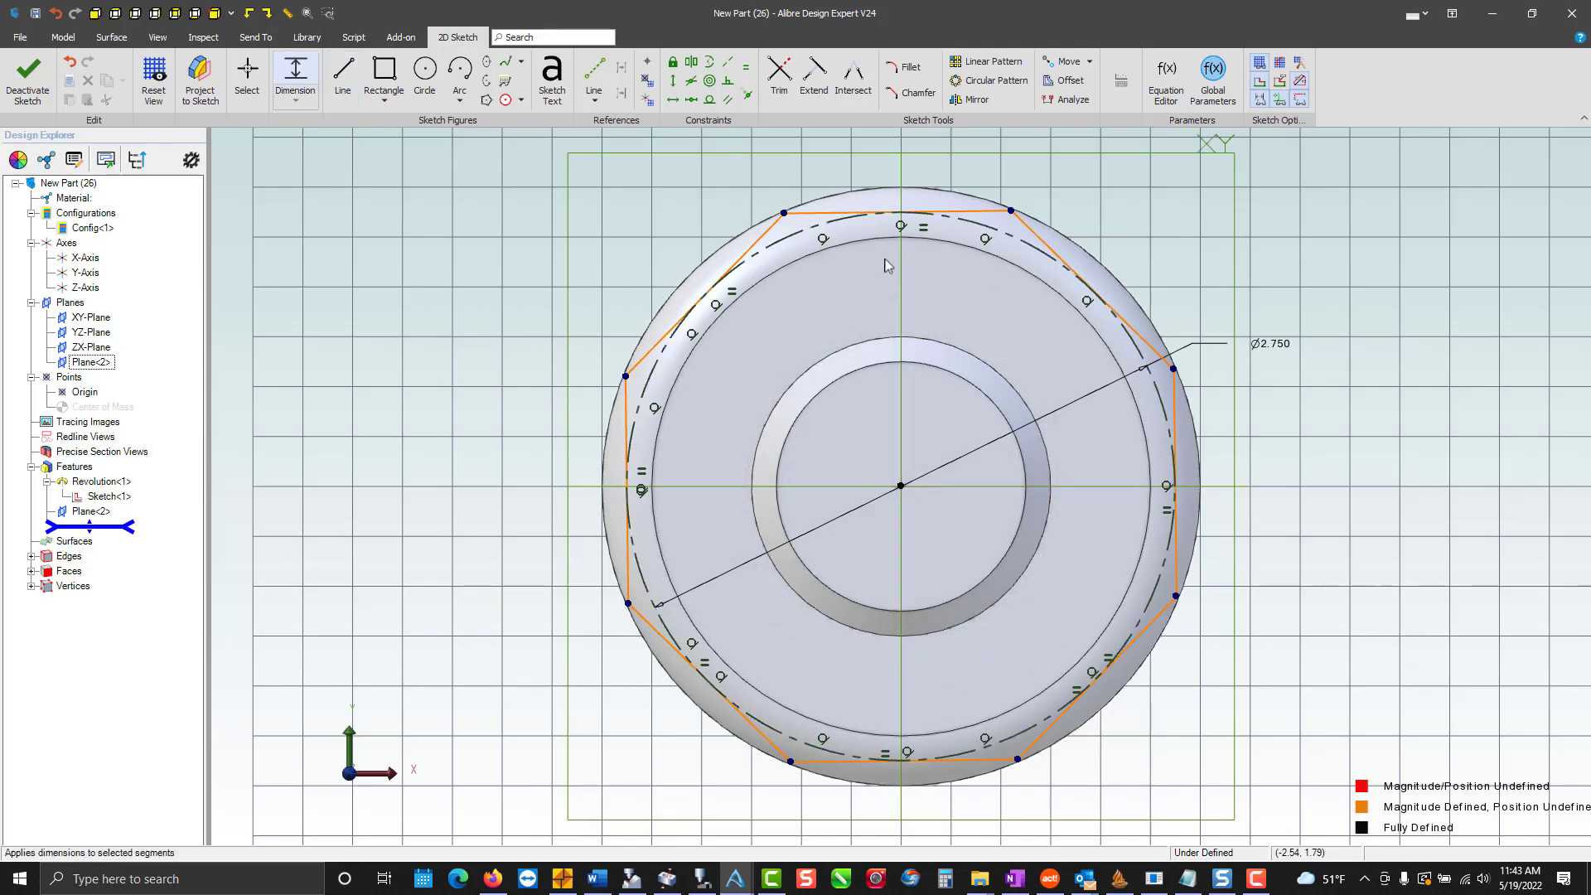
click(247, 76)
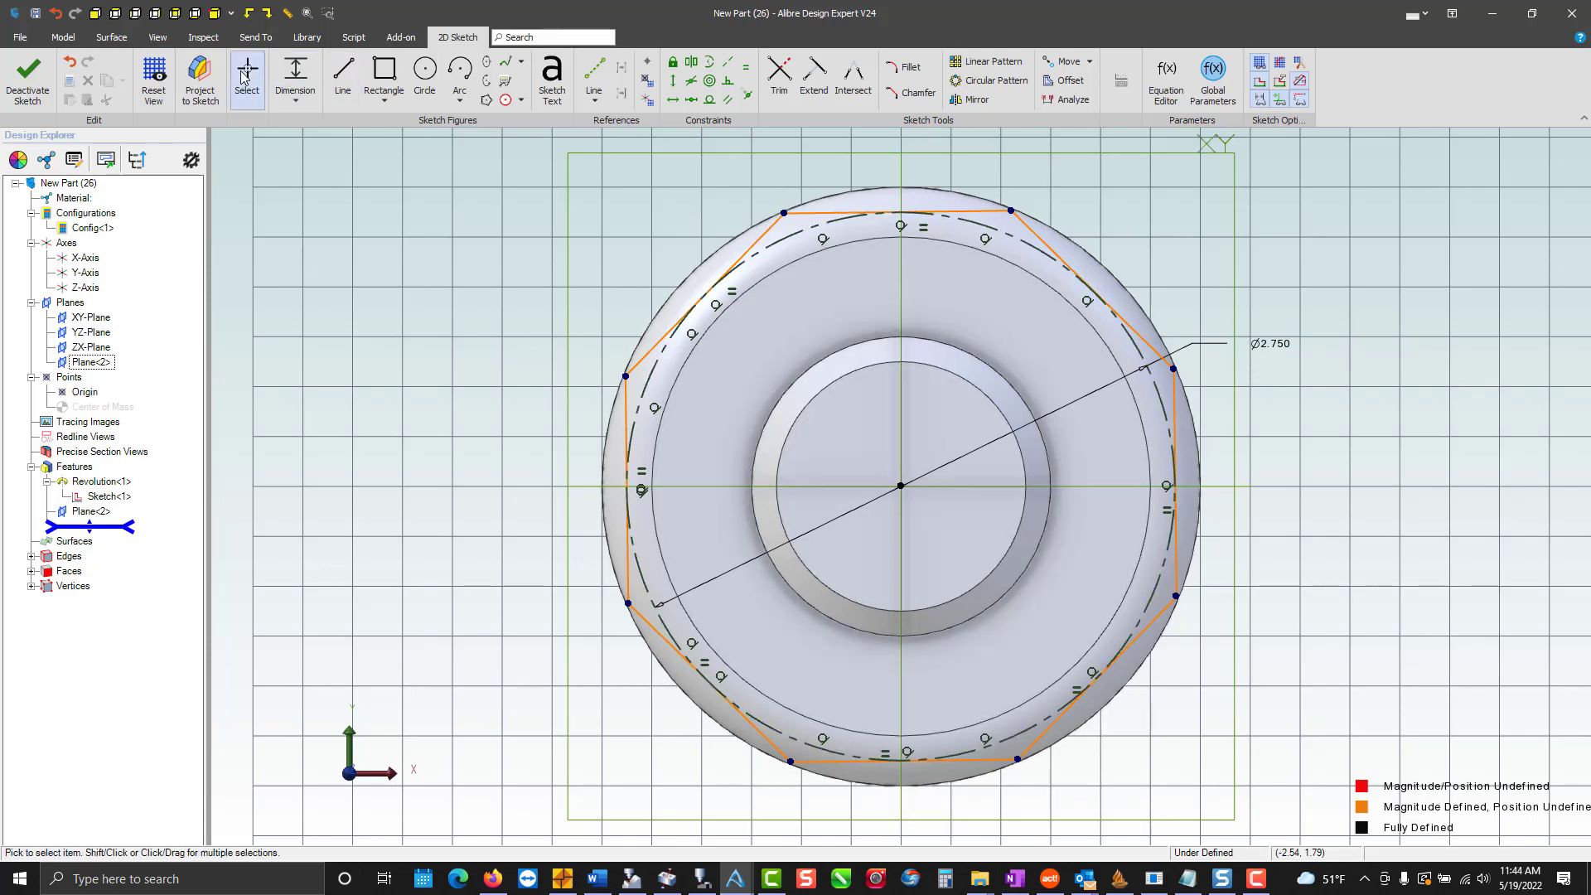
Offset the octagon and its helper circle outward by 0.5 in with the Natural gap type.
click(982, 222)
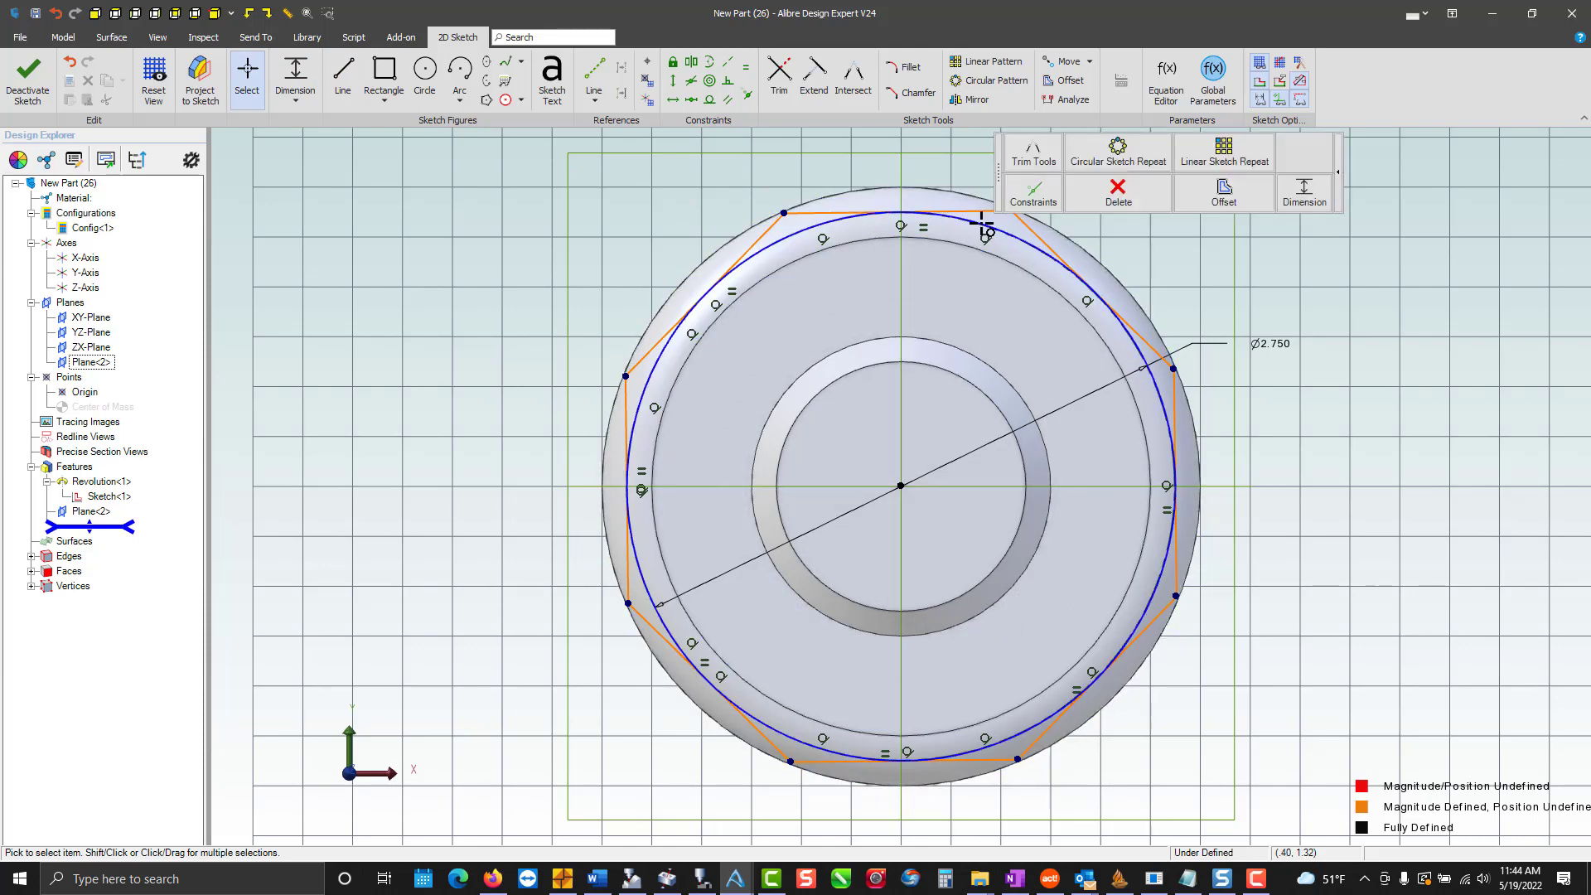
click(1104, 189)
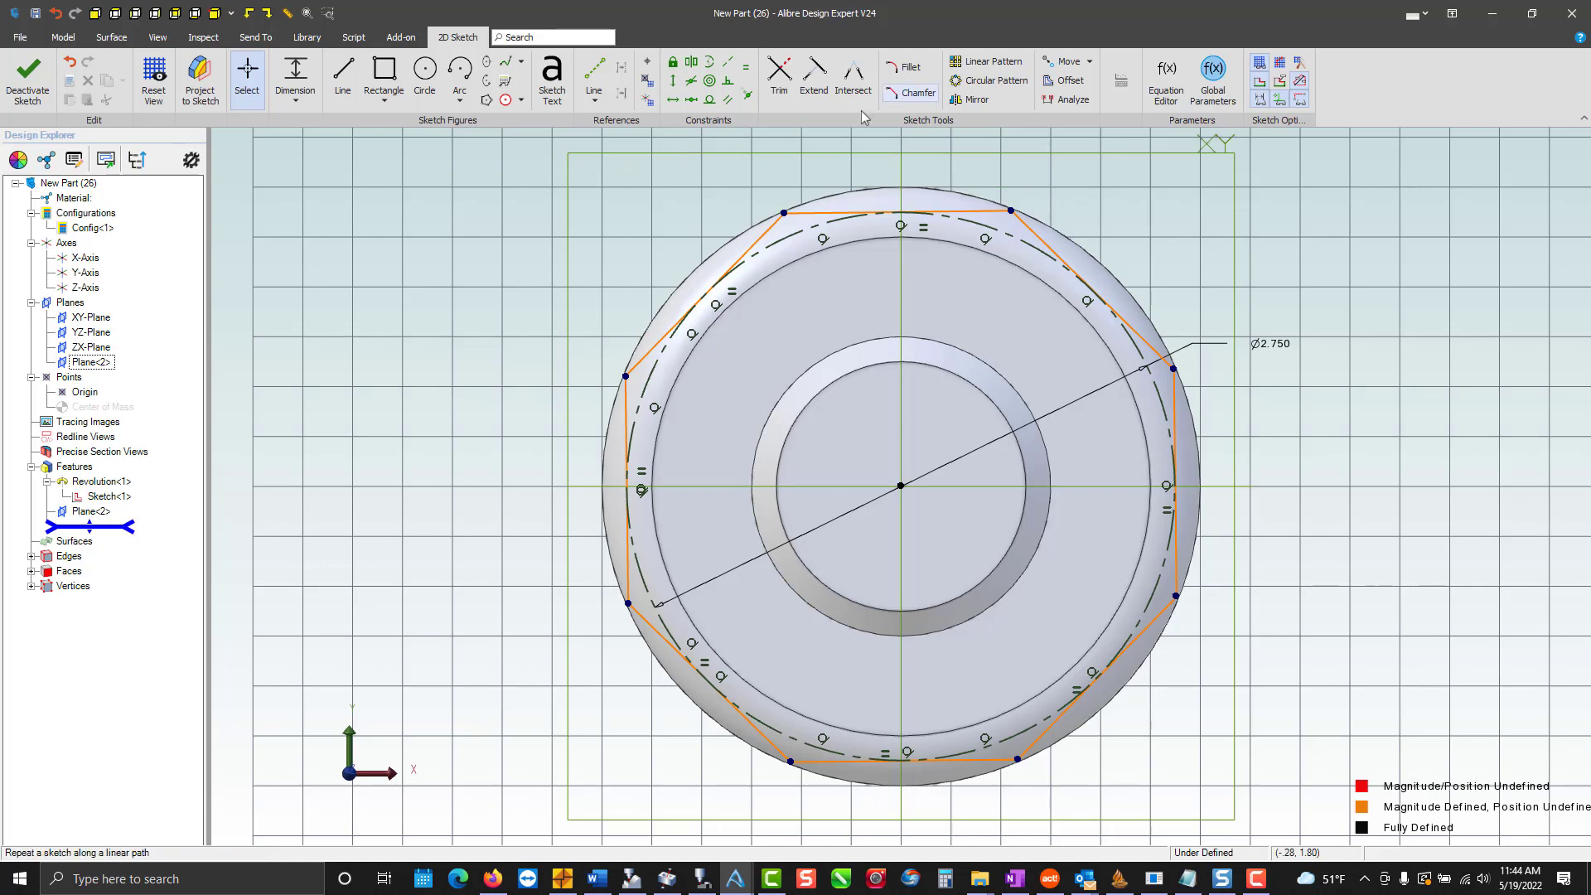
click(1050, 81)
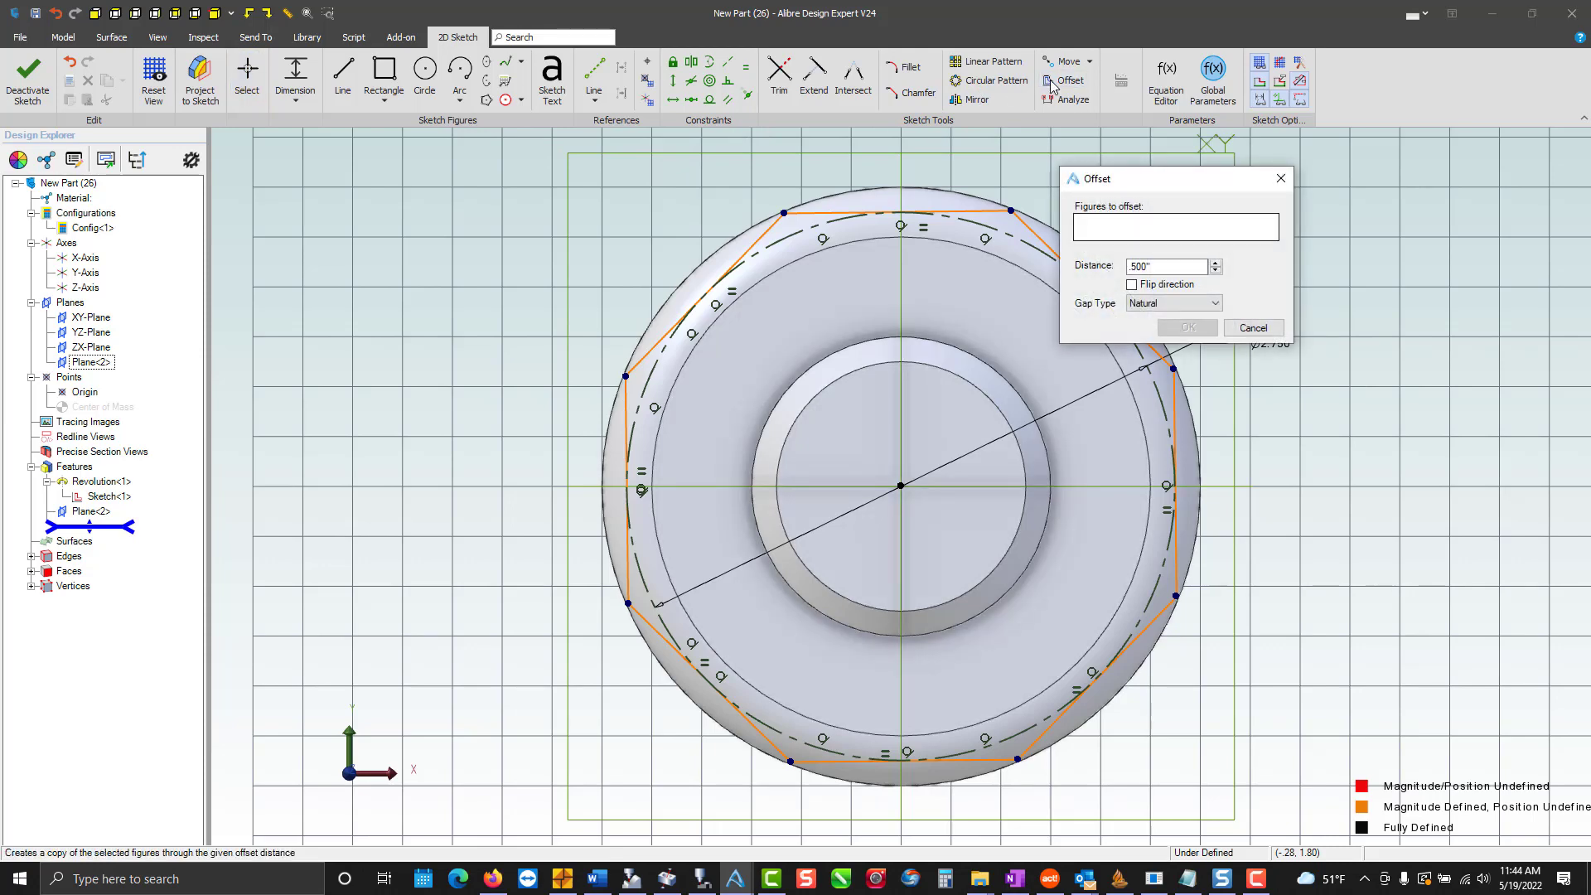
drag(563, 156, 1218, 794)
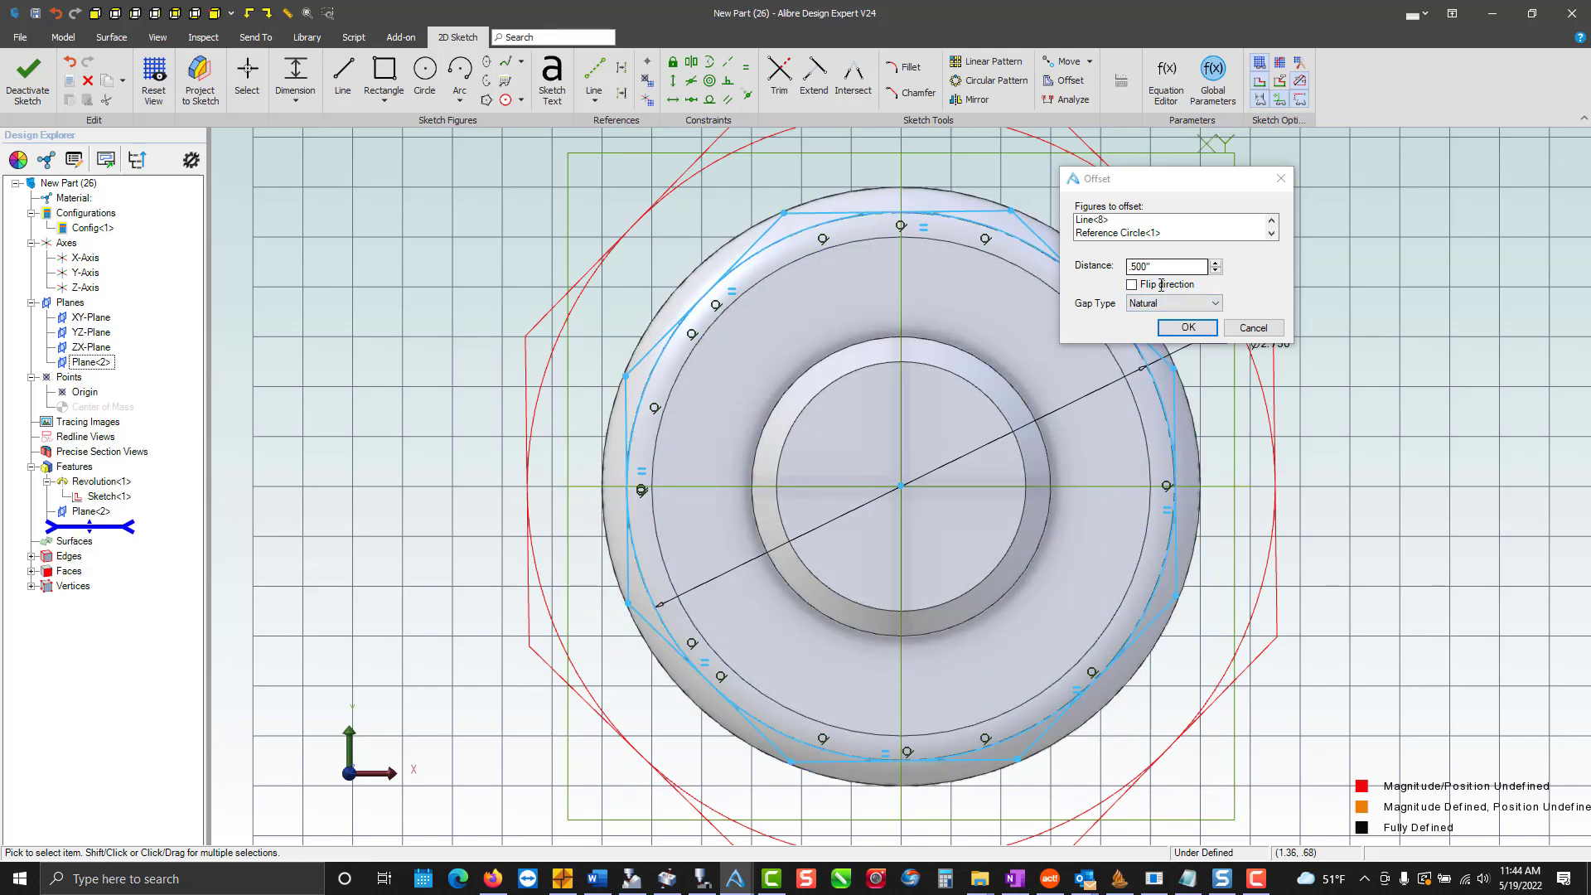
click(1187, 327)
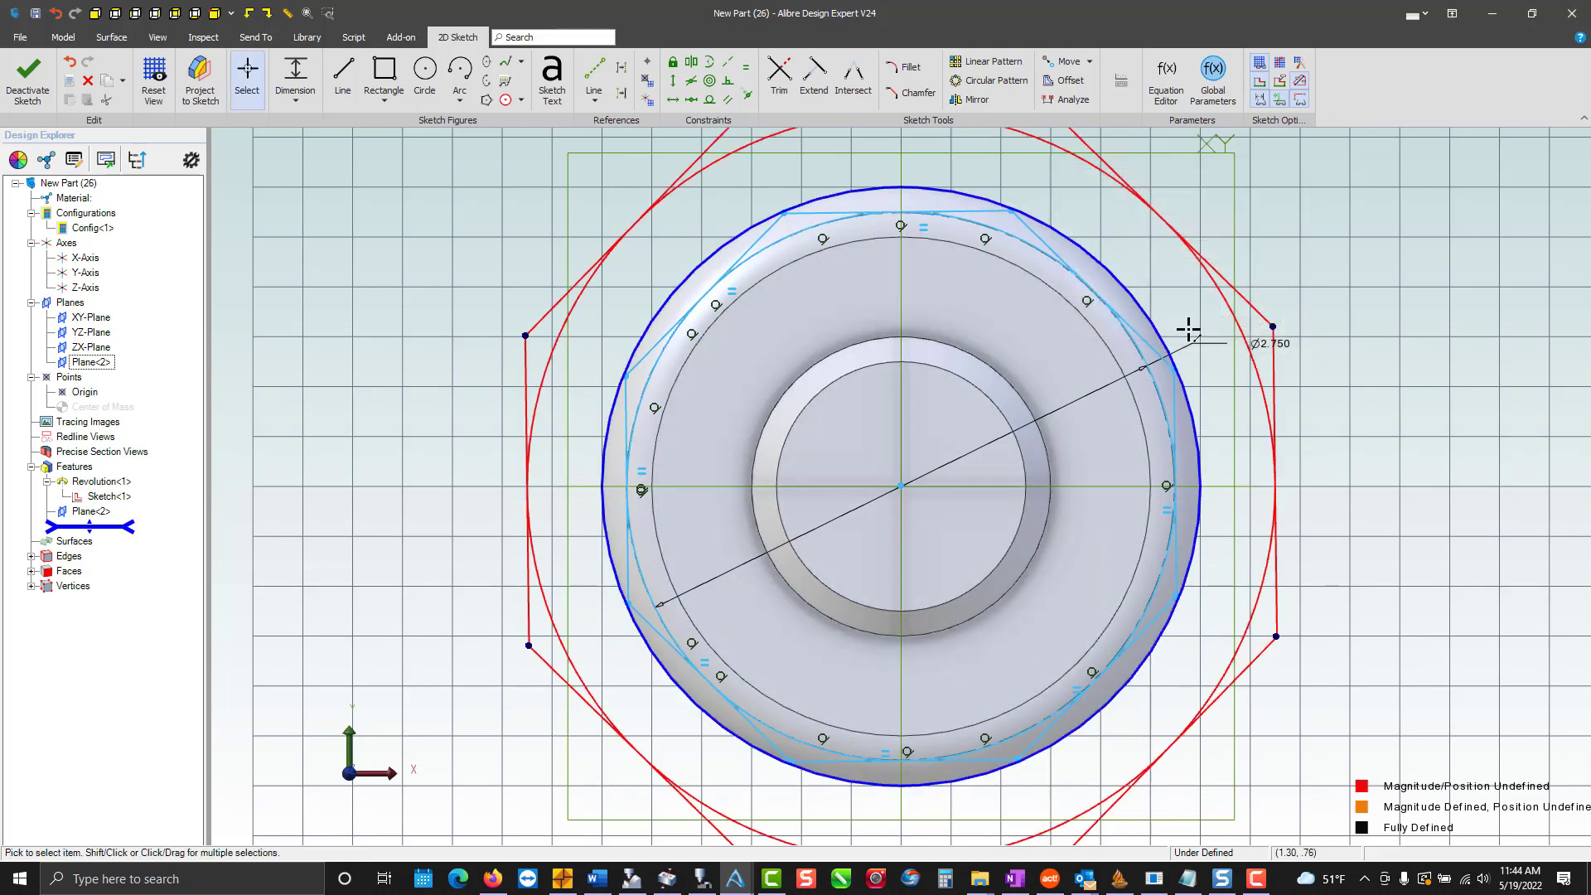
Delete the outer offset circle, keeping the outer octagon, and finish the sketch.
click(1090, 162)
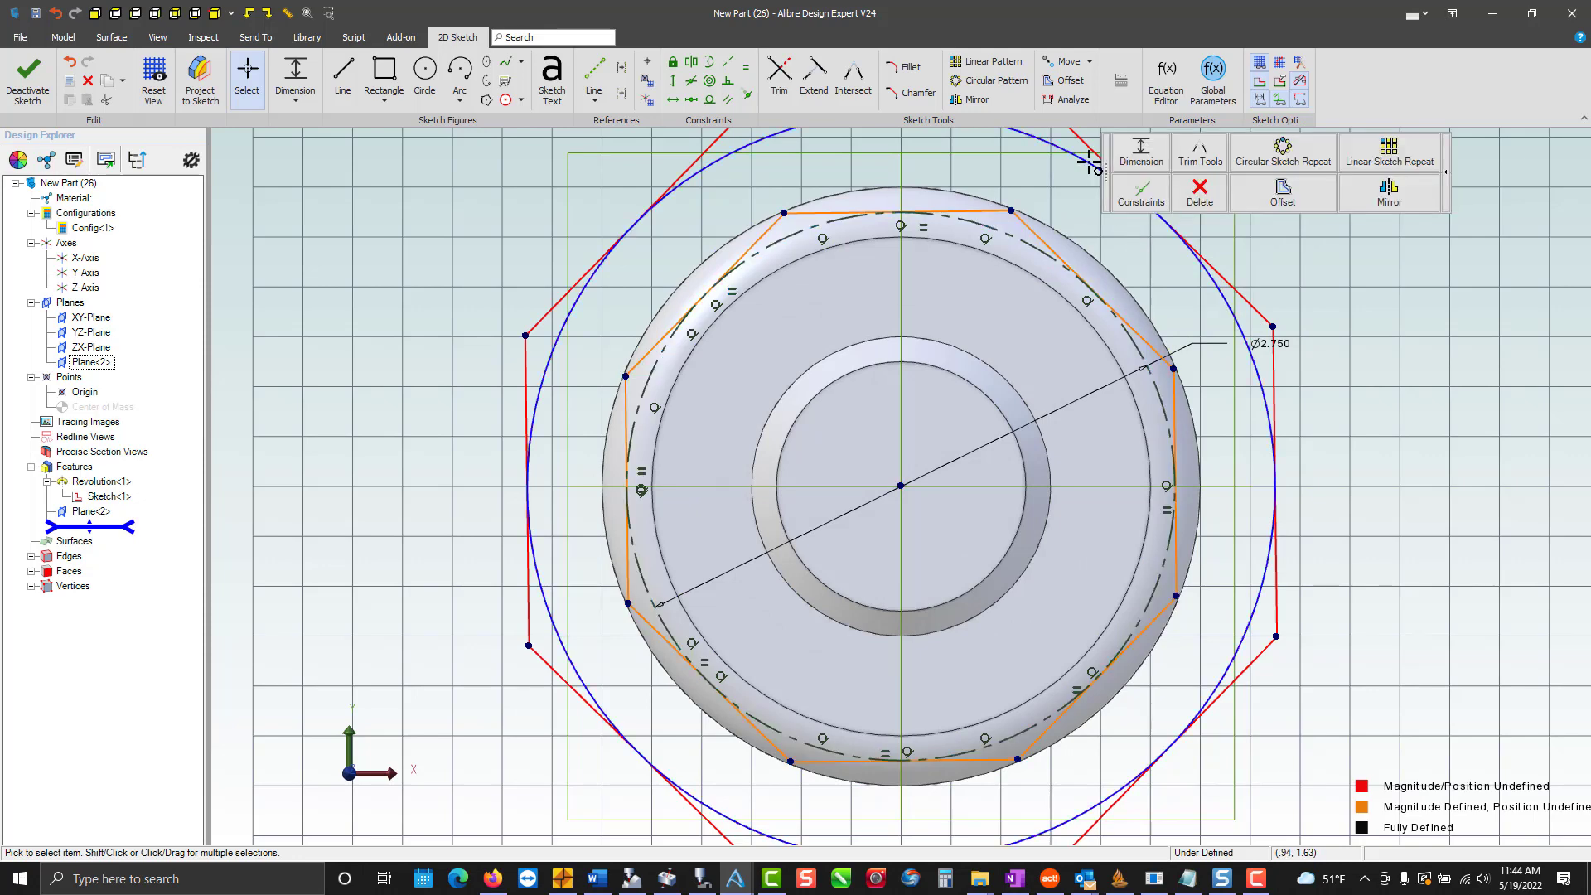
click(1198, 192)
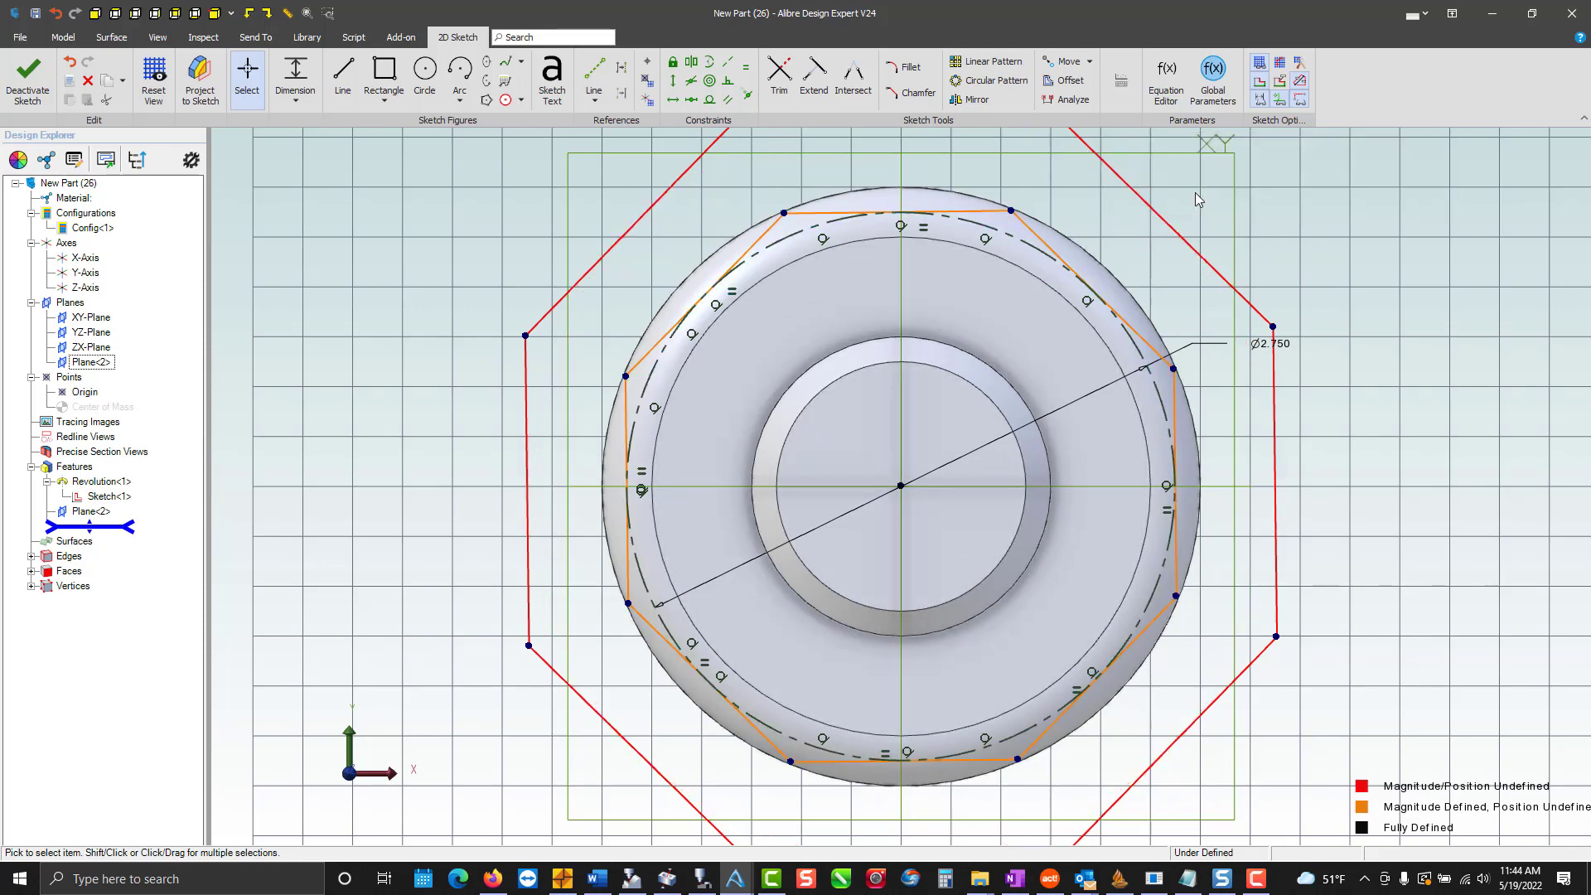
scroll(820, 330, down, 3)
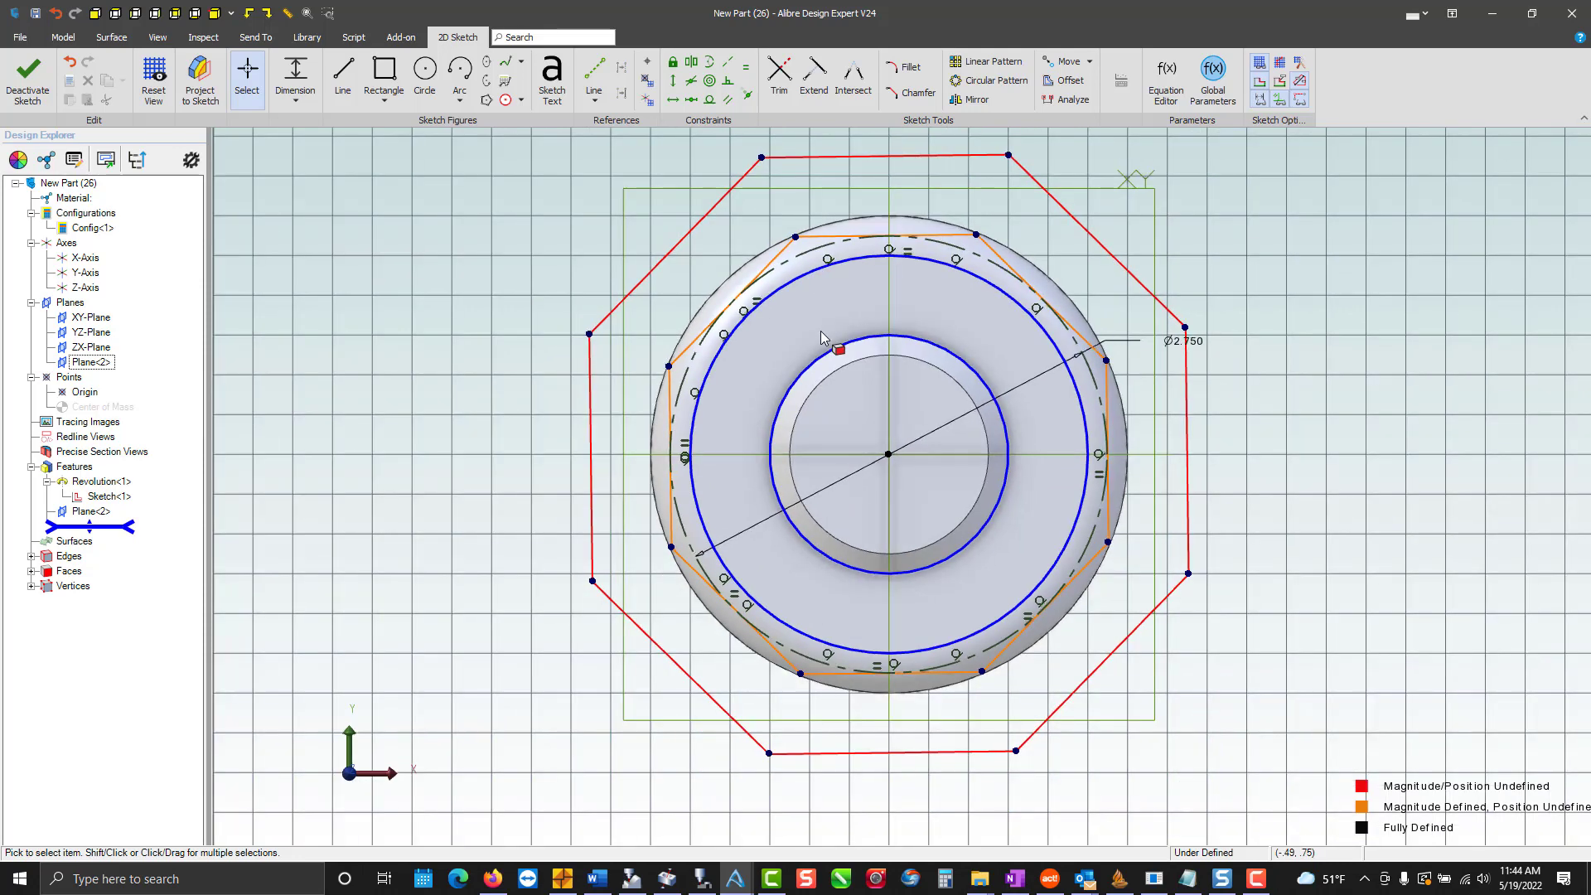
click(33, 74)
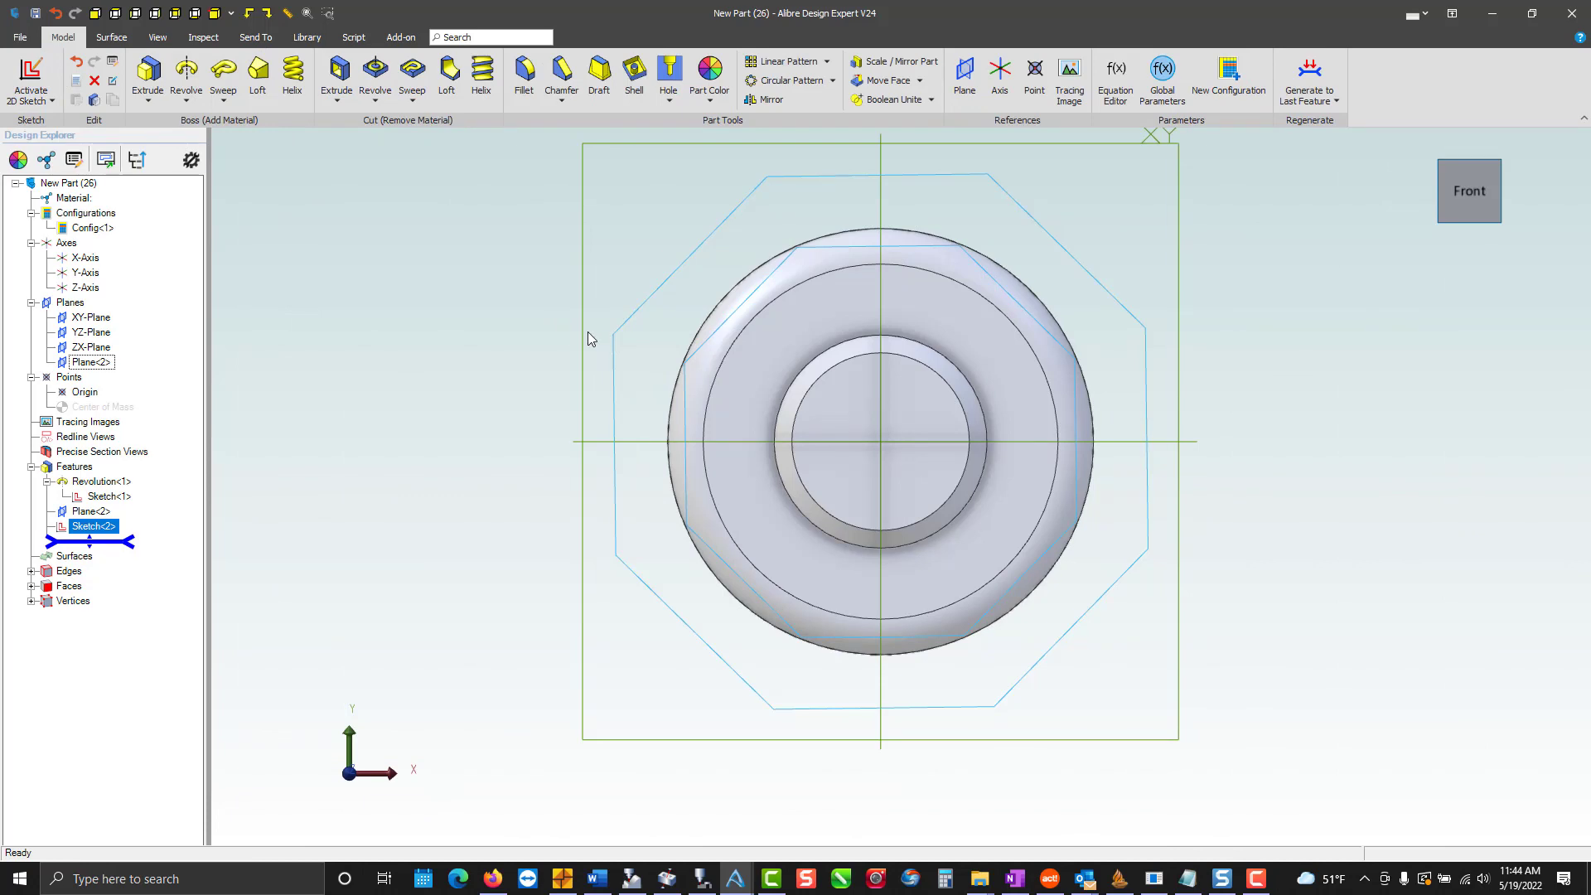
Extrude-cut the area between the two octagons with Dual Depth, using depths of -0.5 in and 0.5 in along the normal.
middle_drag(588, 333, 539, 344)
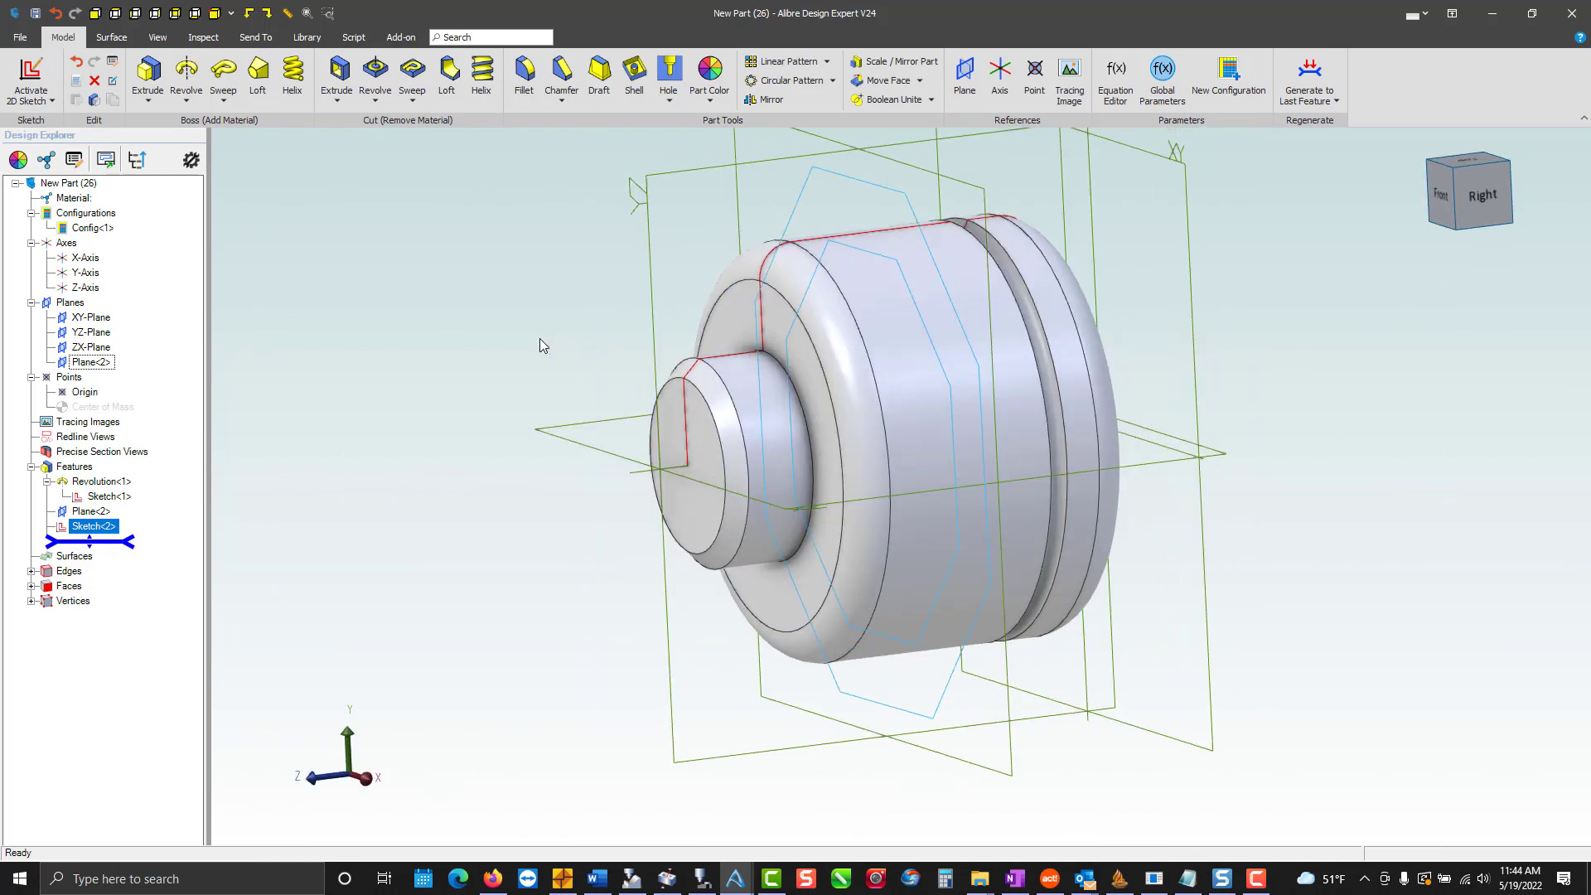
click(339, 74)
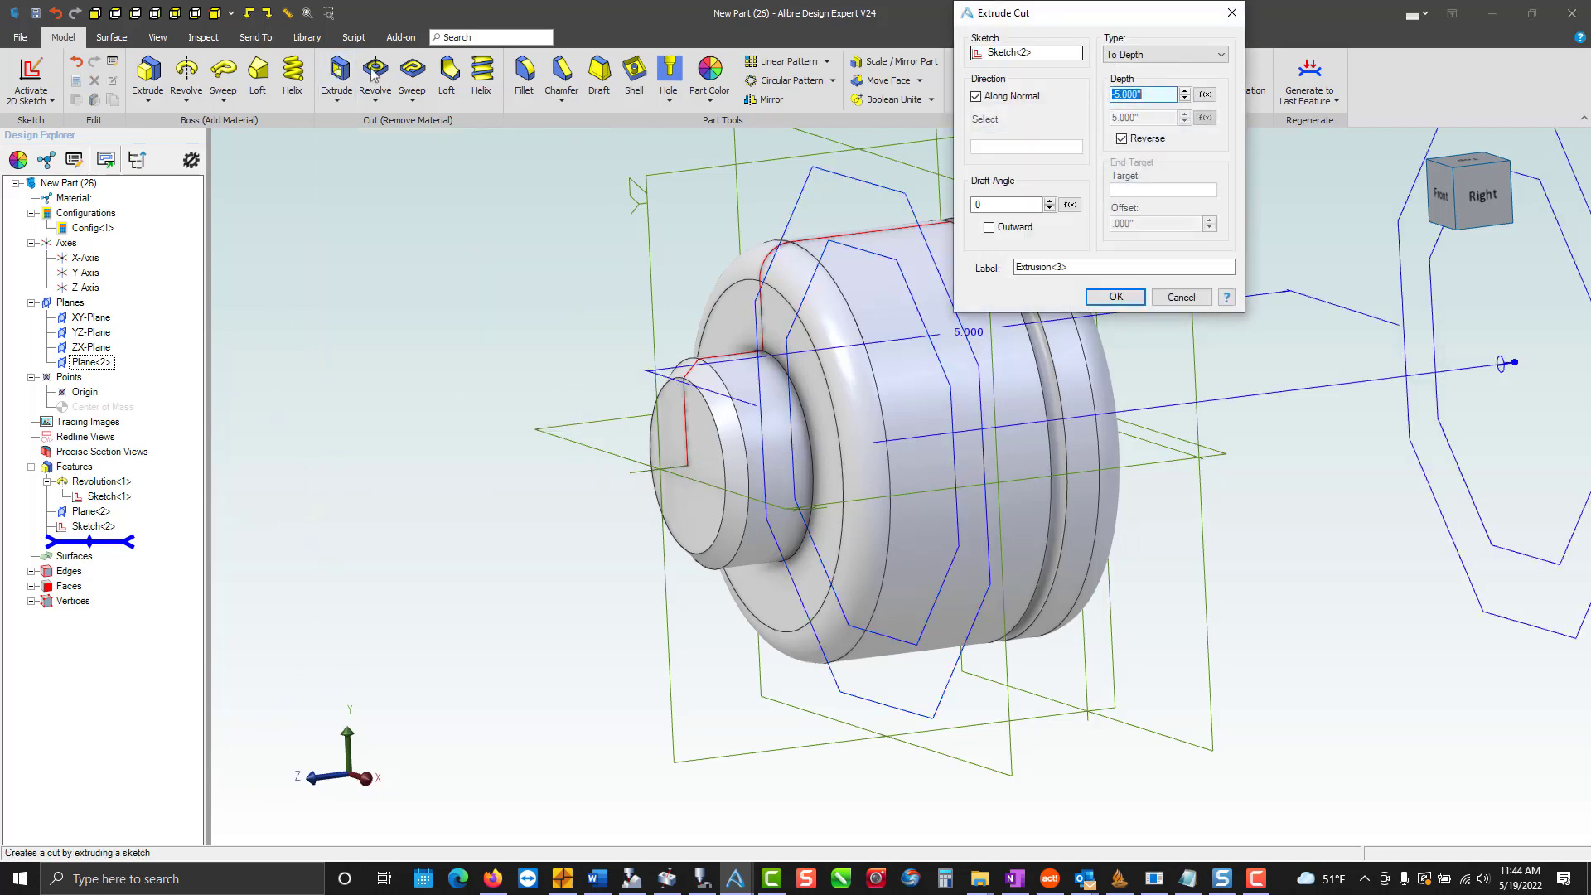
click(1164, 55)
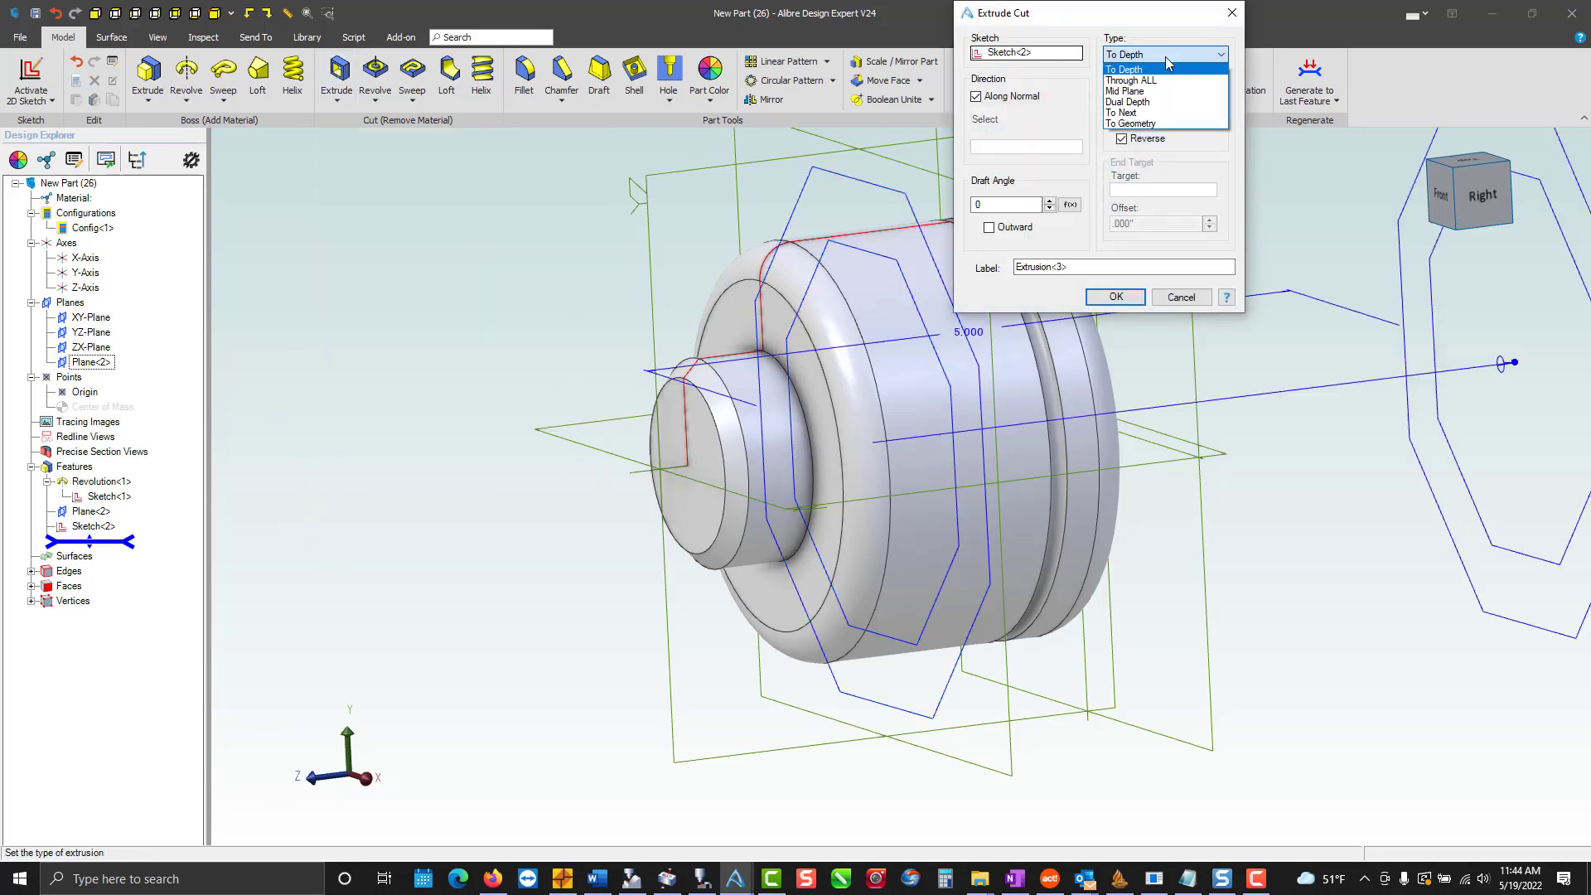
click(1160, 101)
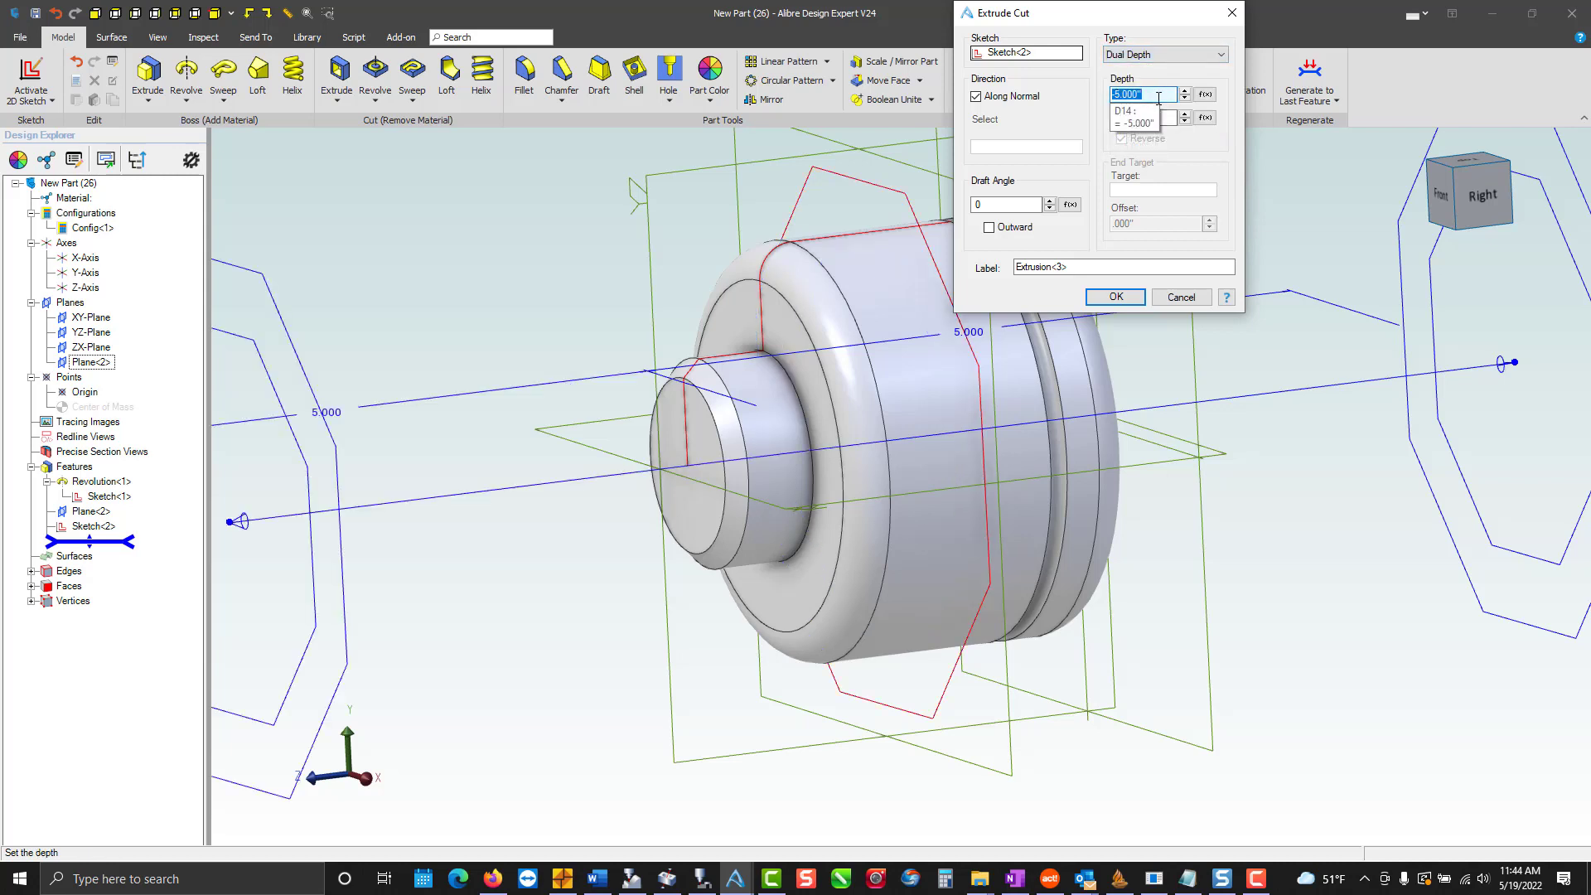
text(-5)
key(Tab)
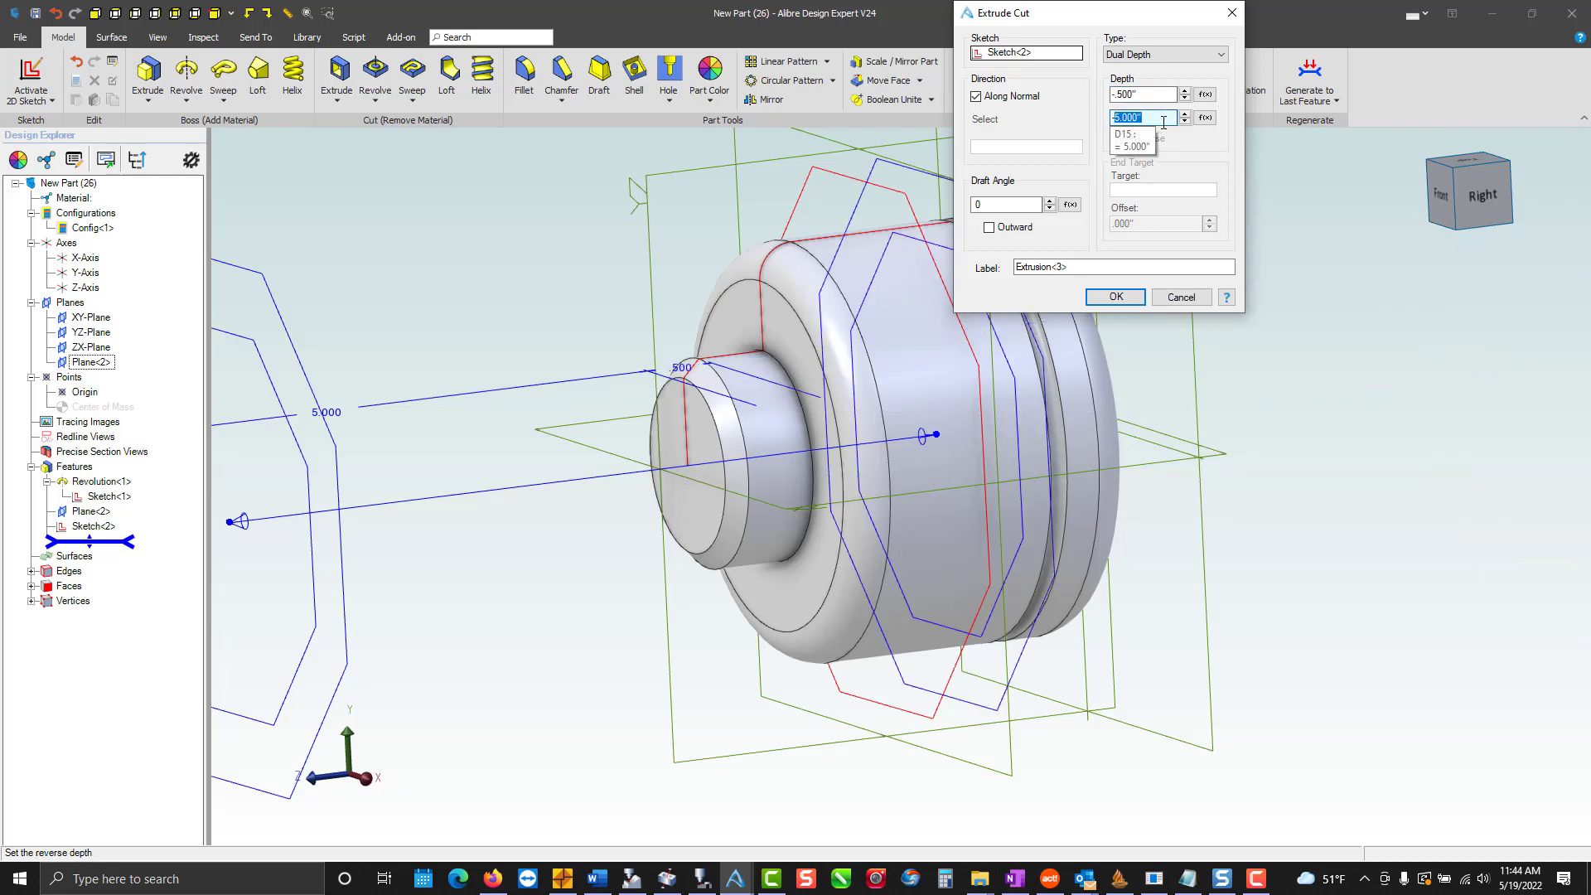
text(-)
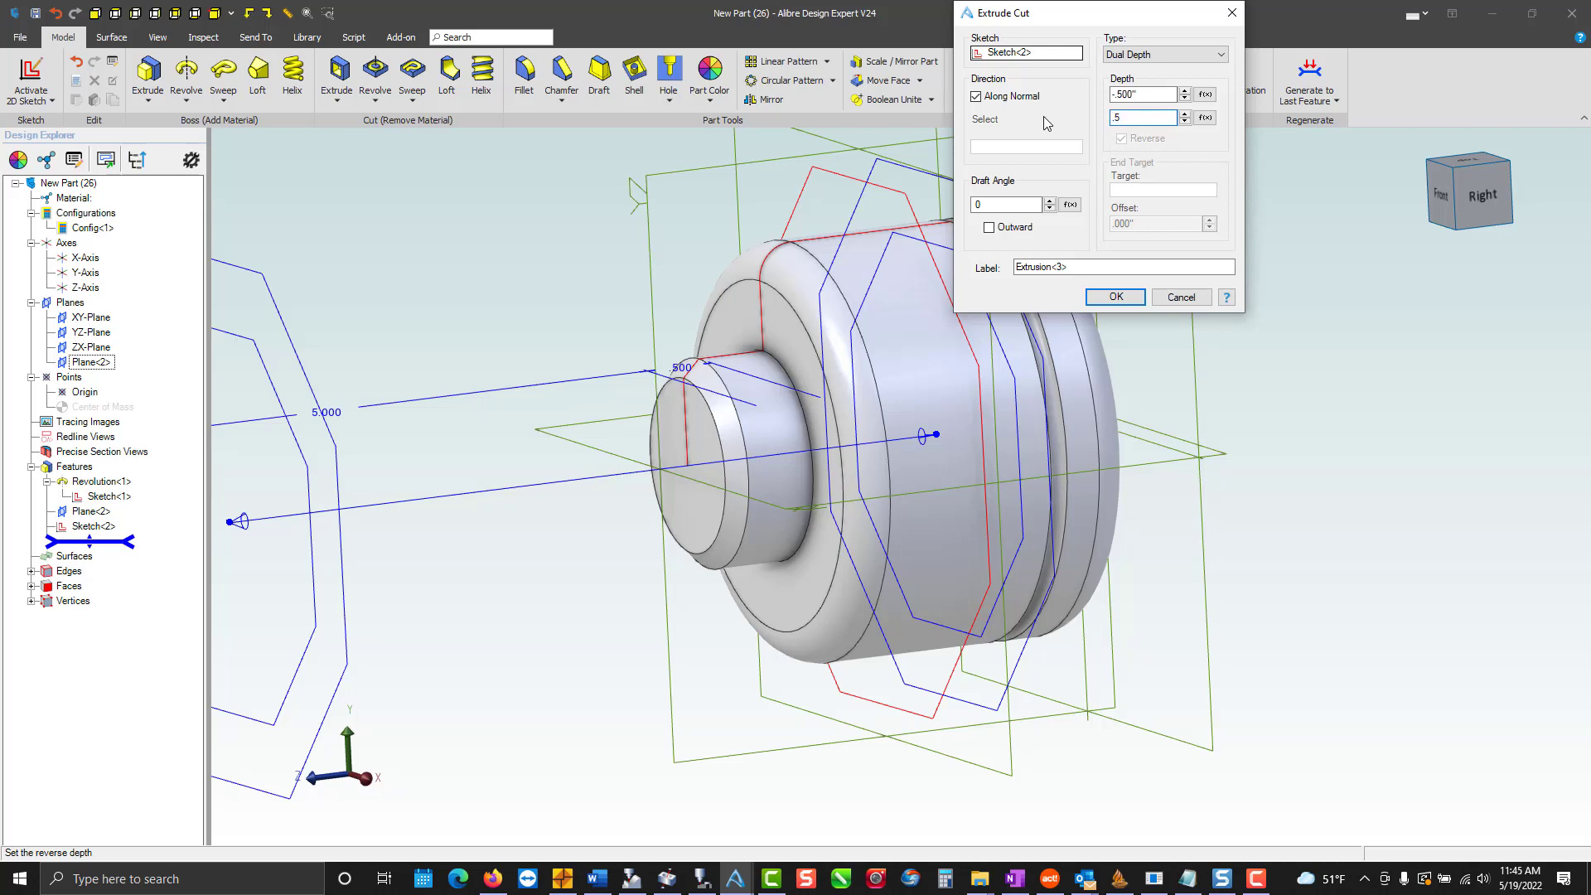
click(1117, 298)
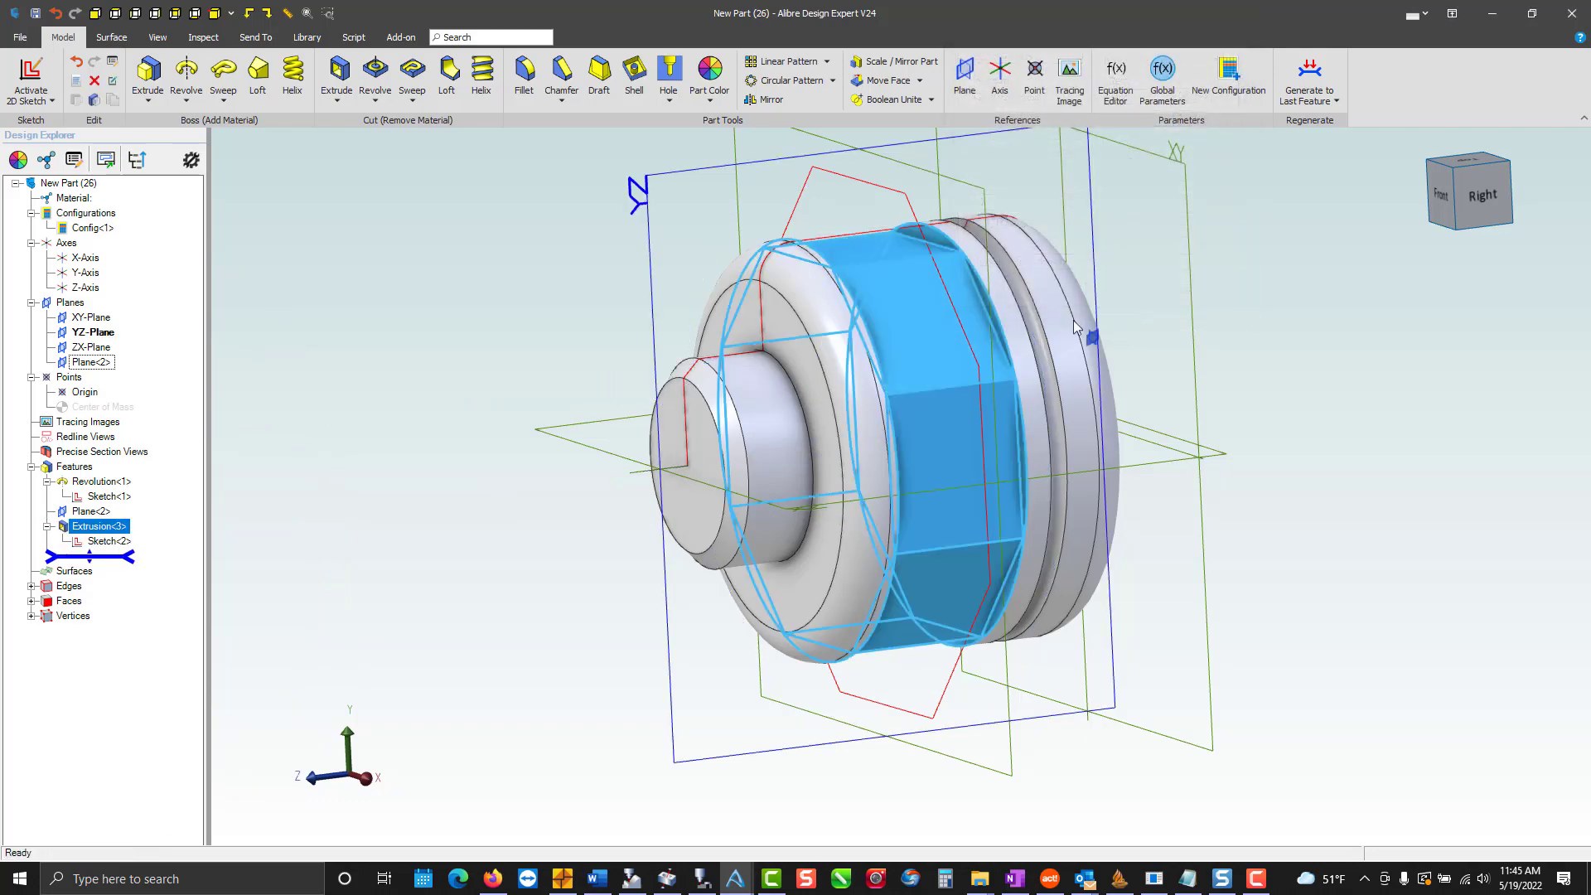
mouse_move(1072, 320)
middle_down()
mouse_move(1032, 351)
mouse_move(1061, 326)
mouse_move(1147, 341)
mouse_move(1081, 346)
mouse_move(1073, 364)
mouse_move(1101, 359)
mouse_move(1073, 340)
middle_up()
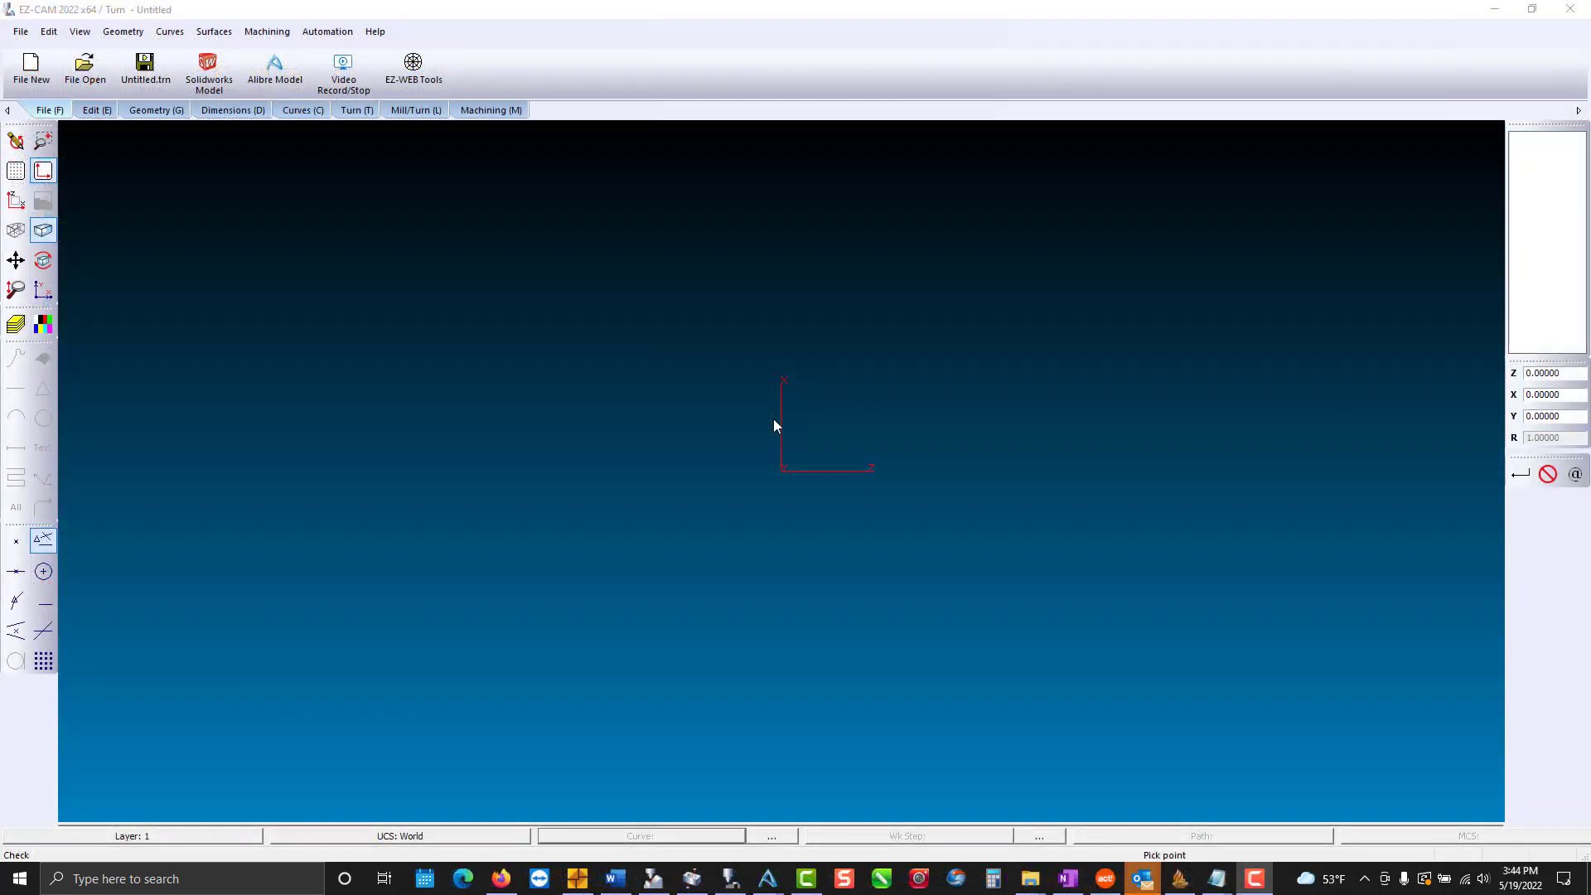
Switch to EZ-CAM and import the Turn Mill model from Alibre.
click(285, 68)
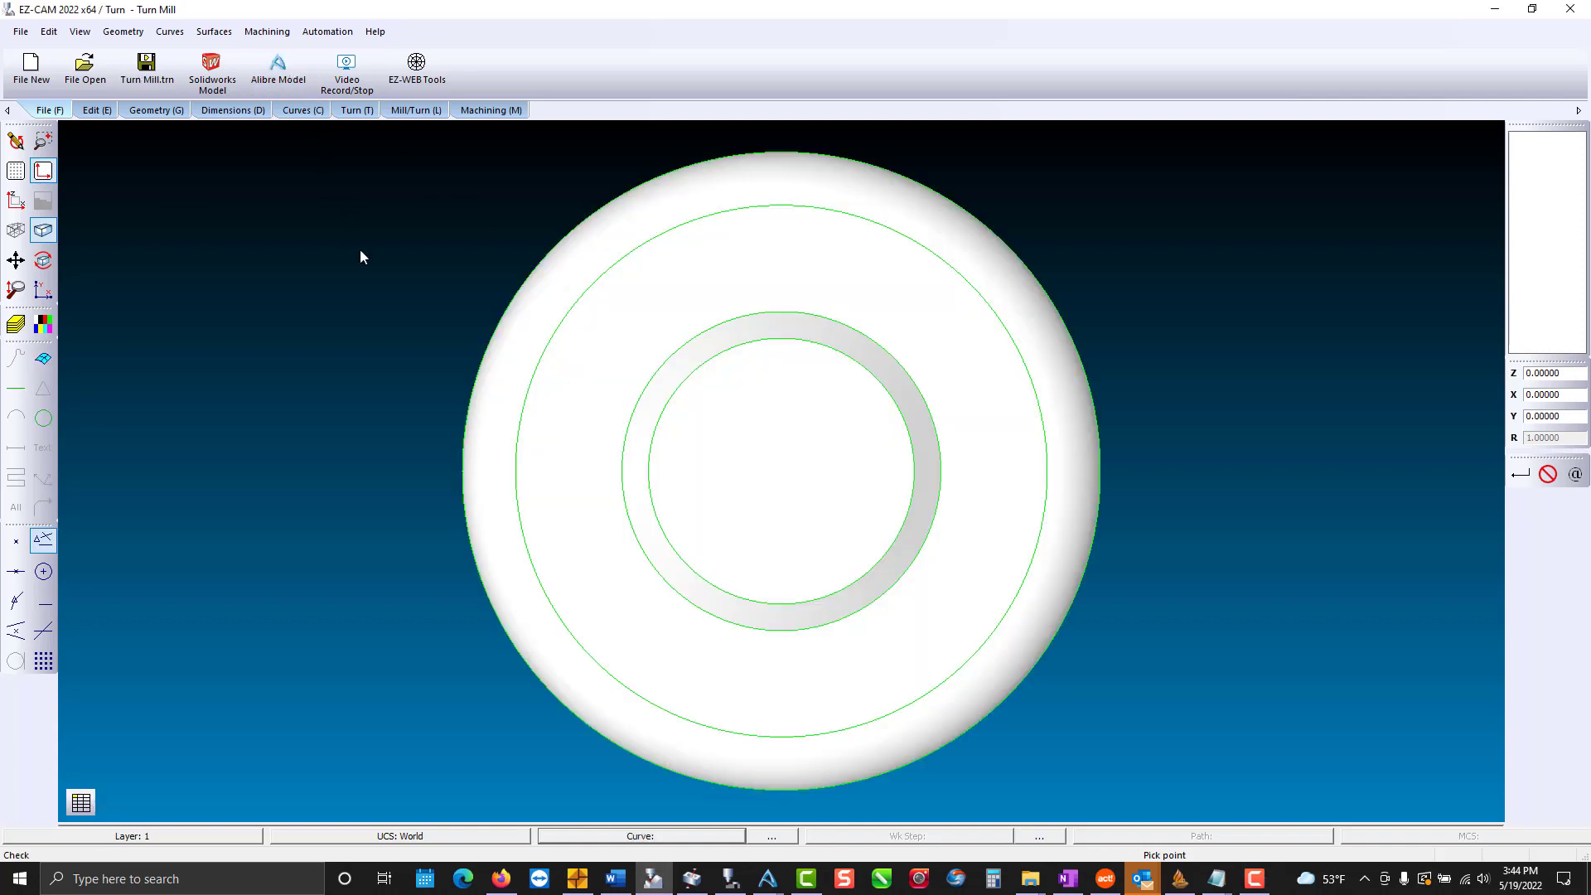
middle_drag(389, 321, 685, 363)
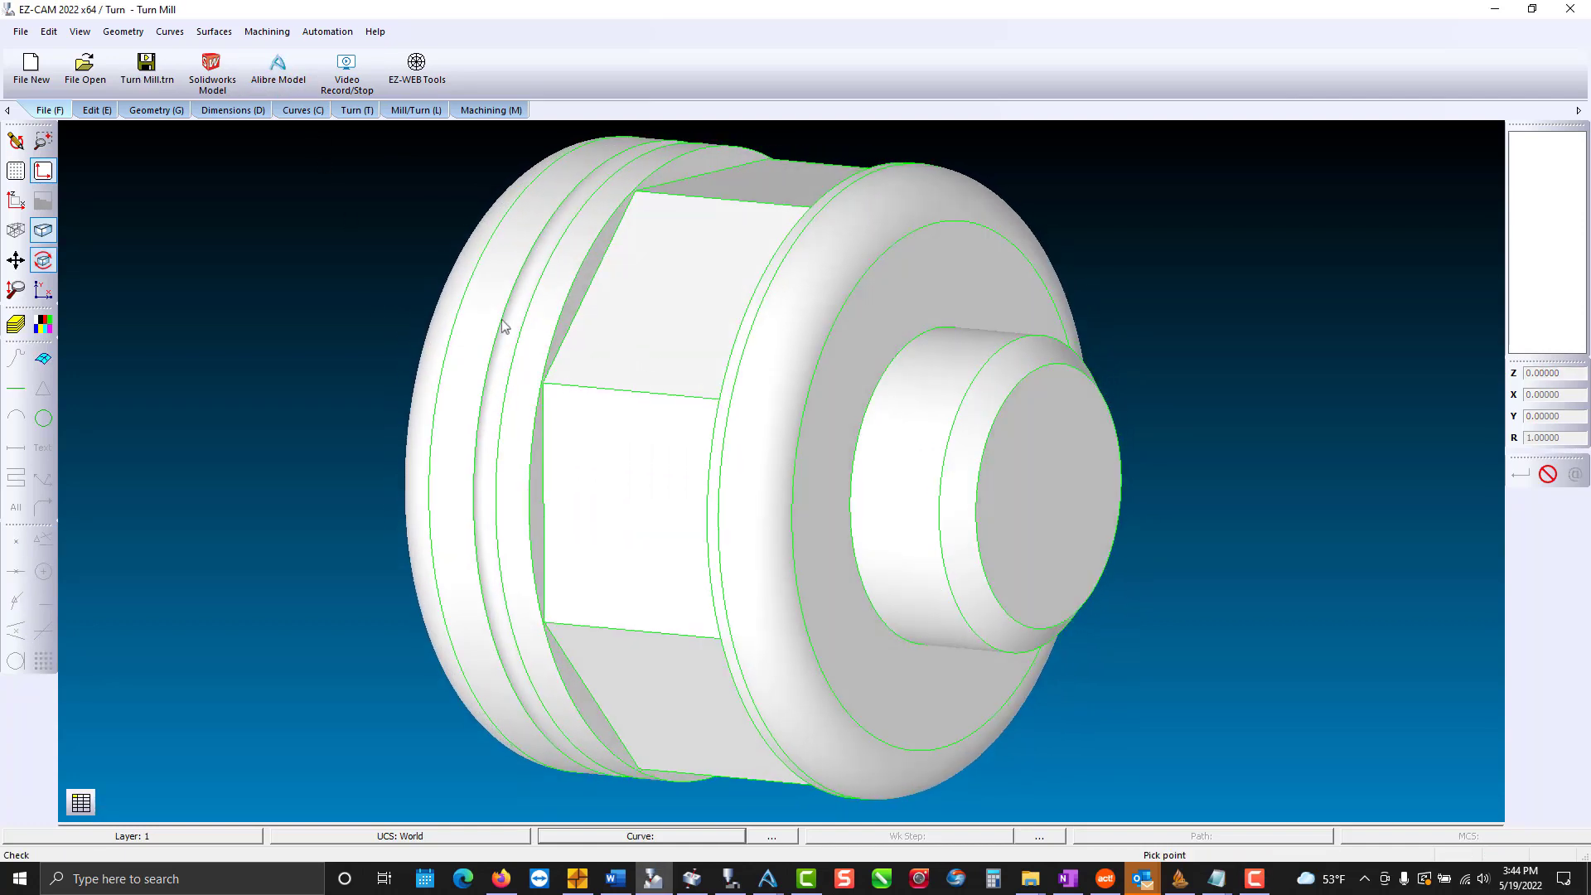
Place the World coordinate system on the flat end face of the shorter boss, beside the grooved section.
click(16, 199)
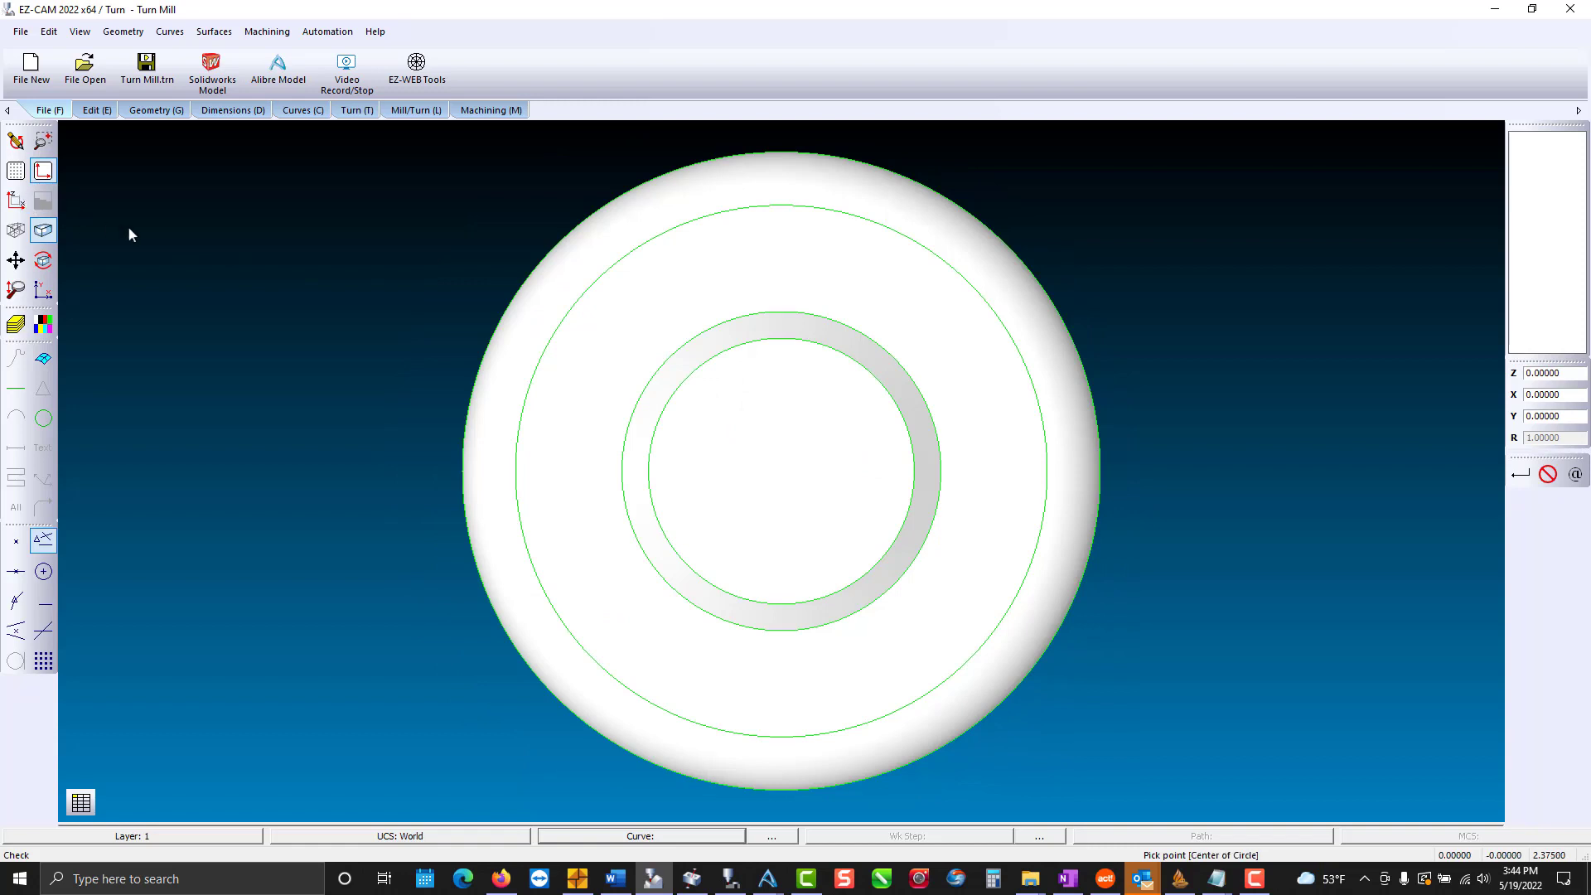
middle_drag(487, 337, 1012, 419)
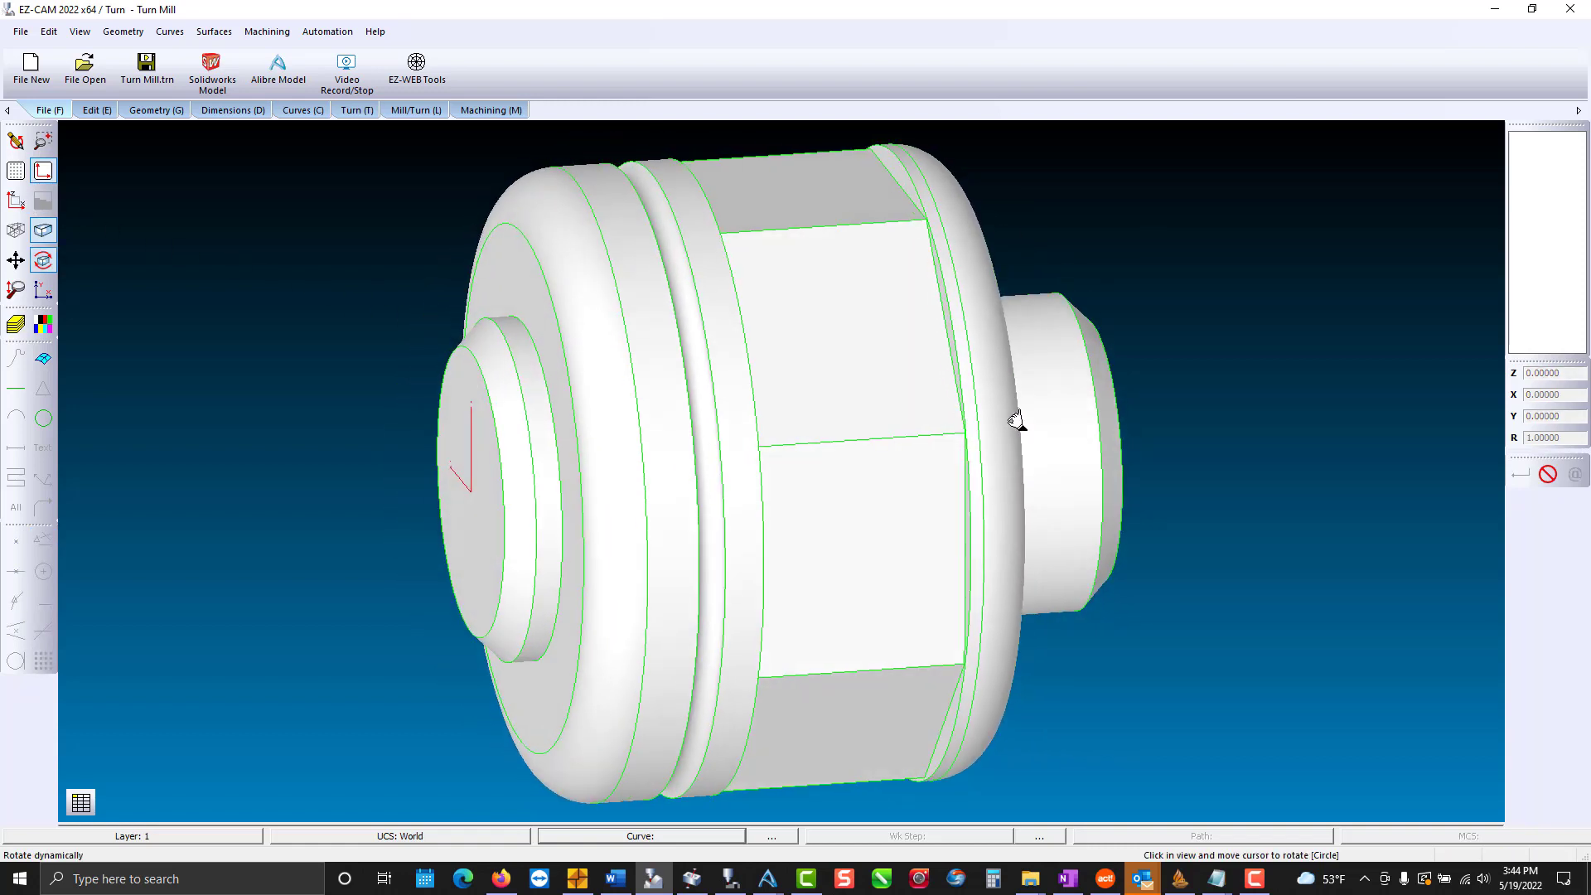
click(80, 33)
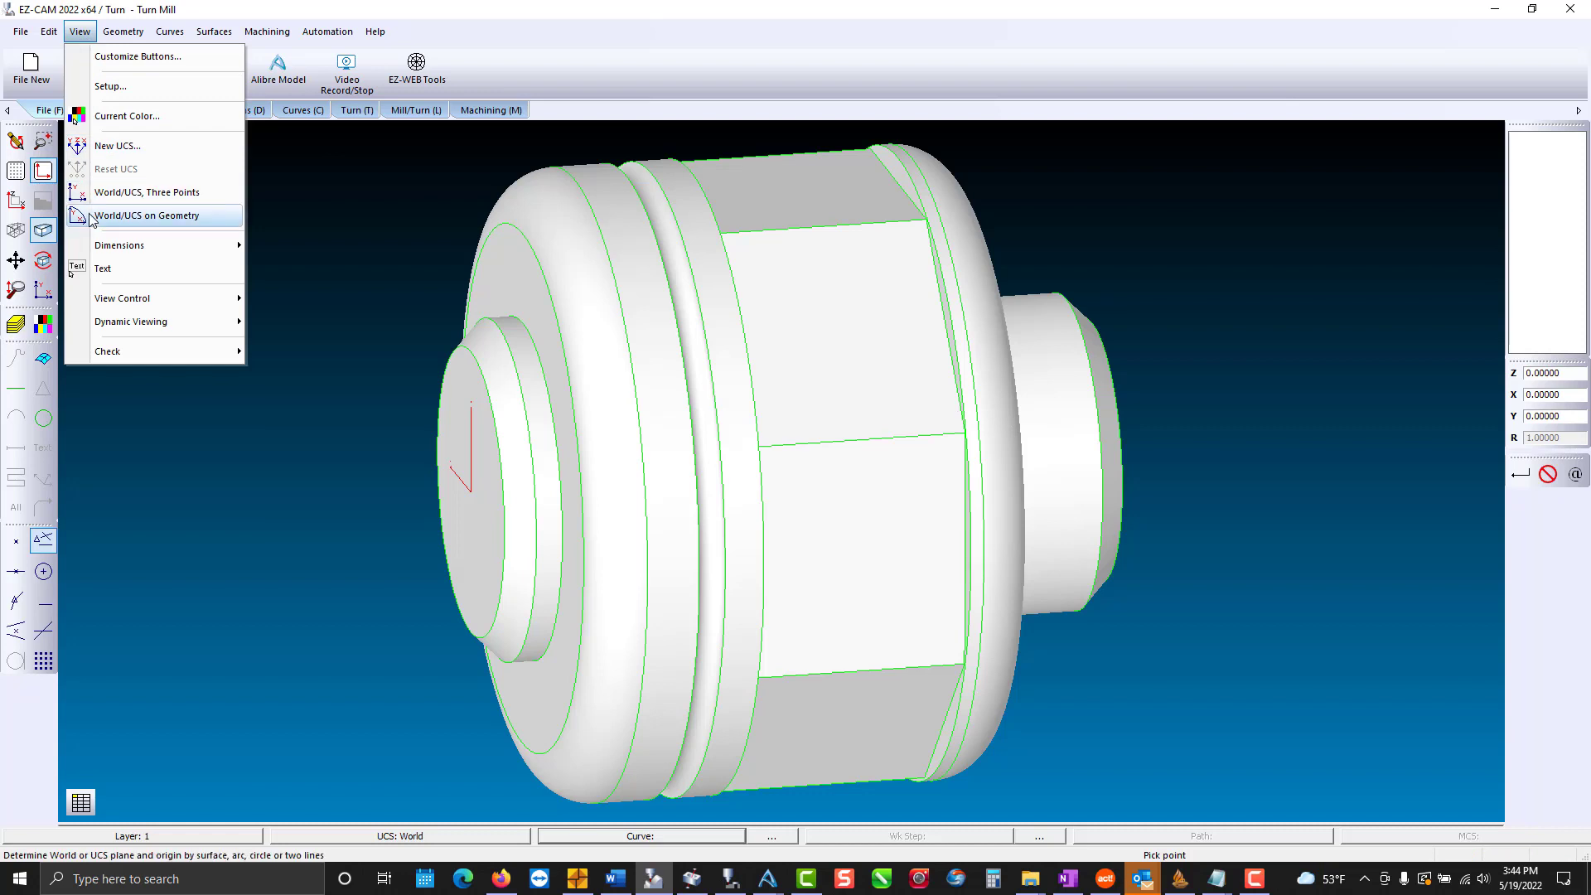
click(147, 215)
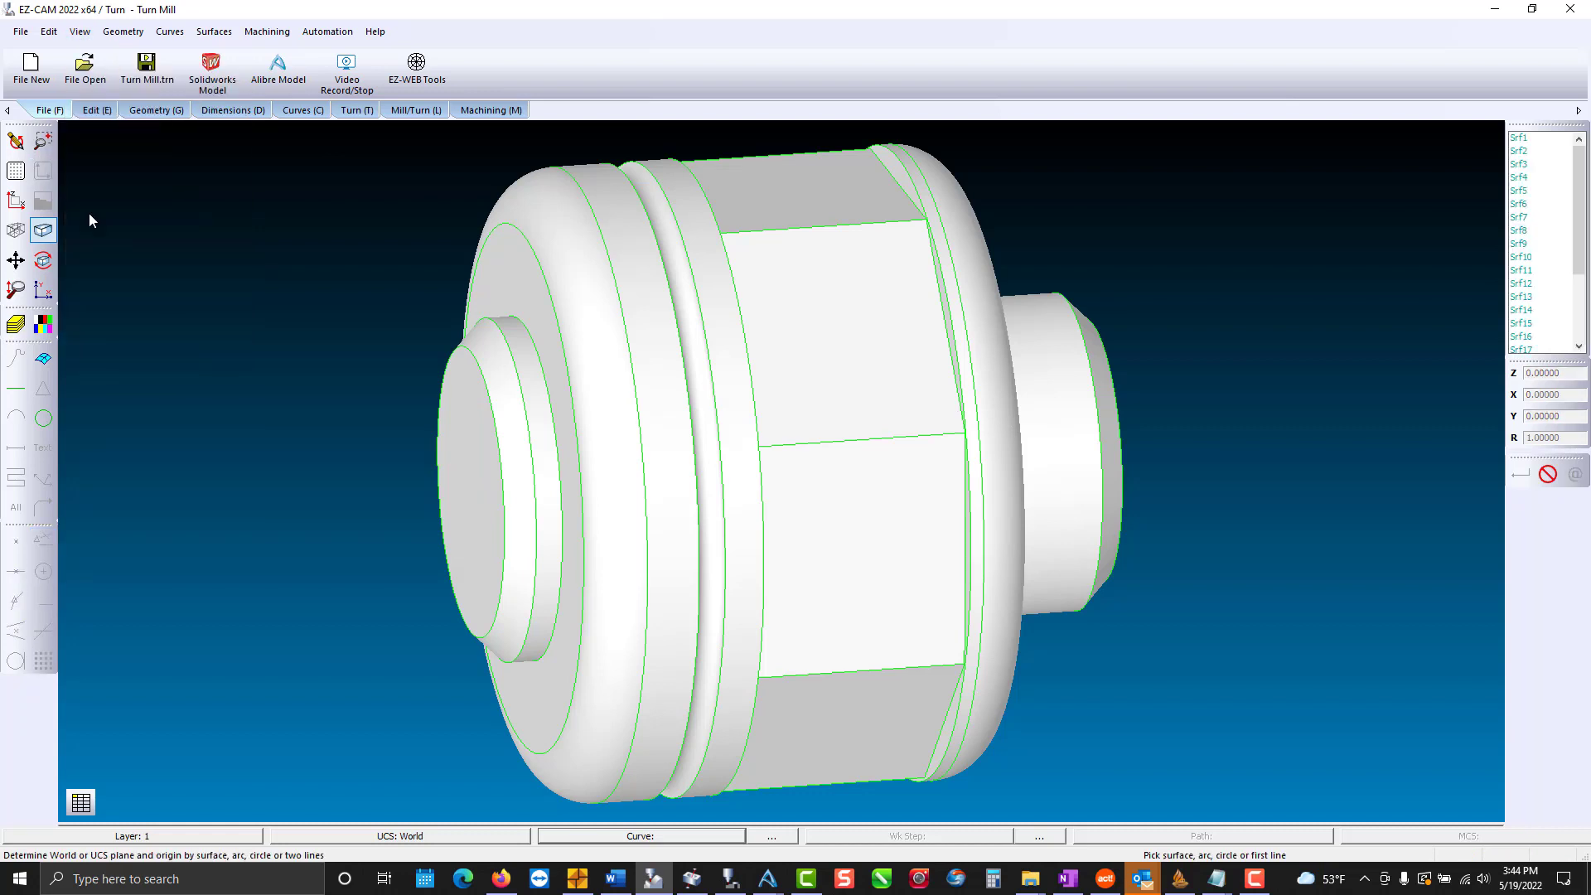
click(43, 358)
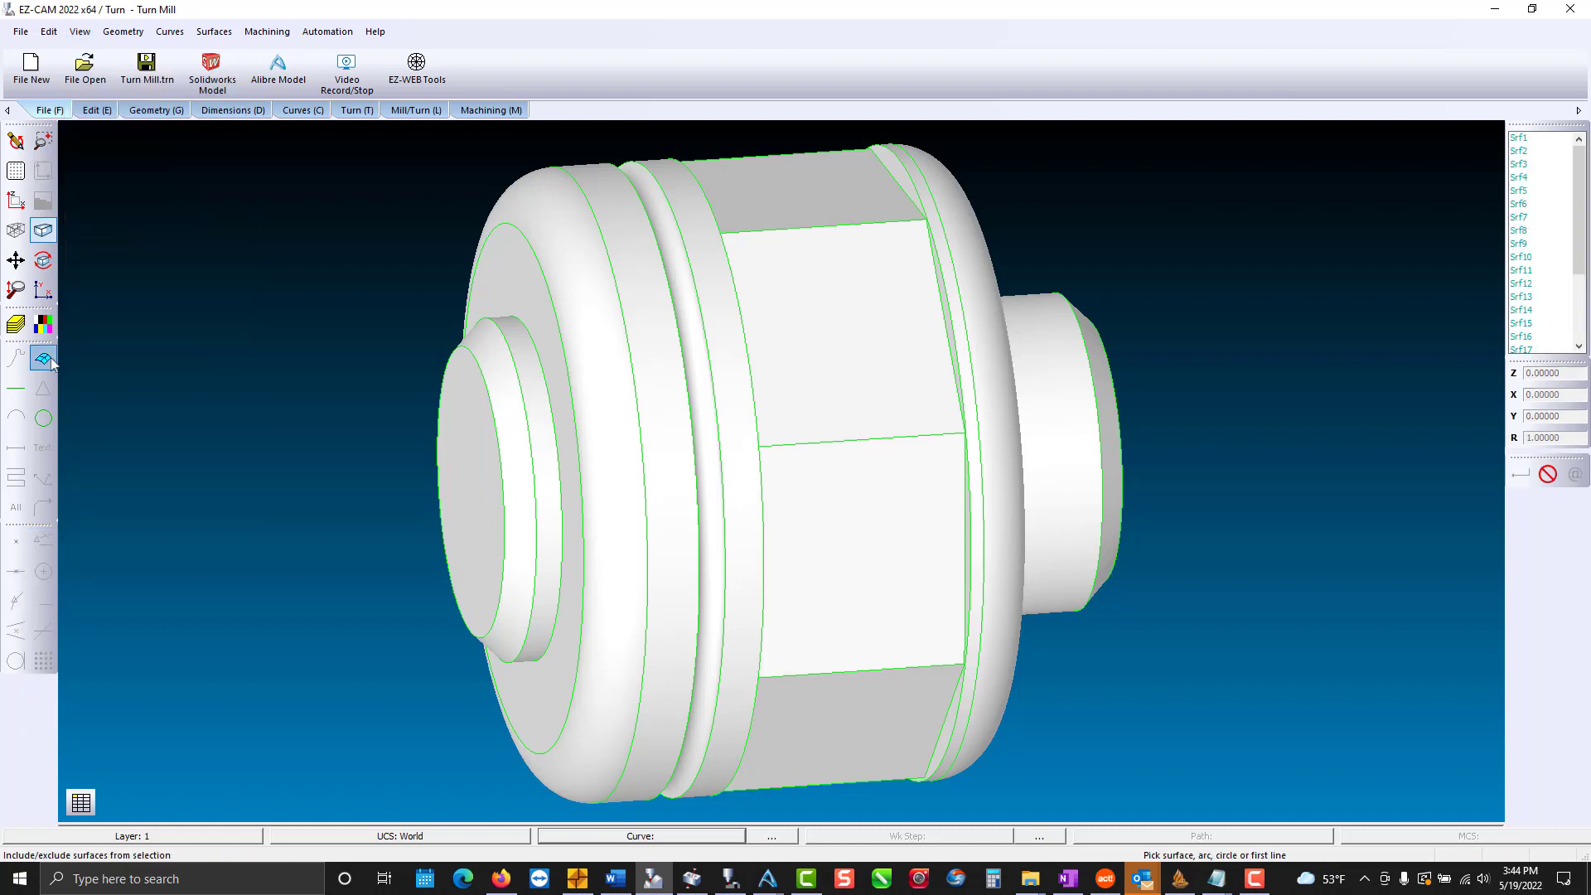
click(486, 438)
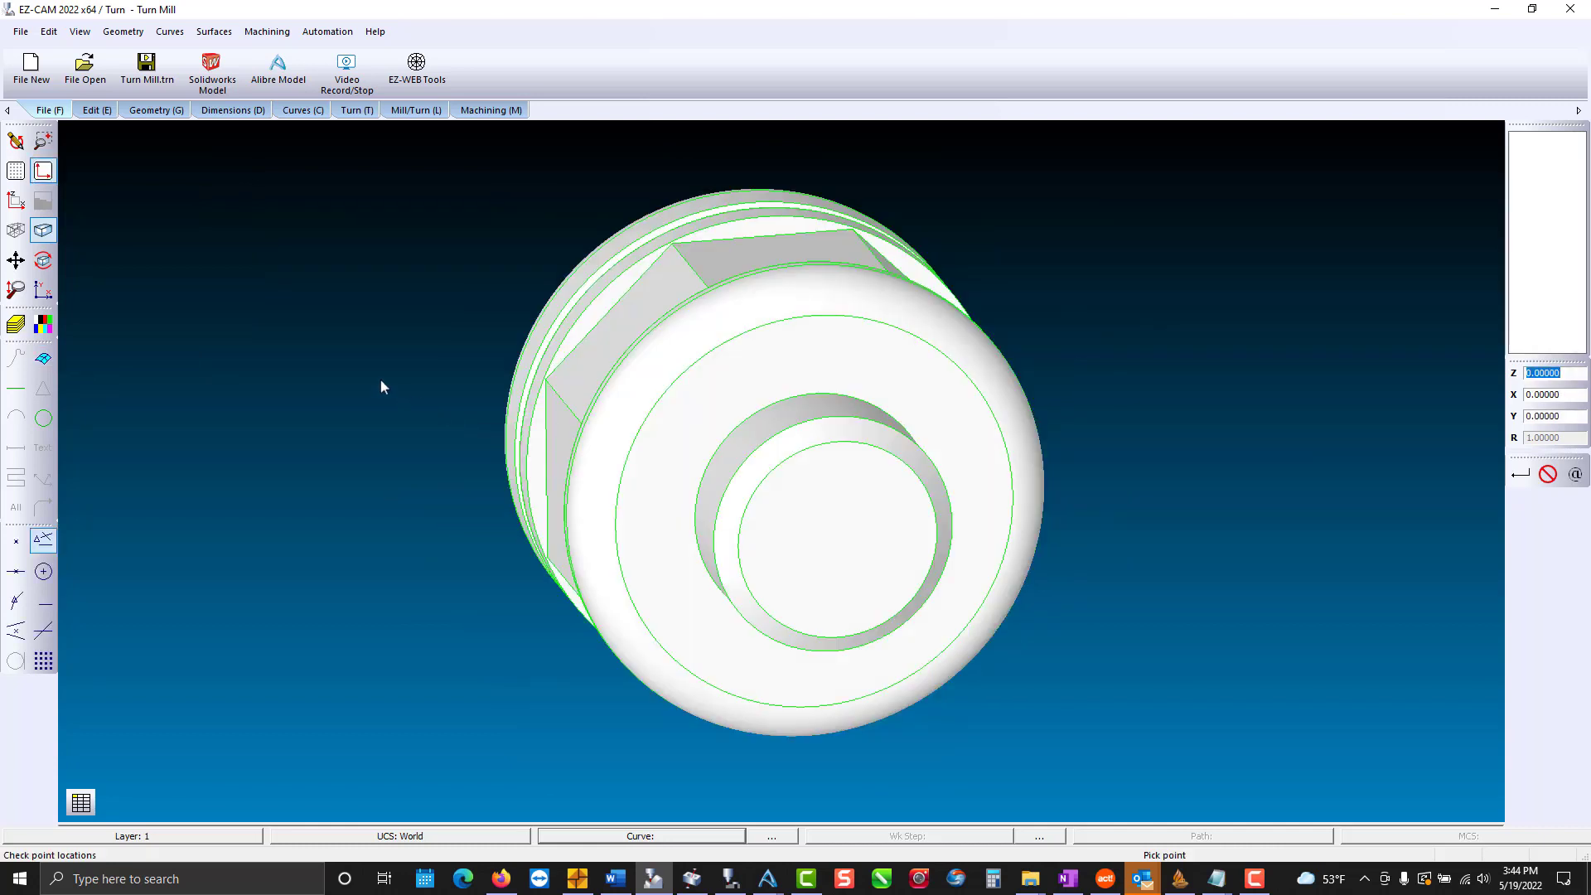
Create silhouette curve Crv1 from all of the part's surfaces in the Z-X view.
click(15, 200)
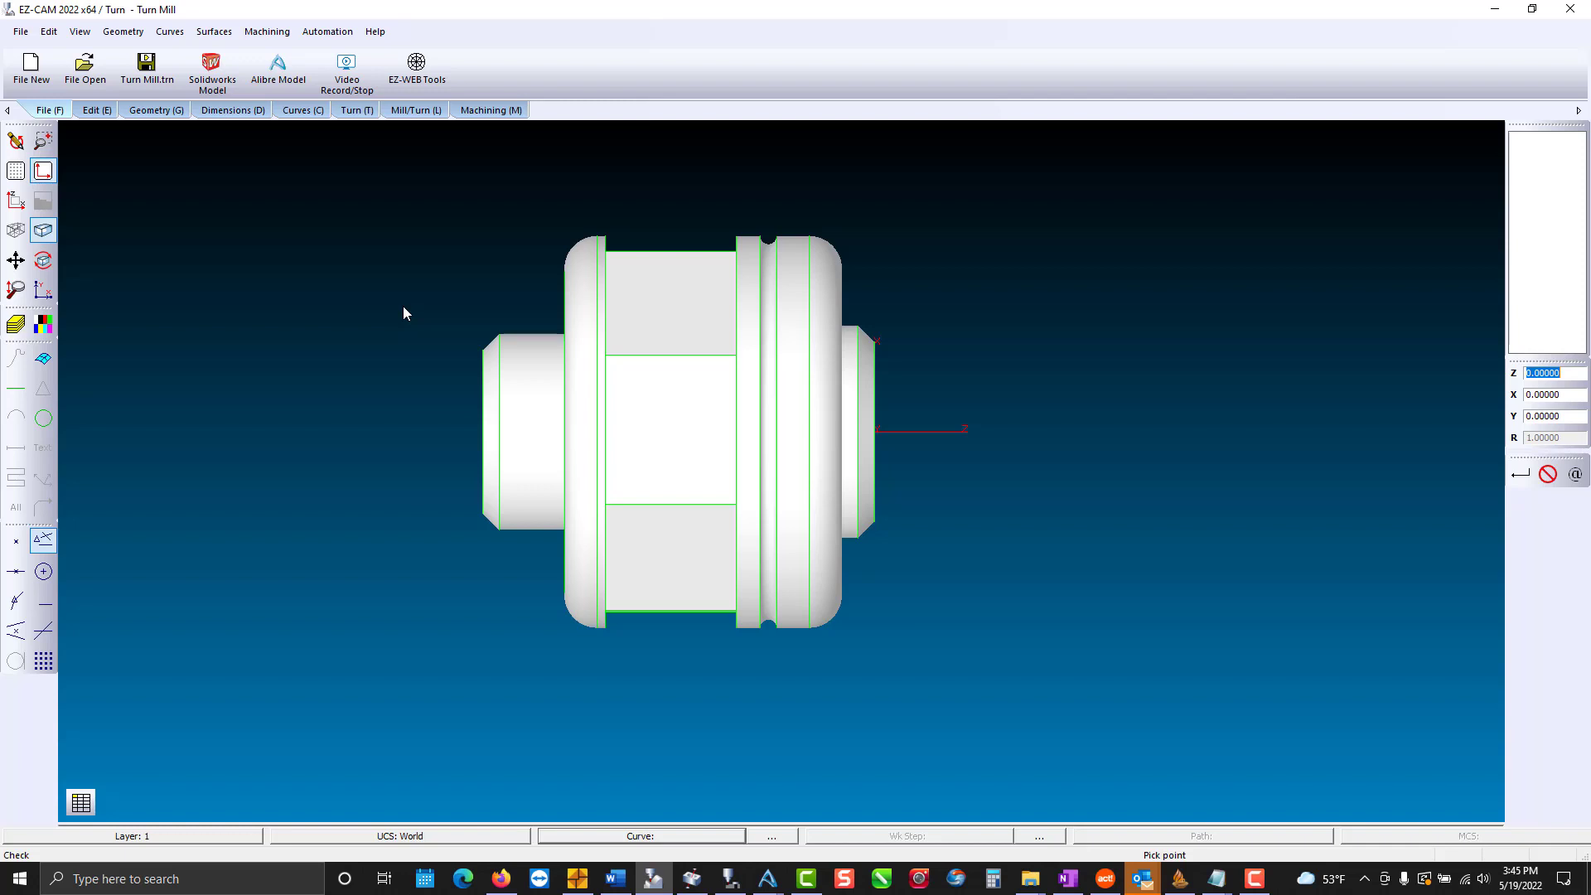
click(302, 110)
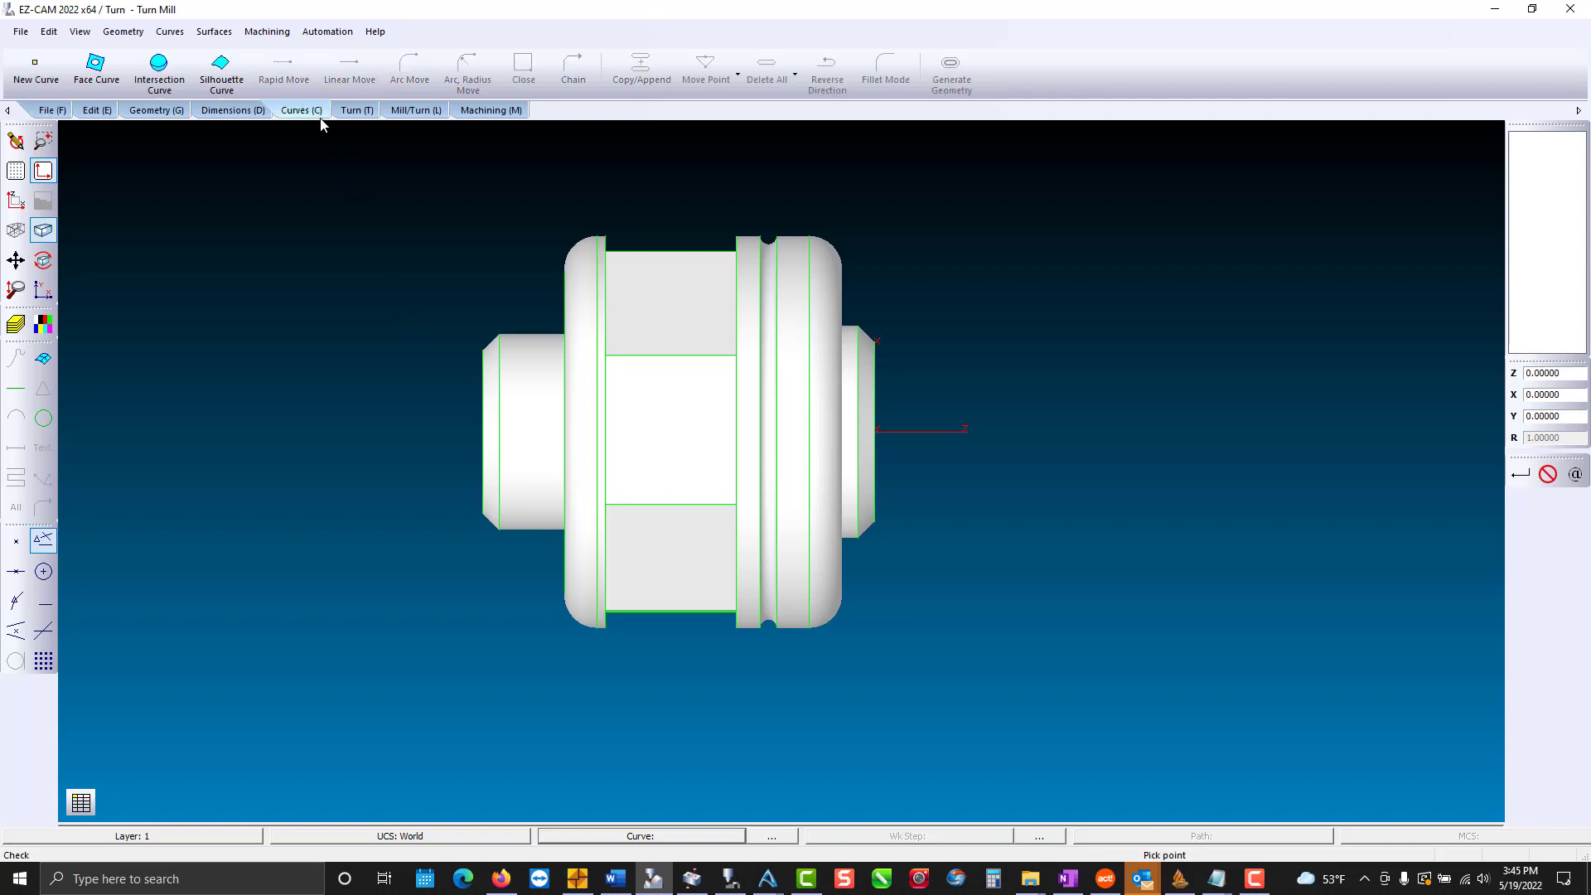
click(223, 73)
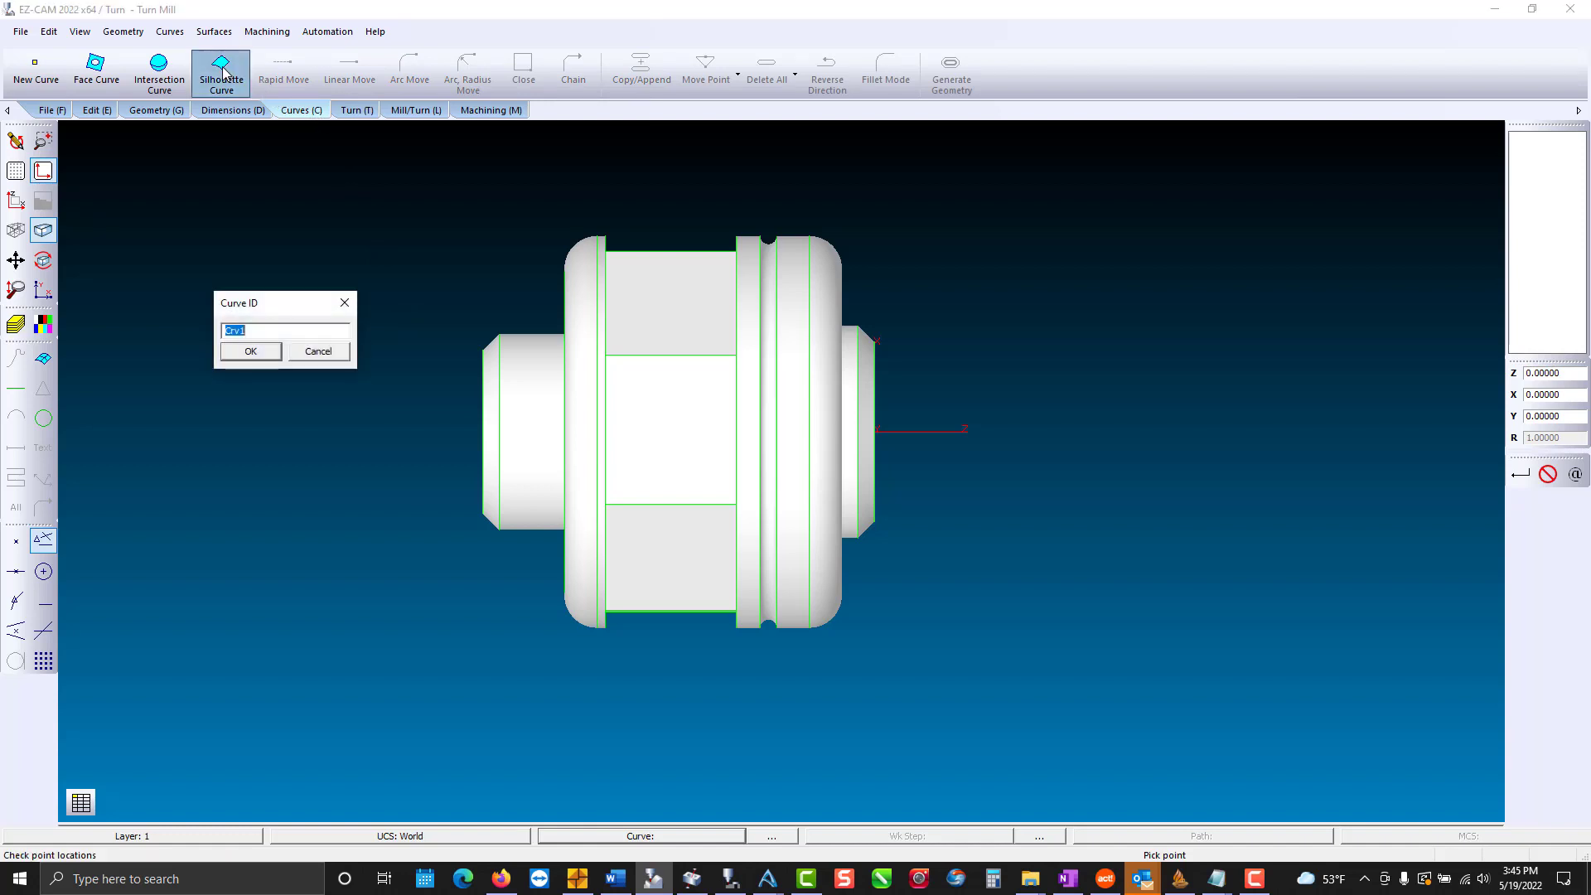
key(Return)
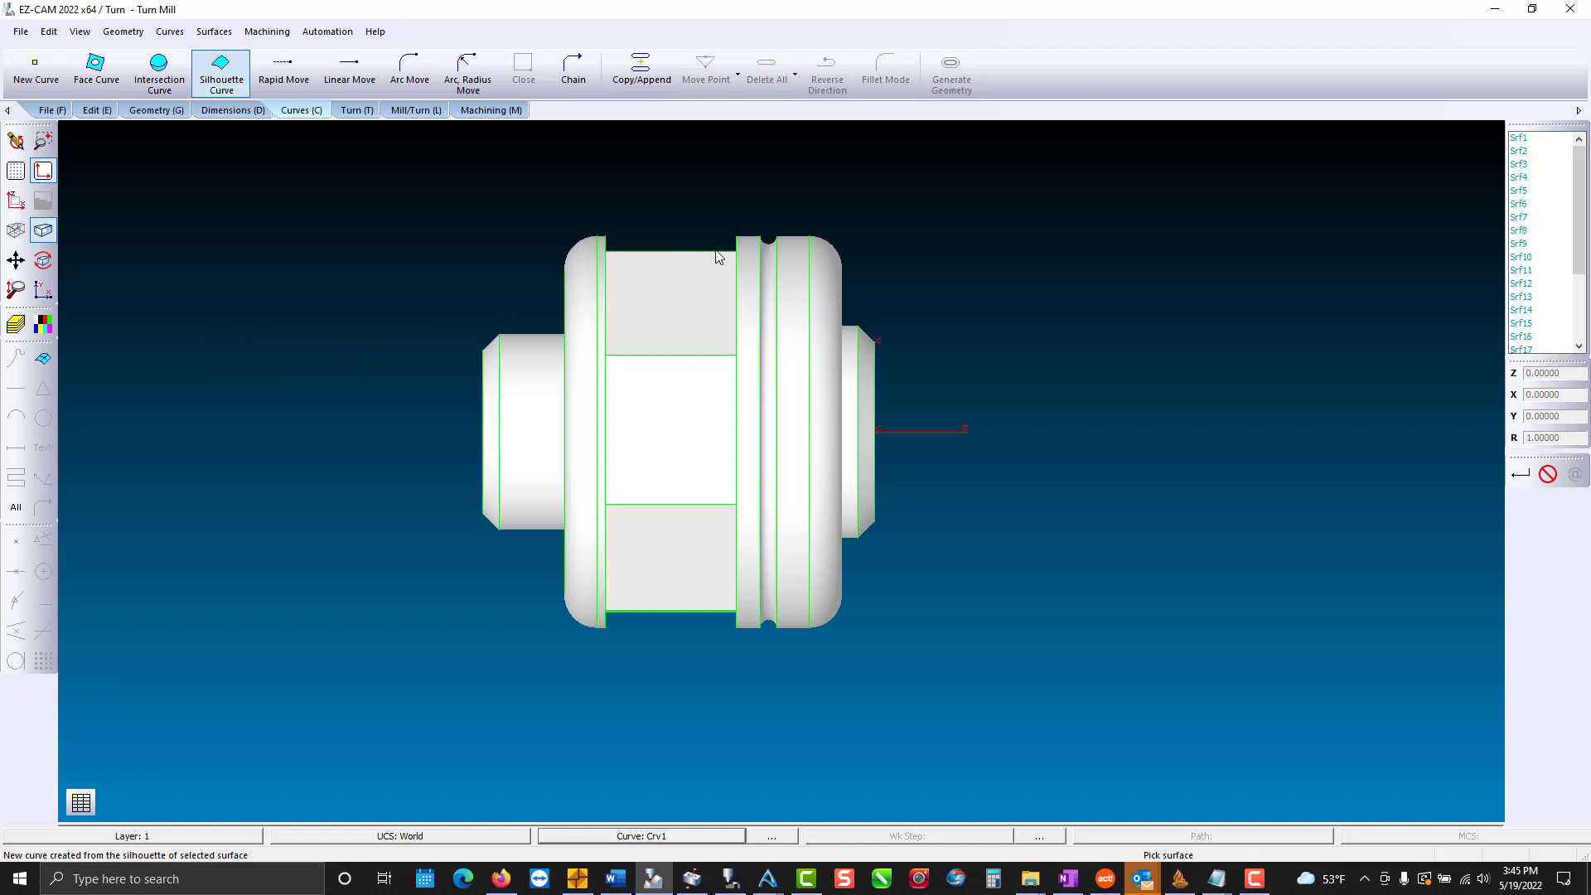
drag(416, 190, 1002, 673)
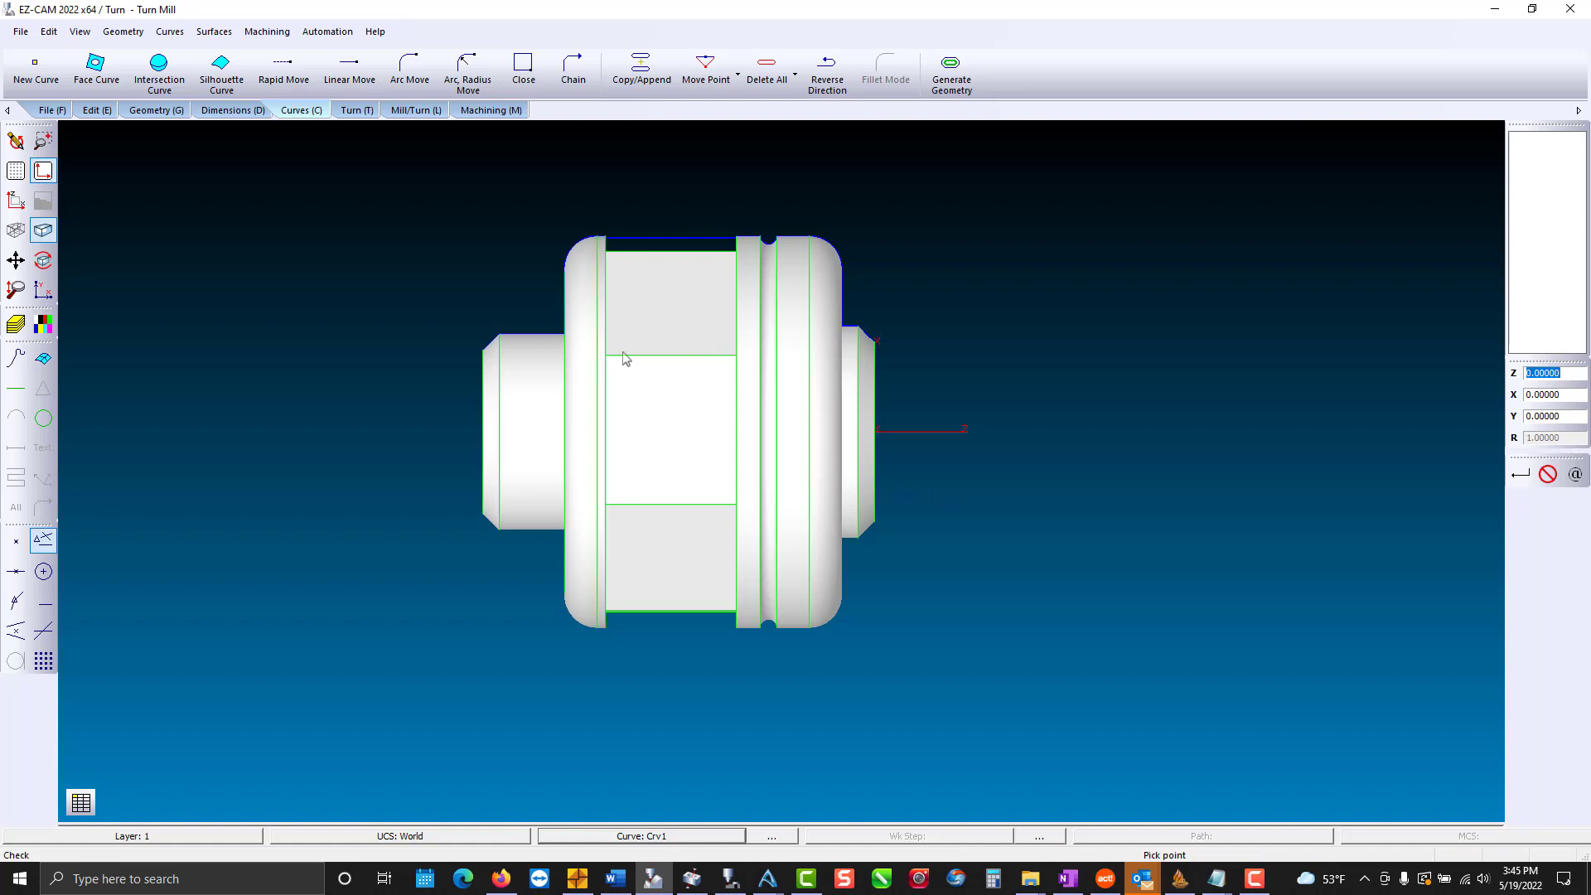
Blank all of the model's surfaces, keeping only the silhouette curve Crv1 displayed.
click(101, 111)
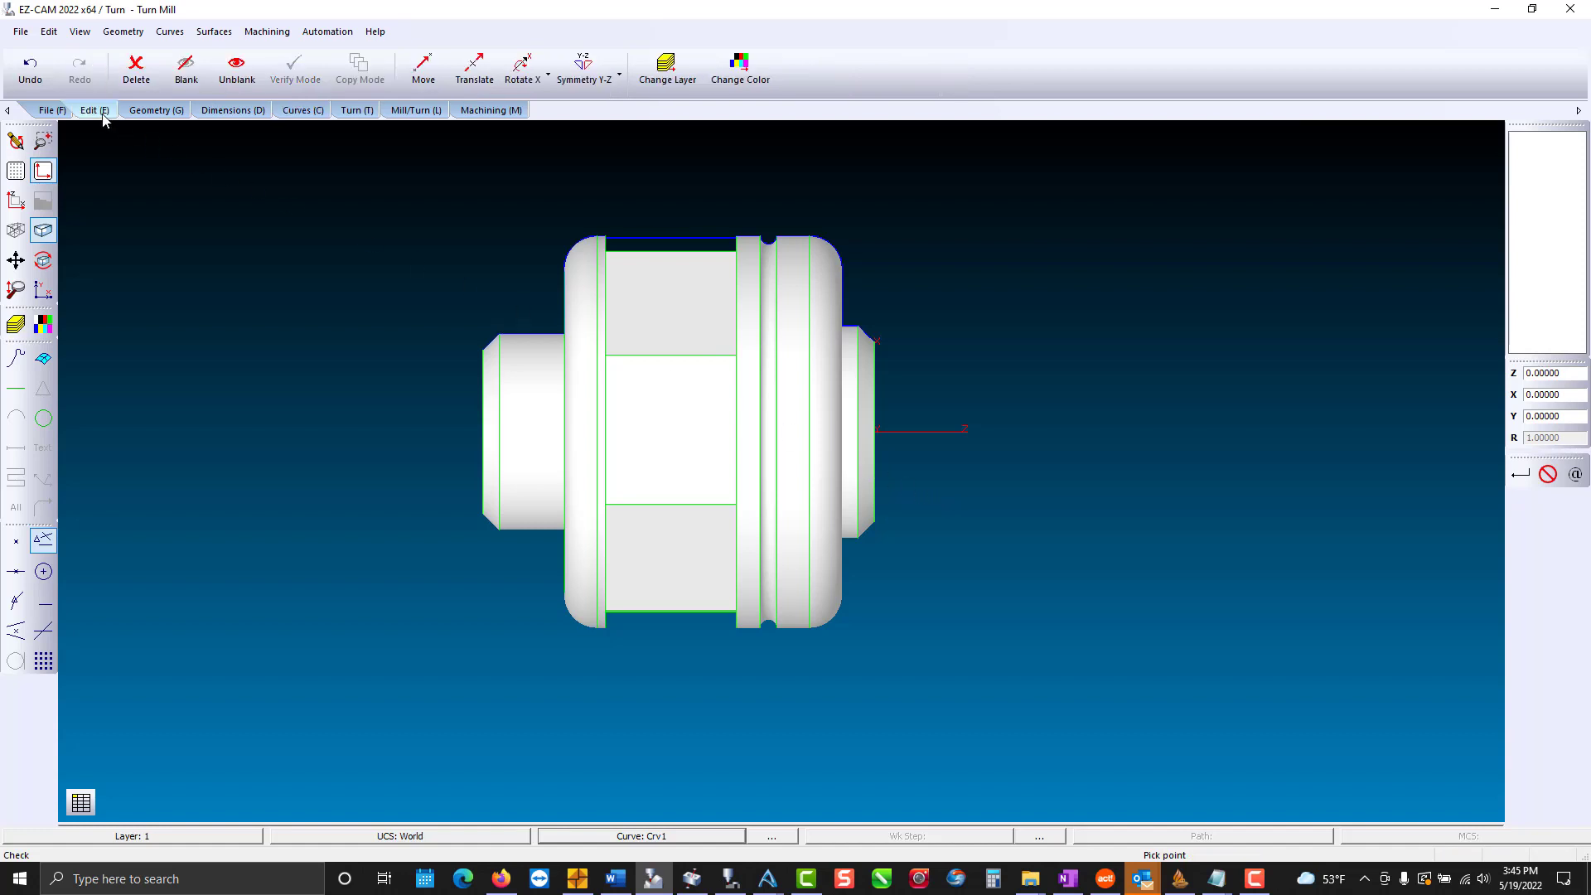
click(180, 80)
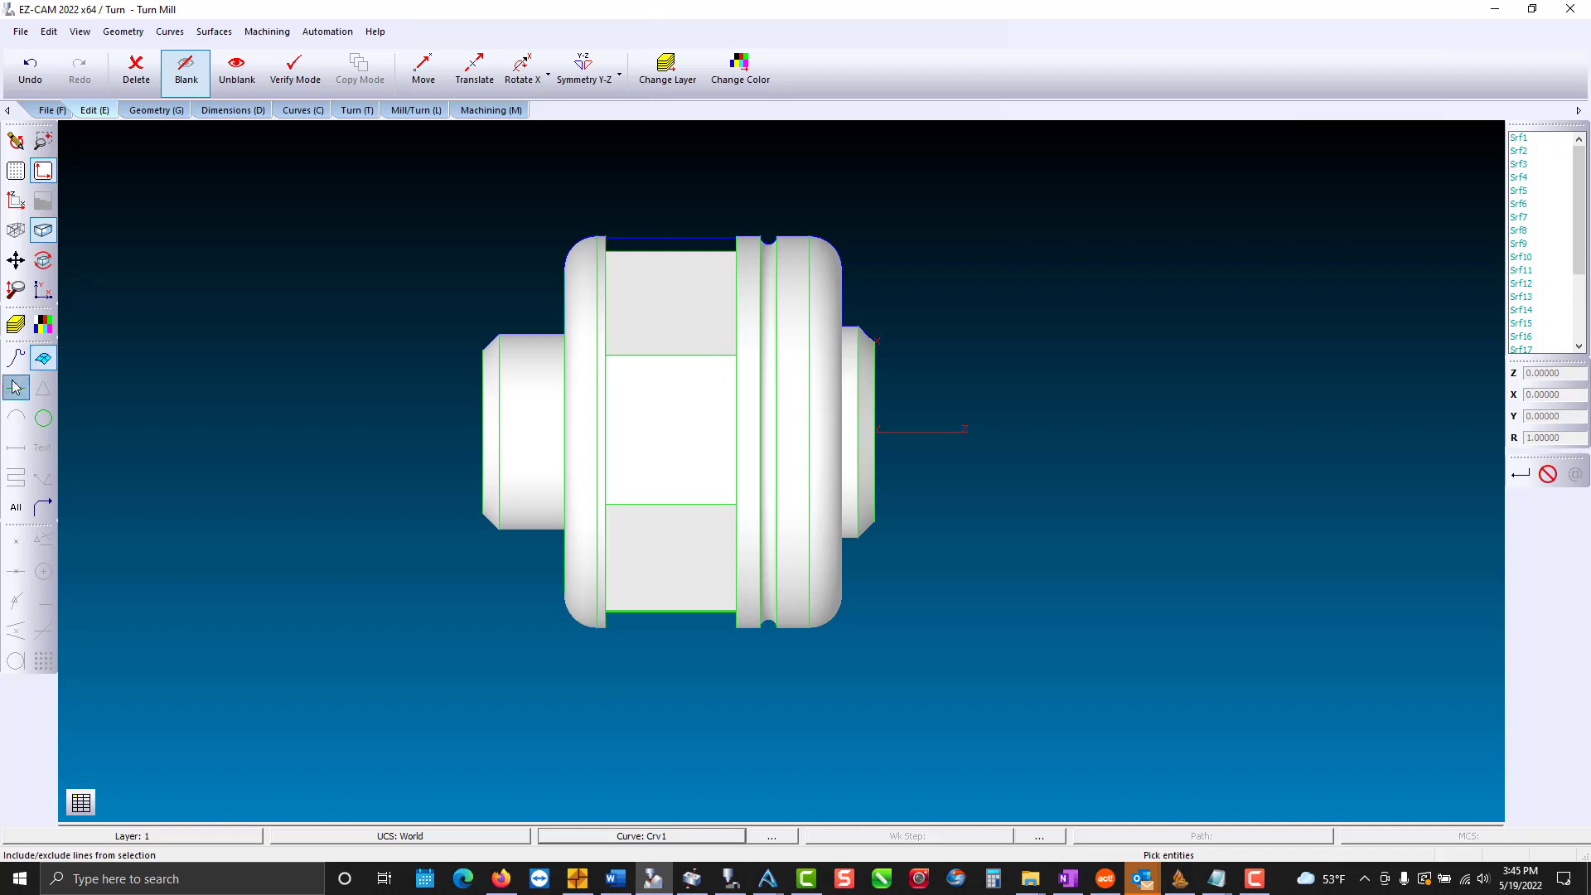
click(16, 506)
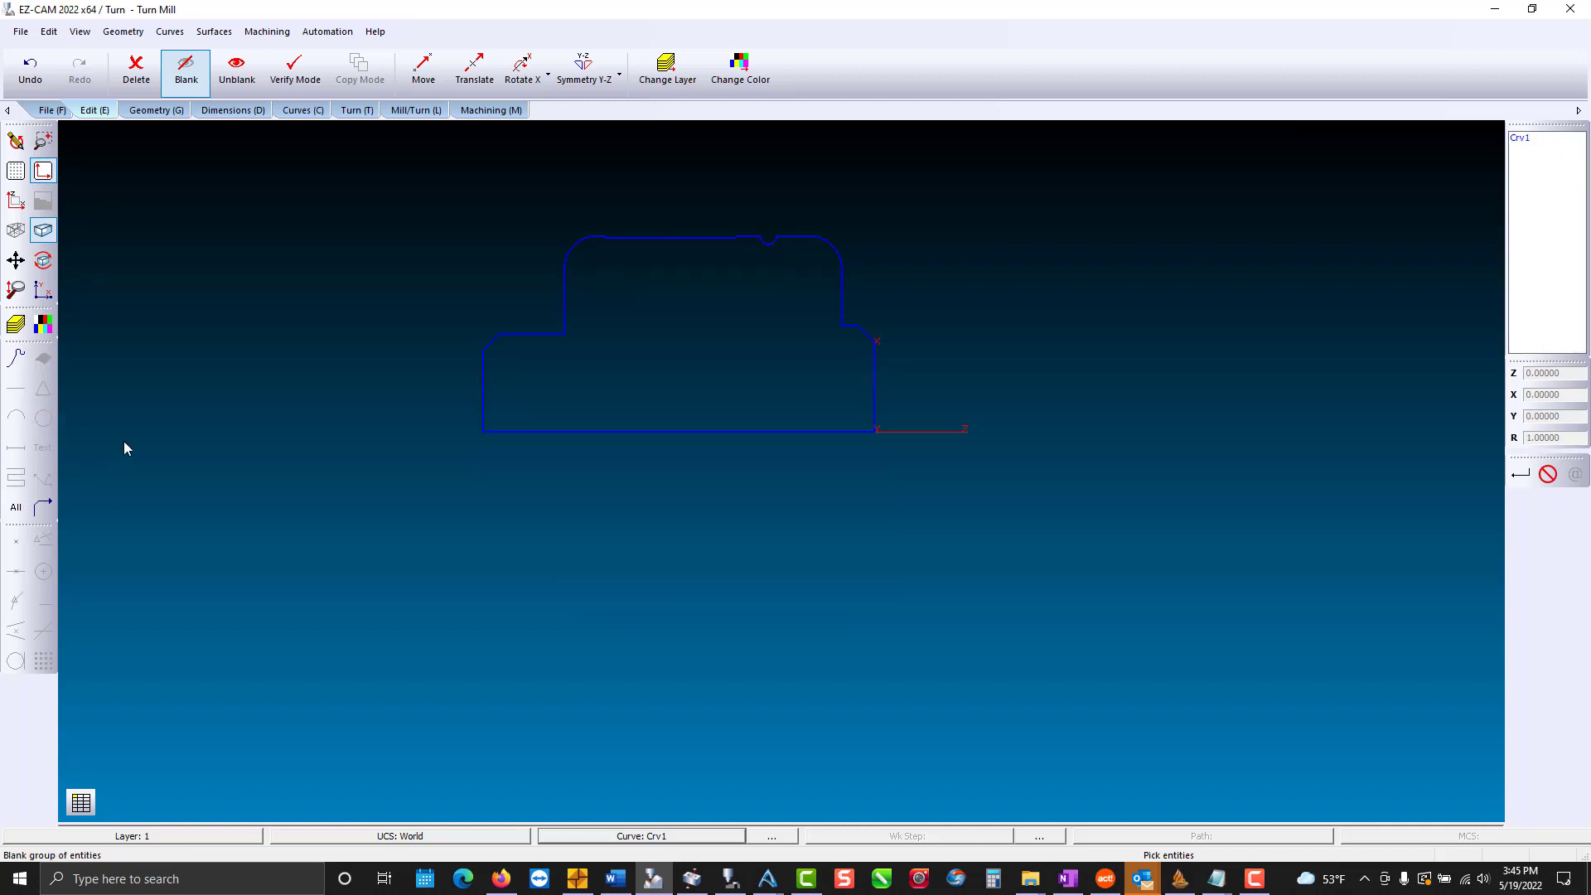
Generate line and arc geometry from Crv1 and delete all of the curve's moves.
click(301, 111)
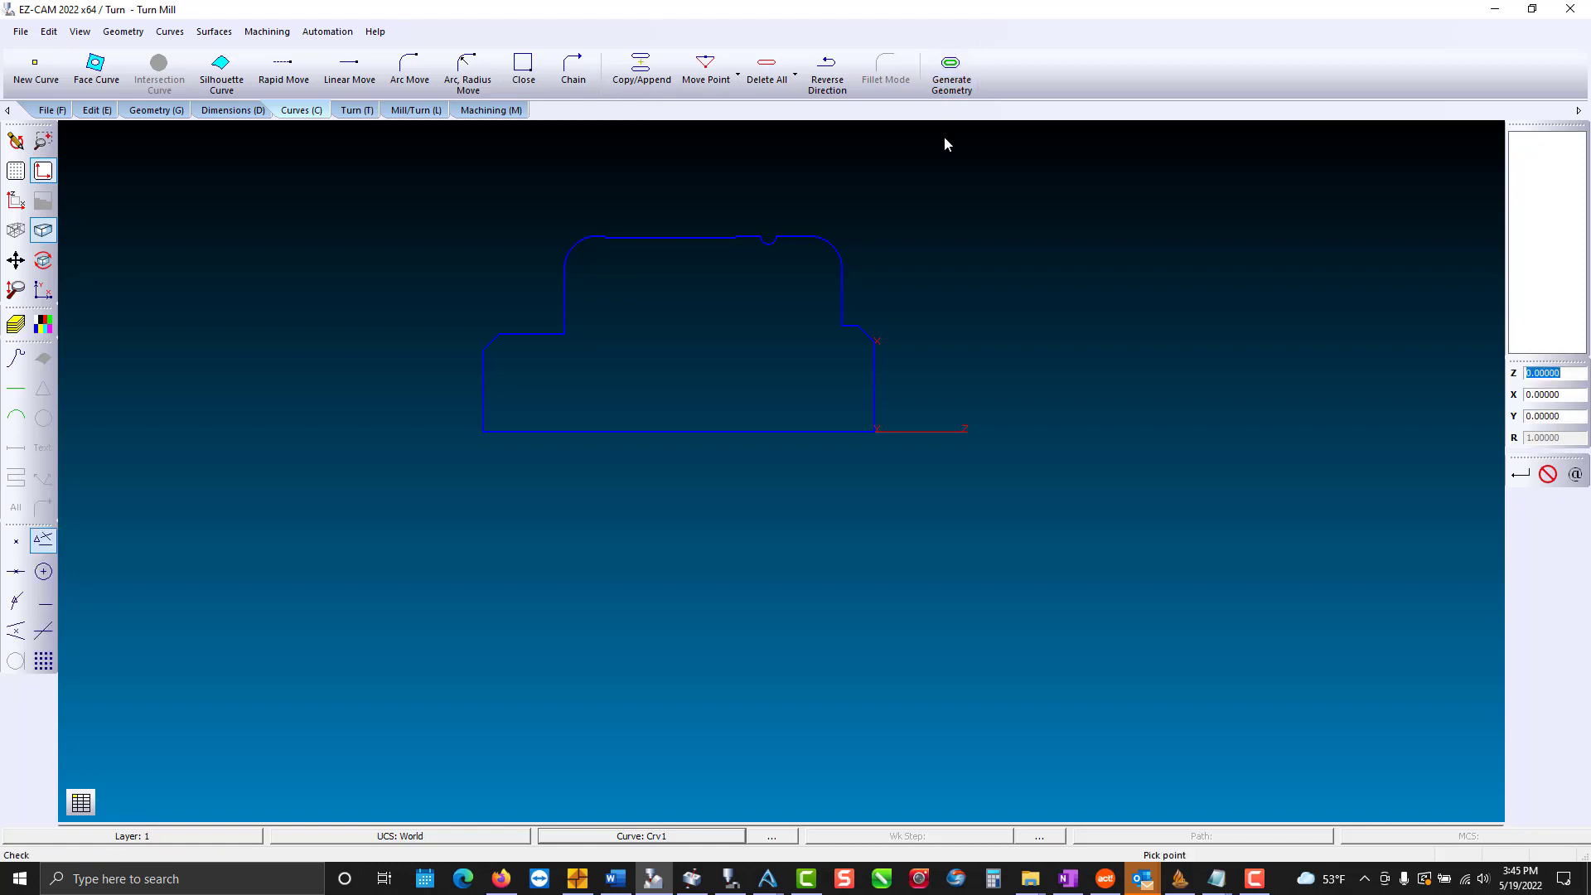
click(770, 73)
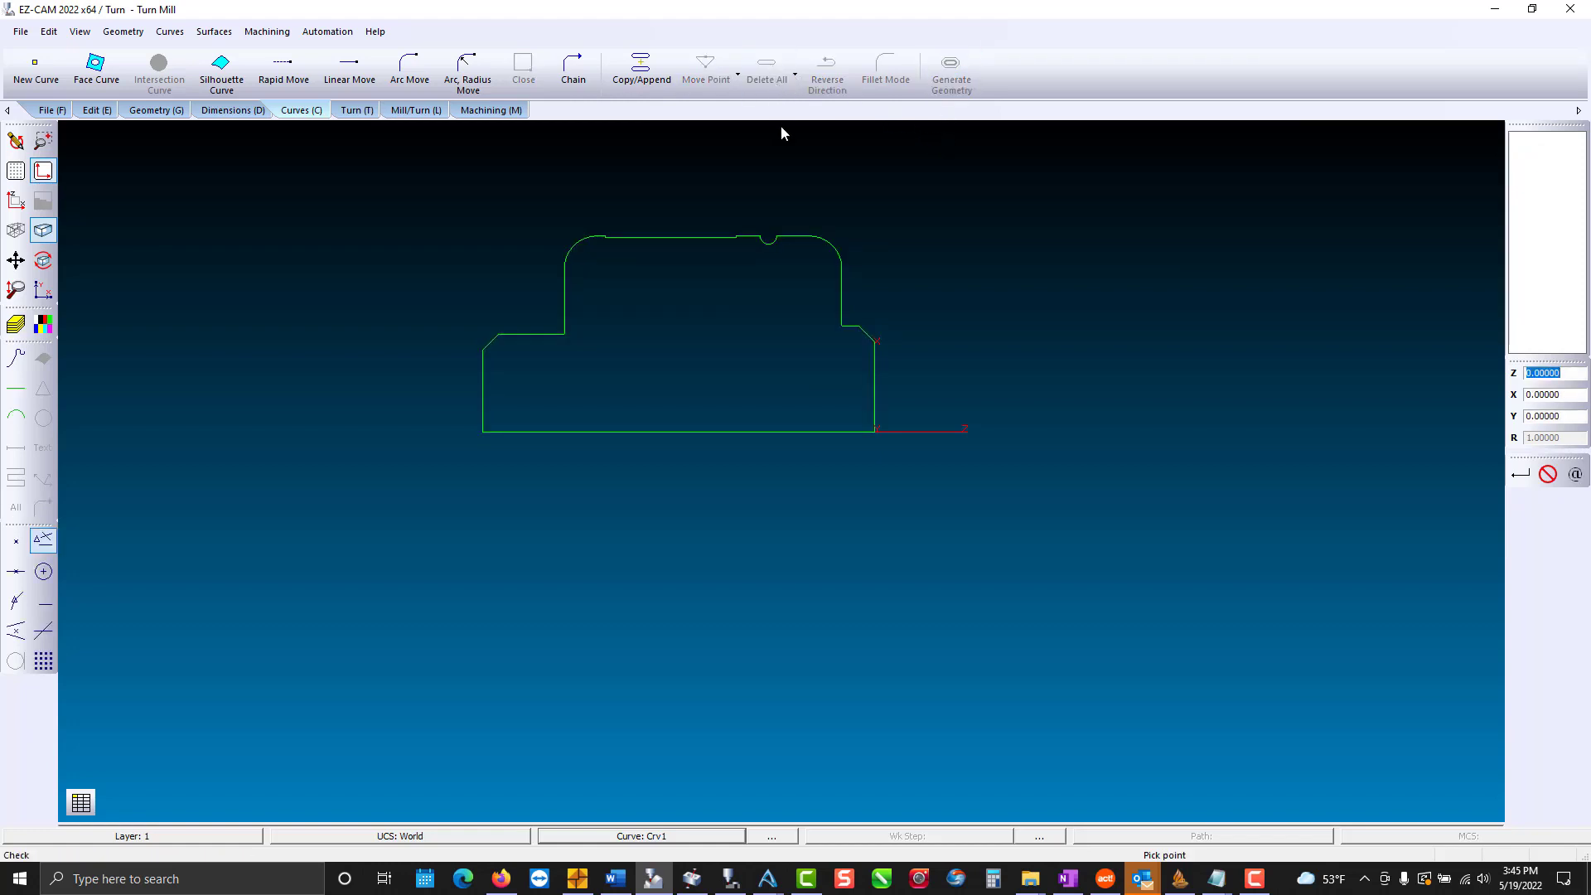
Chain Crv1 along the front profile from the front chamfer through the large corner arc.
scroll(781, 133, up, 1)
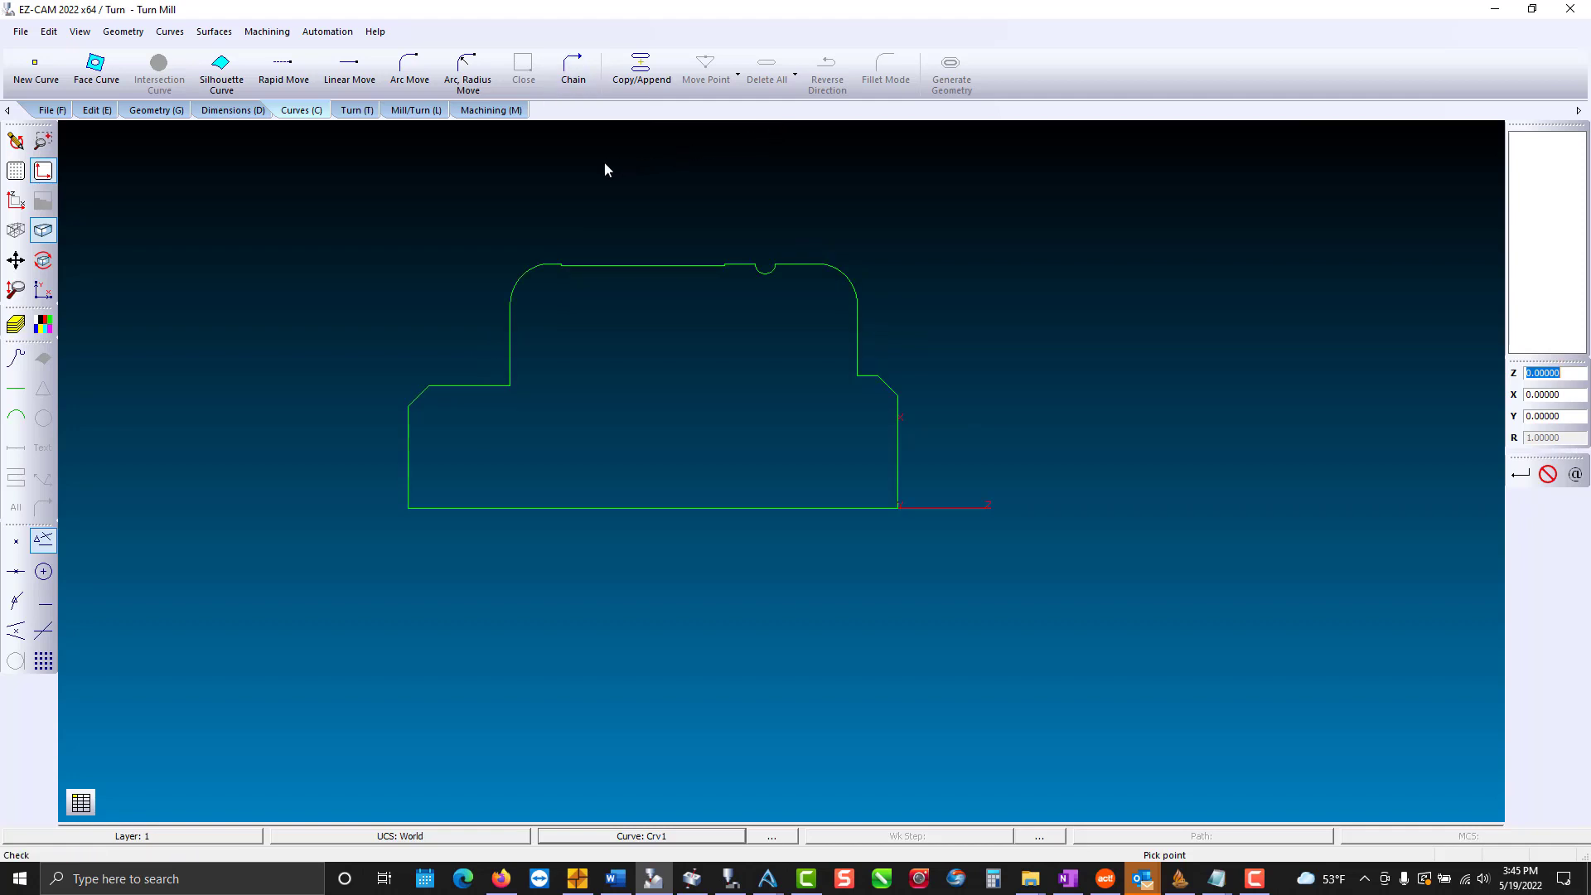
click(574, 73)
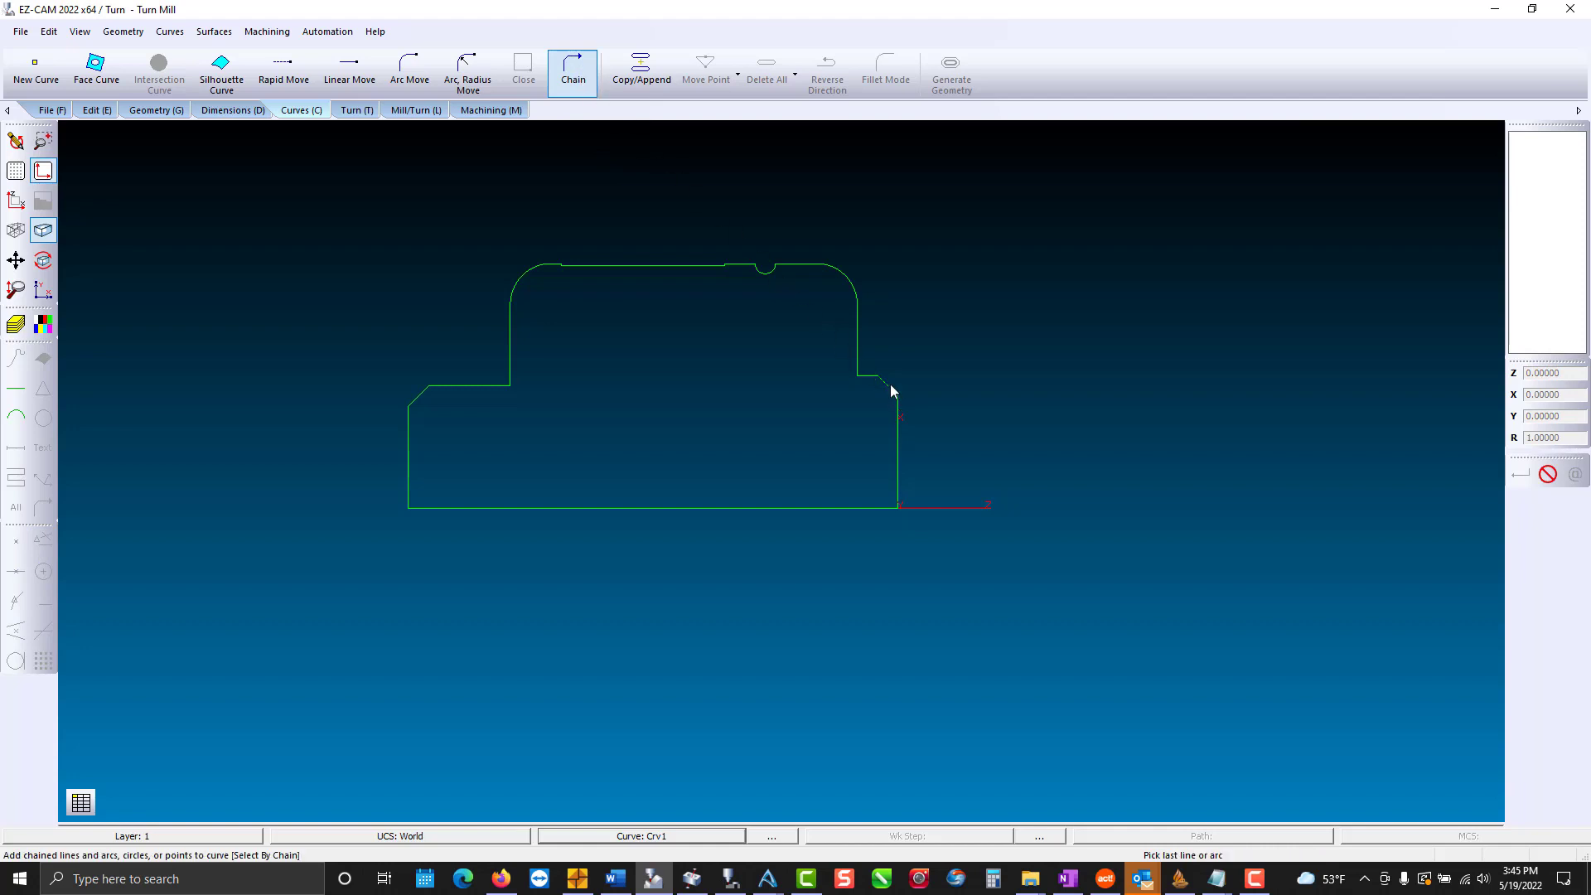
click(818, 267)
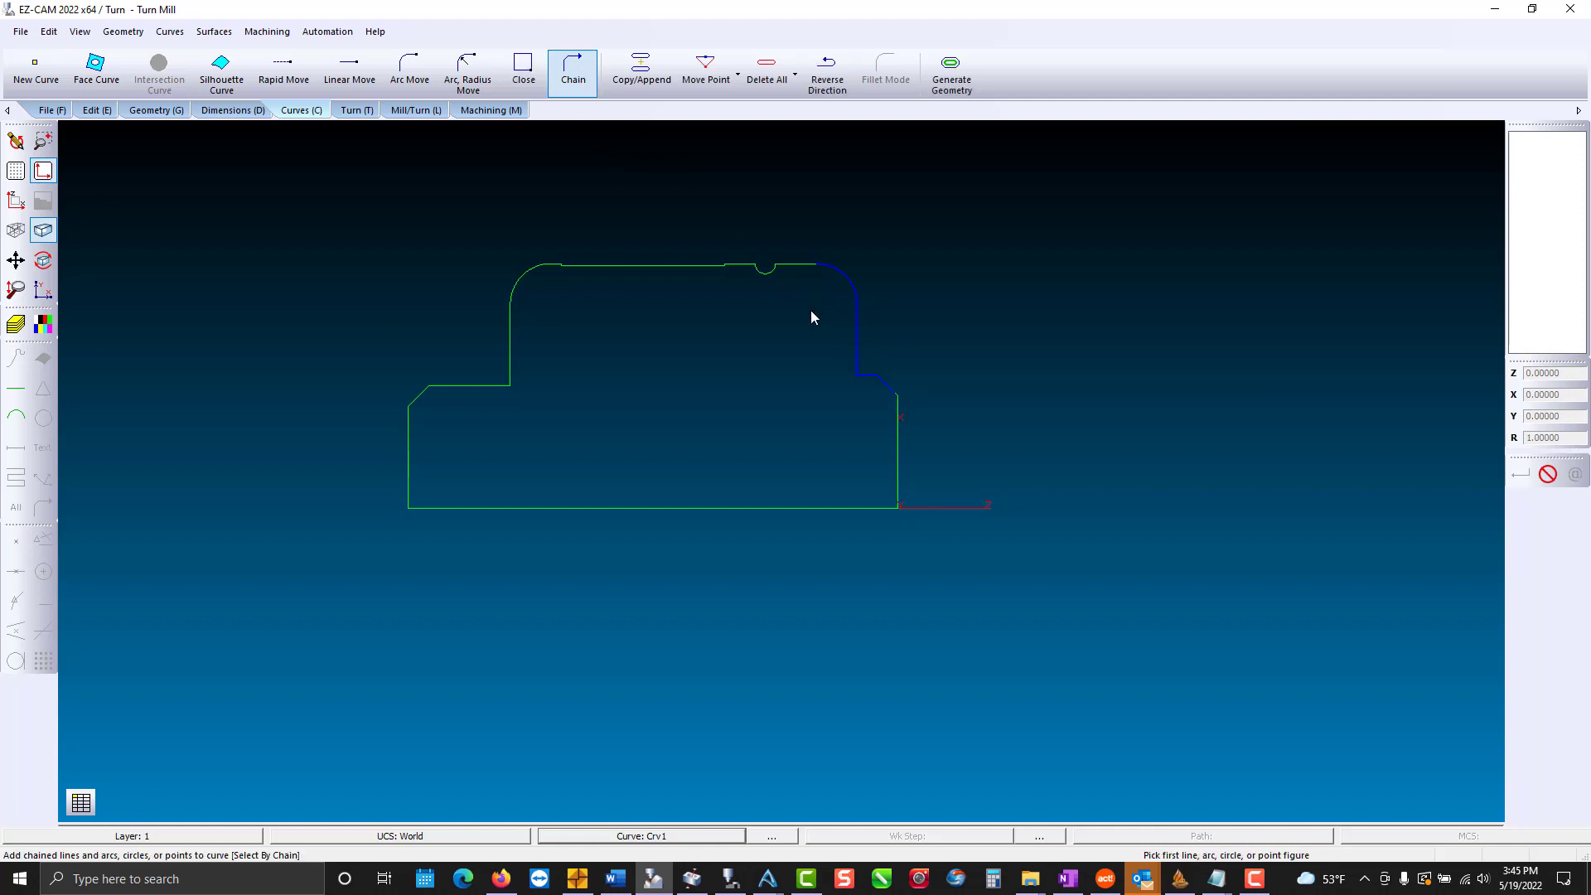
Add a Turn work step named Turn1 using the R0.008-35-3 VNMG tool as tool number 1.
click(356, 111)
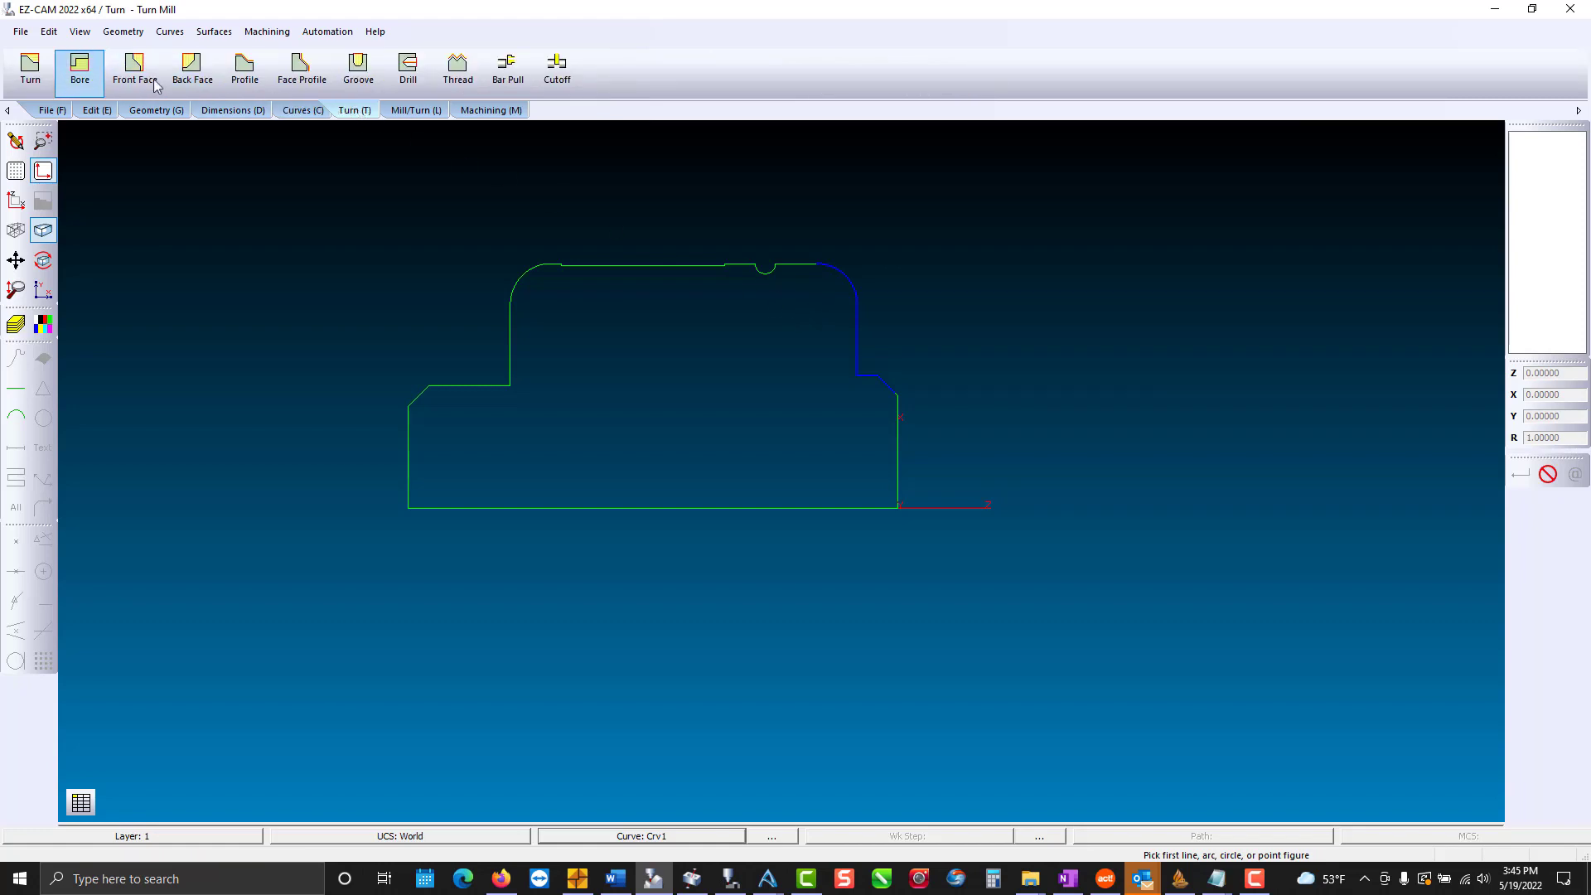
click(33, 68)
key(Return)
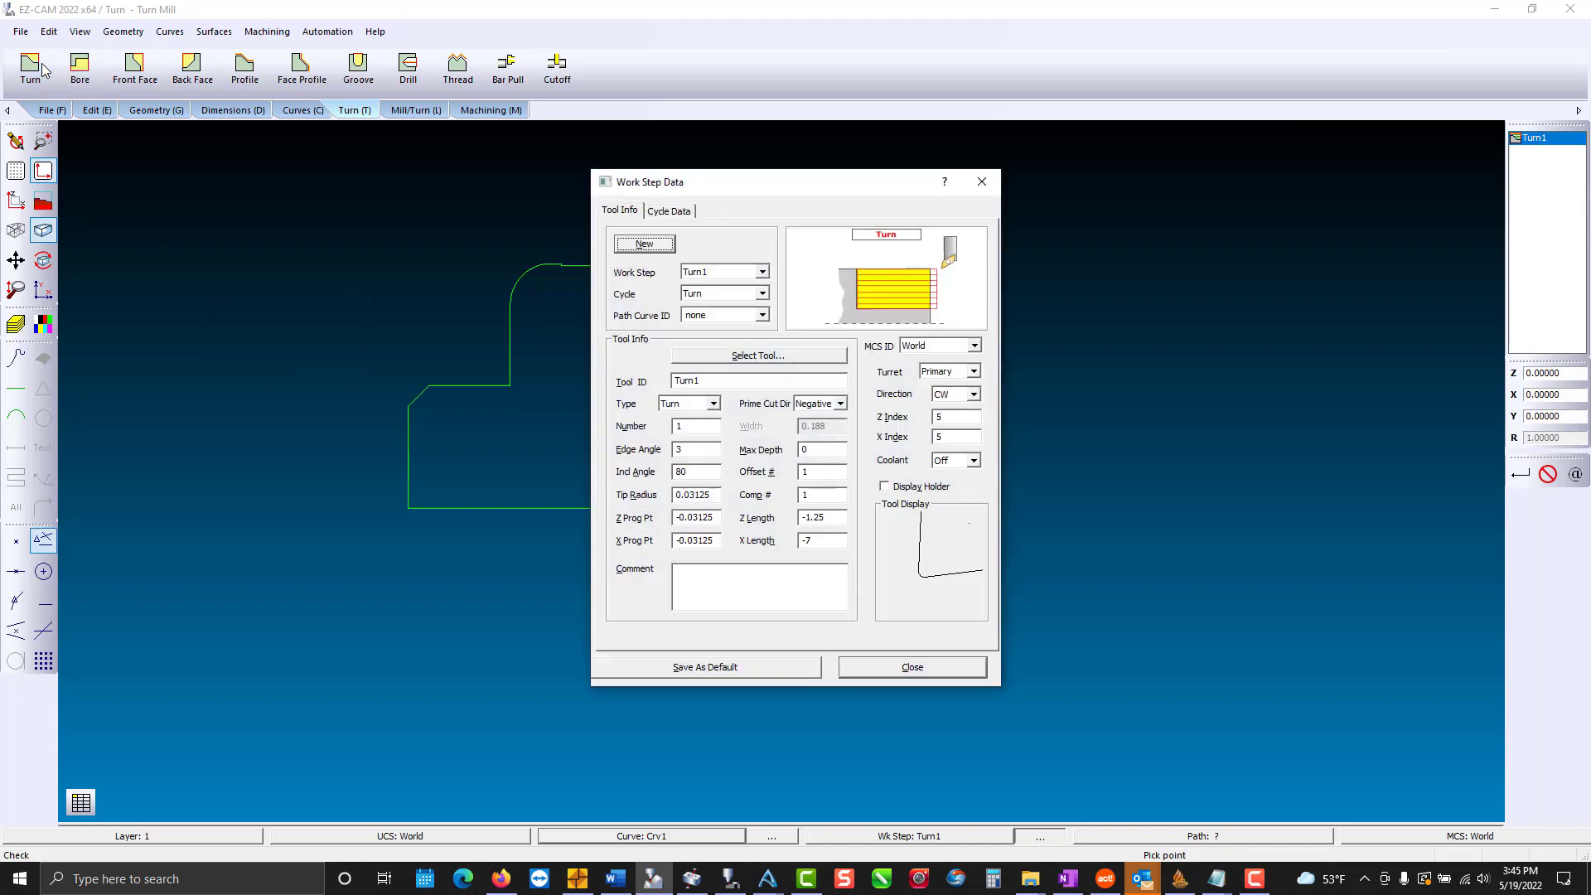
click(748, 356)
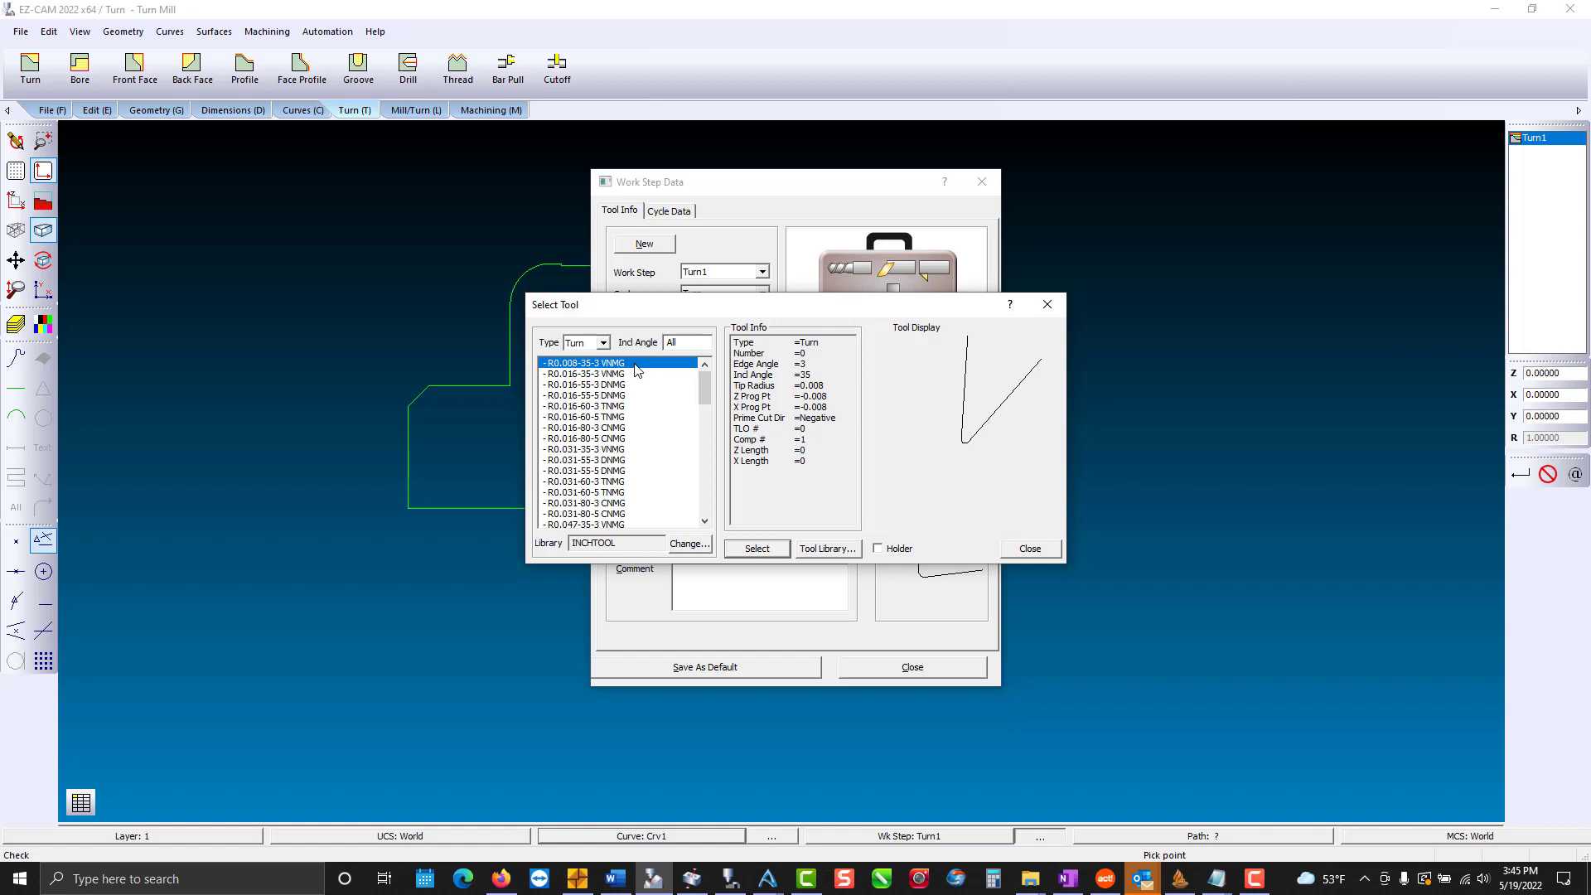
double_click(638, 365)
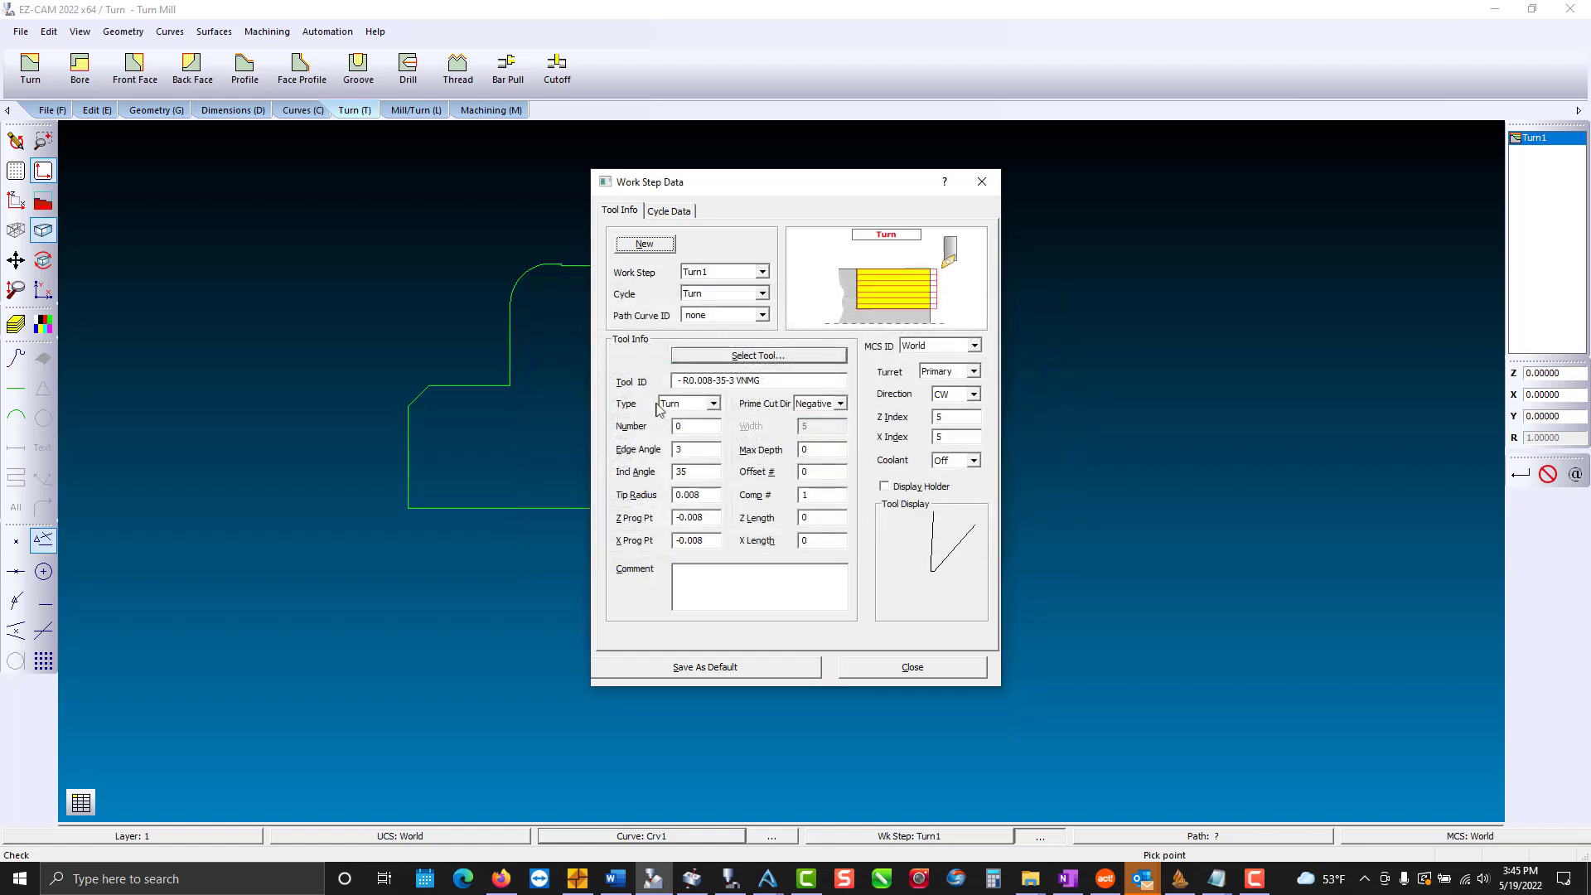
click(696, 424)
text(1)
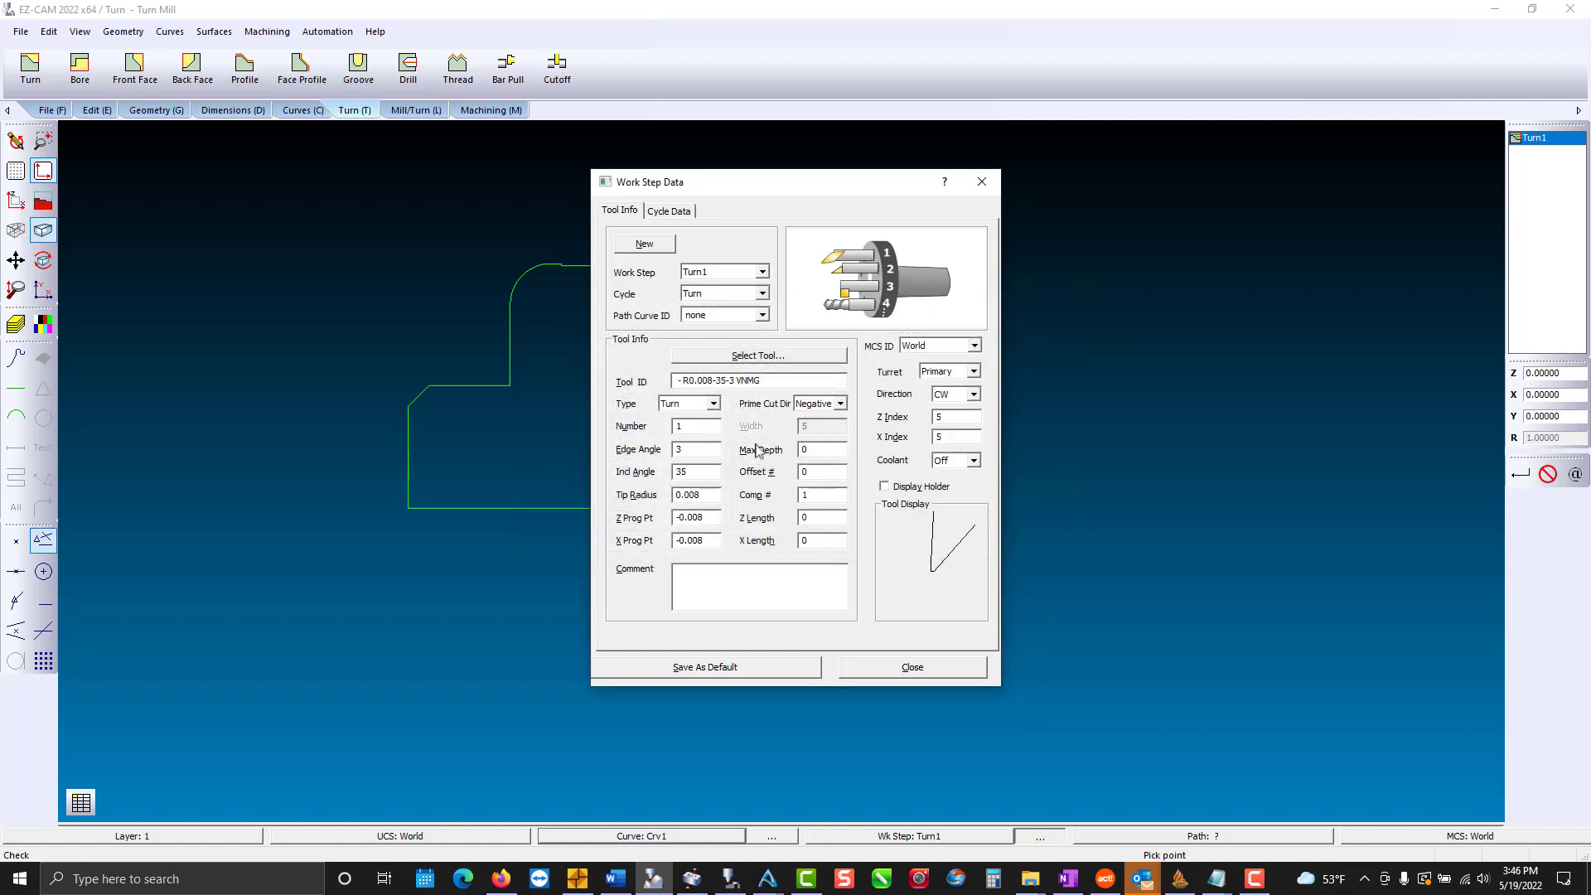
click(817, 468)
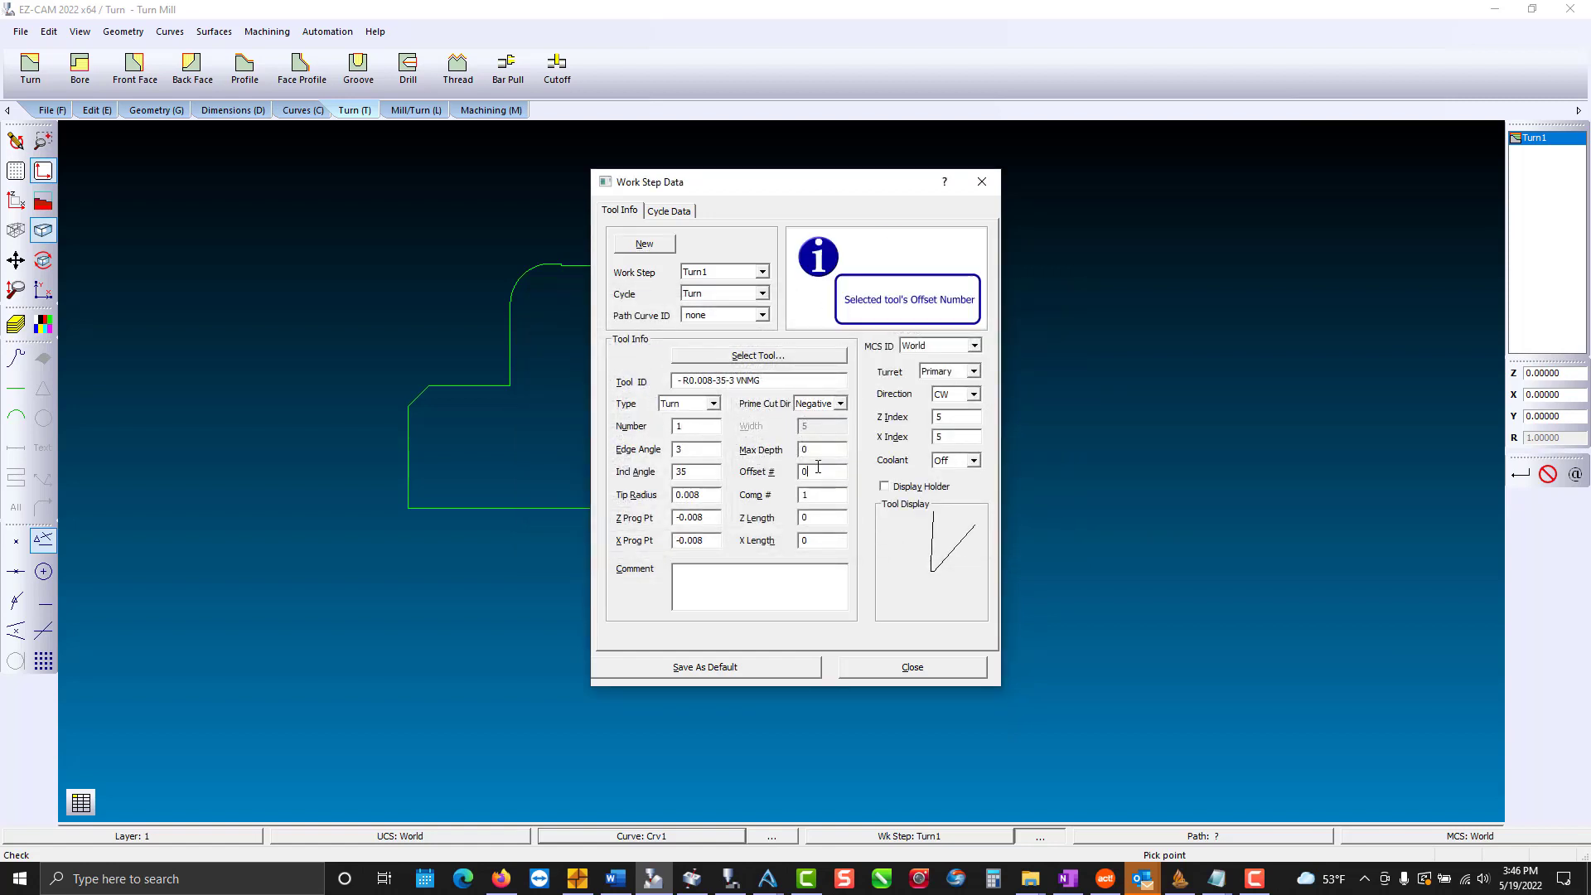
Set the Turn1 cycle's Z and X finish allowances to 0.01 and assign Crv1 as its path.
click(670, 210)
click(710, 385)
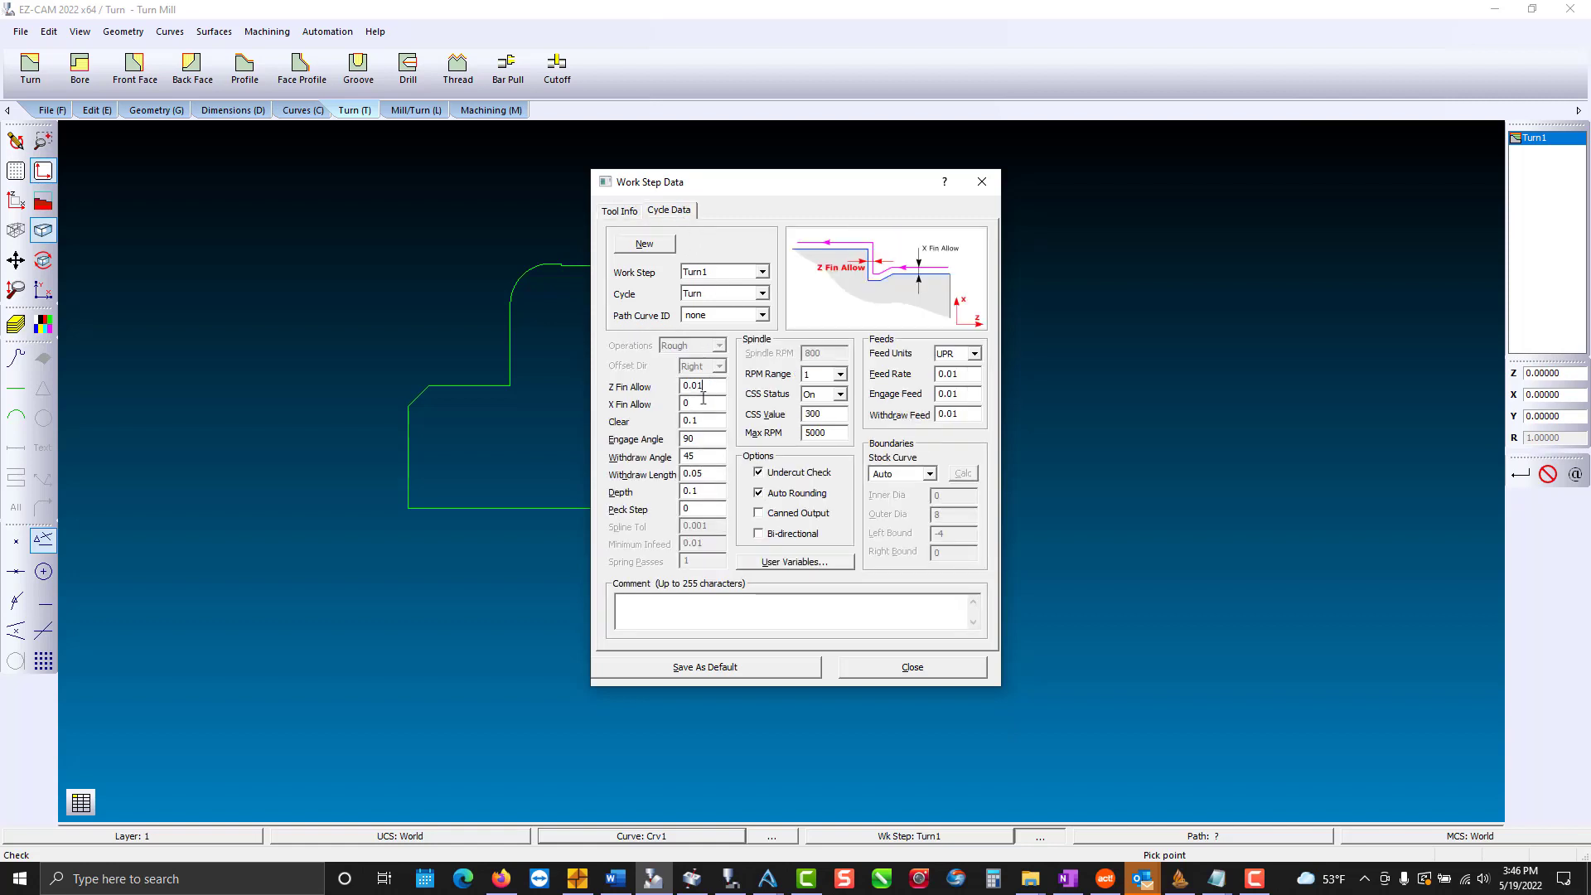
click(703, 399)
double_click(710, 456)
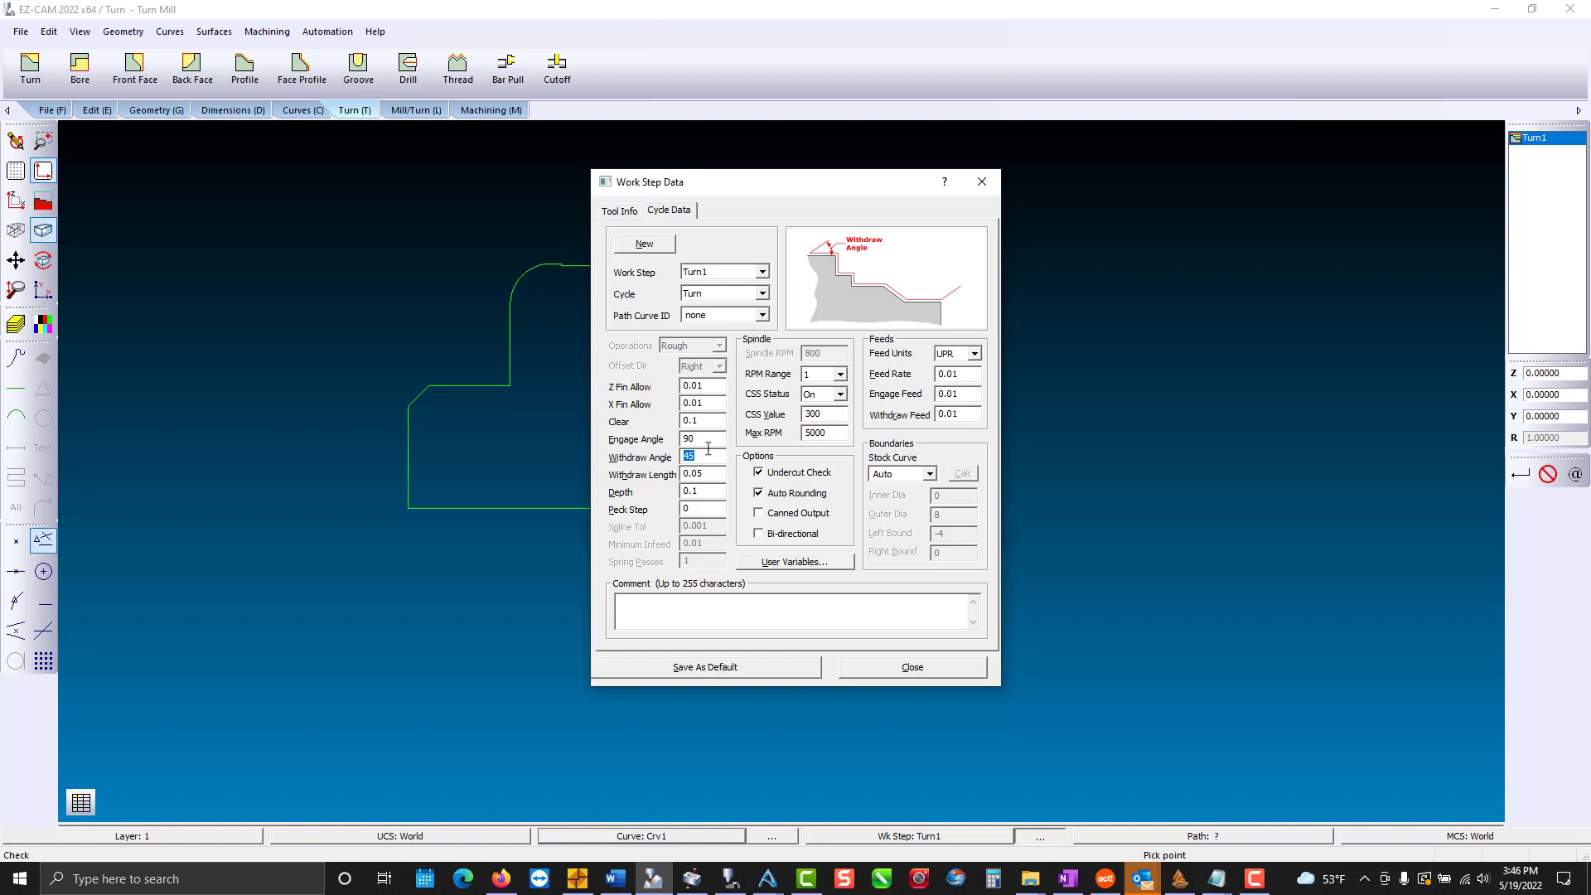
click(704, 436)
click(872, 663)
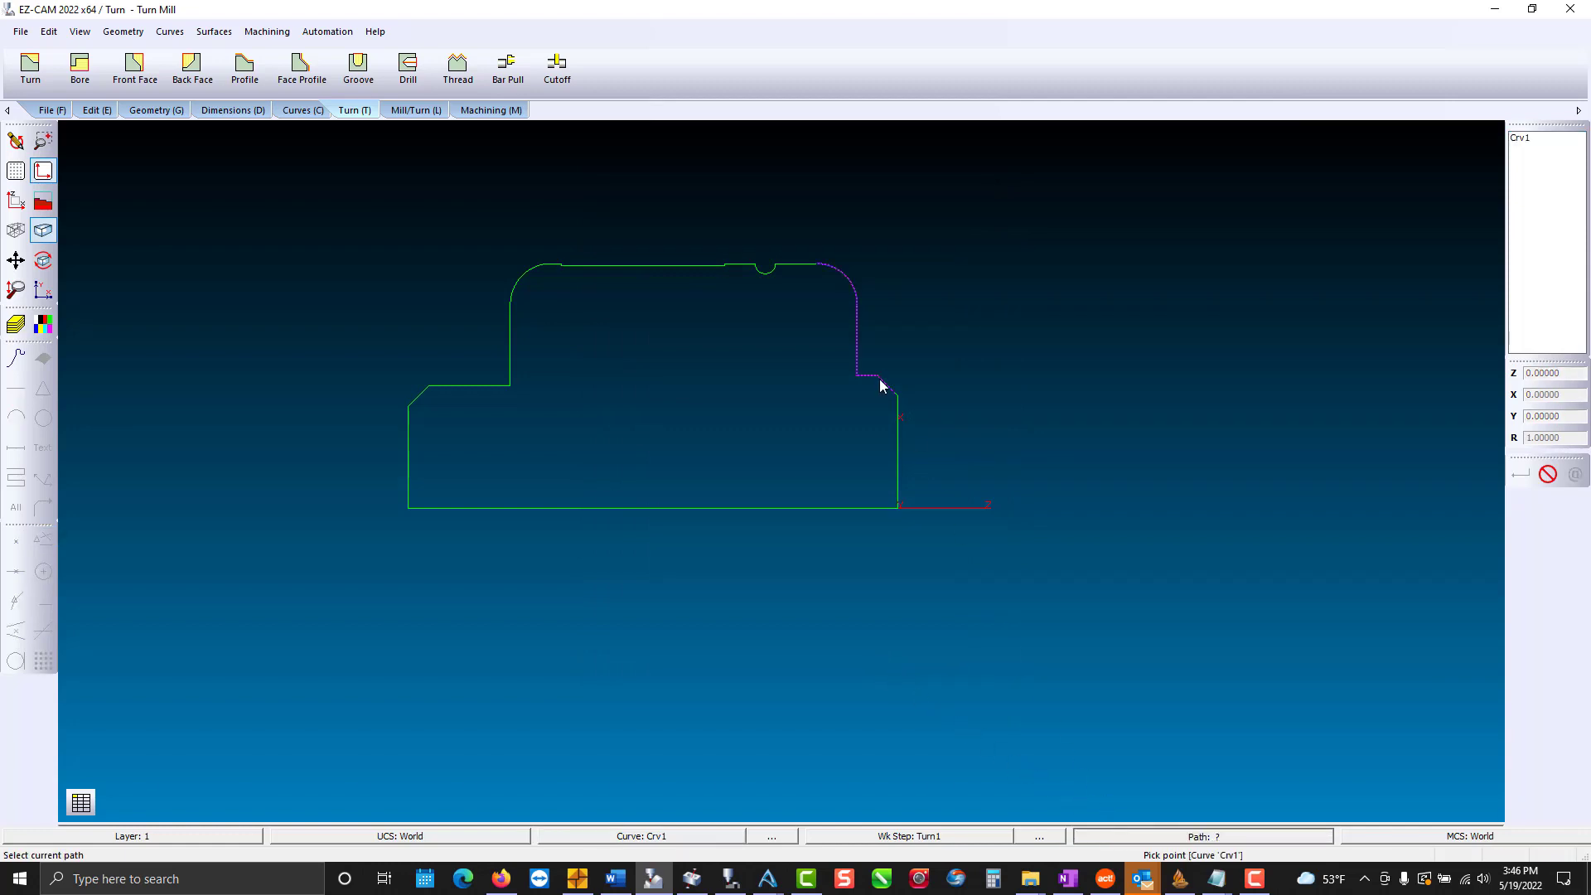
Verify the Turn1 toolpath and run a 3D cutting preview, inspecting the turned shape in the Z-X view.
click(488, 111)
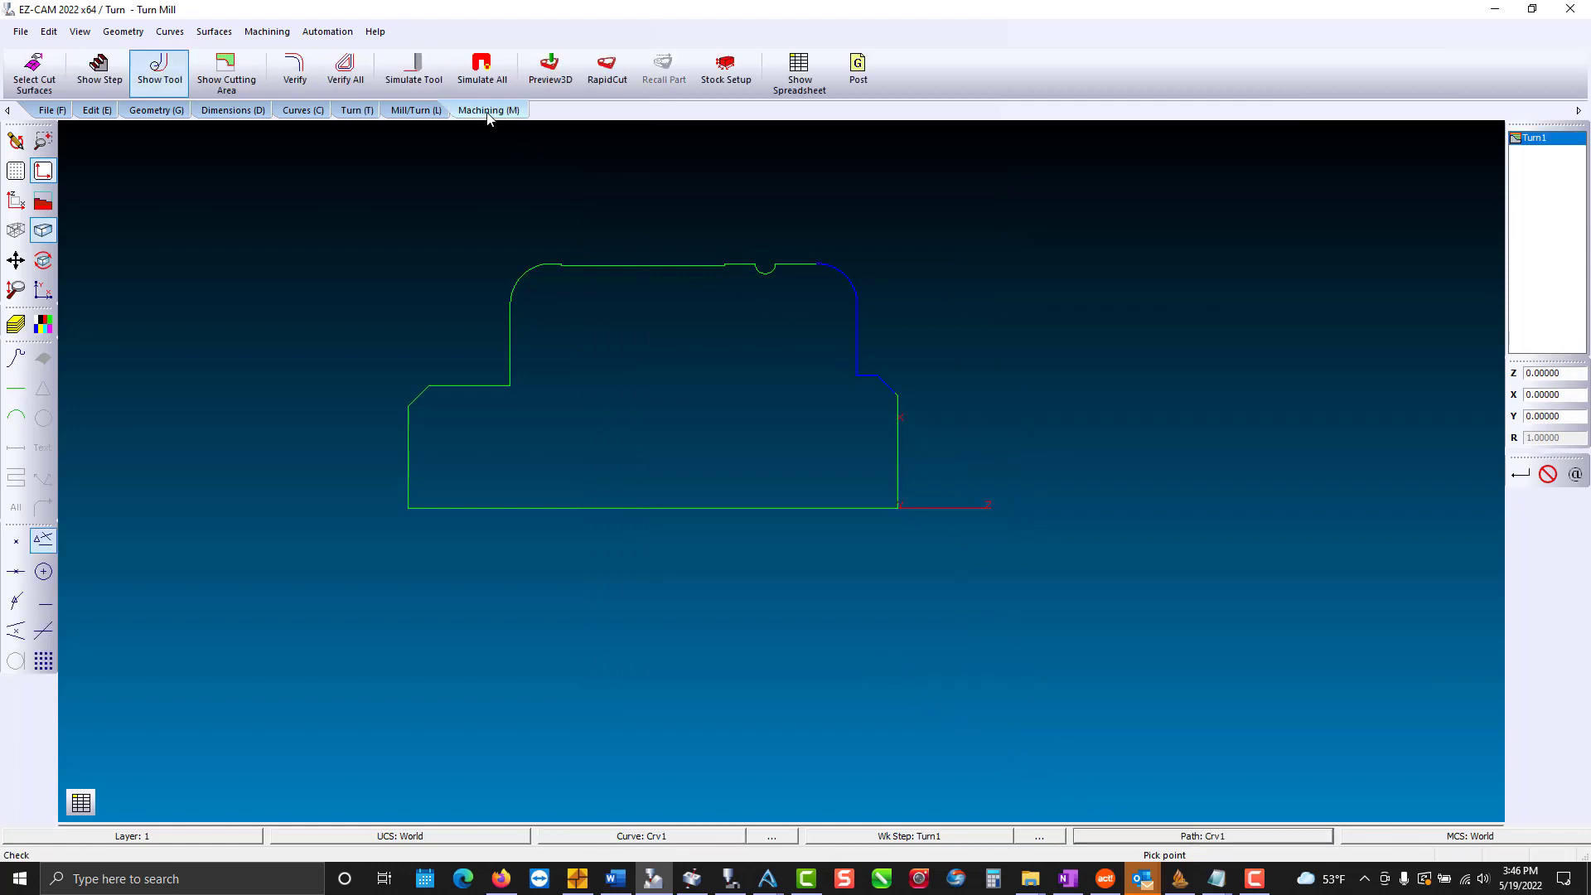
click(300, 77)
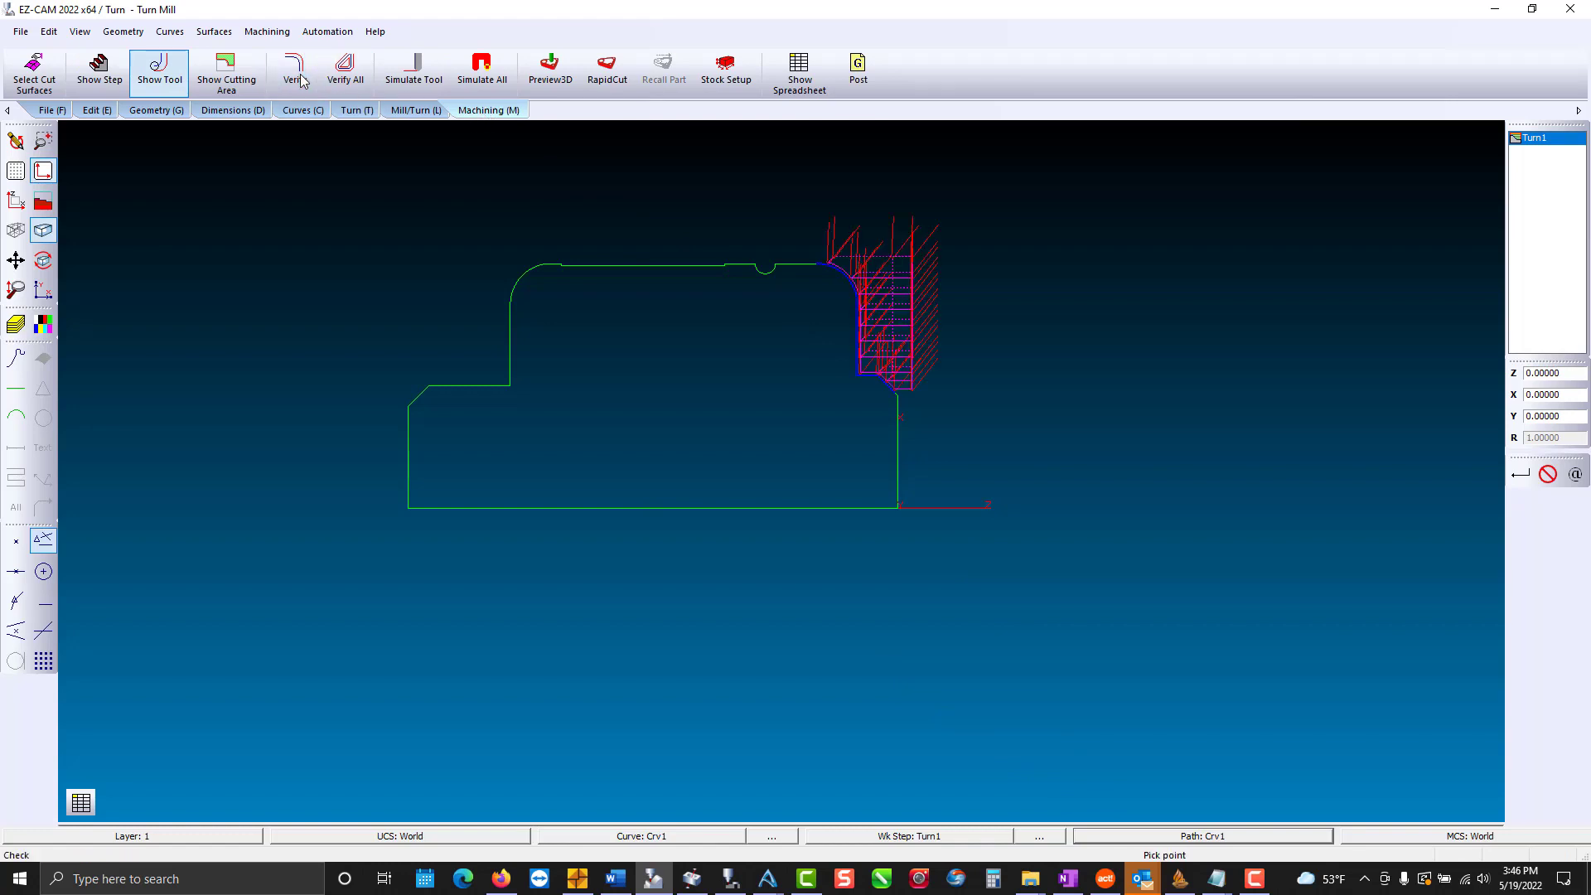
click(552, 68)
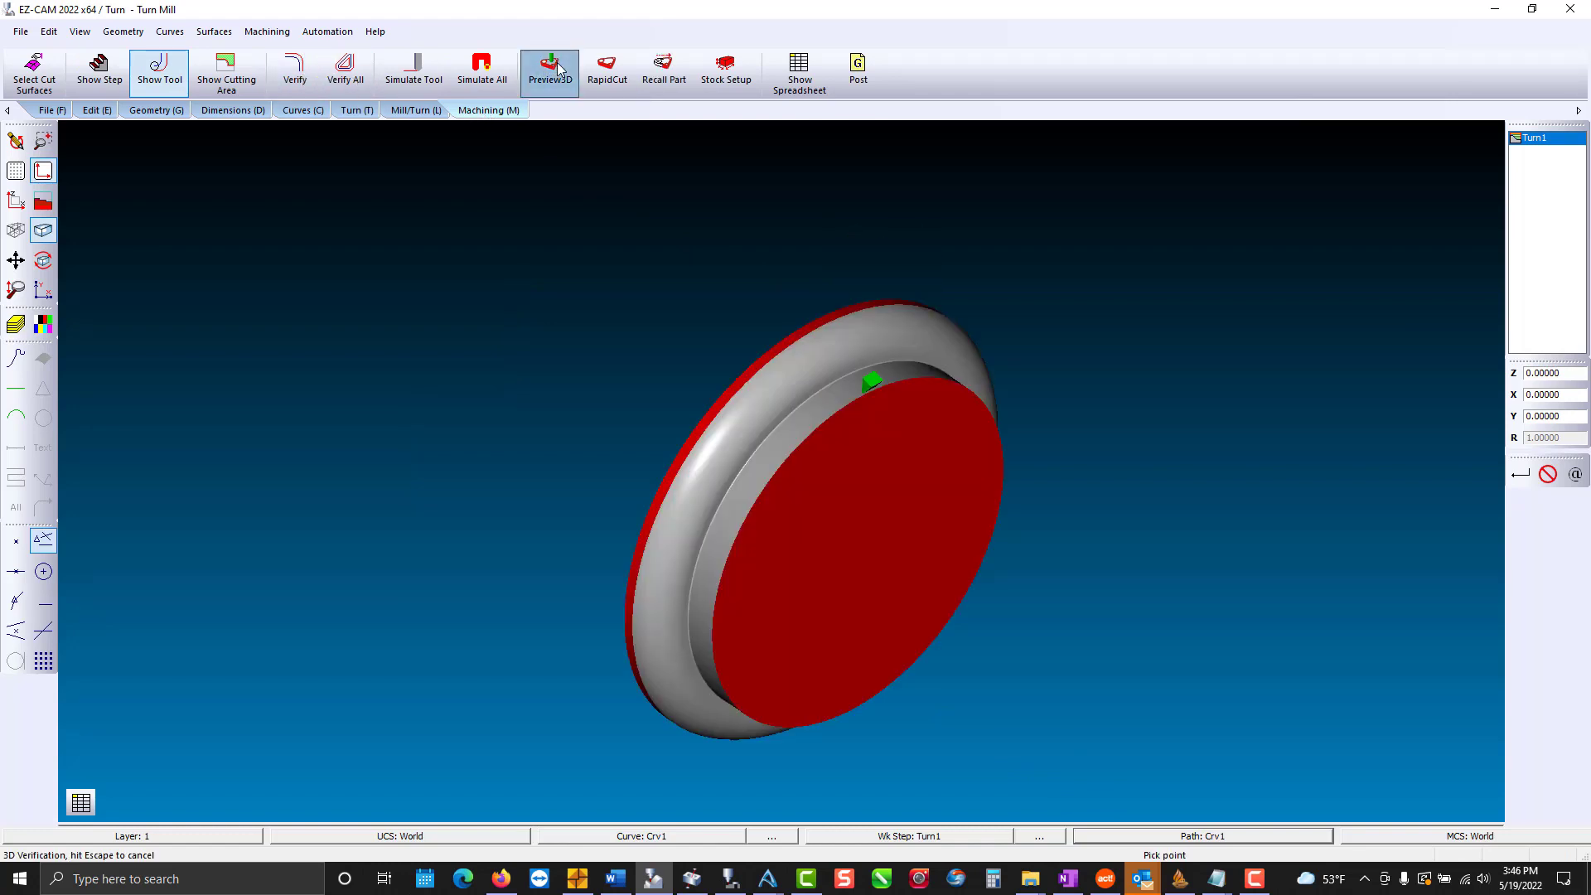
click(16, 203)
scroll(15, 201, up, 6)
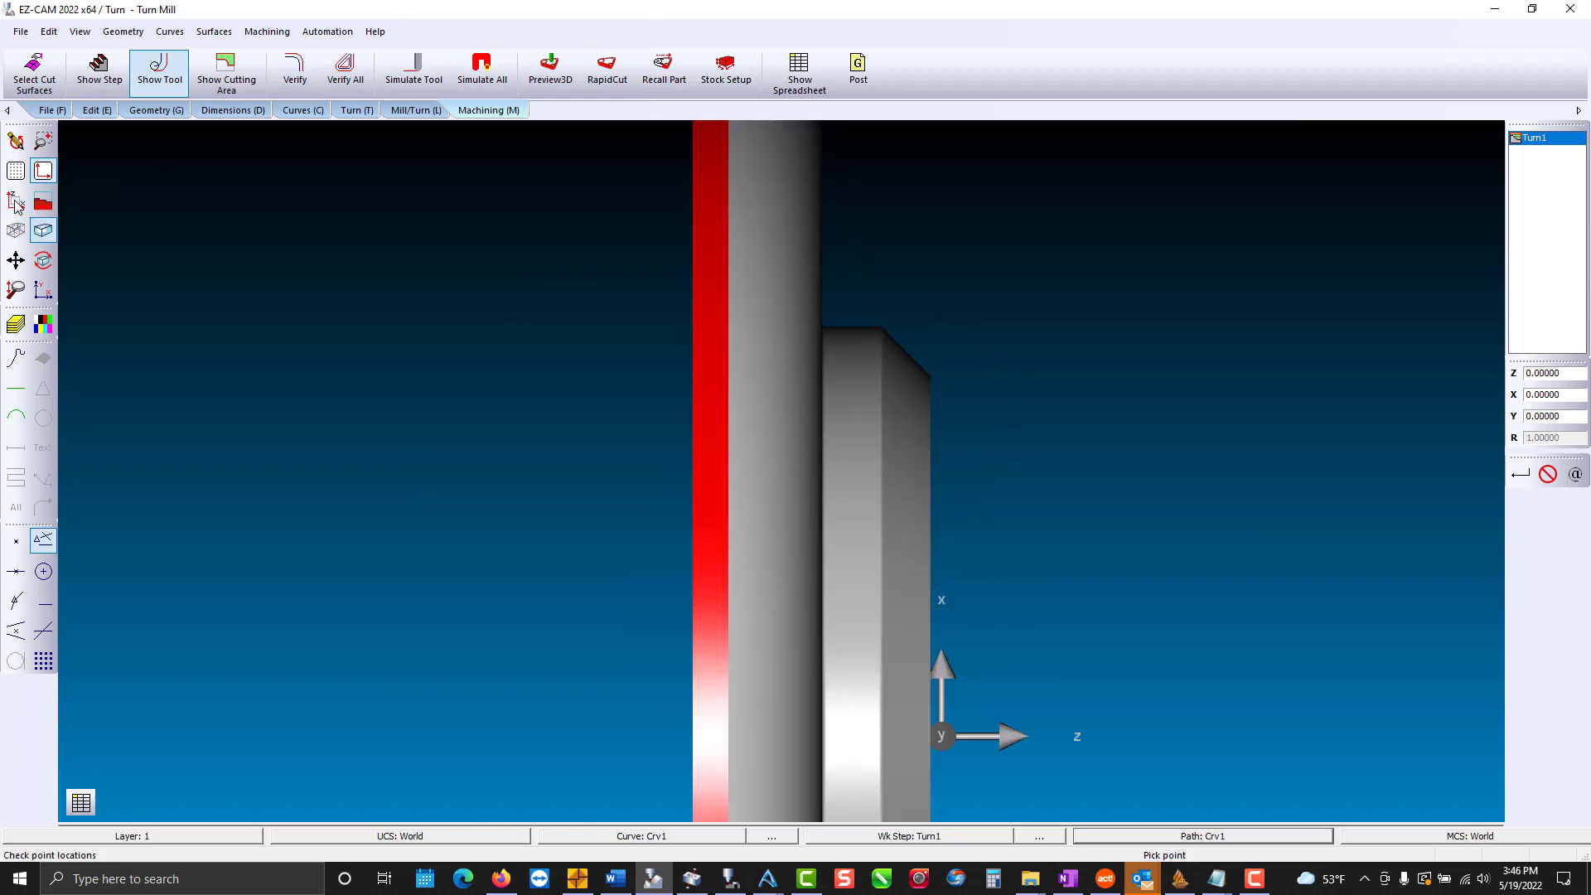
scroll(565, 271, down, 1)
scroll(896, 310, down, 5)
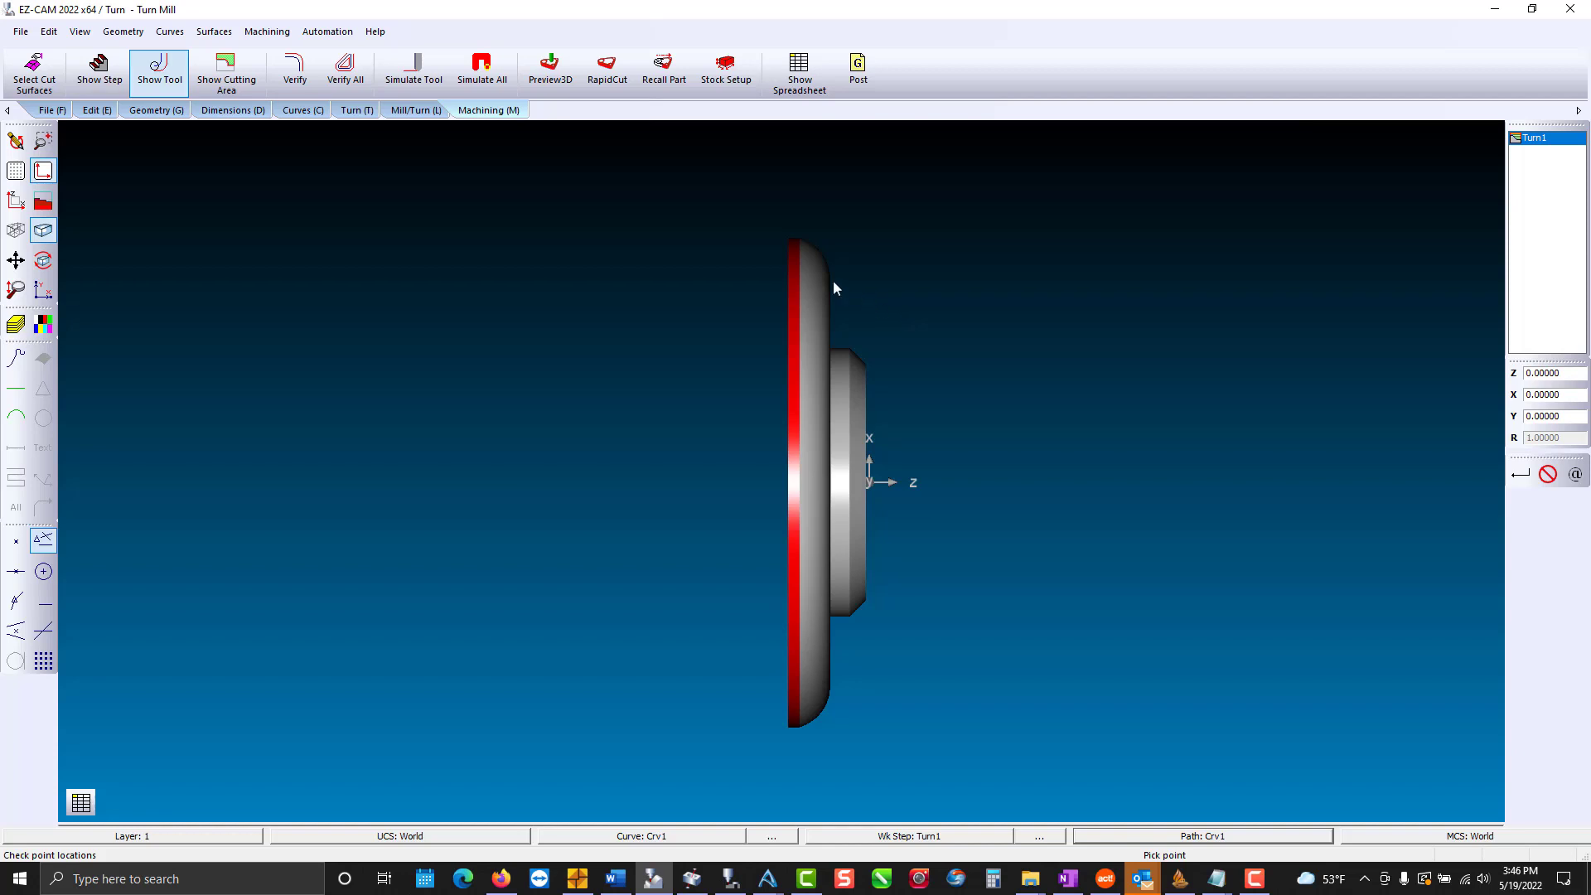
Create a cylindrical 3D simulation stock curve with diameter 3 spanning the part's full length.
click(323, 32)
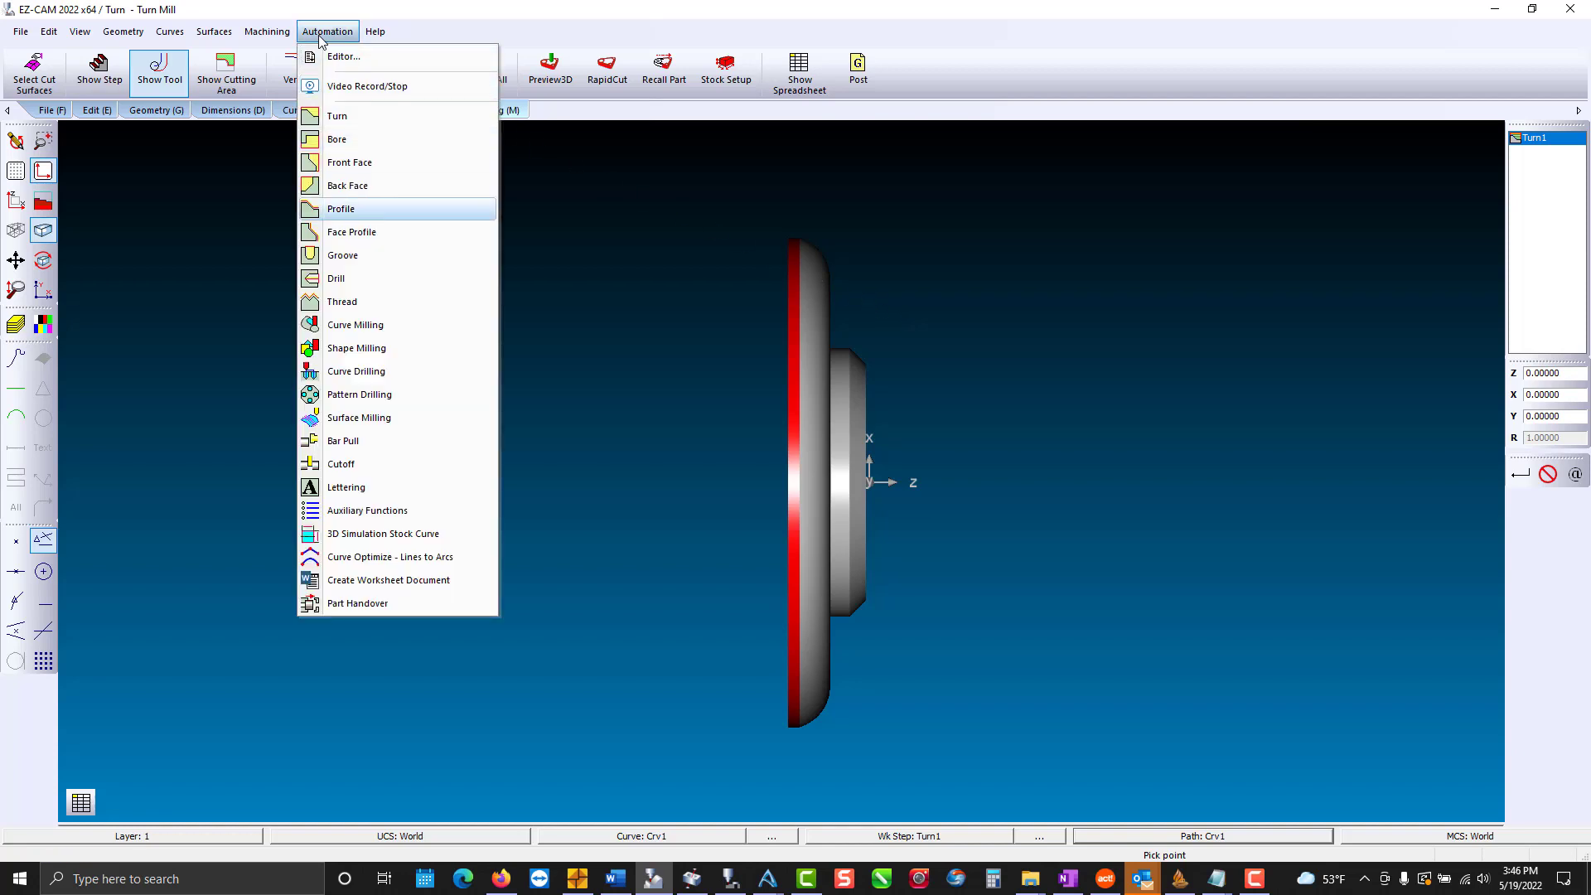
click(396, 535)
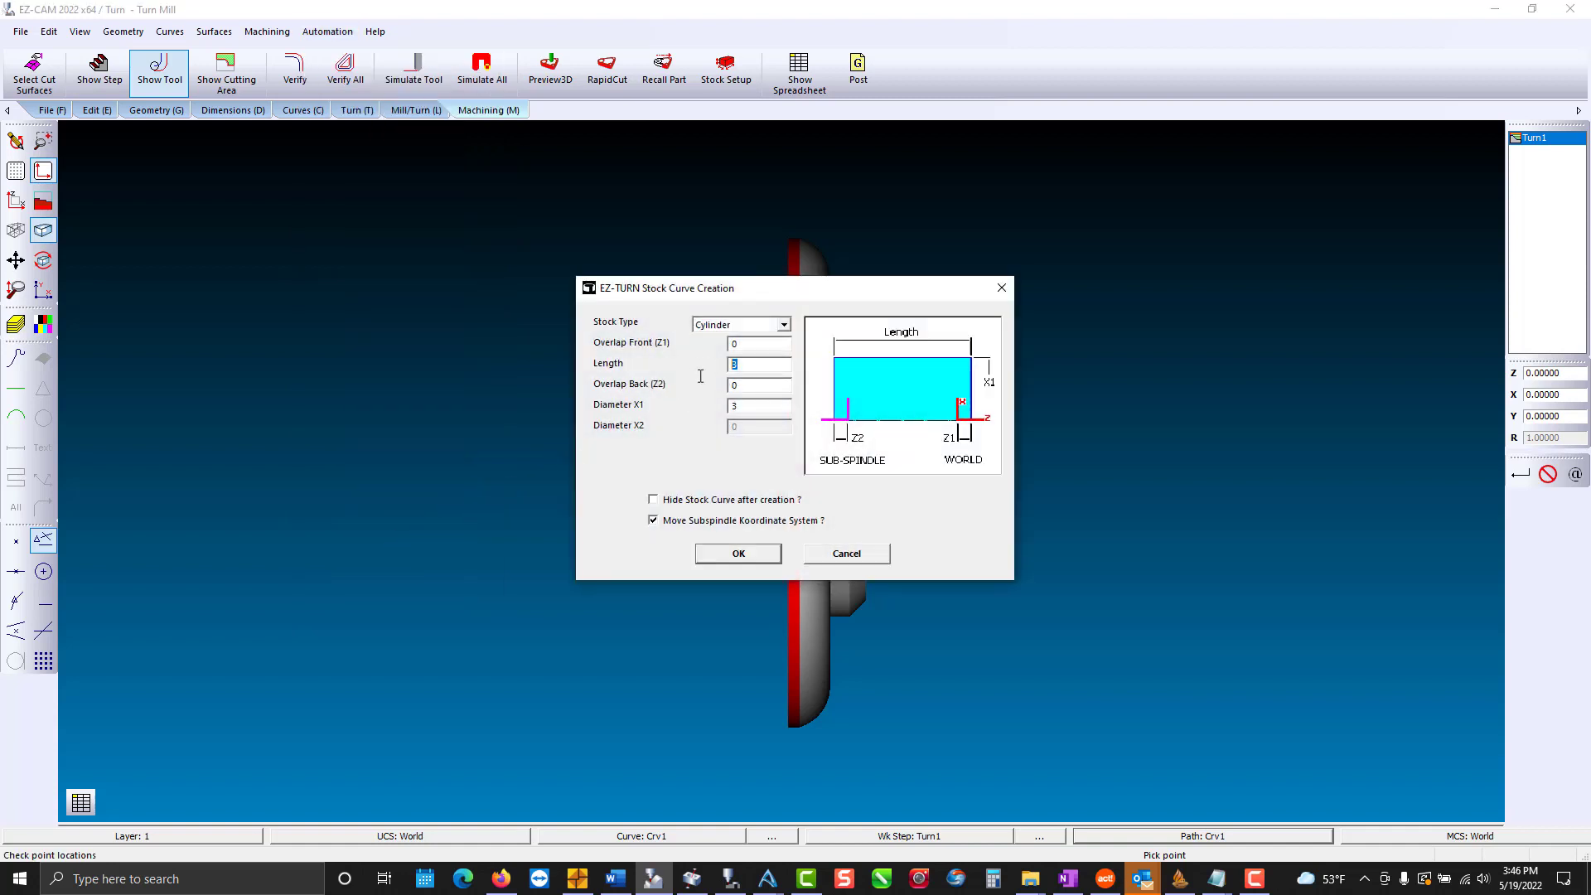
key(Tab)
key(Tab)
click(739, 553)
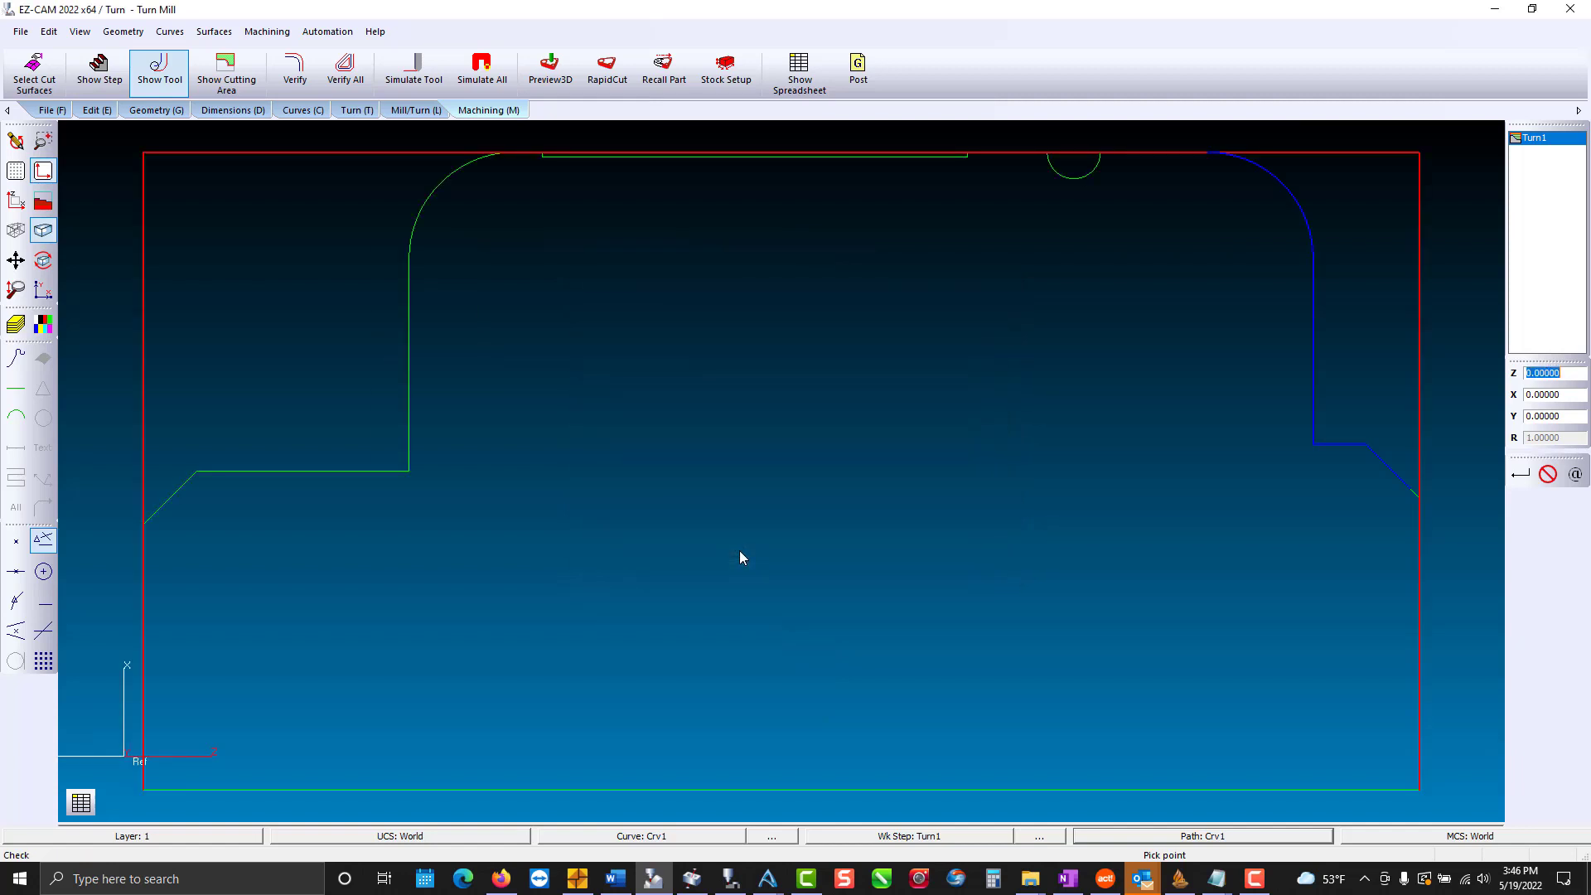
scroll(660, 492, down, 1)
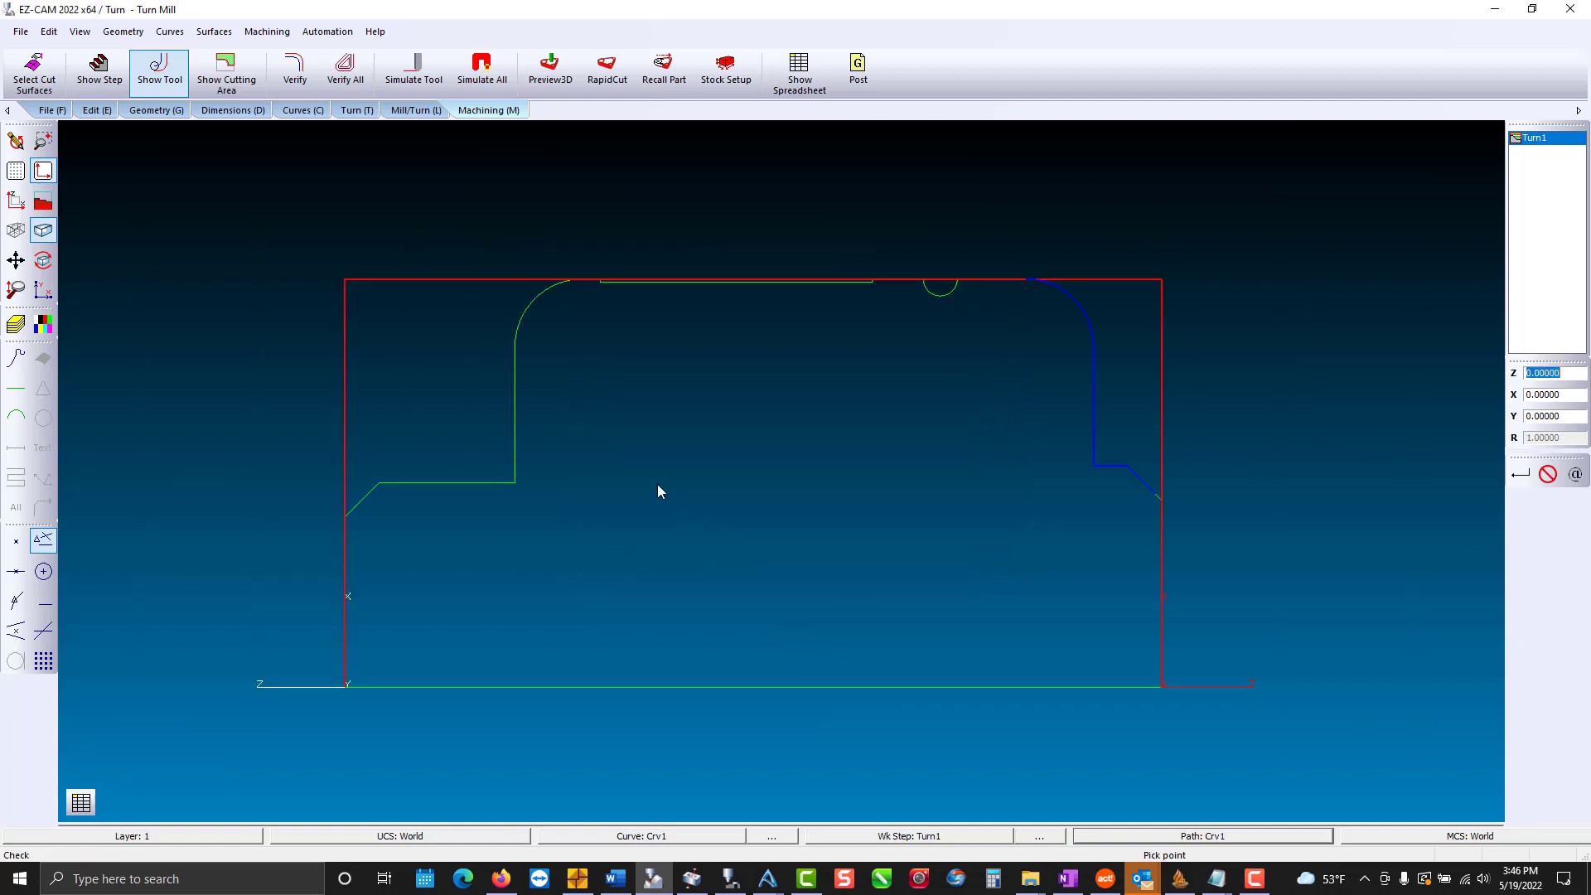
Run a 3D cutting preview with the new stock, inspect it in the Z-X view, and redraw the wireframe.
click(549, 65)
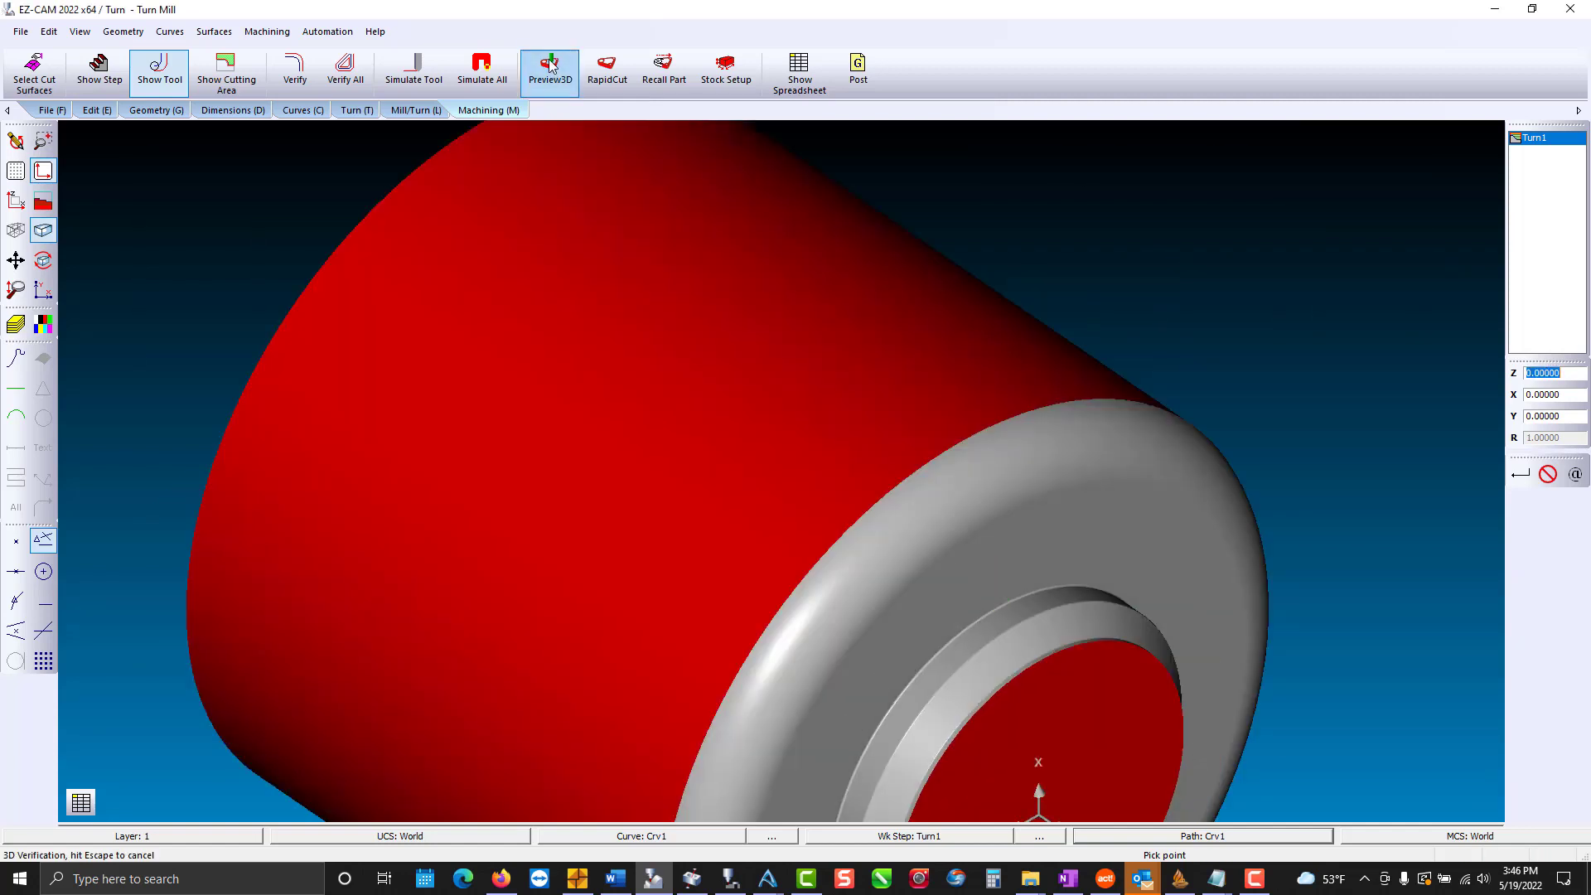
click(15, 201)
scroll(426, 287, down, 2)
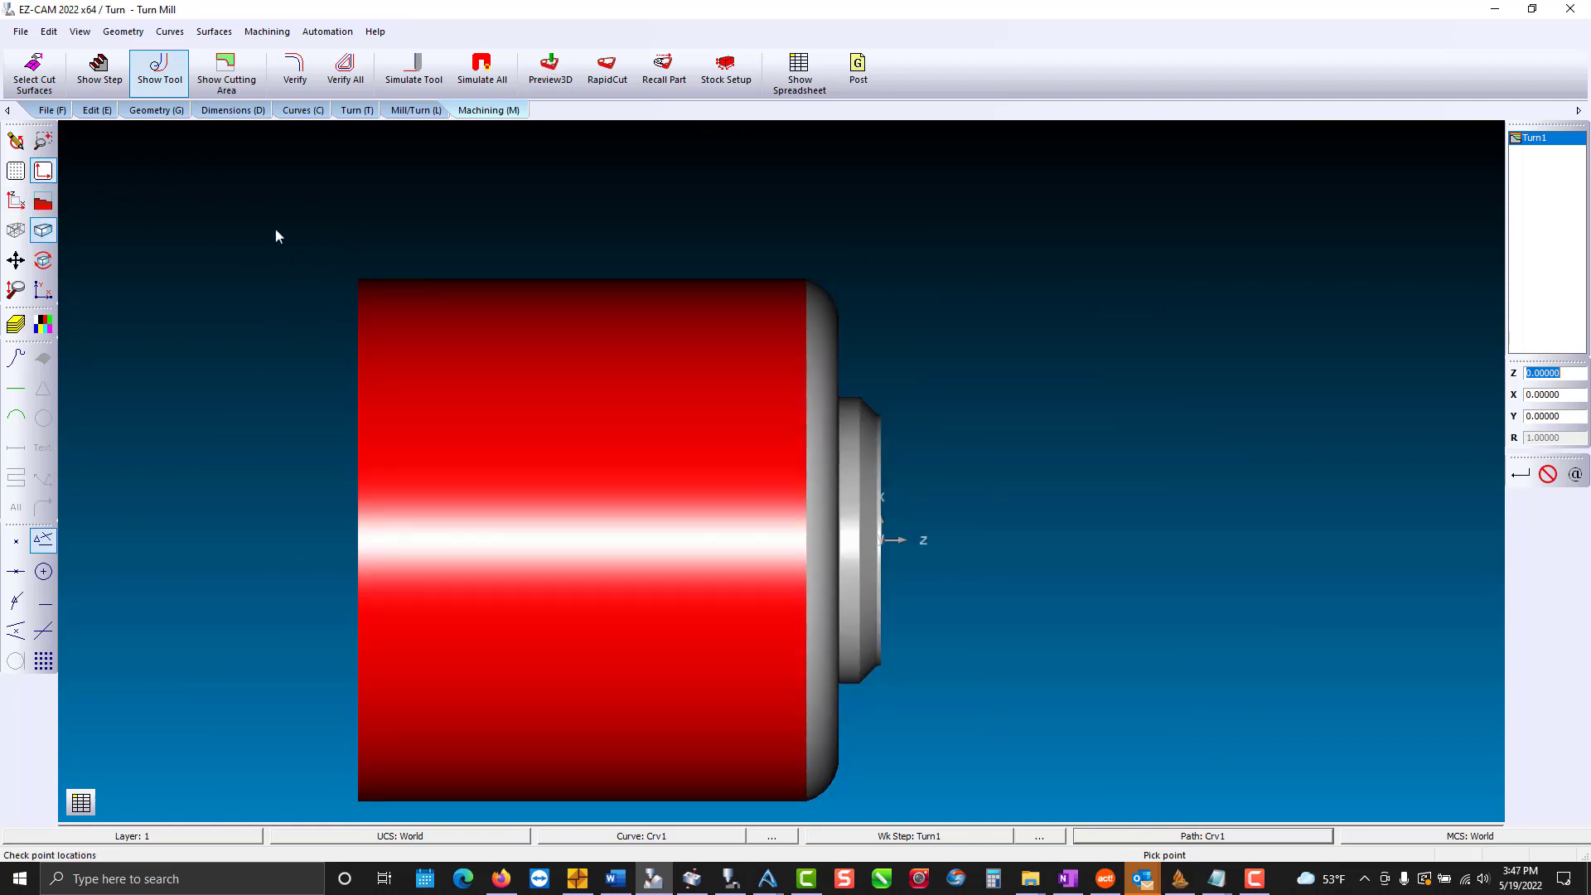
click(17, 143)
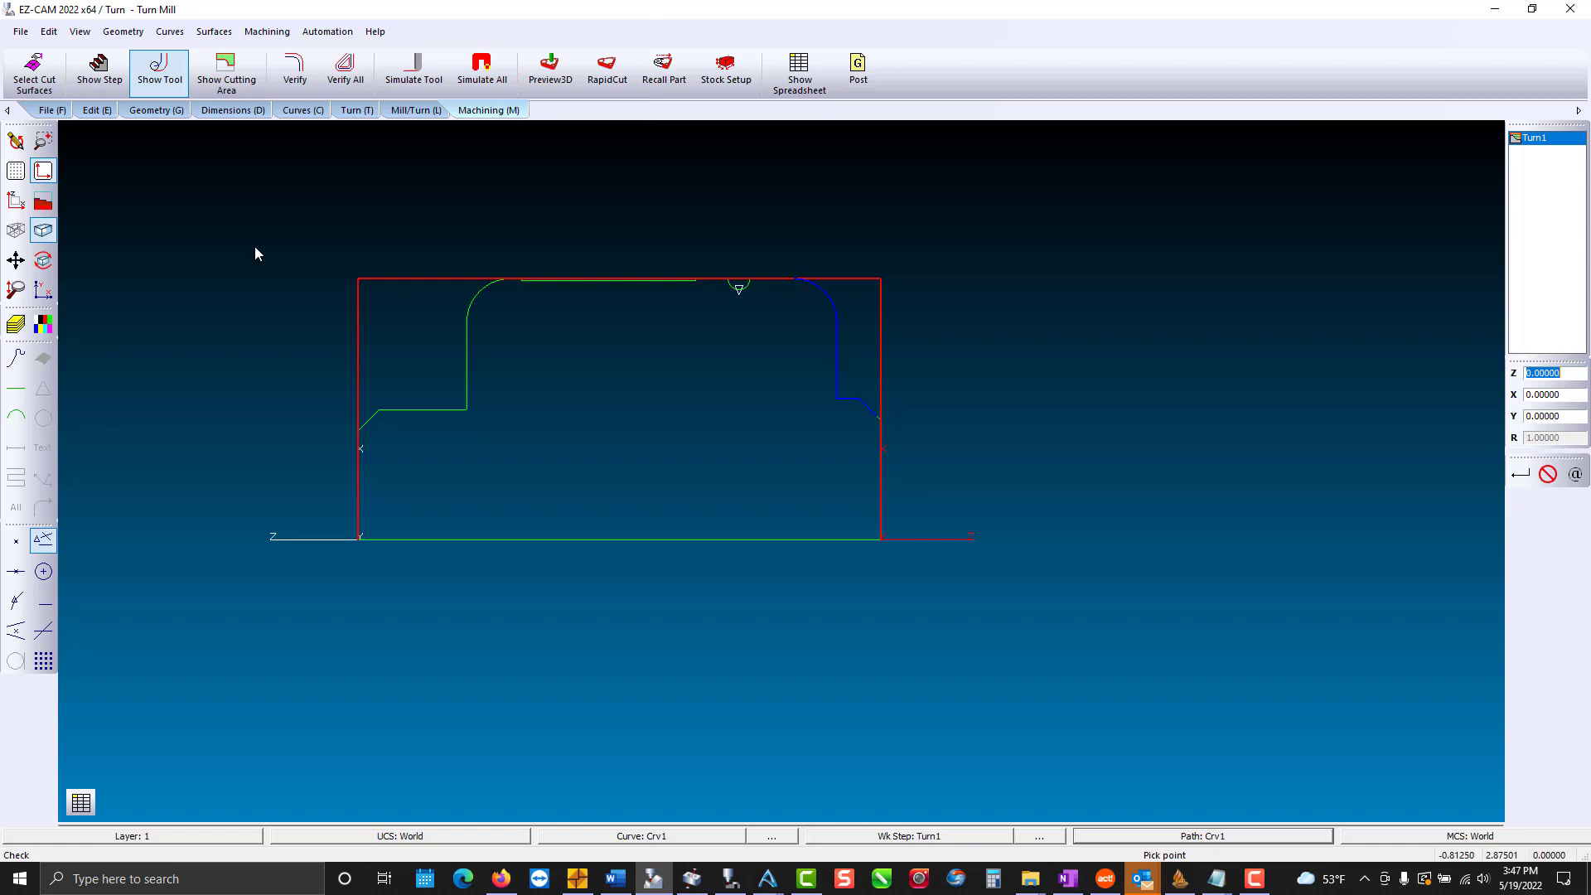
Add a Profile work step named Profile1 with the R0.008-35-3 VNMG tool and Z and X finish allowances of 0.
click(356, 110)
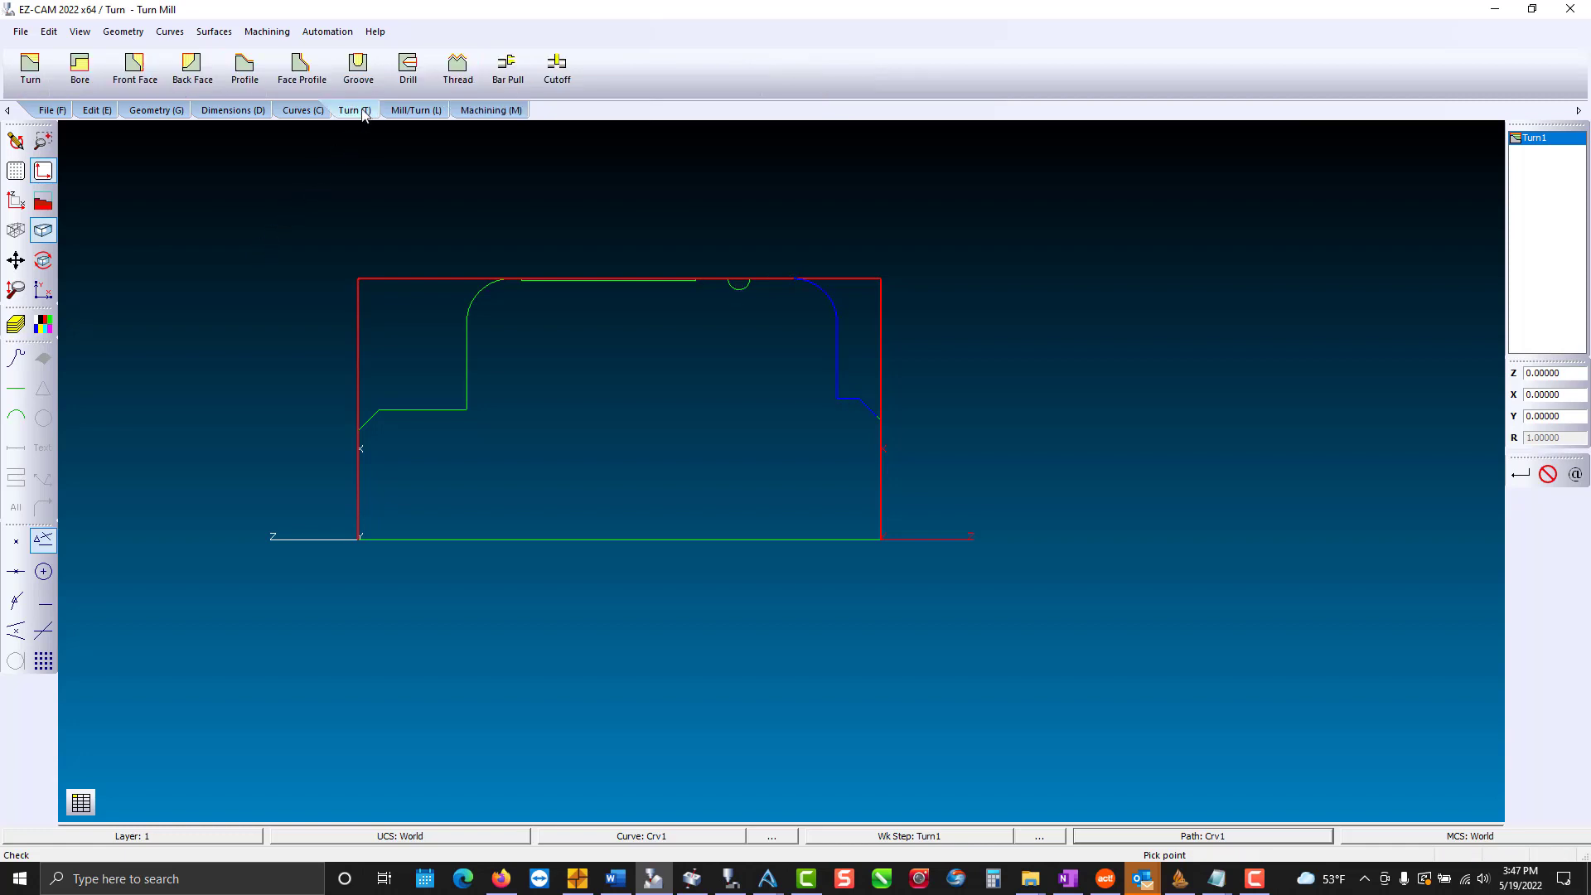
click(251, 70)
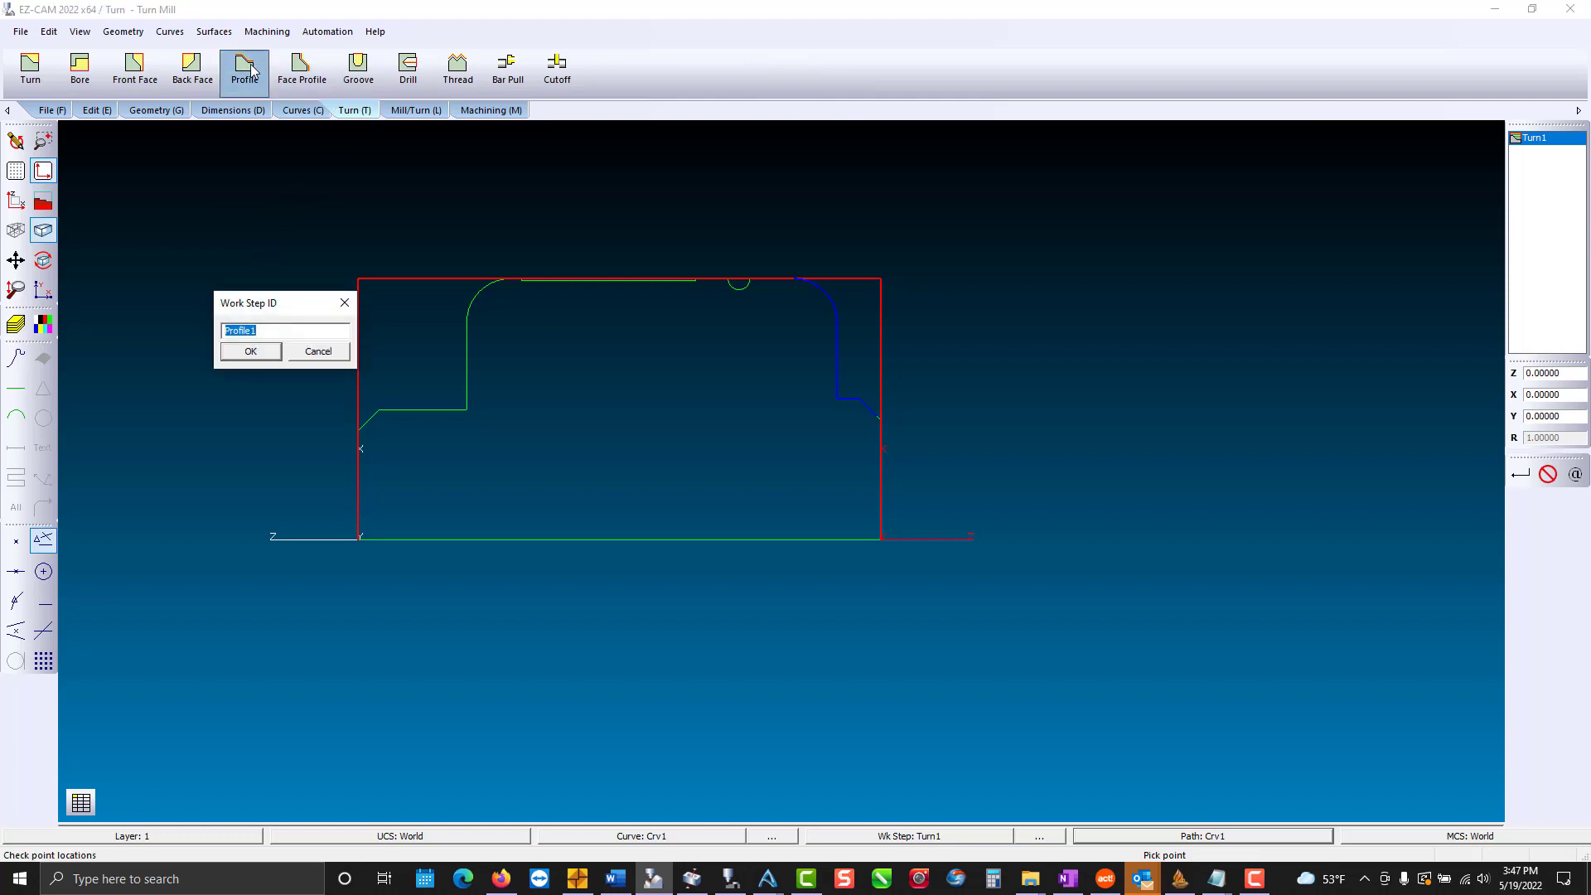
key(Return)
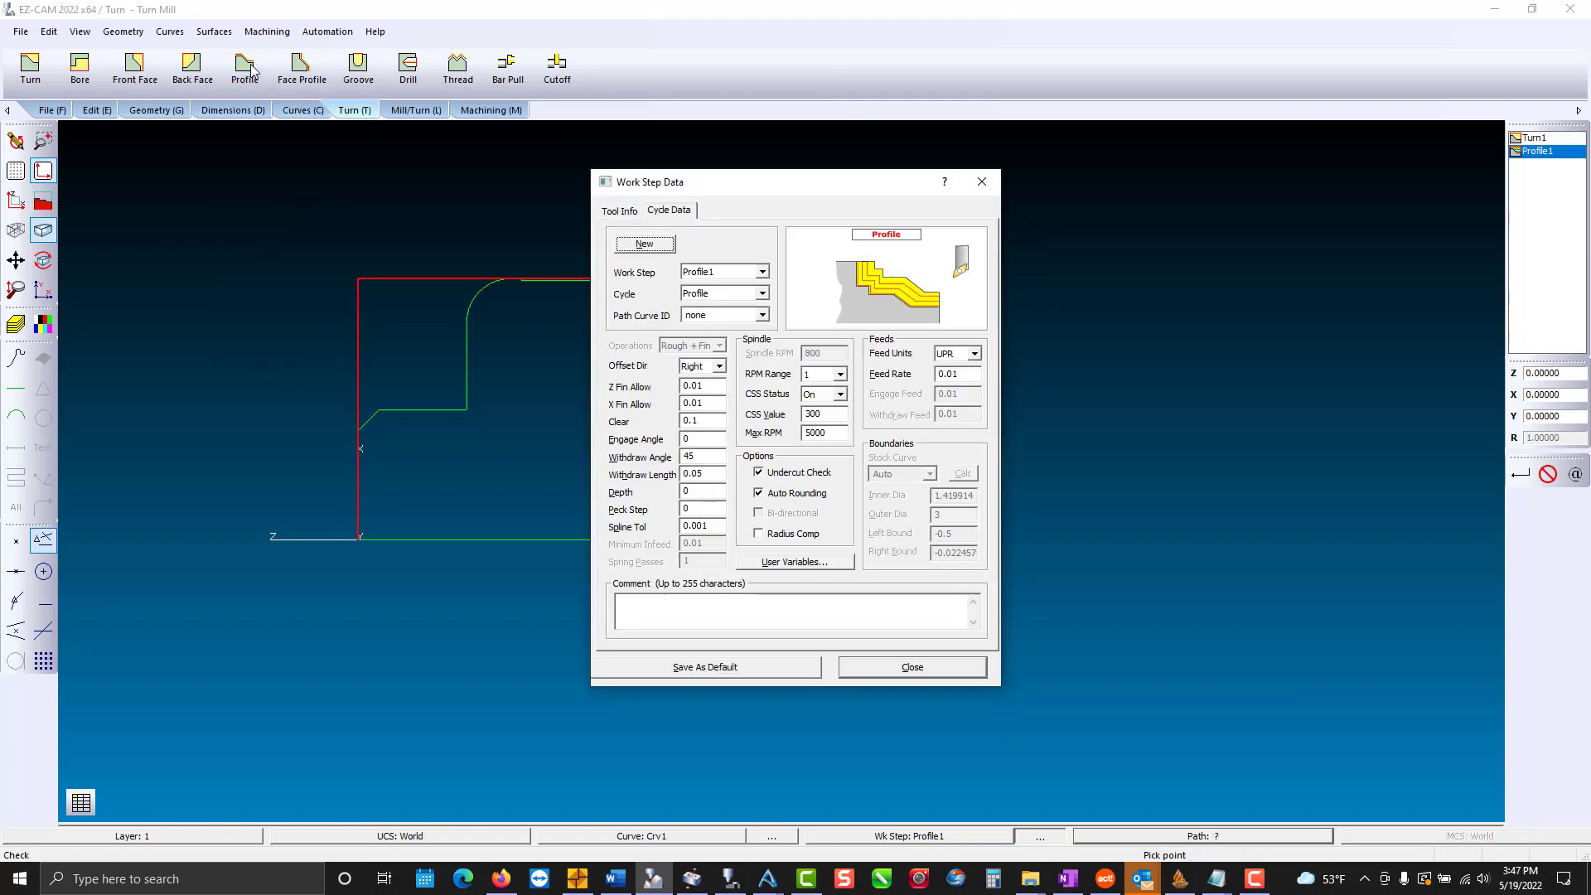
click(718, 387)
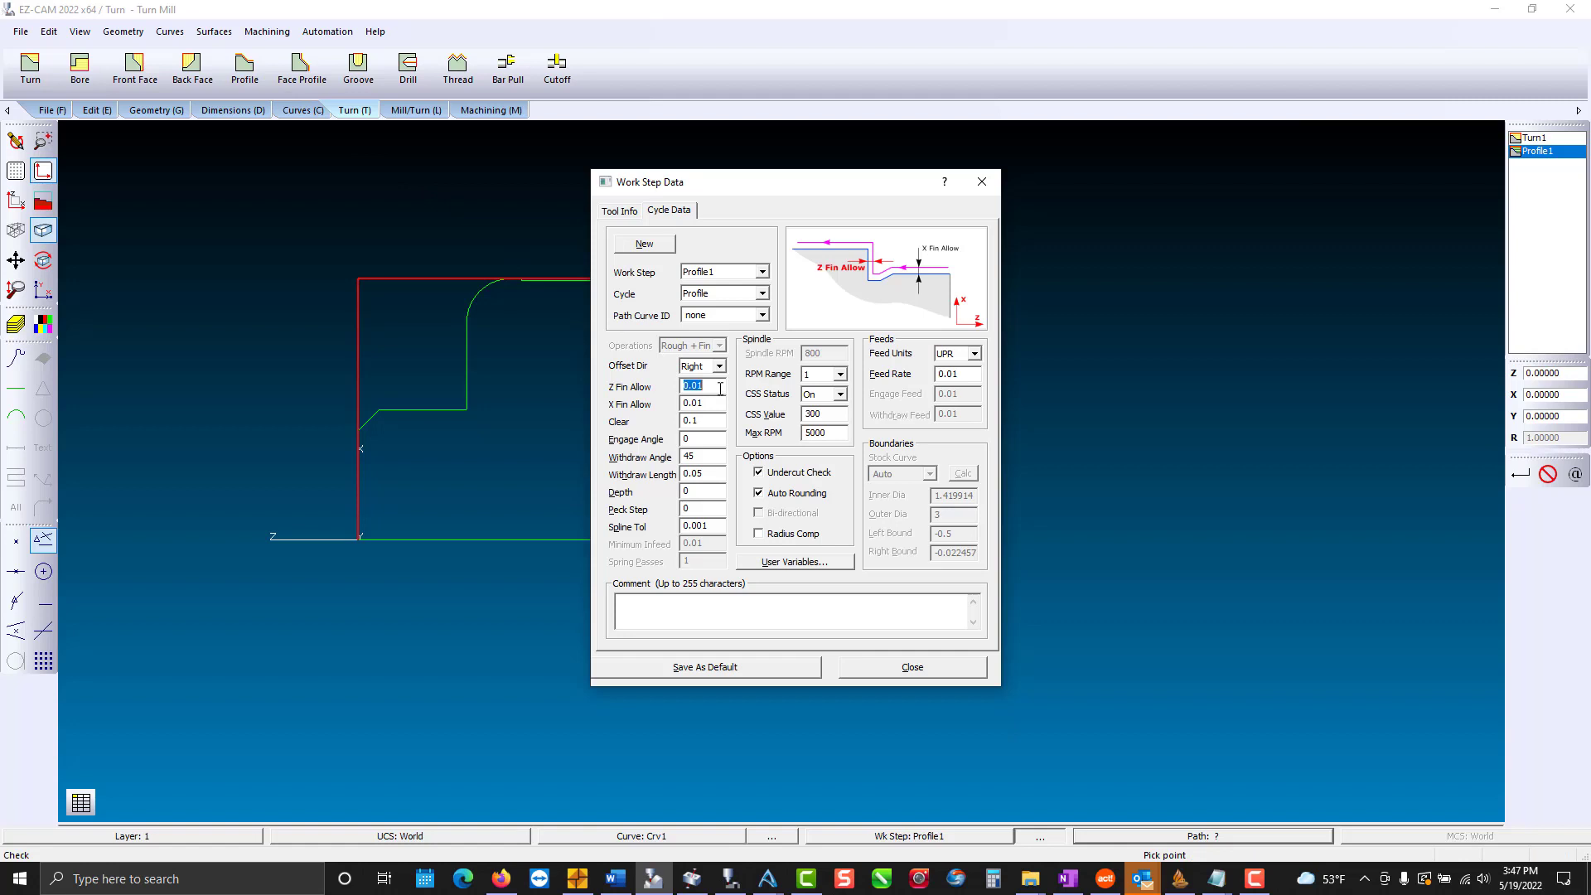
text(0)
key(Tab)
text(0)
click(621, 211)
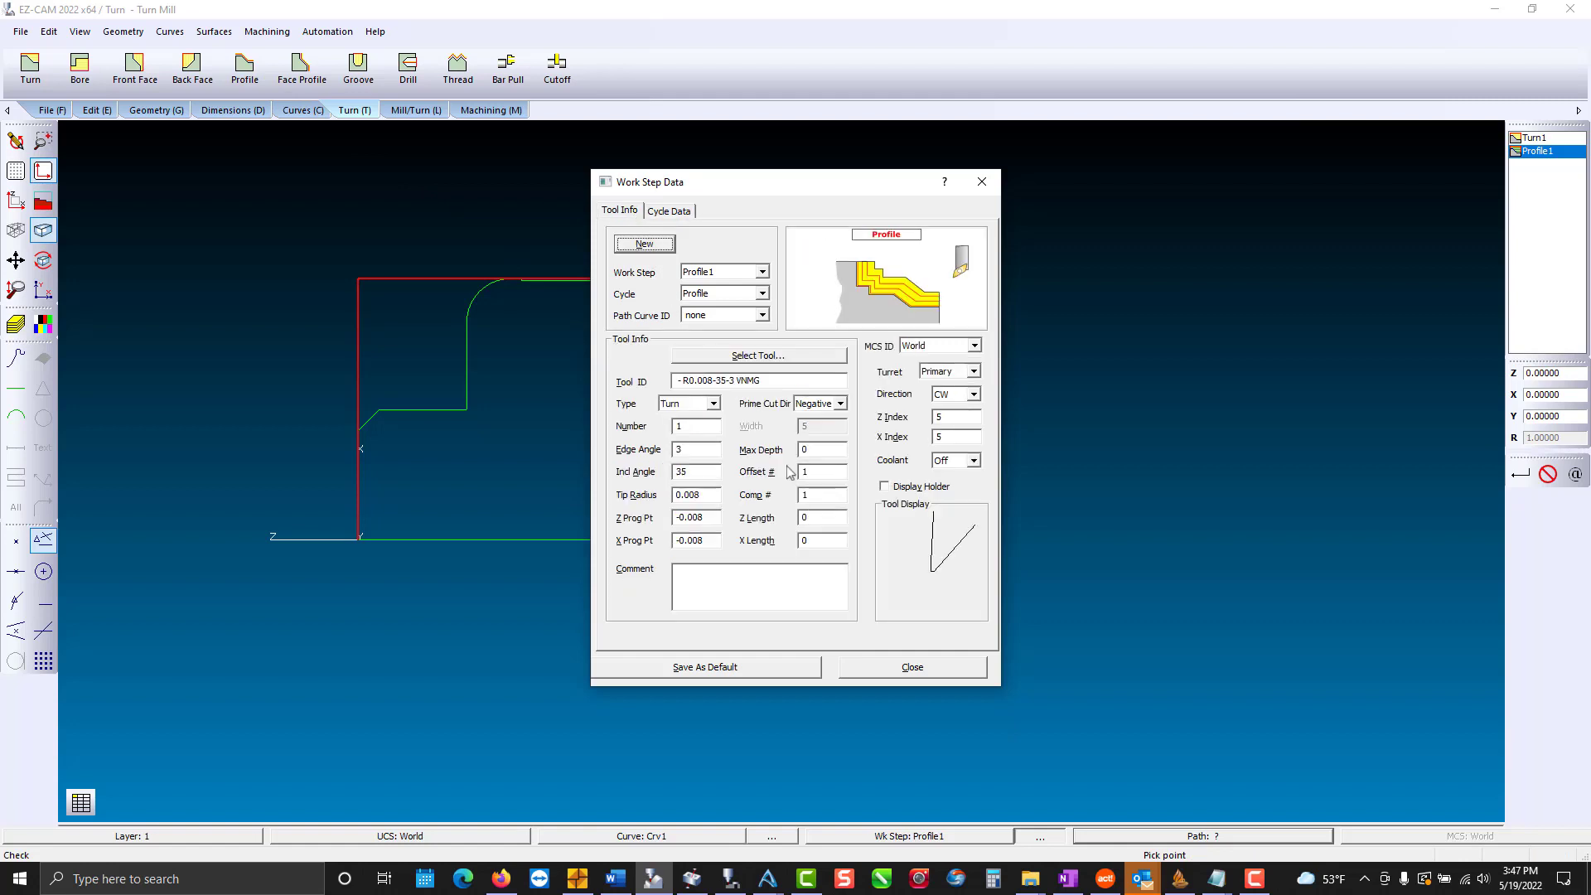
click(906, 667)
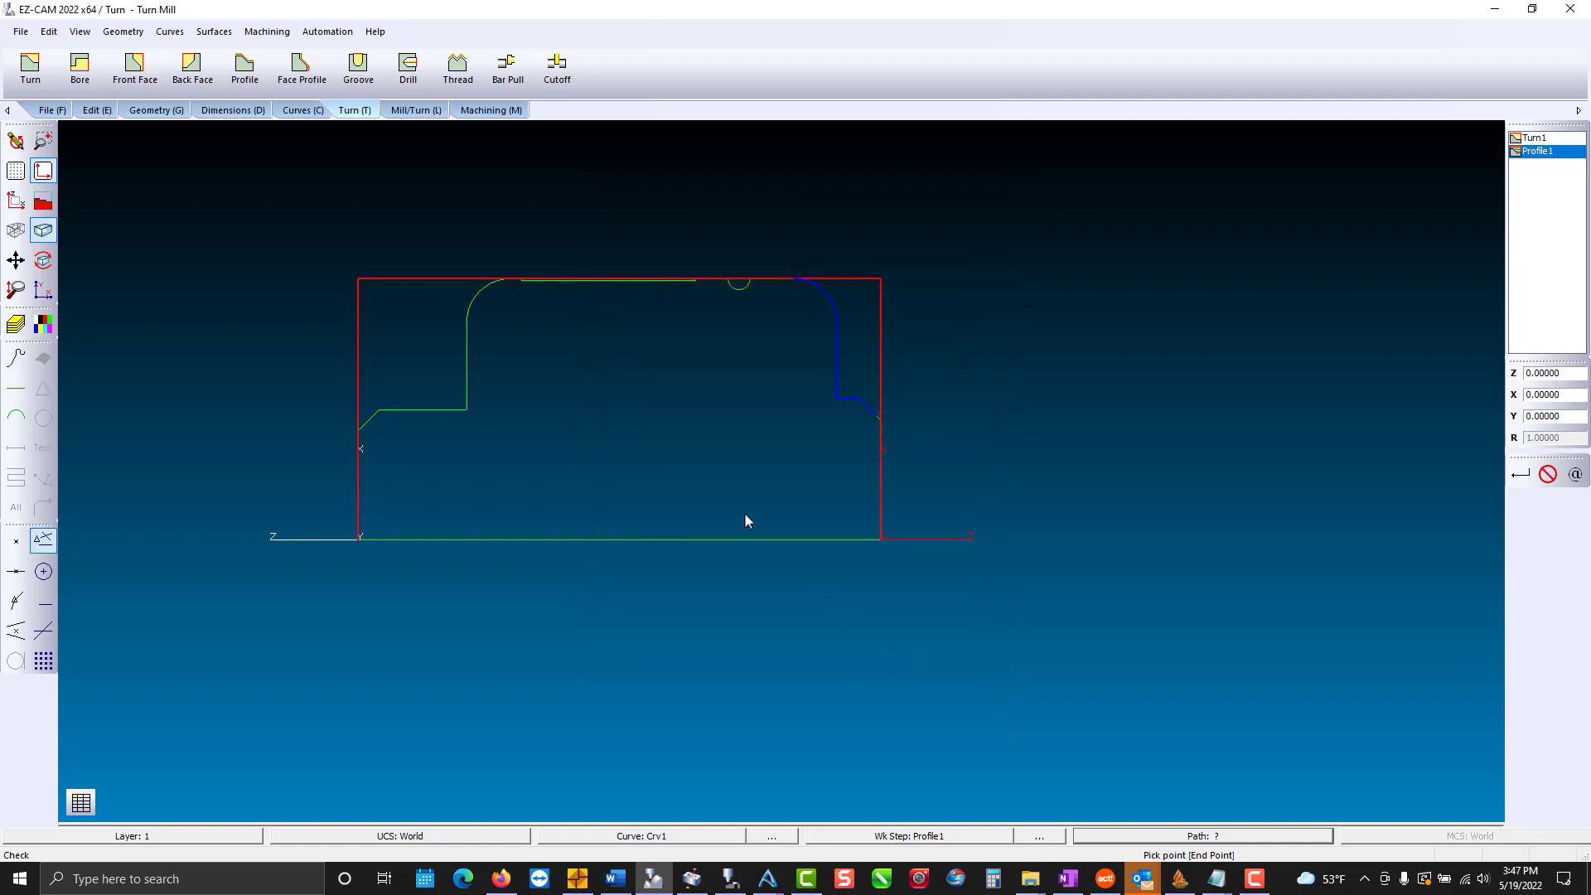
Assign the front profile curve Crv1 as the path of the Profile1 work step.
click(309, 113)
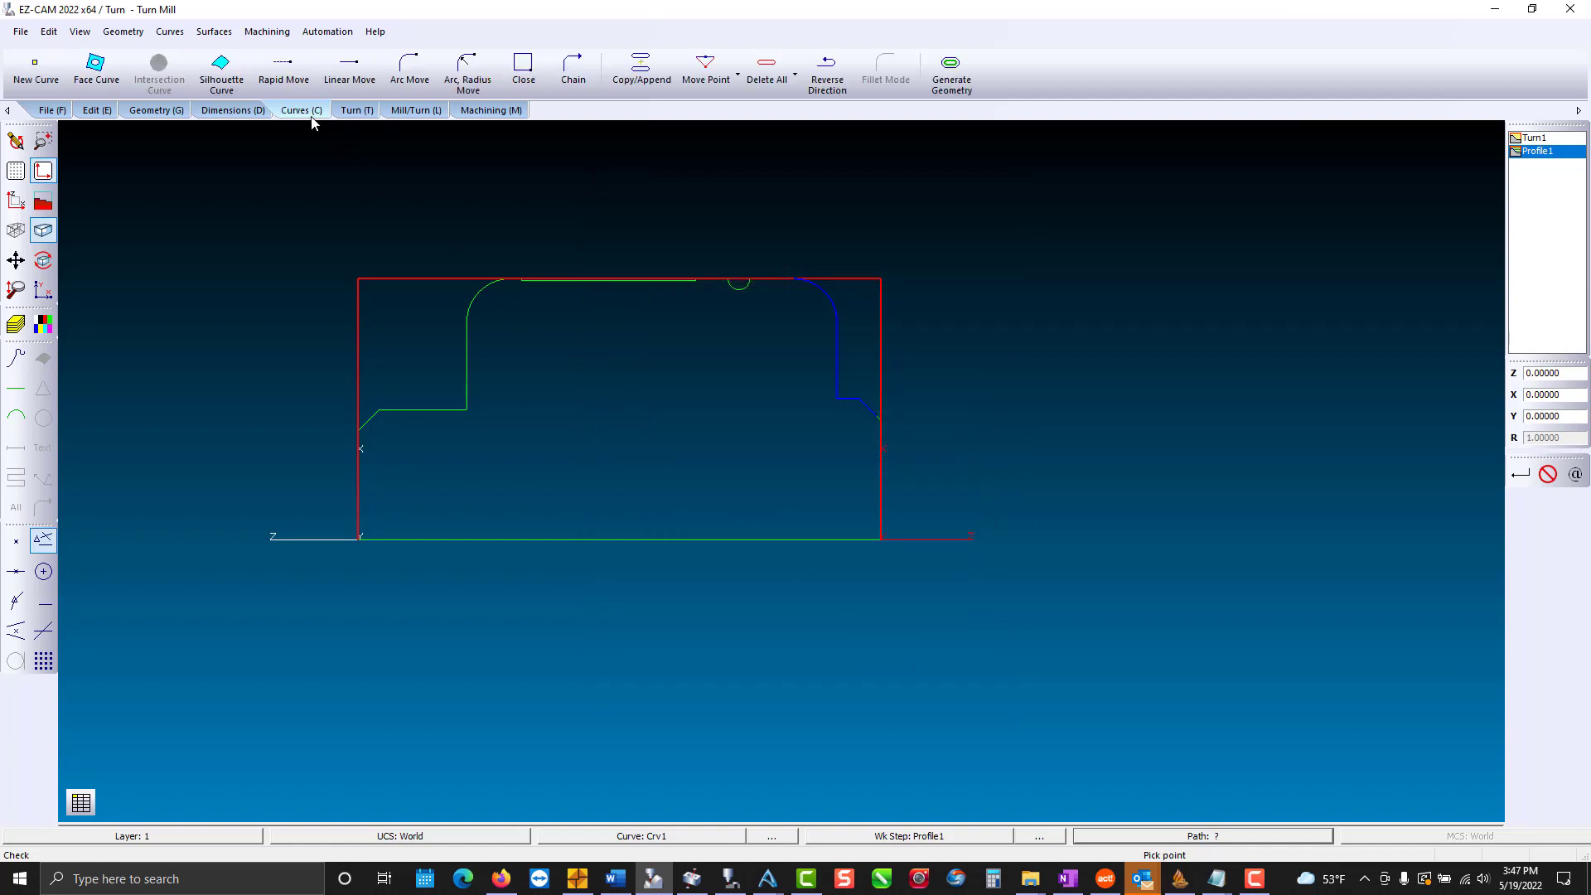
click(1163, 837)
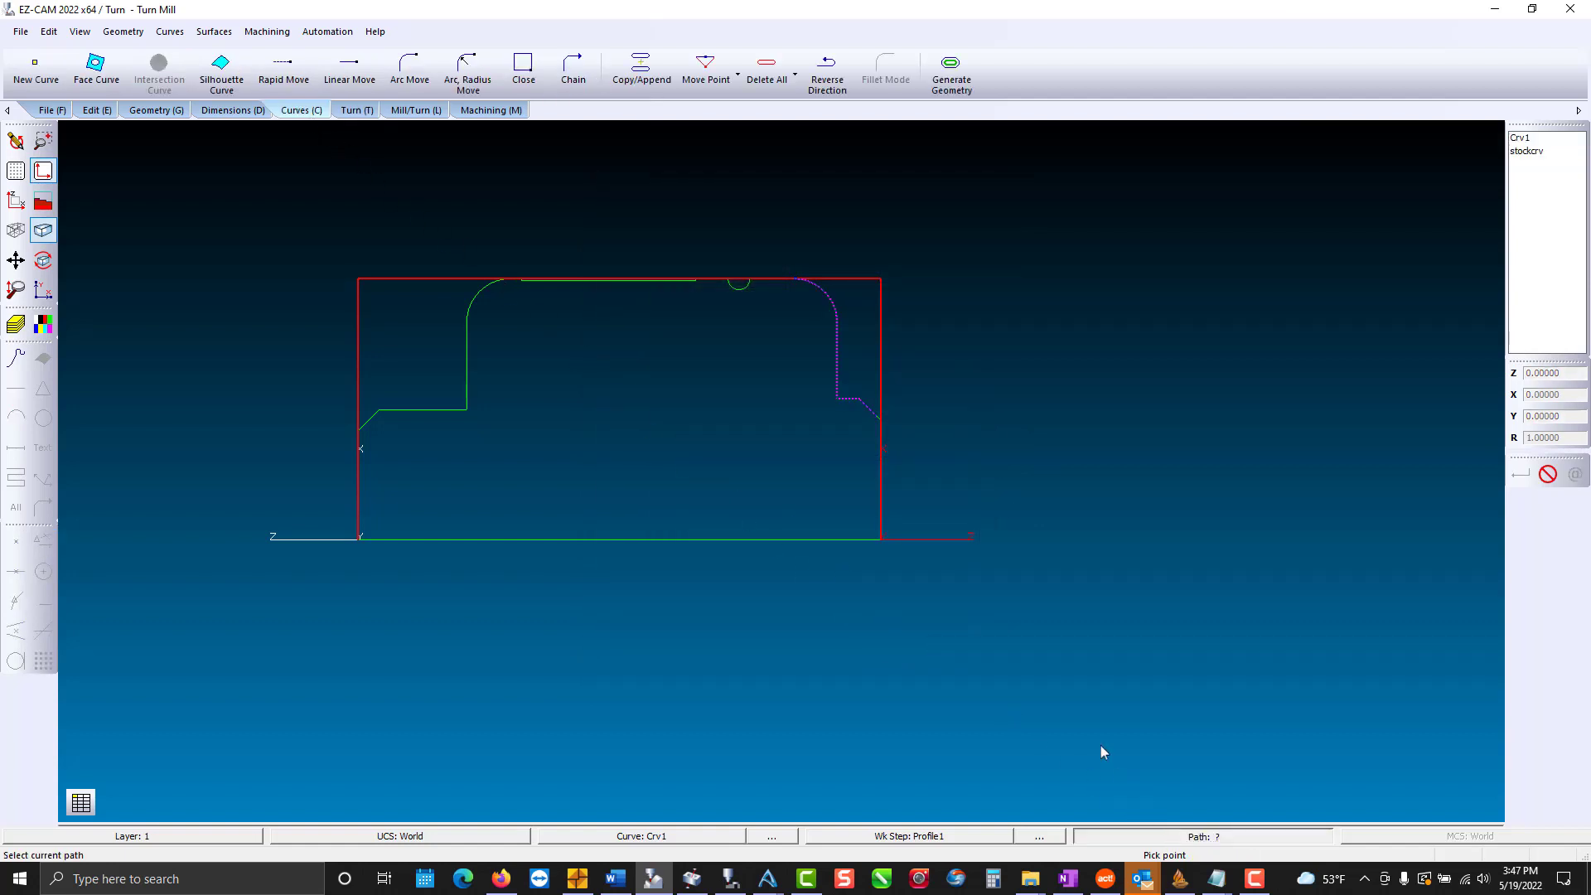
click(865, 411)
Verify the Profile1 finishing toolpath, inspect it around the front corner arc, and redraw the view to clear it.
click(500, 114)
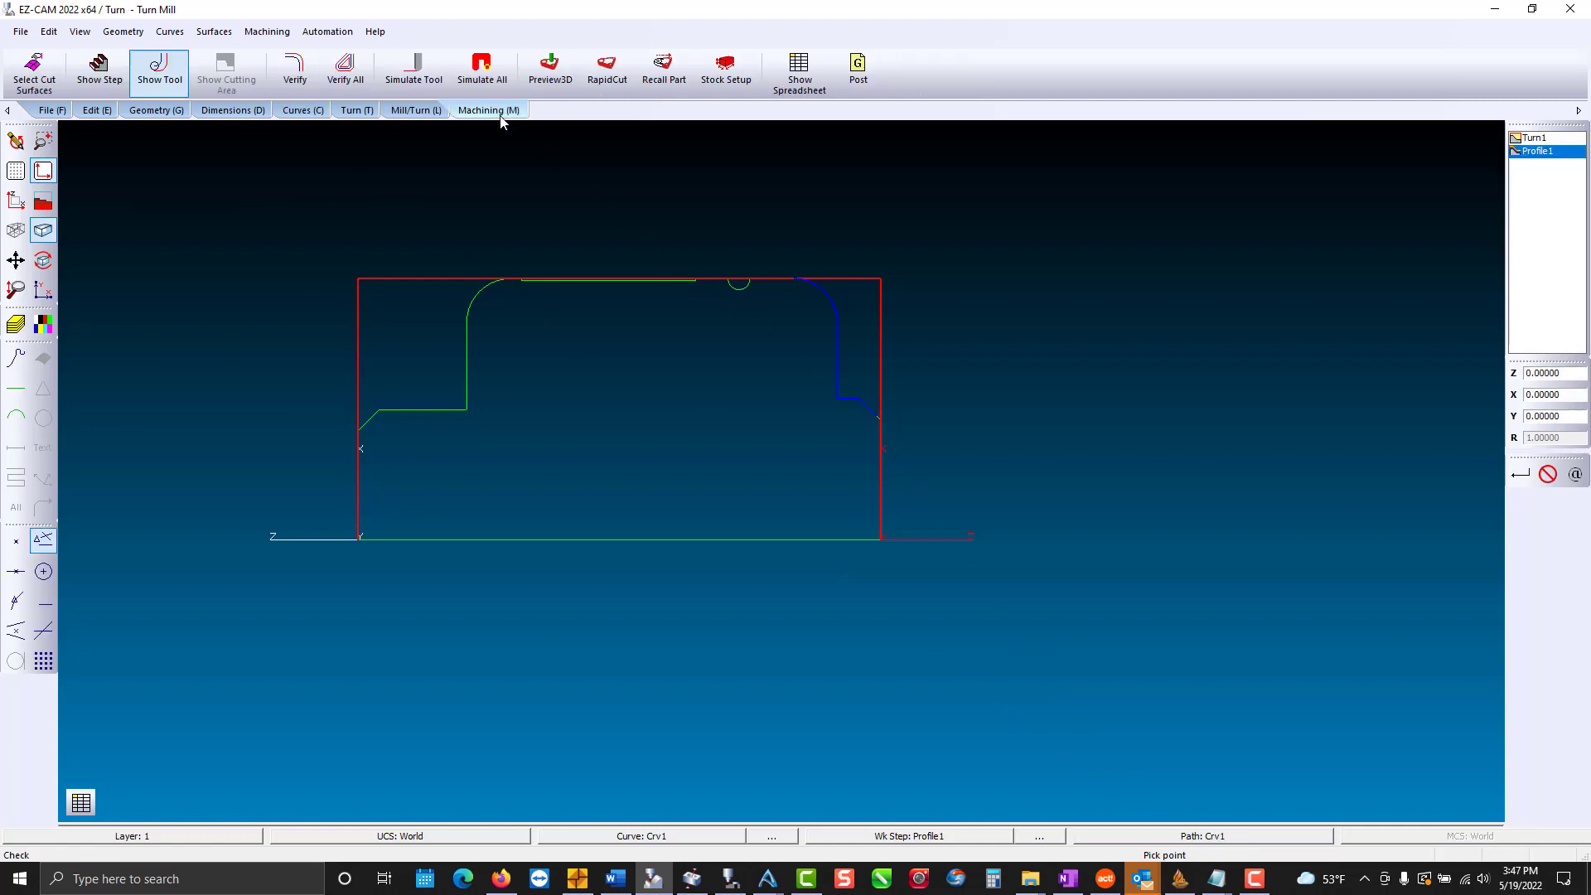
click(295, 70)
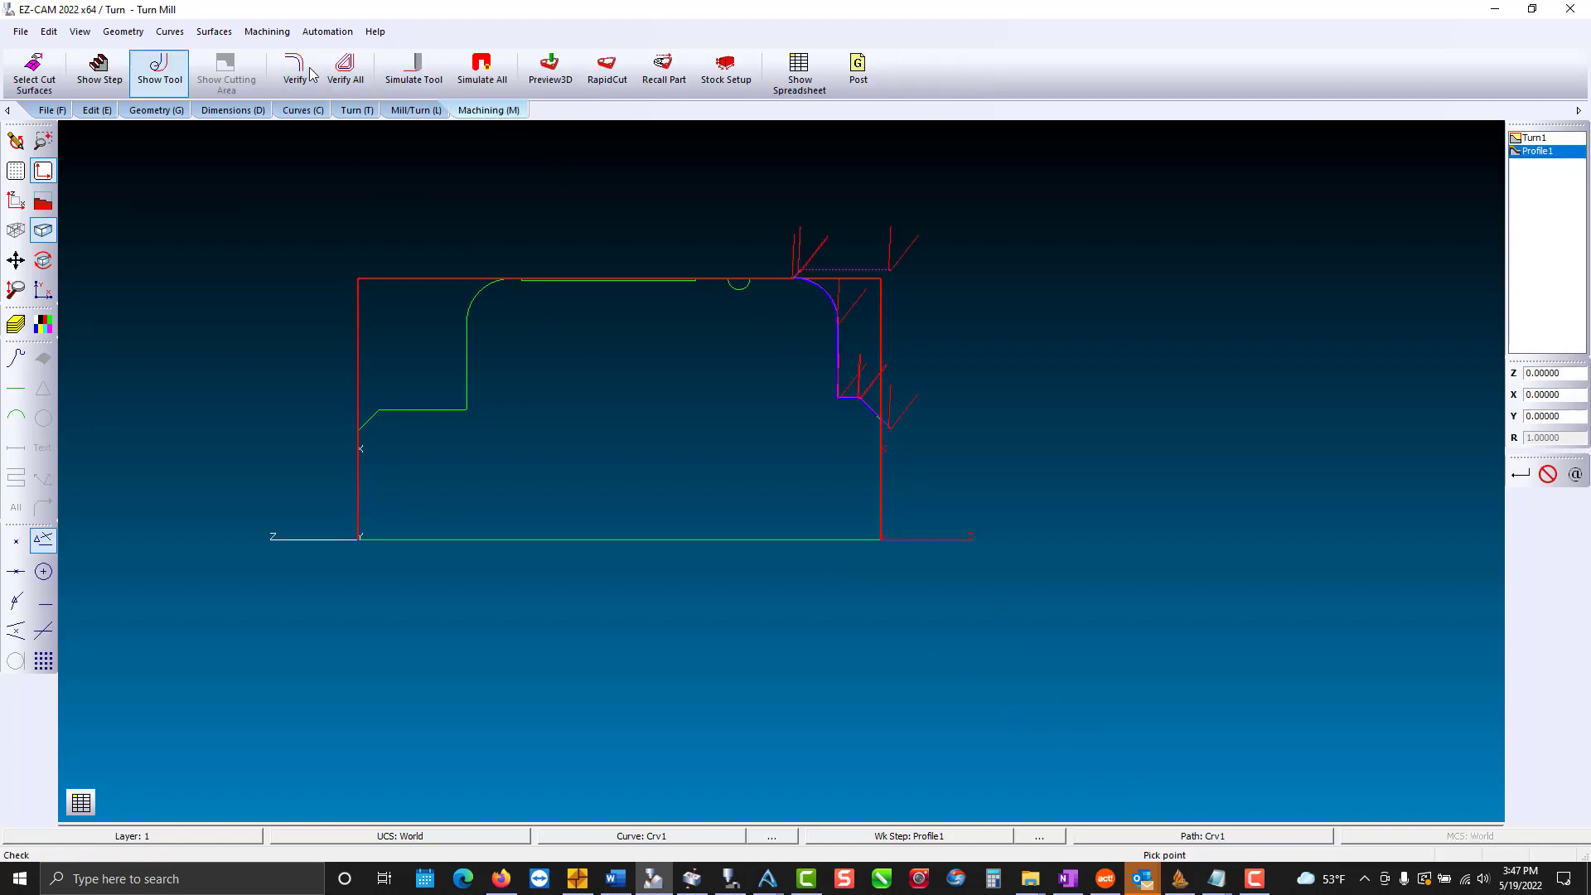
scroll(802, 300, up, 5)
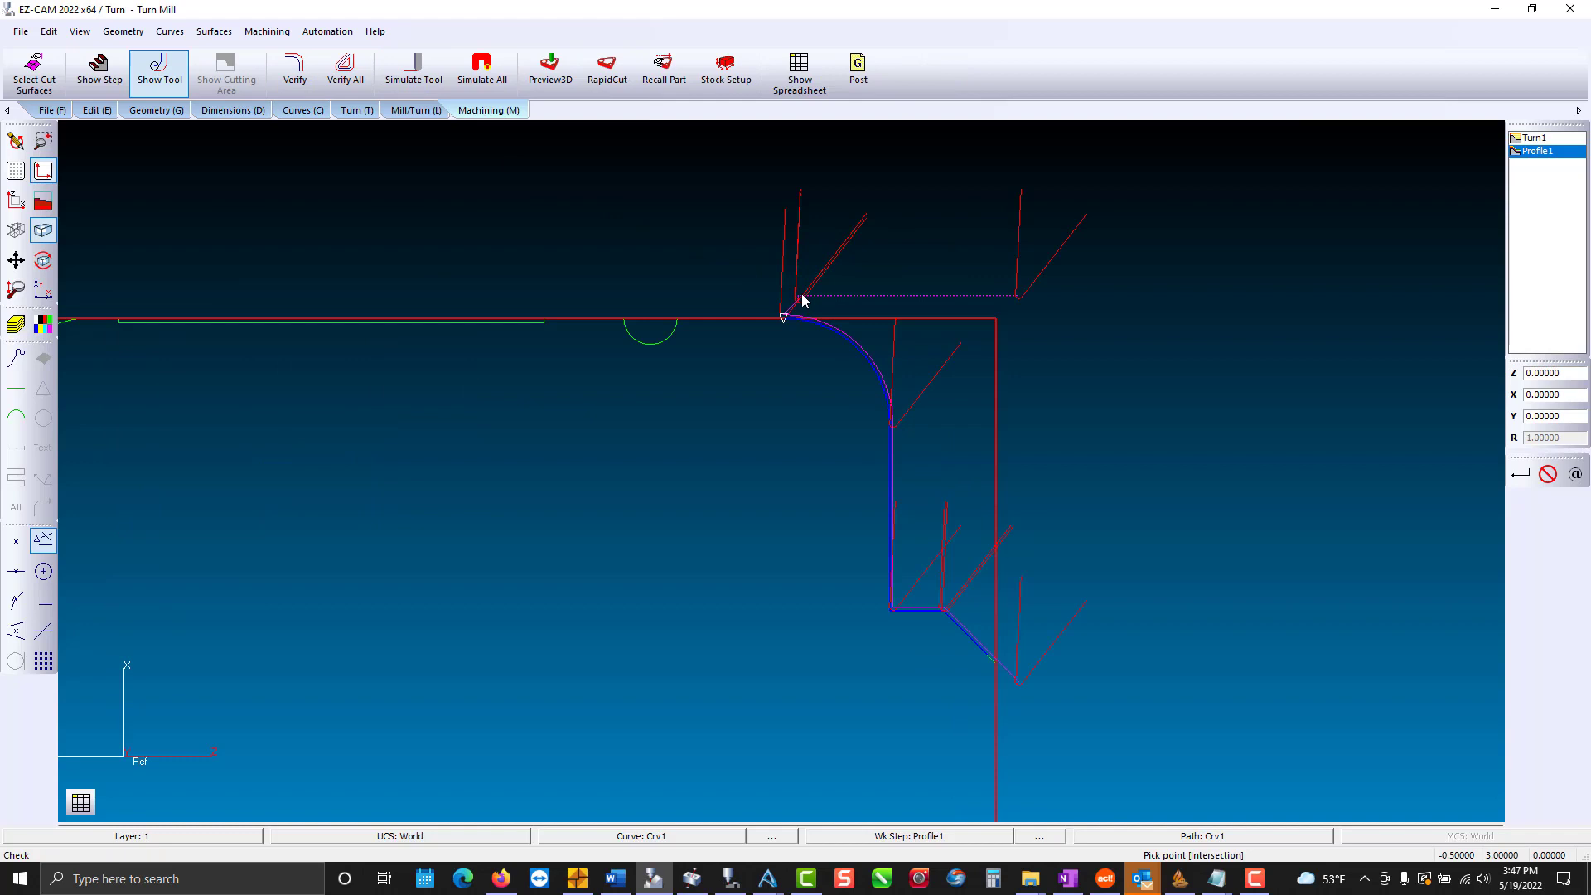
scroll(802, 300, down, 5)
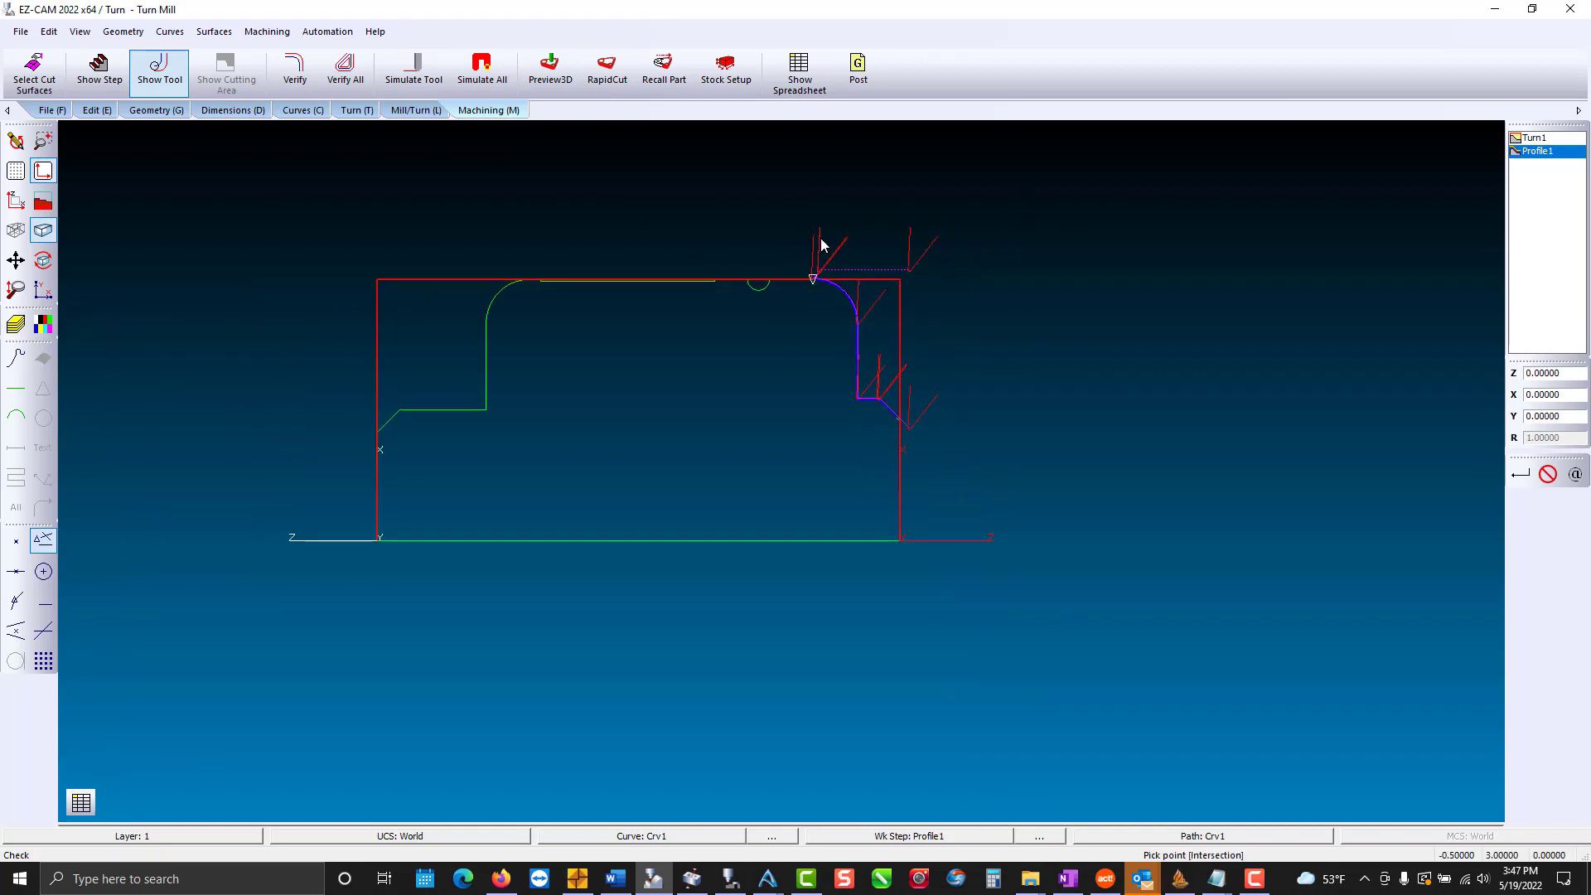
click(16, 141)
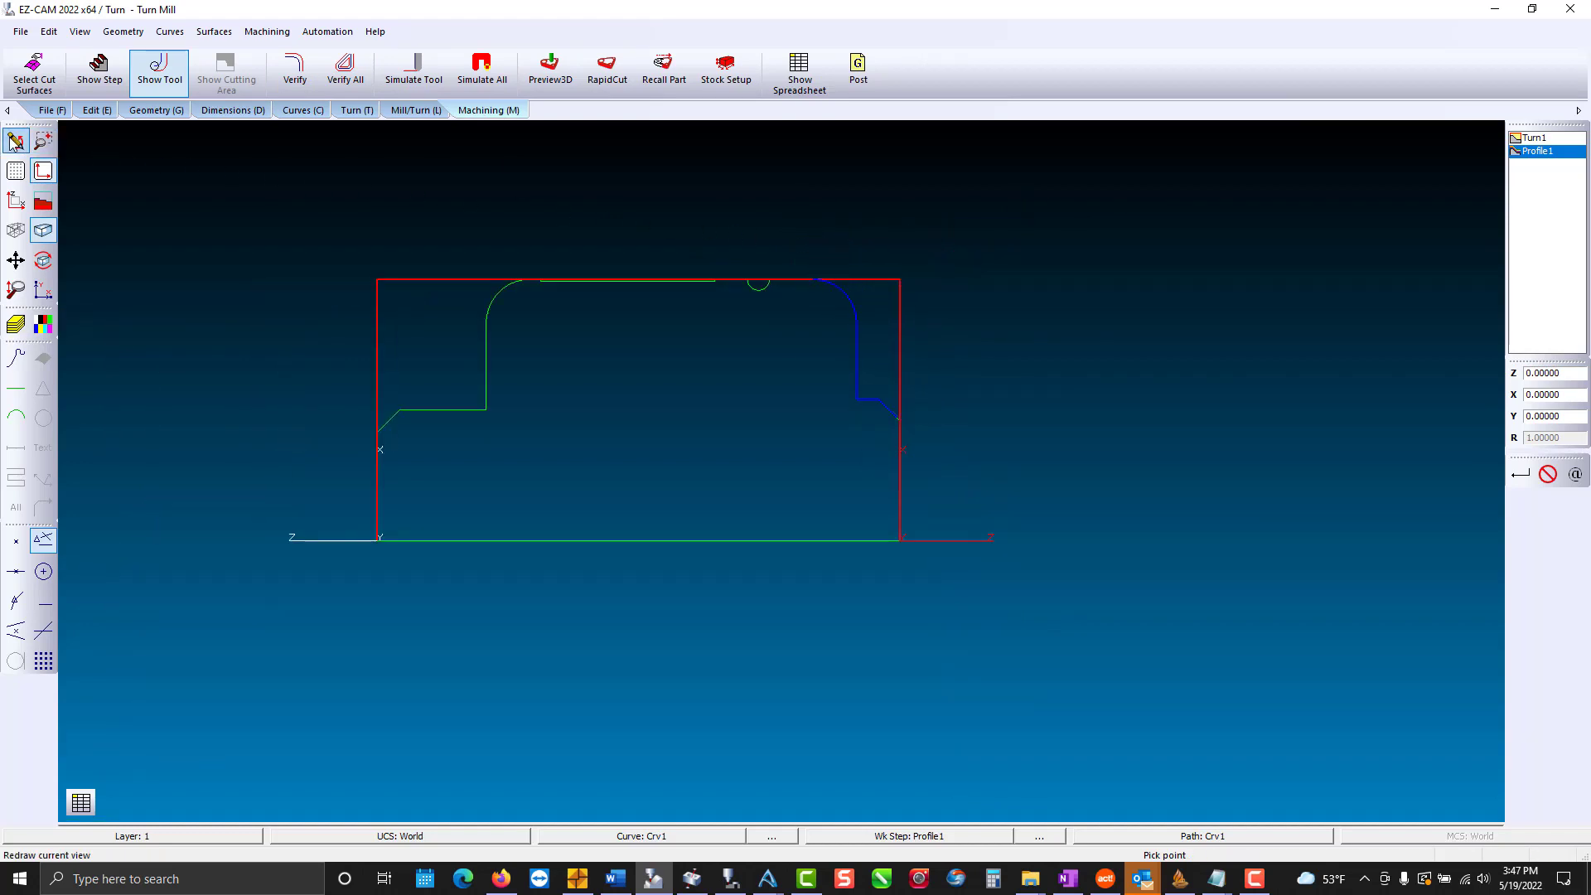
Blank the stock curve stockcrv to hide it from the drawing.
click(92, 110)
click(185, 70)
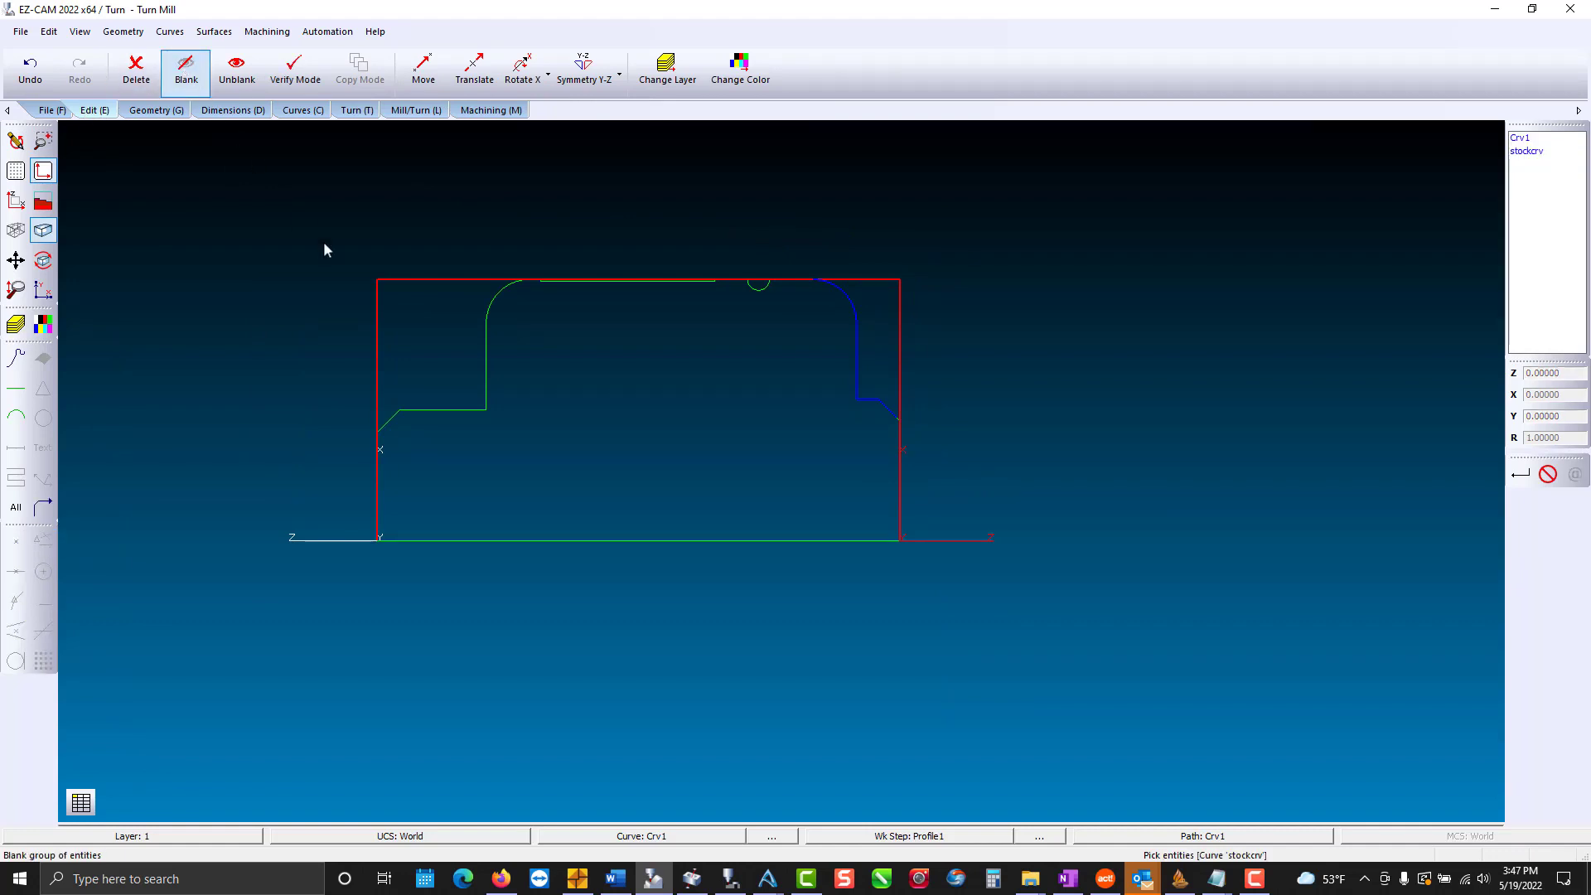
click(378, 310)
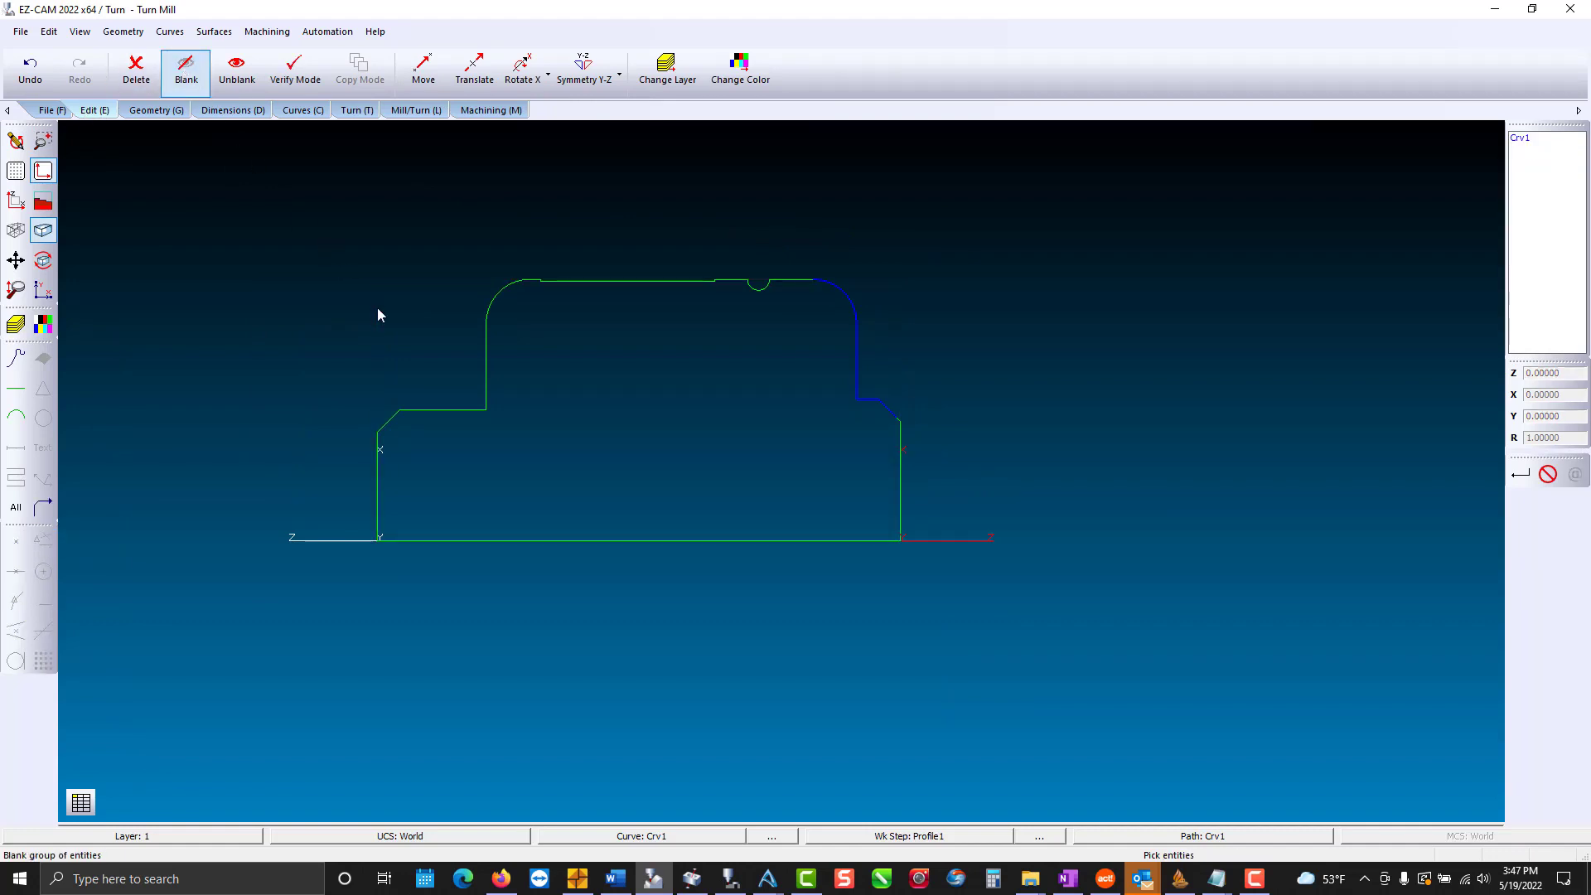
Start a new curve Crv3 with a linear move along the outer diameter from Z-0.5, X3 to the rear corner arc at Z-2.125.
click(302, 111)
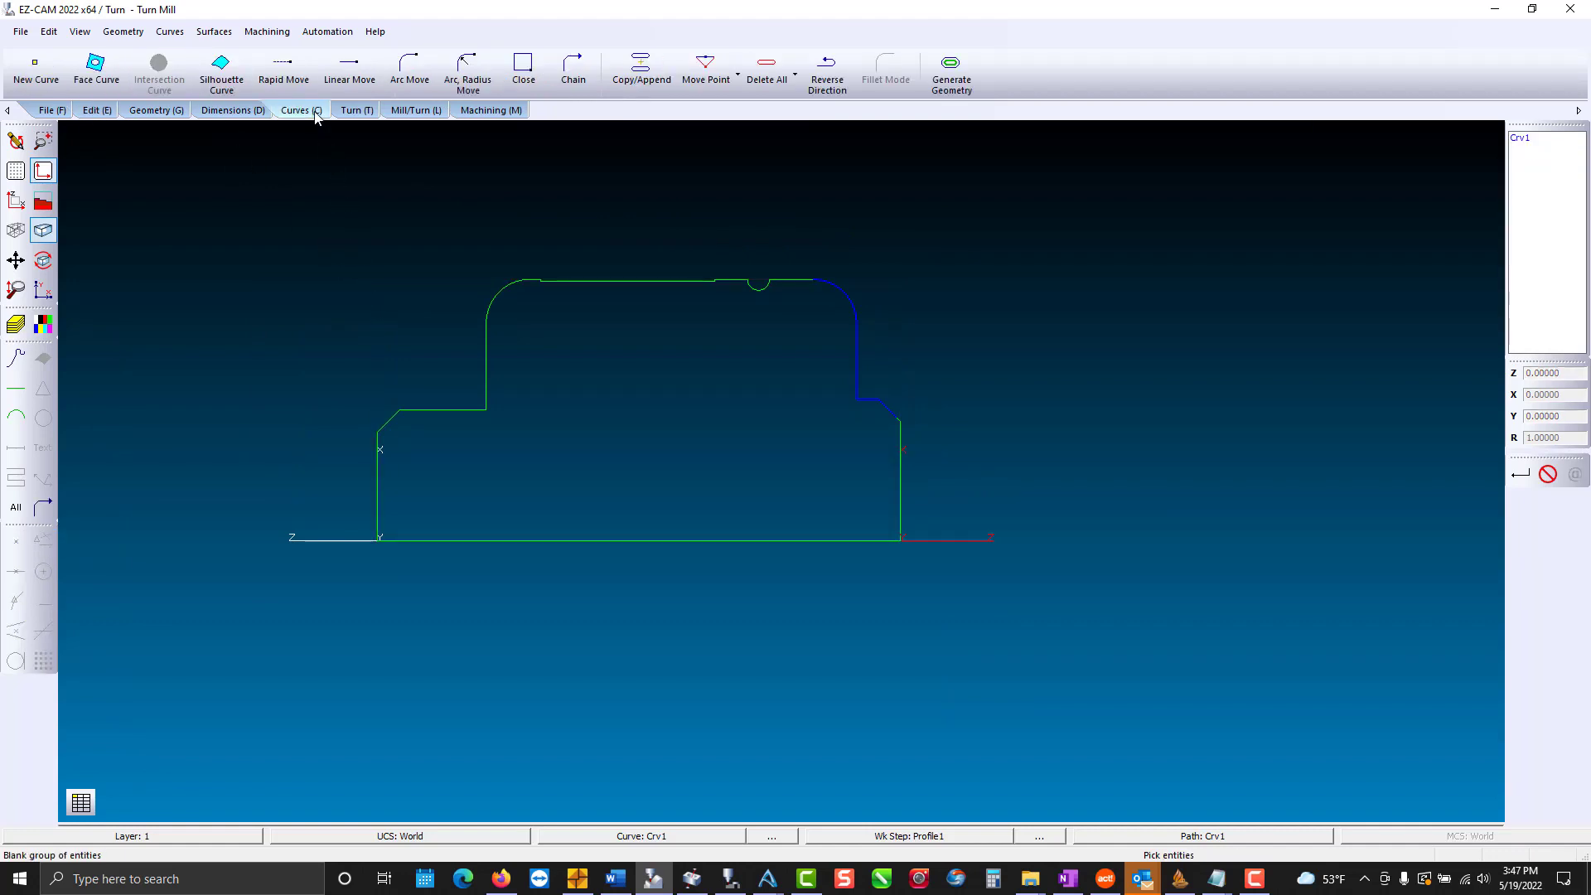
click(36, 70)
click(250, 352)
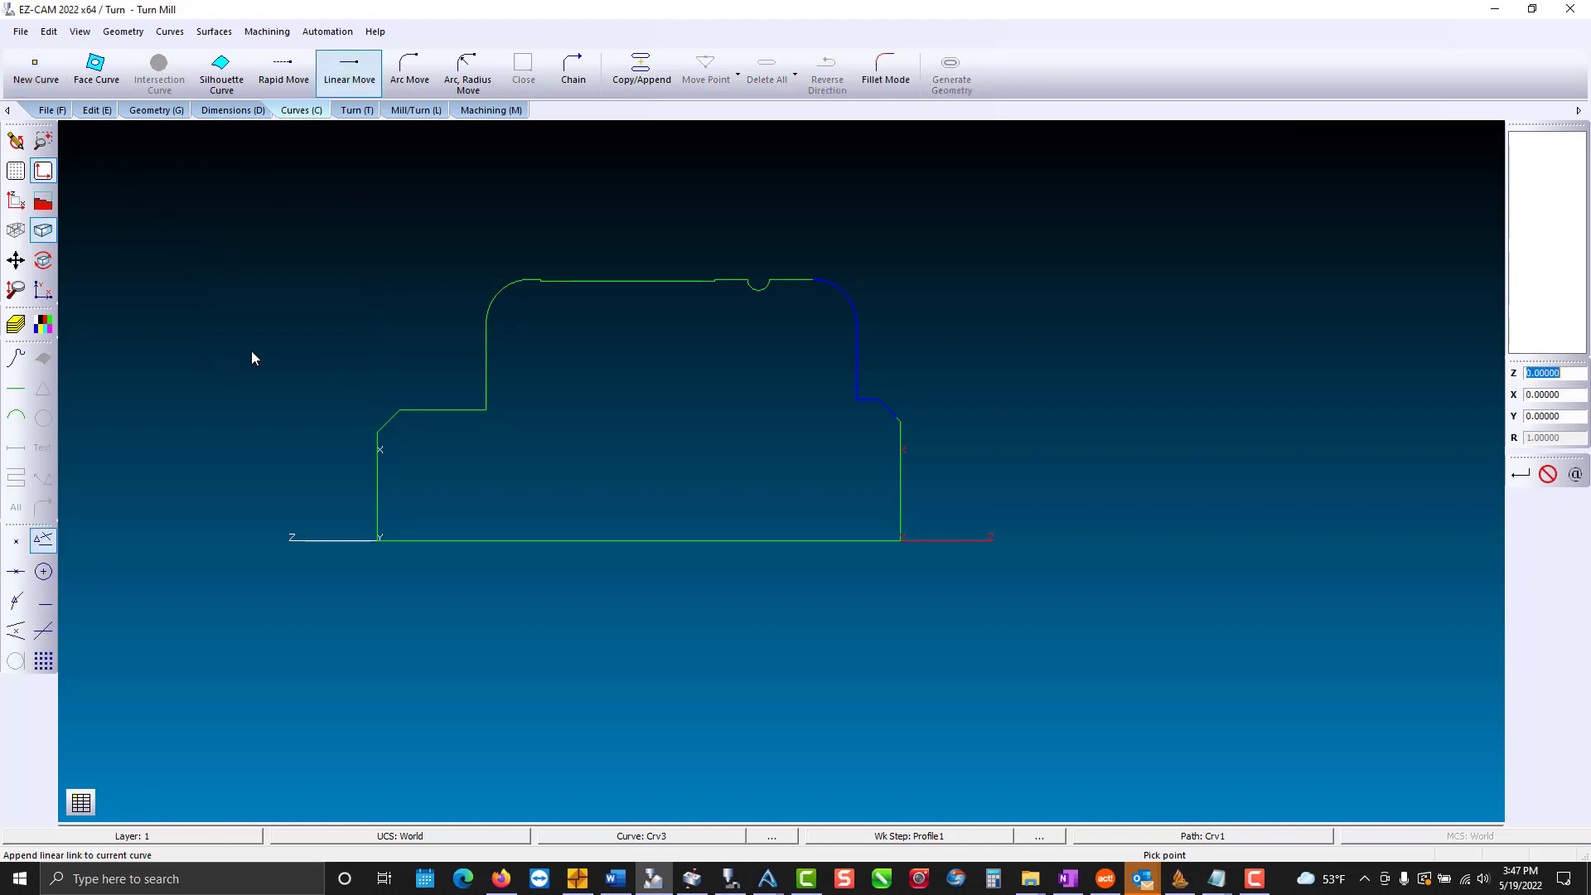
click(813, 280)
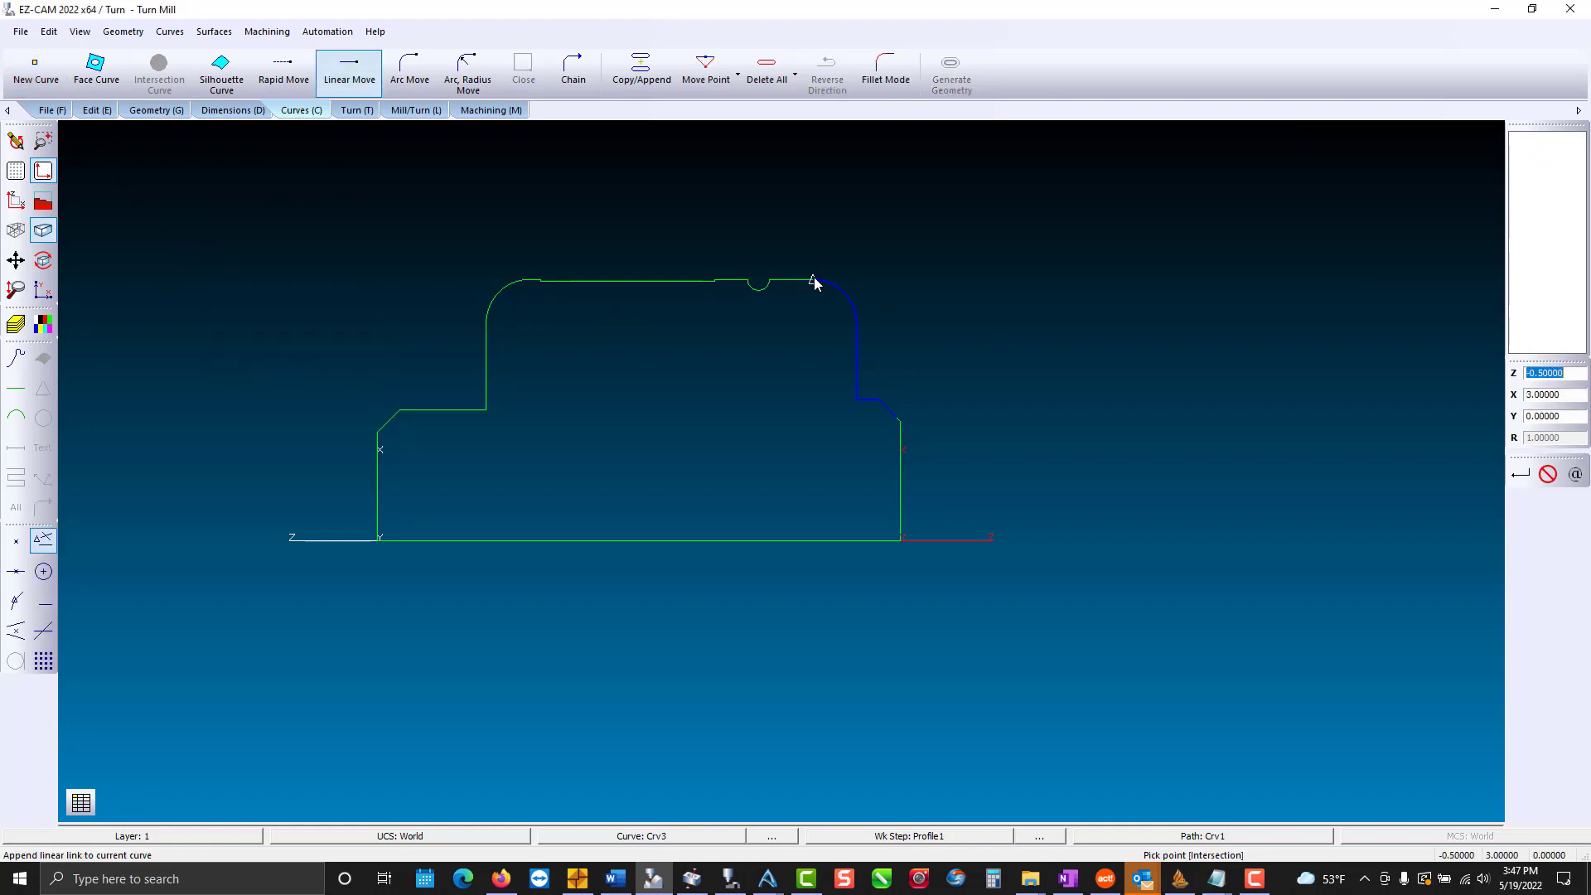
click(529, 280)
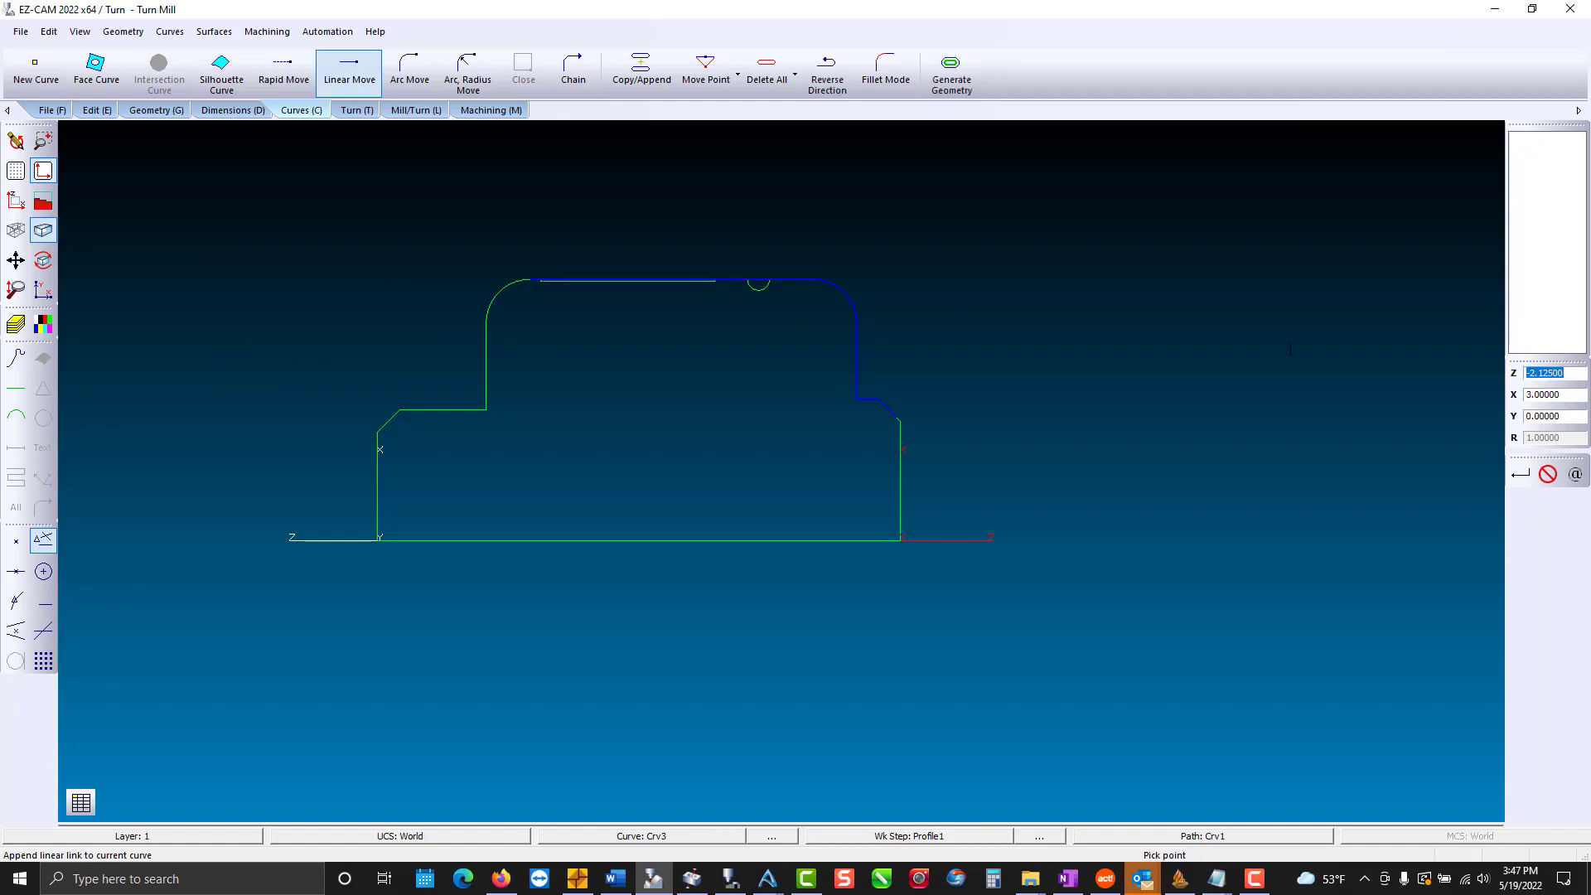
Extend Crv3 linearly by another 0.5 past the rear corner arc to Z-2.625 at X3.
click(1564, 373)
text(-)
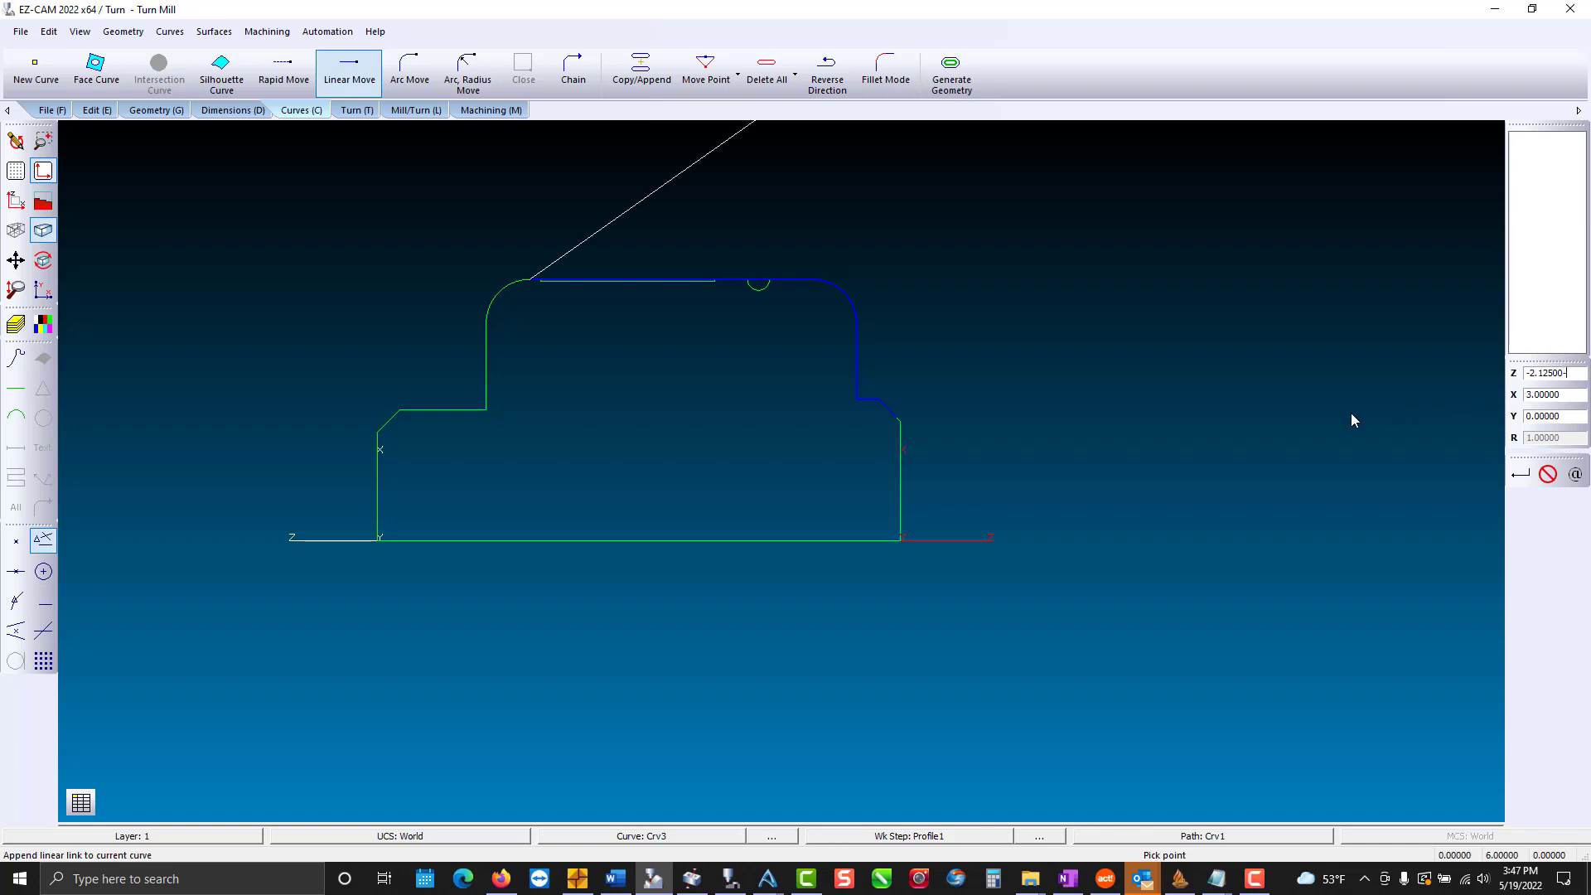
text(.1)
key(BackSpace)
text(5)
key(Return)
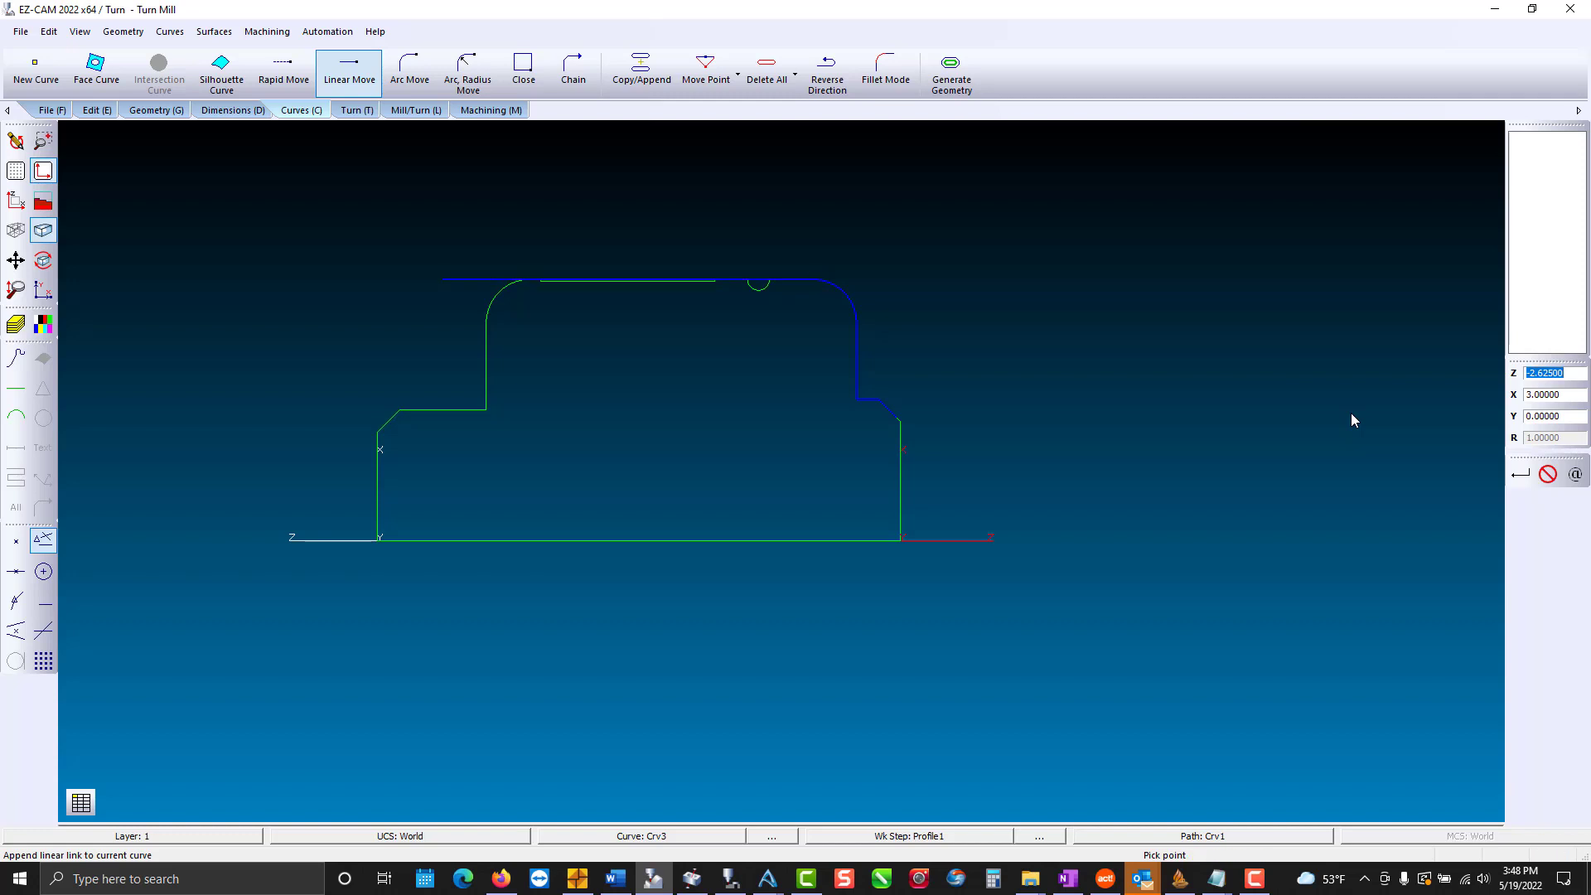
Add a Profile work step named Profile2 with the same VNMG tool and zero finish allowances, and assign Crv3 as its path.
click(356, 111)
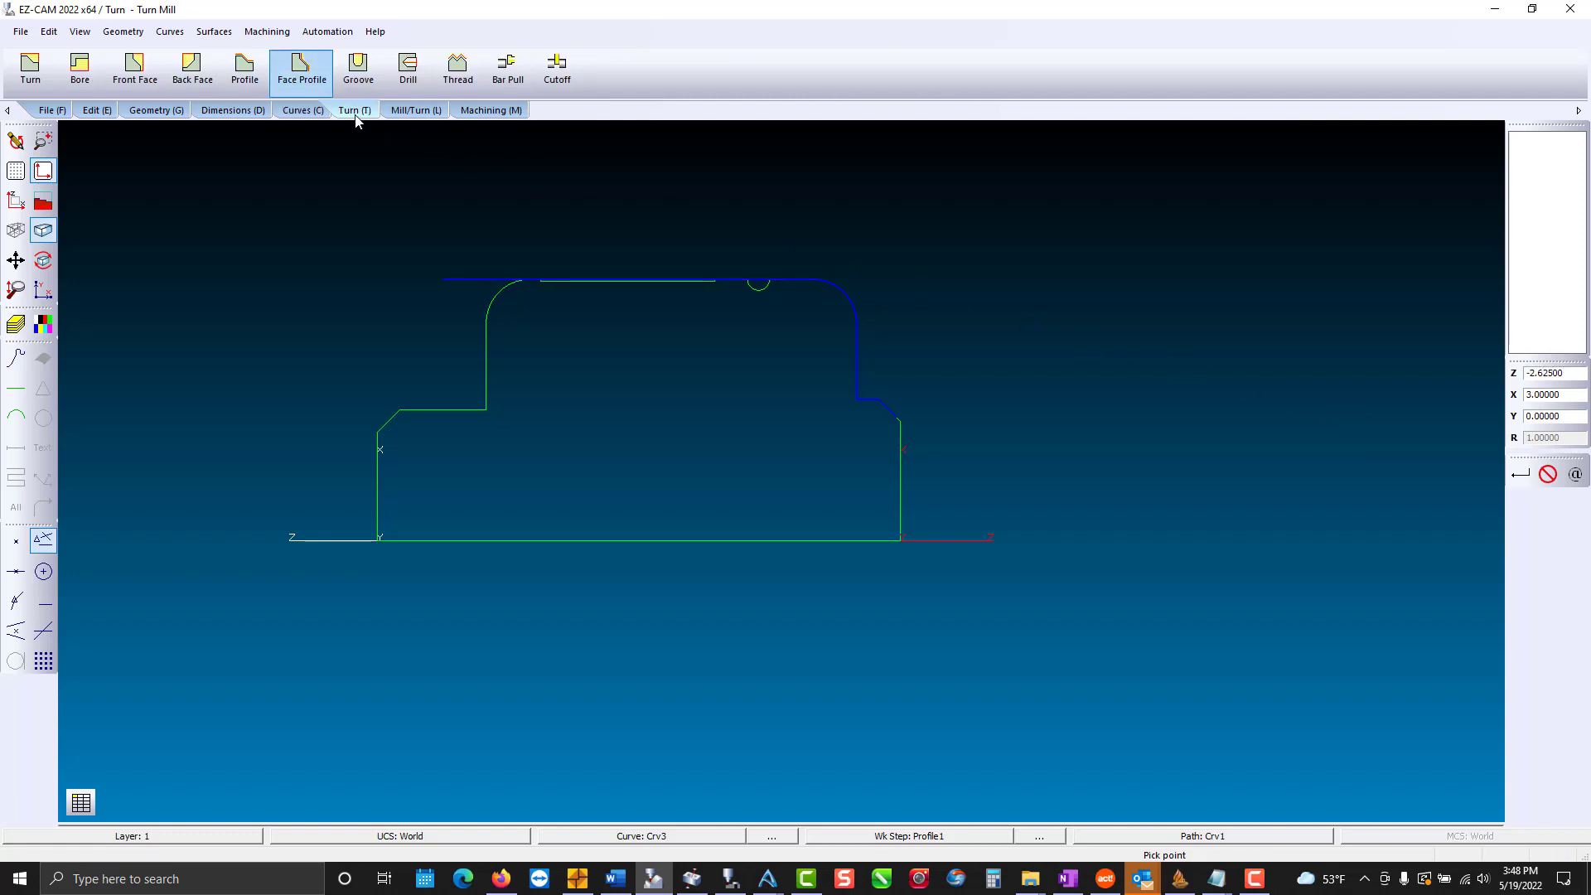
click(251, 71)
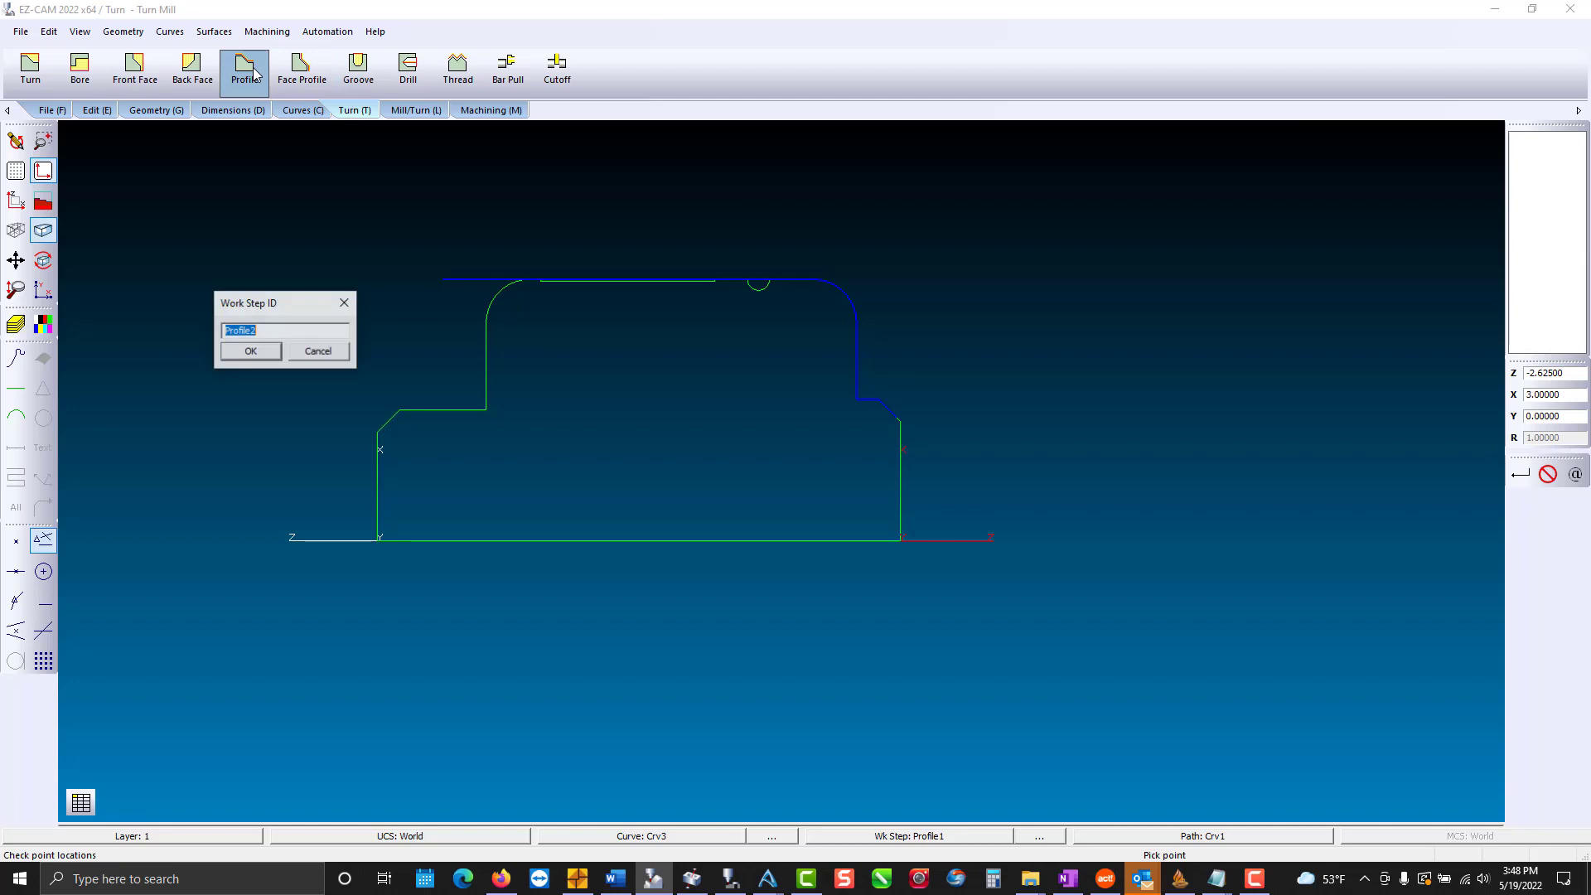
click(251, 350)
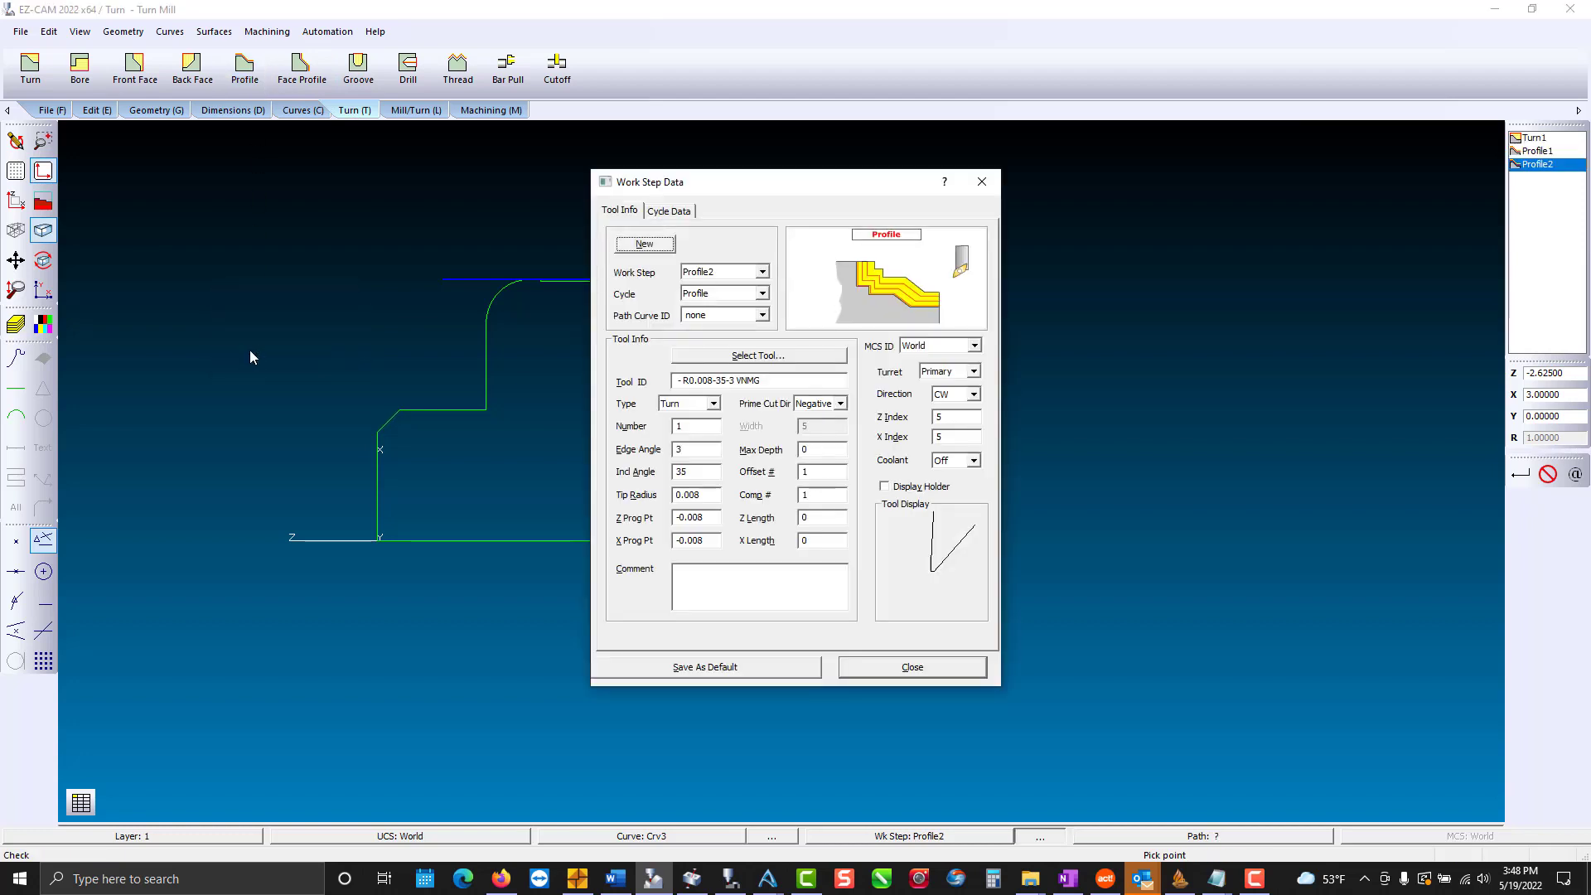
click(689, 212)
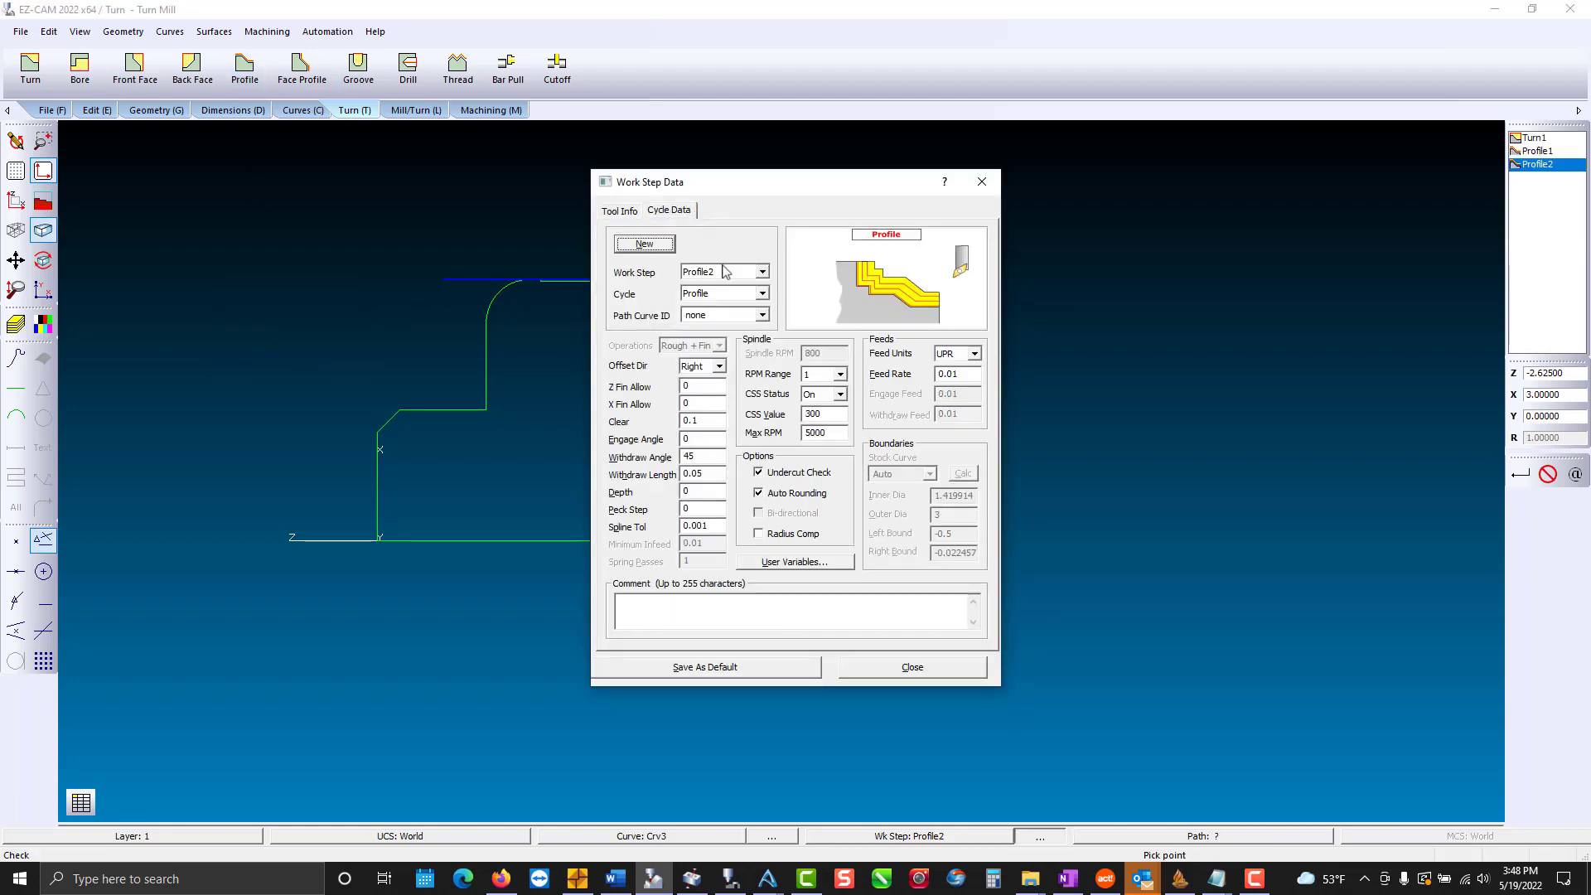
click(932, 667)
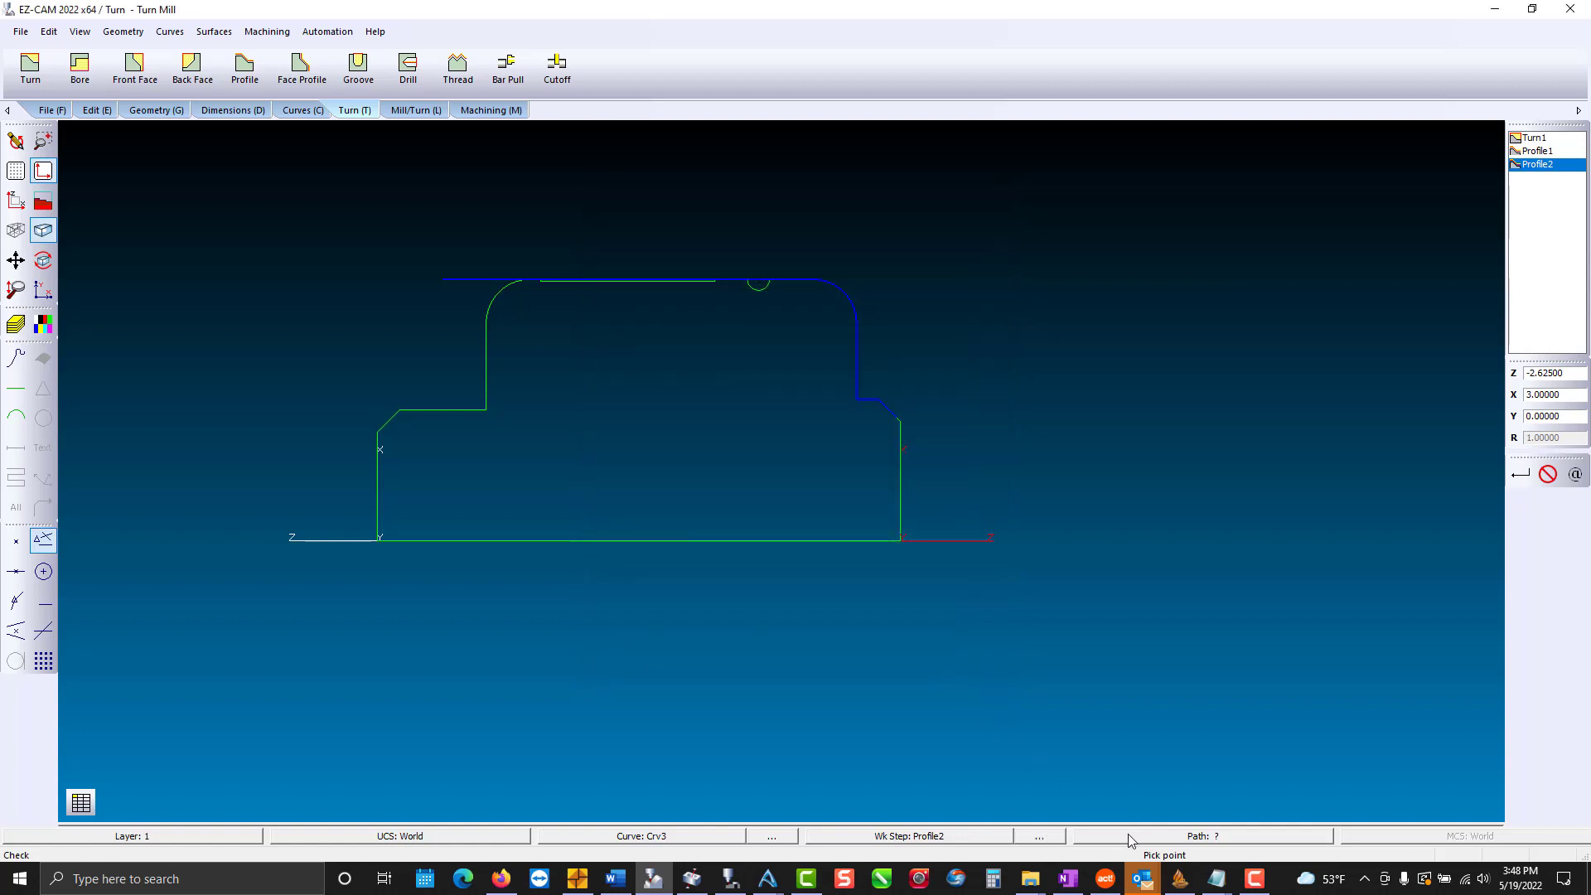
click(1518, 166)
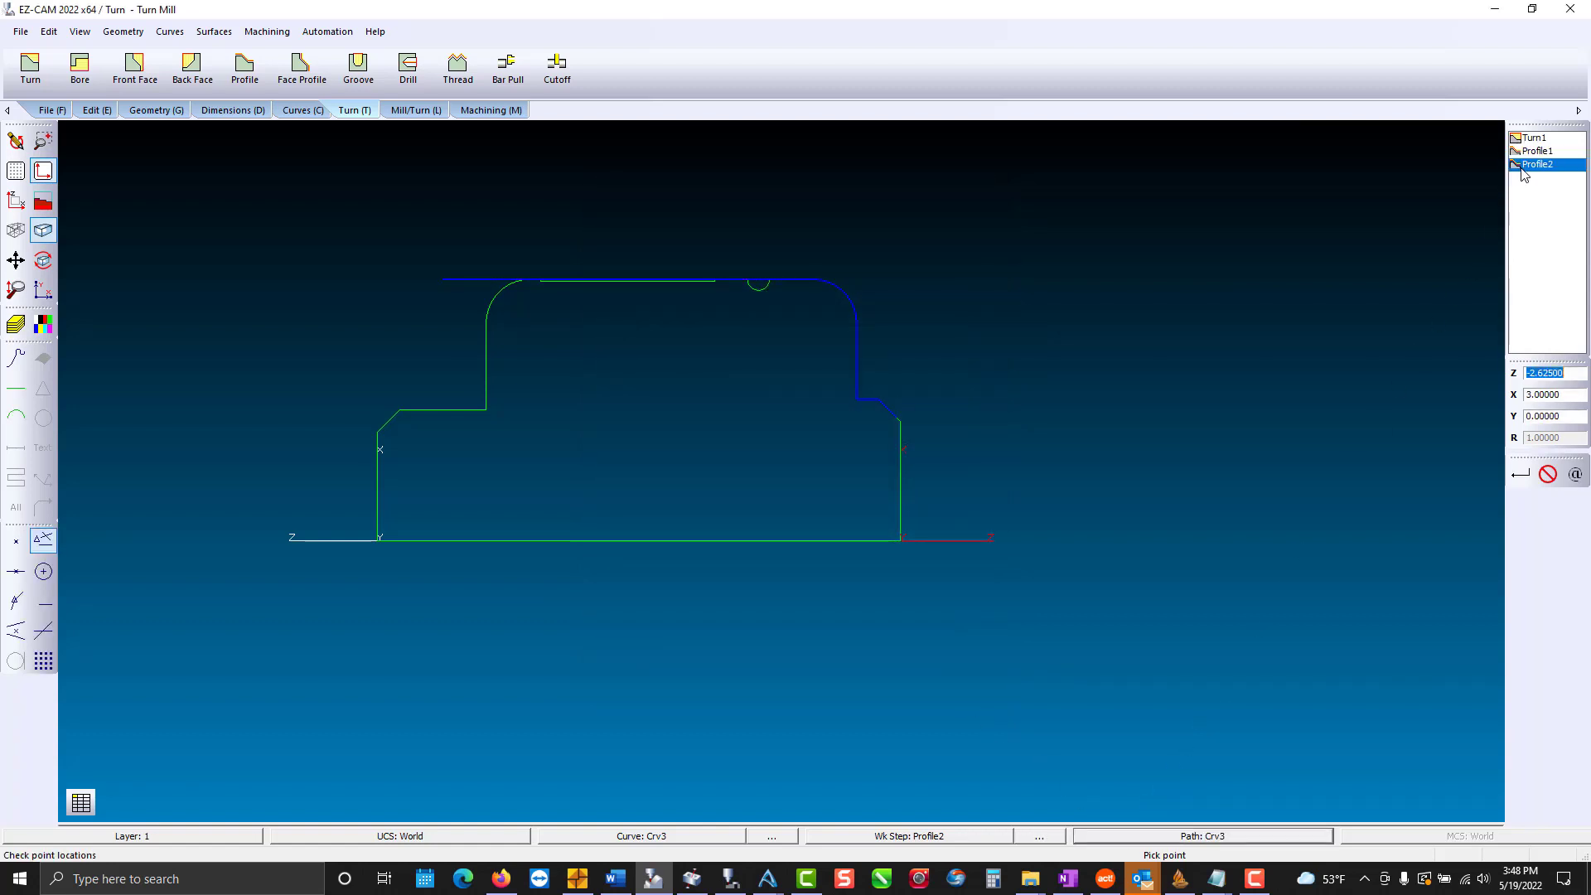
click(492, 111)
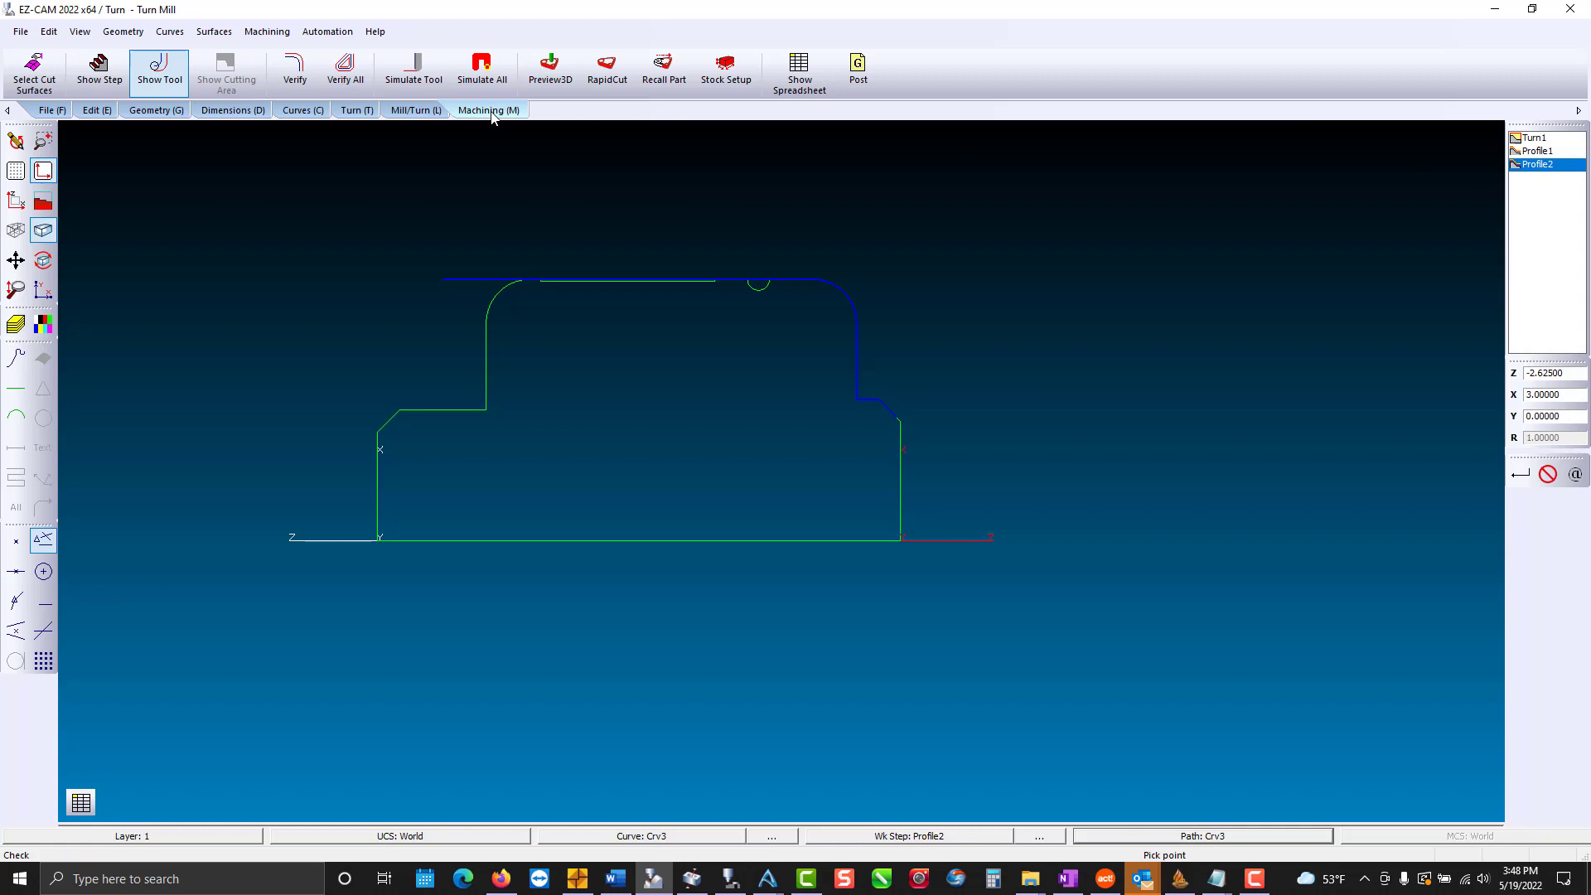
Verify the Profile2 tool path along the outer diameter and inspect it near the semicircular groove.
click(294, 71)
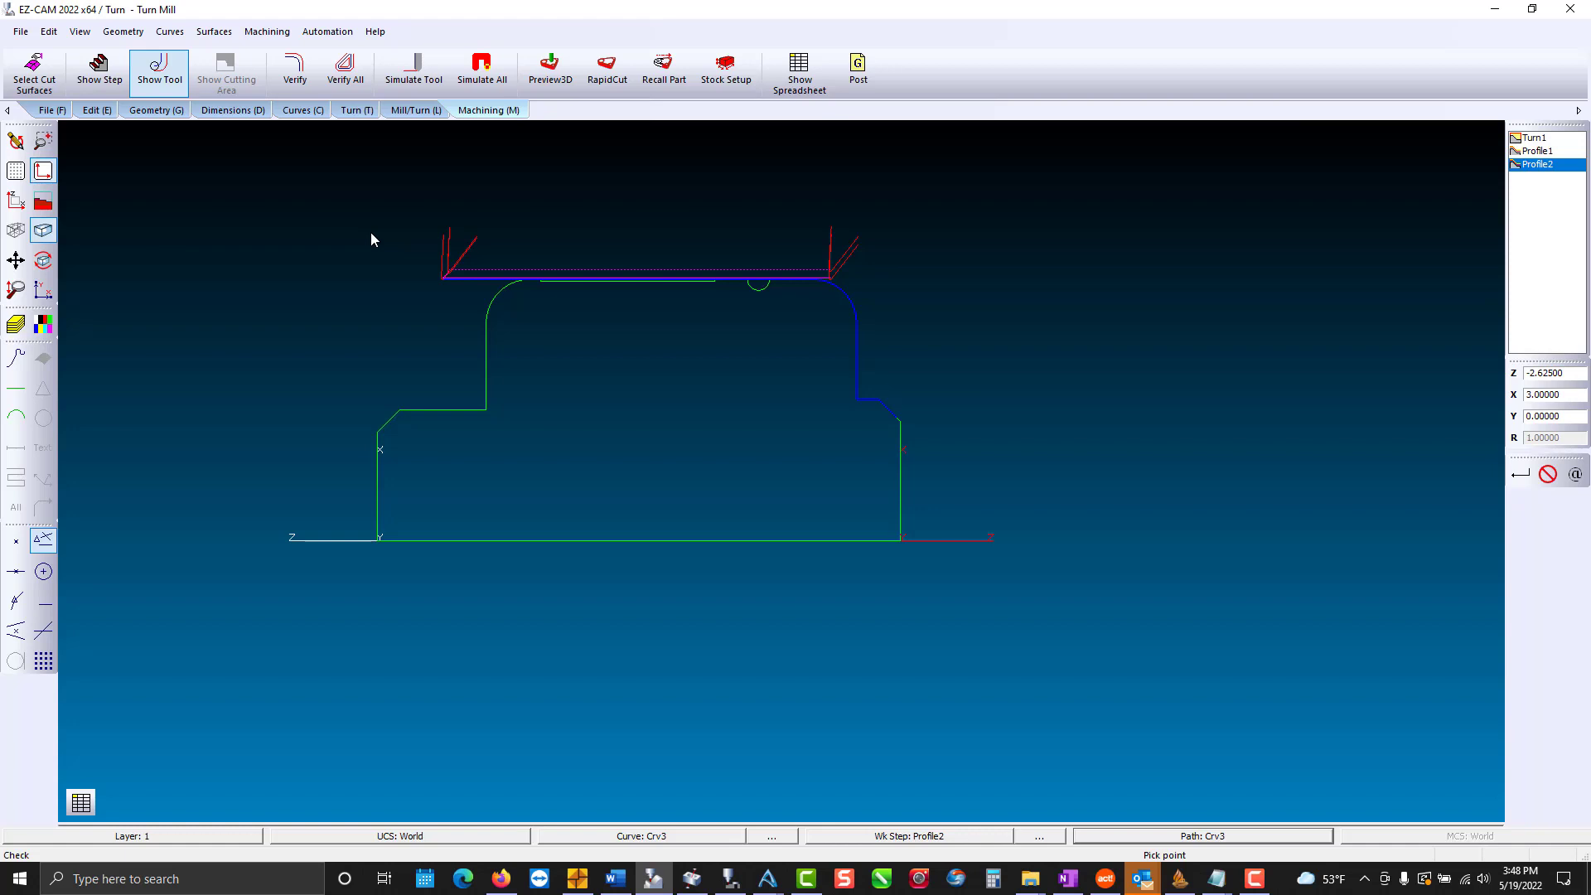
scroll(788, 285, up, 3)
scroll(787, 277, up, 3)
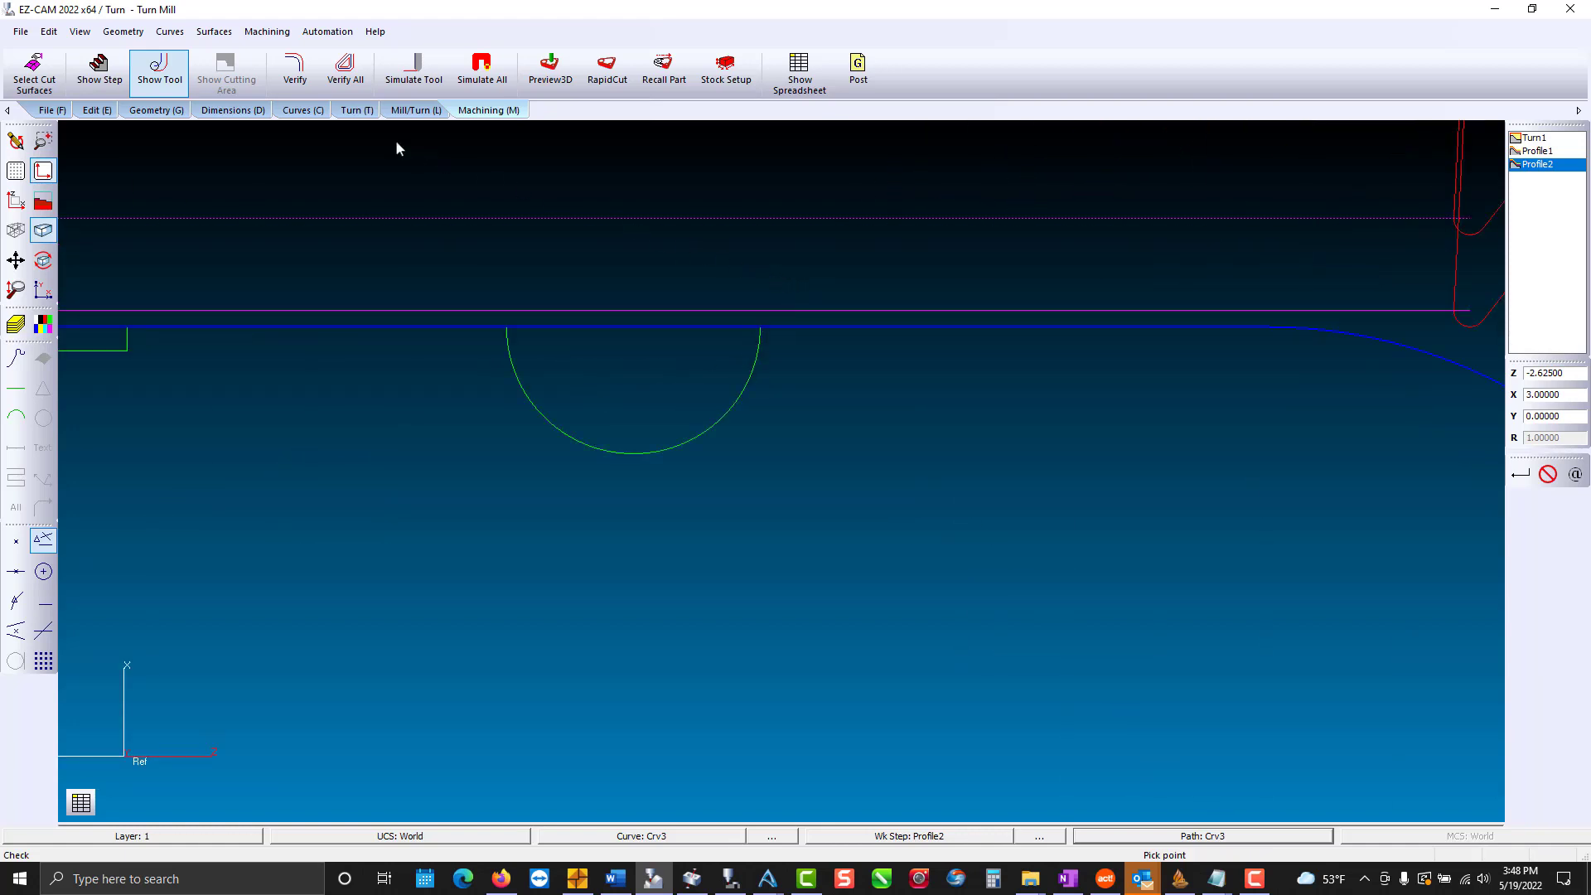
Create the new curve Crv4 with an arc move tracing the semicircular groove from Z-0.75, X3 to Z-0.875, X3.
click(308, 113)
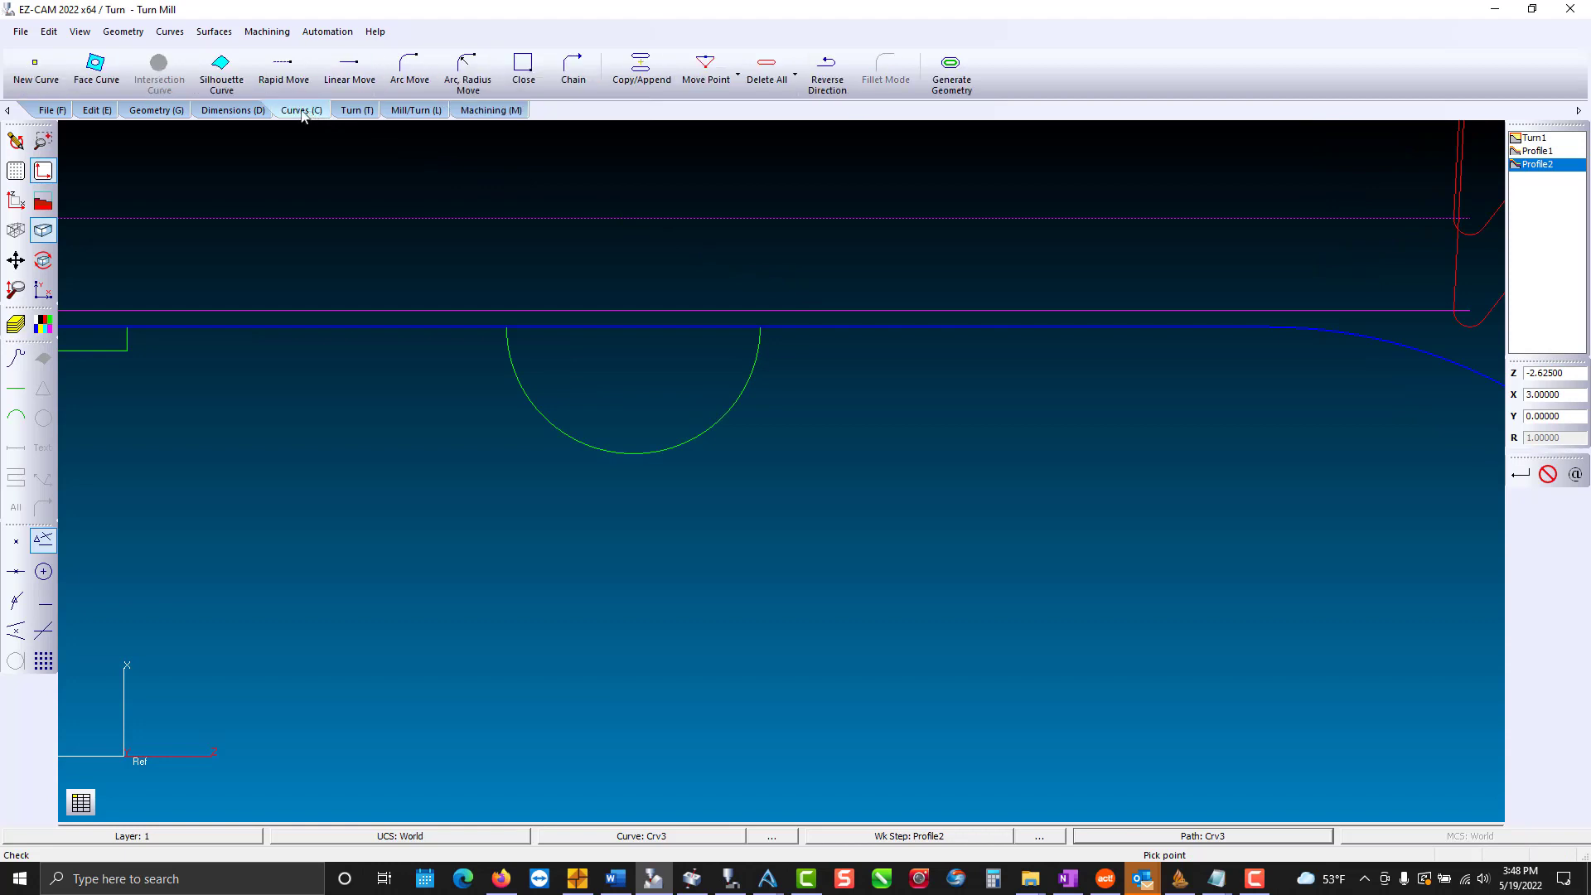
click(37, 65)
click(251, 351)
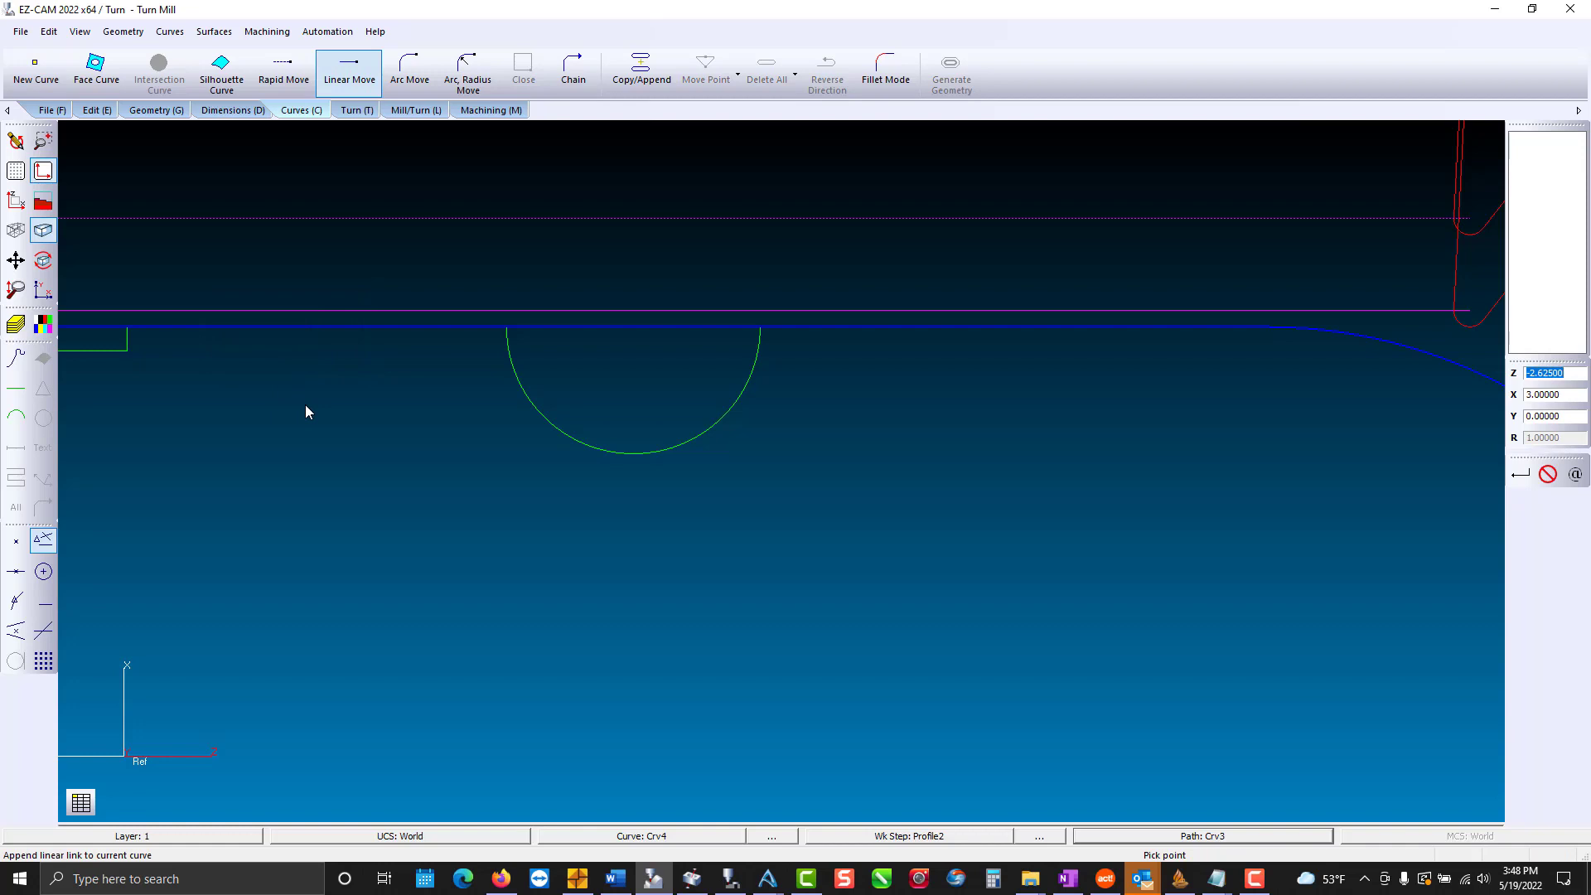
click(409, 70)
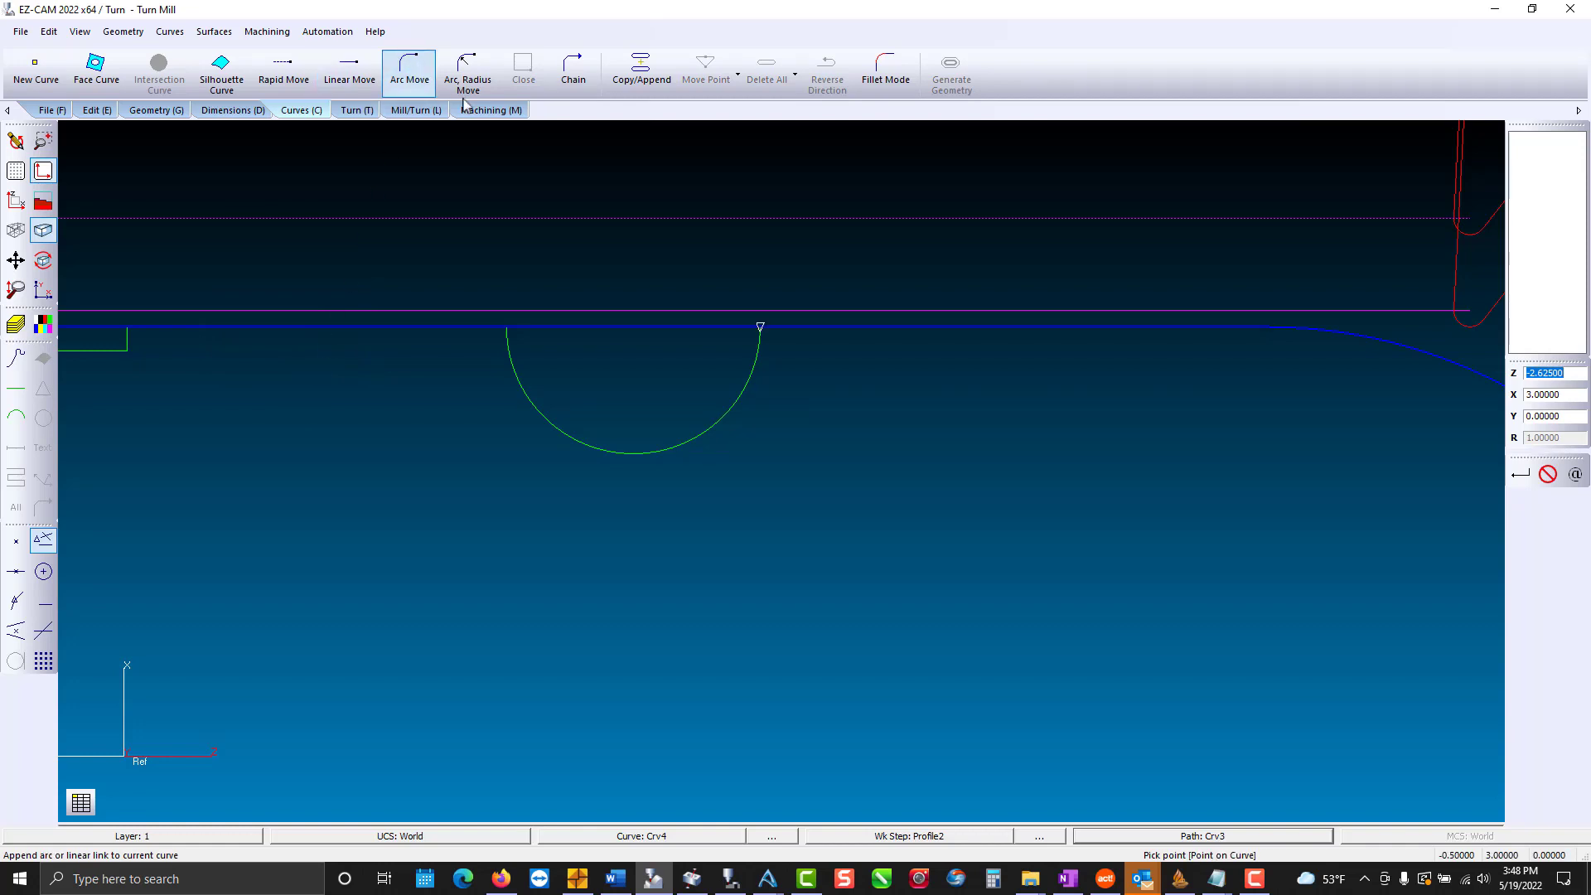
click(761, 330)
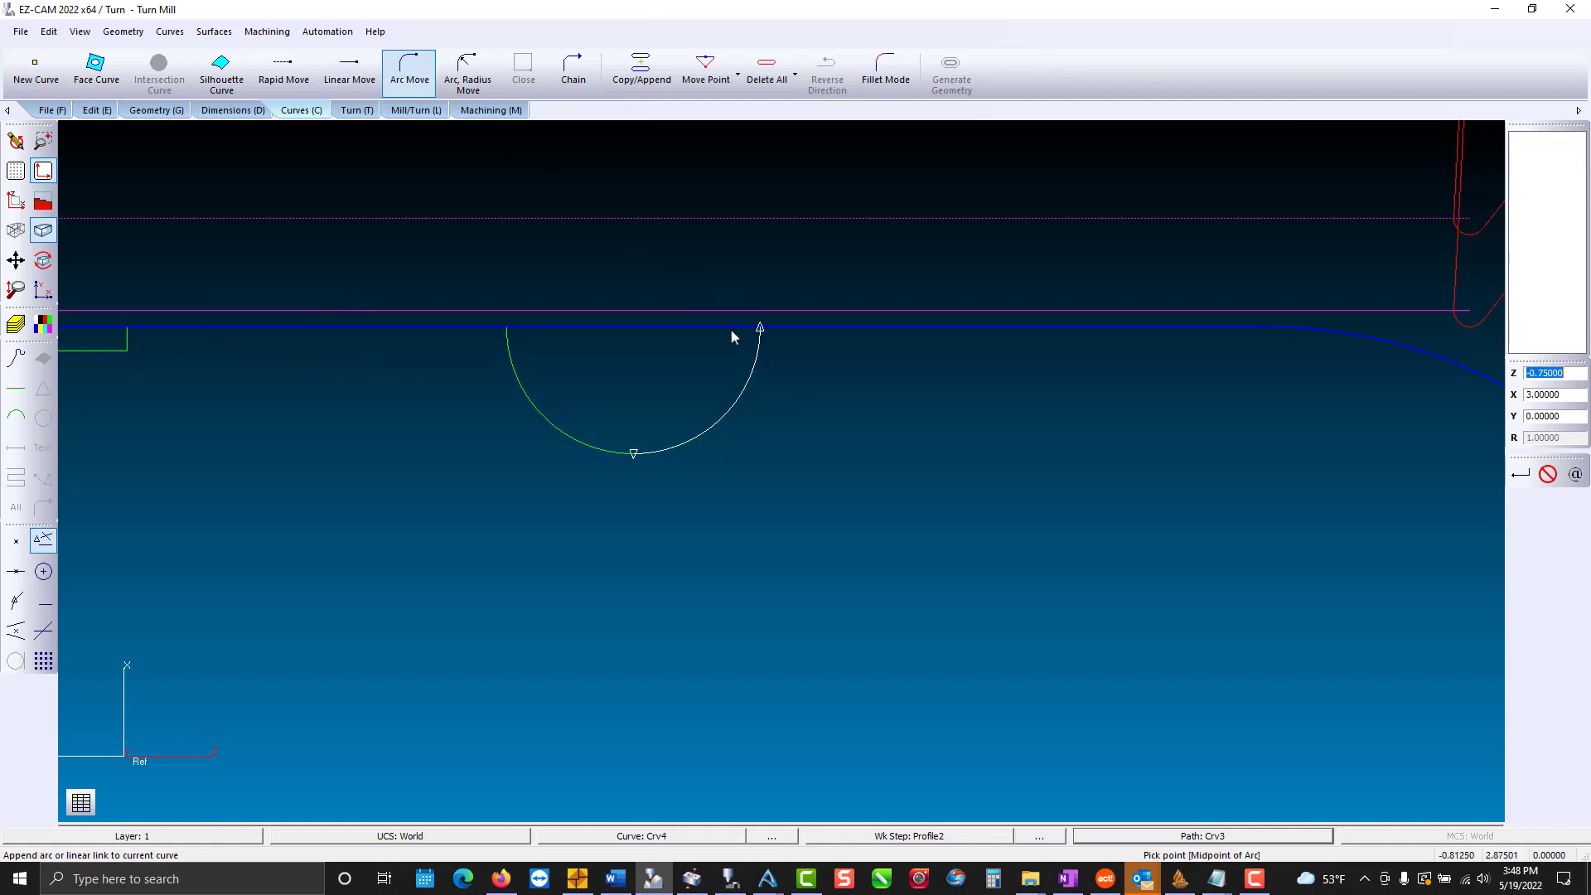
click(517, 339)
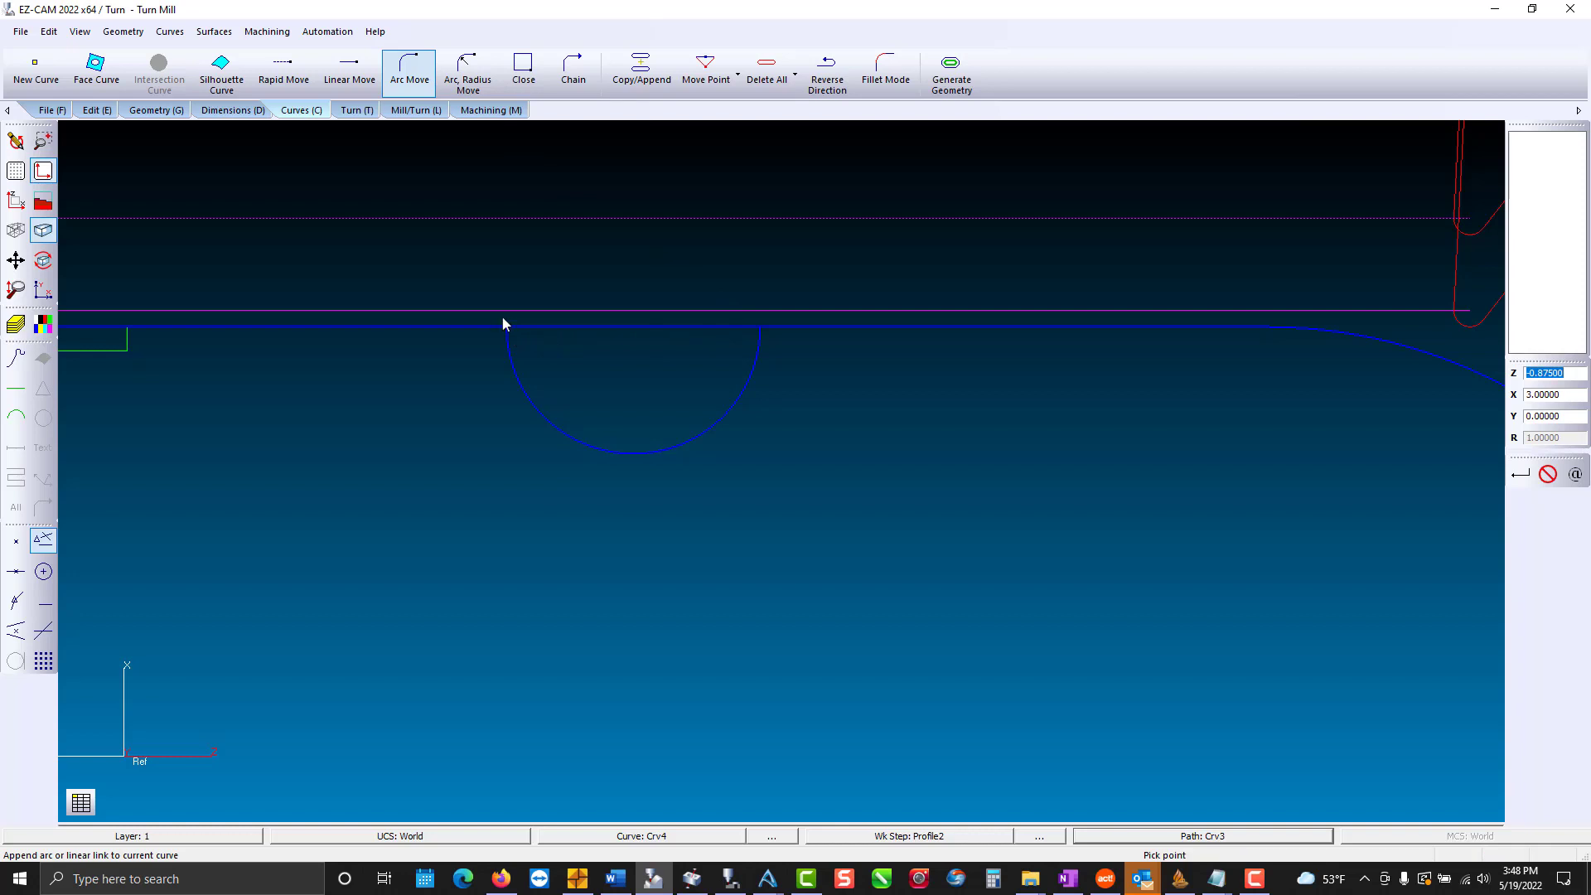
Add a Groove work step named Groove1 using the R0.006-W0.118 External groove tool from the library.
click(356, 111)
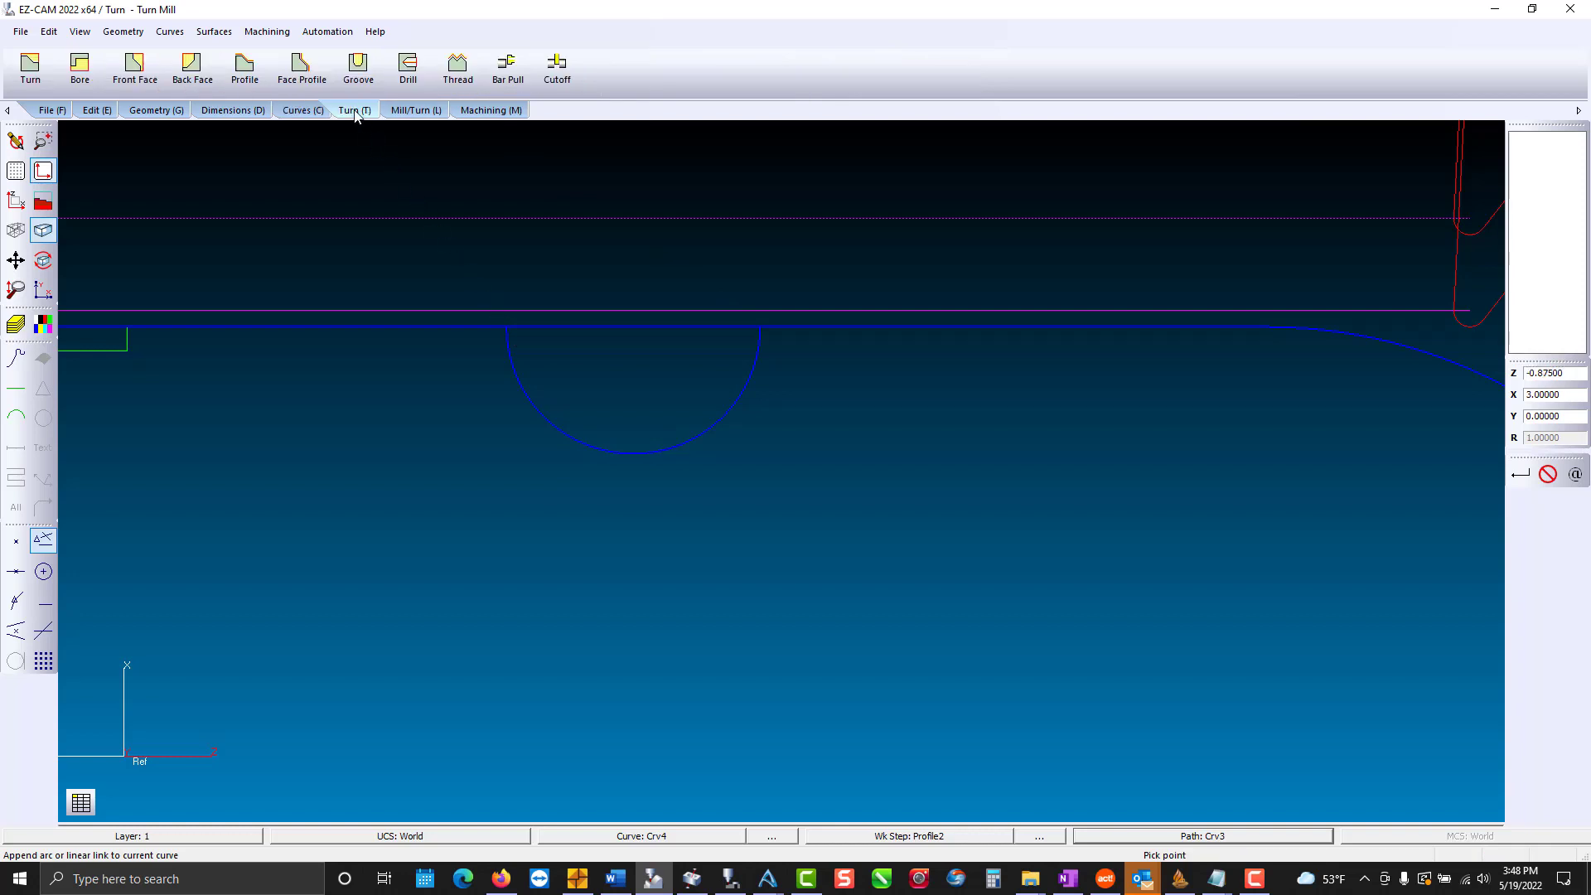
click(356, 65)
click(251, 351)
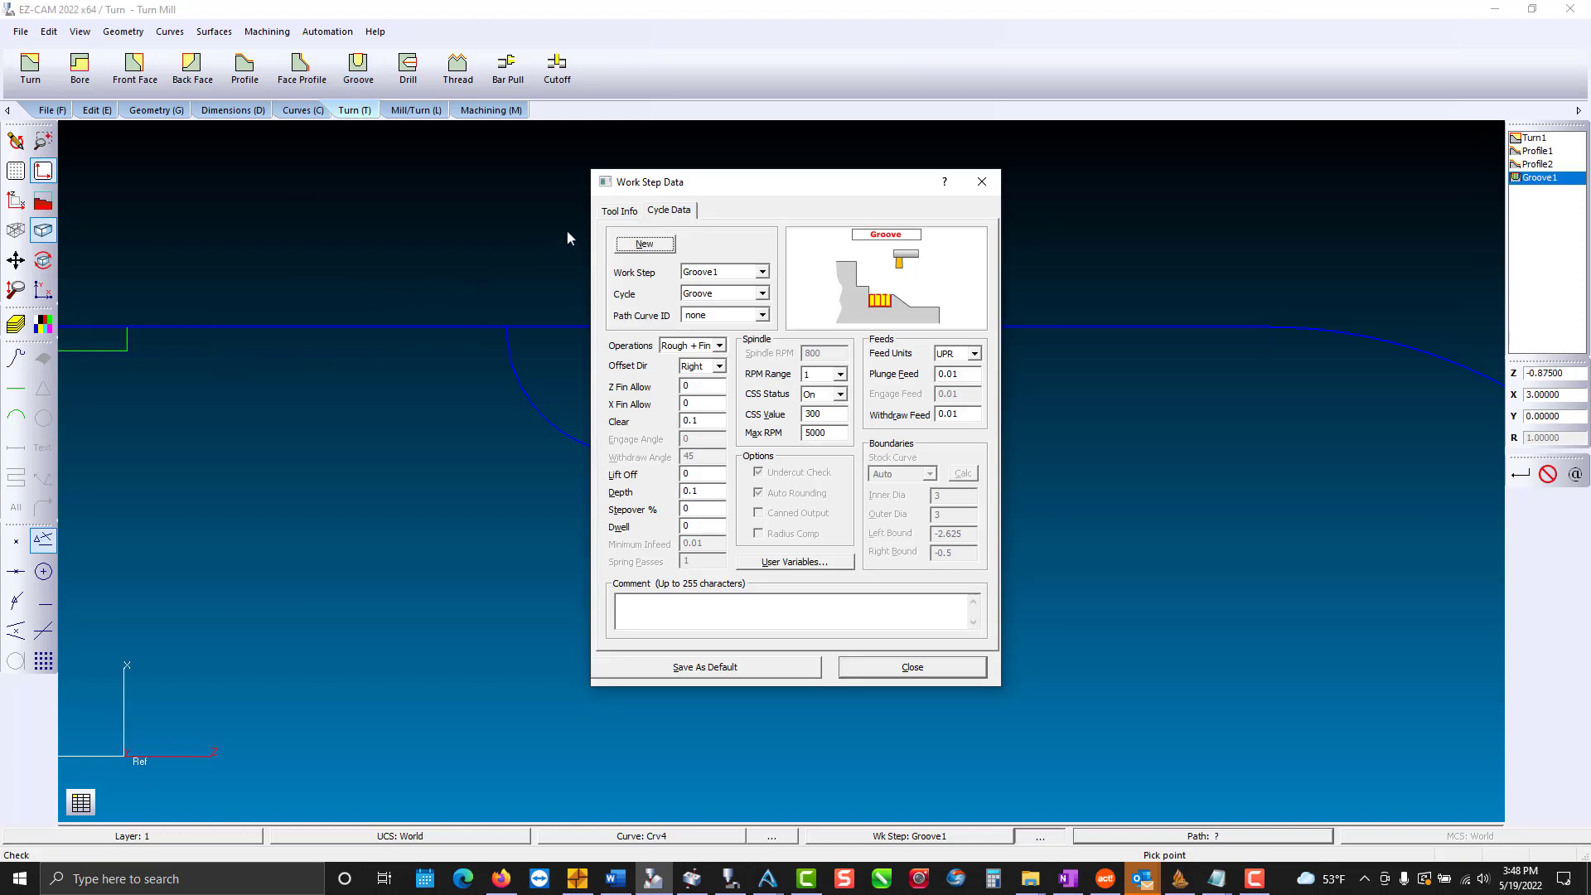
click(621, 212)
click(714, 358)
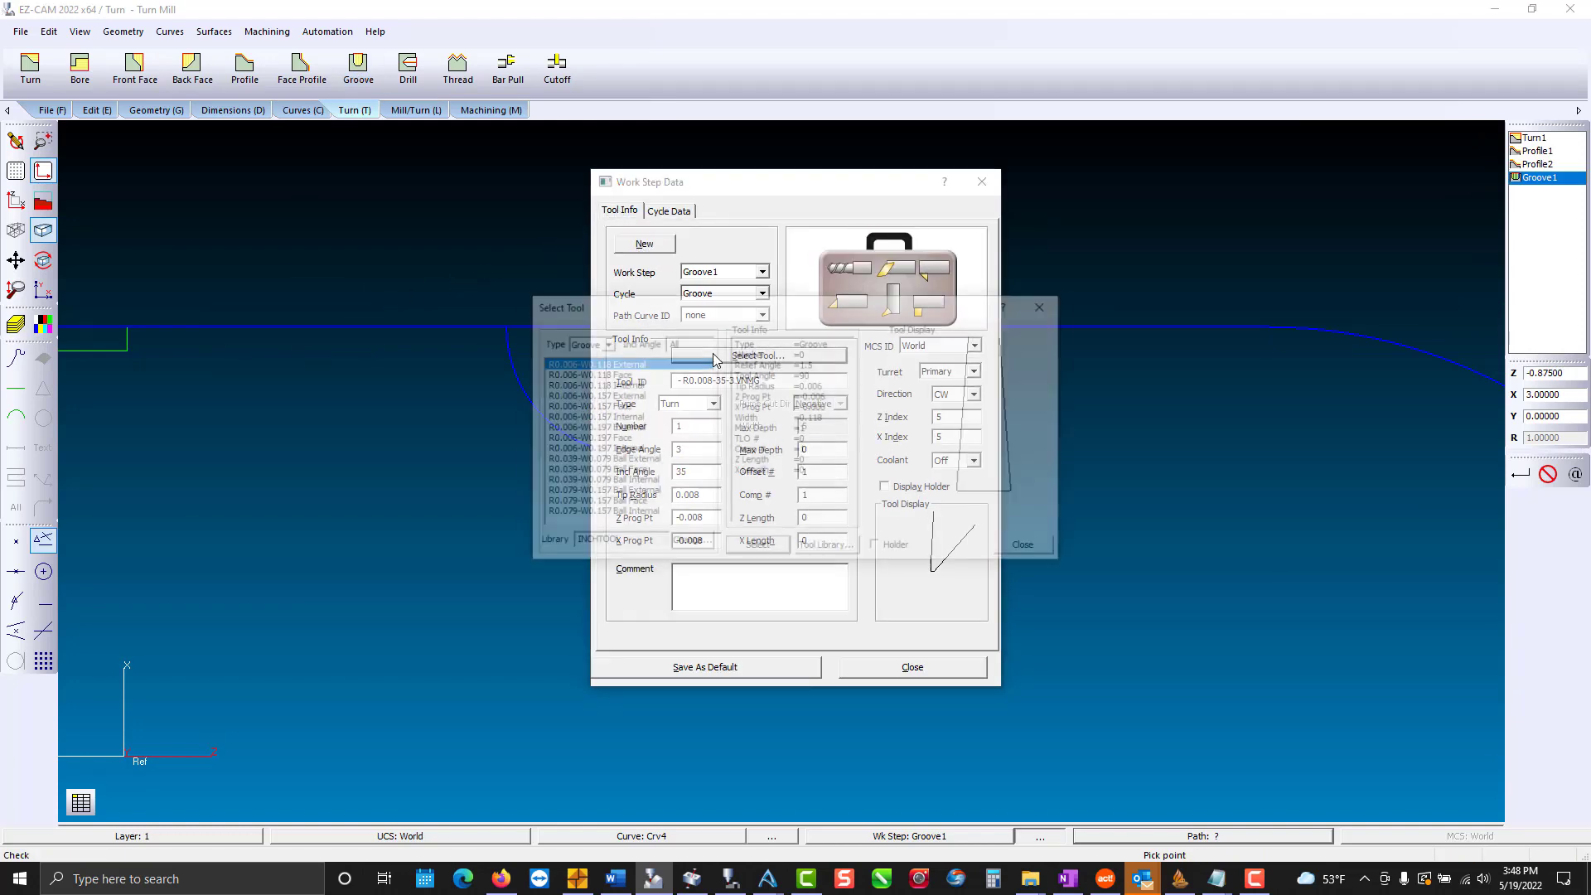
double_click(651, 366)
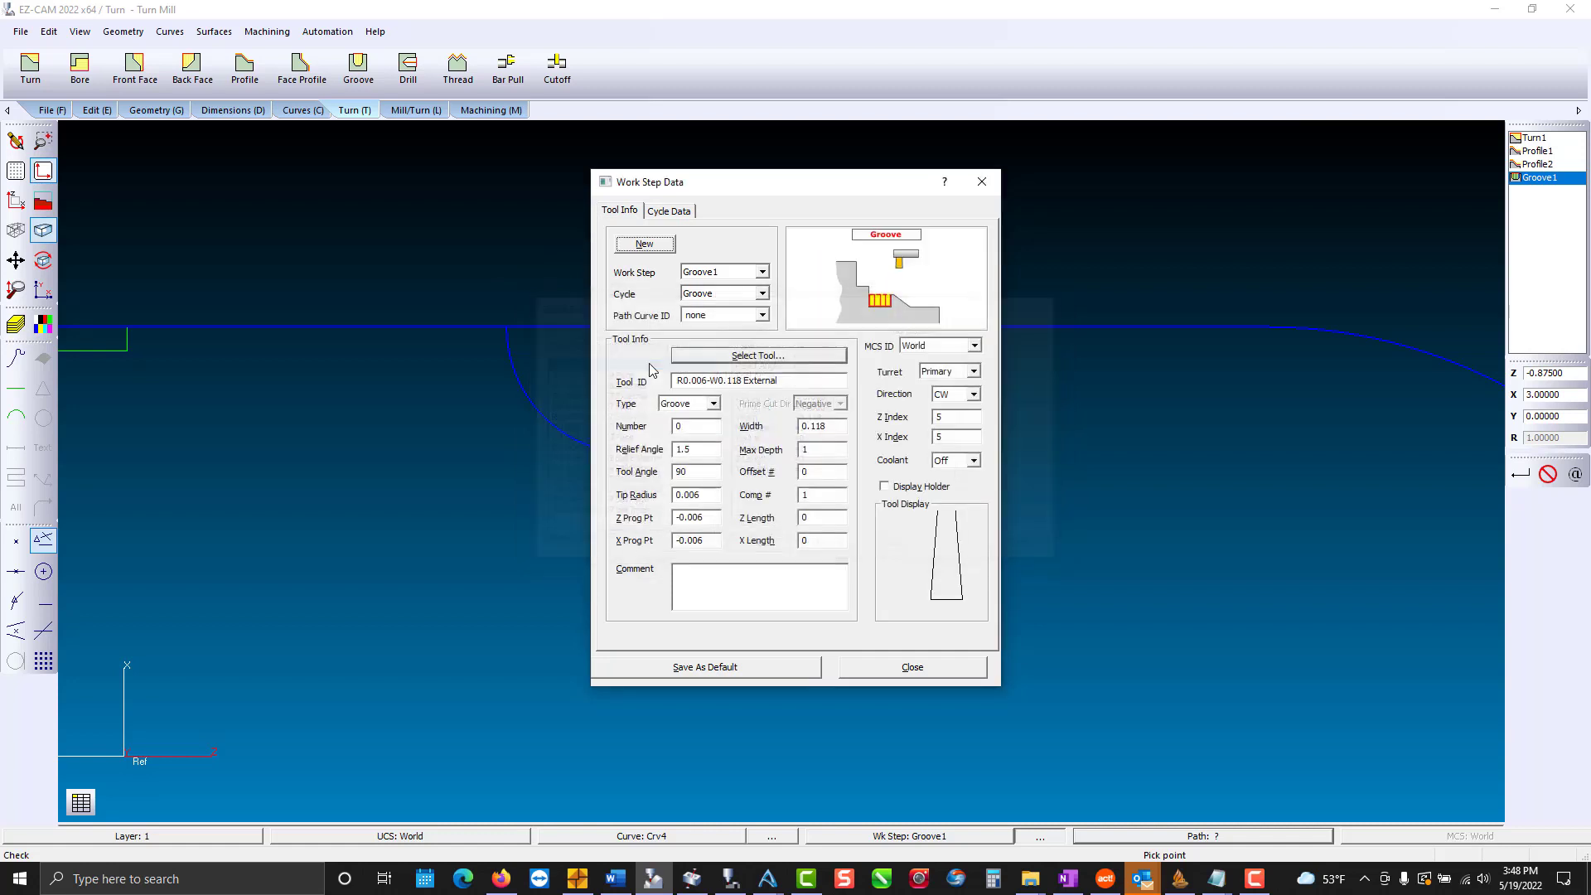
Set both the tool number and the offset number of the Groove1 tool to 2.
click(704, 424)
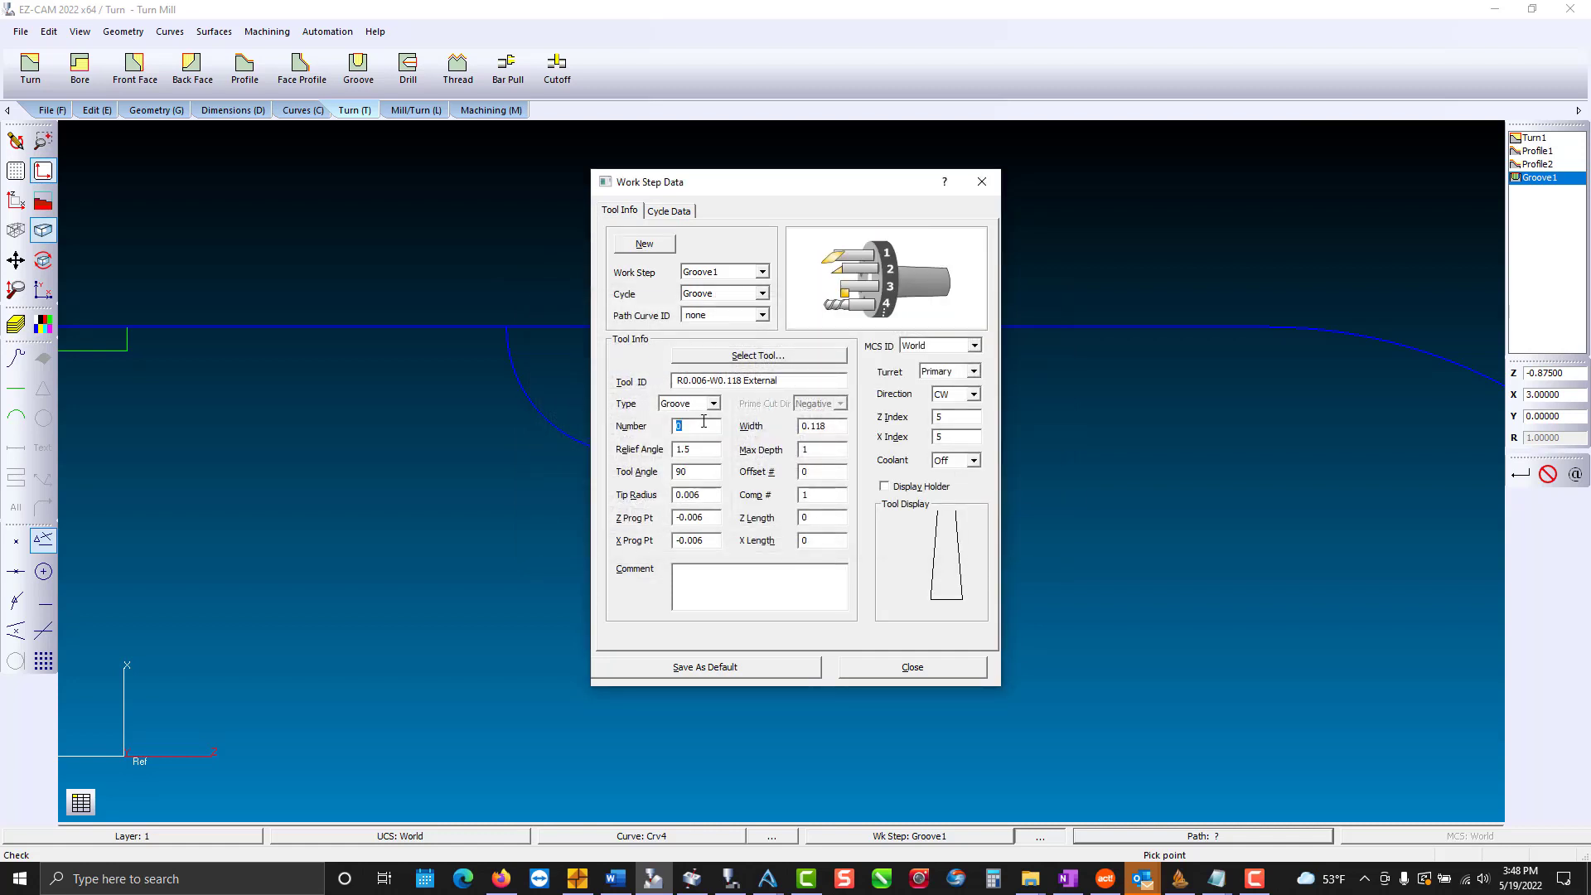
text(2)
click(815, 472)
text(2)
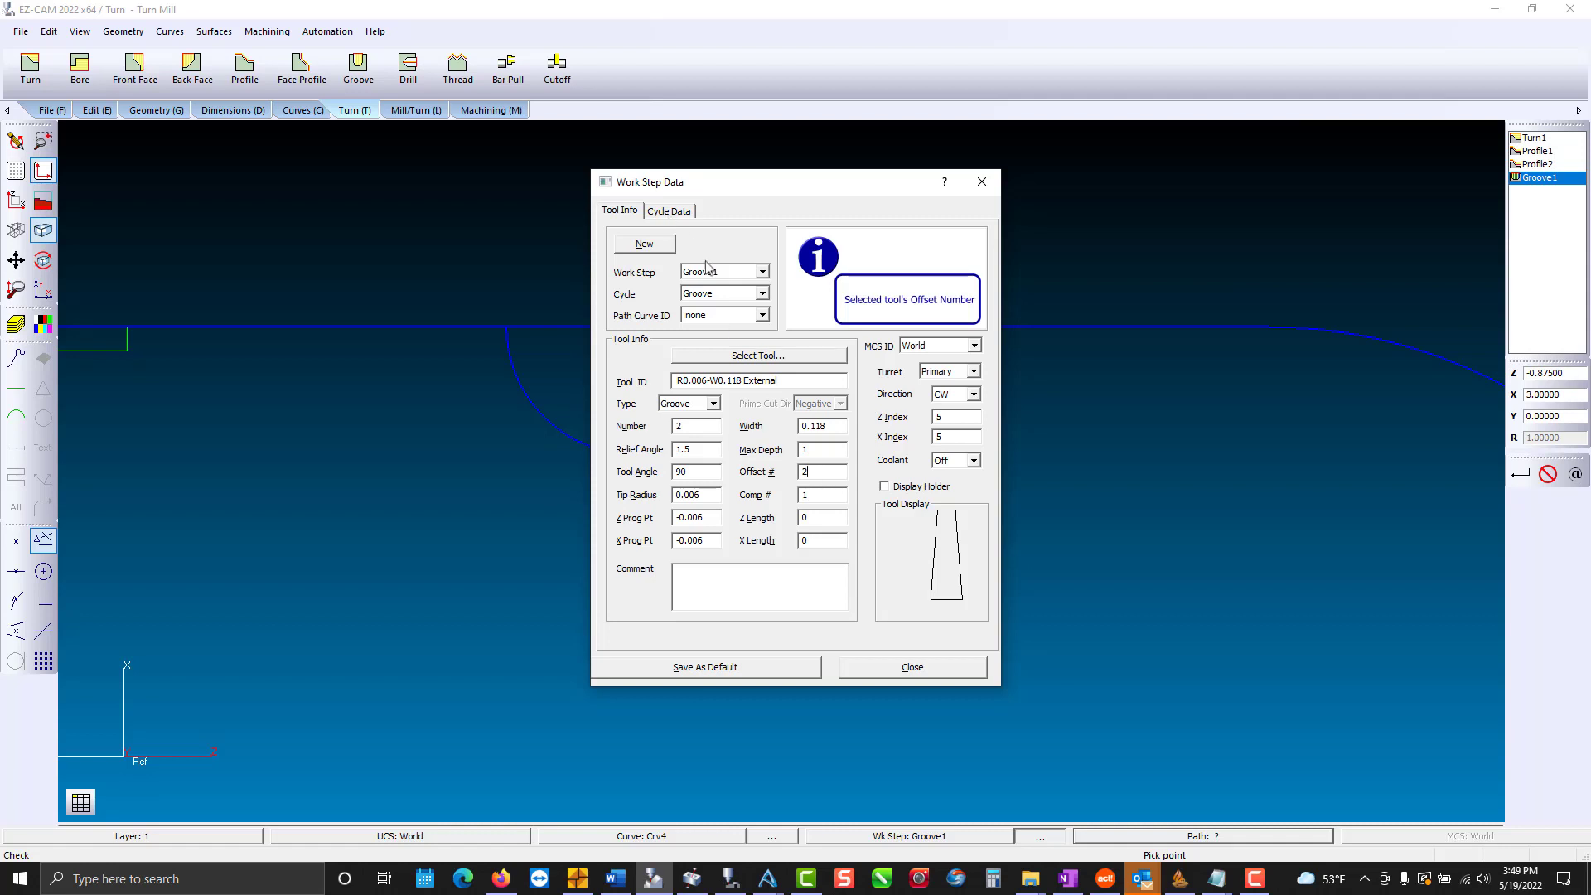
Set the groove tool's width to 0.0625 and its tip radius to 0.03125.
click(839, 427)
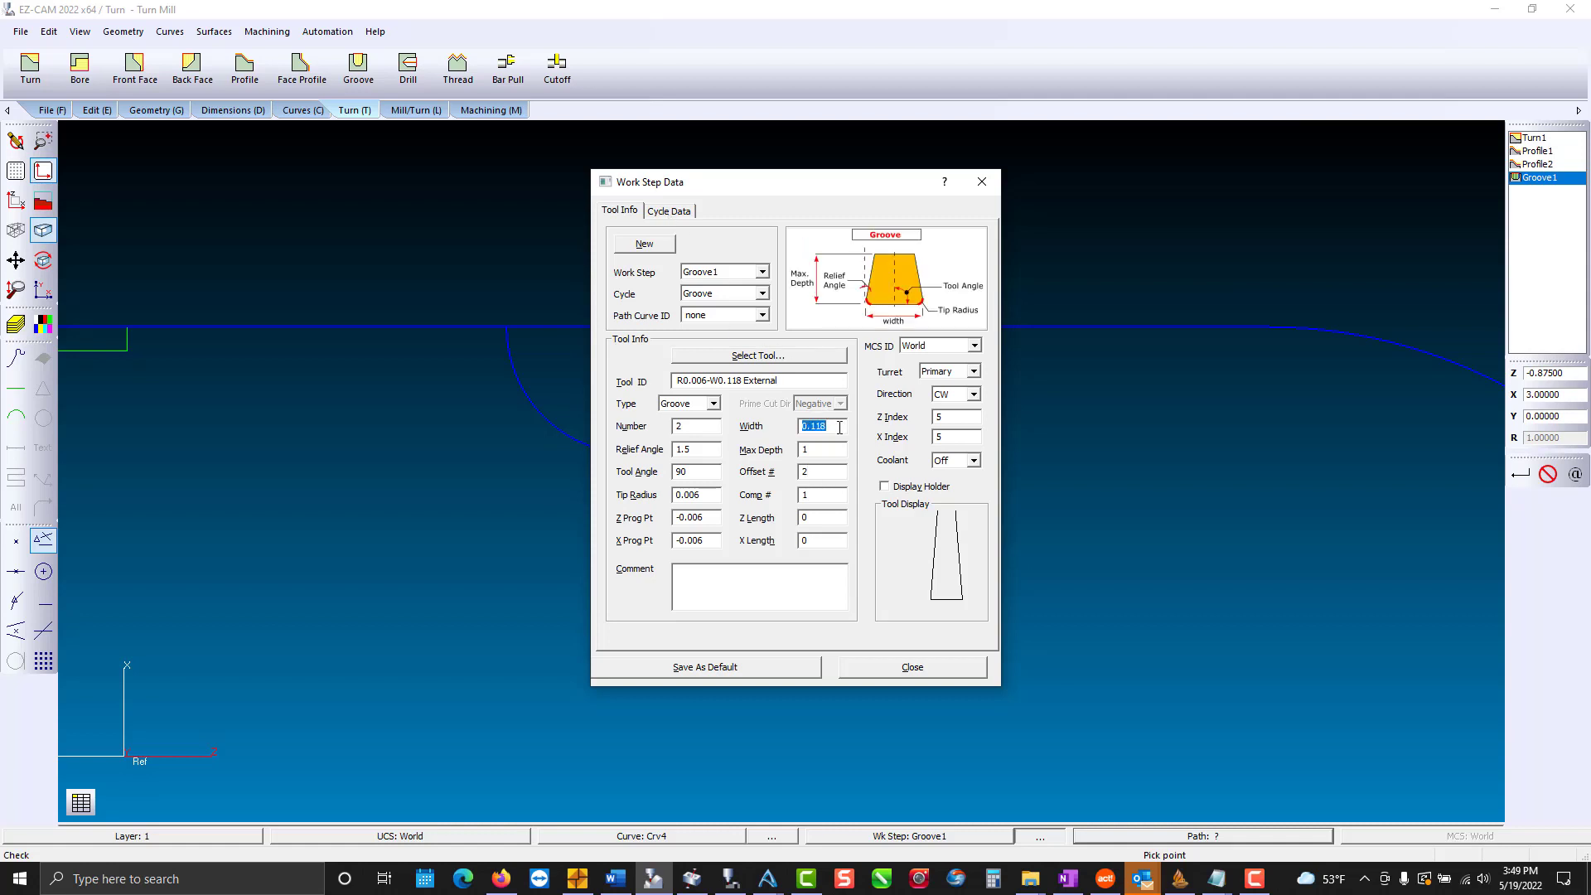
text(.0625)
click(693, 517)
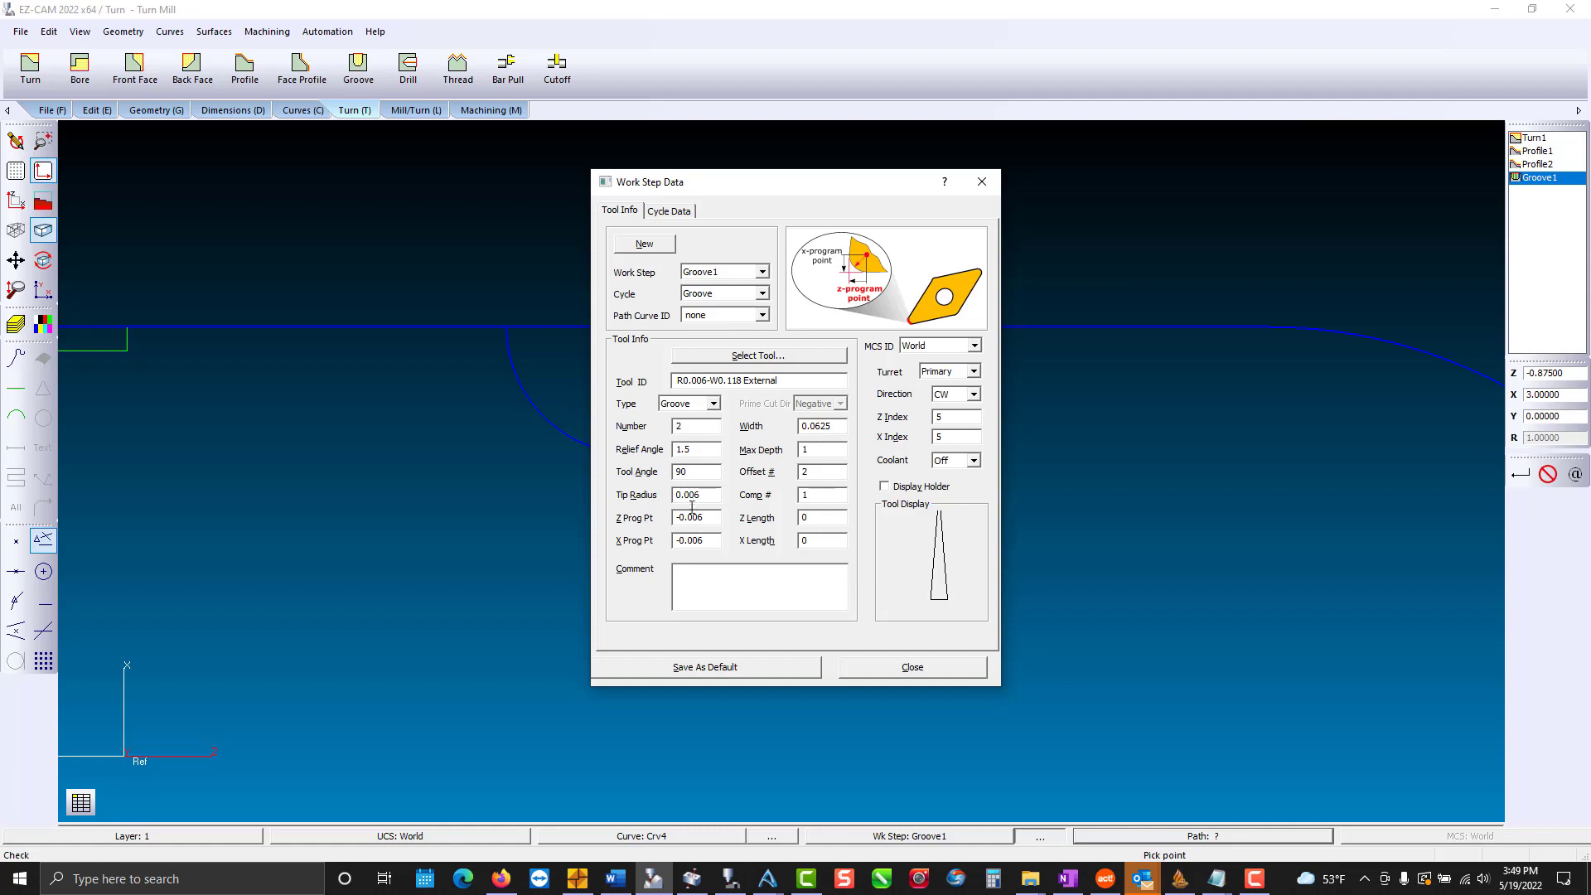
drag(689, 494, 701, 500)
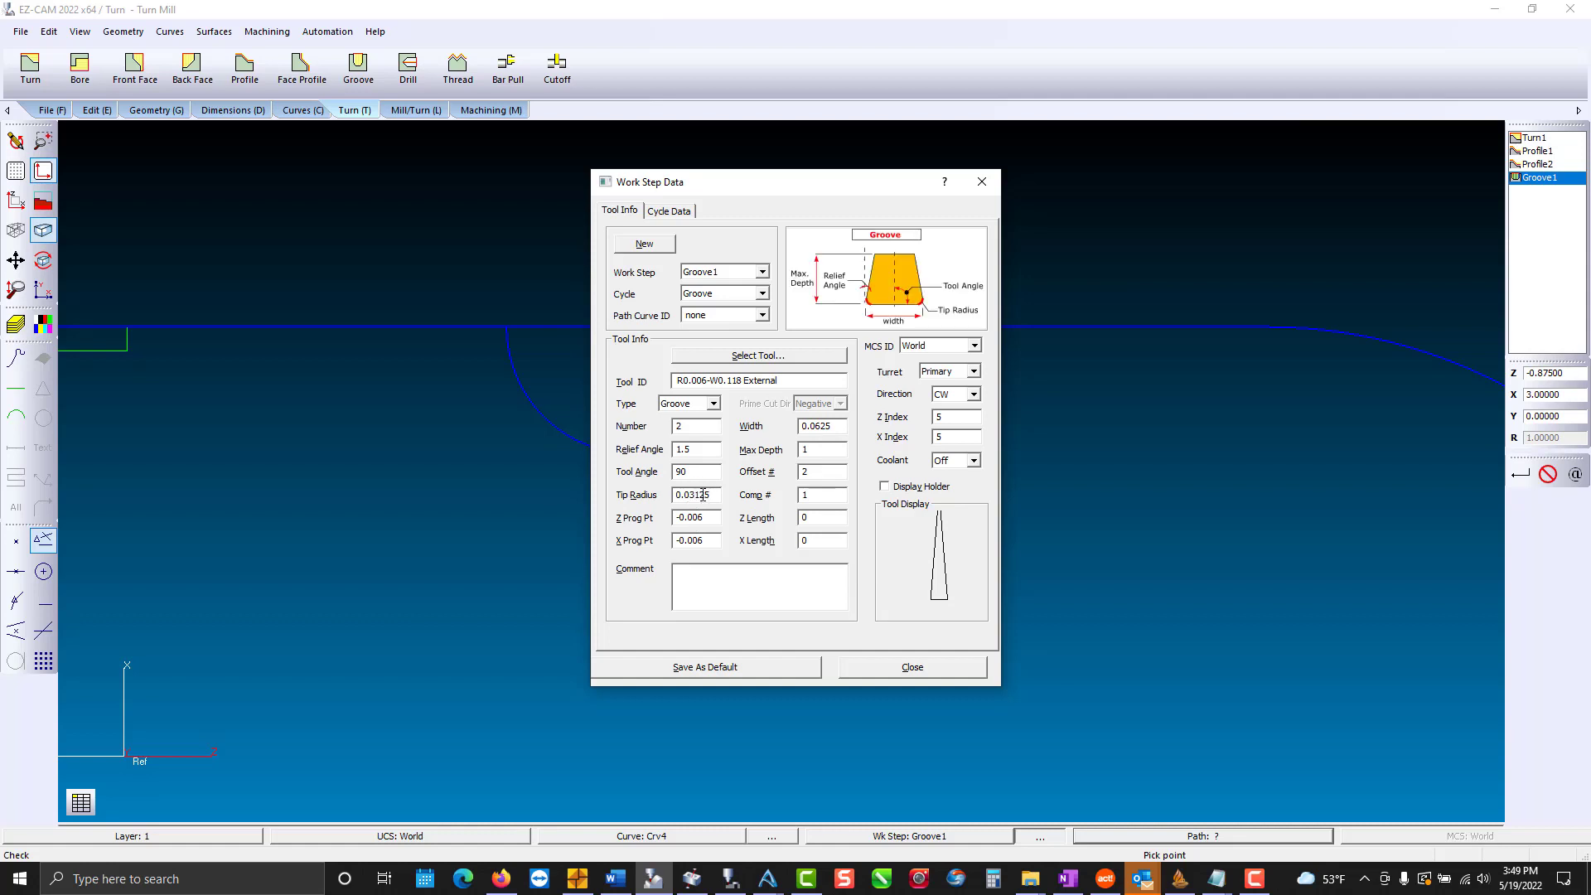
Copy the tip radius into the groove tool's Z and X program points, making both -0.03125.
drag(716, 496, 642, 502)
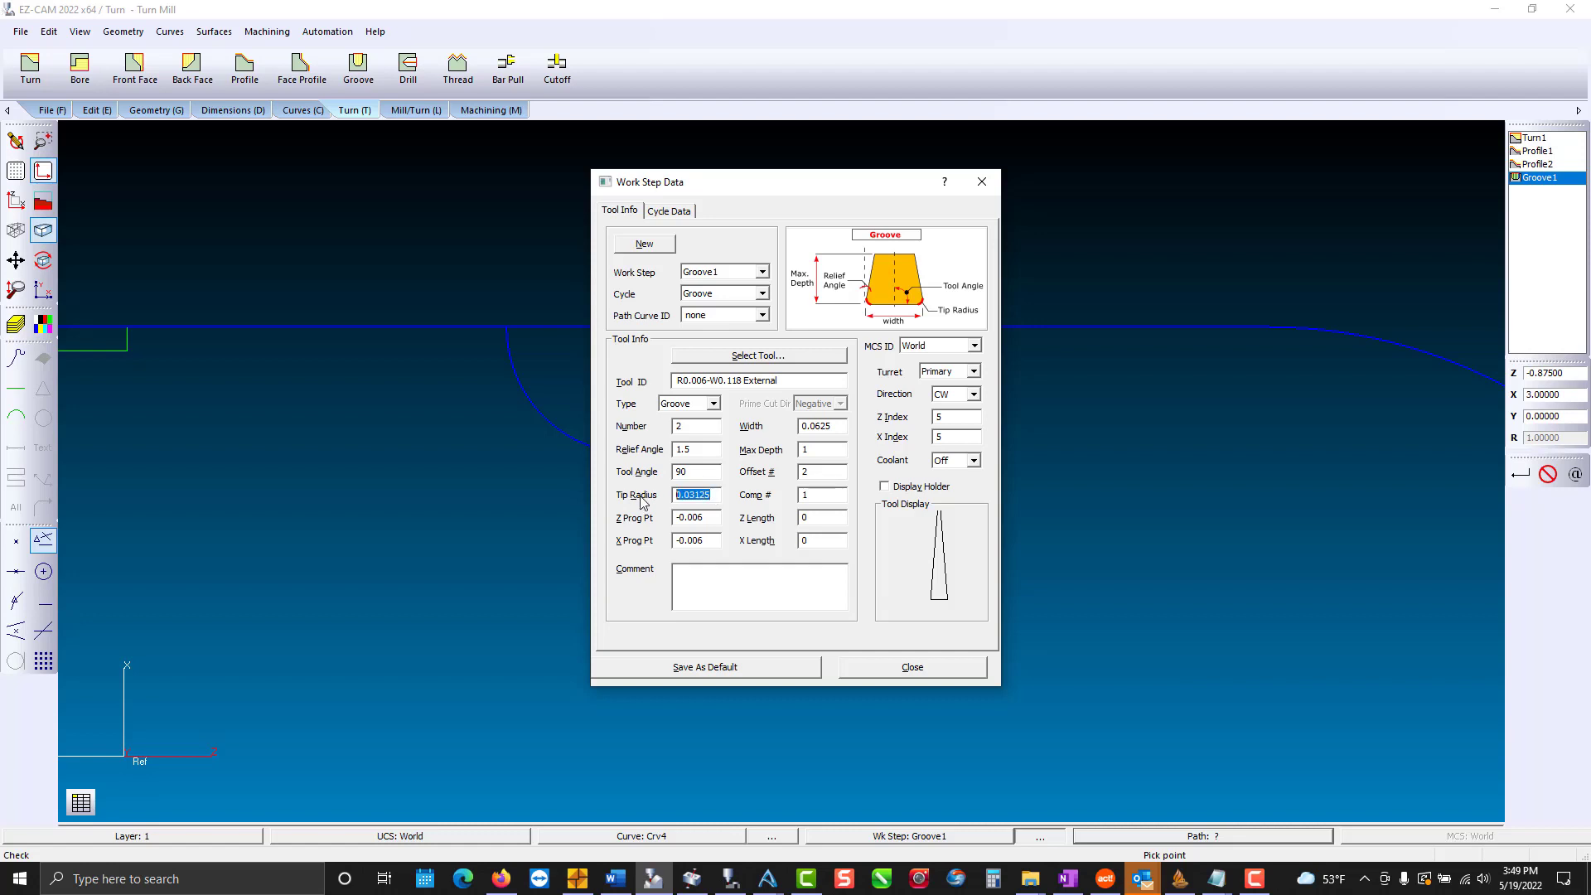
right_click(692, 497)
click(702, 539)
drag(680, 518, 689, 519)
right_click(711, 516)
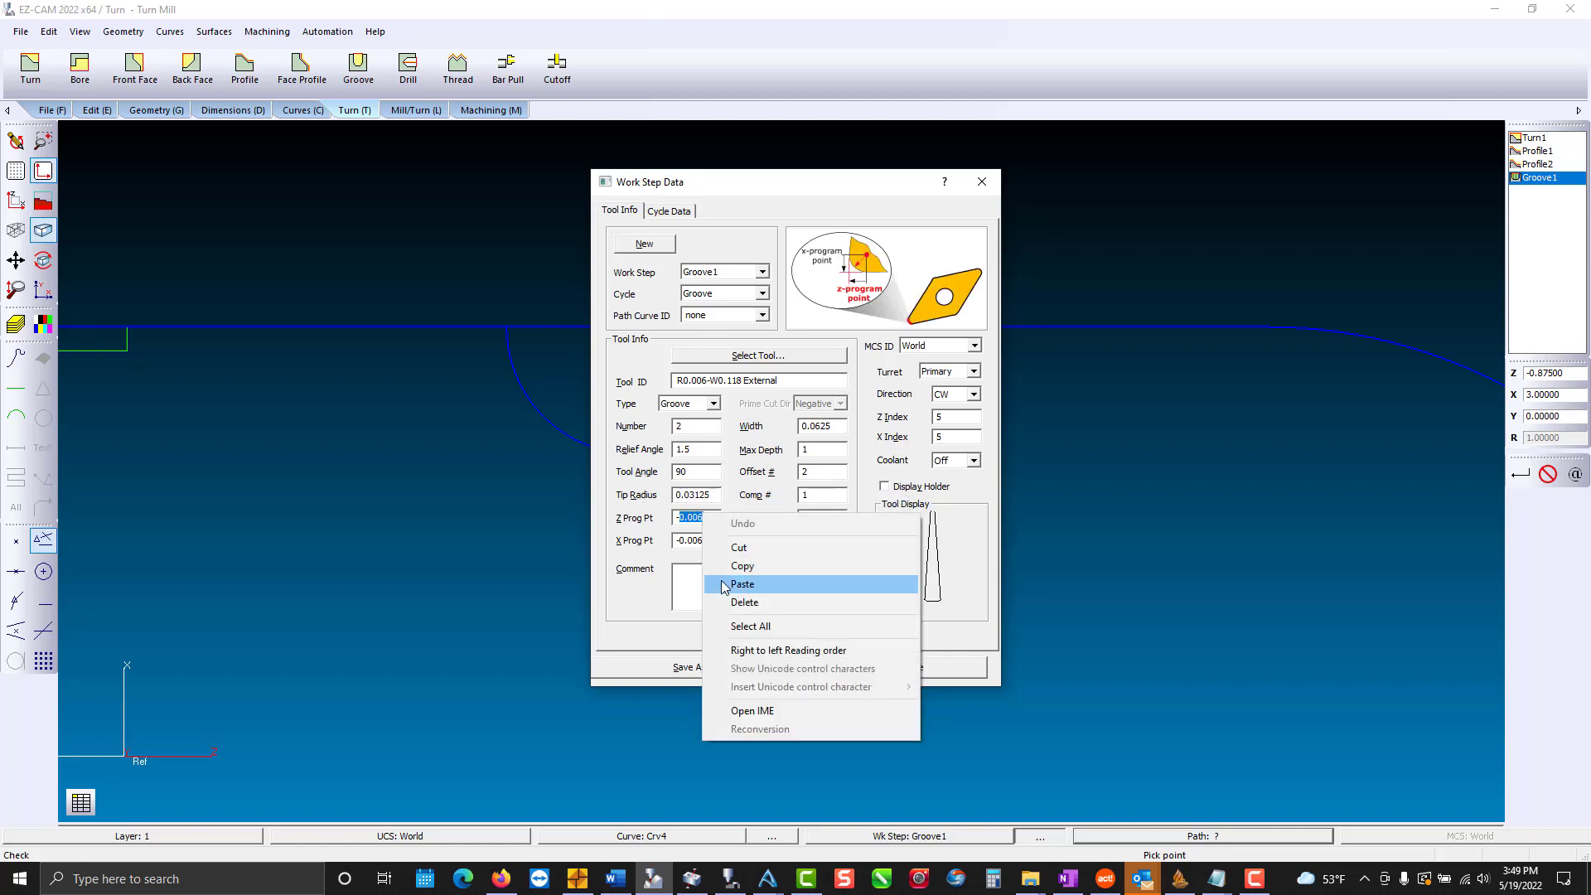
click(721, 582)
click(689, 541)
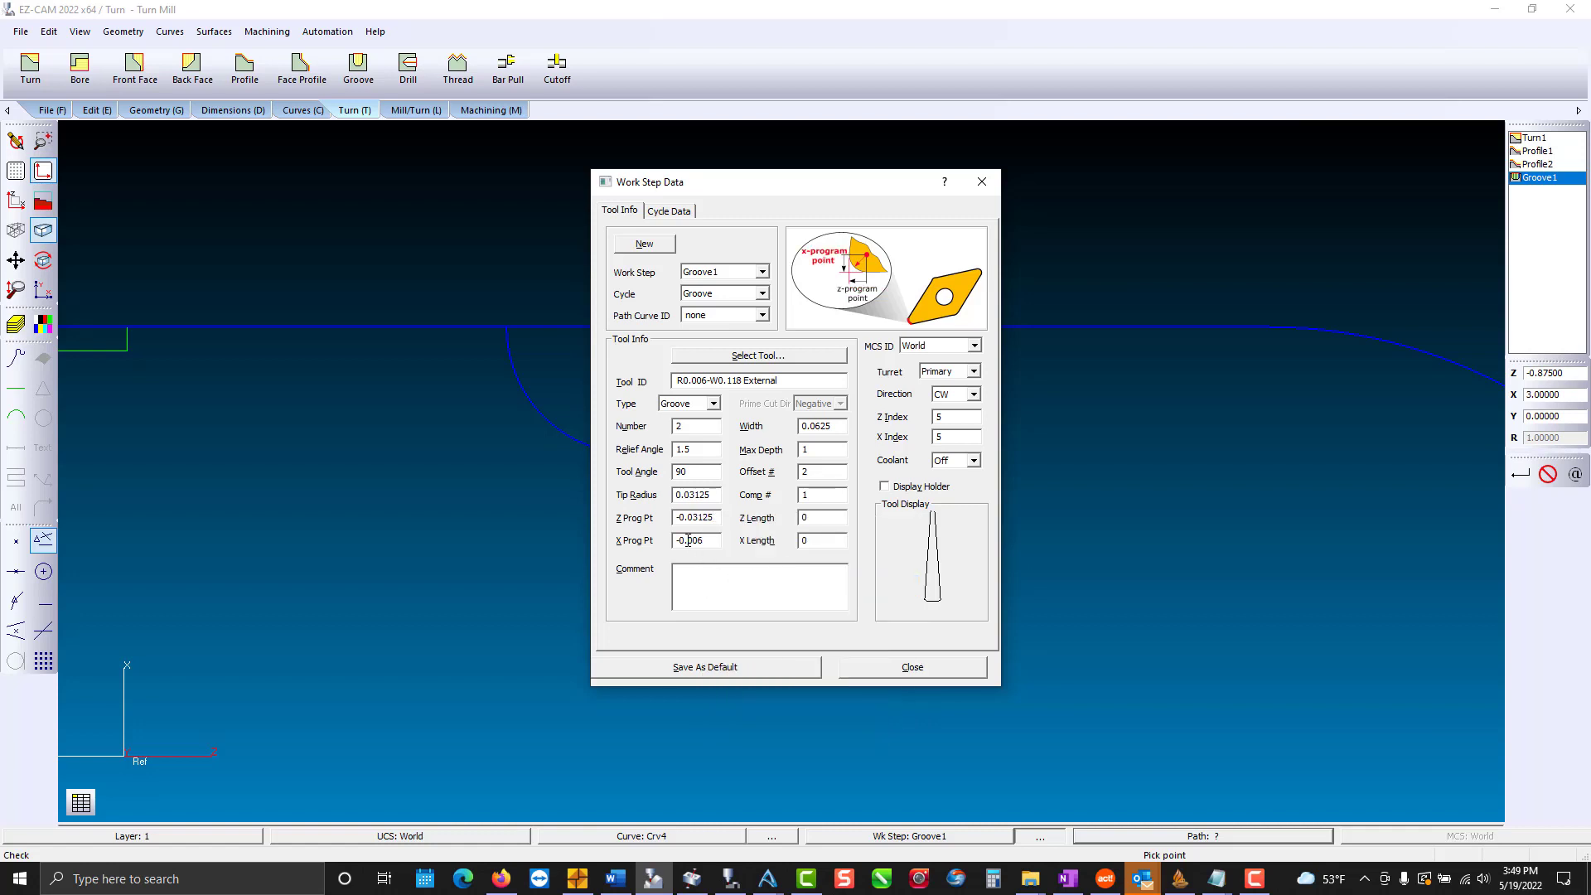
drag(680, 540, 703, 541)
right_click(696, 541)
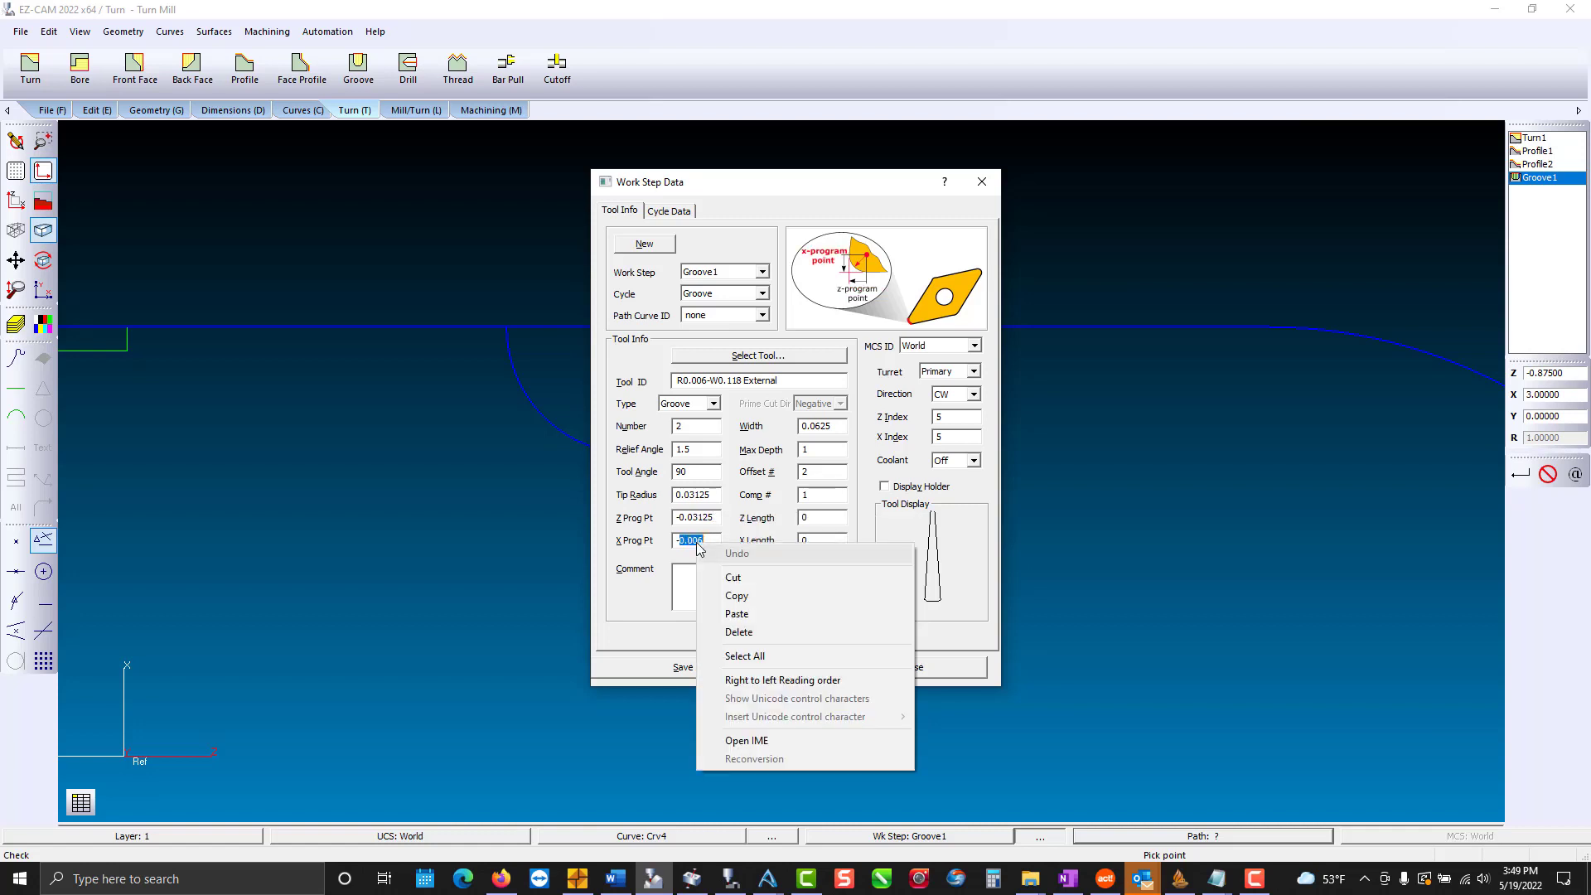
click(726, 612)
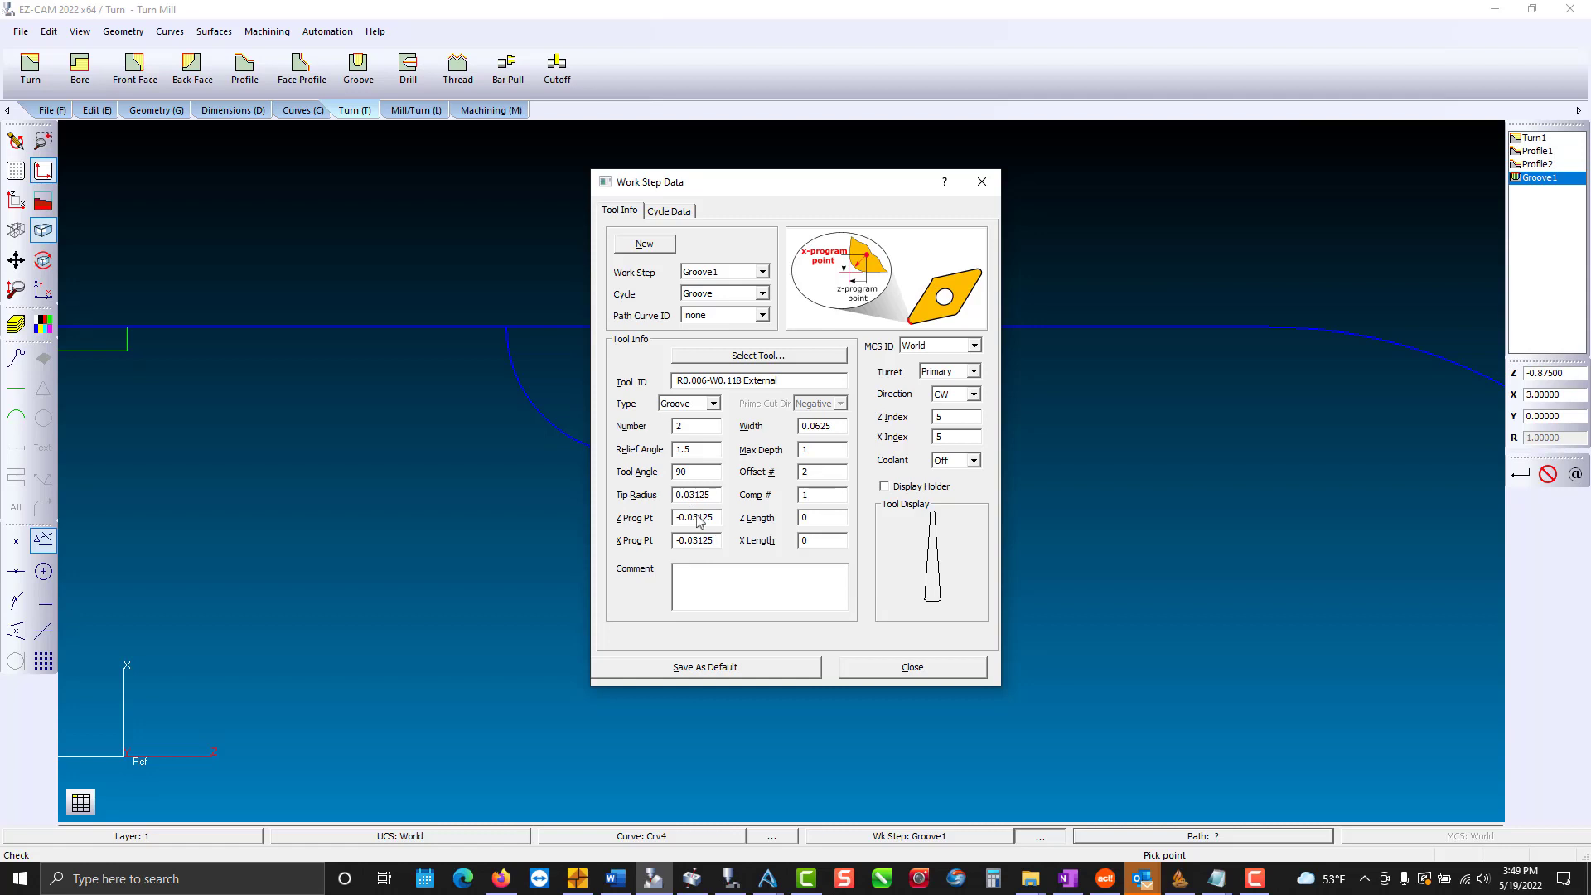
click(717, 497)
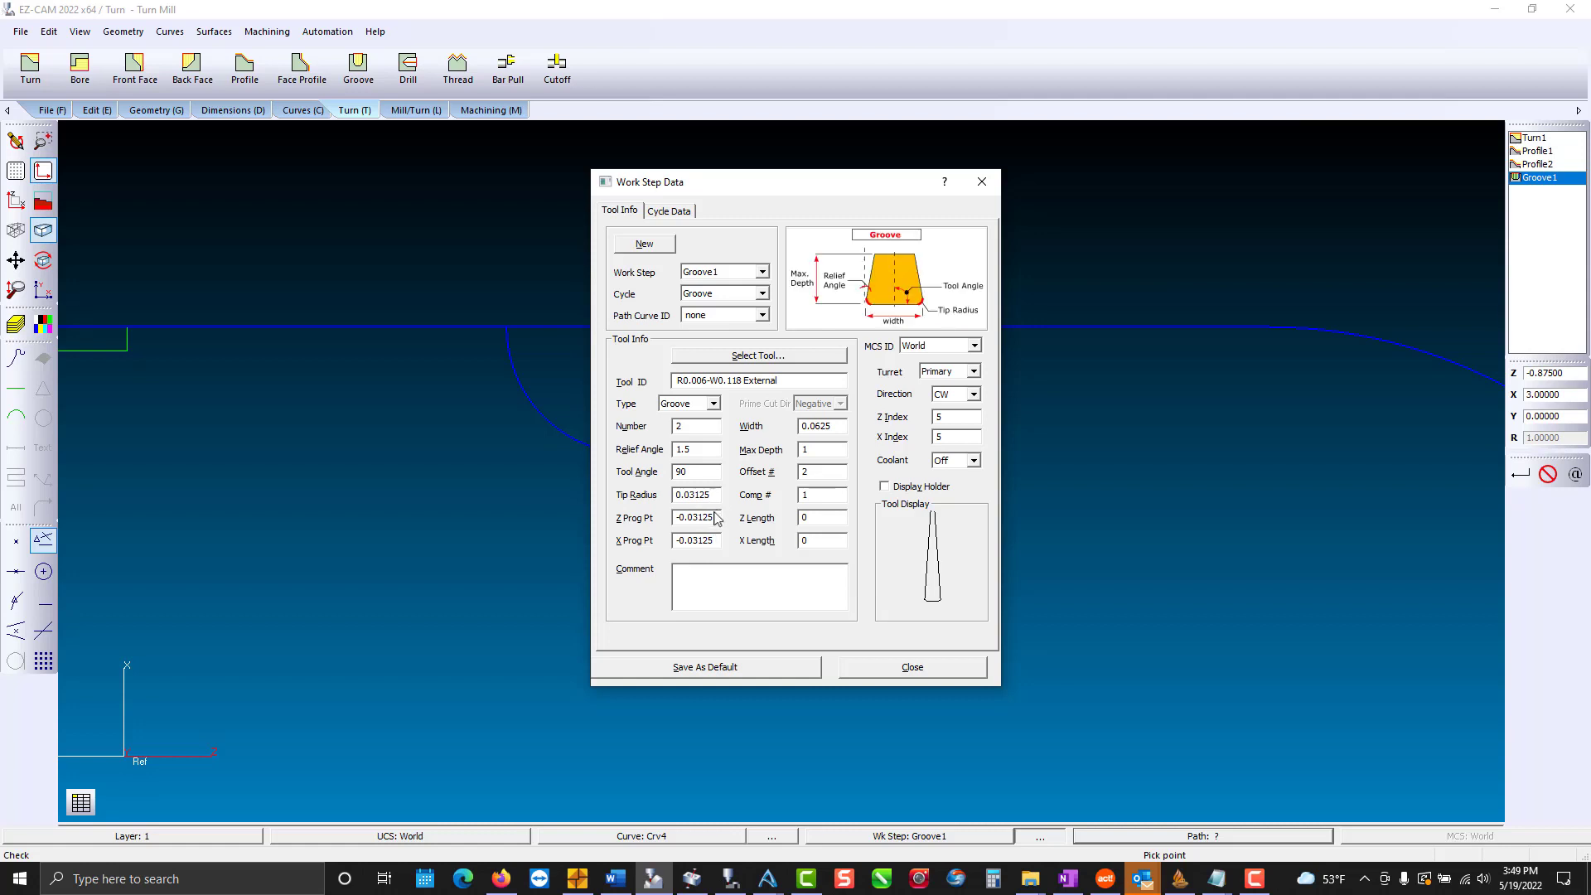
click(716, 516)
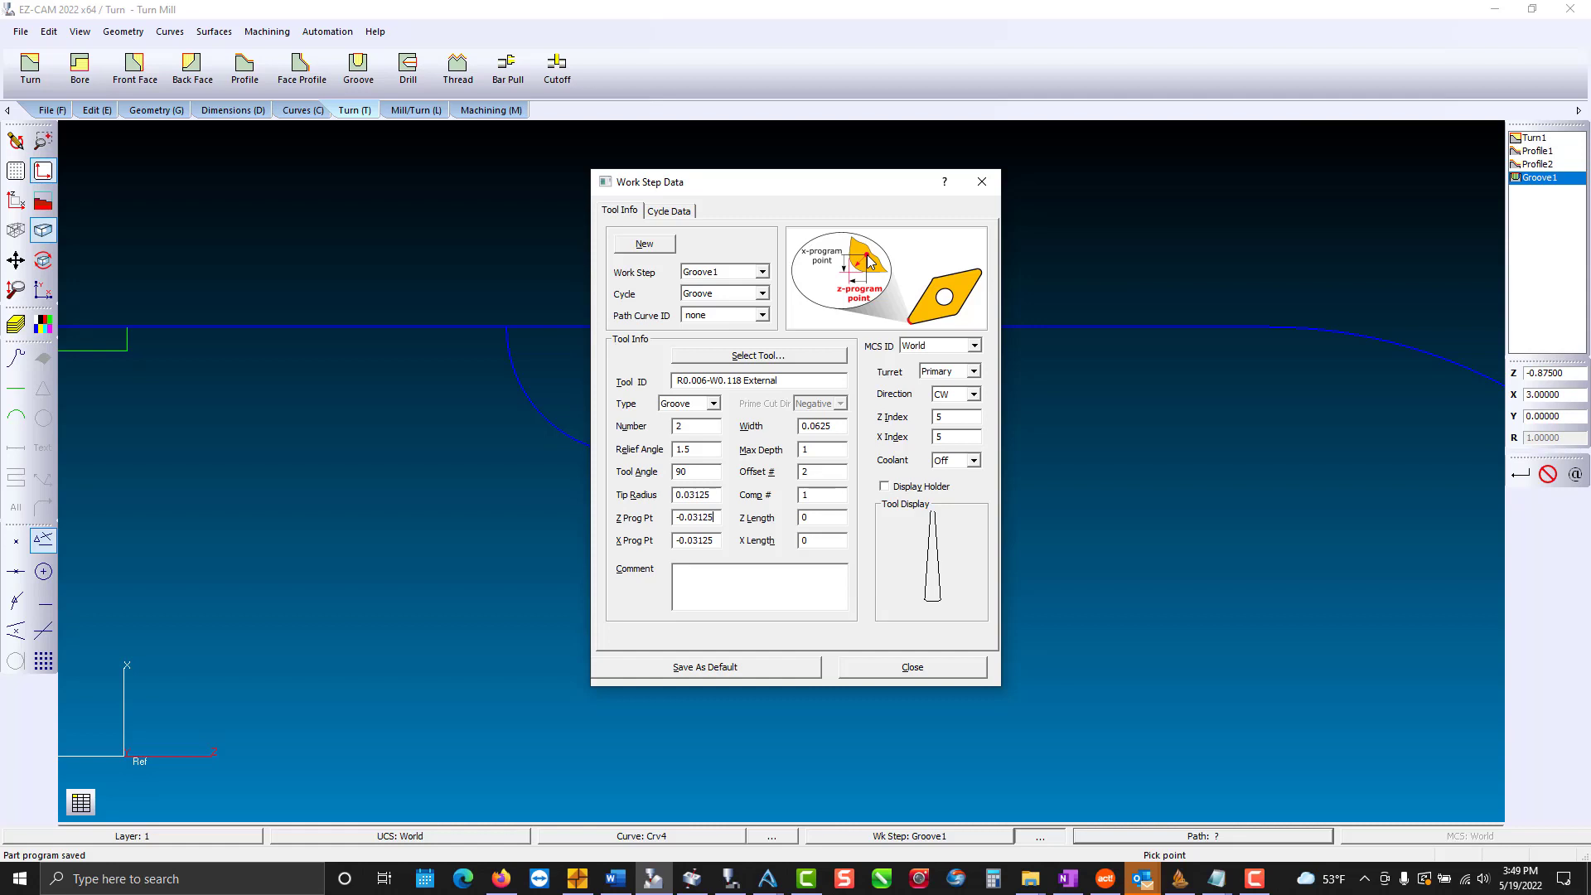
Finish the Groove1 work step data and assign the groove arc curve Crv4 as its path.
click(666, 211)
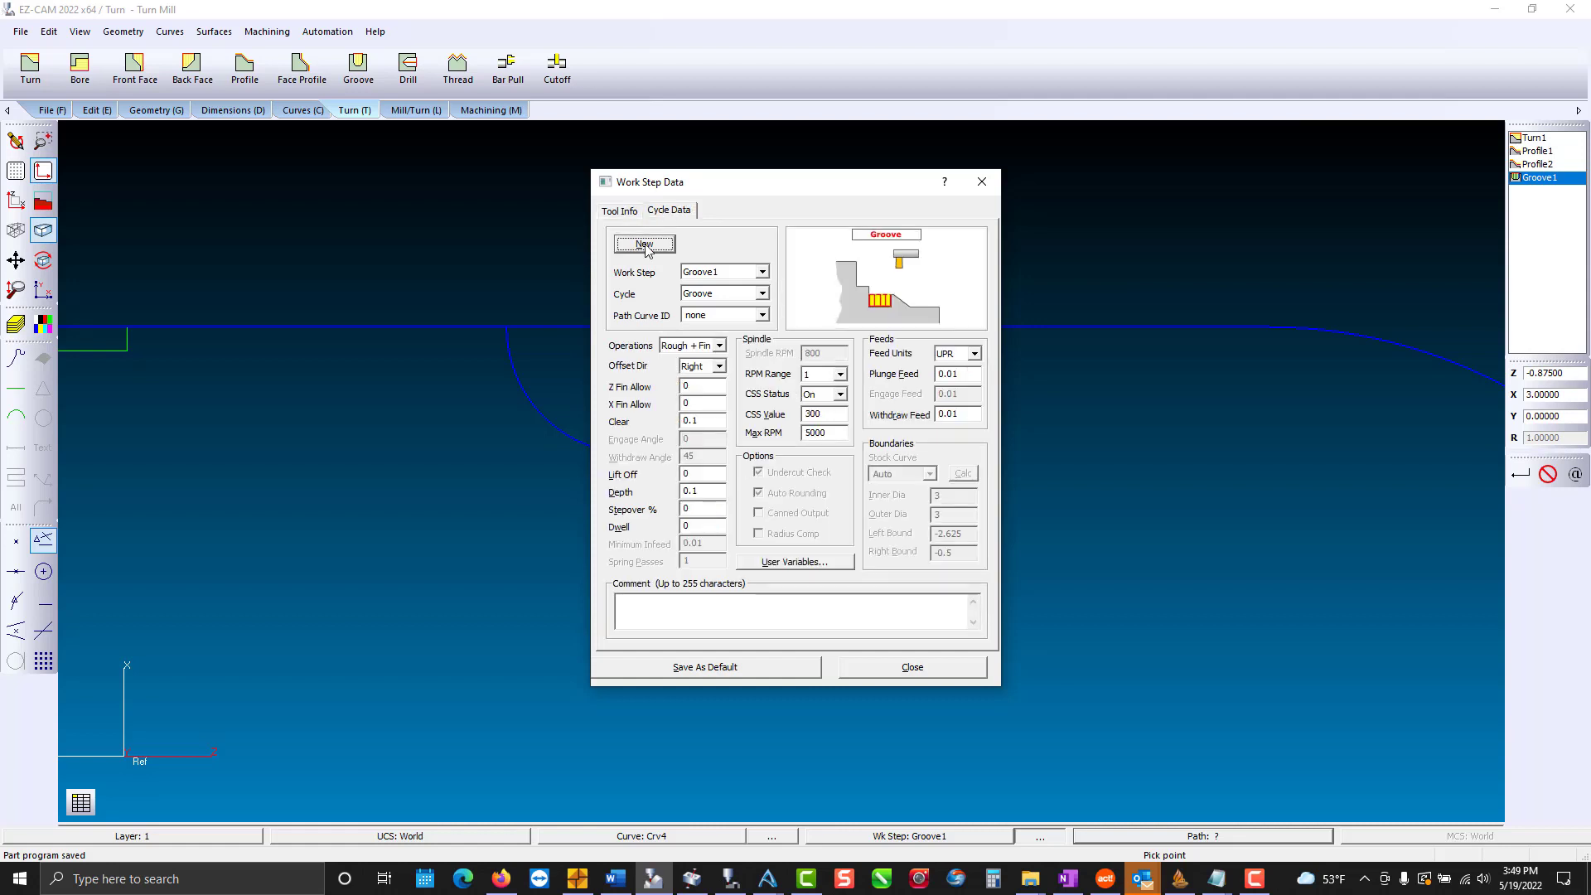
click(893, 668)
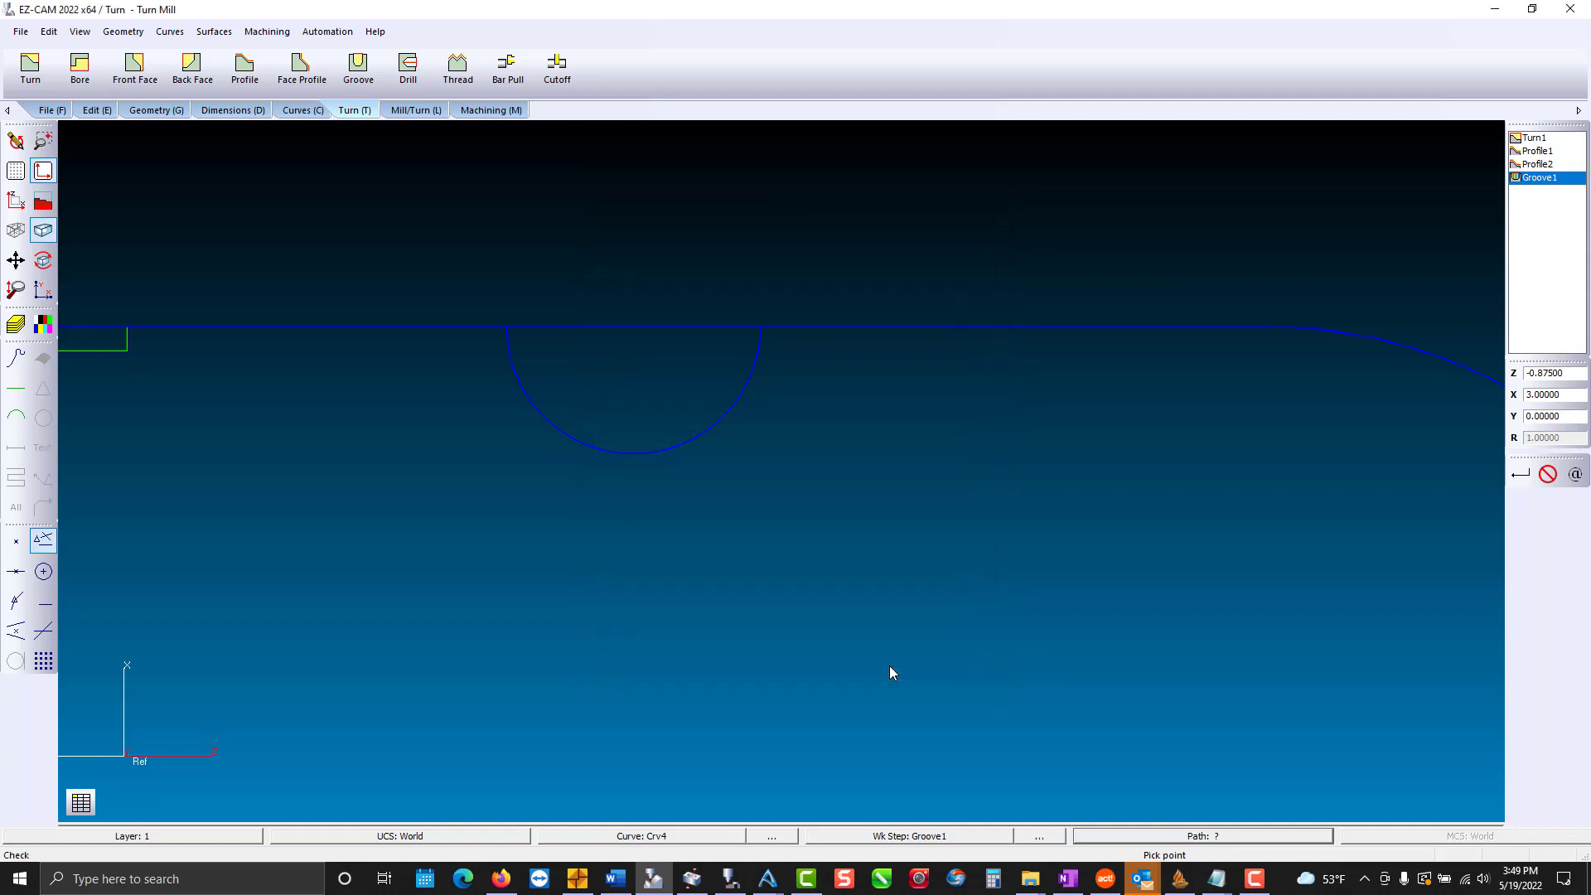
click(1150, 840)
click(696, 434)
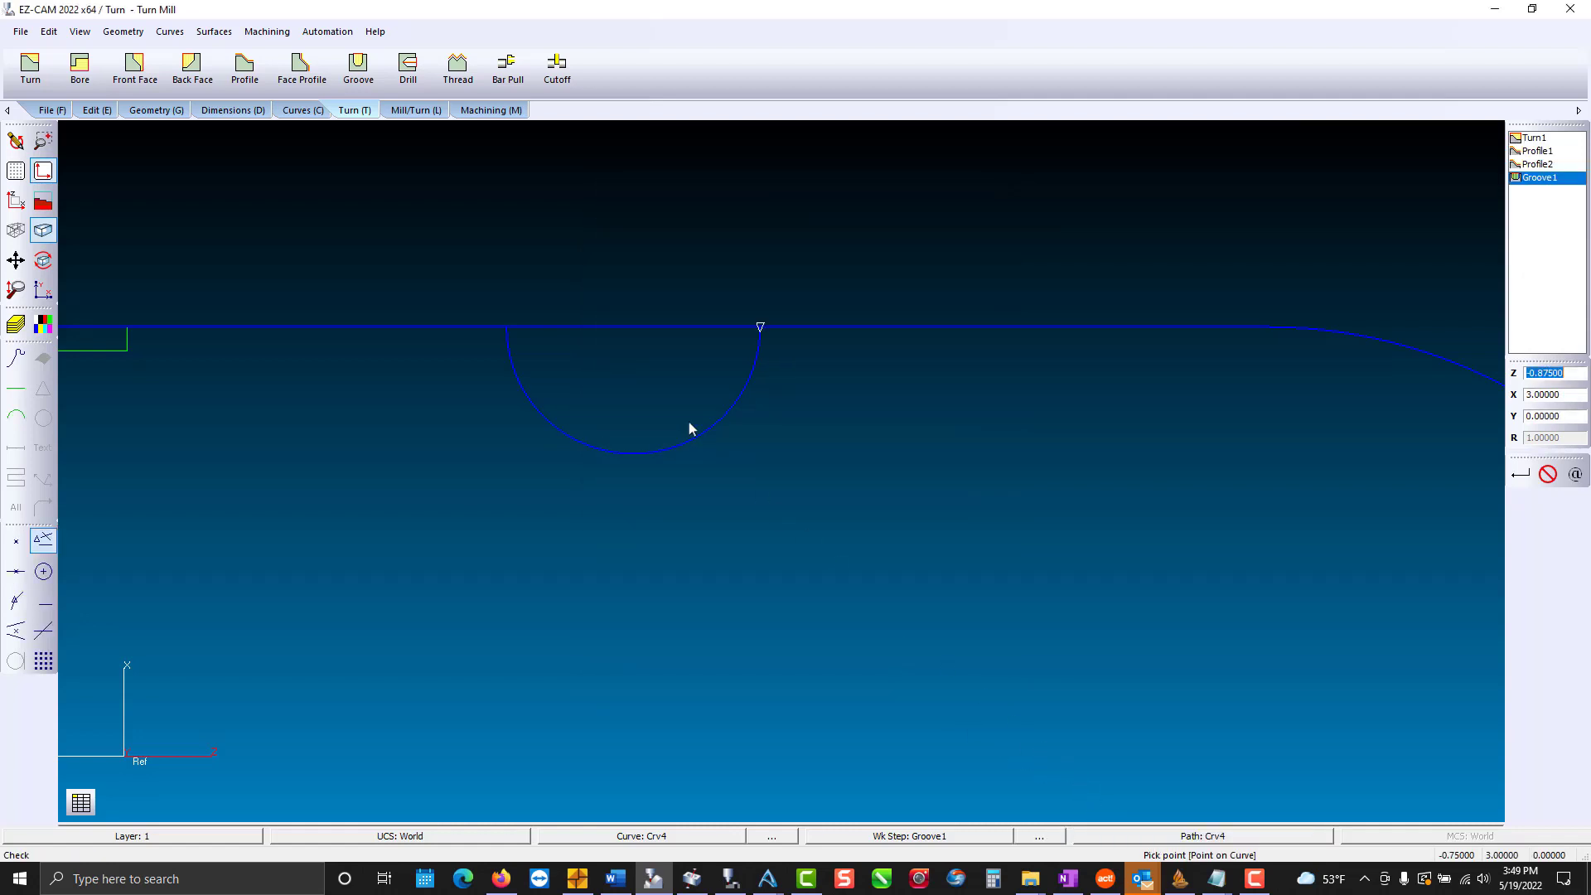
Try to verify the Groove1 tool path.
click(487, 110)
click(296, 70)
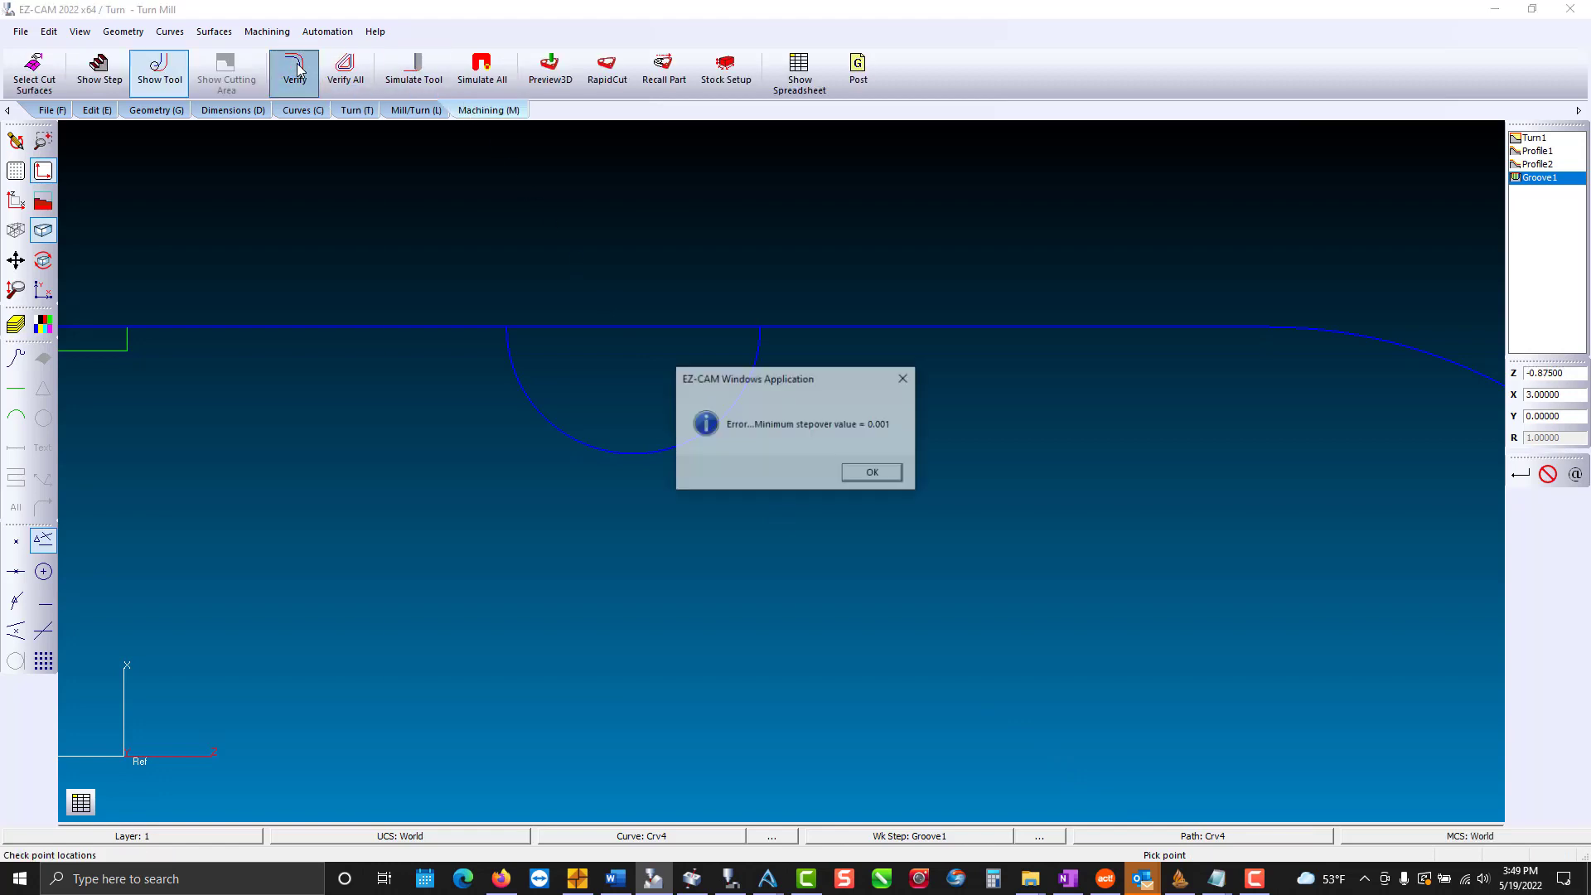
click(865, 474)
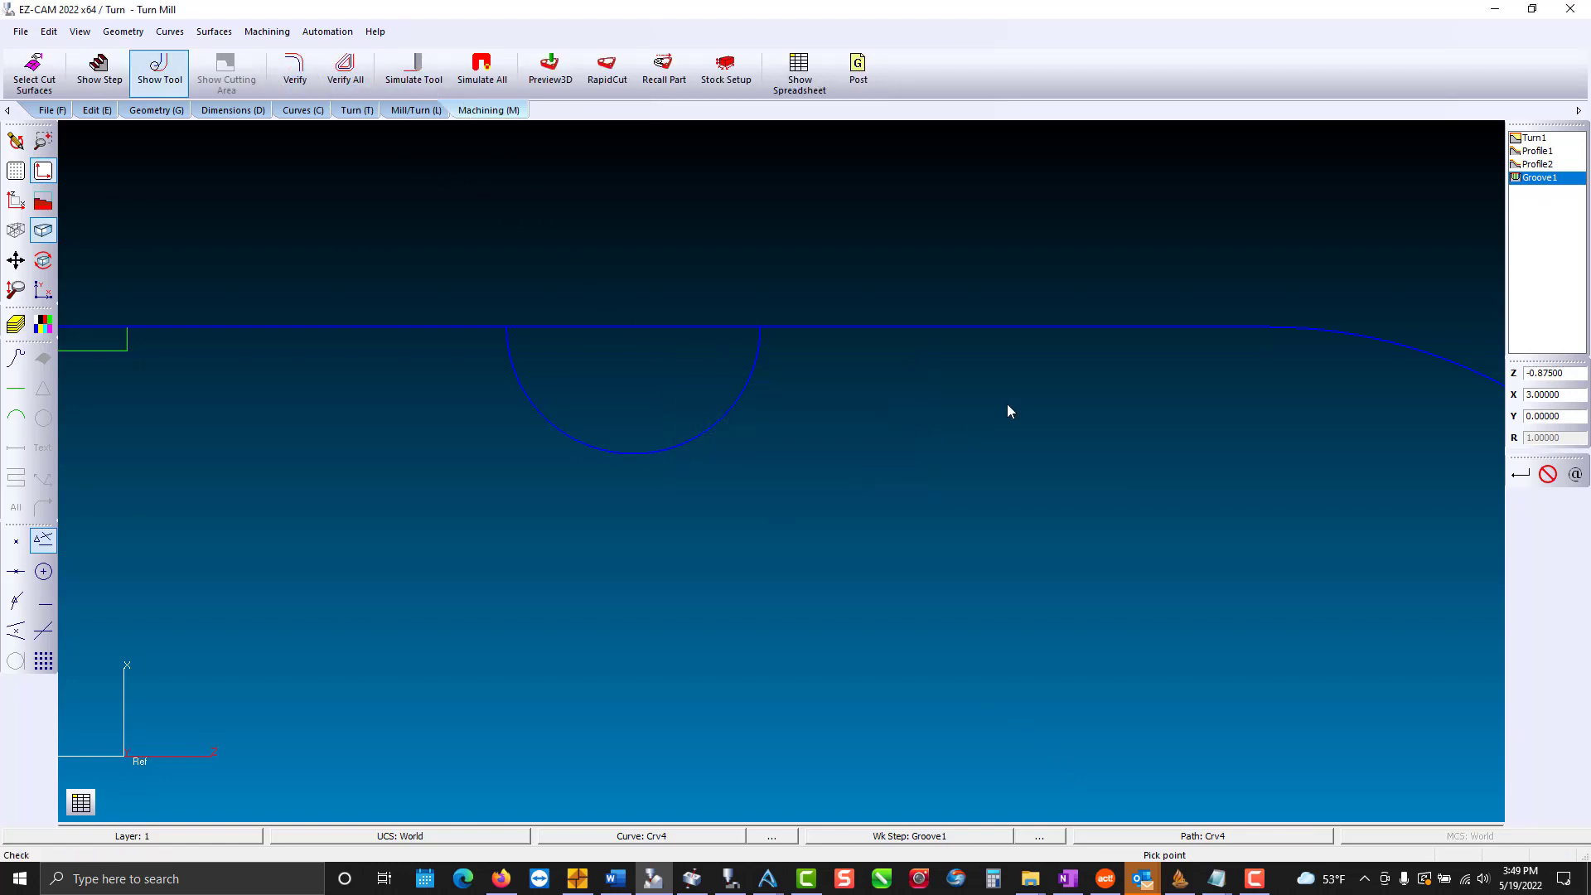
Set the stepover of Groove1 to 80 % and verify its tool path.
double_click(1531, 177)
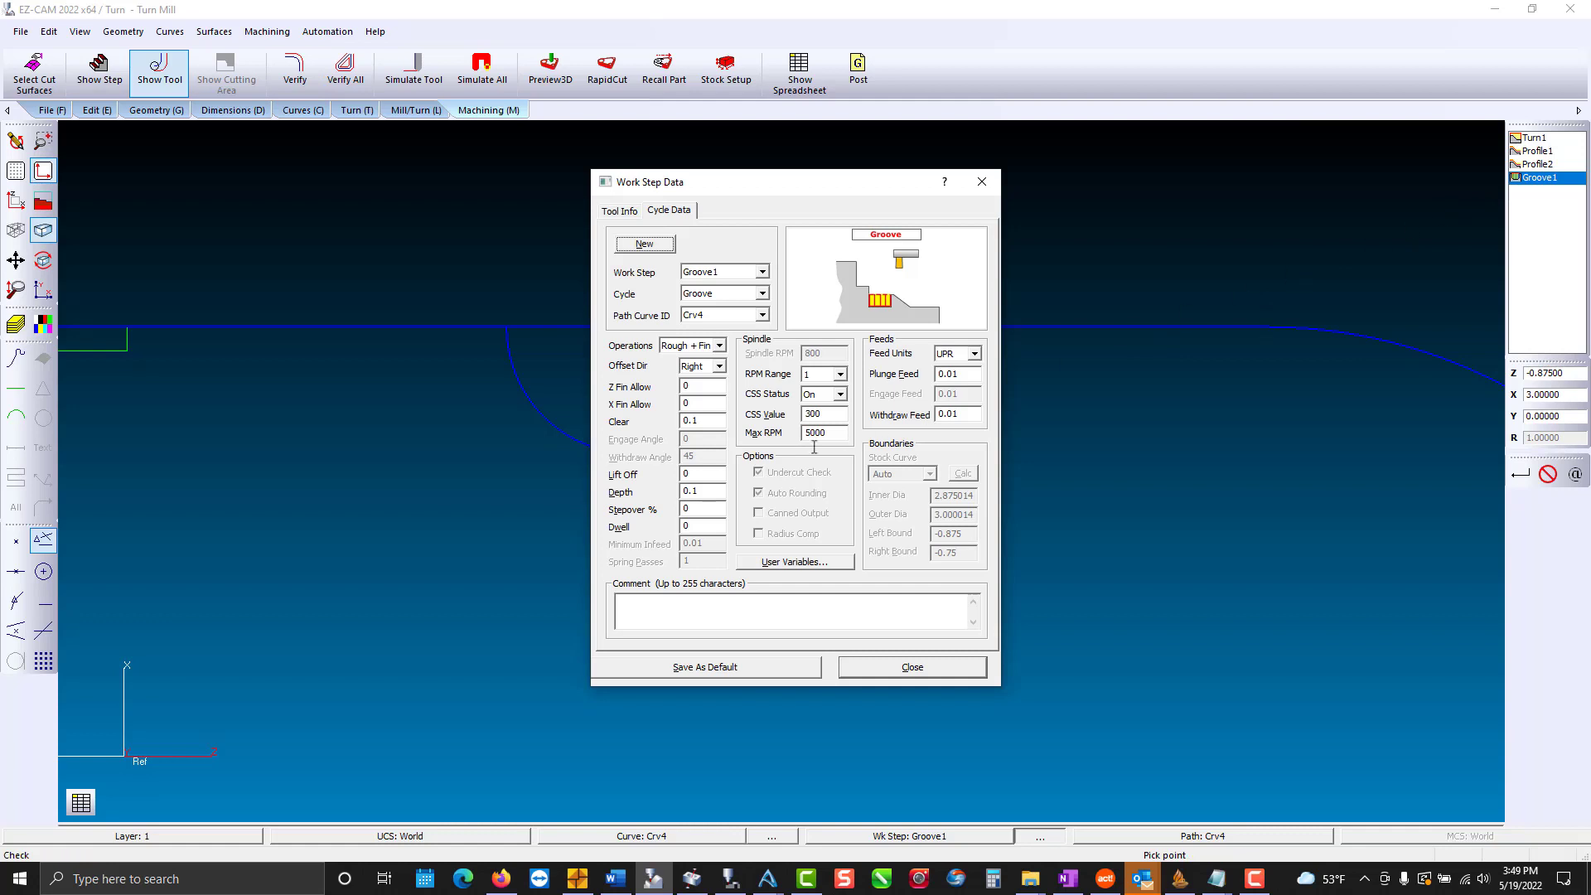
double_click(719, 503)
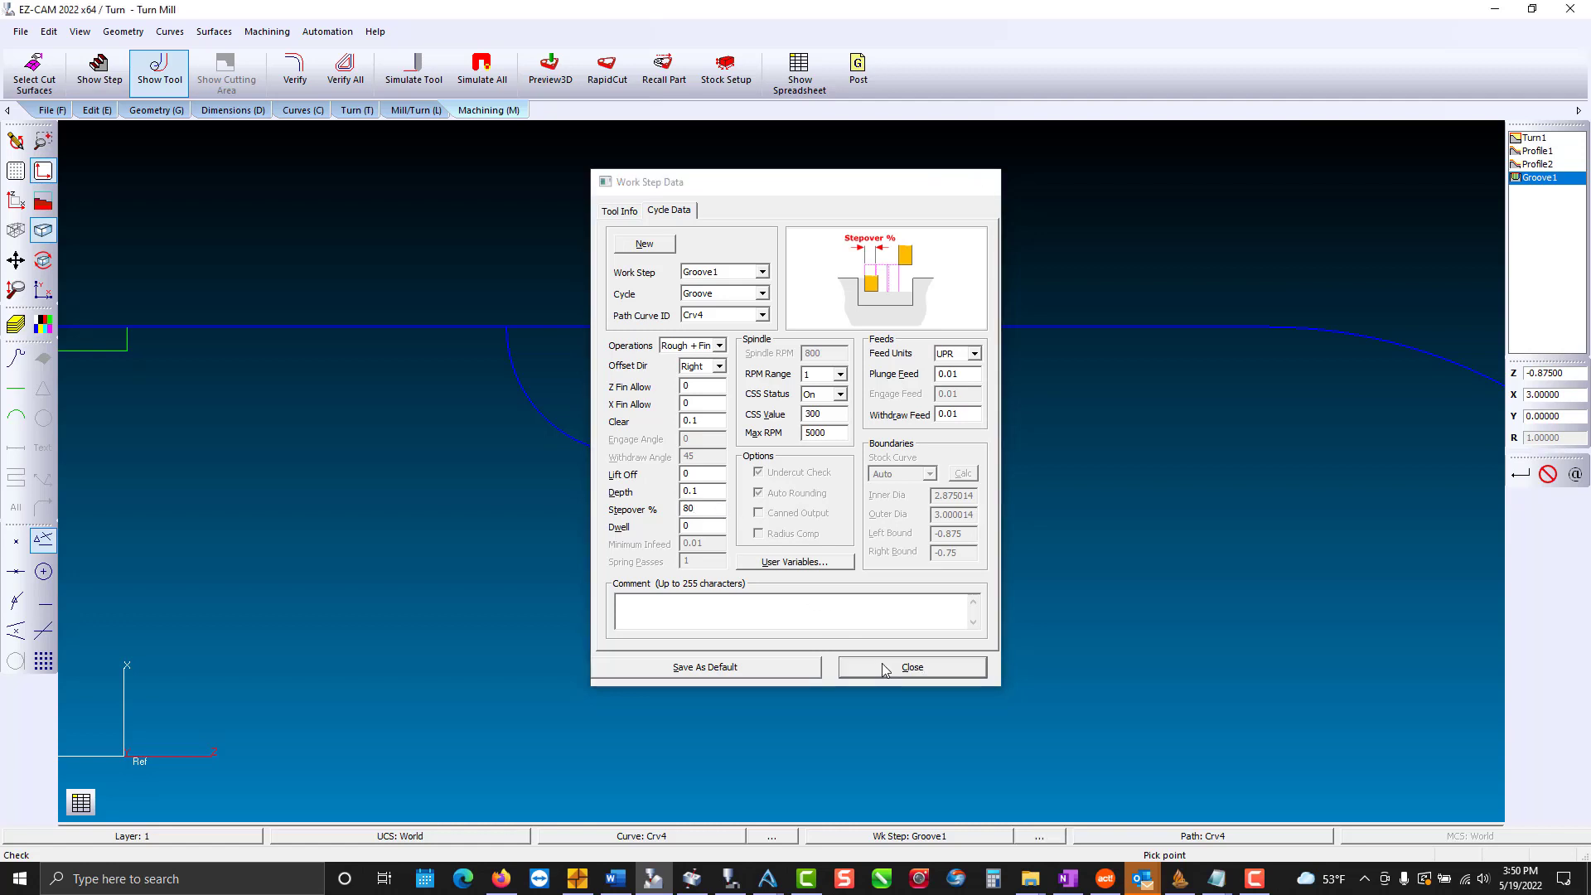
click(907, 666)
click(296, 73)
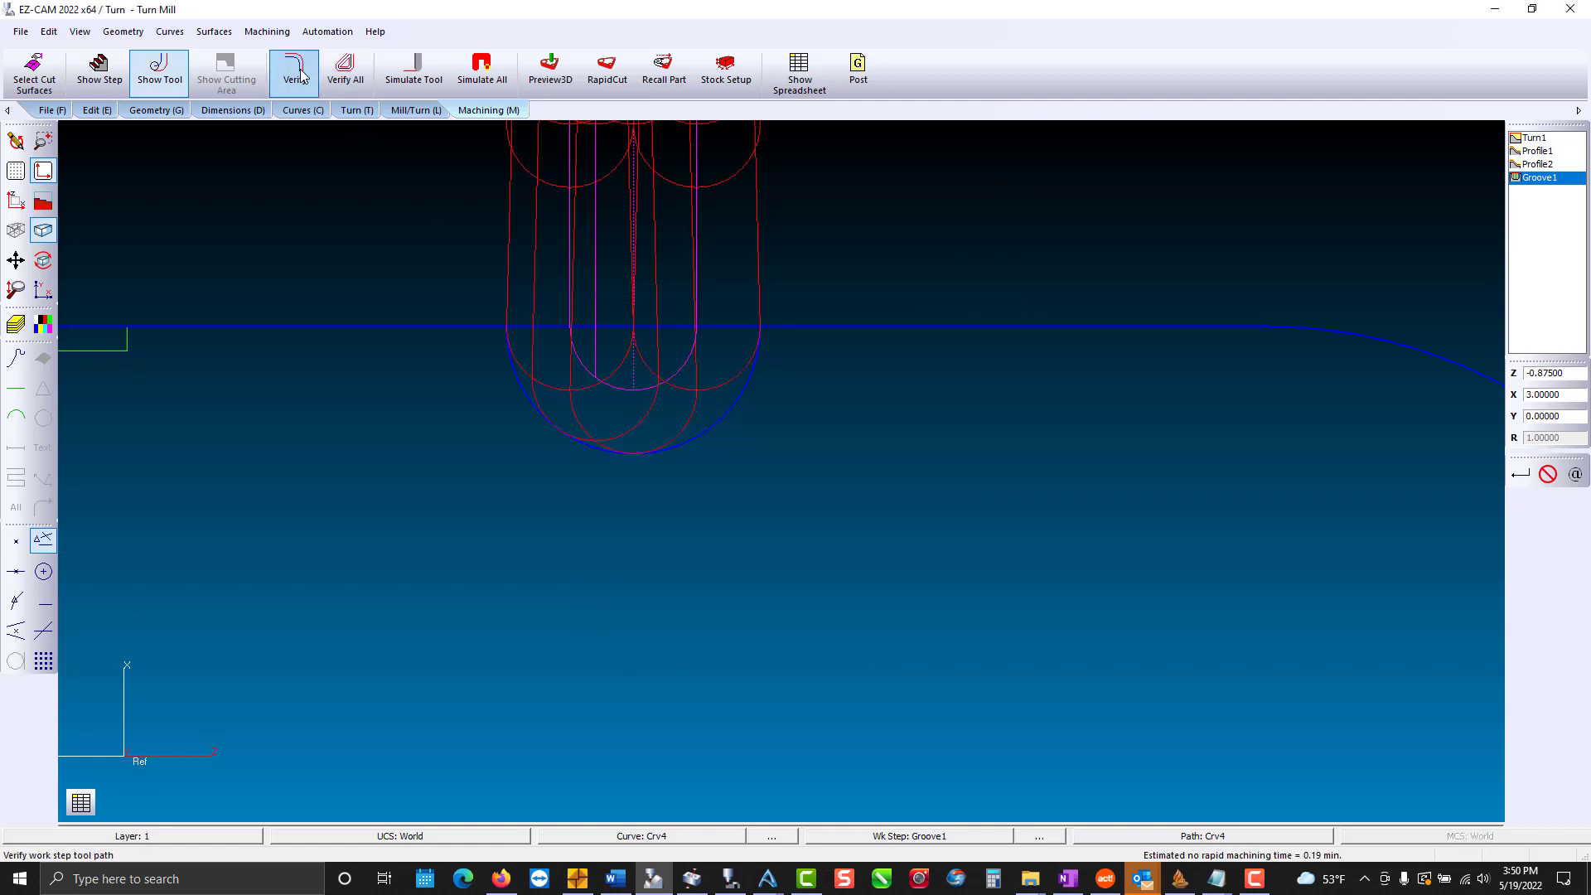
Preview the machined part in 3D, inspect the groove from the side, and redraw the wireframe geometry.
click(560, 70)
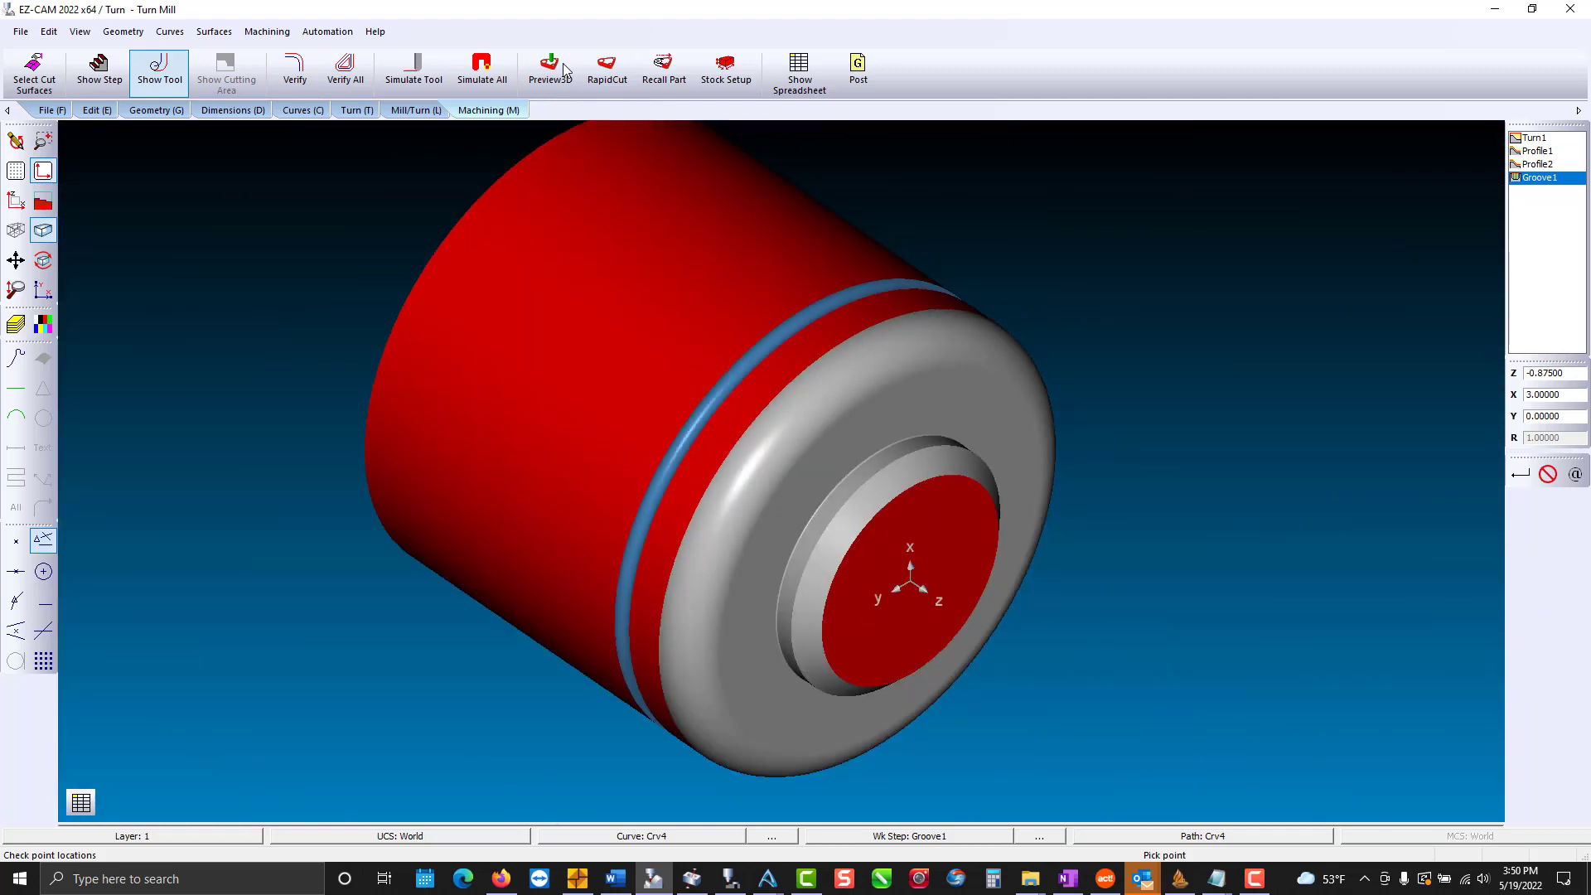
click(20, 201)
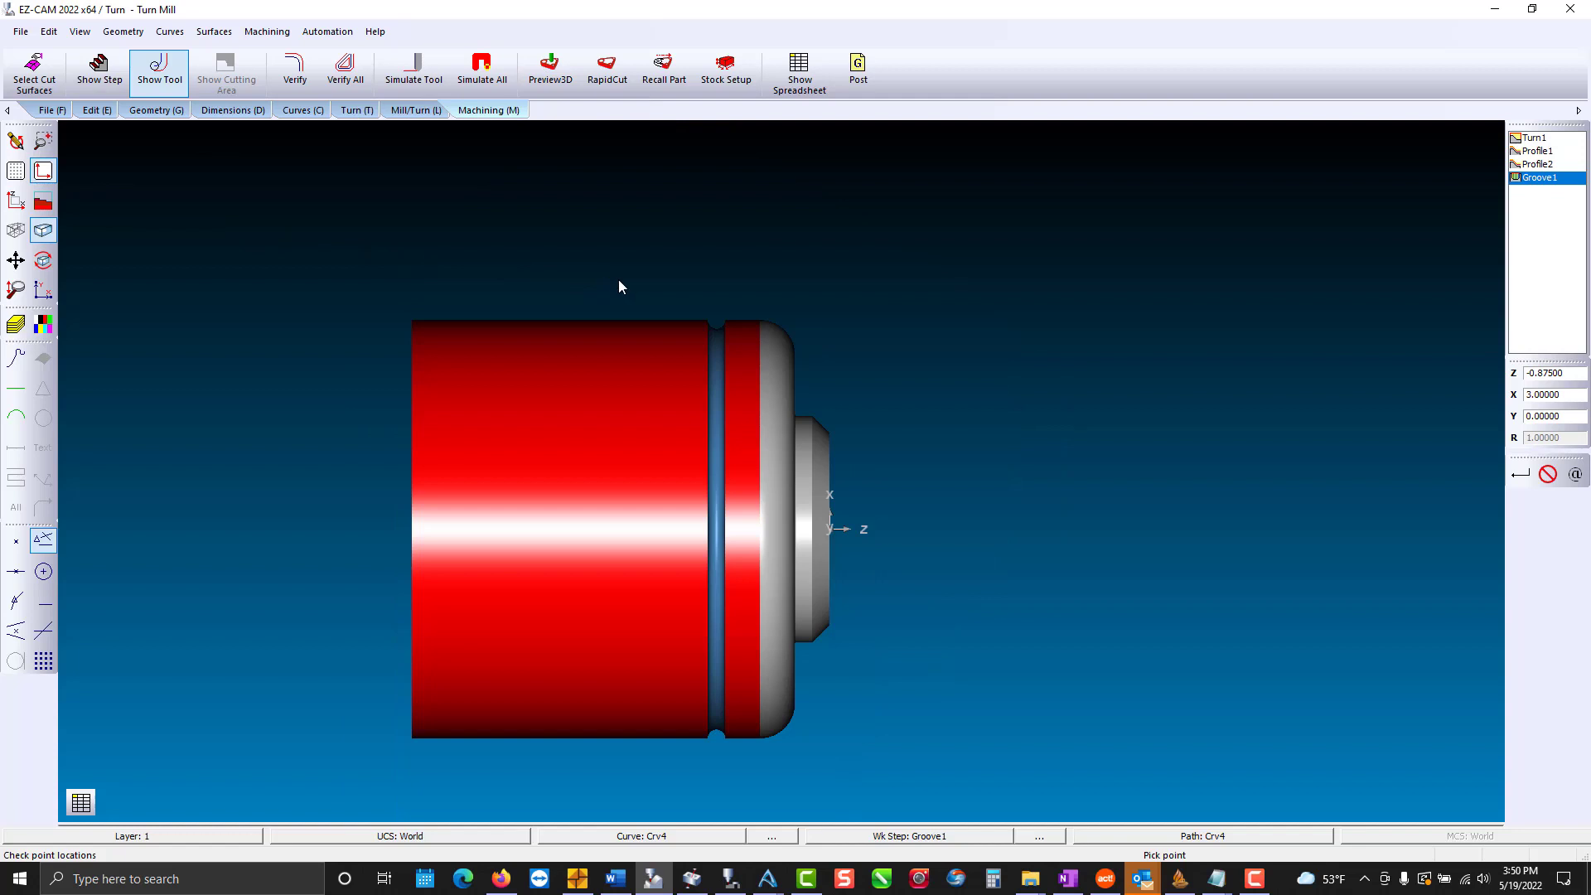
click(15, 141)
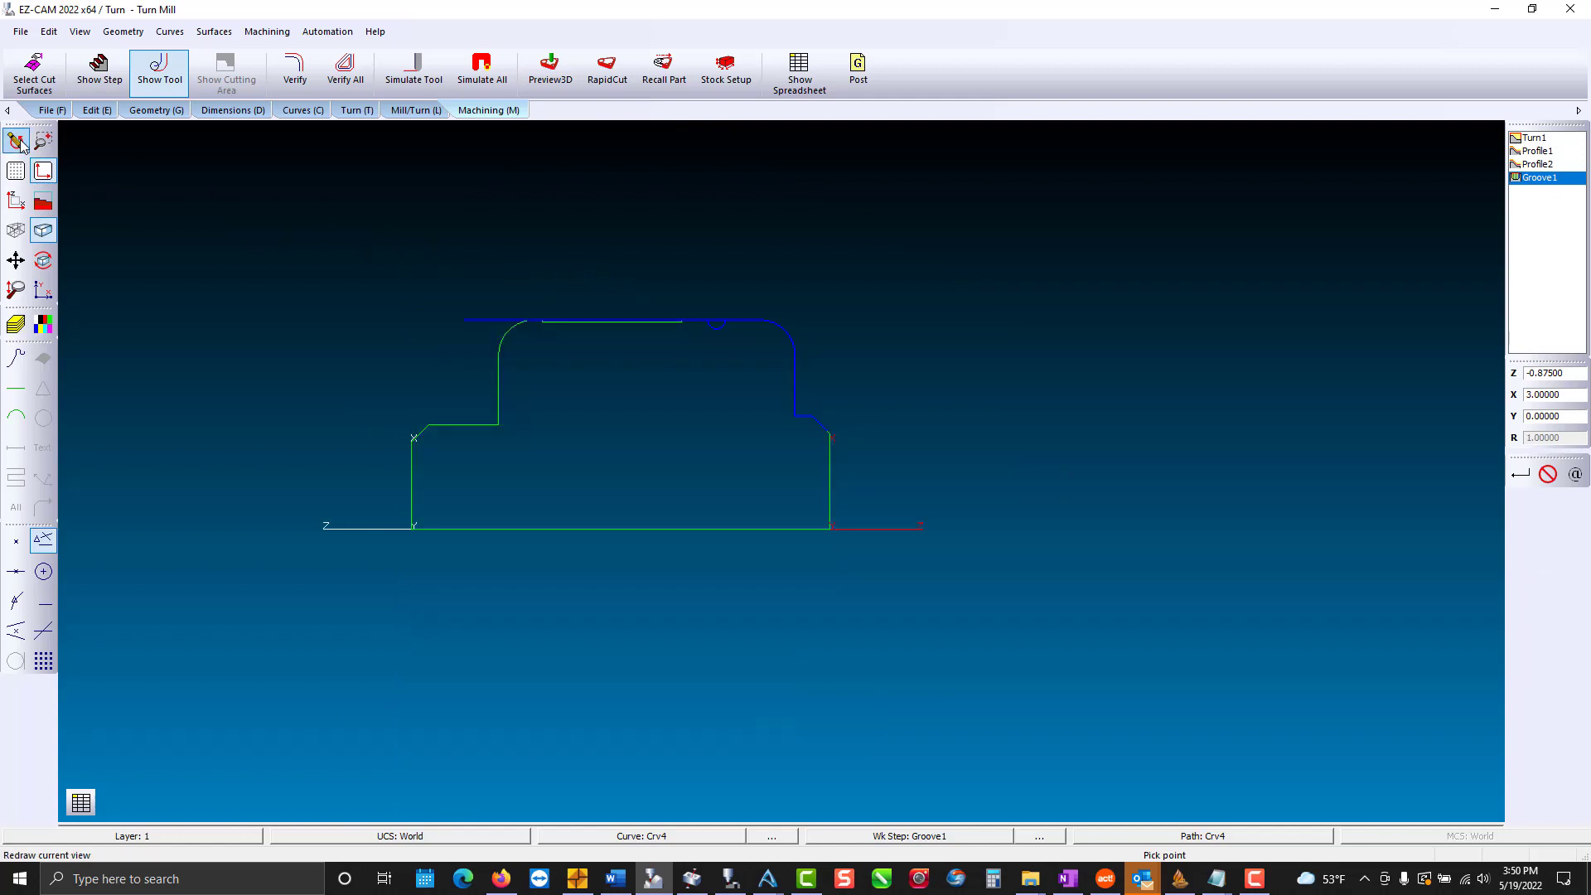
click(93, 111)
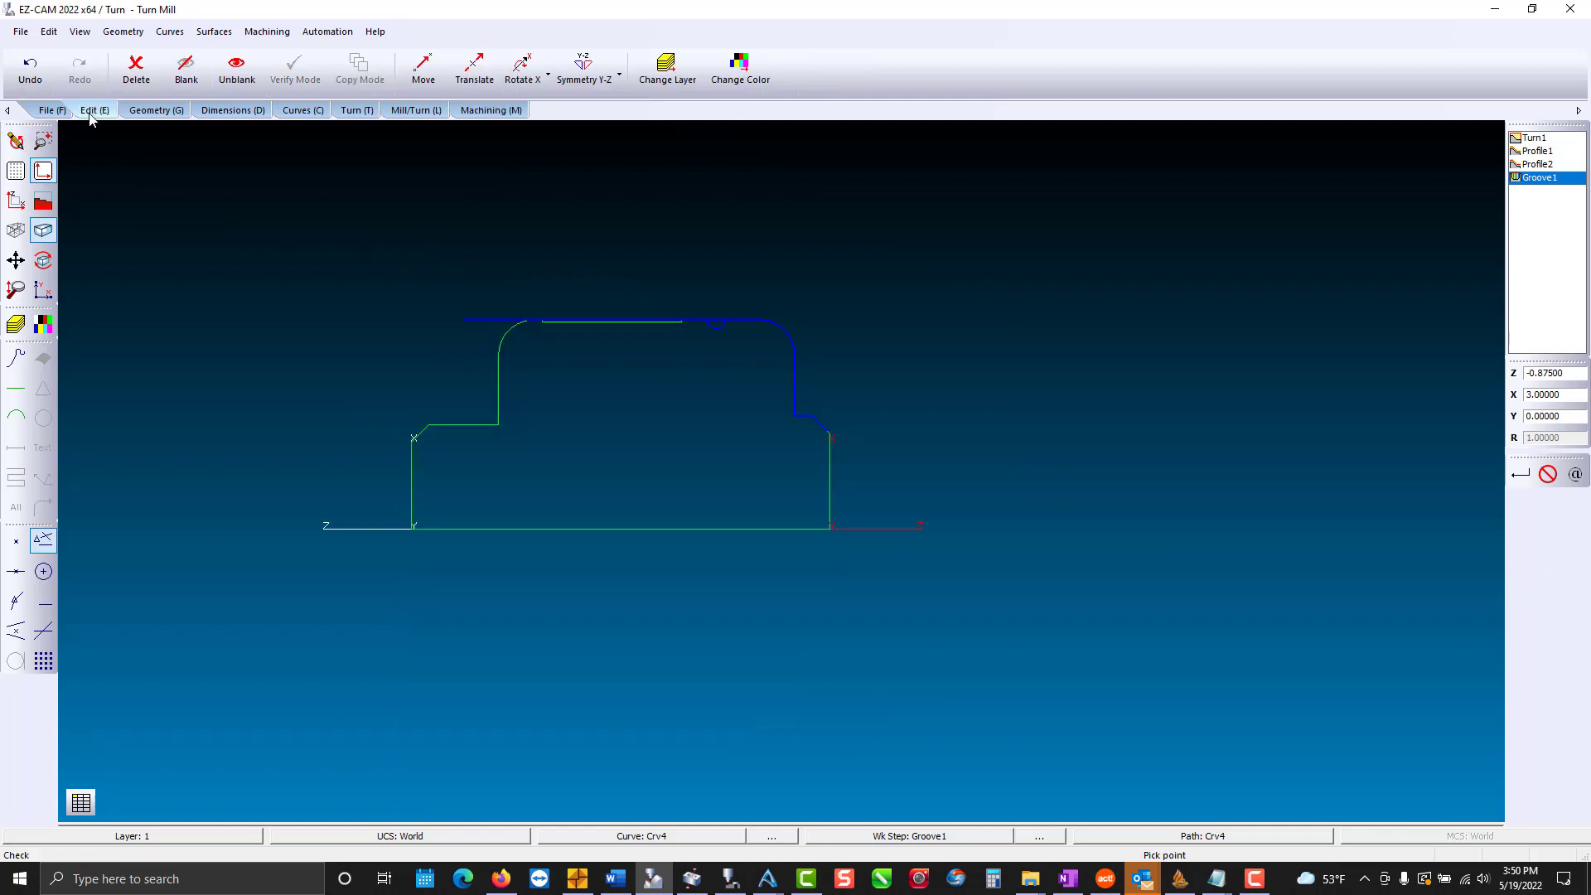
Unblank all hidden surfaces, curves and lines of the part.
click(236, 73)
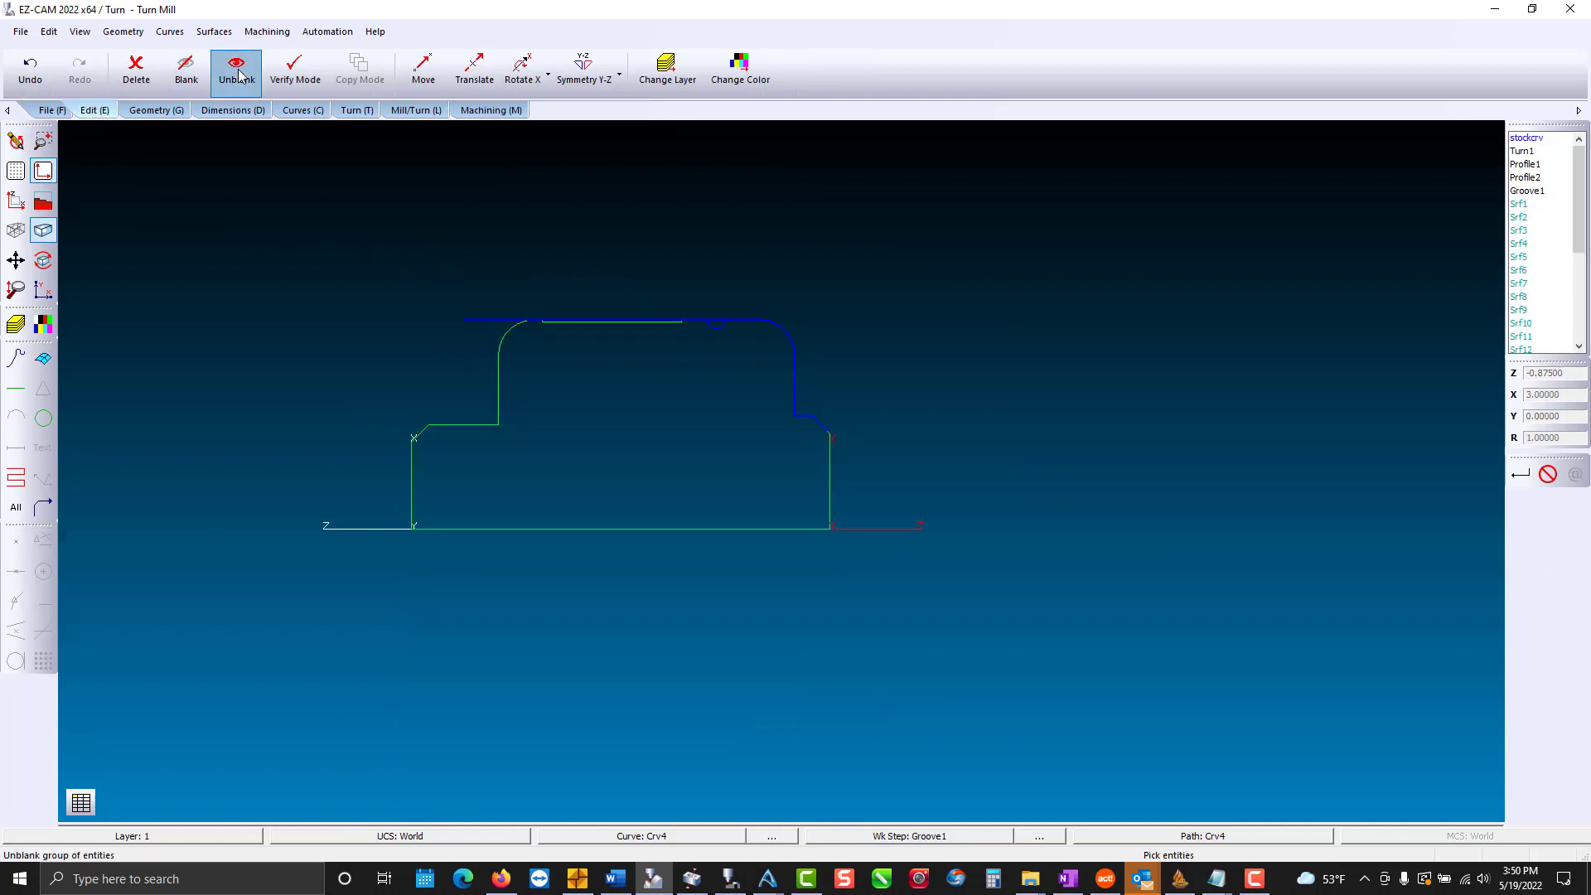
click(43, 357)
click(16, 358)
click(16, 387)
click(43, 417)
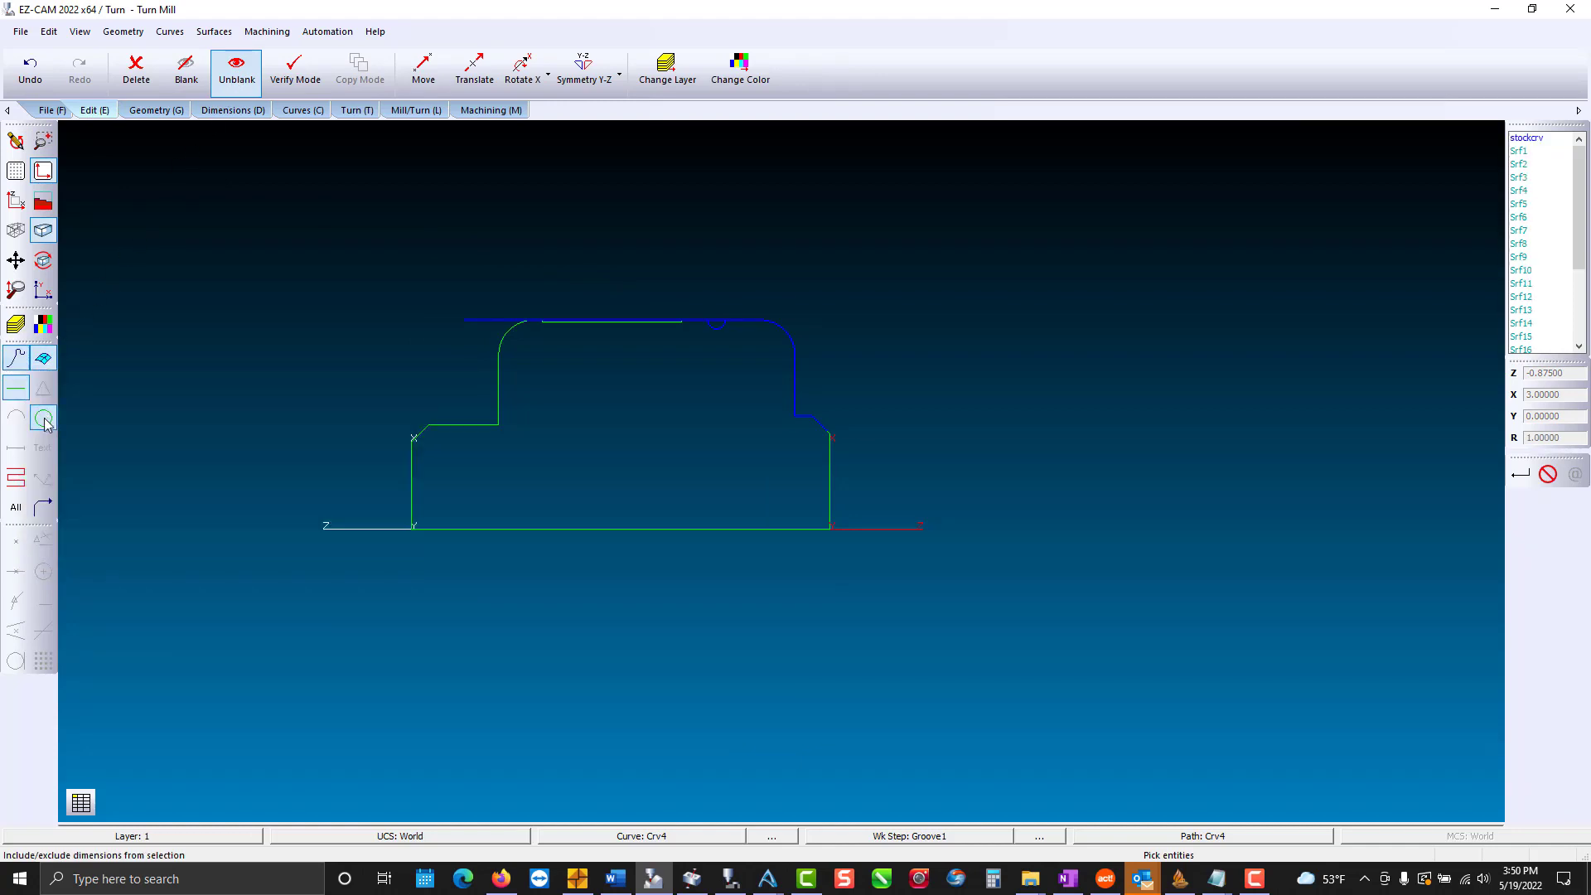
click(25, 511)
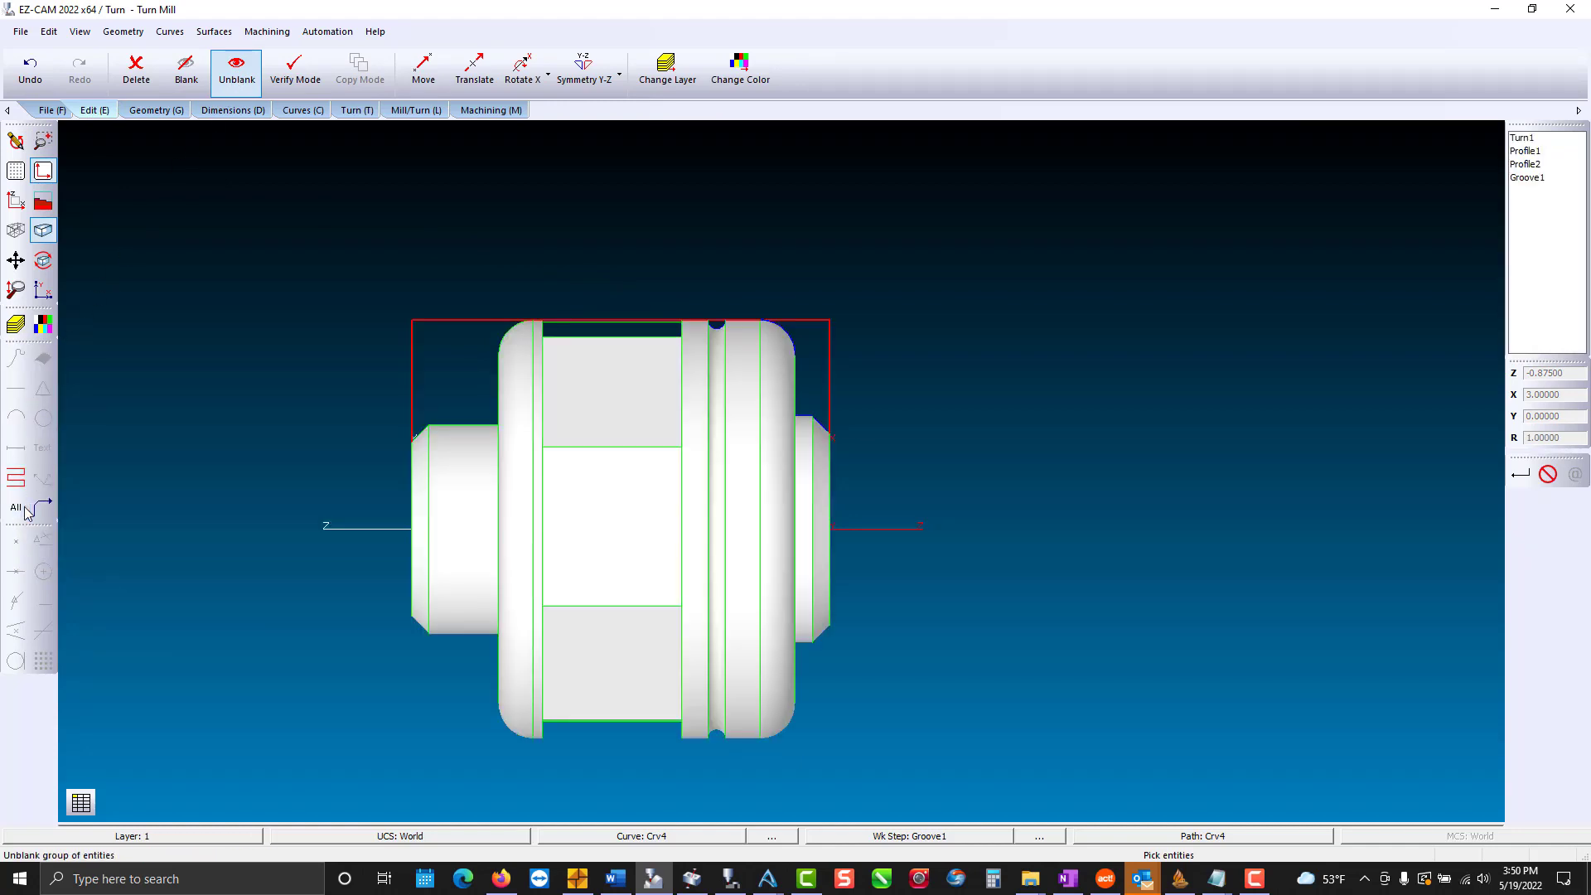
Blank the stock curve, the profile curve Crv3 and the line spanning the gap above the flats.
click(187, 73)
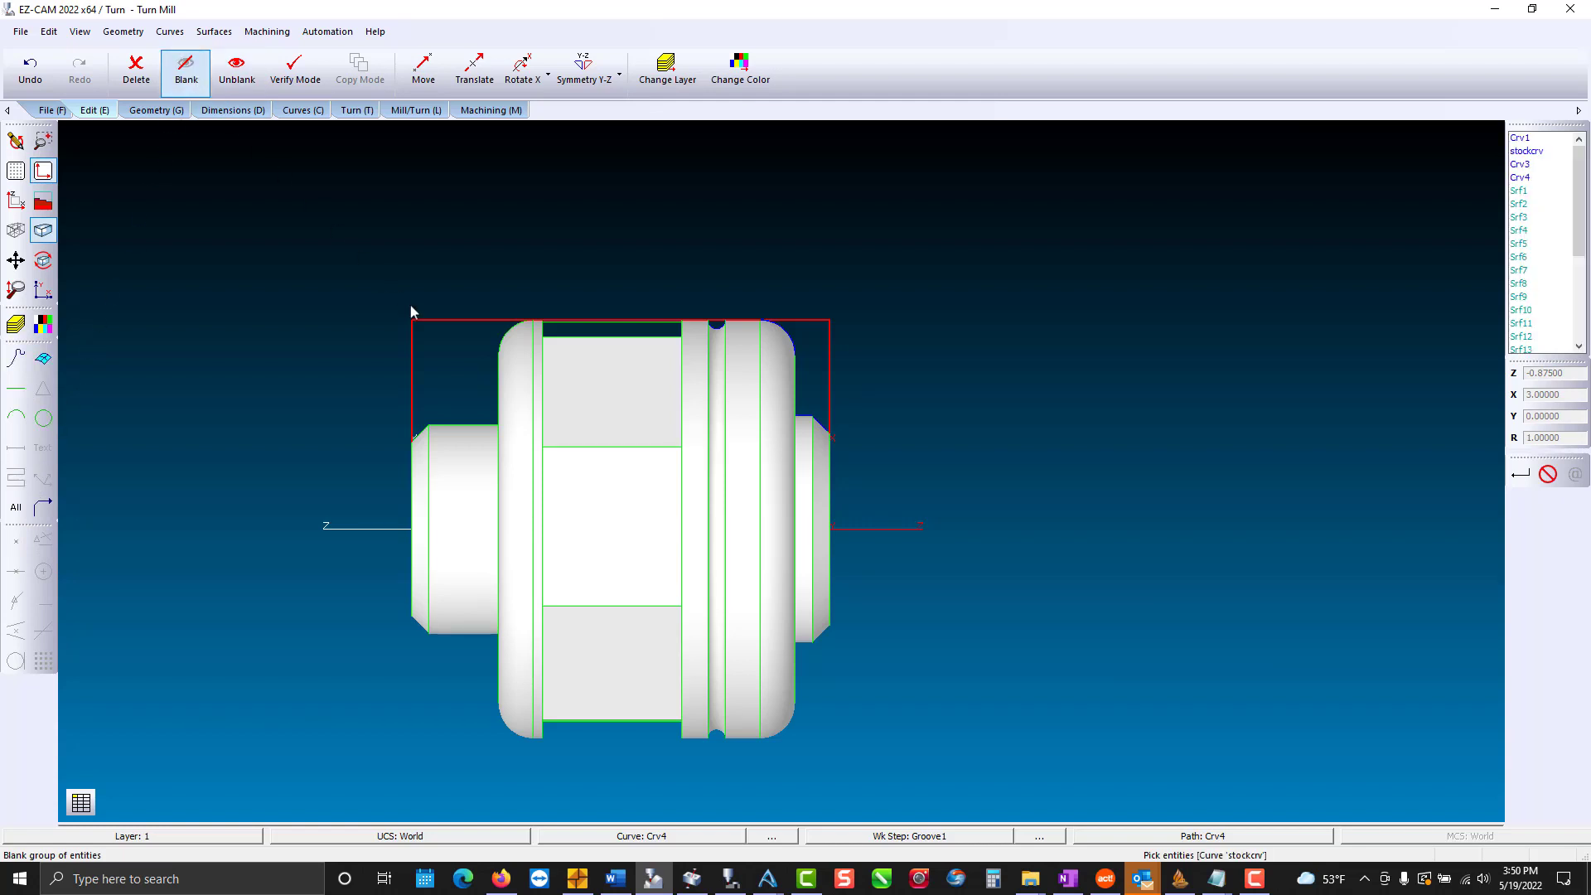
click(428, 322)
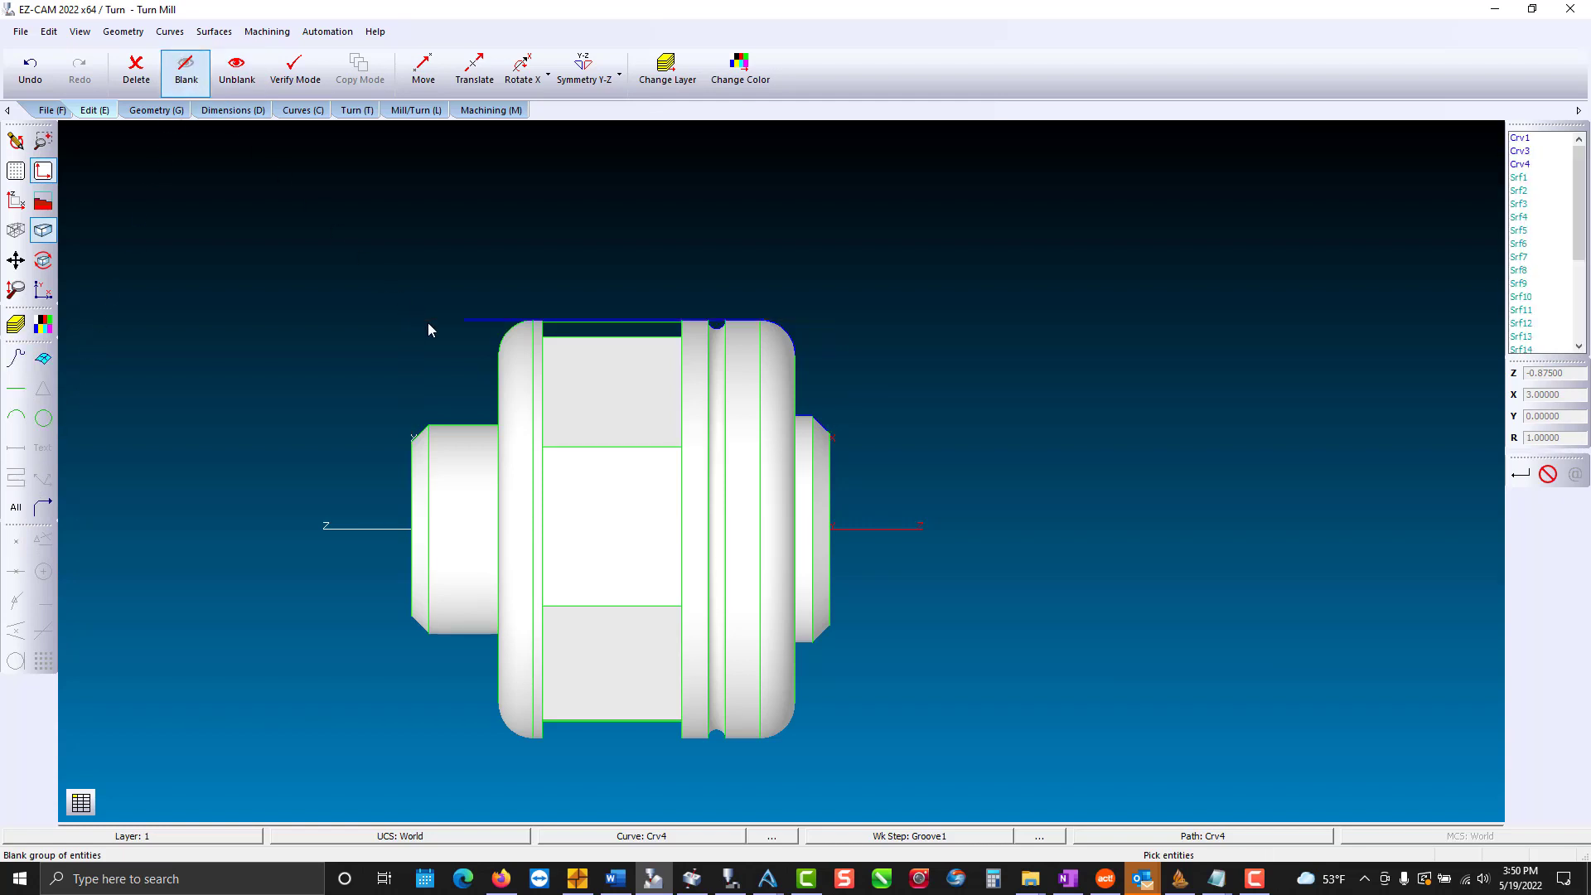
click(467, 321)
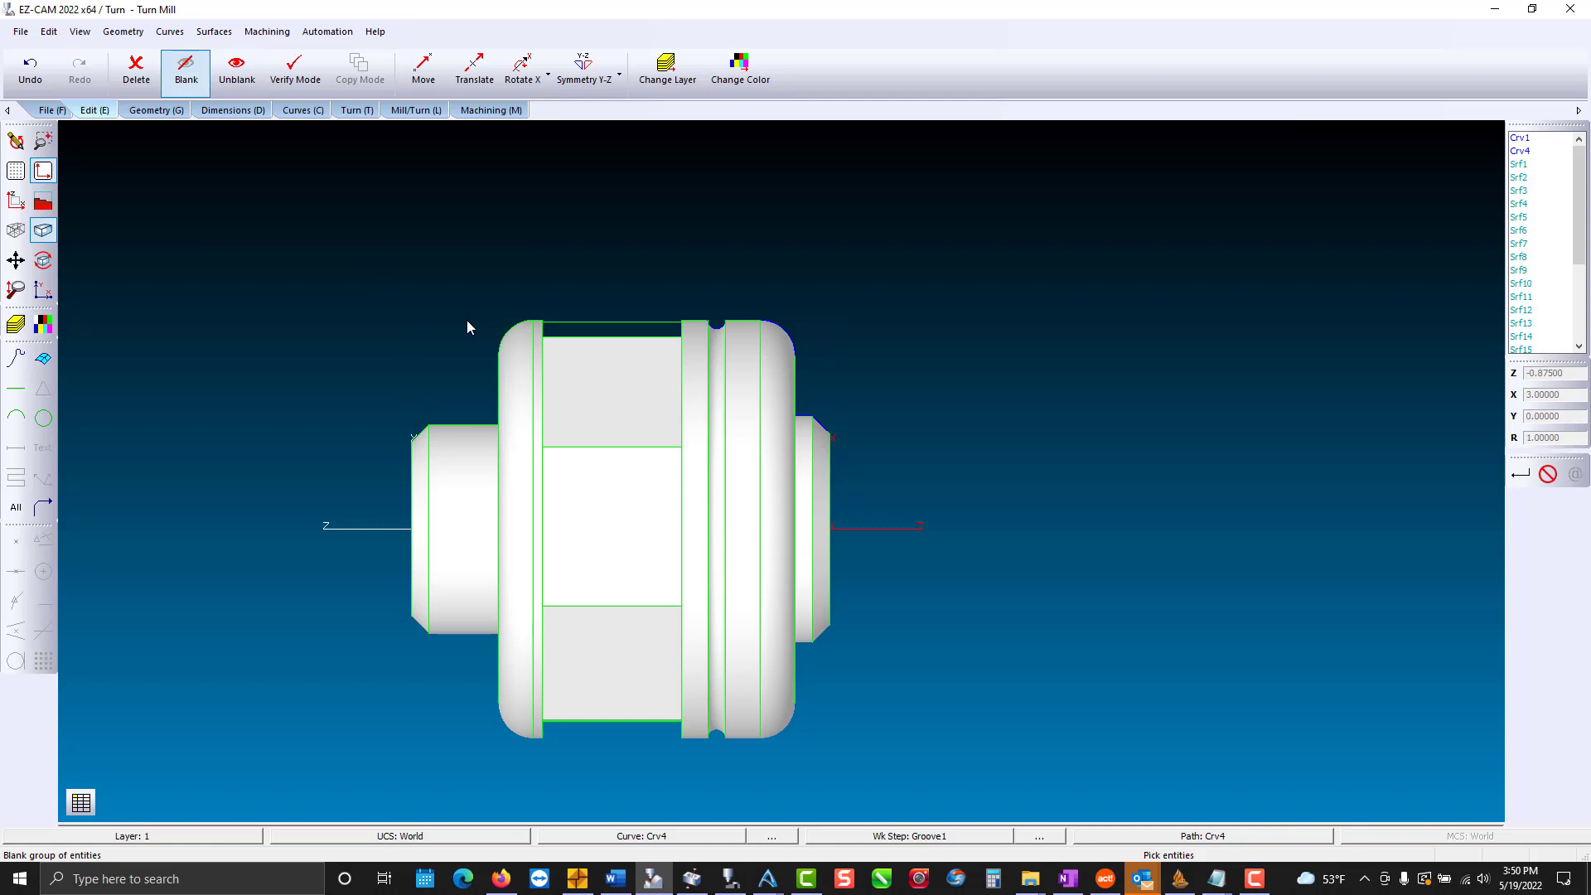
click(551, 322)
Create face curve Crv5 on the front-facing octagonal flat with open edge detection enabled.
click(305, 113)
click(106, 68)
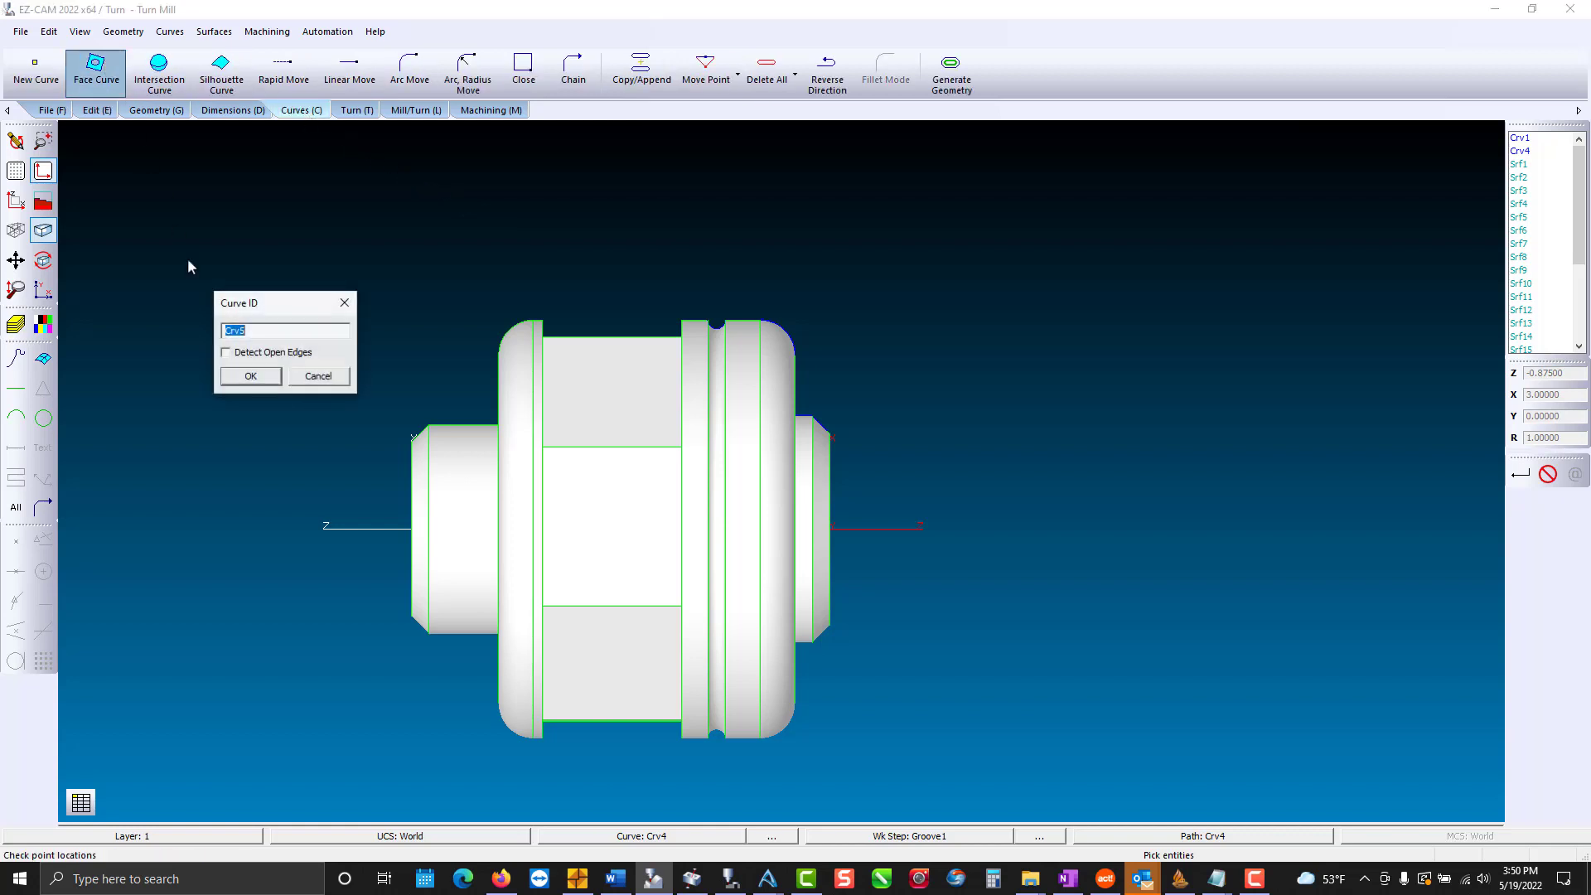
click(227, 354)
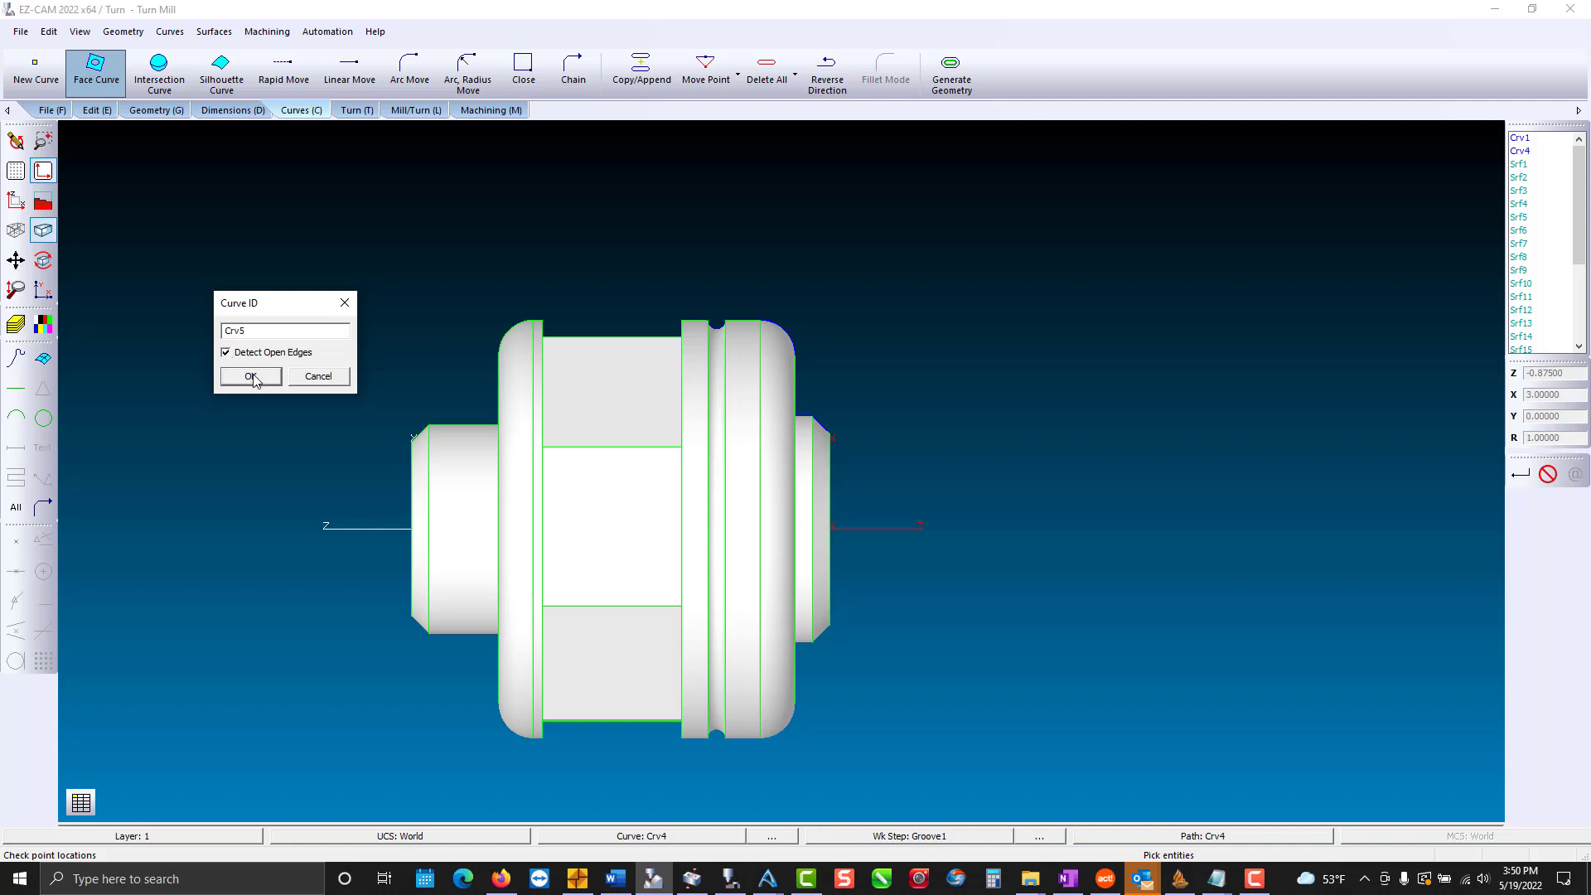
click(251, 376)
click(599, 503)
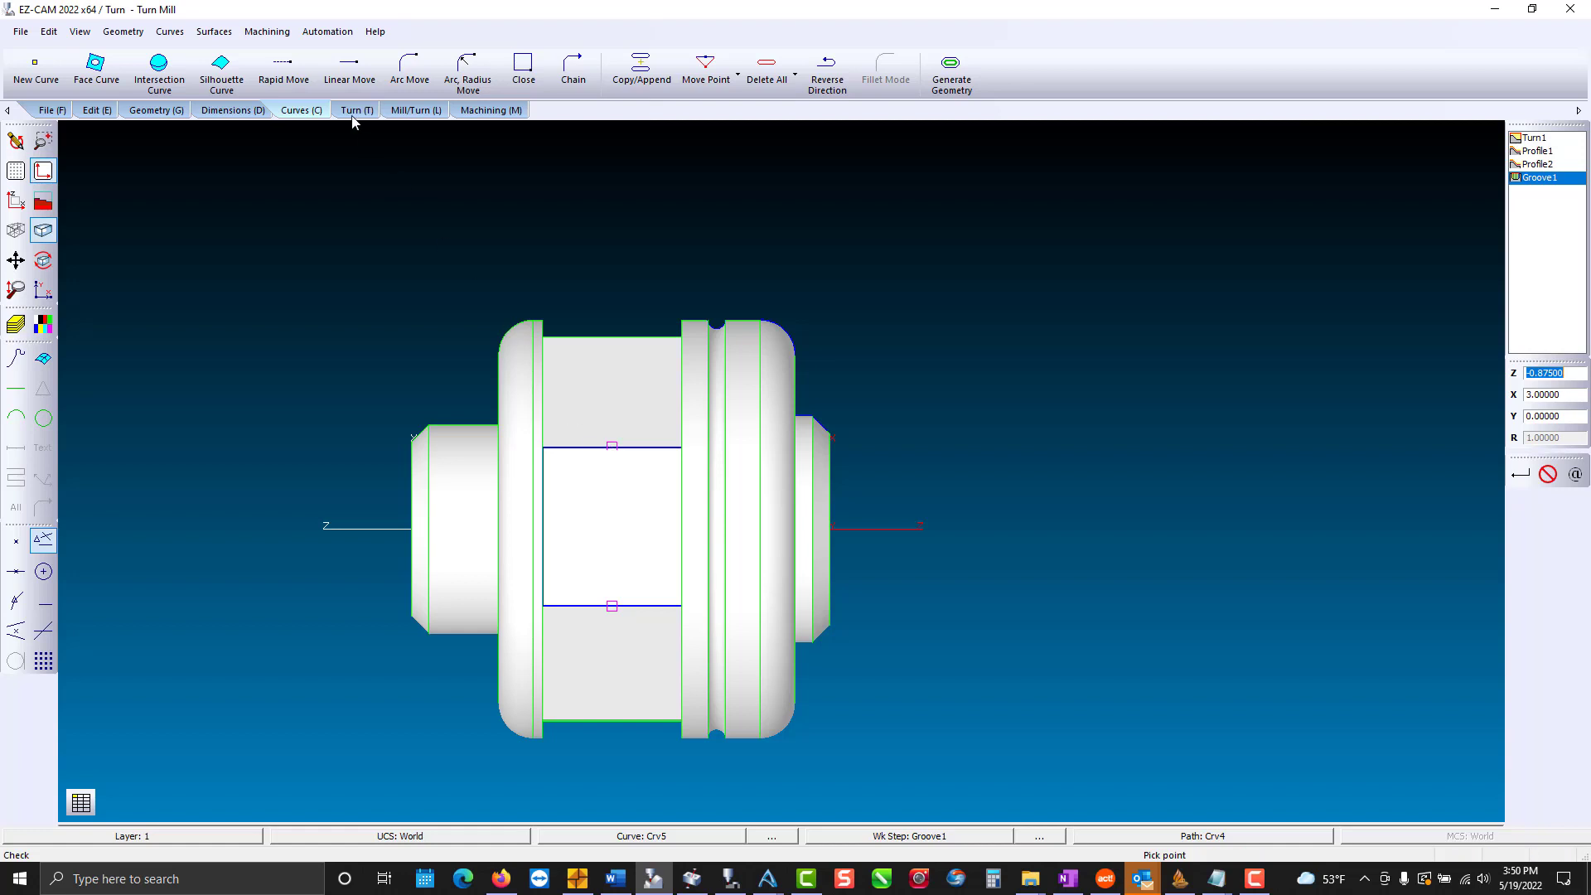
Create curve milling work step Contour-Mill1 with tool number 3, offset 3, surface 1.5, rapid 1 and clearance 0.1.
click(396, 118)
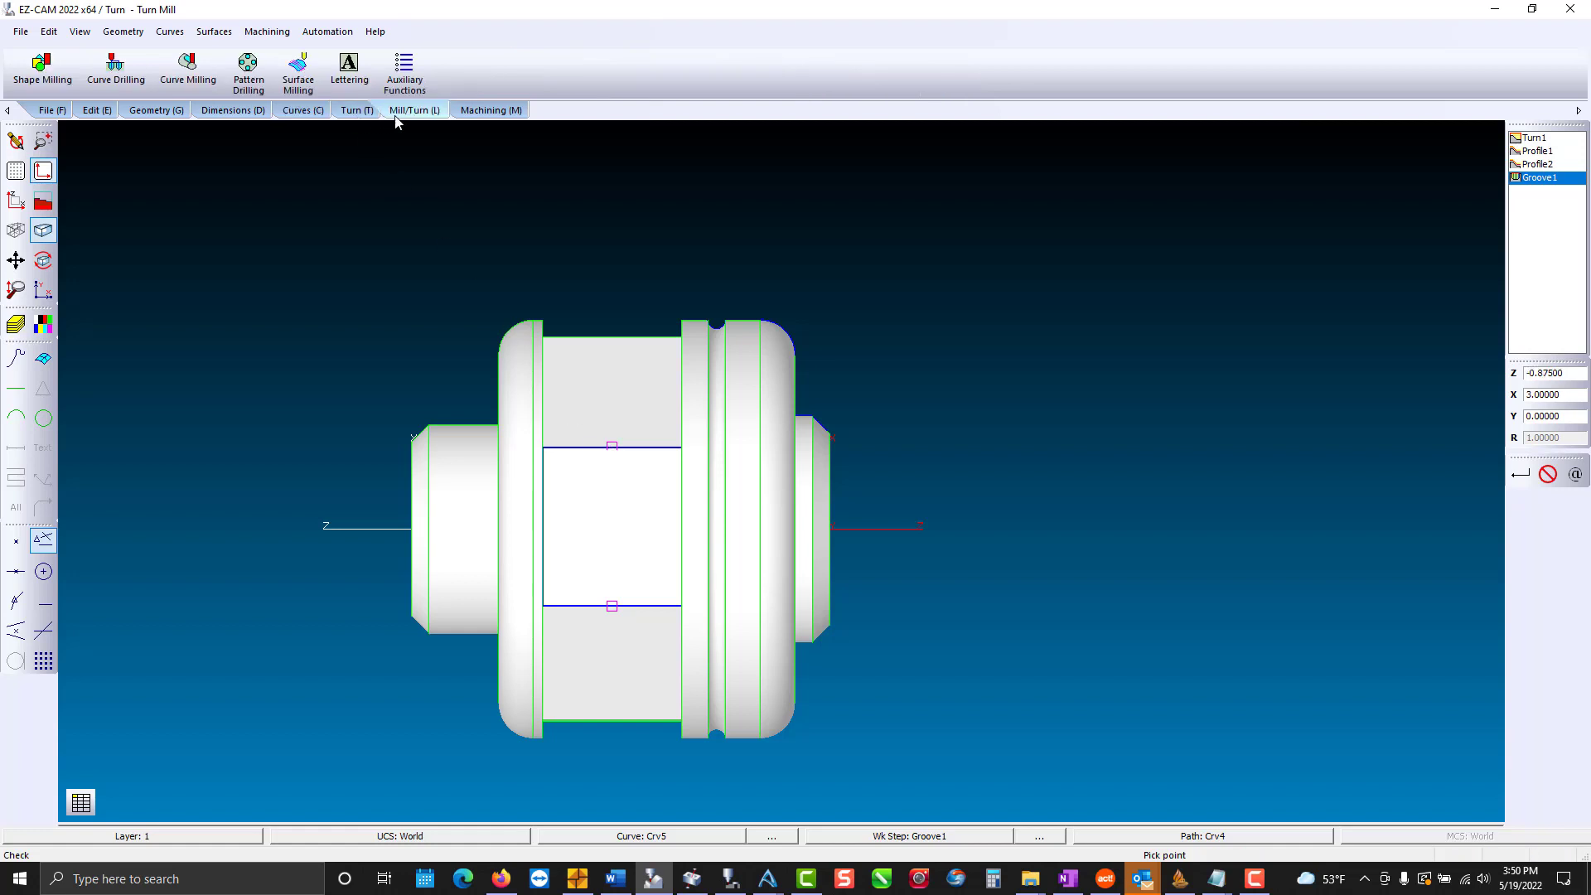
click(189, 73)
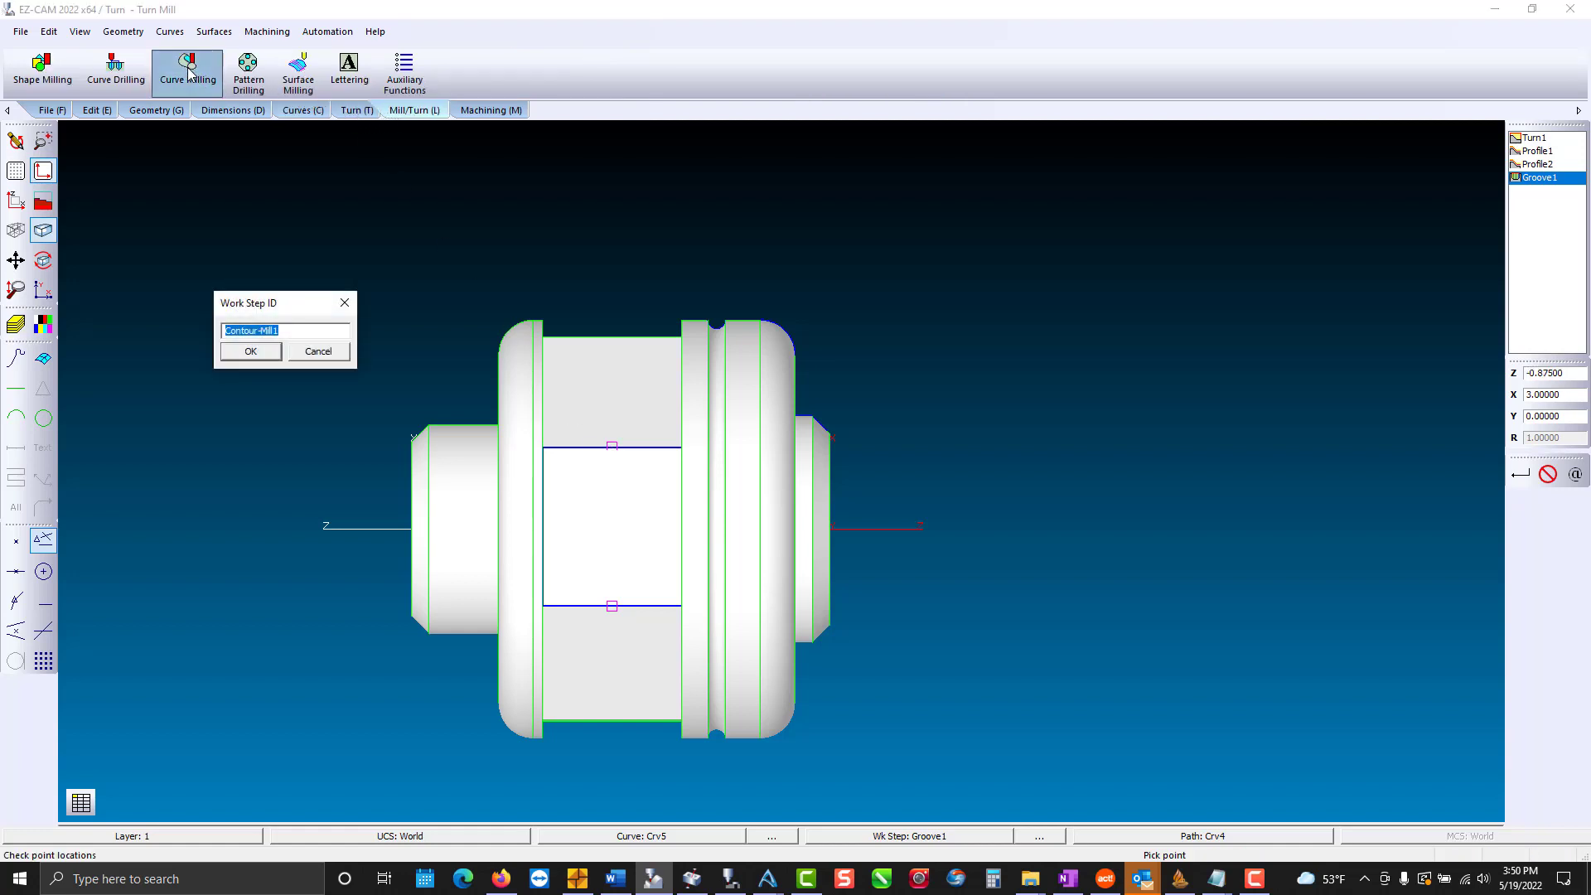
key(Return)
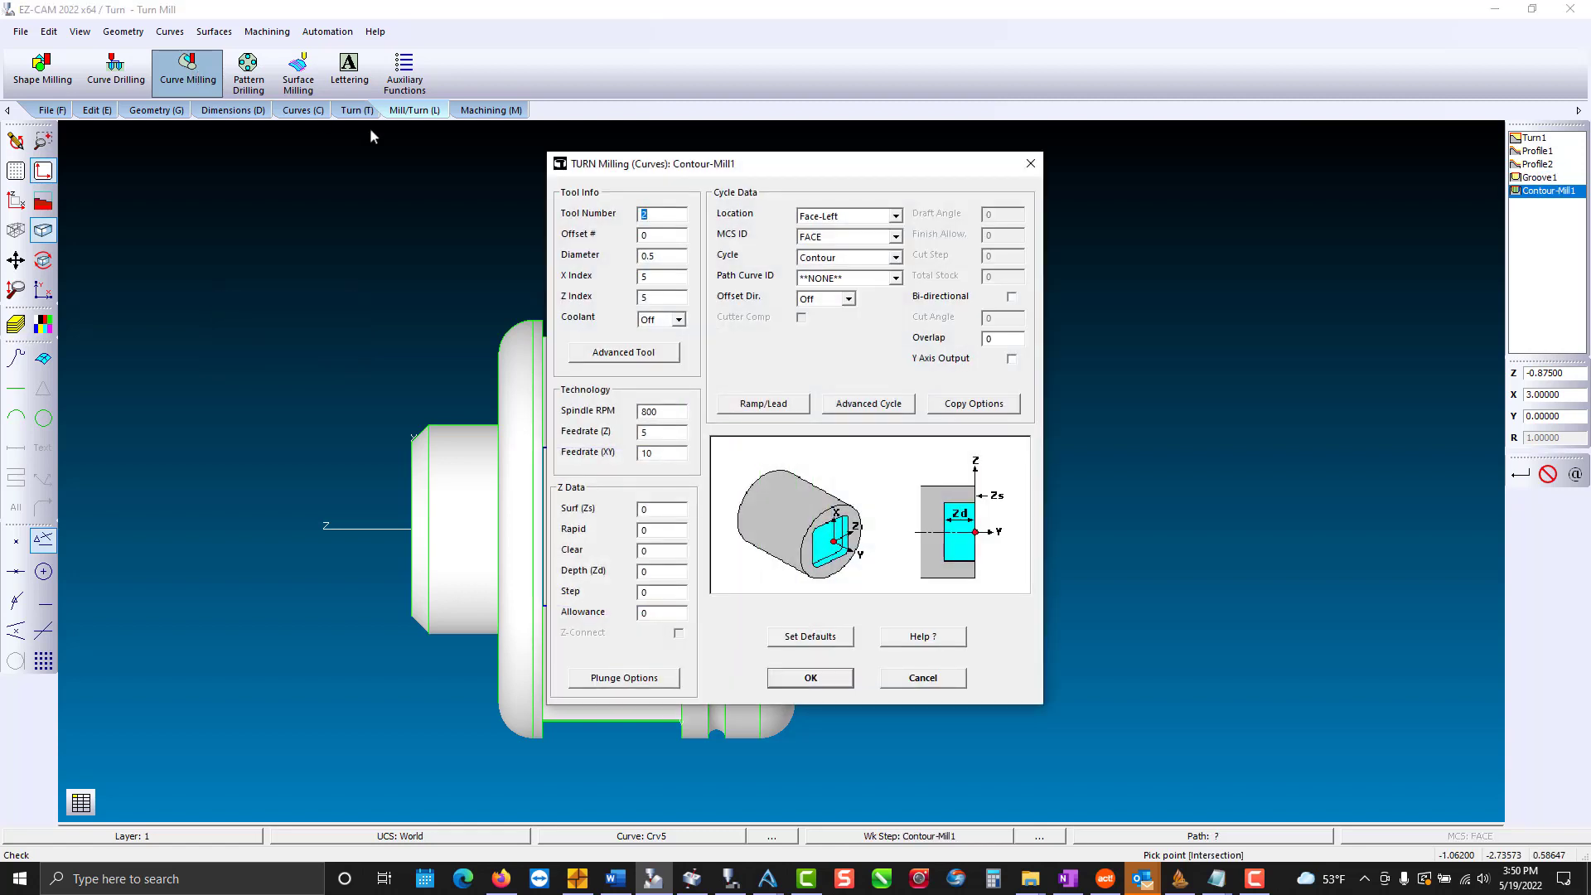
text(3)
double_click(676, 239)
text(3)
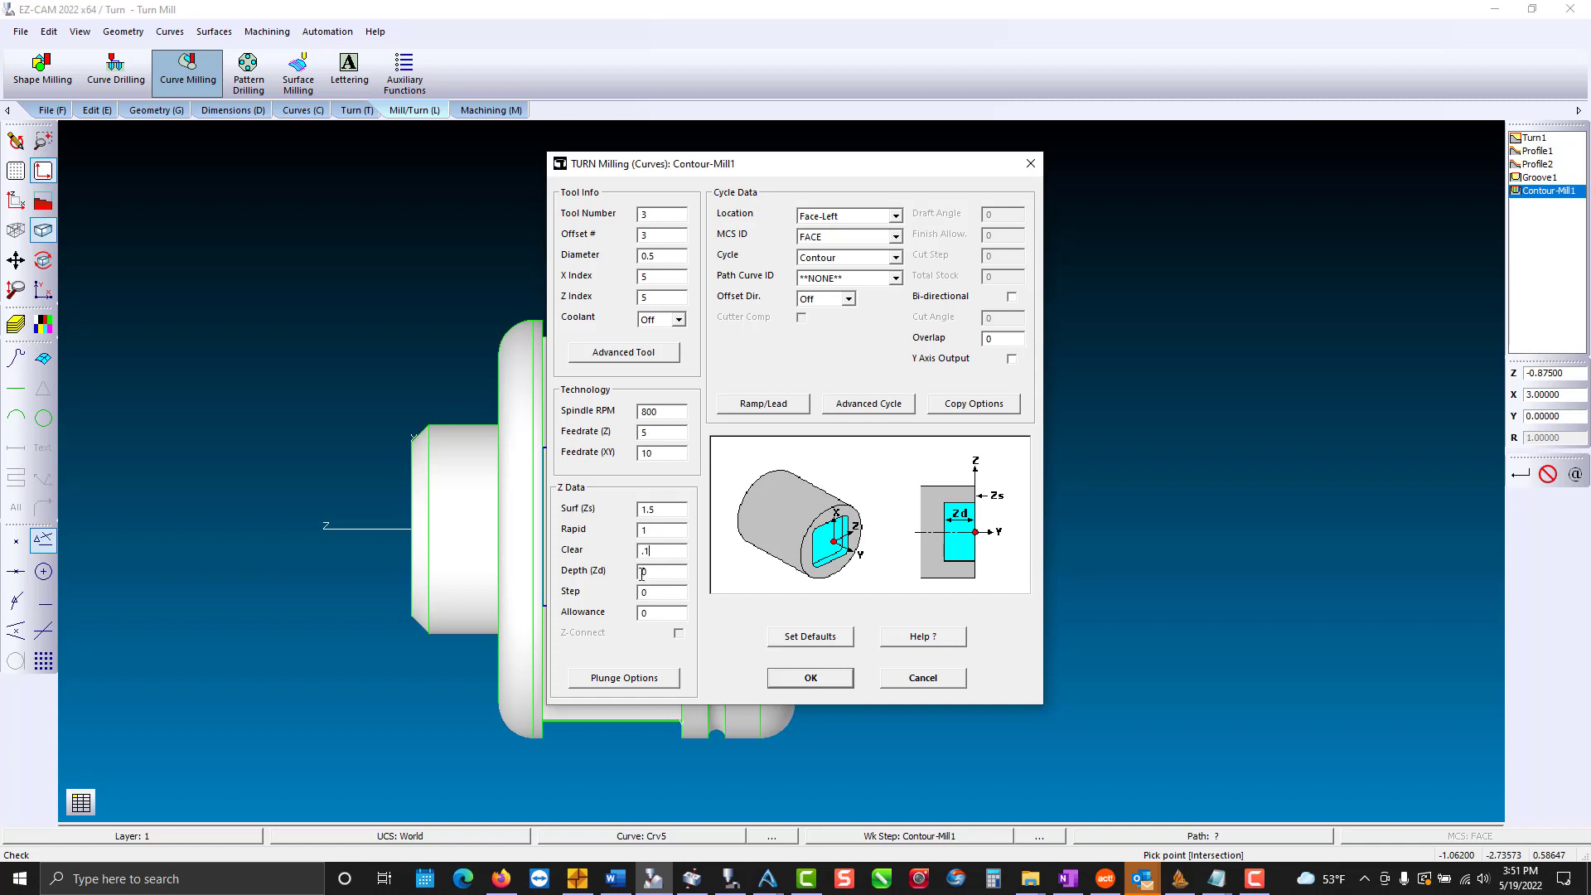
drag(787, 165, 1066, 132)
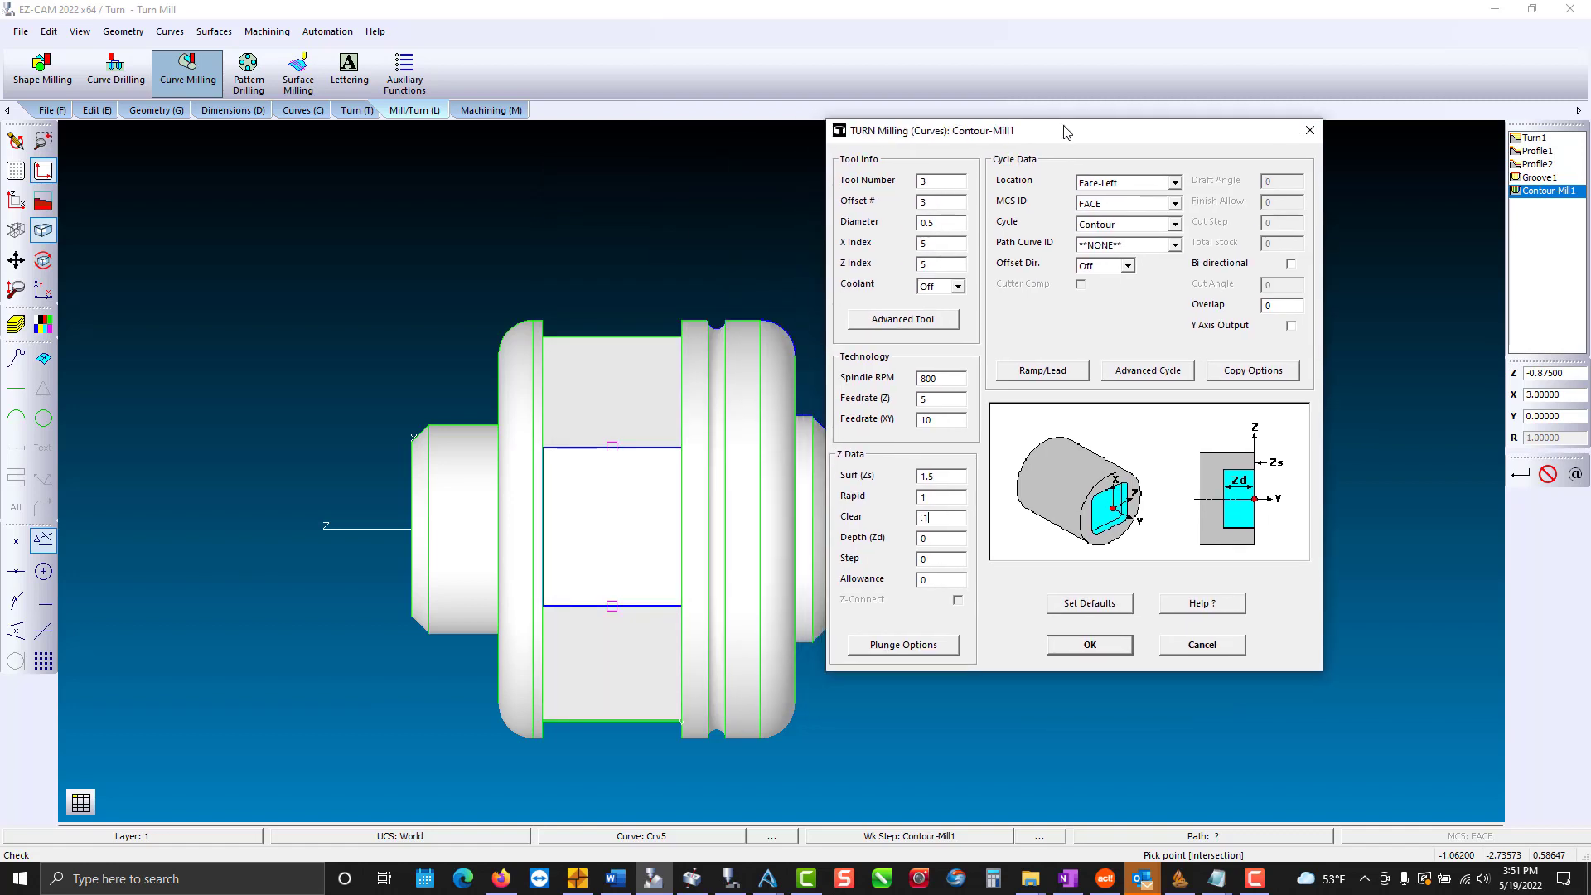
Set the milling location of Contour-Mill1 to Side-Left and its MCS to World.
click(1174, 182)
click(1164, 207)
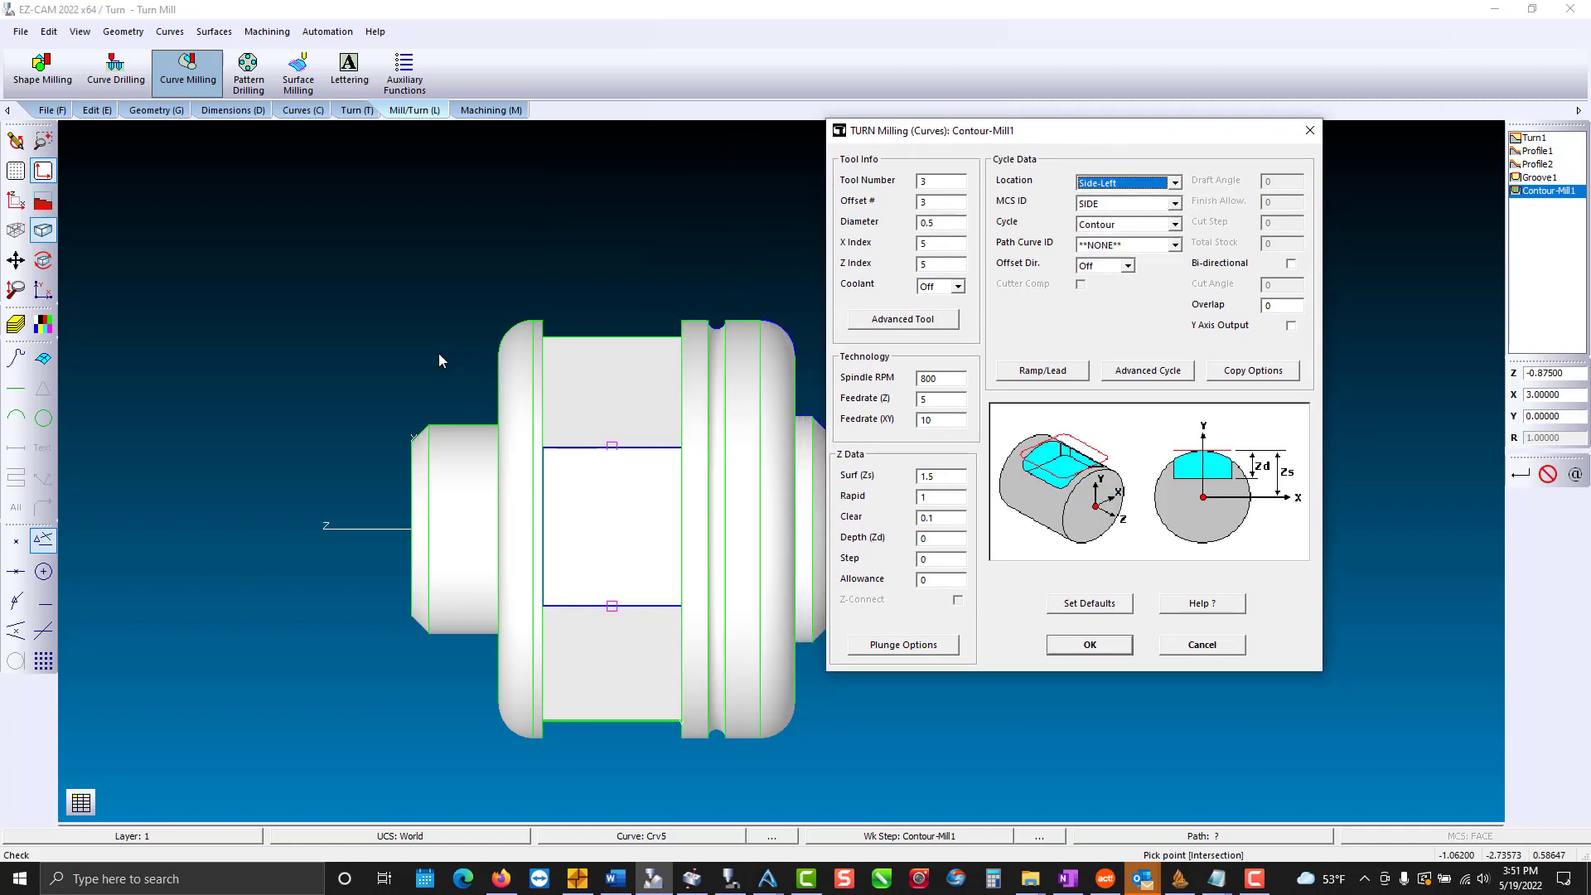
click(1174, 204)
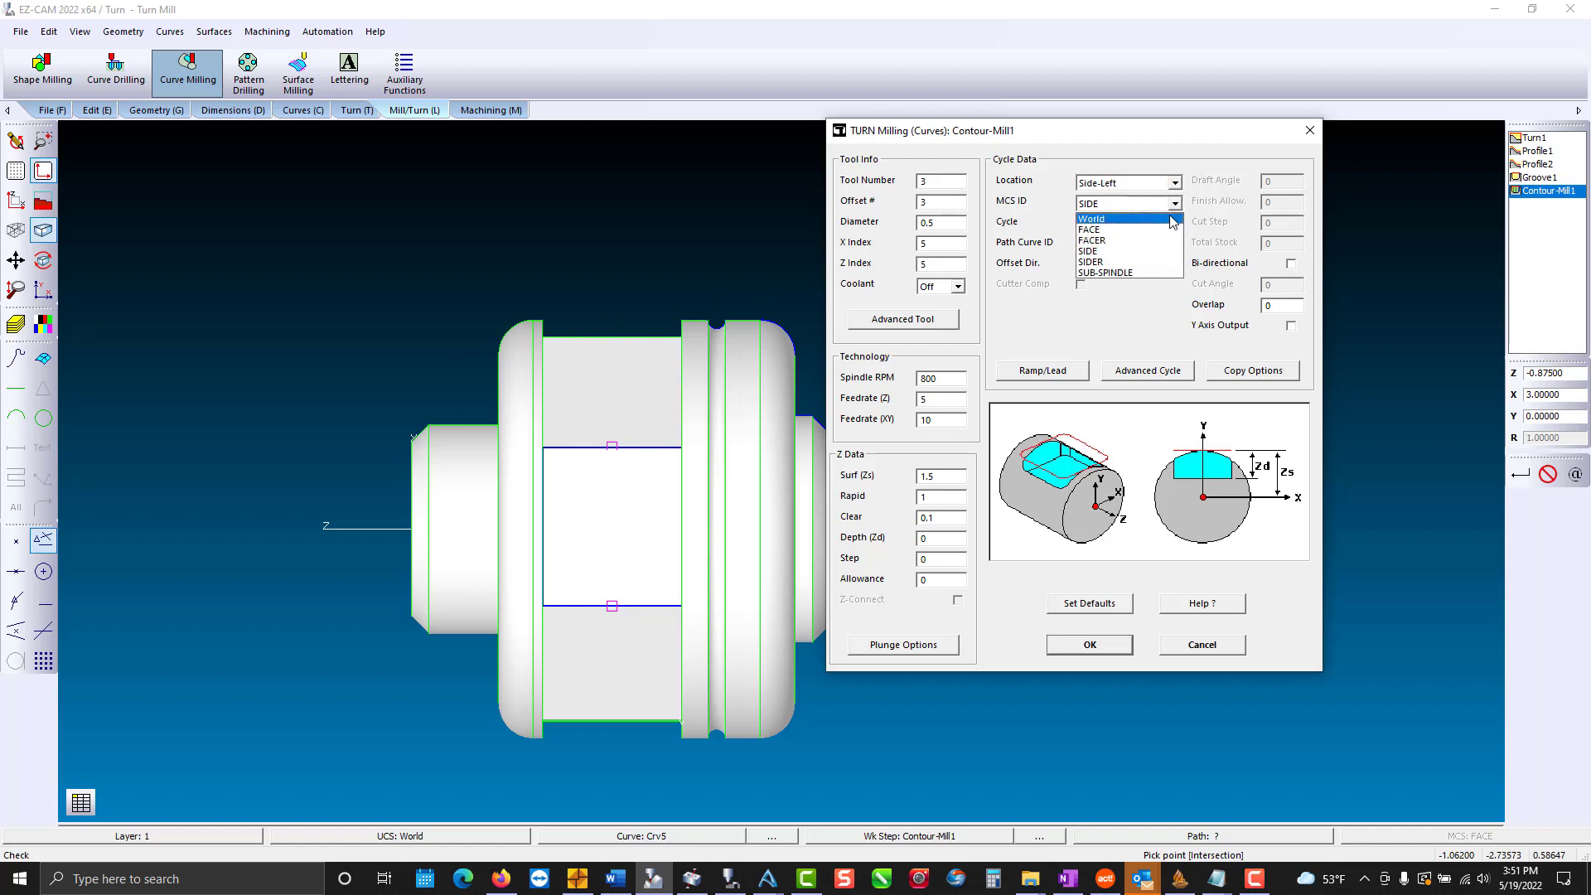
click(1172, 219)
drag(1115, 132, 1259, 113)
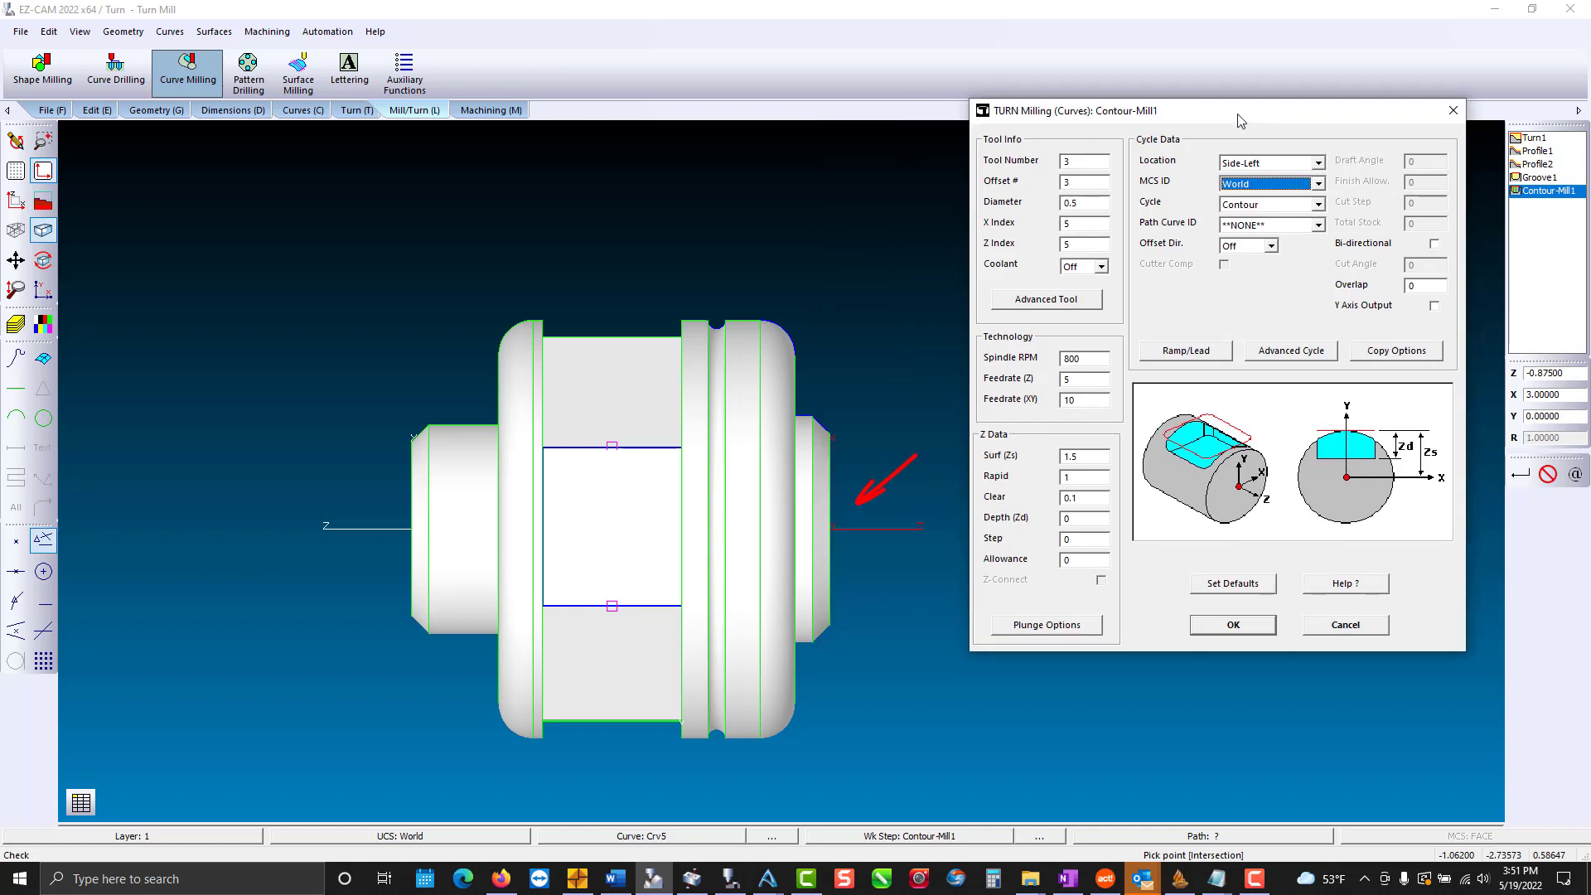
drag(1227, 111, 851, 111)
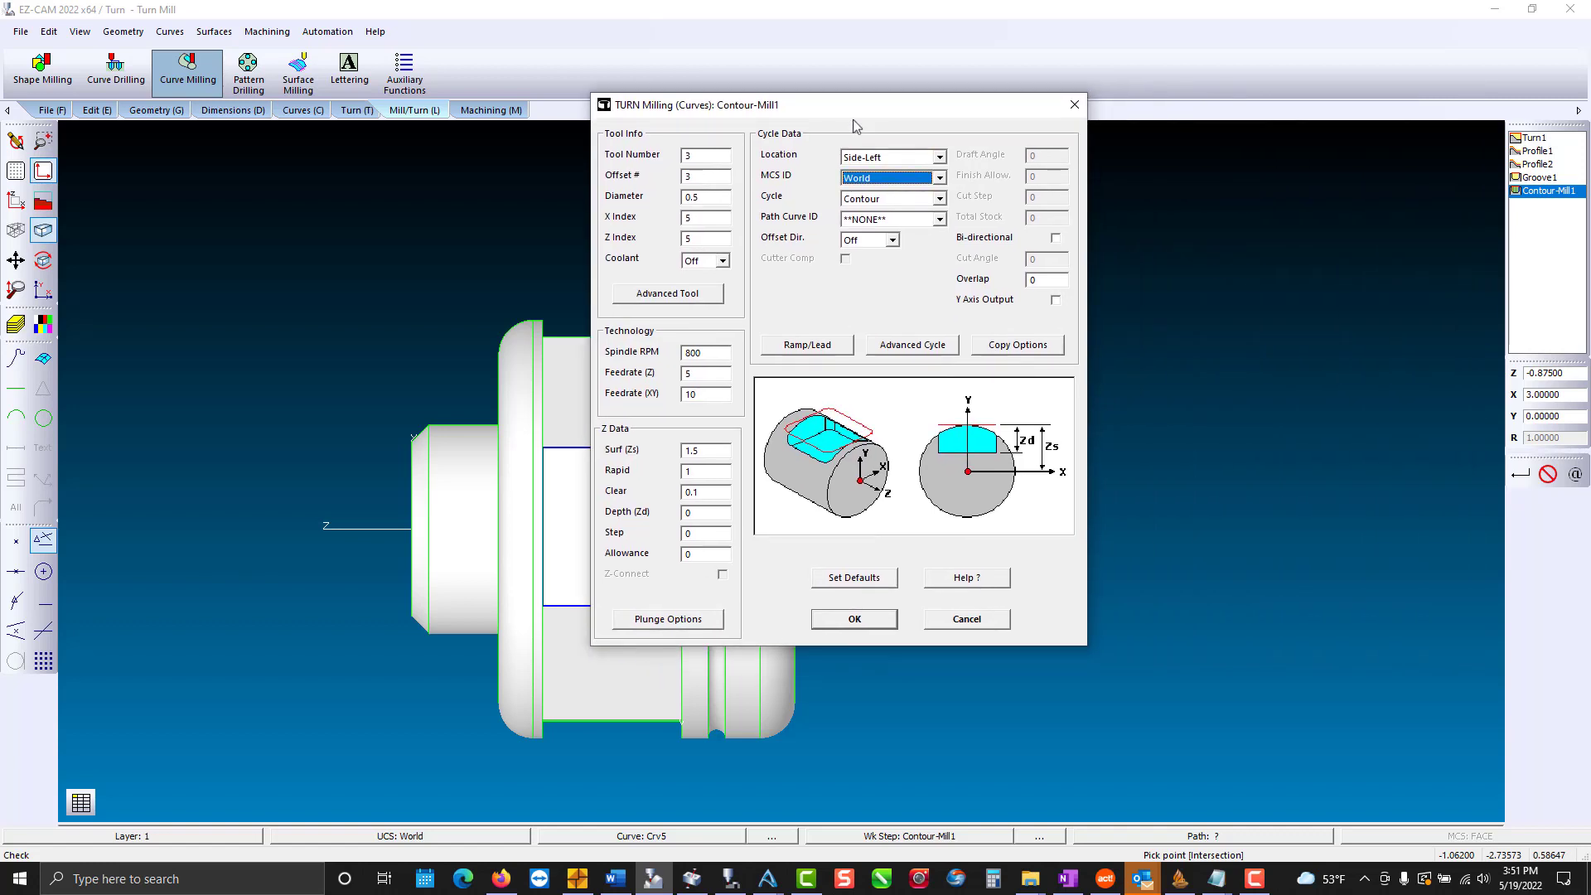
Set the Contour-Mill1 cycle to Pocket (HSM) with a cut step of 0.125 and Y axis output enabled, and accept the data.
click(892, 241)
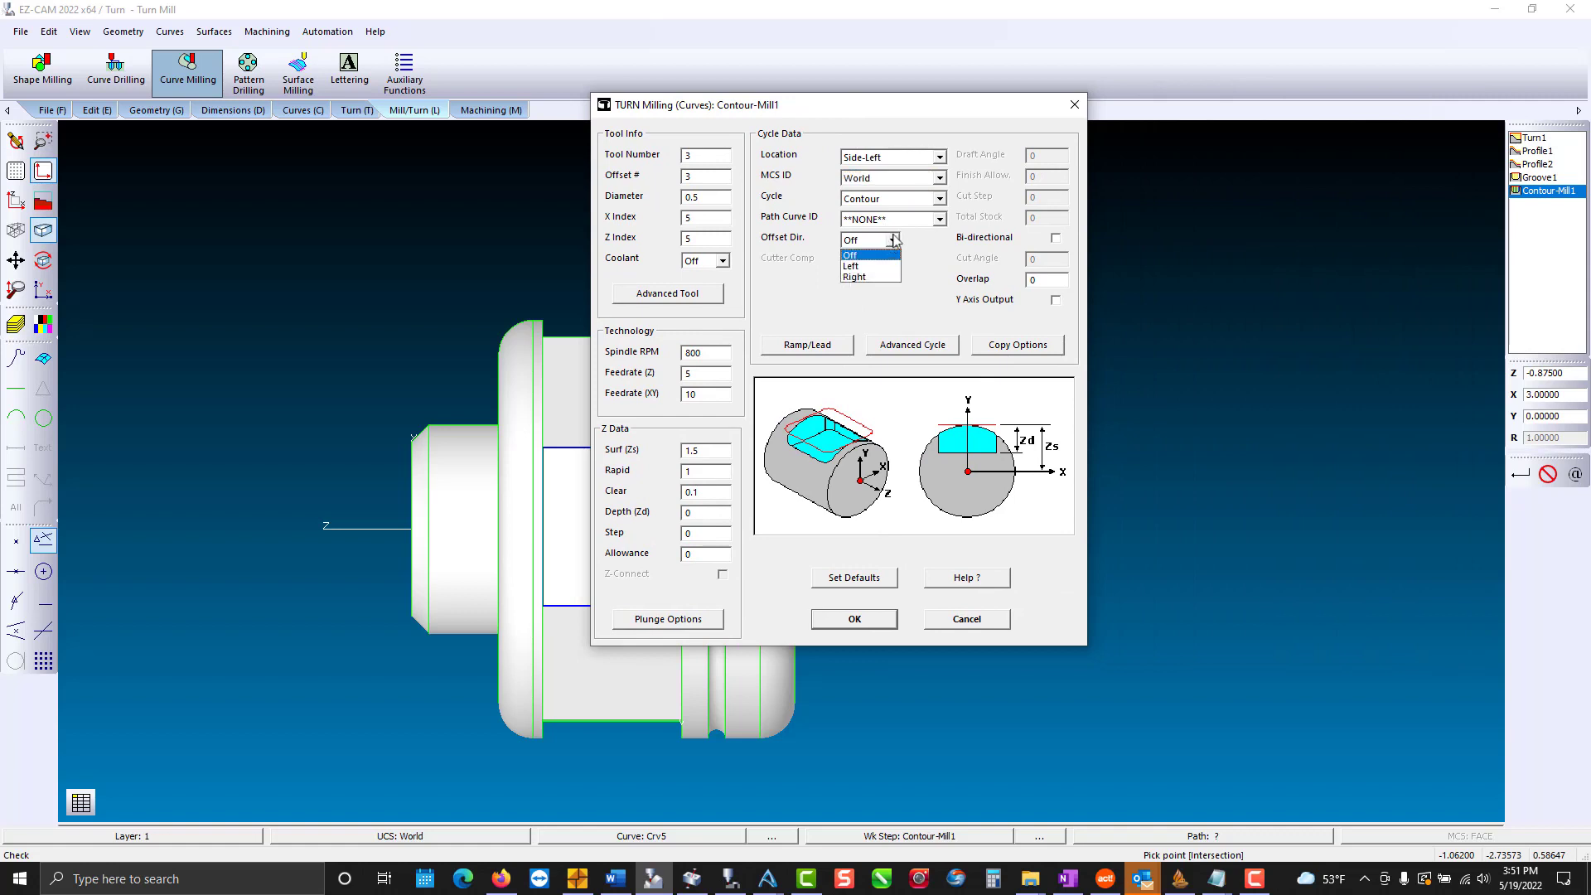
click(938, 199)
click(938, 199)
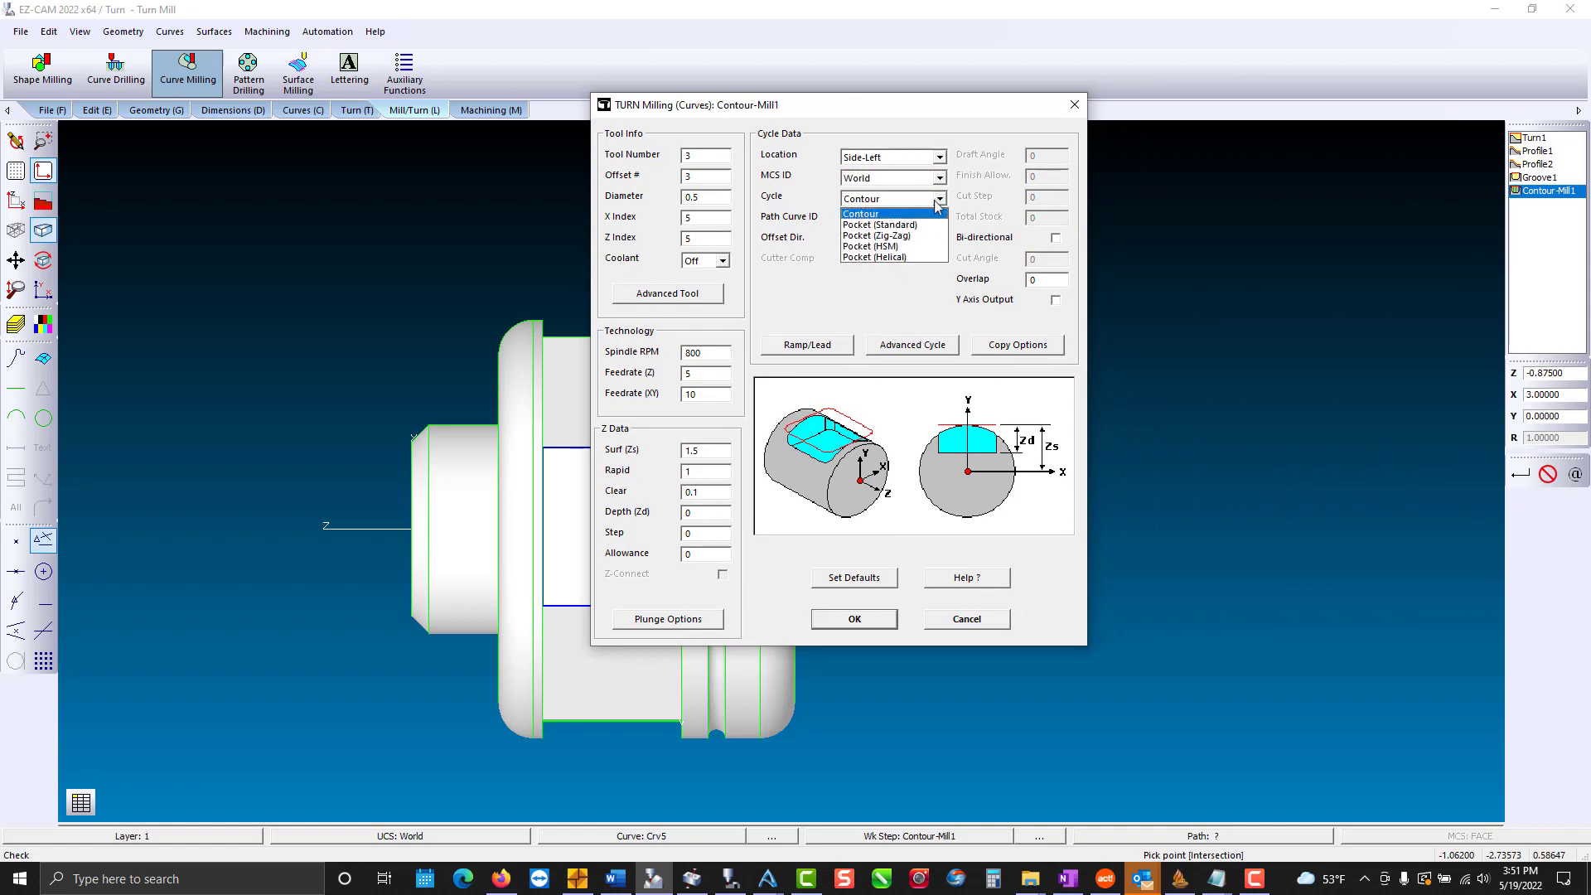
click(918, 246)
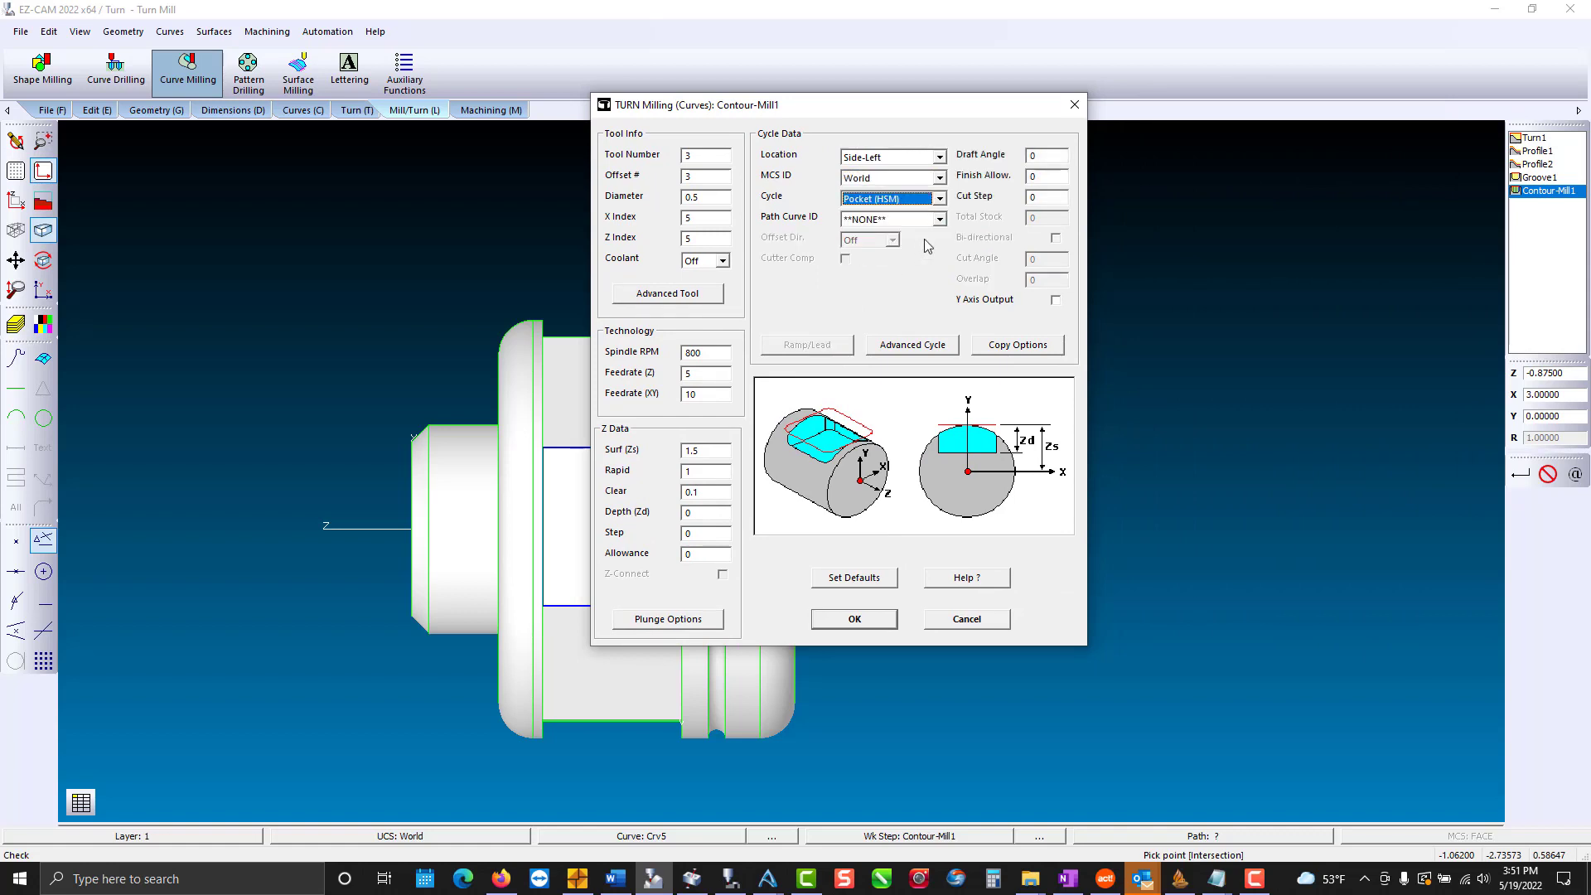
click(1052, 195)
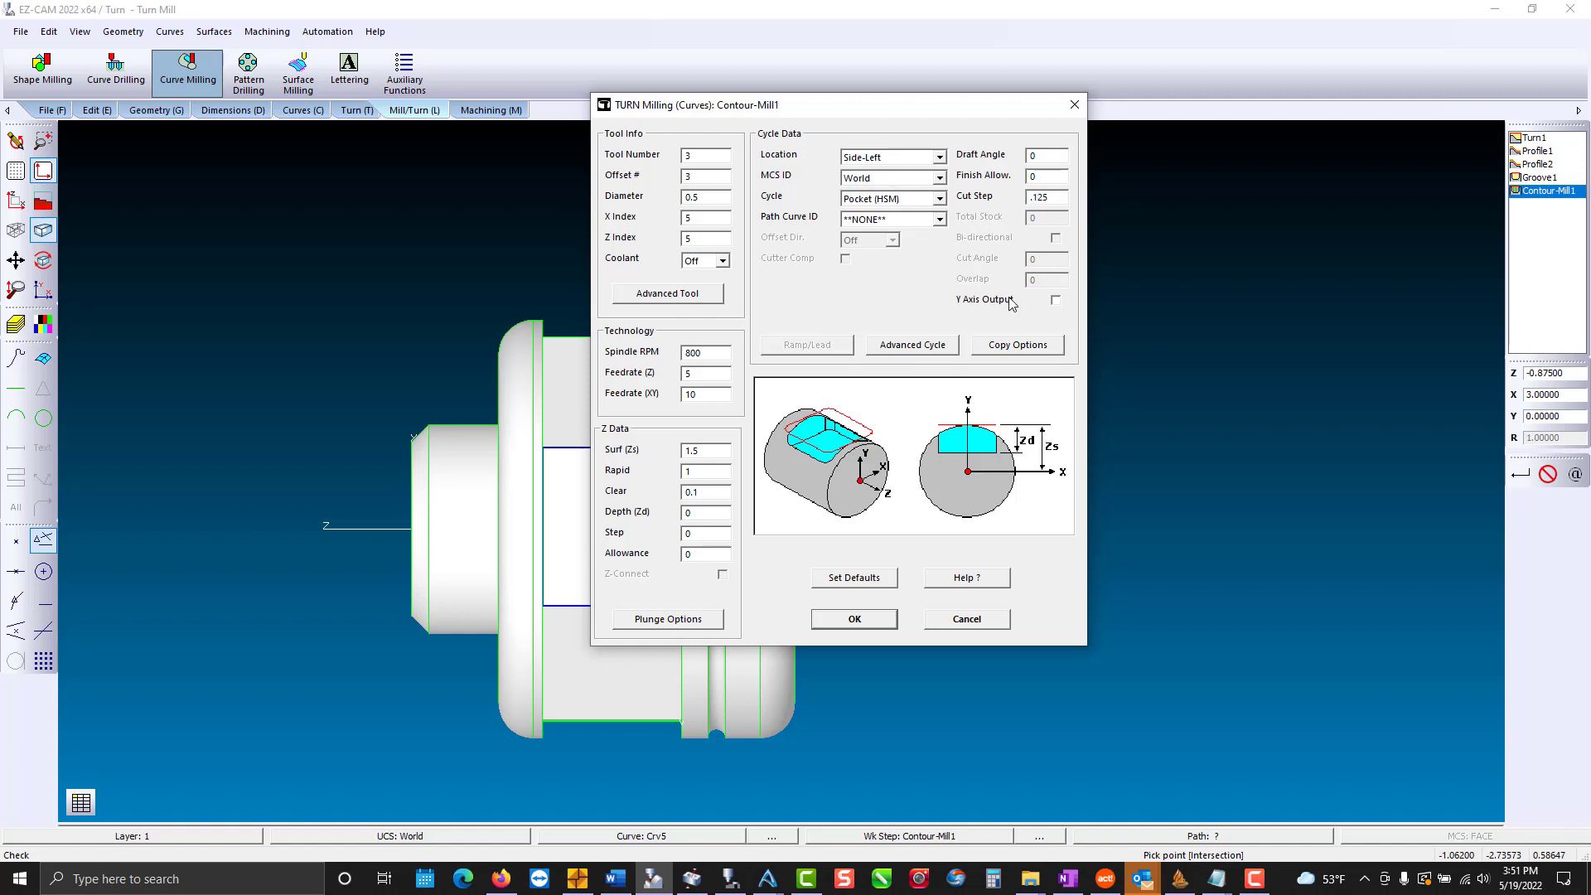
click(1054, 300)
click(857, 623)
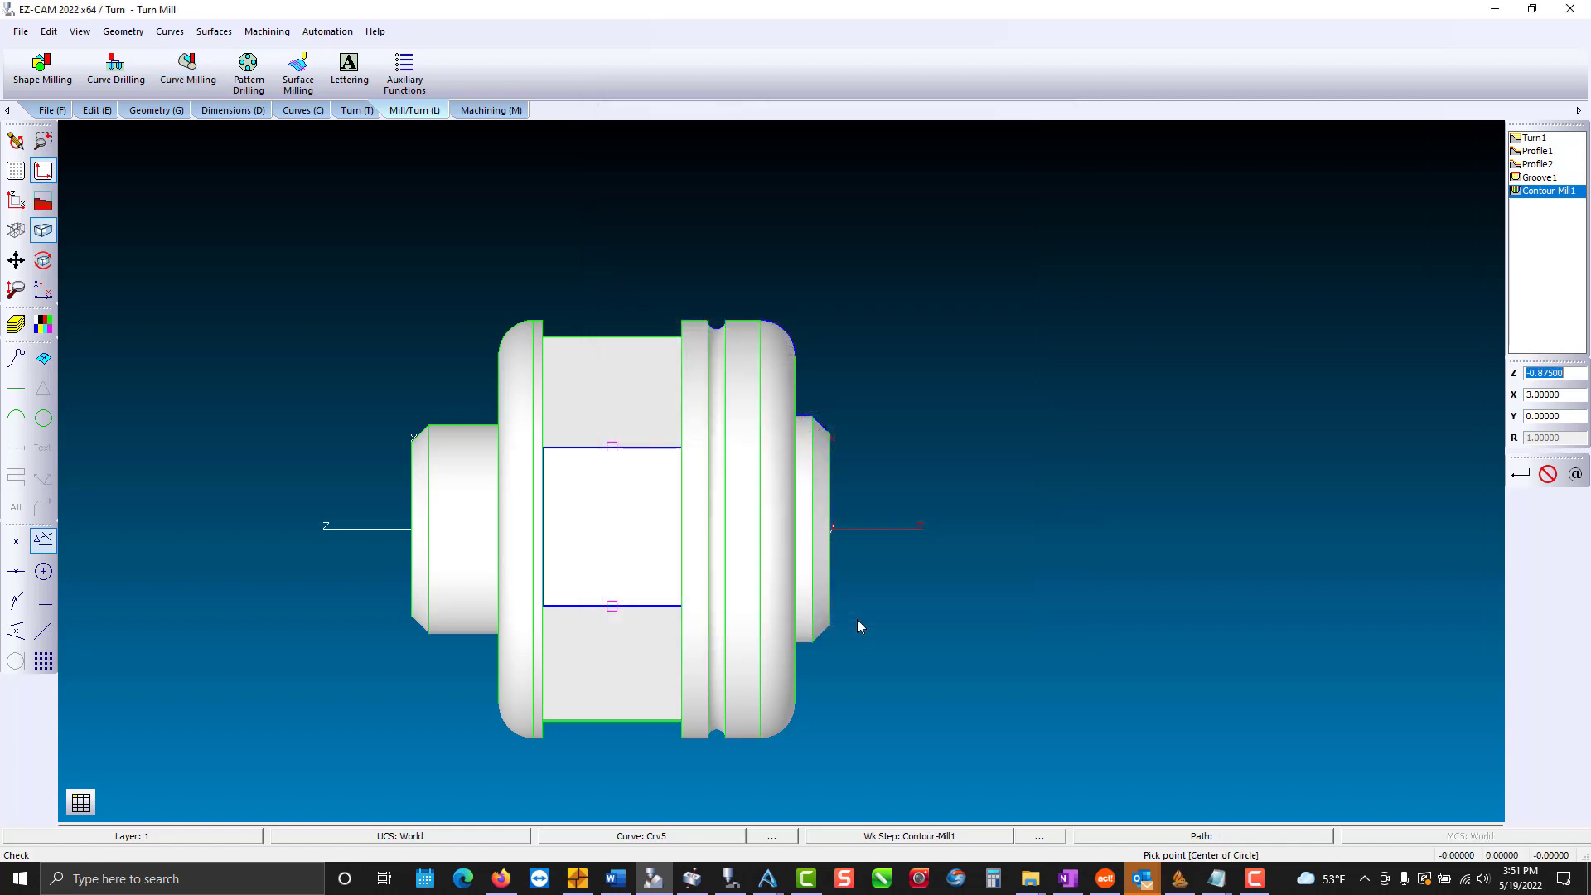
Assign face curve Crv5 as the Contour-Mill1 path and verify its tool path, with and without the tool display.
click(1166, 838)
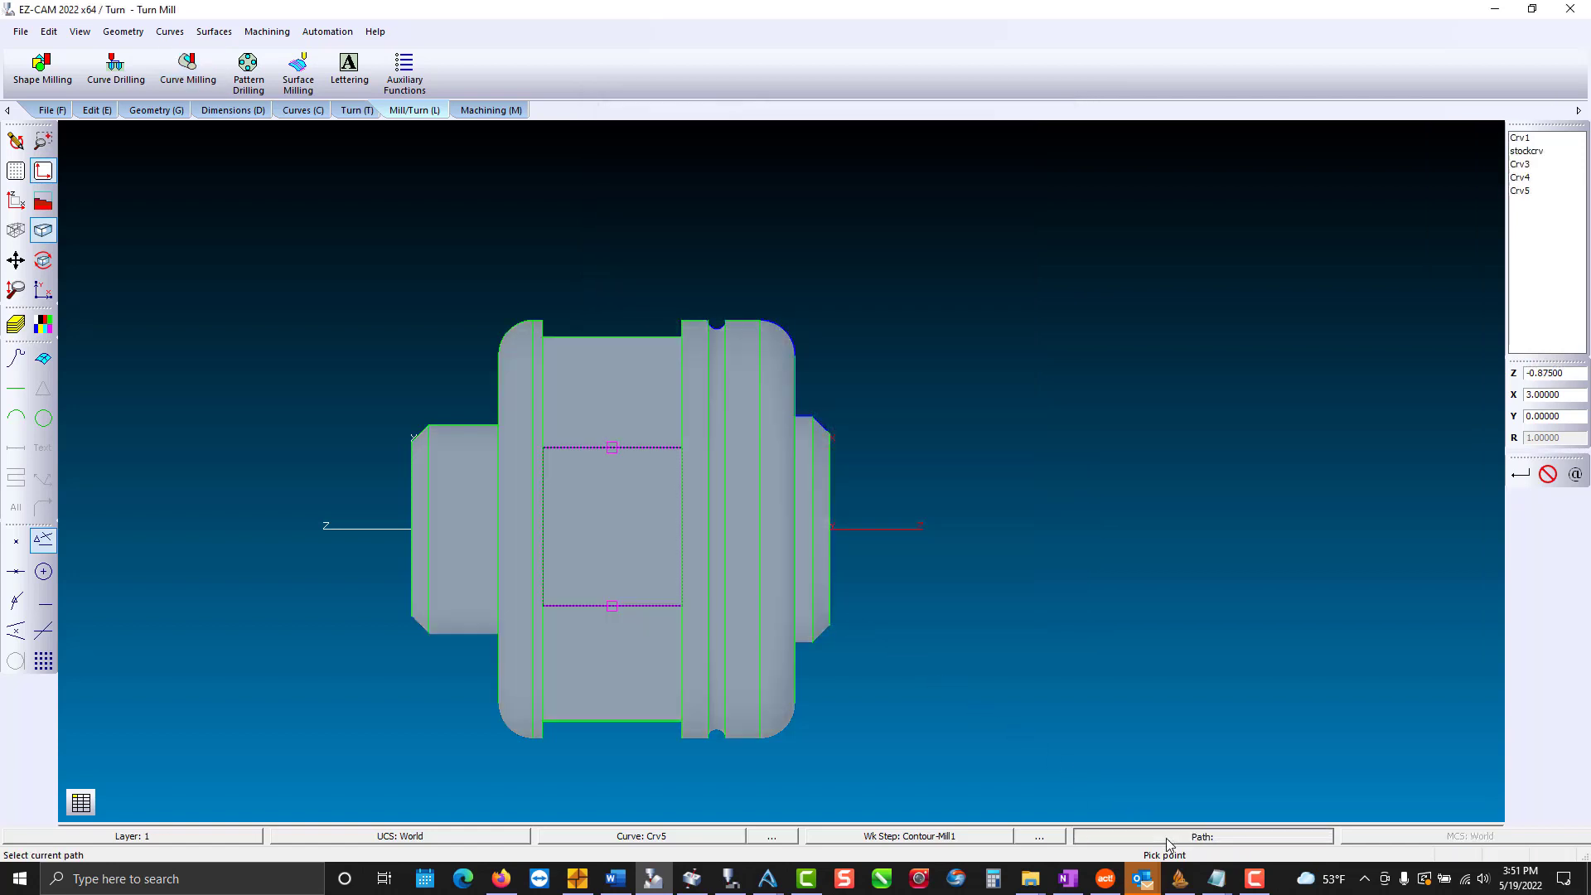
click(647, 448)
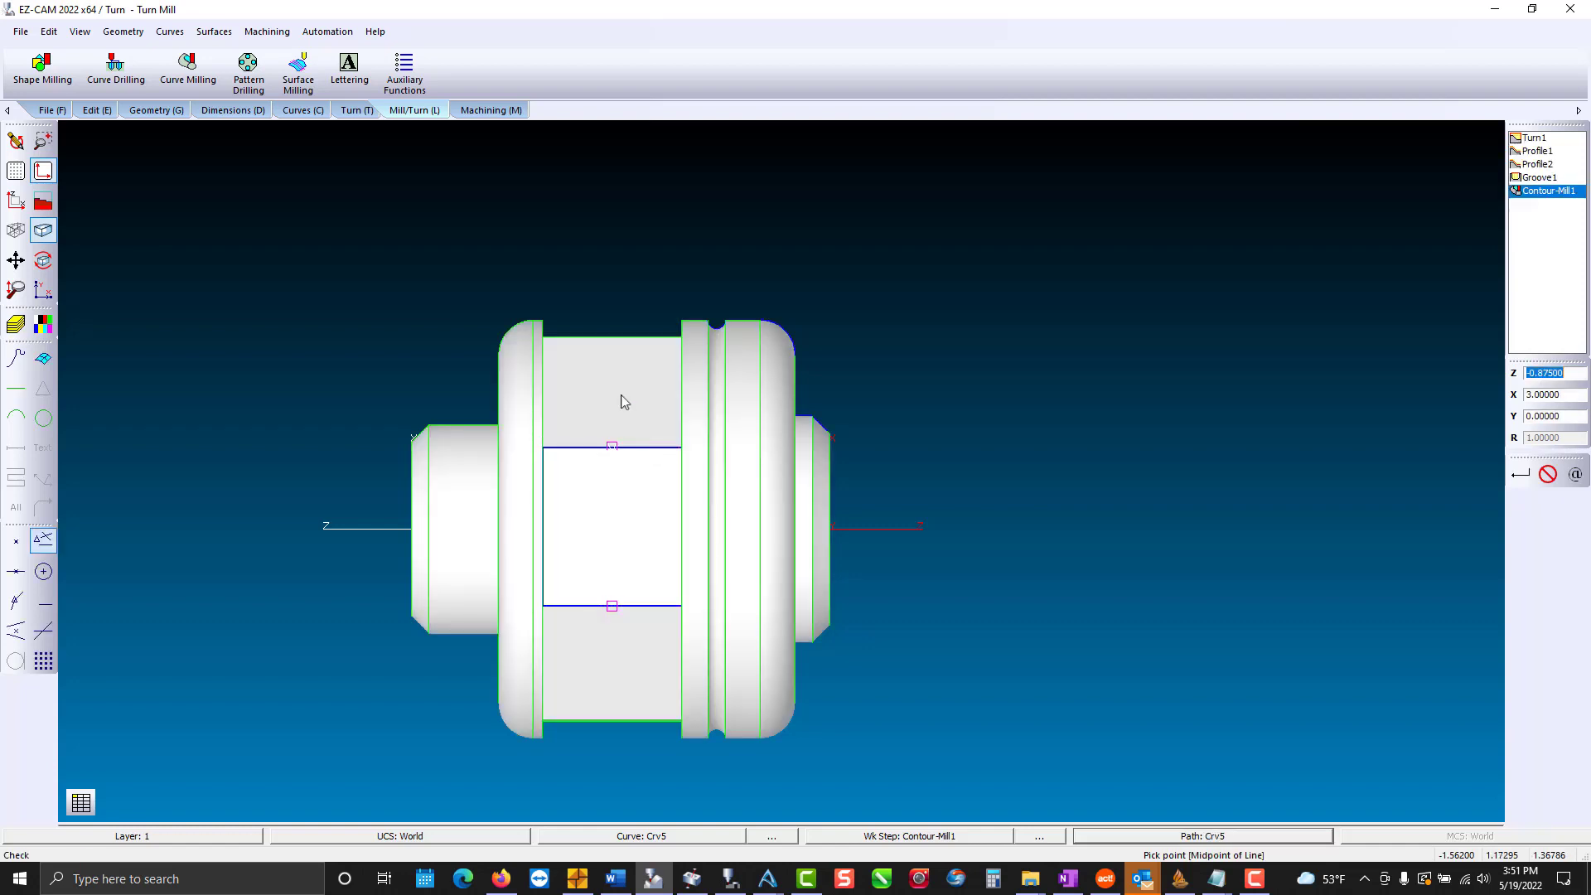
click(494, 110)
click(296, 70)
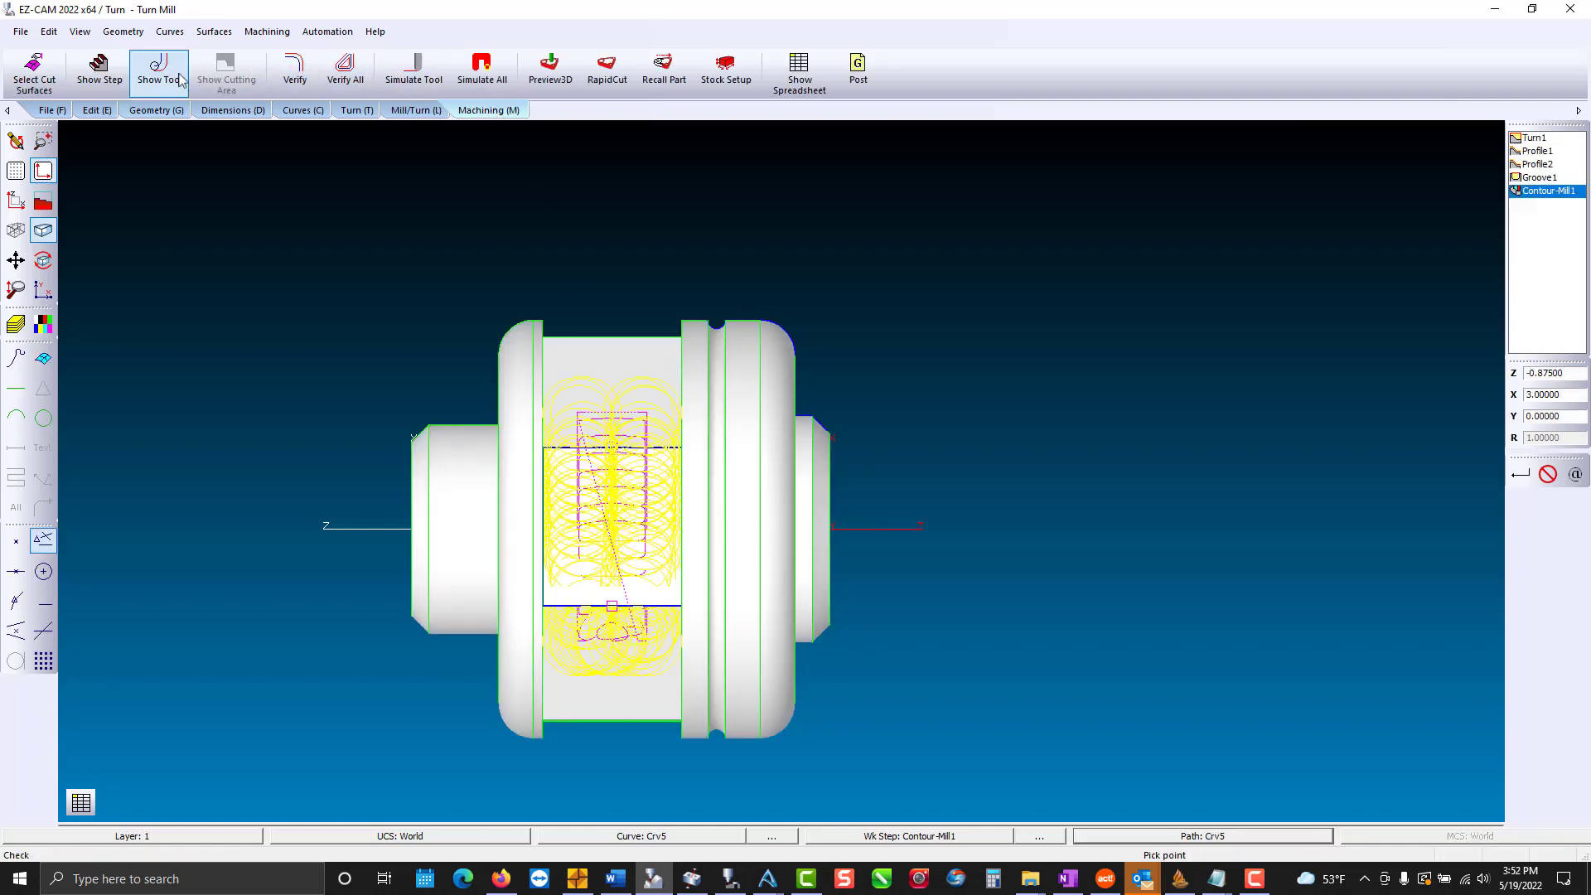
click(169, 81)
click(295, 70)
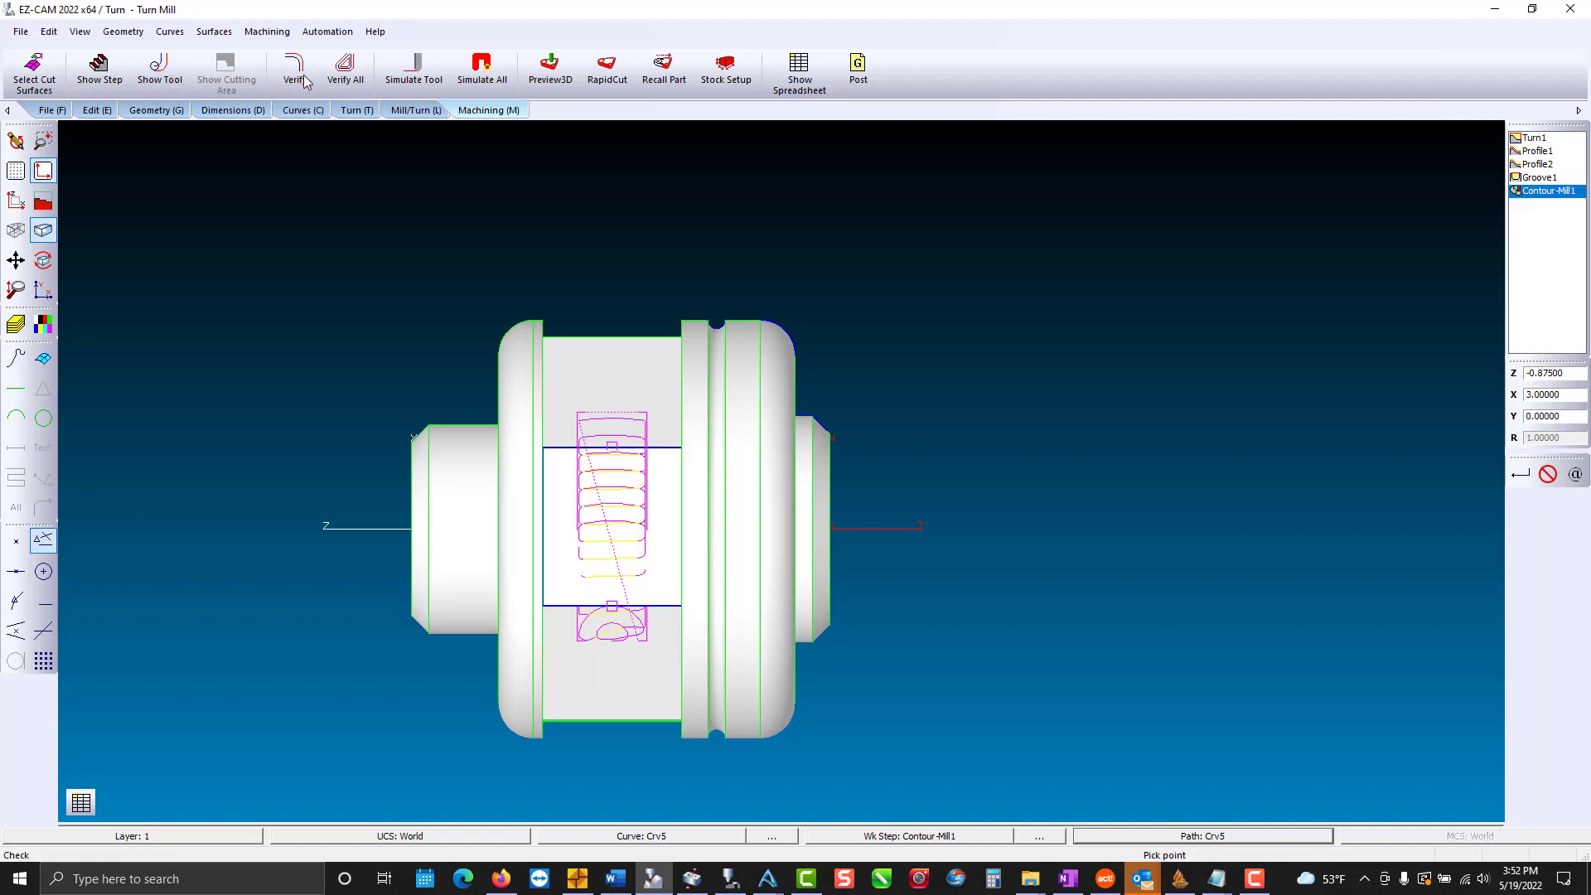
Preview the milled flat in 3D, inspect it at an angle, and redraw the geometry in the side view.
click(553, 68)
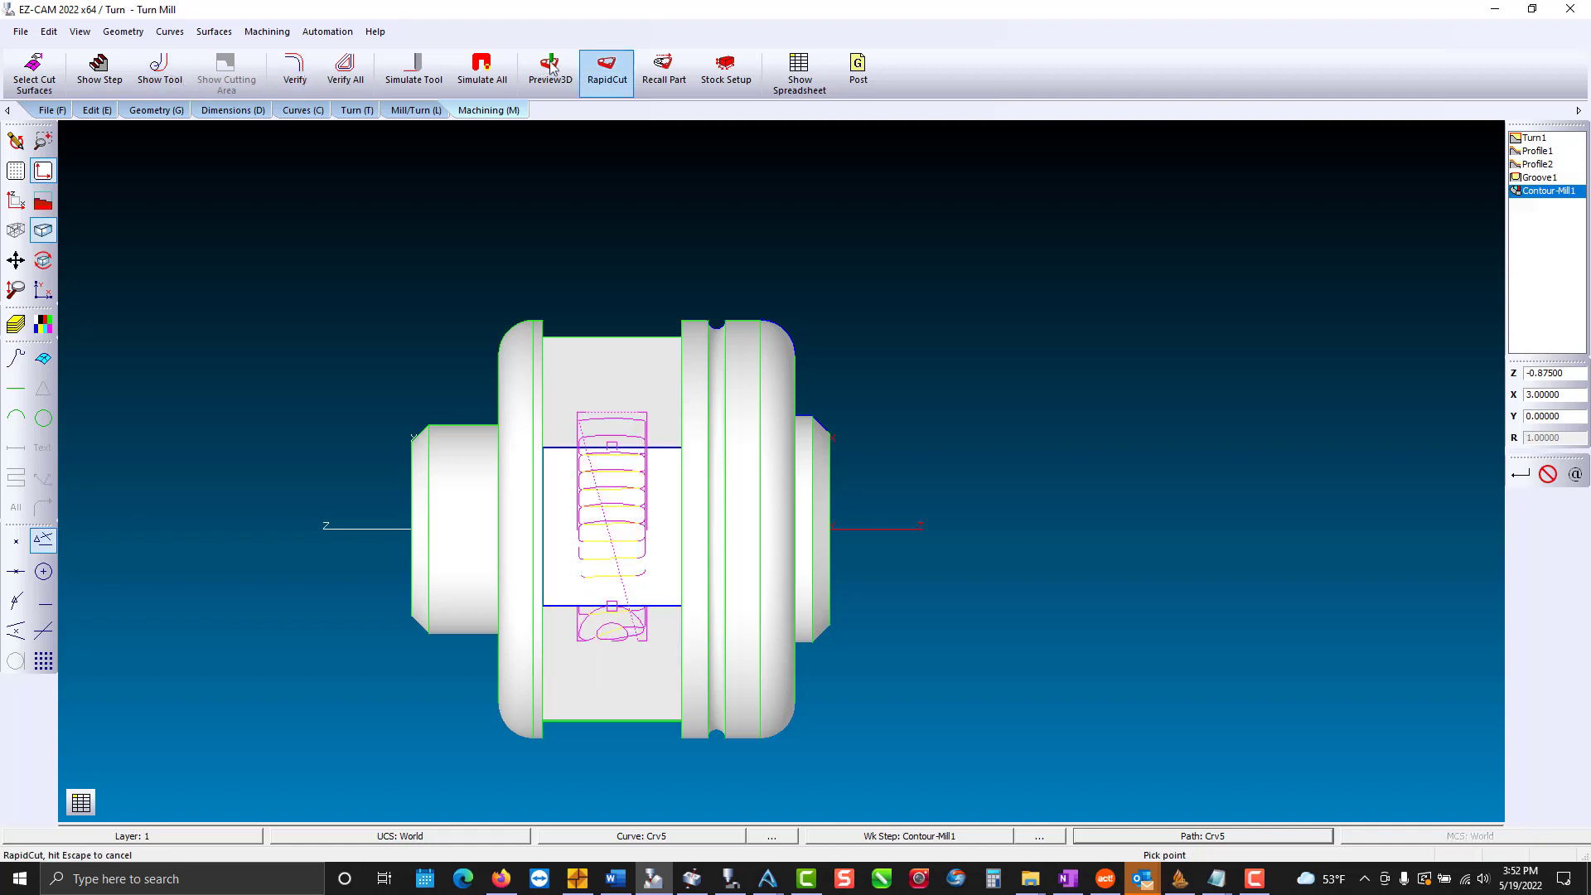
middle_drag(653, 335, 727, 291)
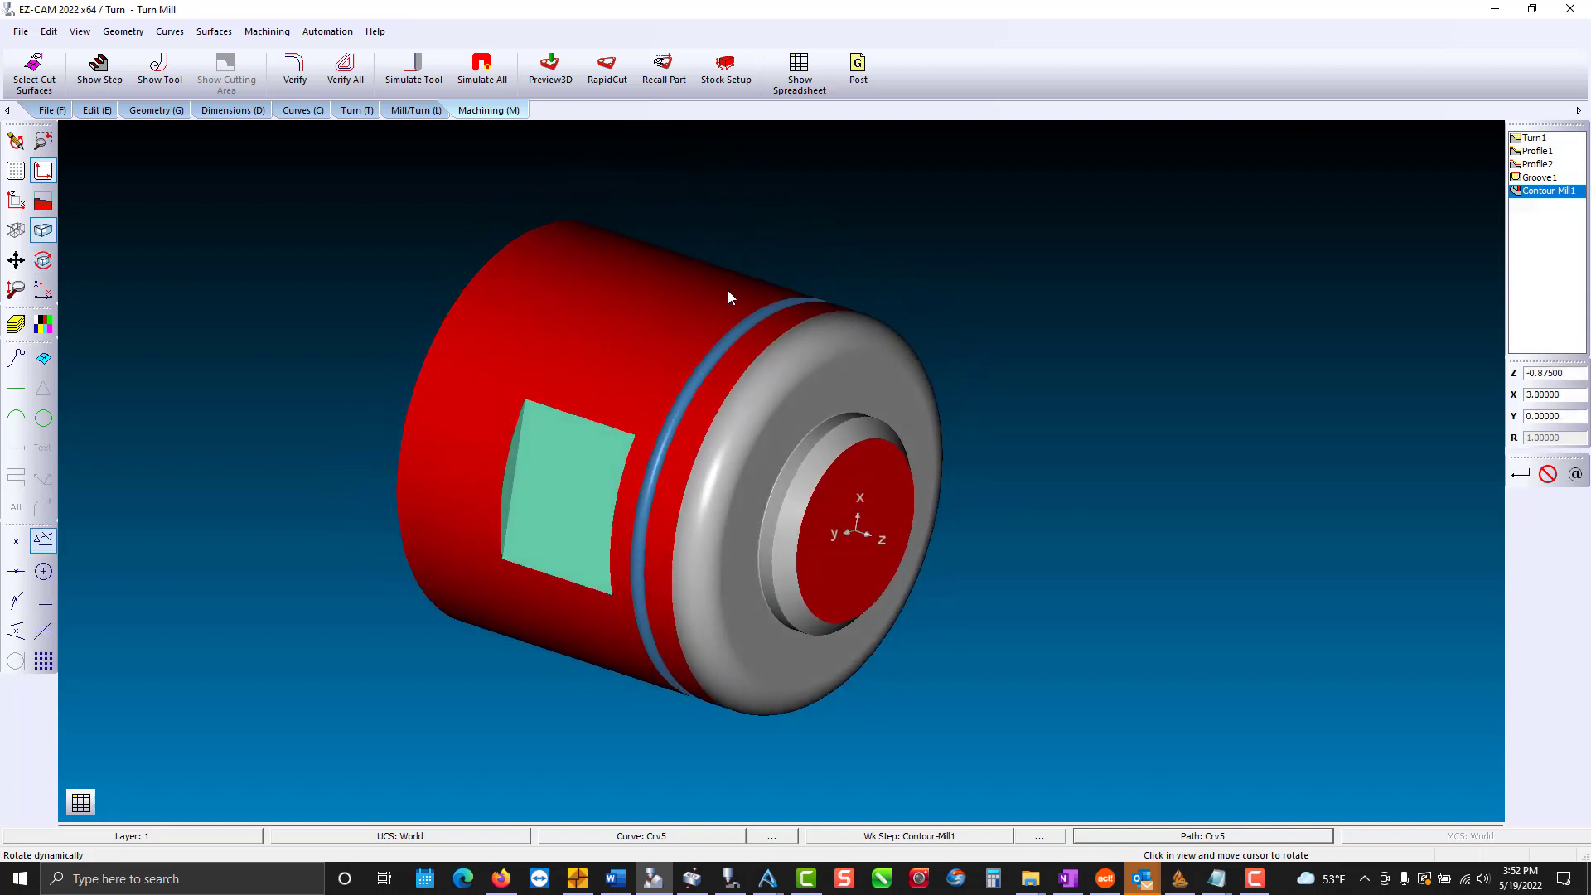
click(15, 144)
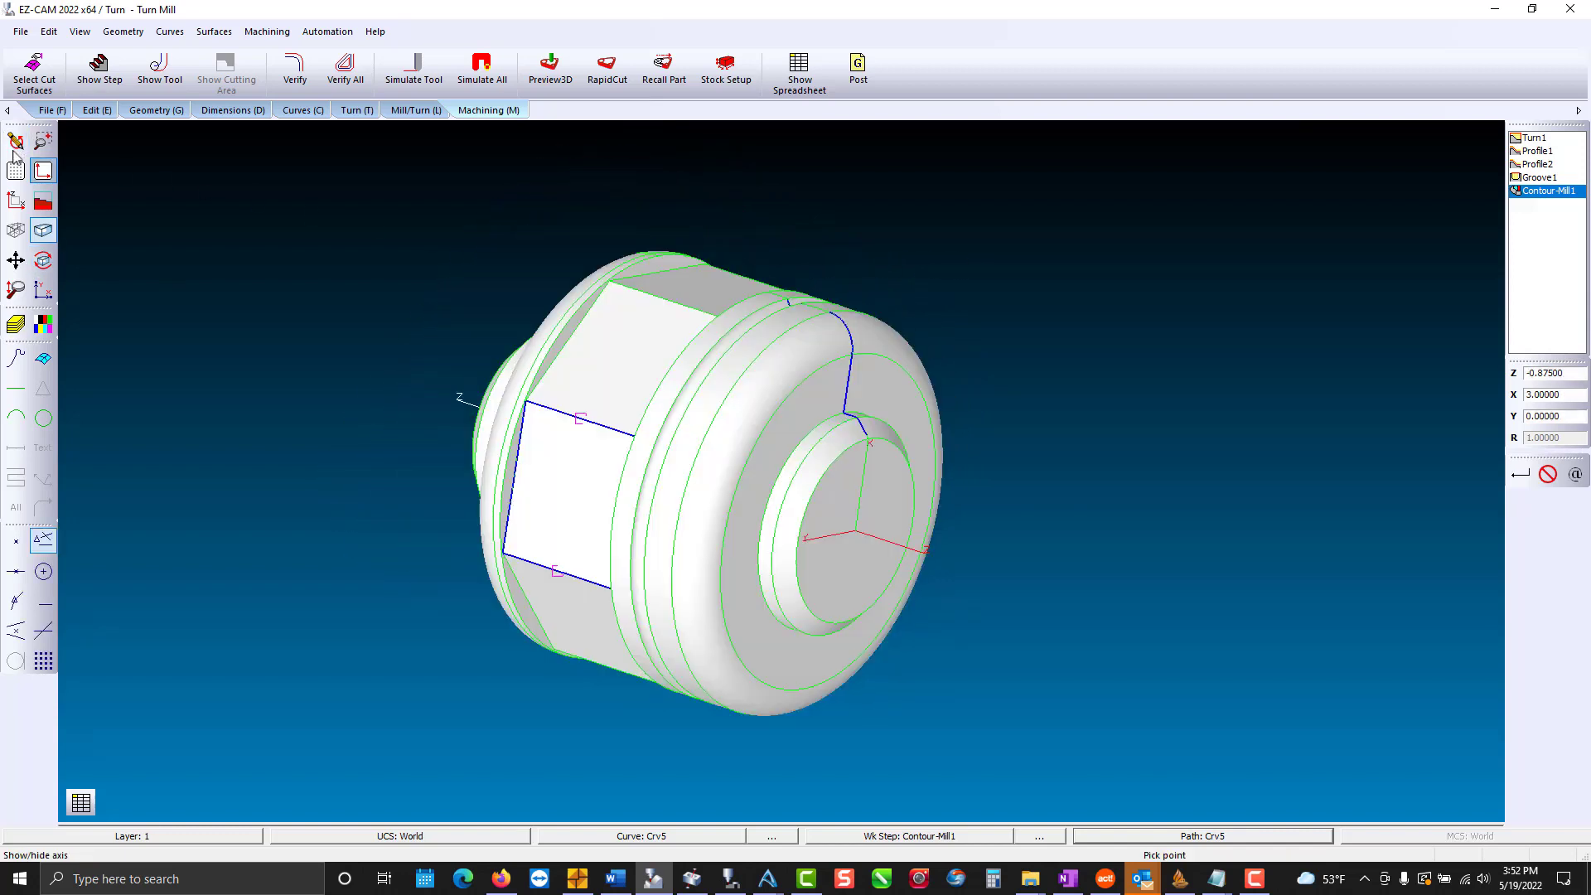
click(16, 204)
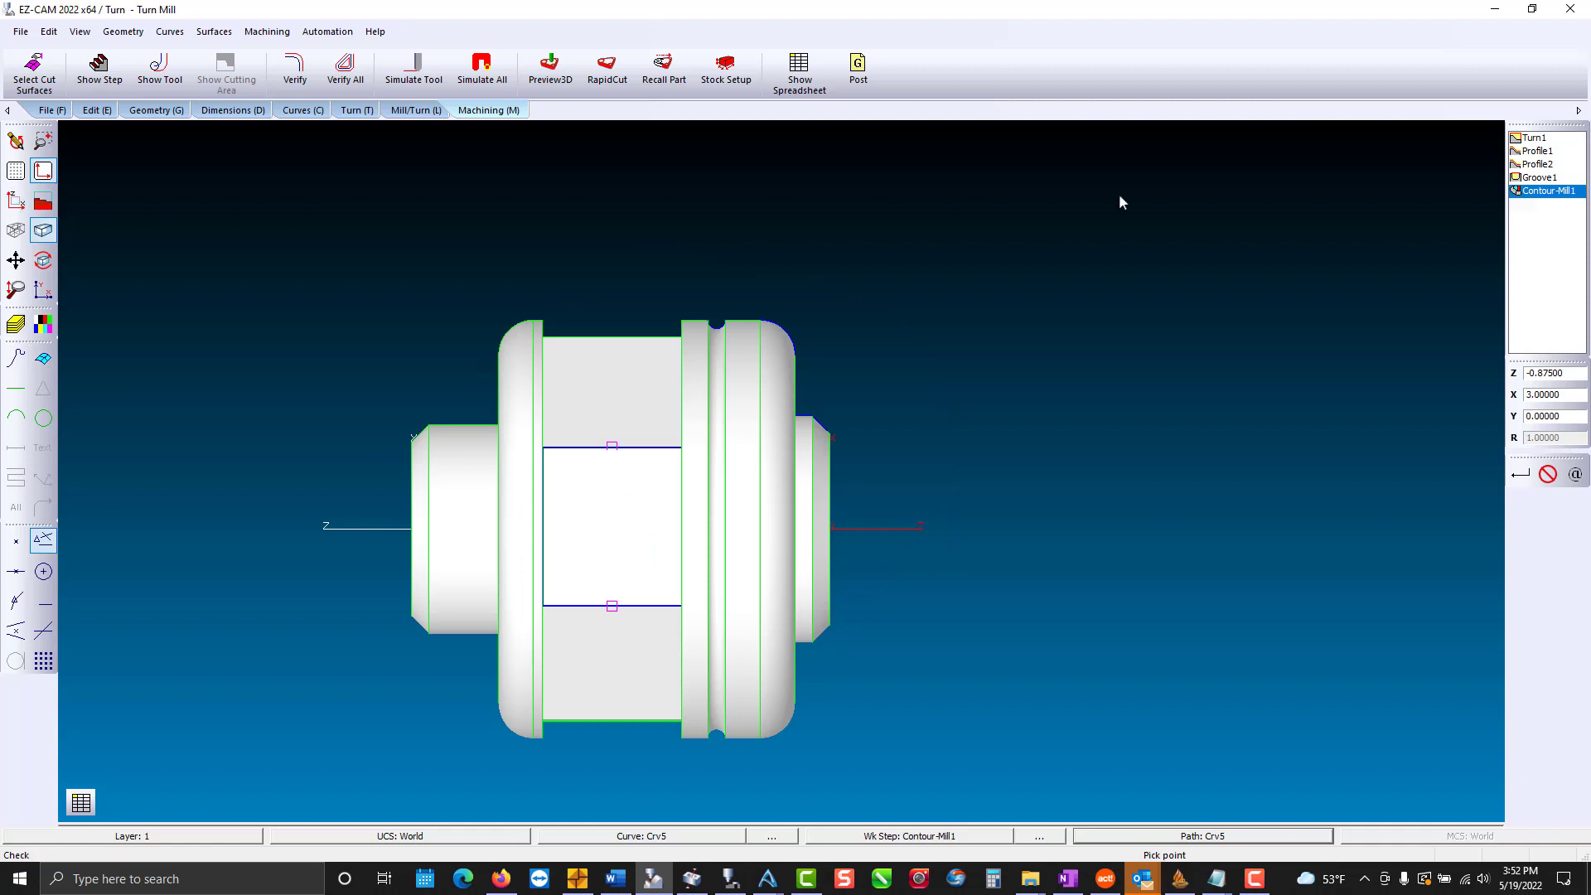
Add index copies to Contour-Mill1 at a 45 degree increment angle for the remaining flats, and preview the machining in 3D.
double_click(1528, 191)
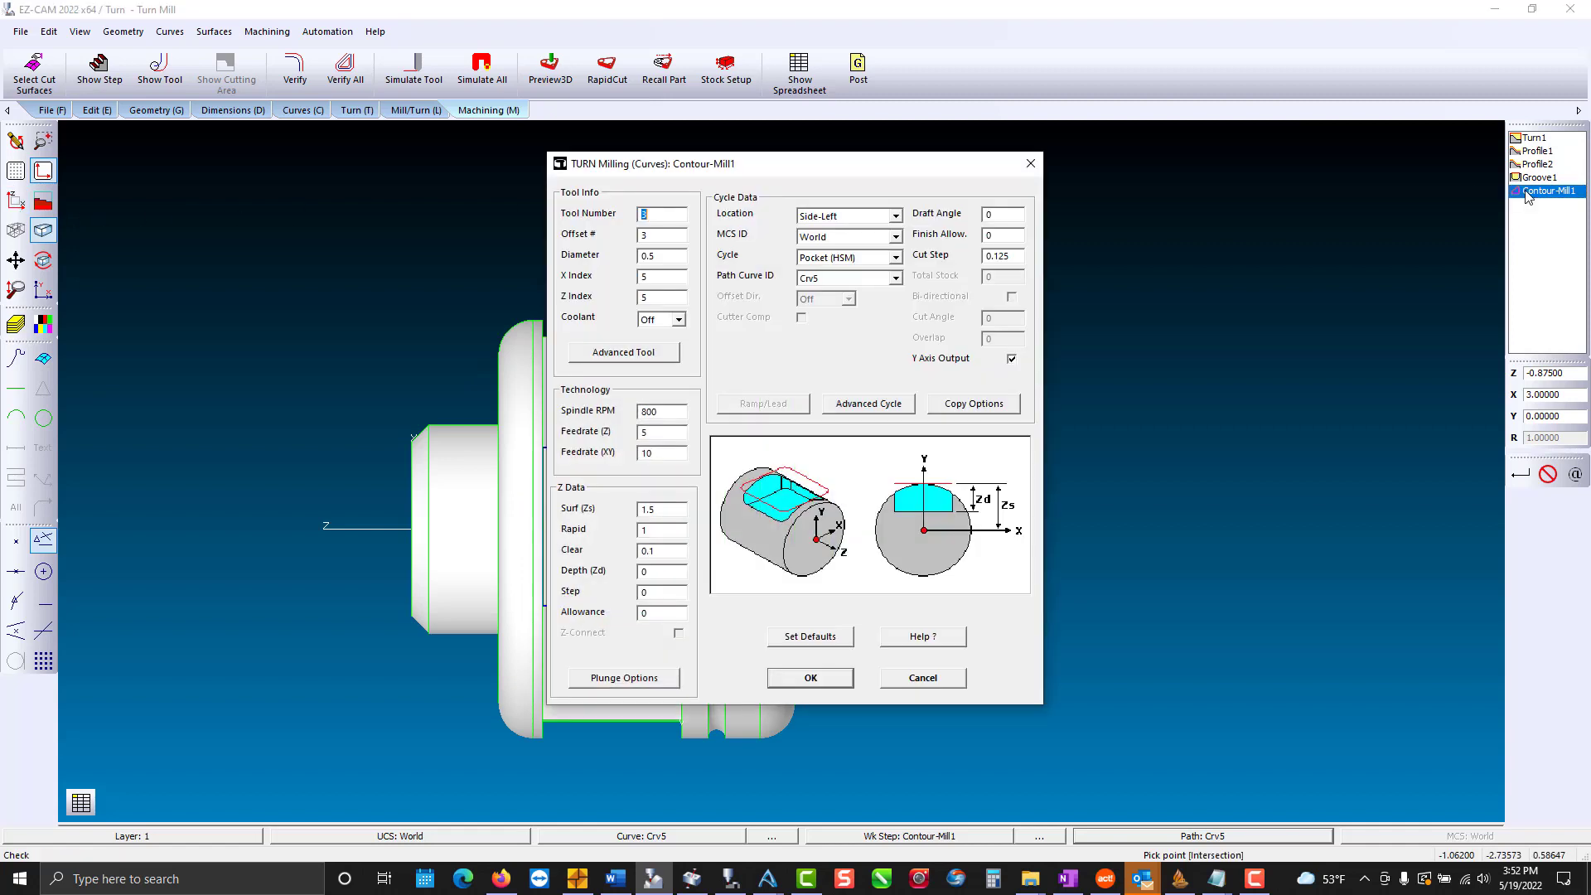
click(974, 404)
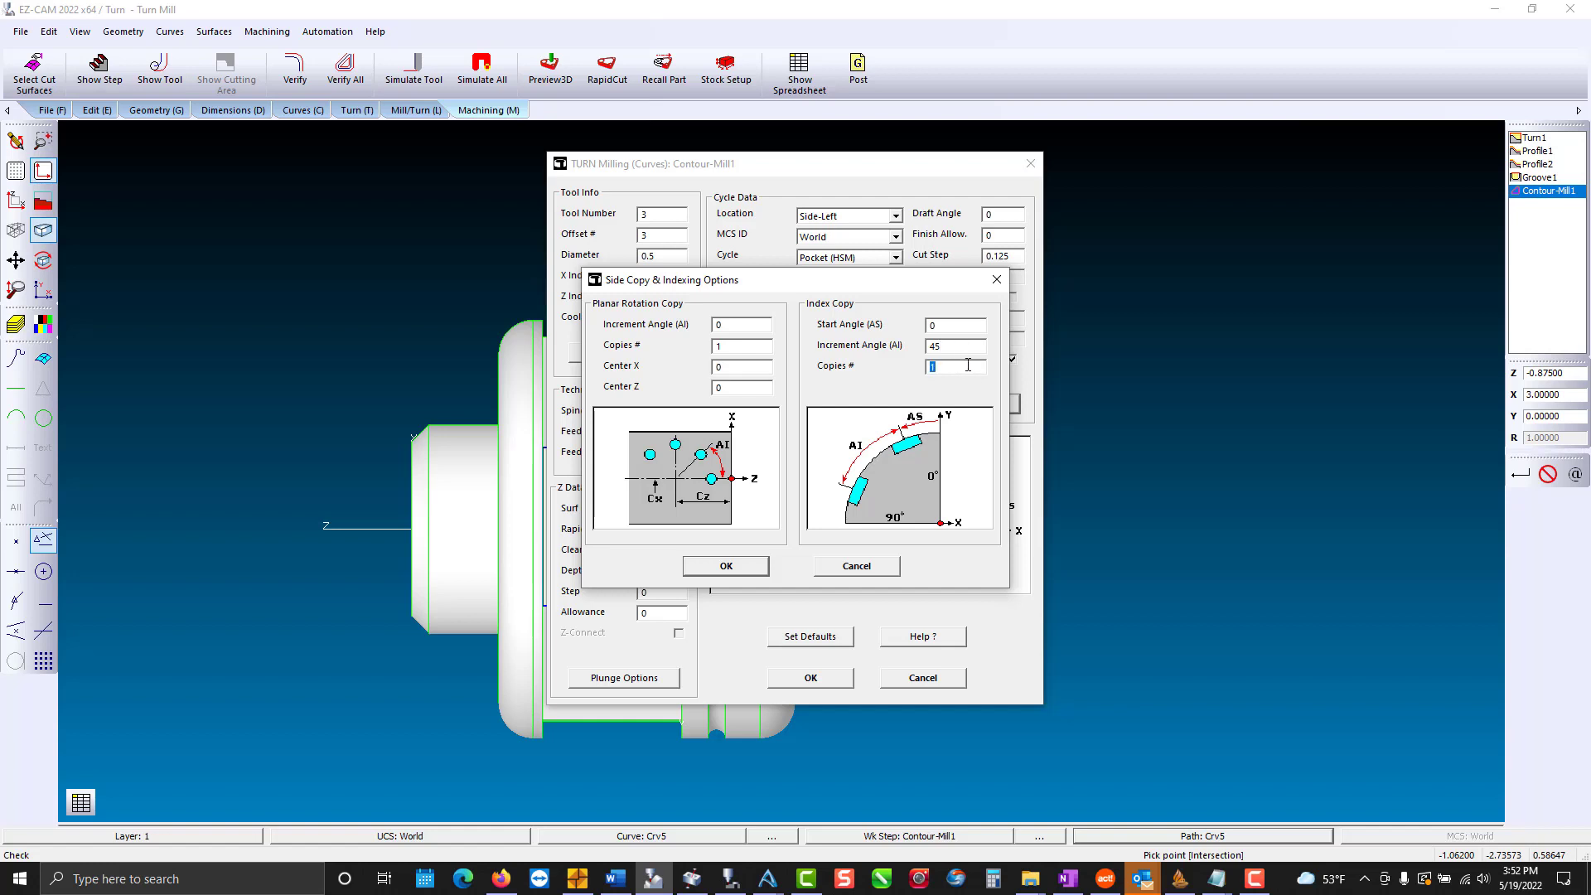
click(738, 563)
click(809, 678)
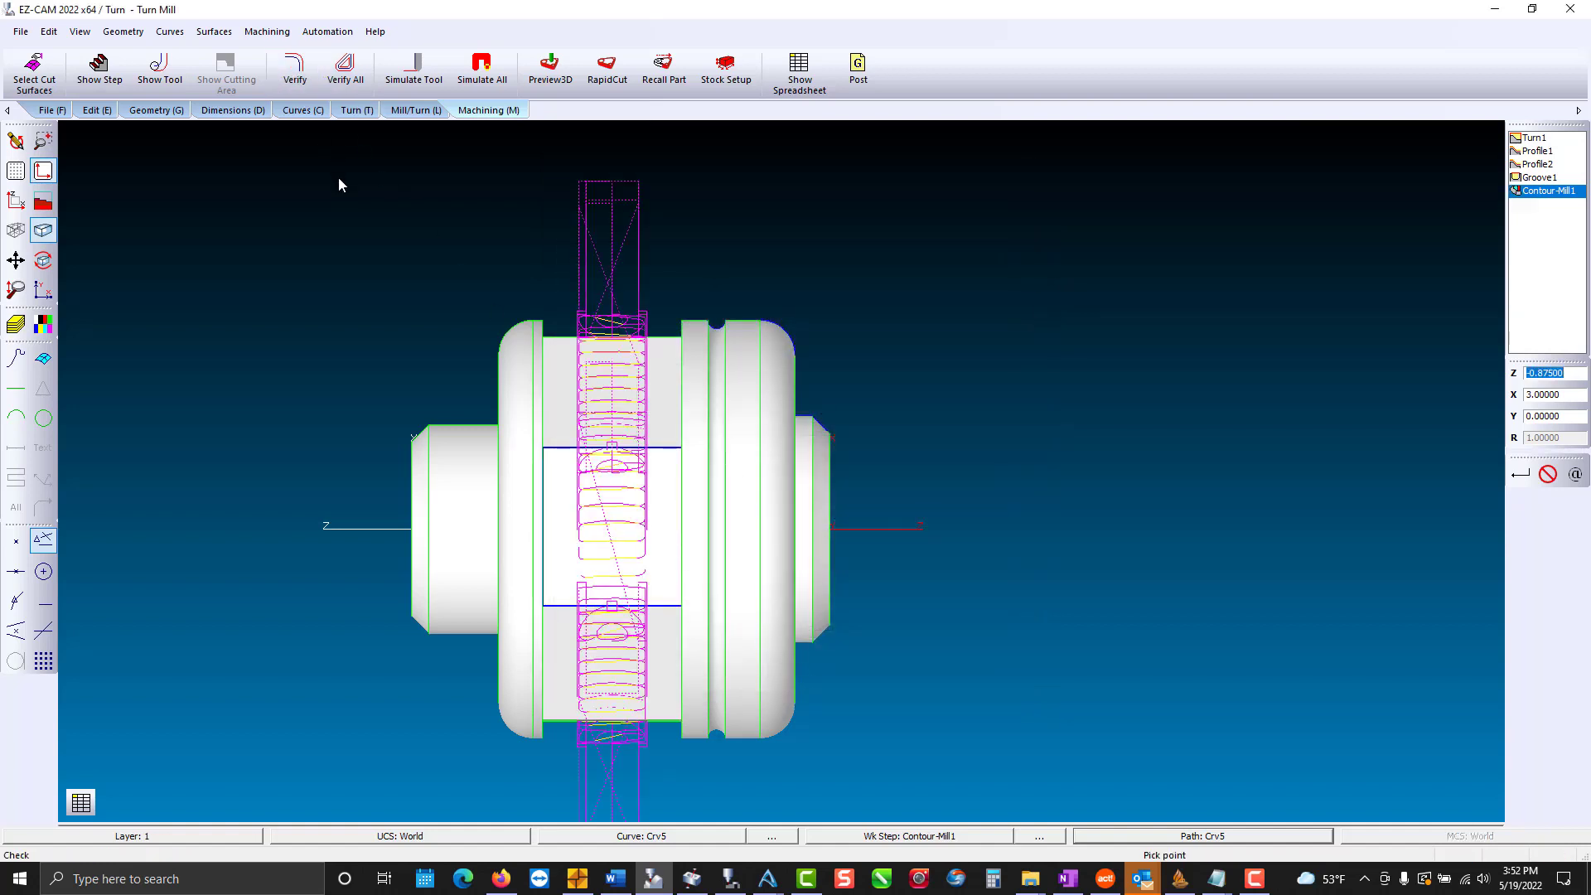
click(549, 66)
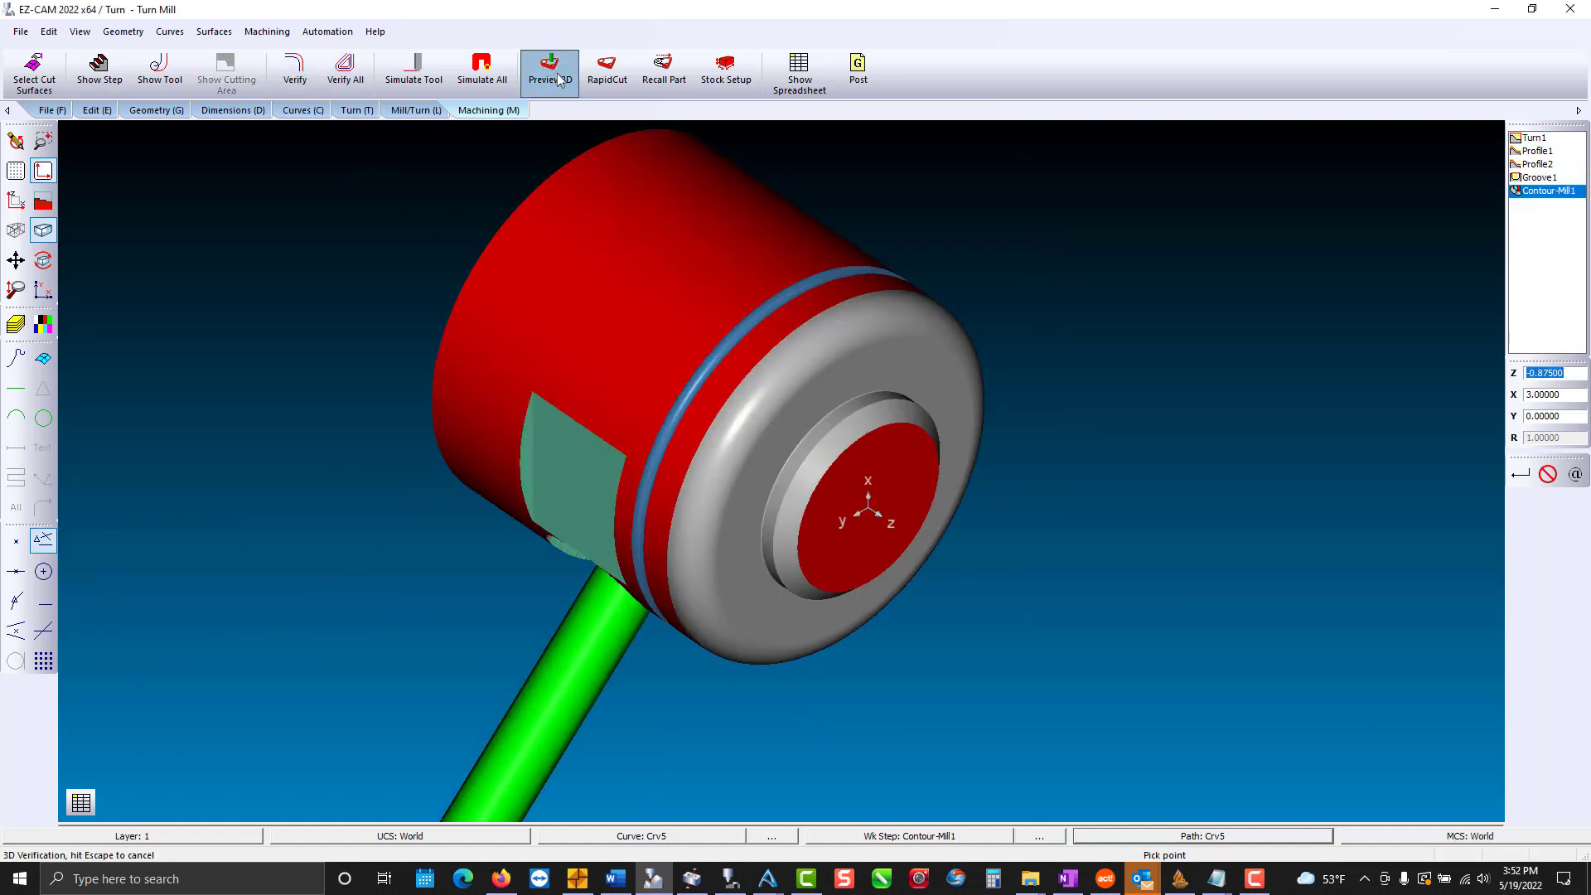
Inspect the previewed flats at an angle, restore the X-Z side view, and save the Turn Mill part file.
mouse_move(806, 316)
middle_down()
mouse_move(522, 377)
mouse_move(317, 289)
mouse_move(757, 381)
mouse_move(1075, 266)
mouse_move(1108, 359)
mouse_move(887, 291)
mouse_move(882, 266)
middle_up()
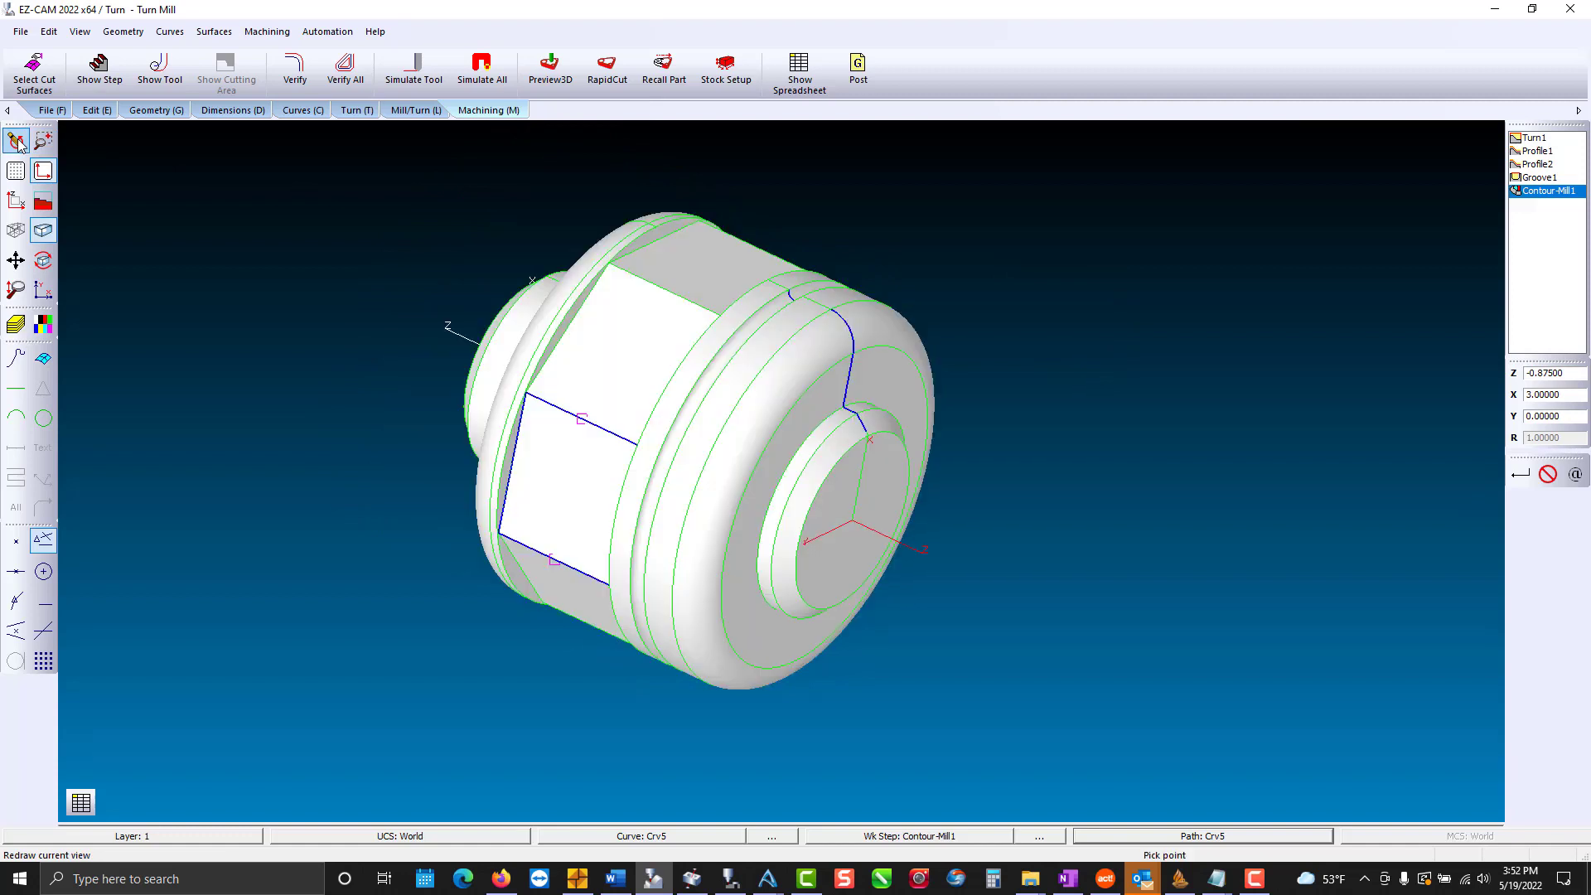
click(18, 200)
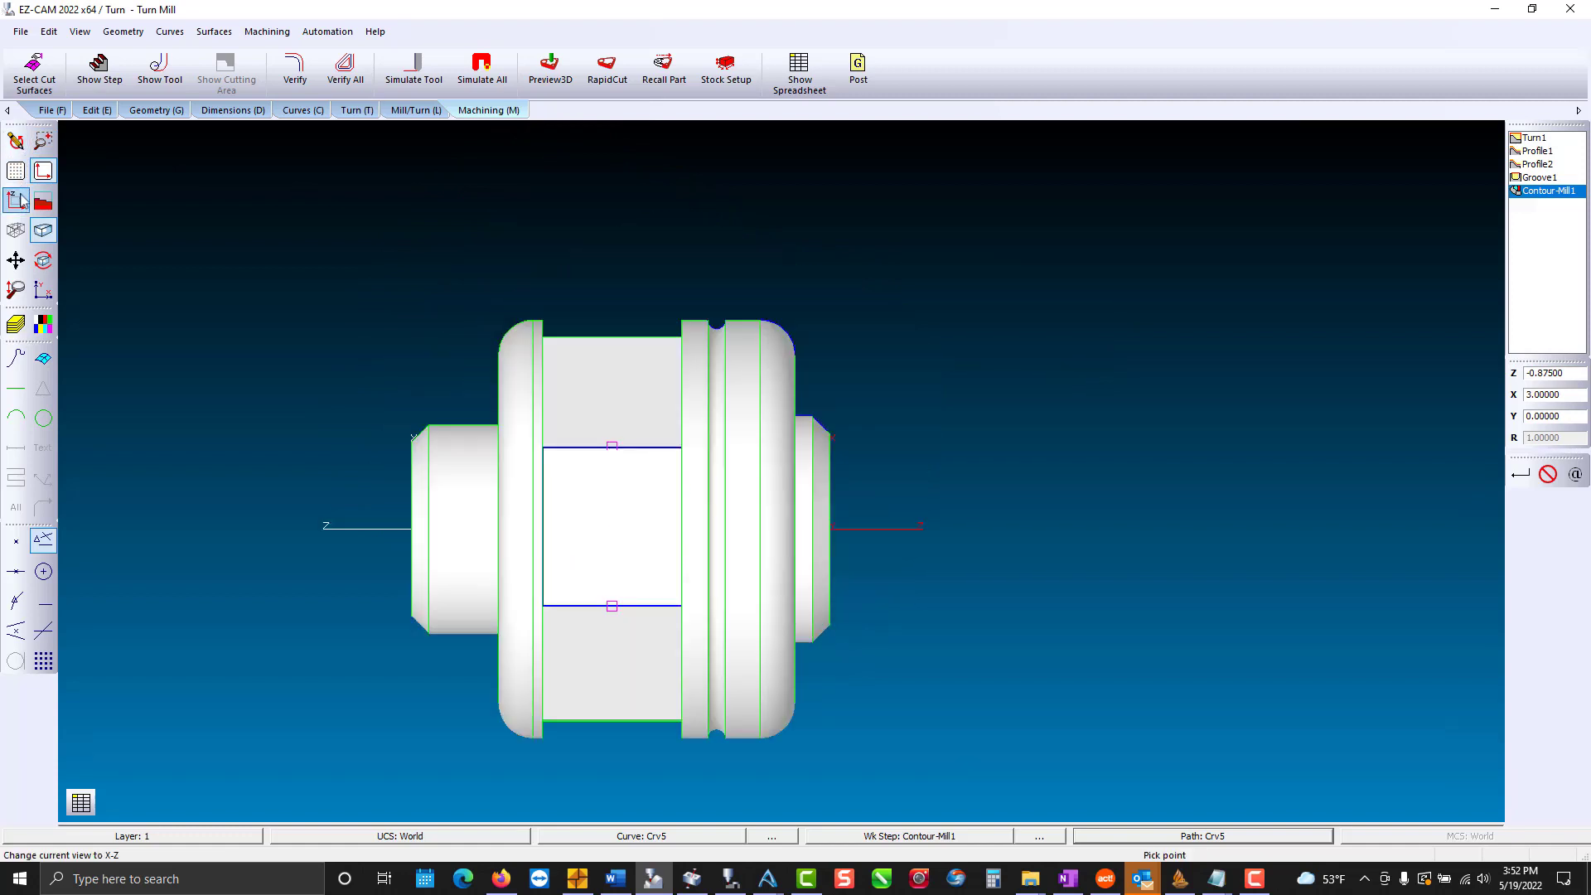
click(50, 110)
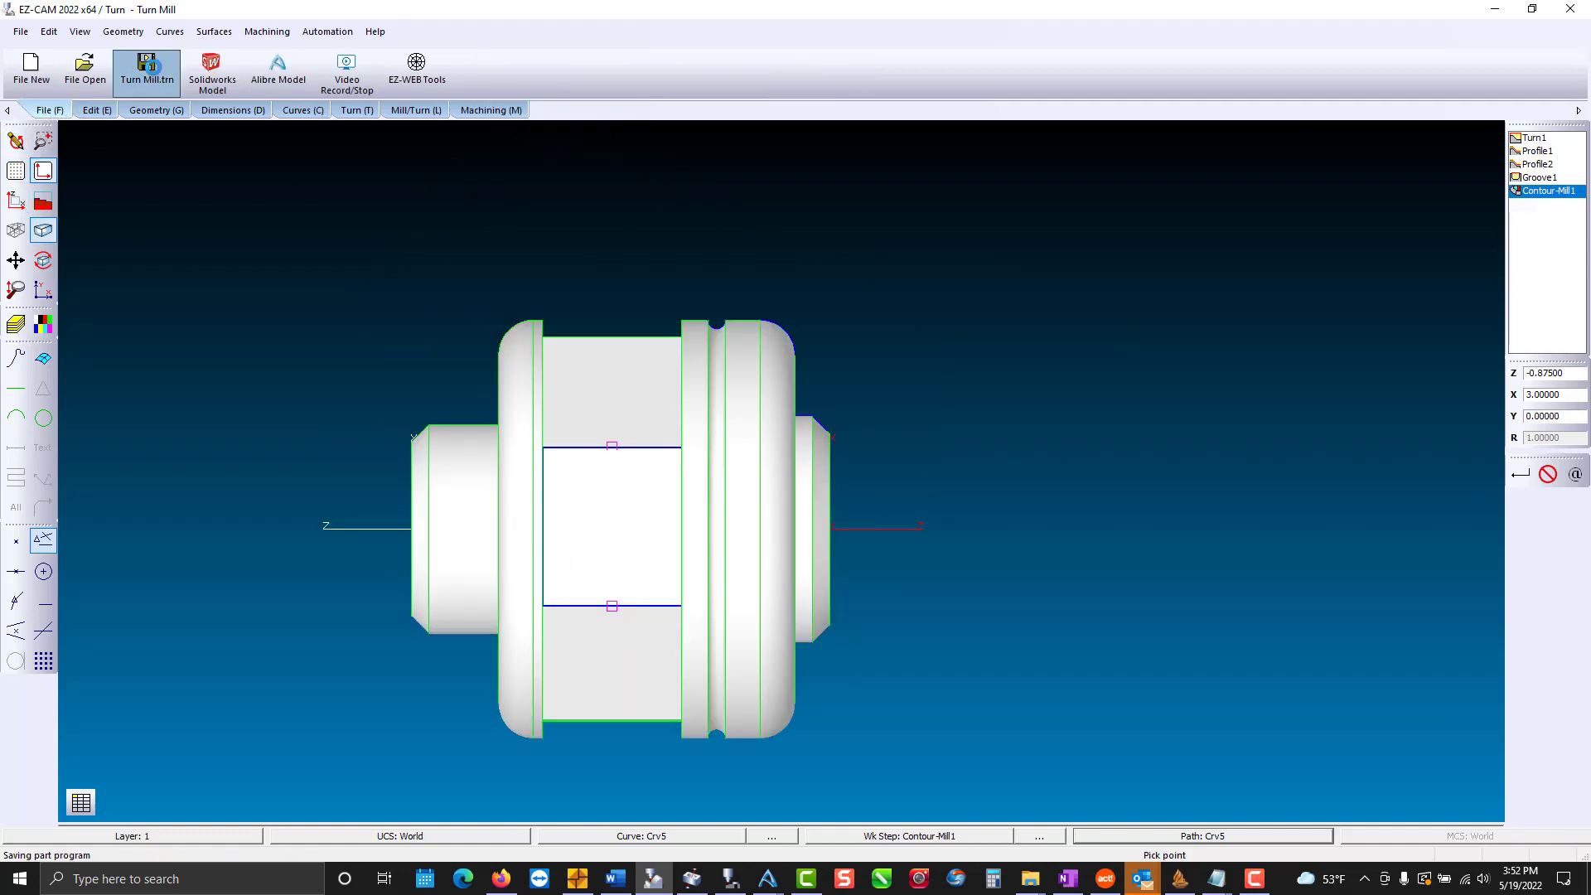
click(153, 71)
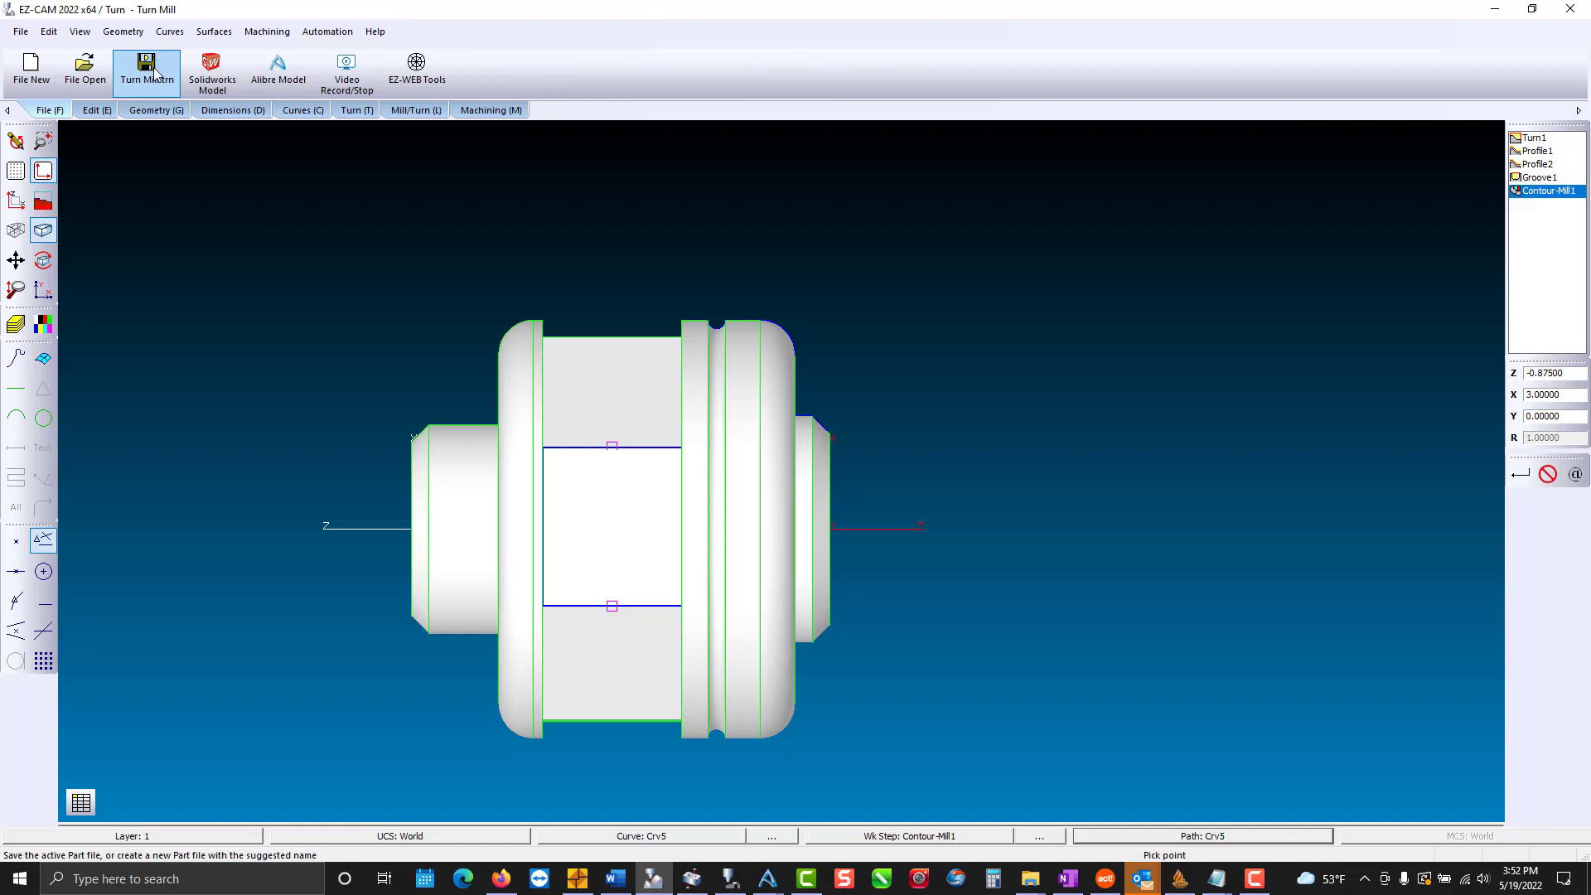
scroll(704, 417, down, 1)
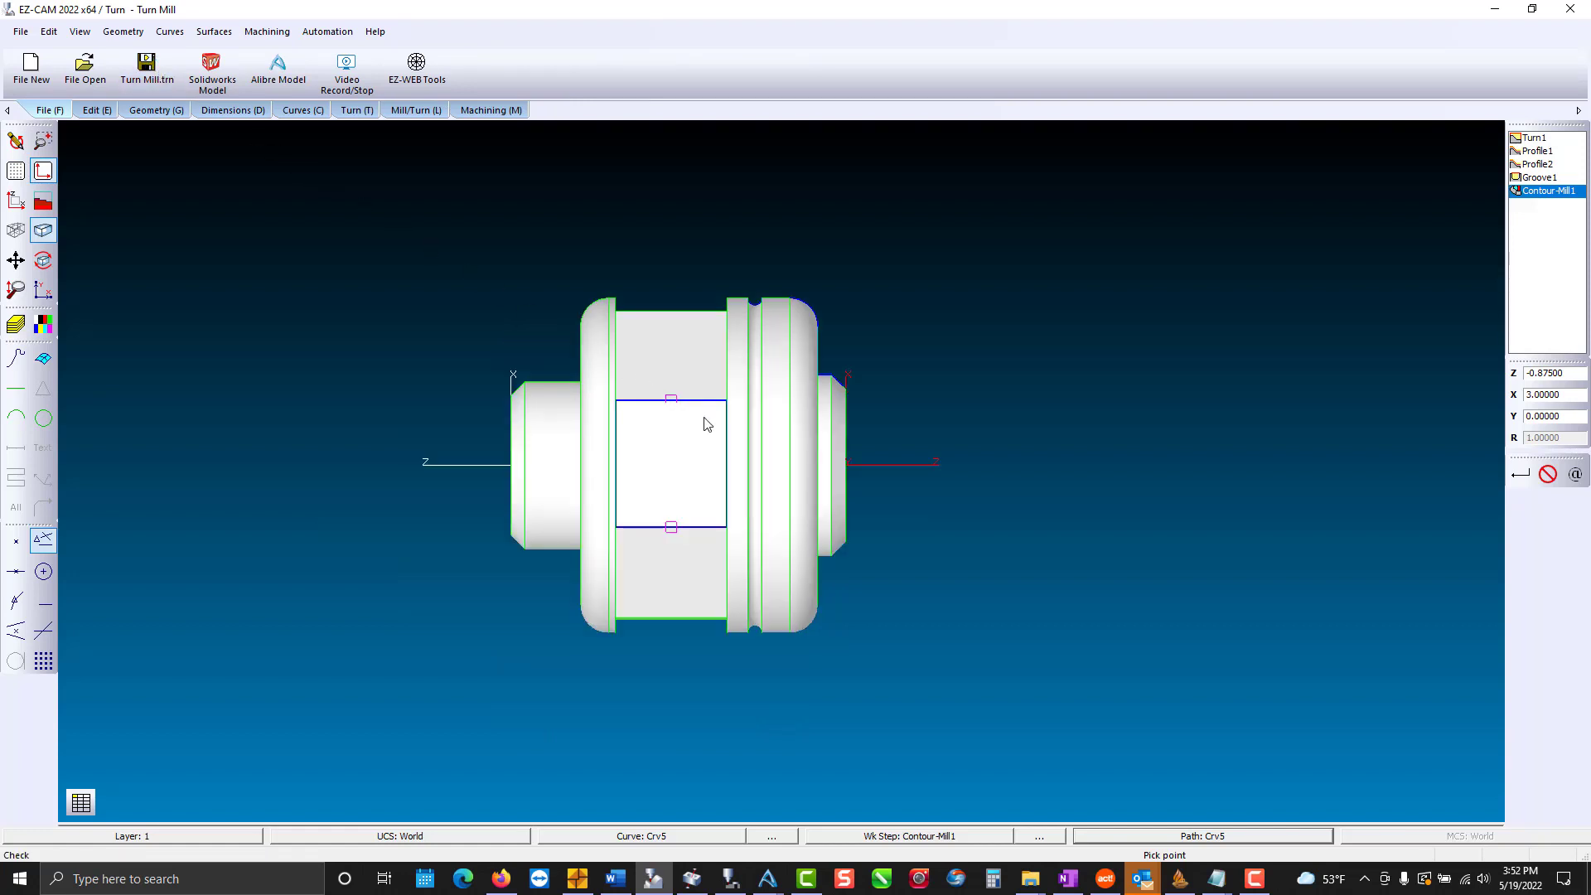
scroll(704, 418, up, 1)
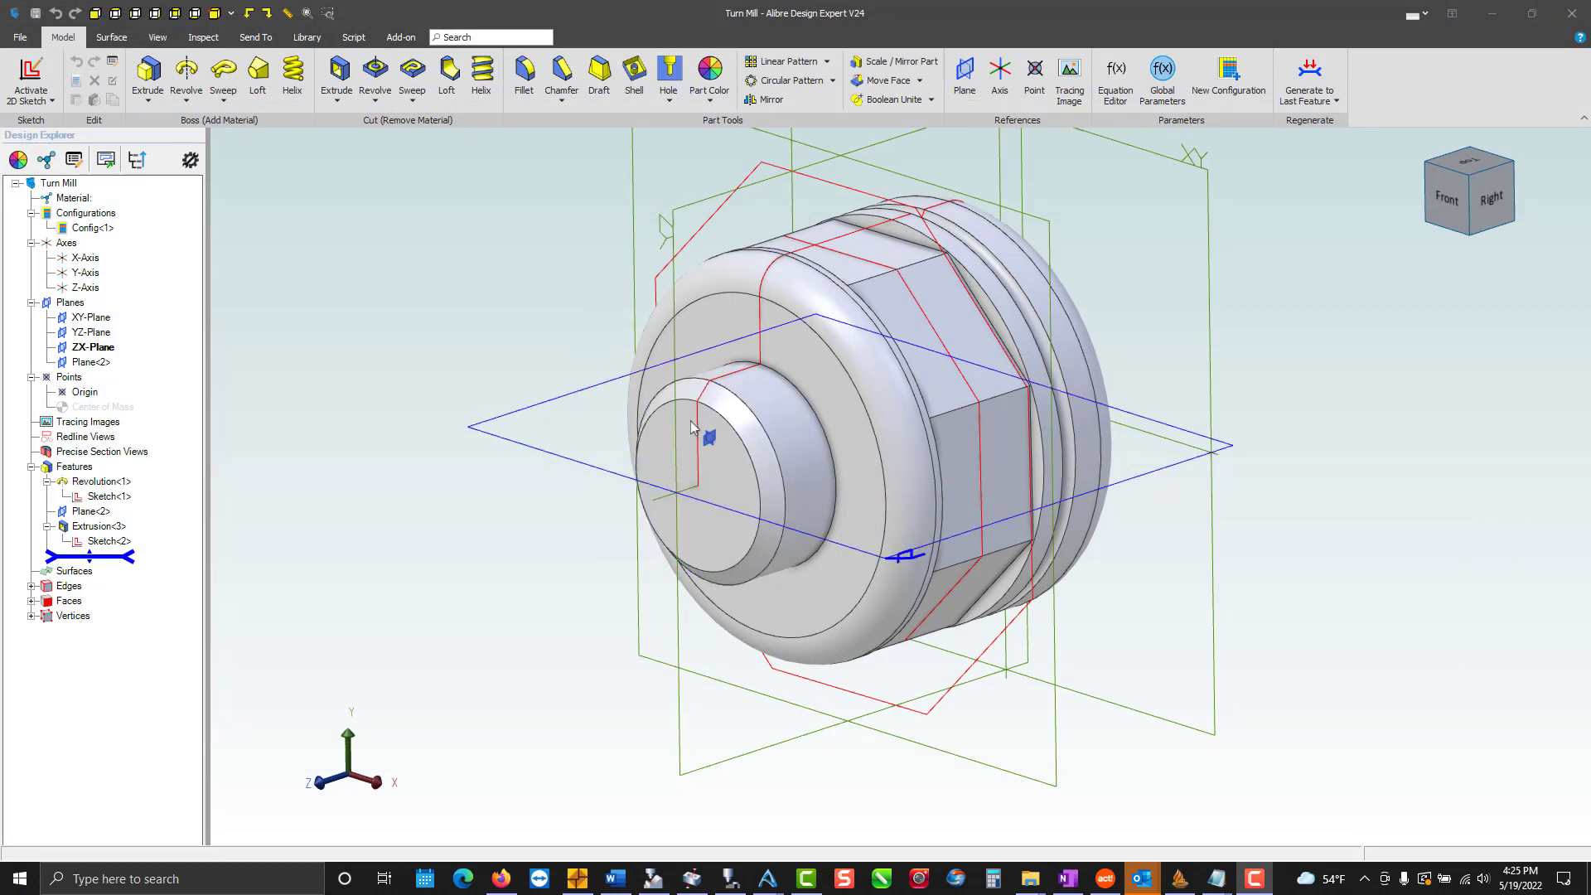
In Alibre, start a 2D sketch on the front ring face and draw a 0.250 inch diameter circle 1 inch above the origin.
click(38, 96)
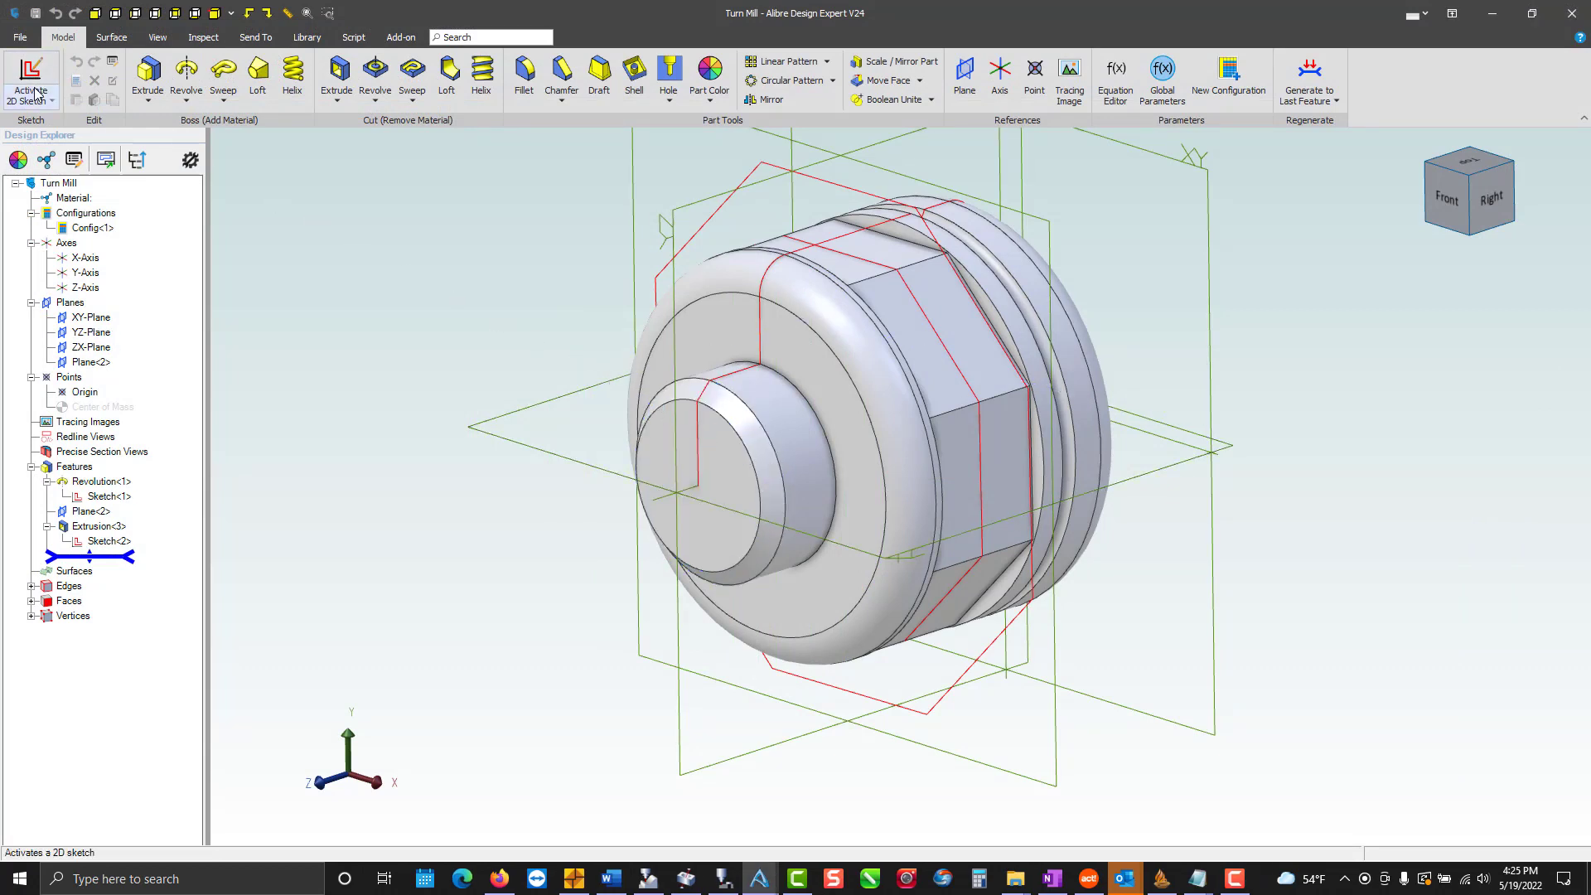
click(38, 125)
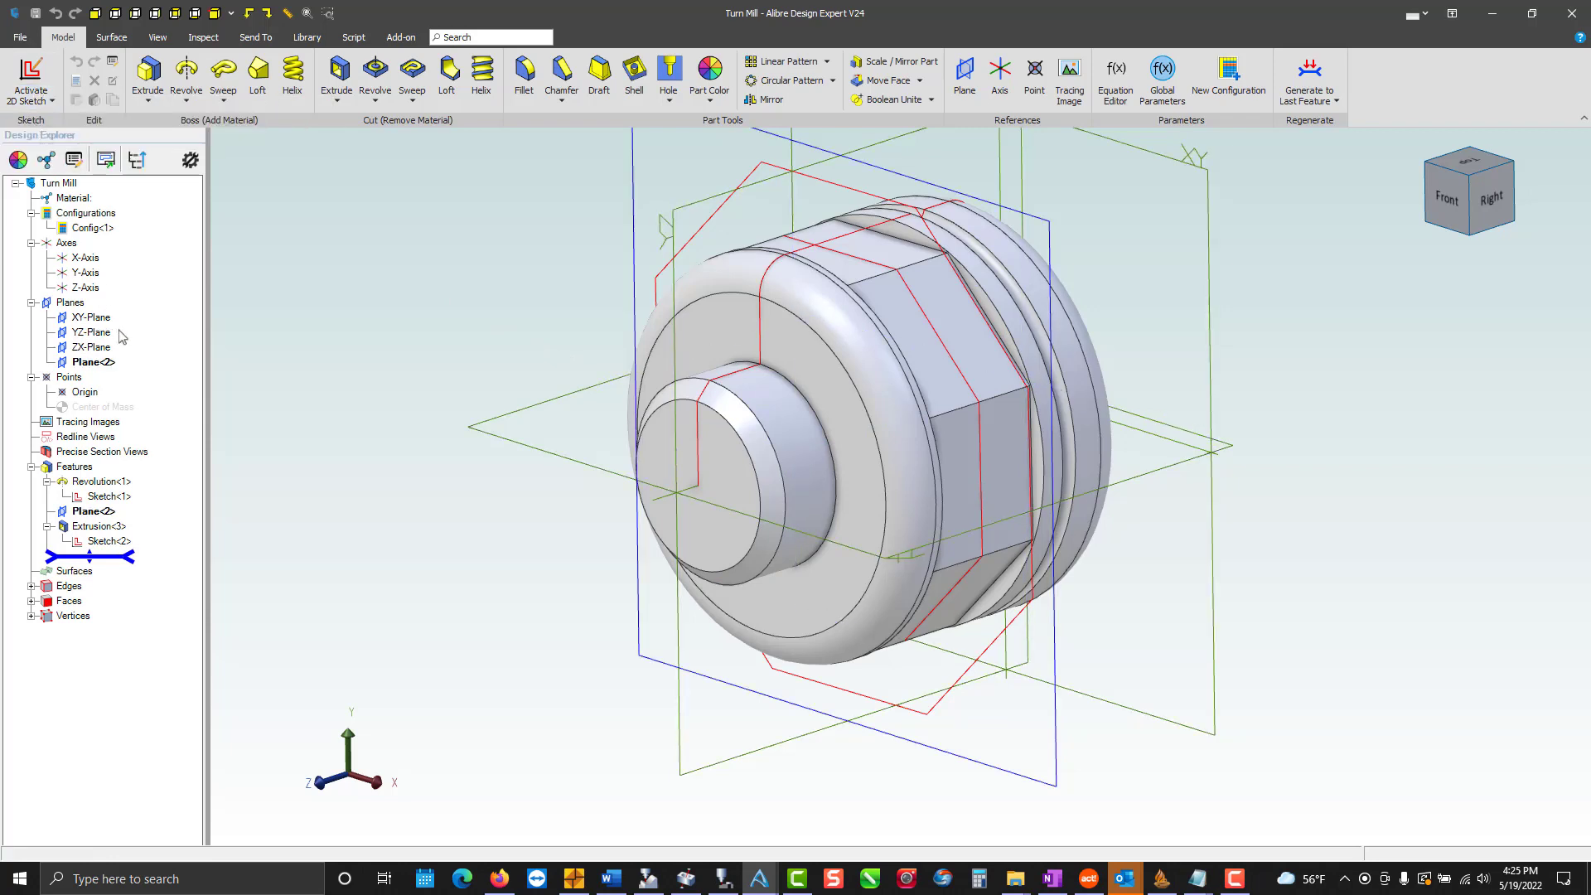
click(822, 360)
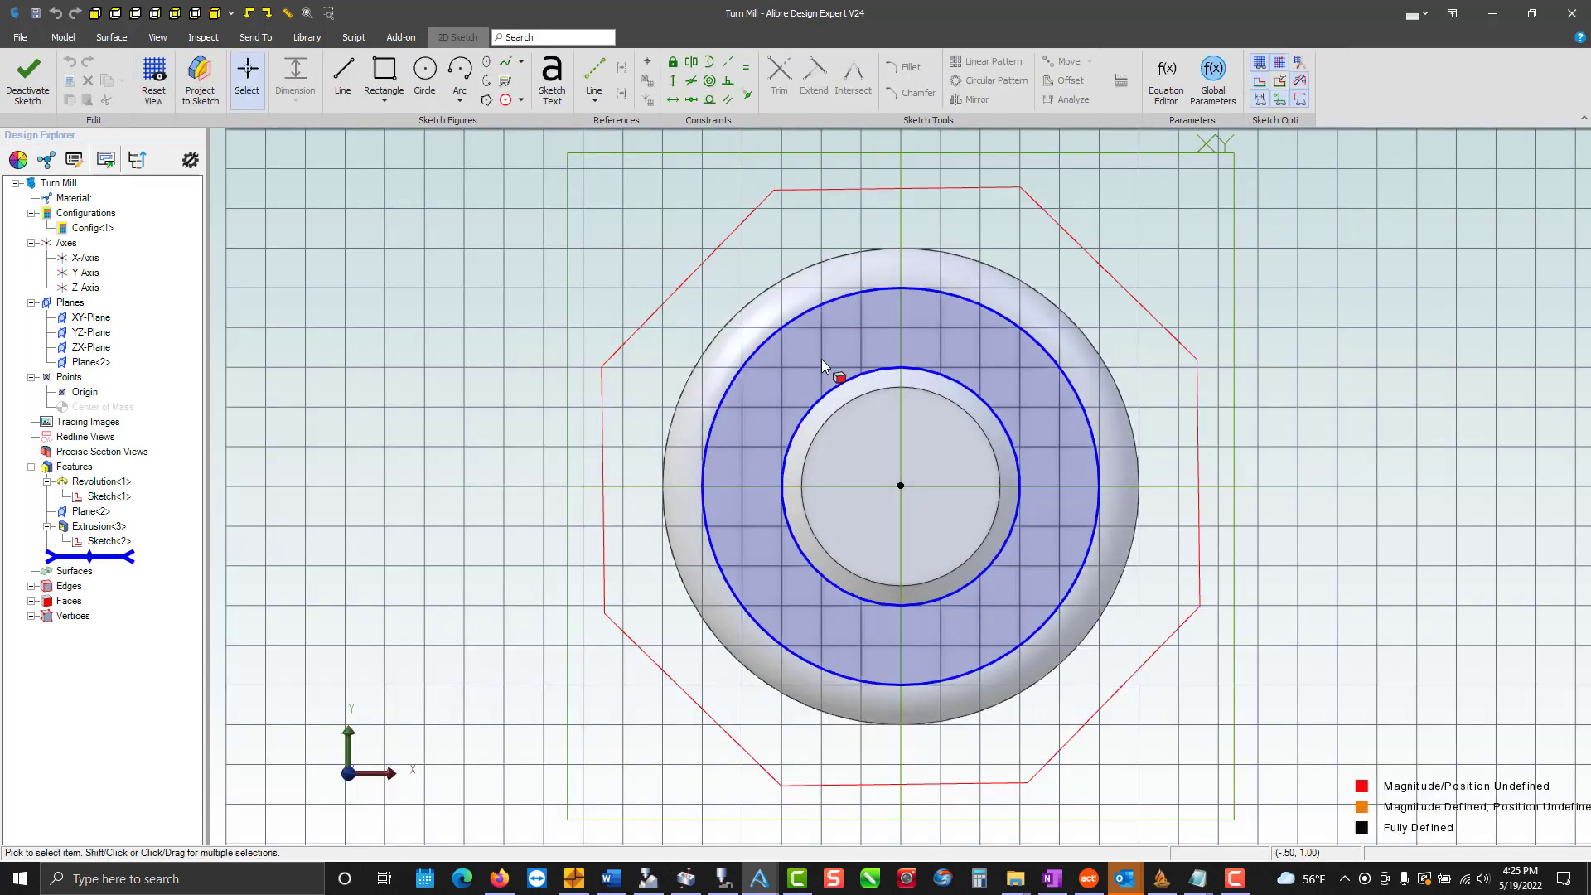
click(427, 79)
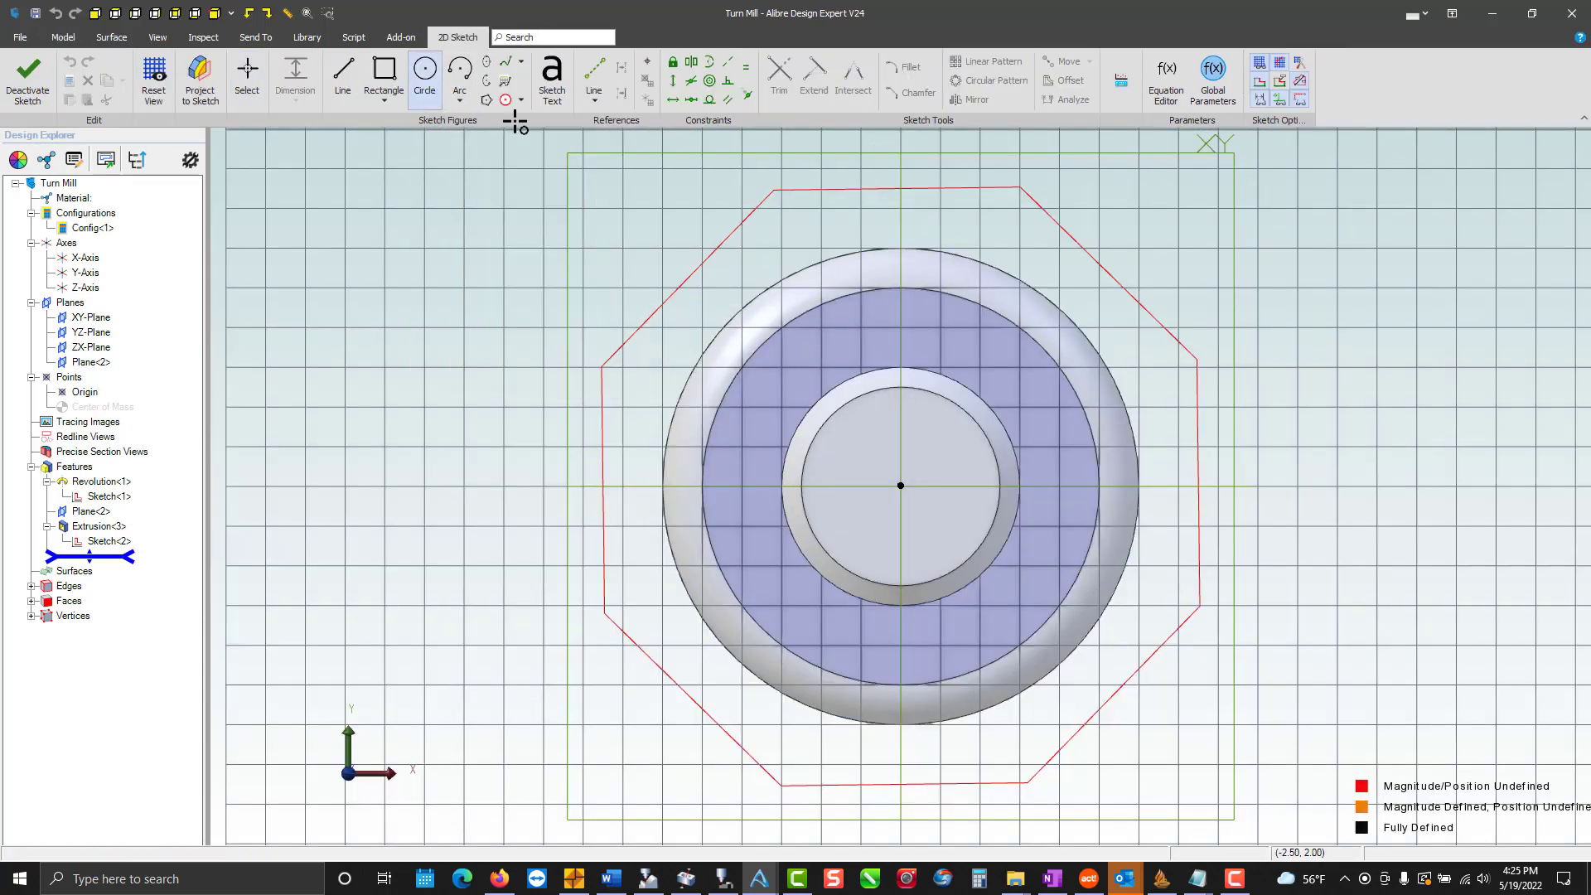
click(900, 328)
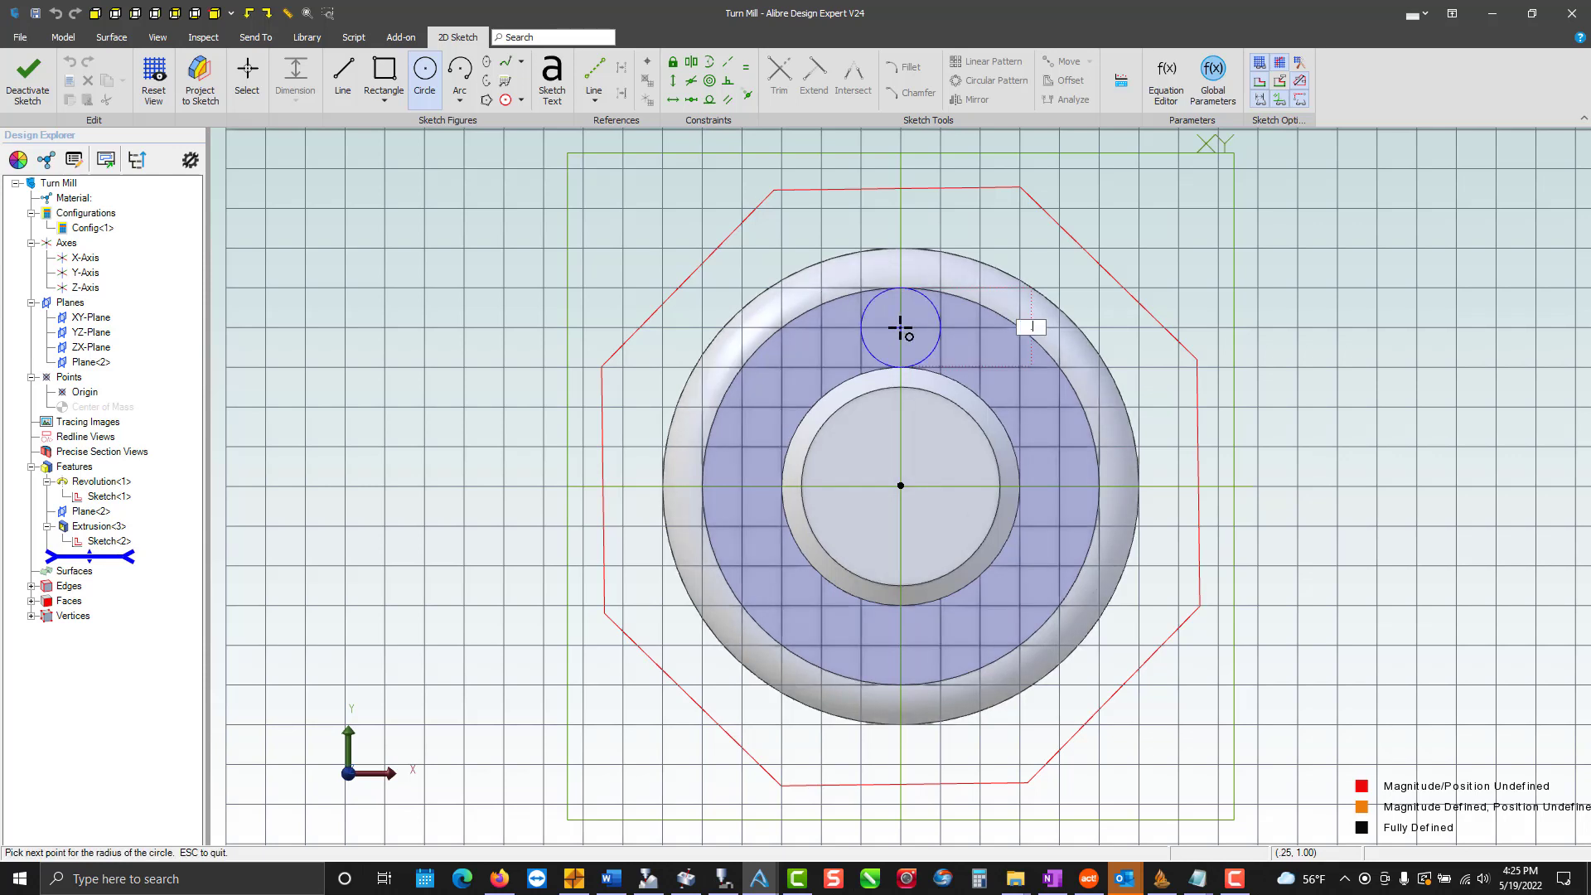
key(Return)
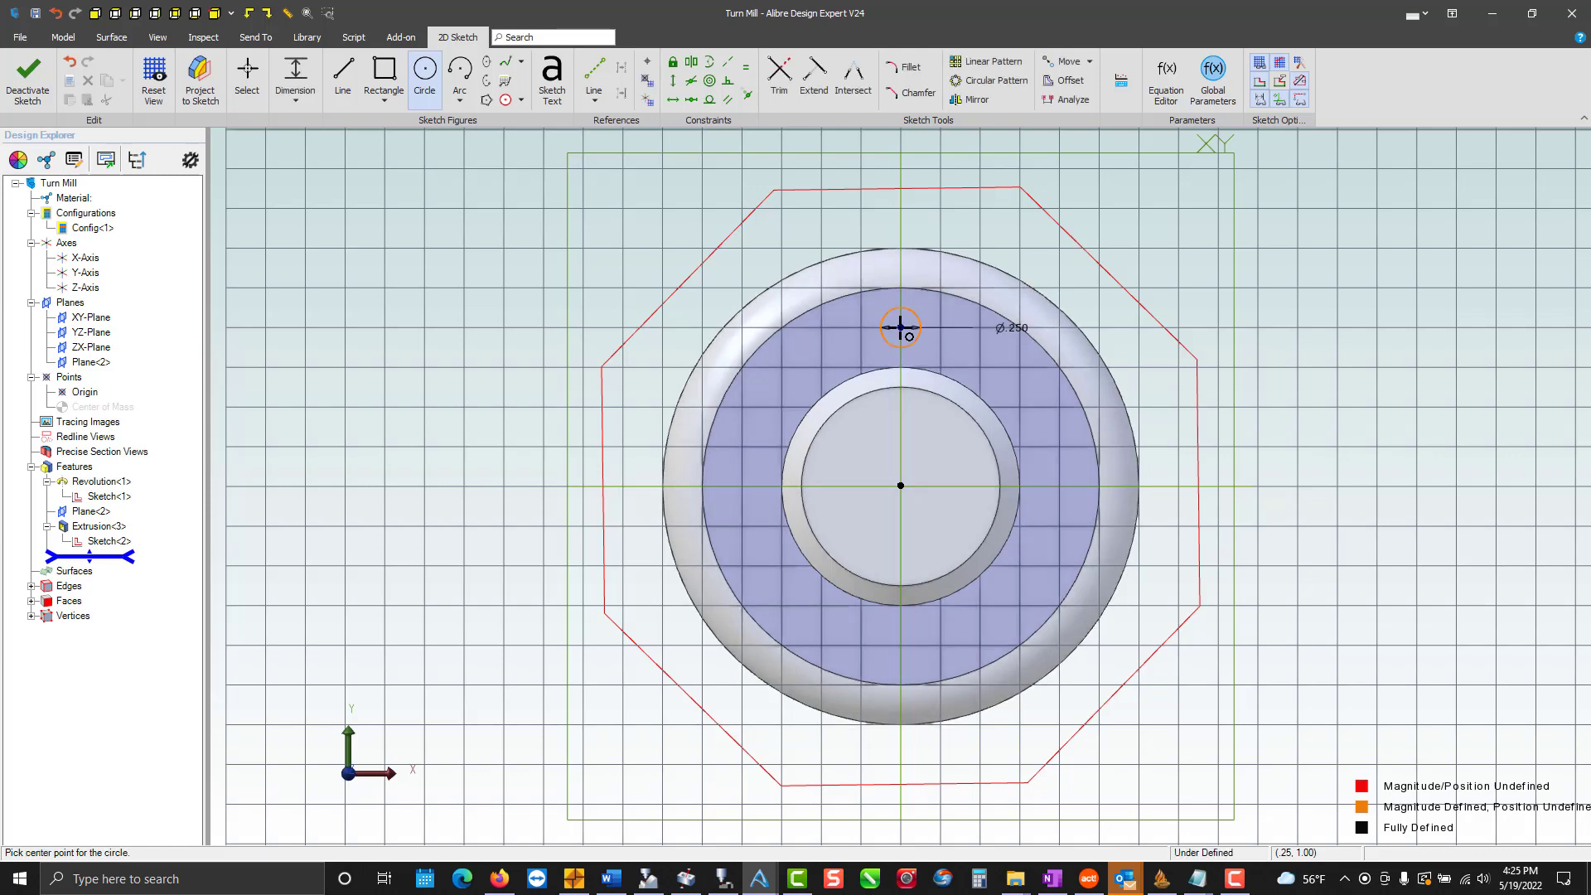
Repeat the circle in a circular pattern of 4 instances at 90 degrees about the origin, and finish the sketch.
click(1007, 82)
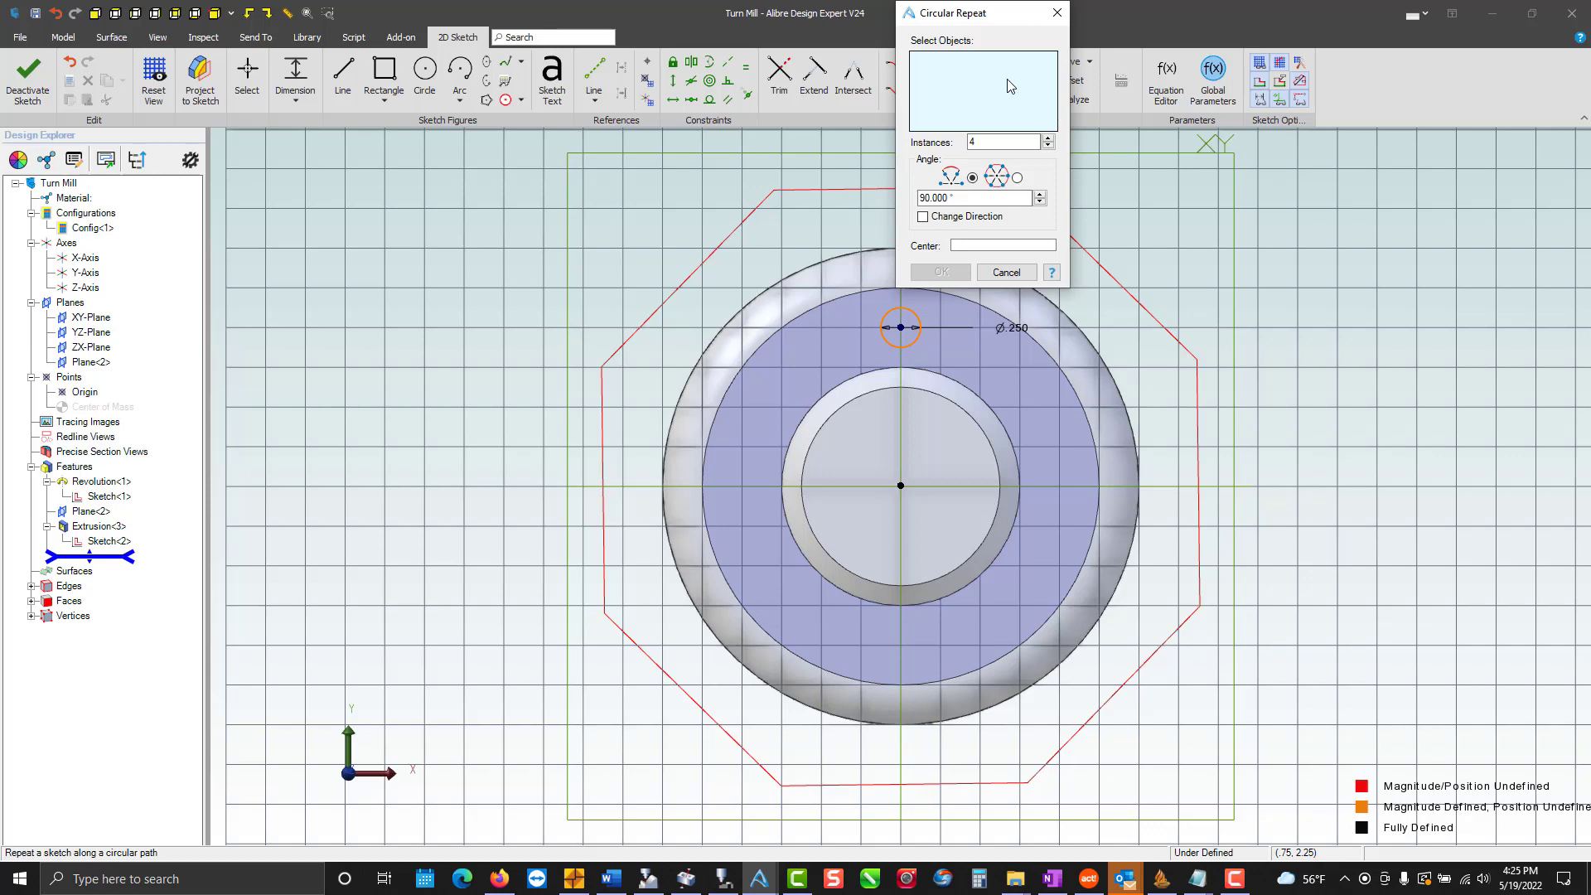
click(908, 309)
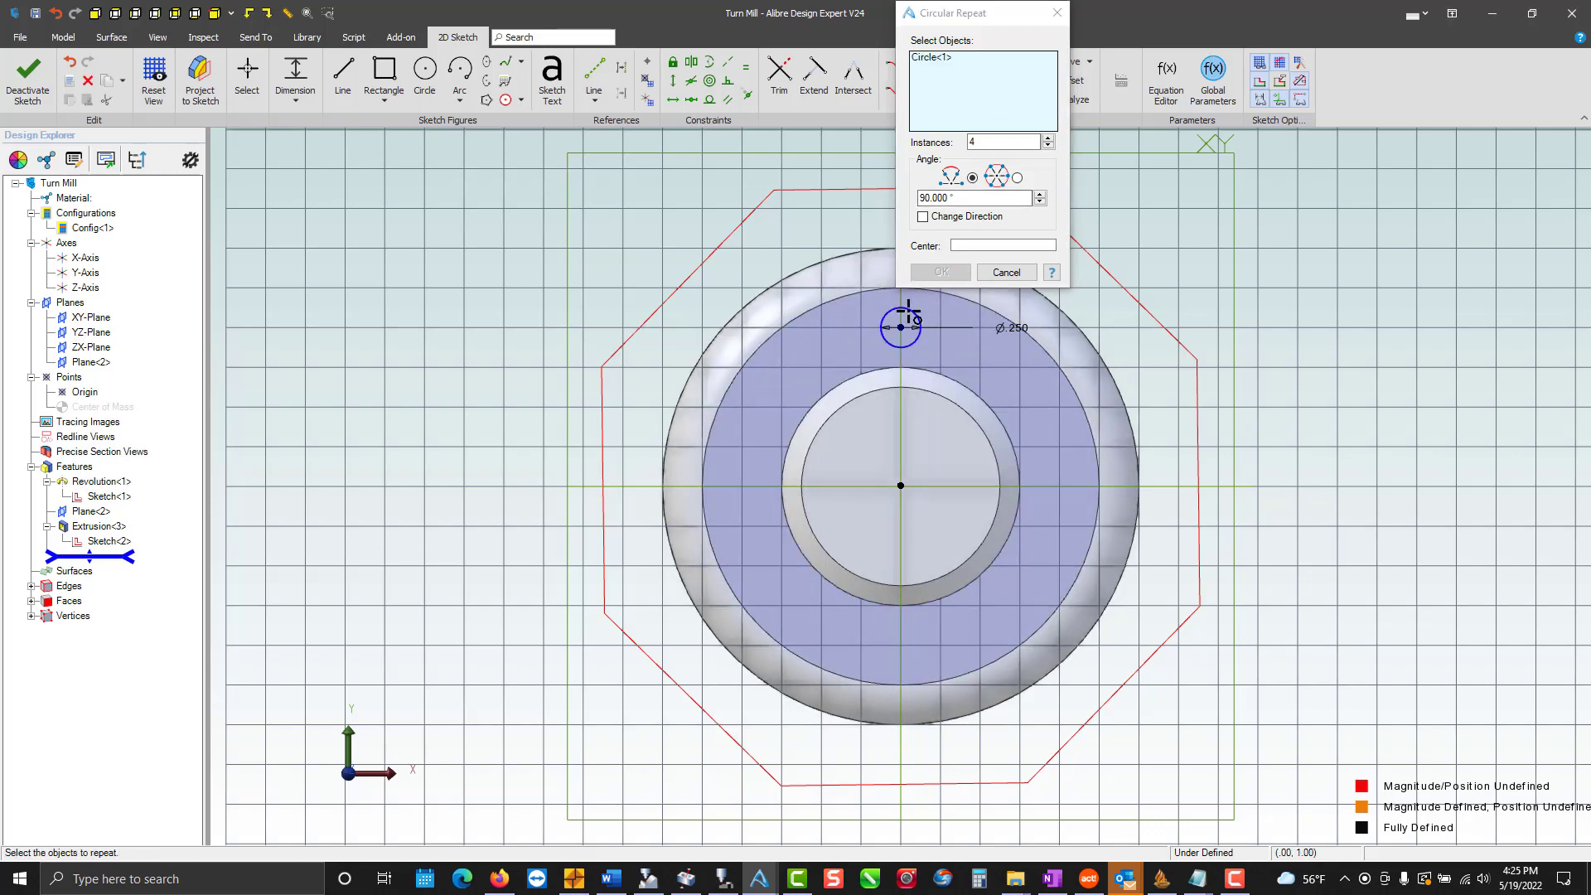
click(971, 246)
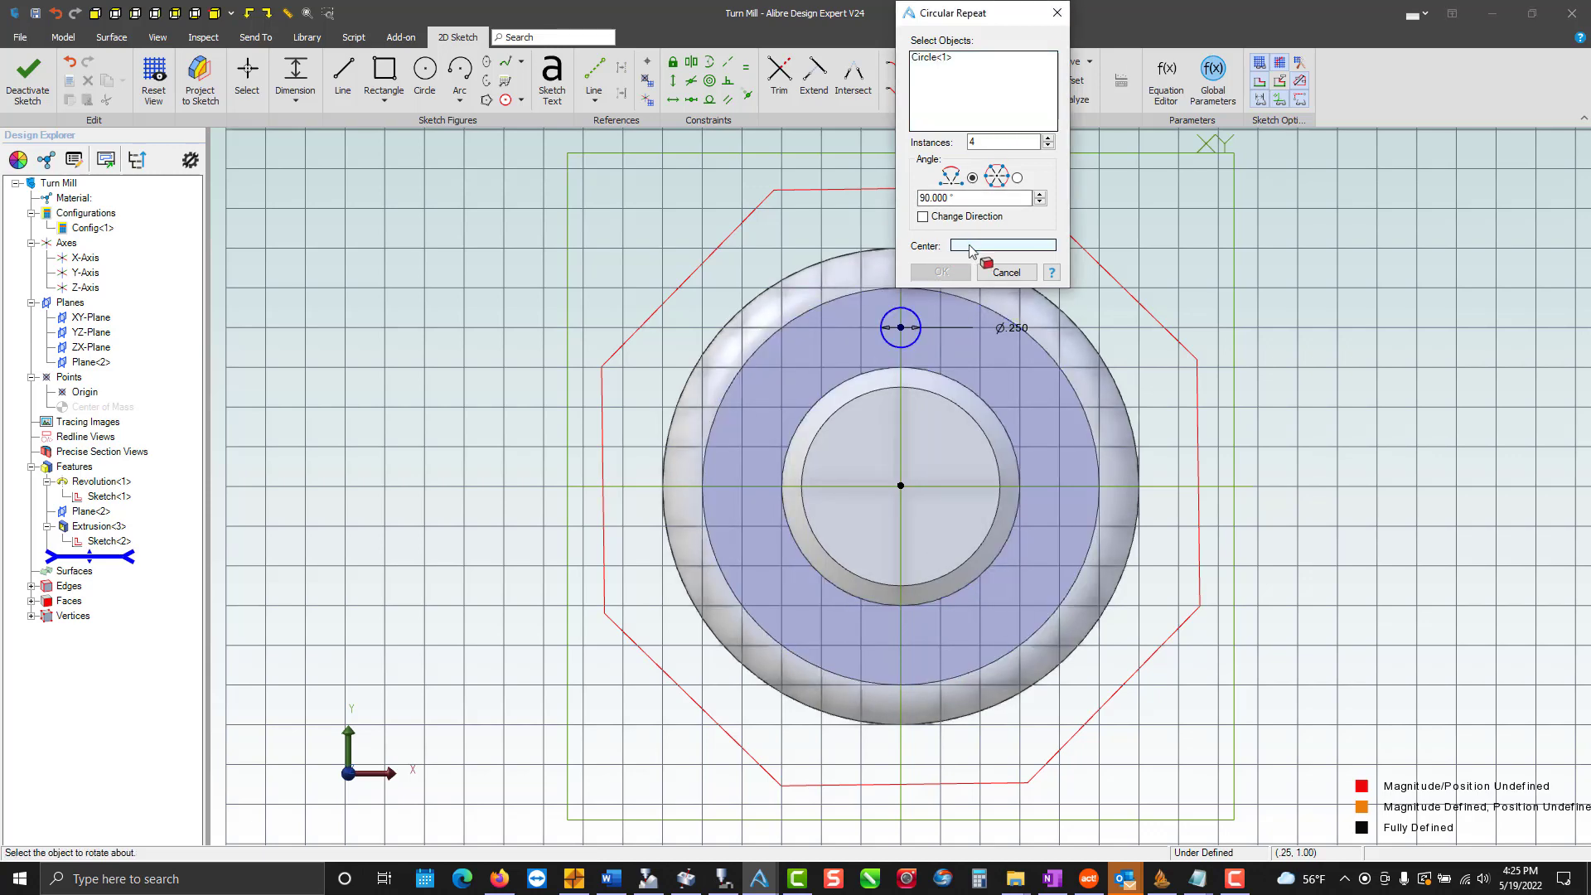
click(901, 485)
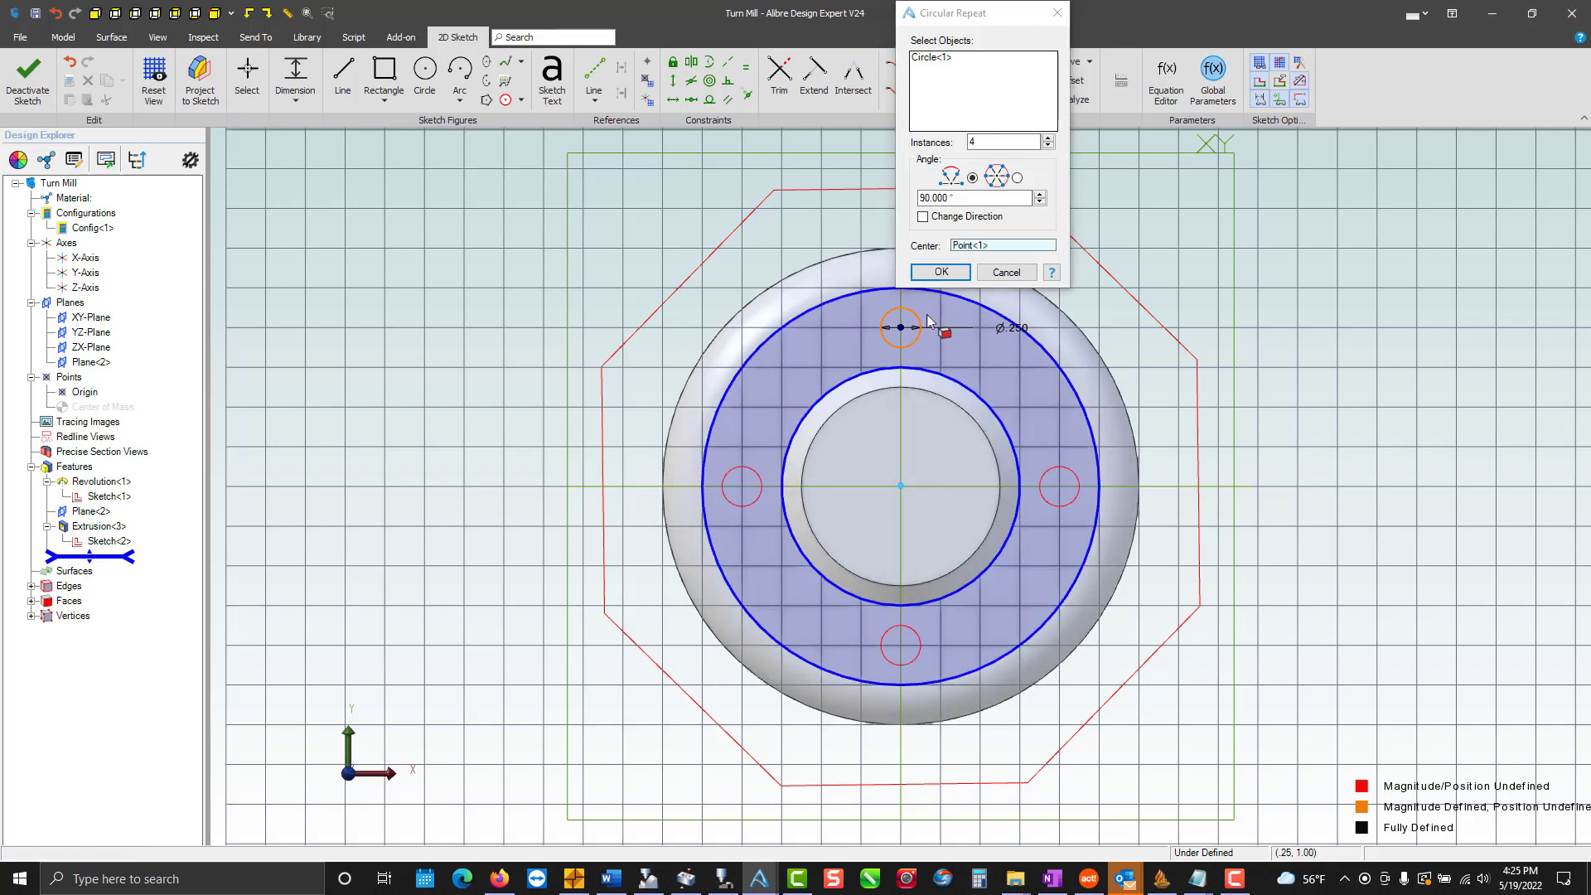
click(940, 271)
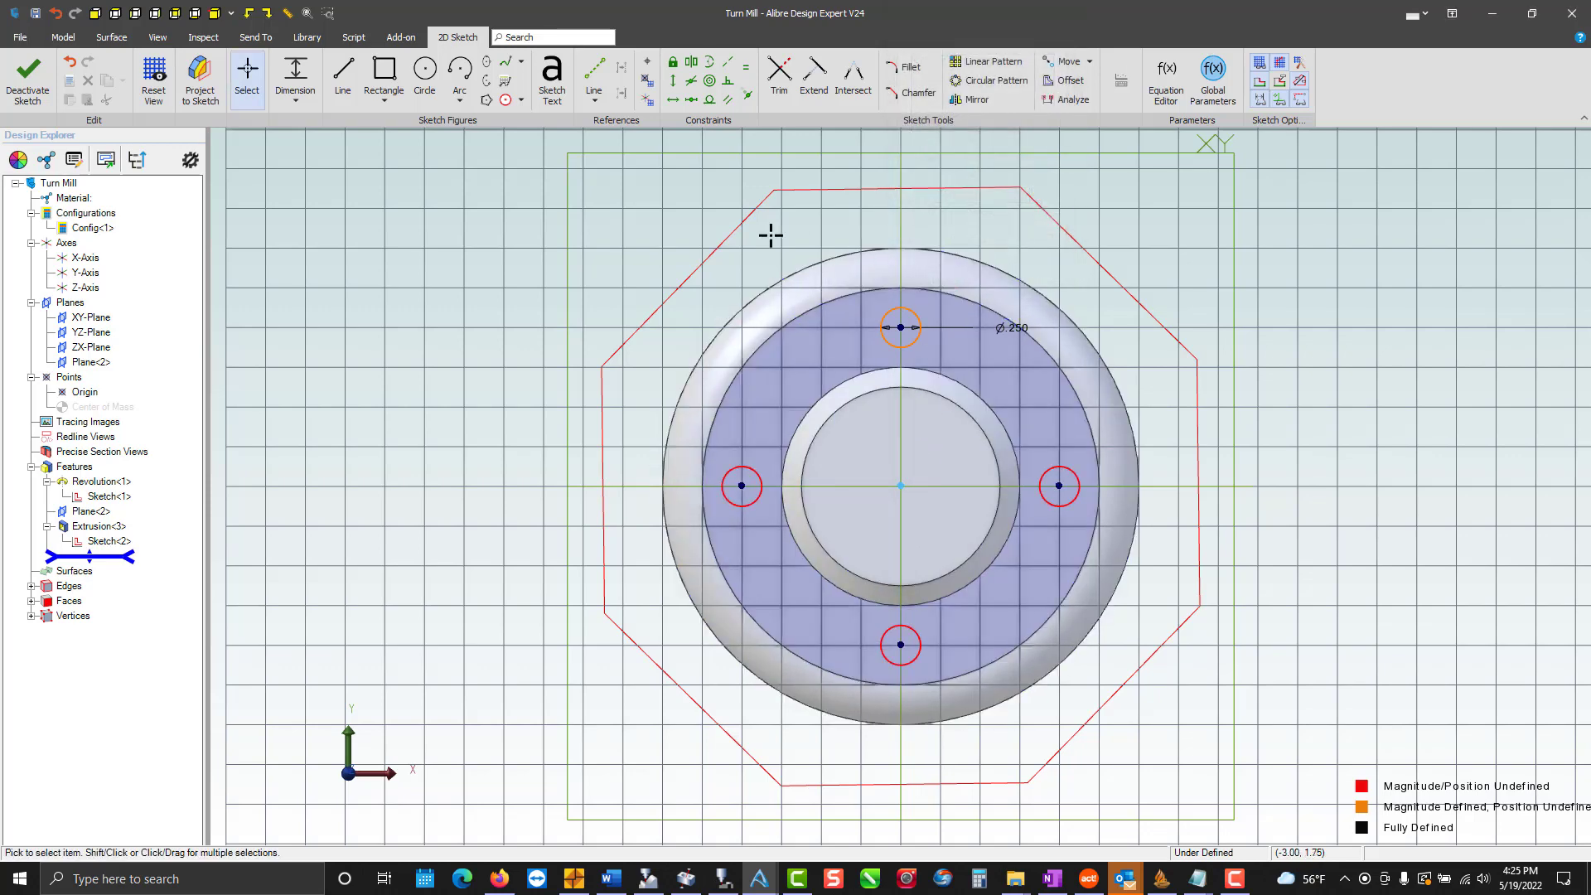
click(30, 75)
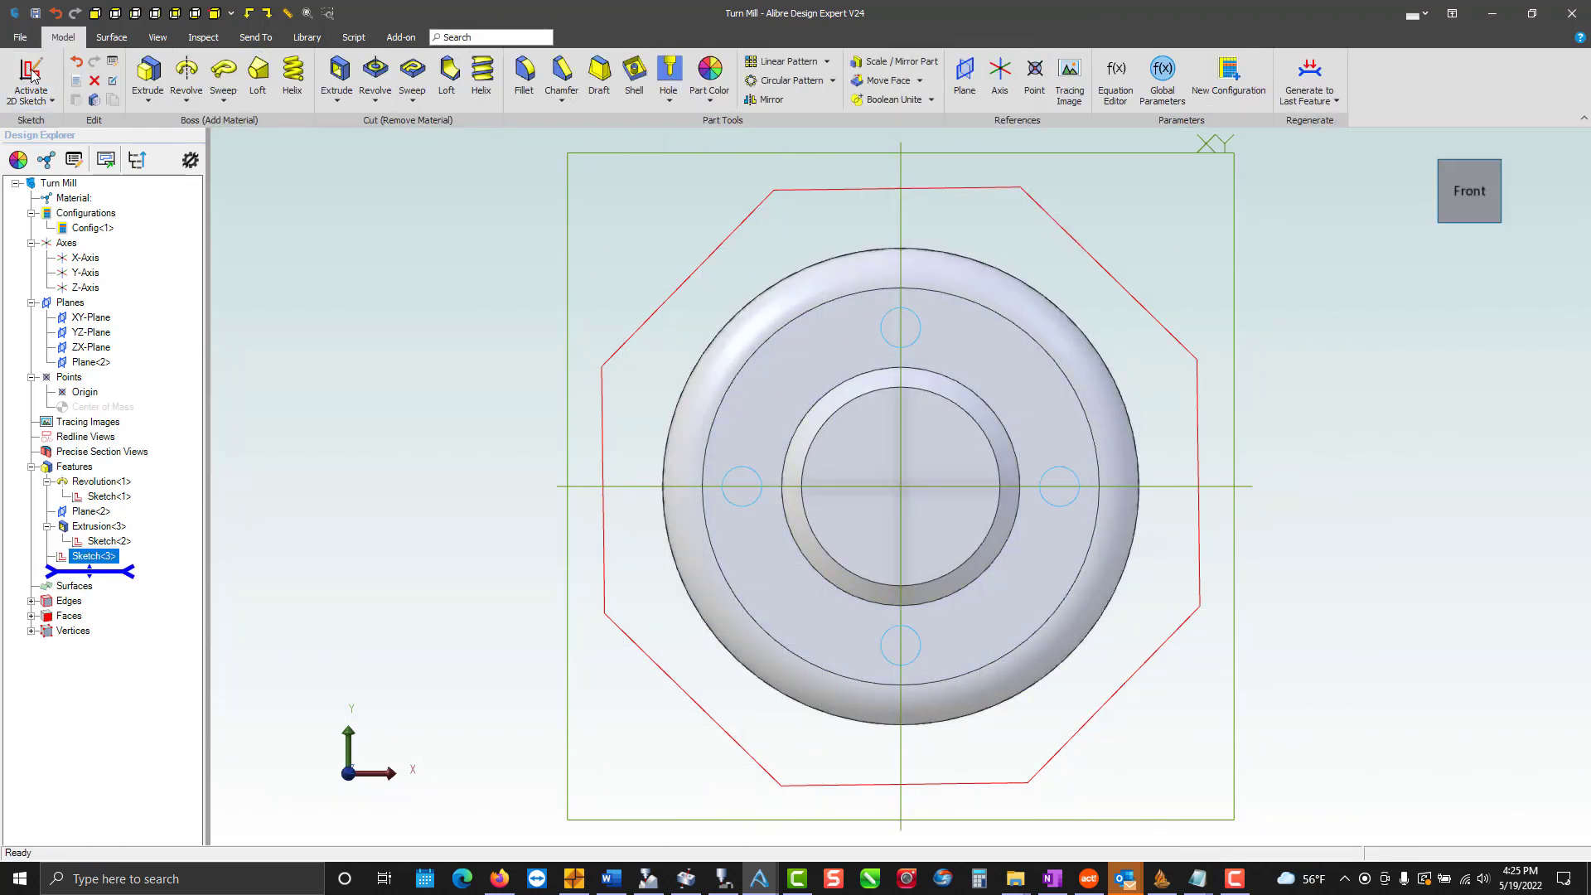
Set up a blind hole 0.500 inch deep and 0.250 inch in diameter, with the front ring face as start surface.
click(667, 78)
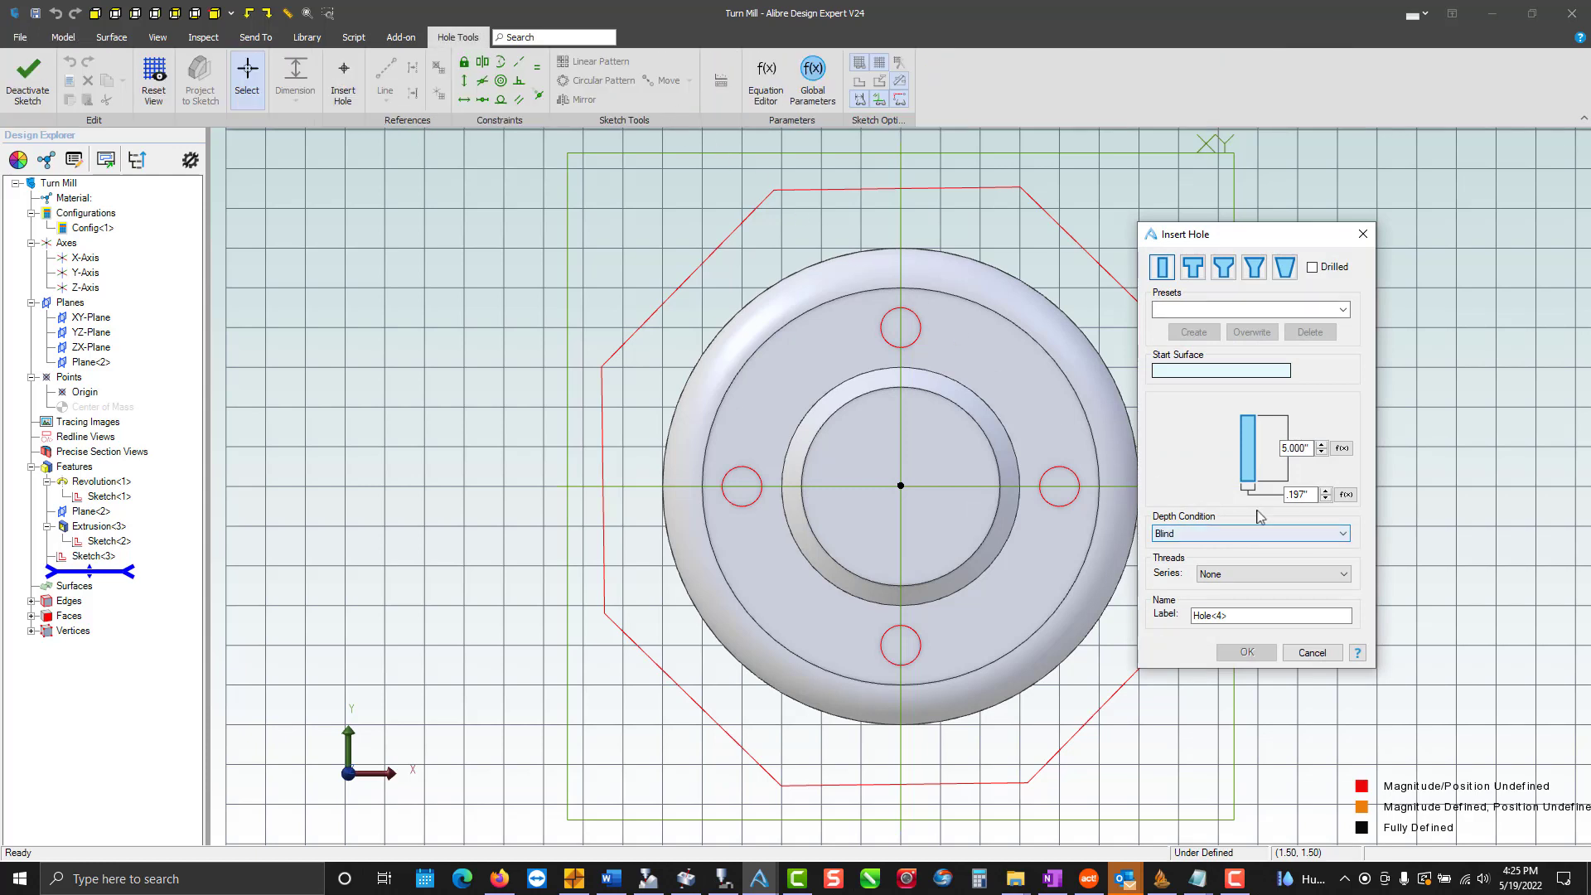
click(1297, 449)
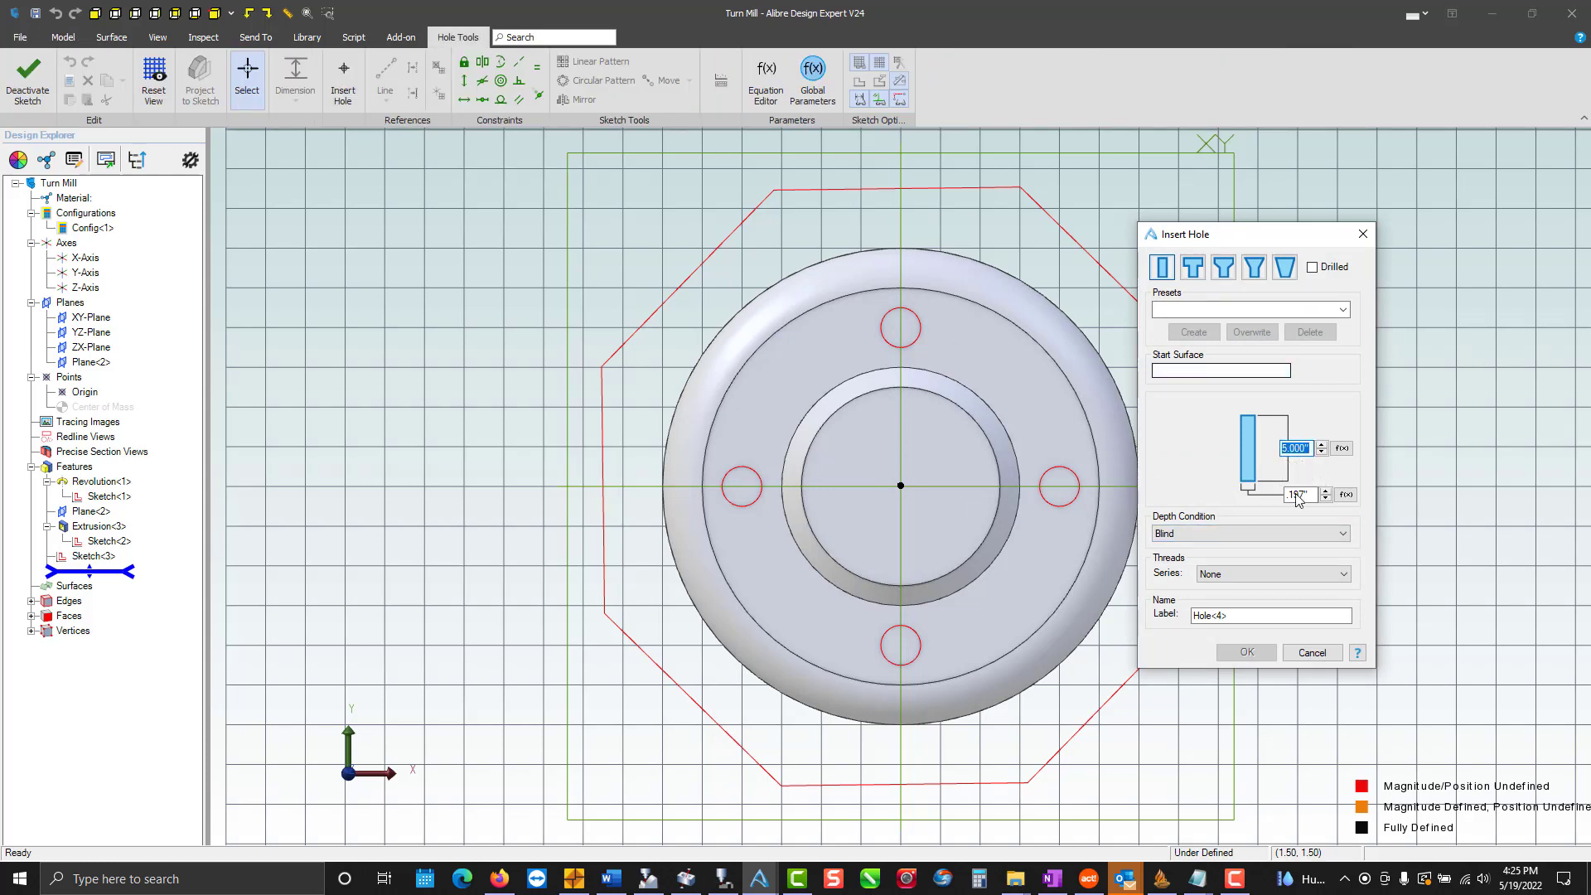
text(.5)
click(1295, 495)
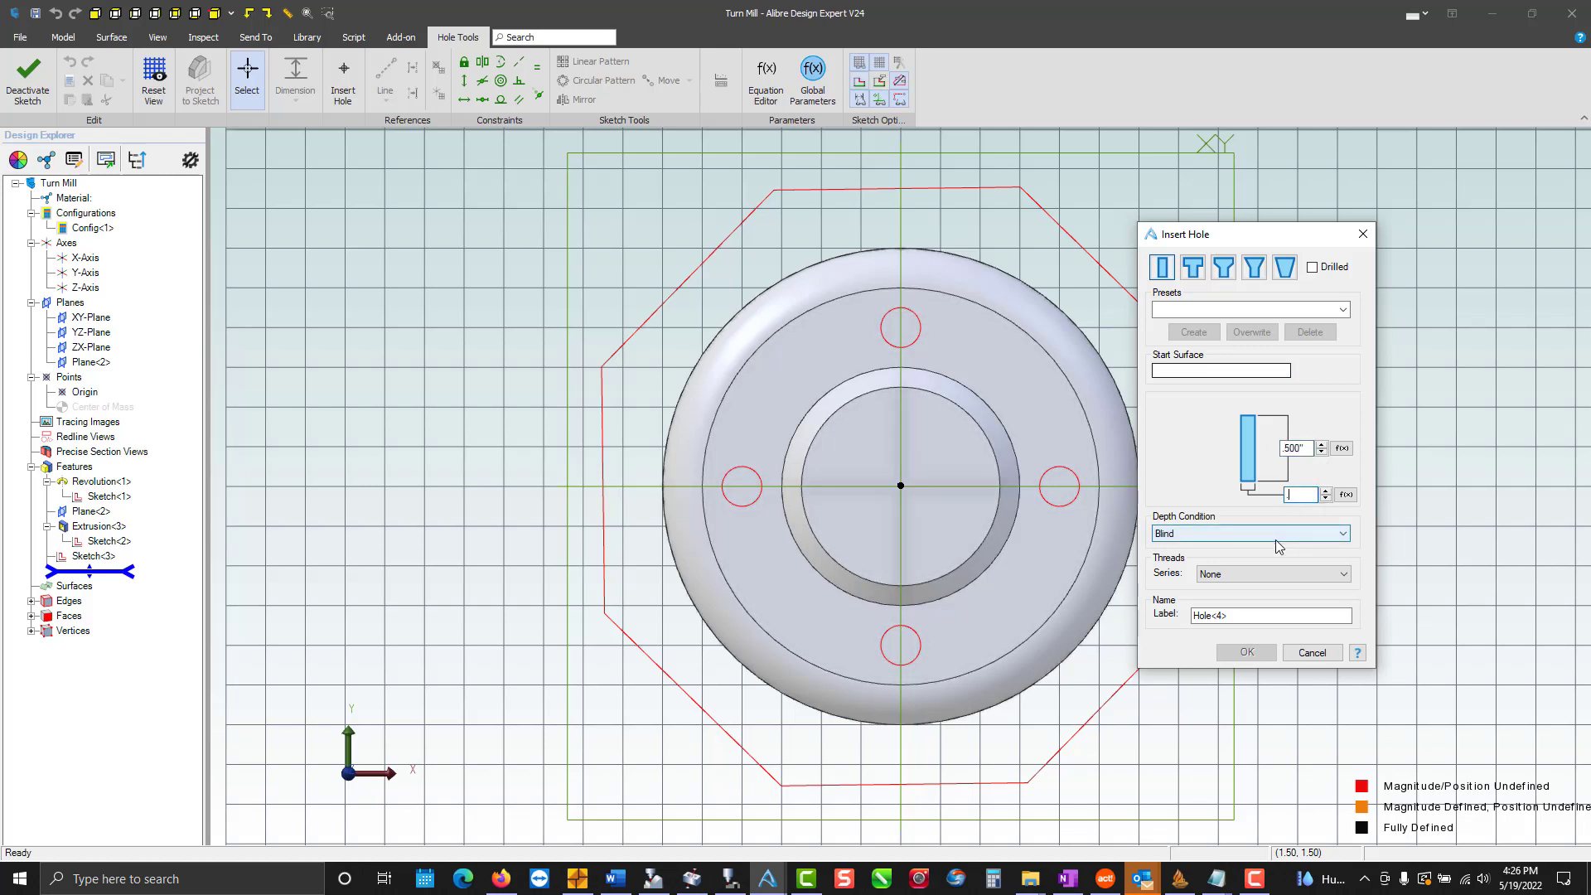
click(1246, 369)
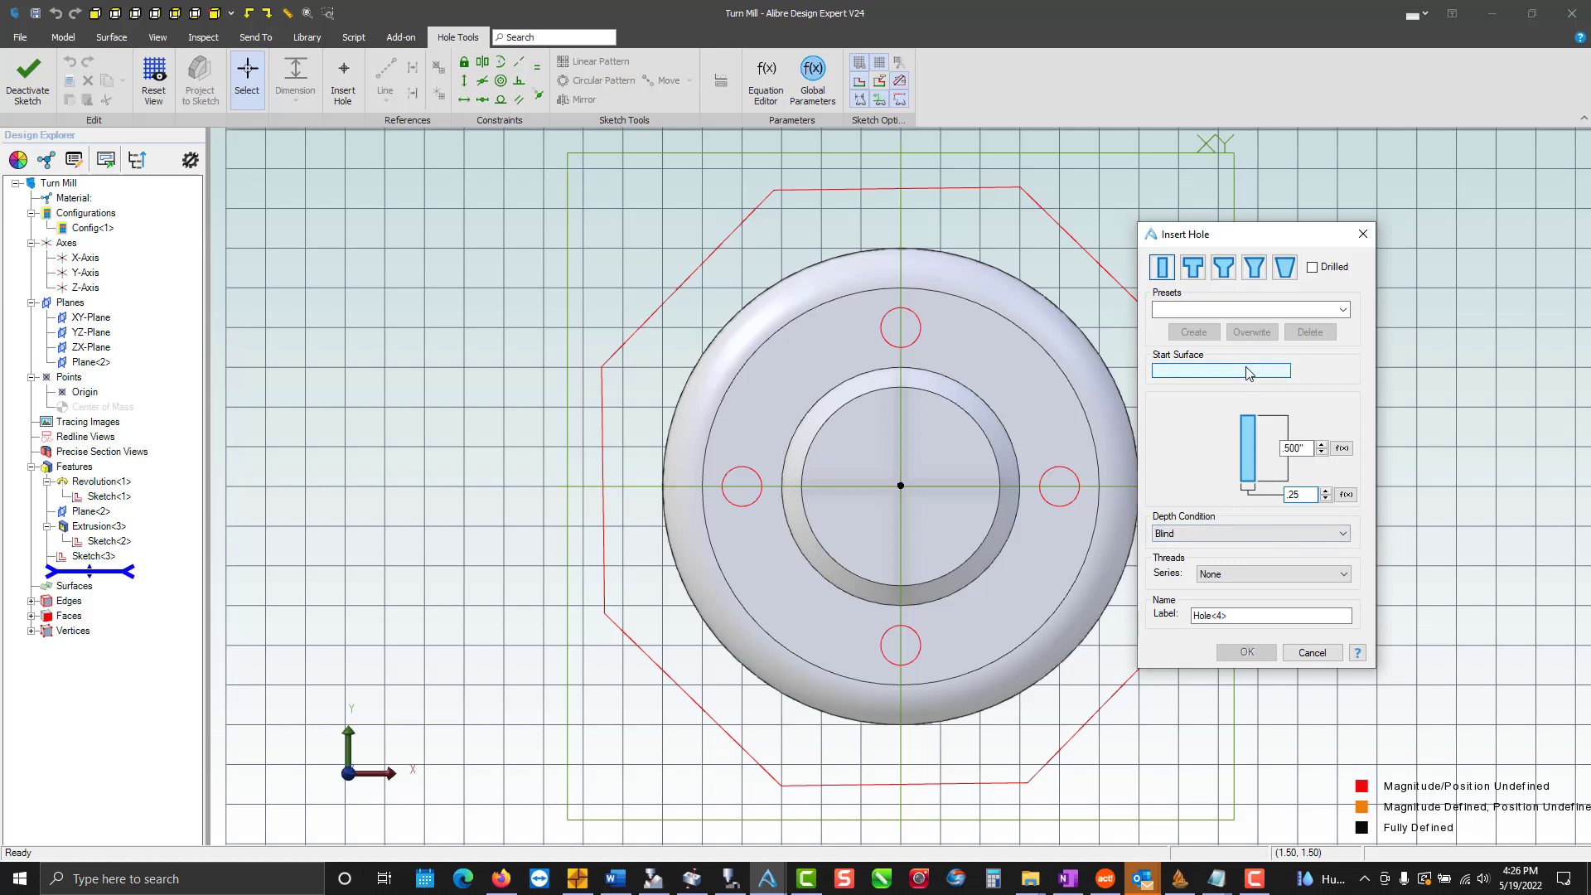
click(1050, 391)
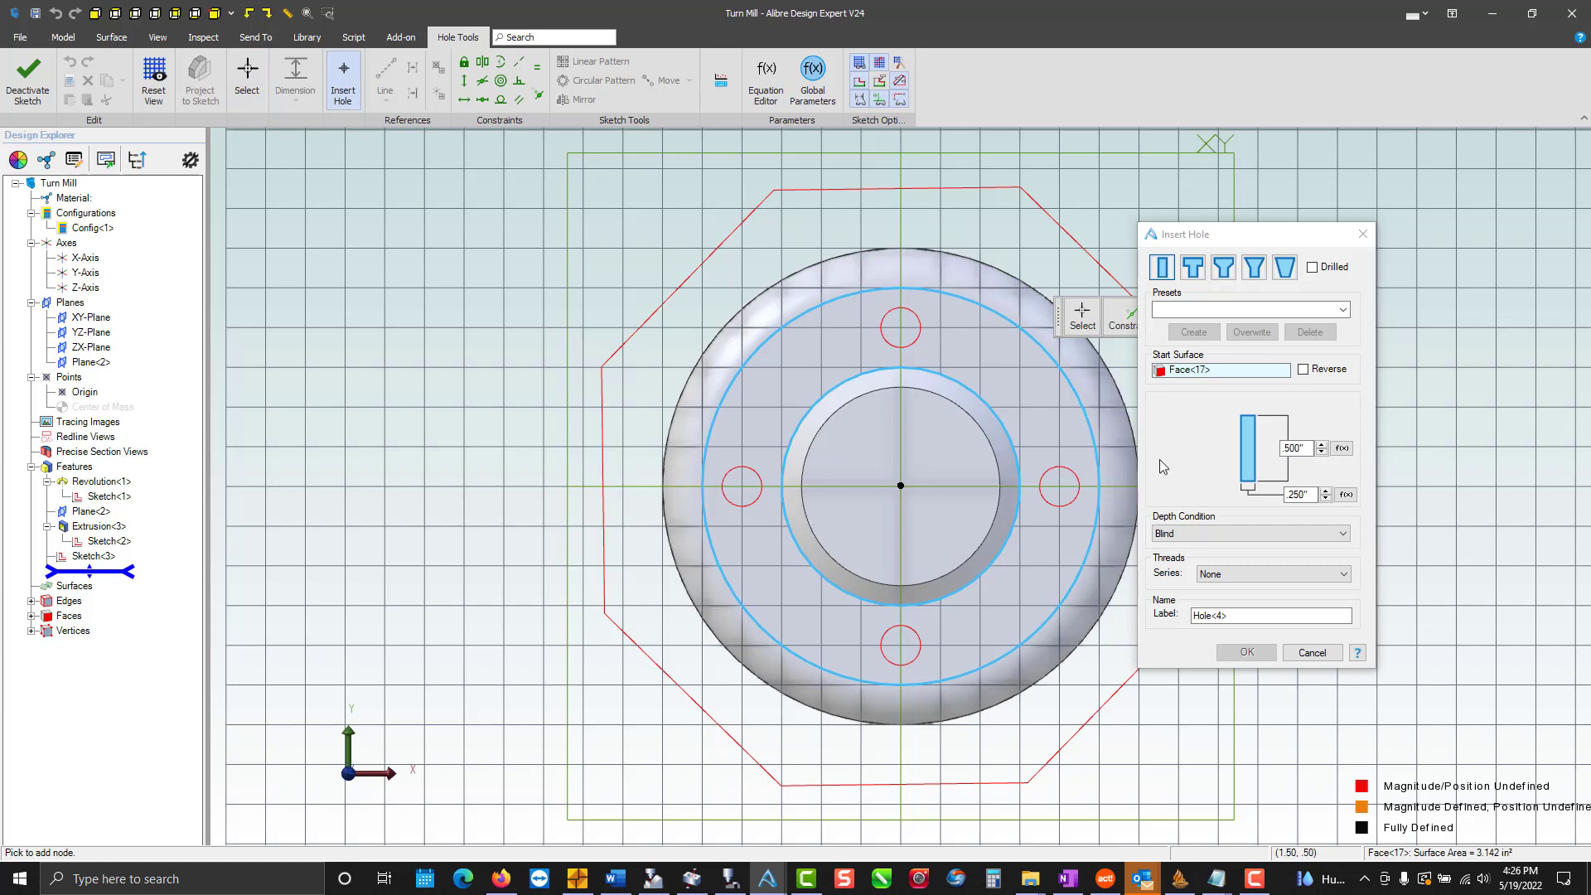
Place holes at the centres of the four sketched circles and create the hole feature.
click(1061, 487)
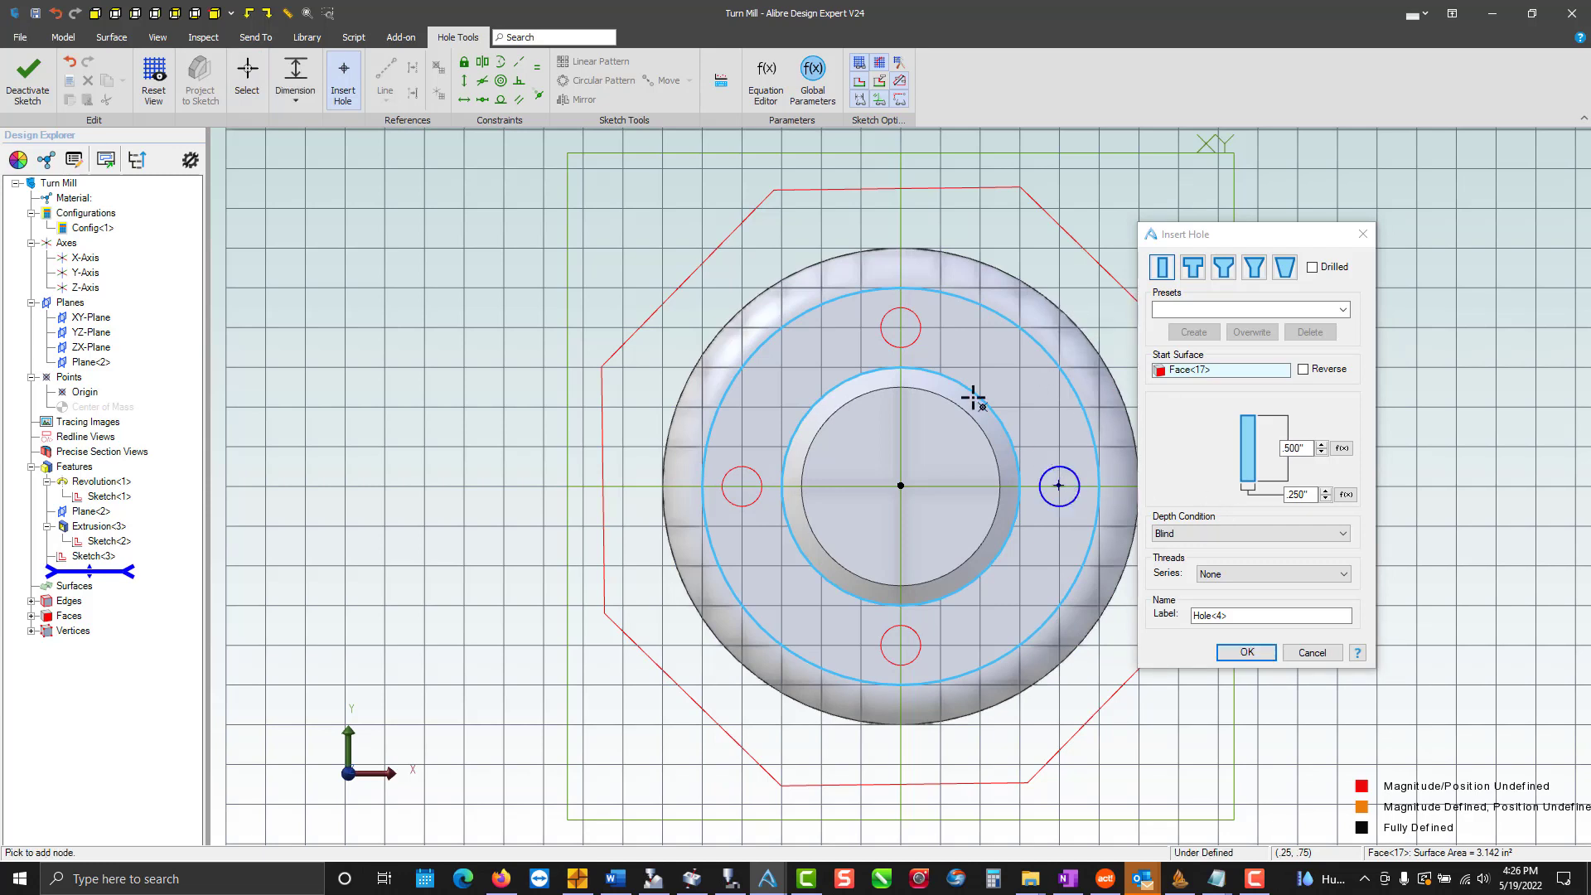
click(900, 327)
click(744, 485)
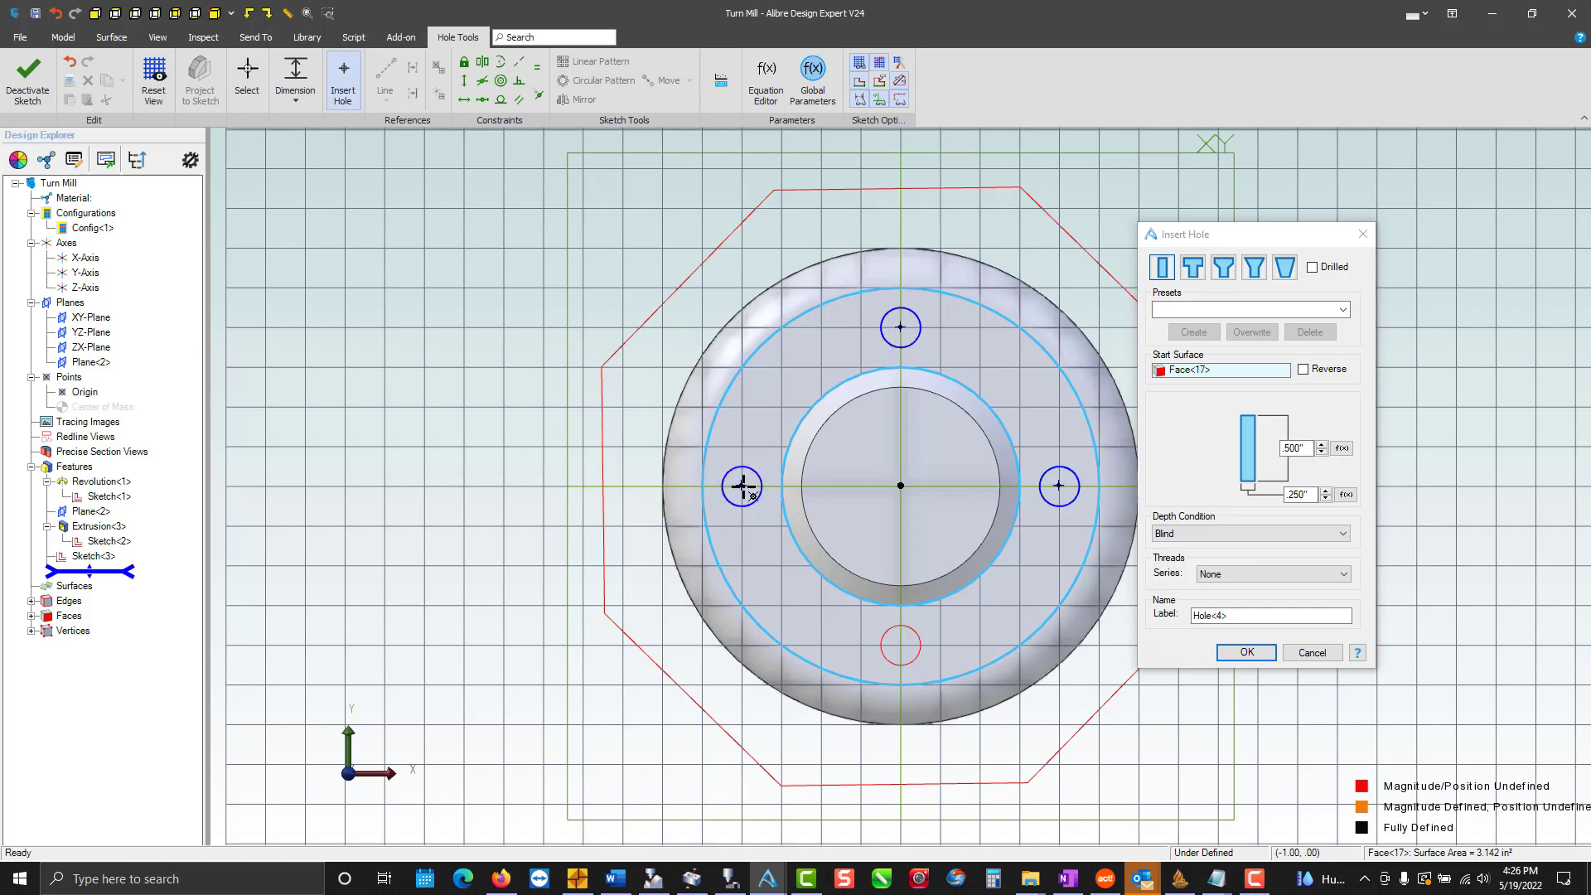
click(901, 644)
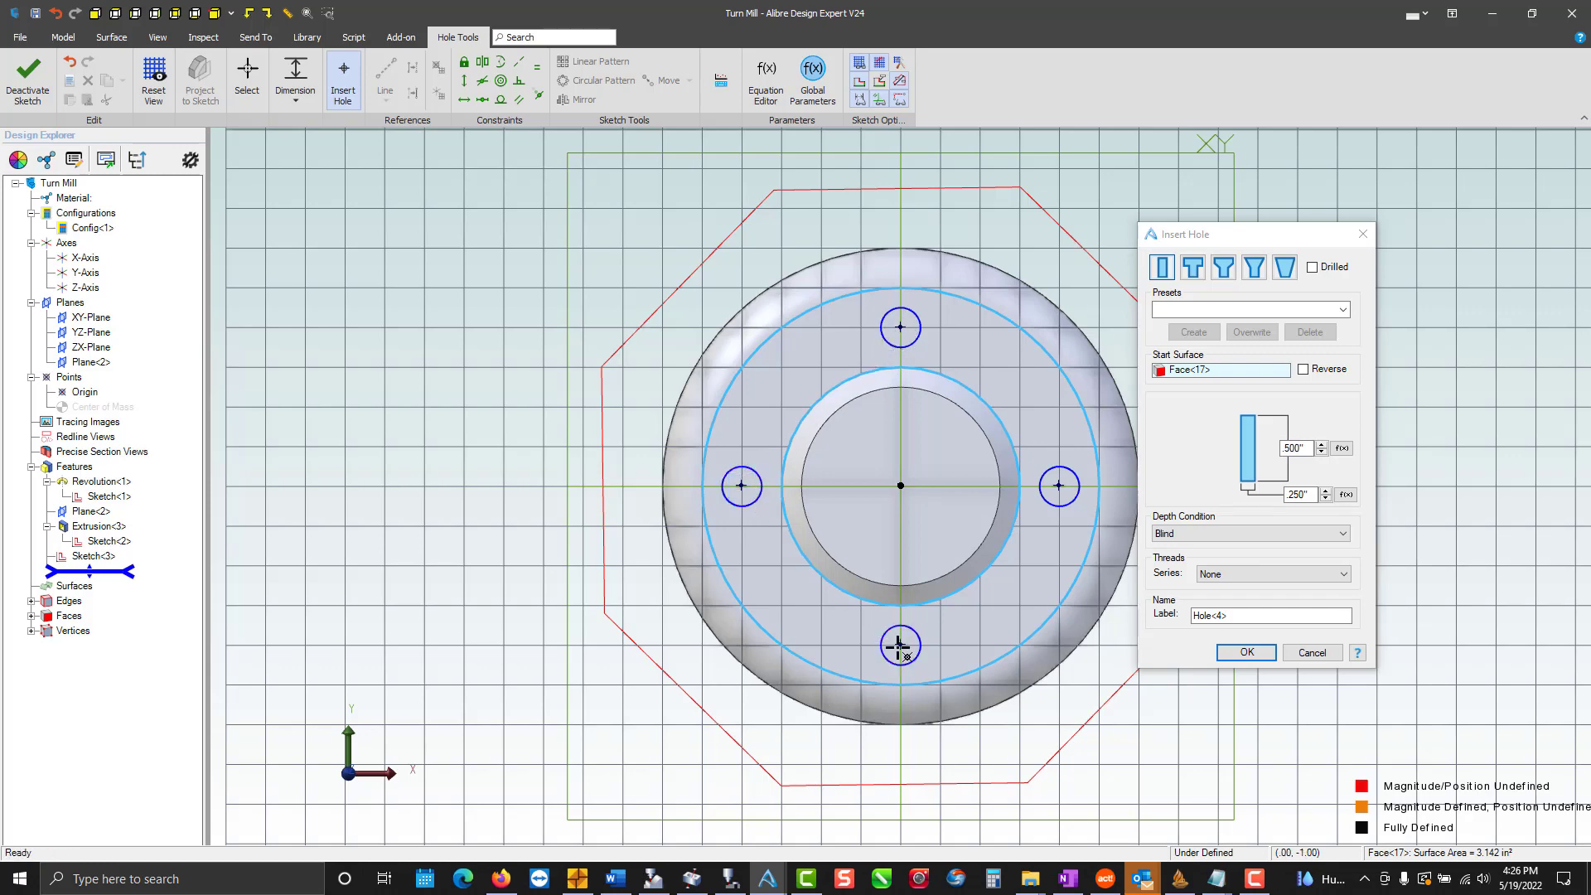
click(1246, 652)
Start another hole feature with the flat circular end face on the back of the part as its start surface.
middle_drag(1085, 545, 966, 462)
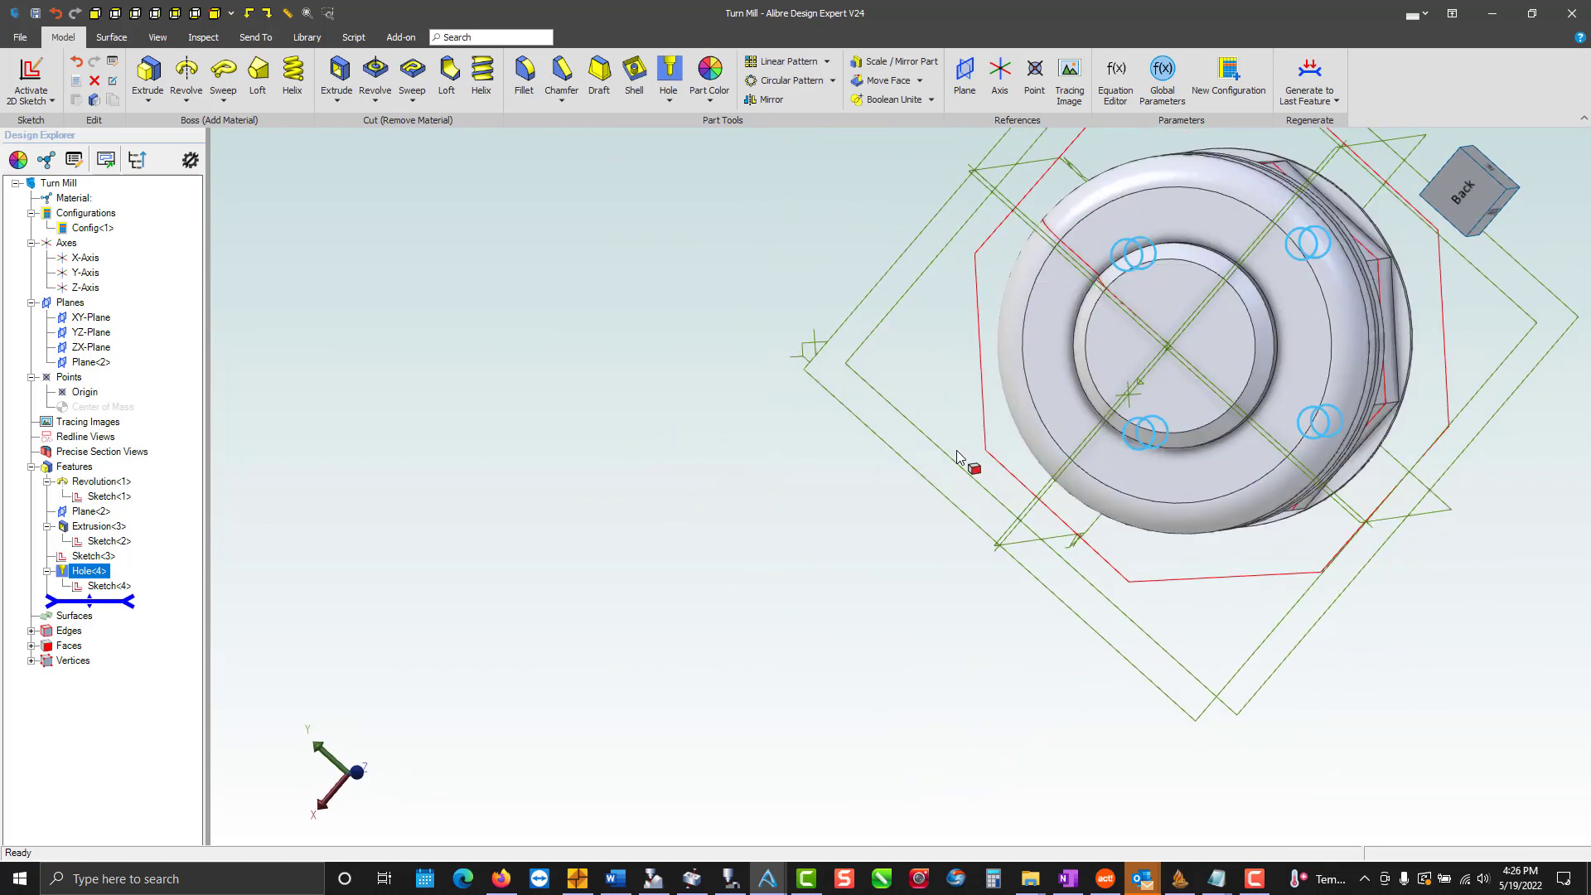
scroll(1359, 203, up, 5)
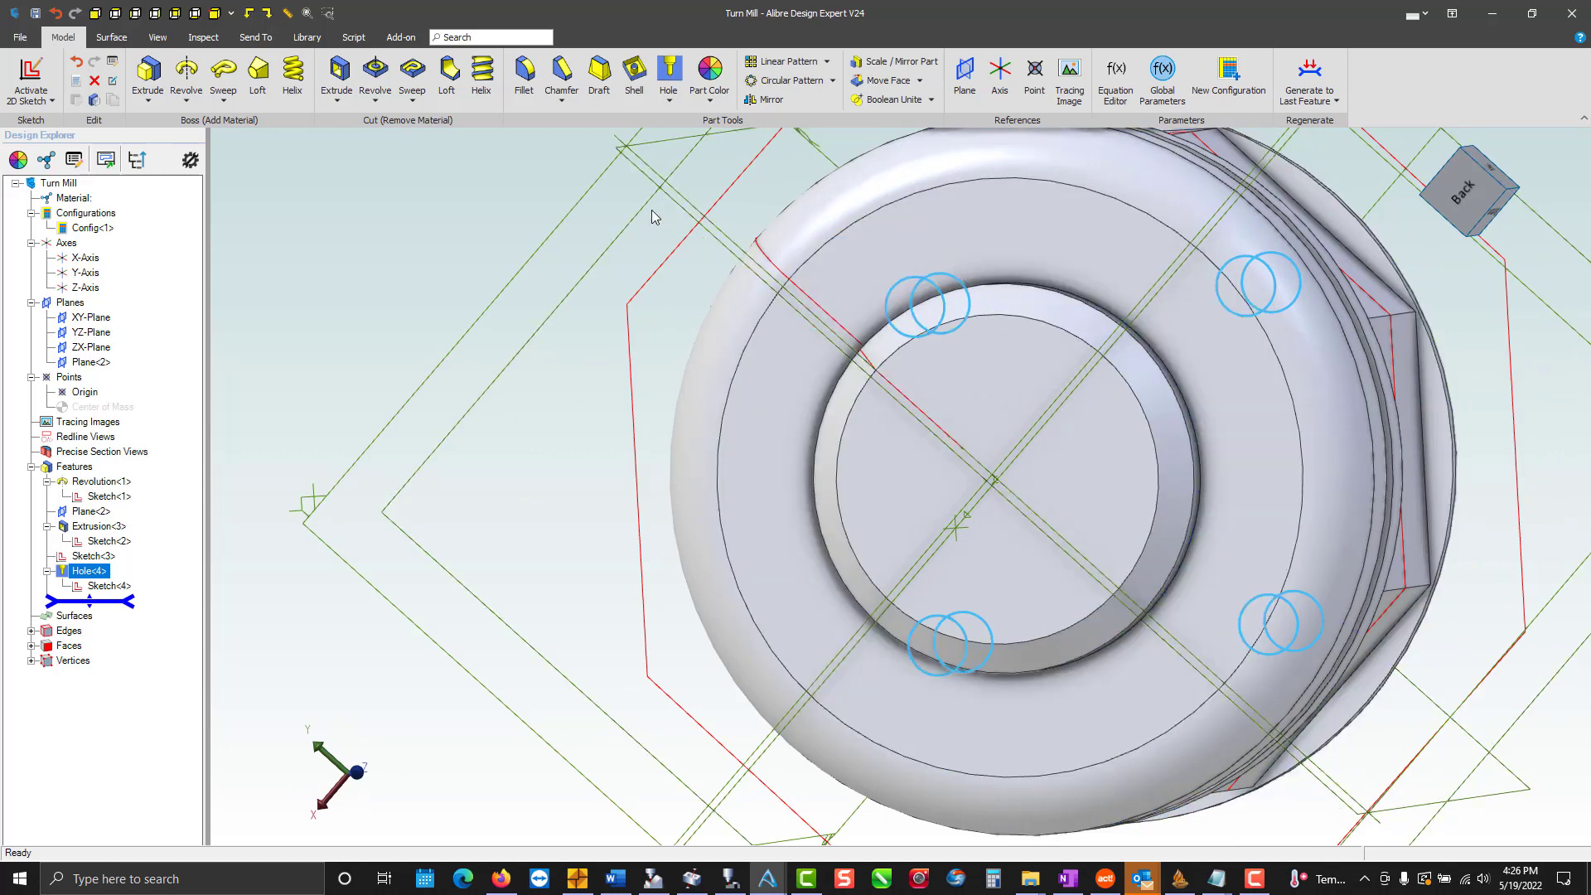
click(678, 74)
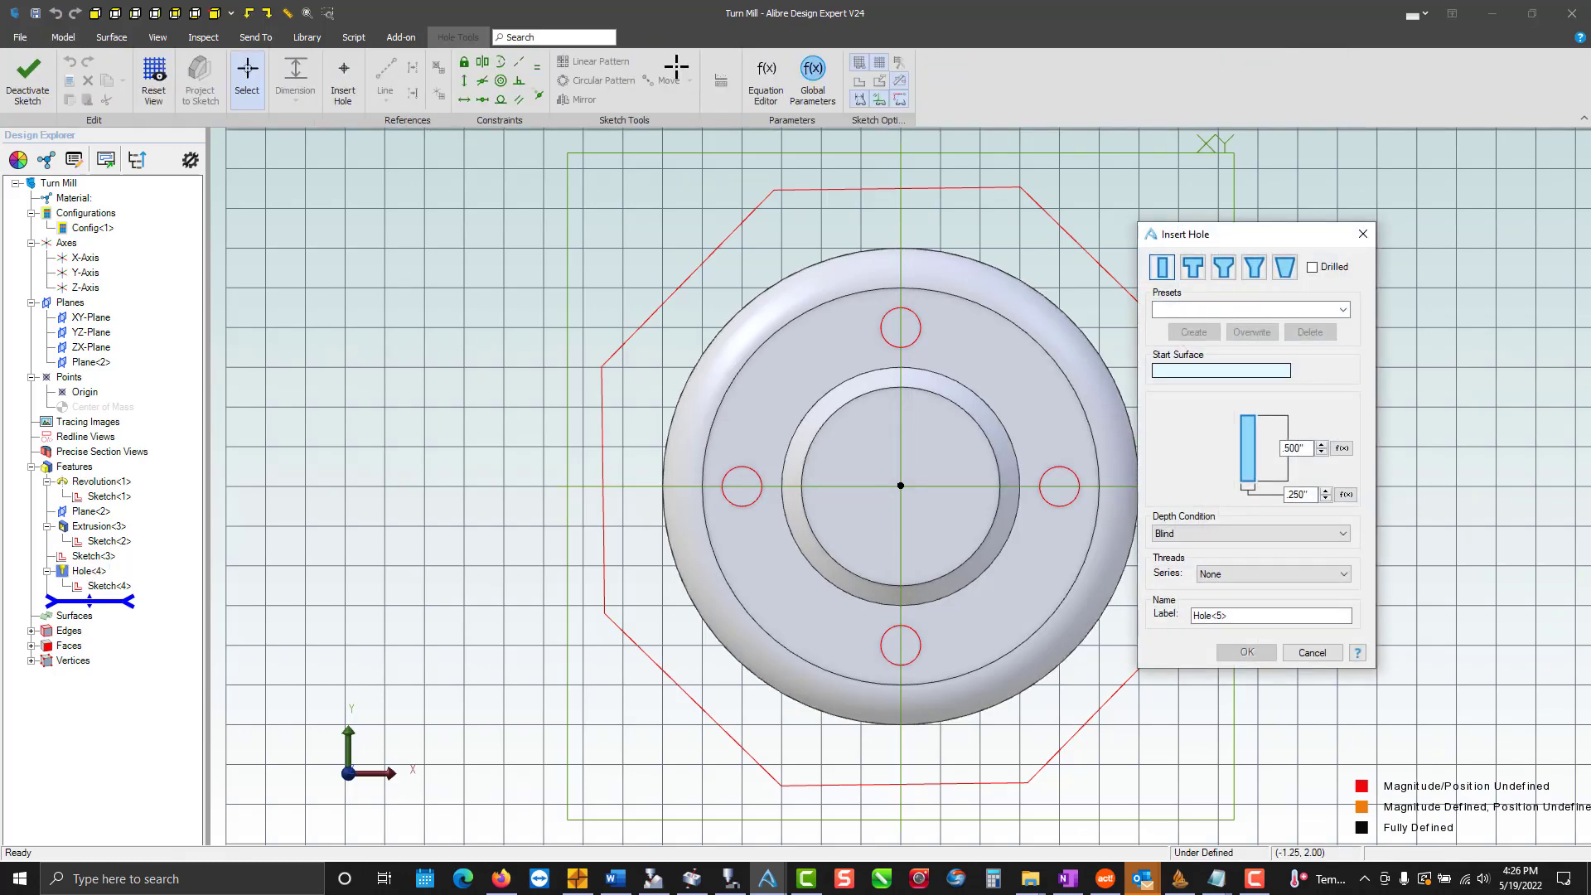
middle_drag(953, 431, 827, 425)
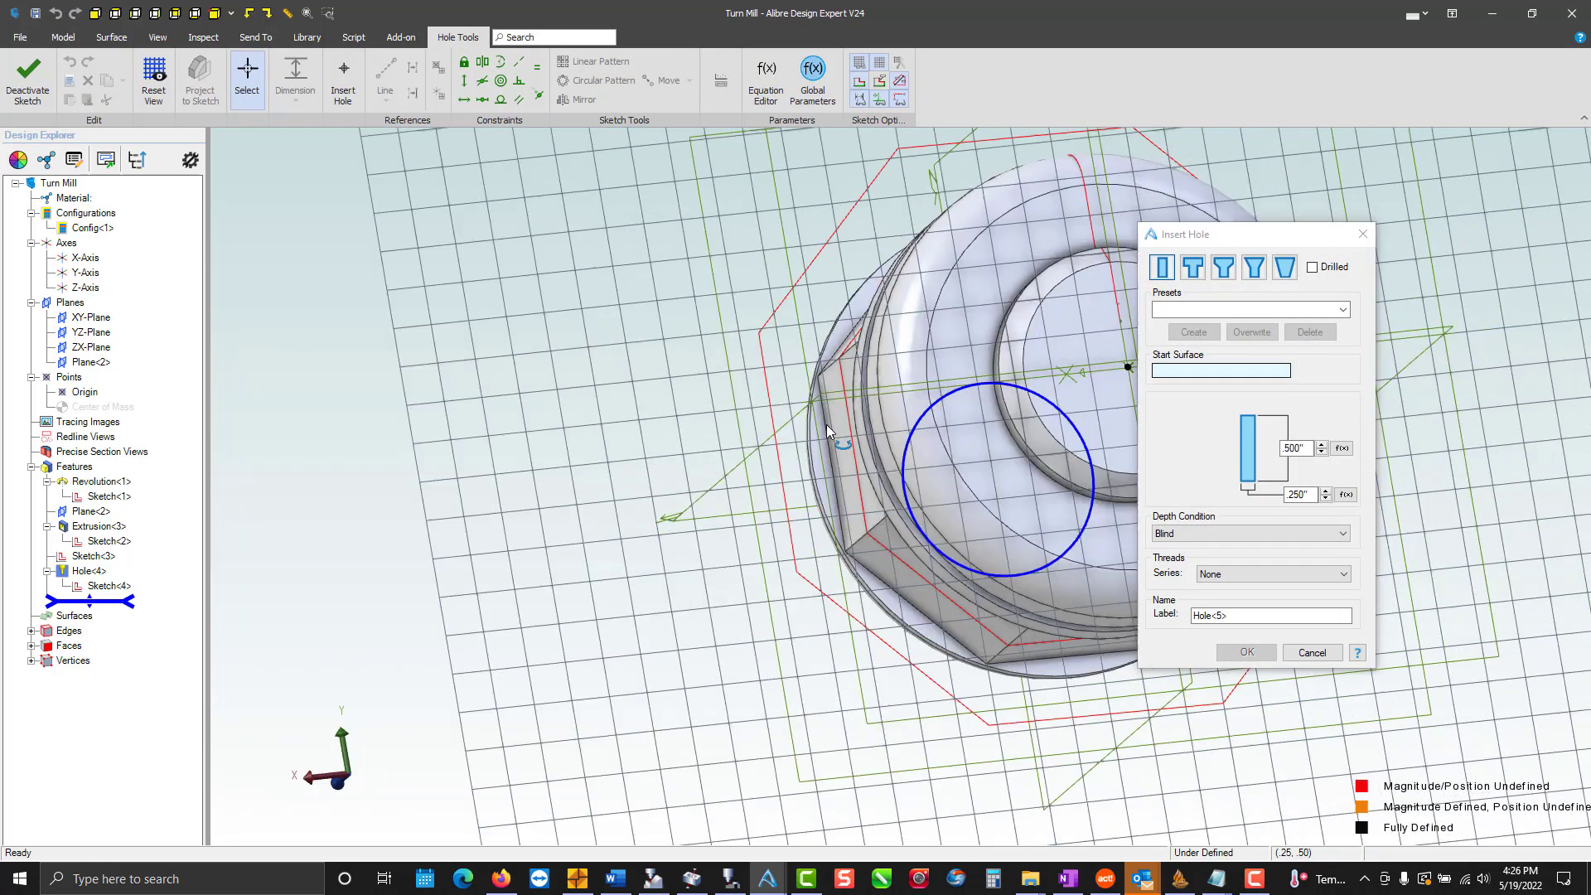
scroll(827, 424, down, 3)
scroll(825, 426, up, 5)
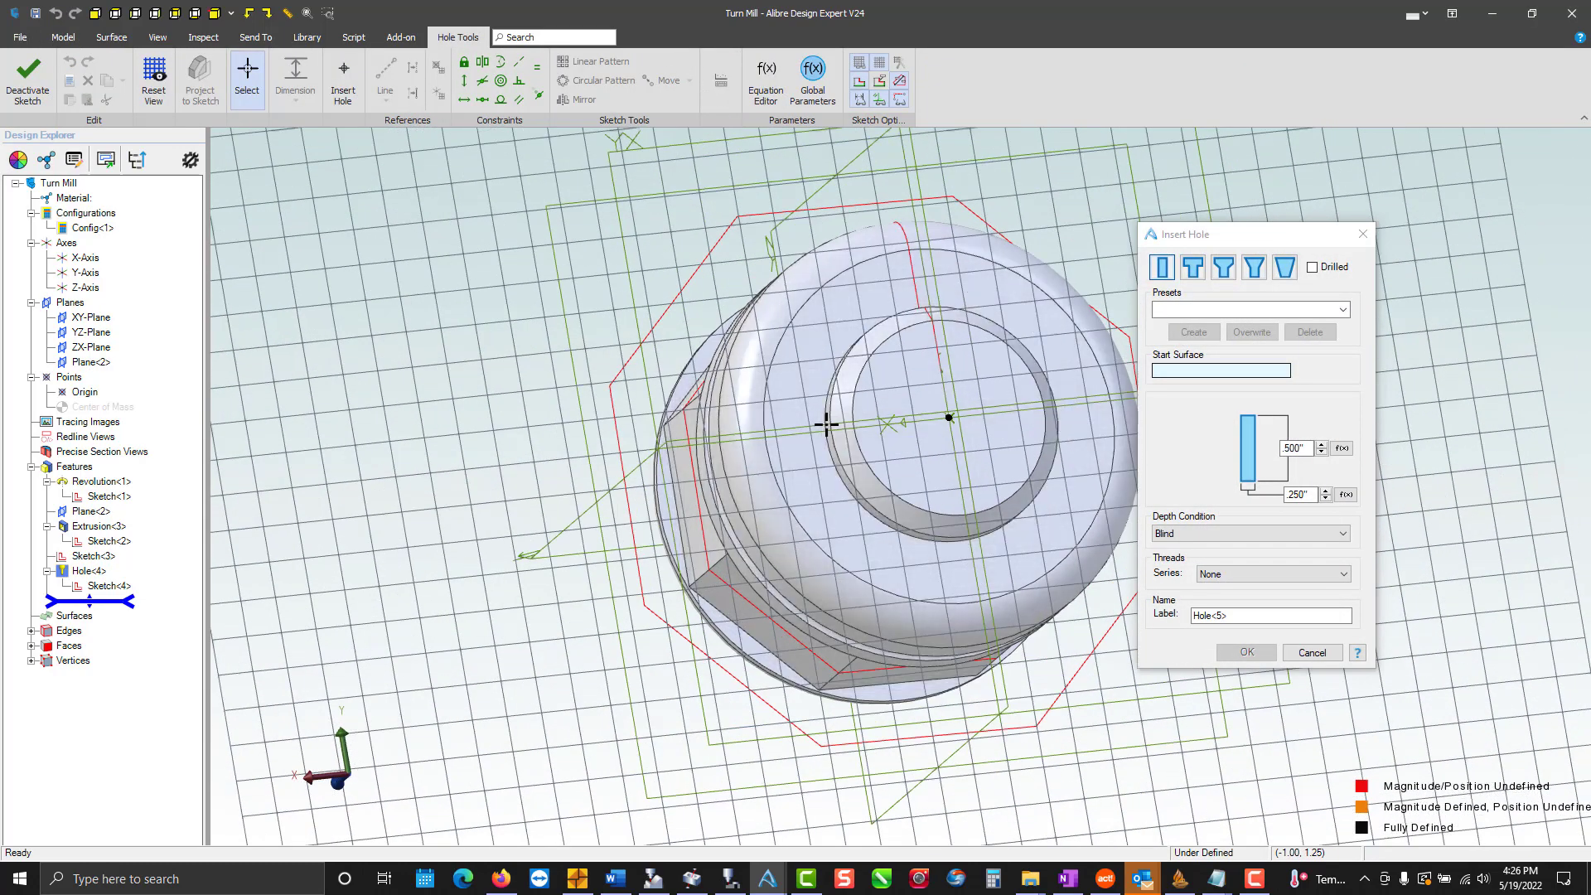
click(955, 449)
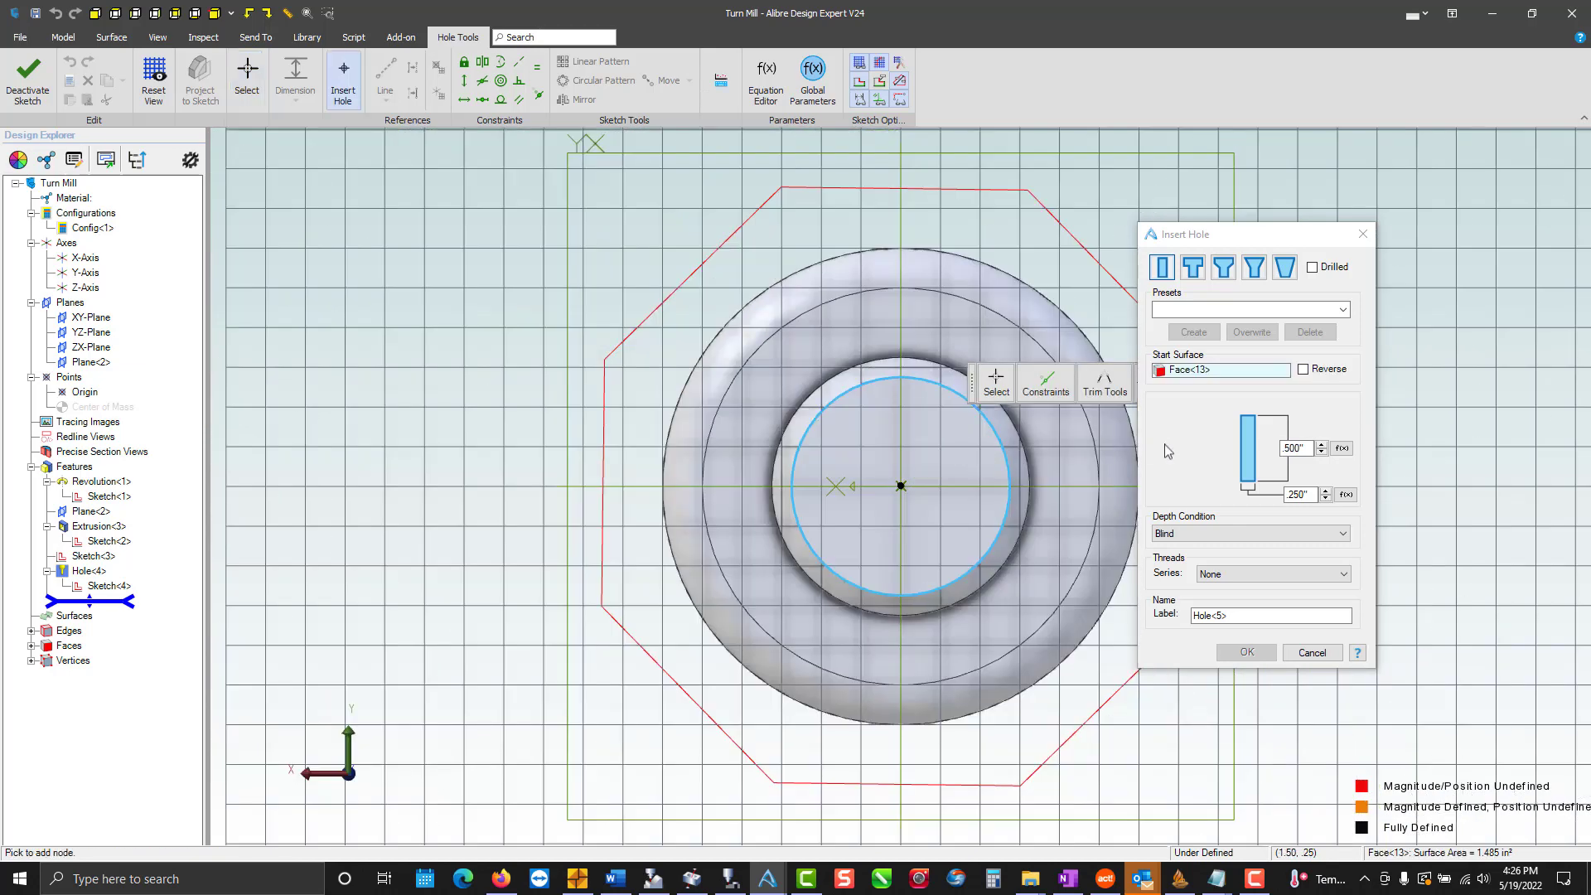
Set the hole to 1.000 inch deep and 0.750 inch in diameter, place it at the origin, and create the feature.
double_click(1294, 449)
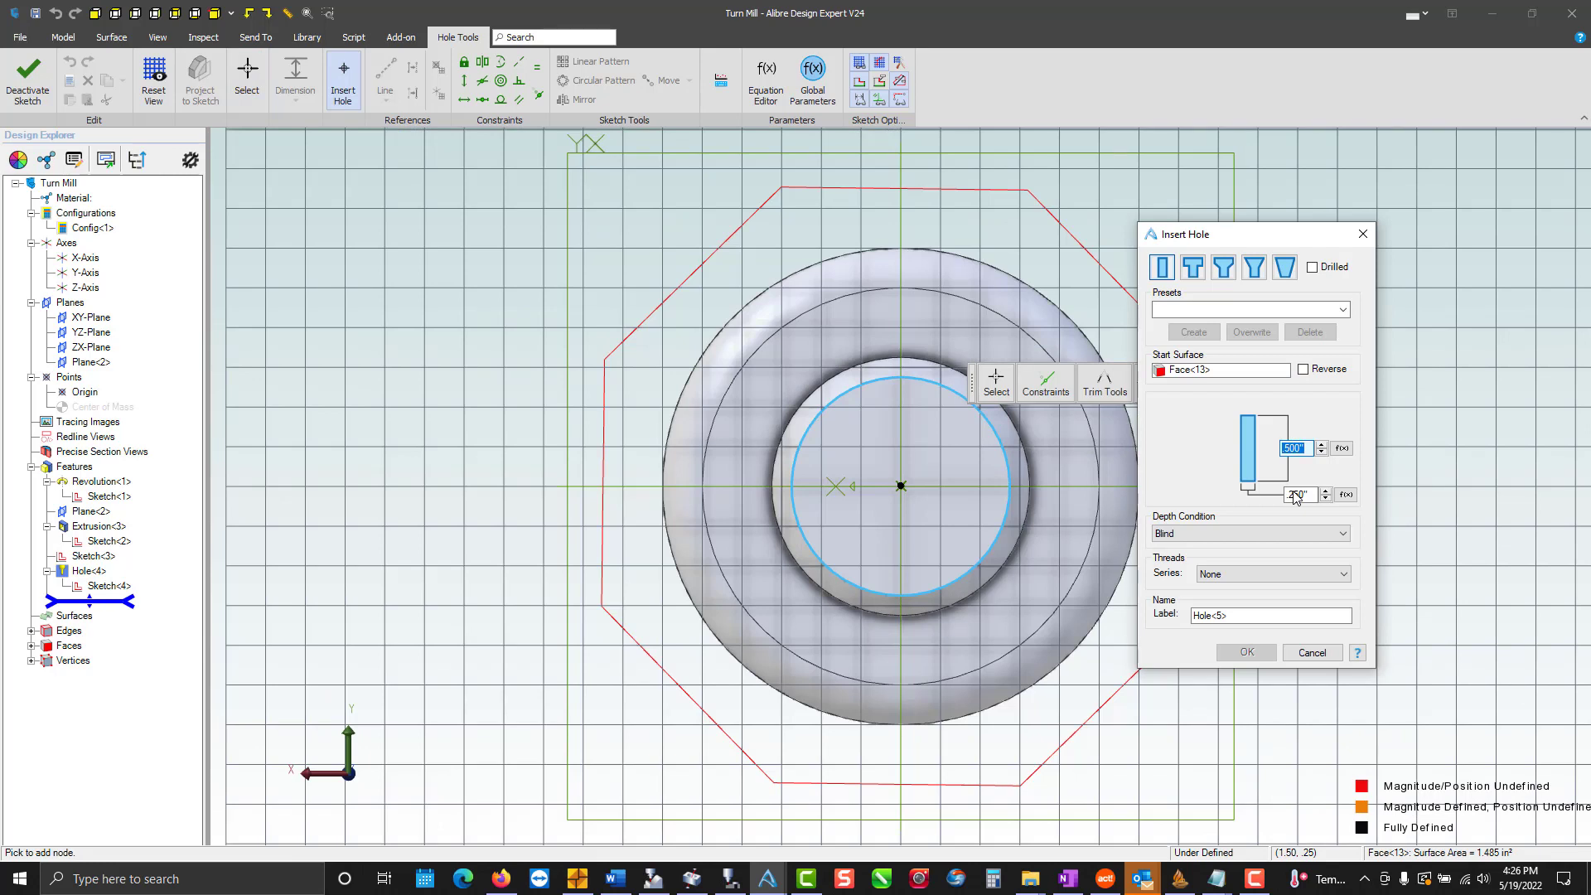
text(1)
double_click(1295, 495)
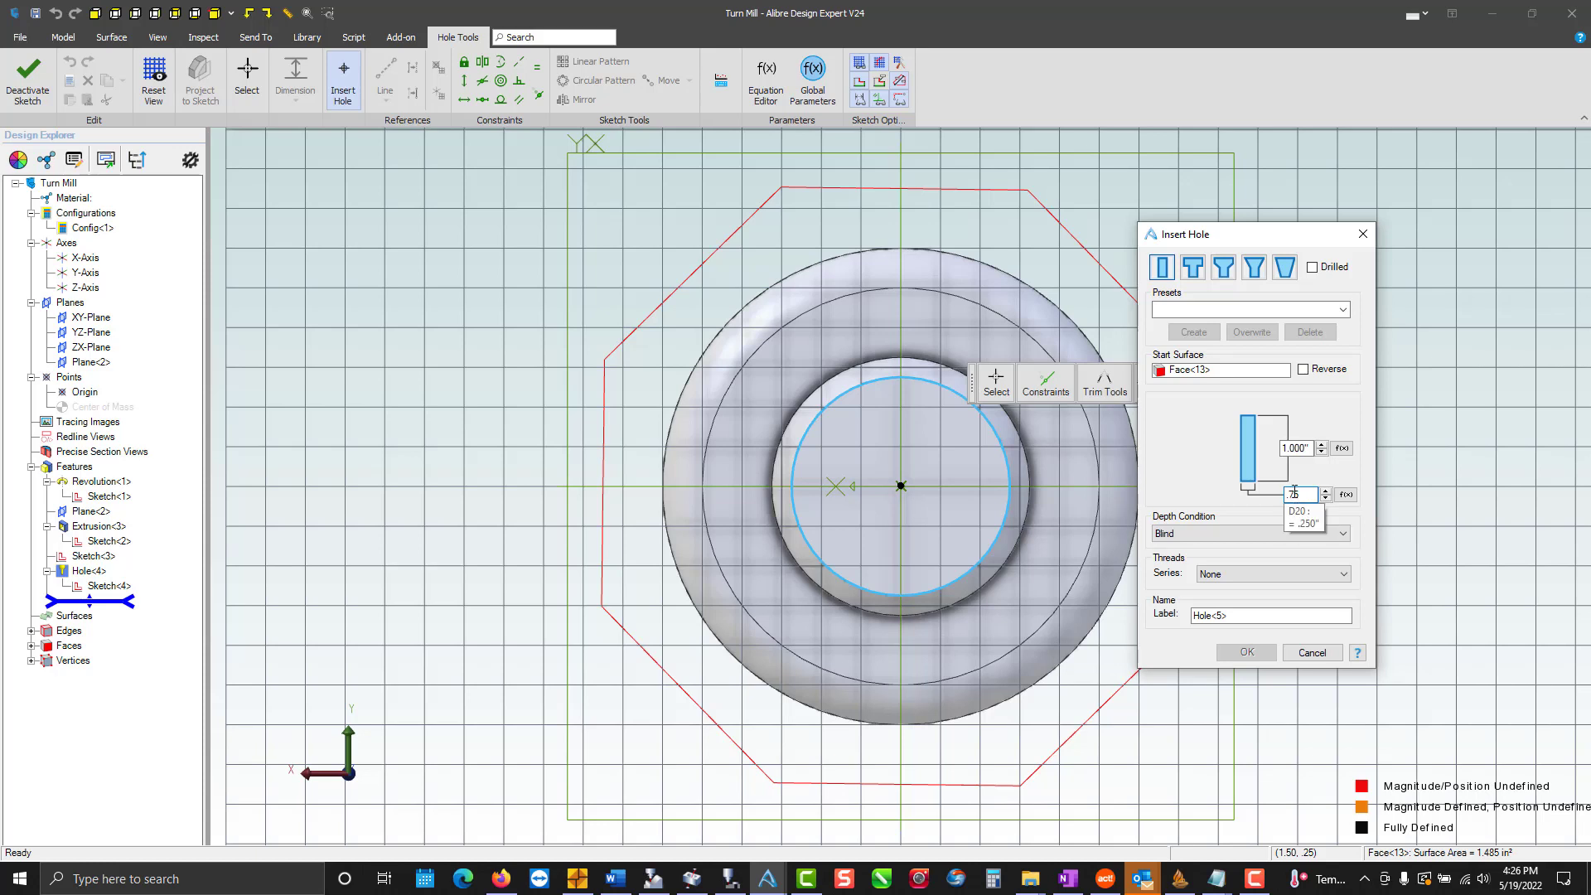
click(1295, 449)
click(901, 486)
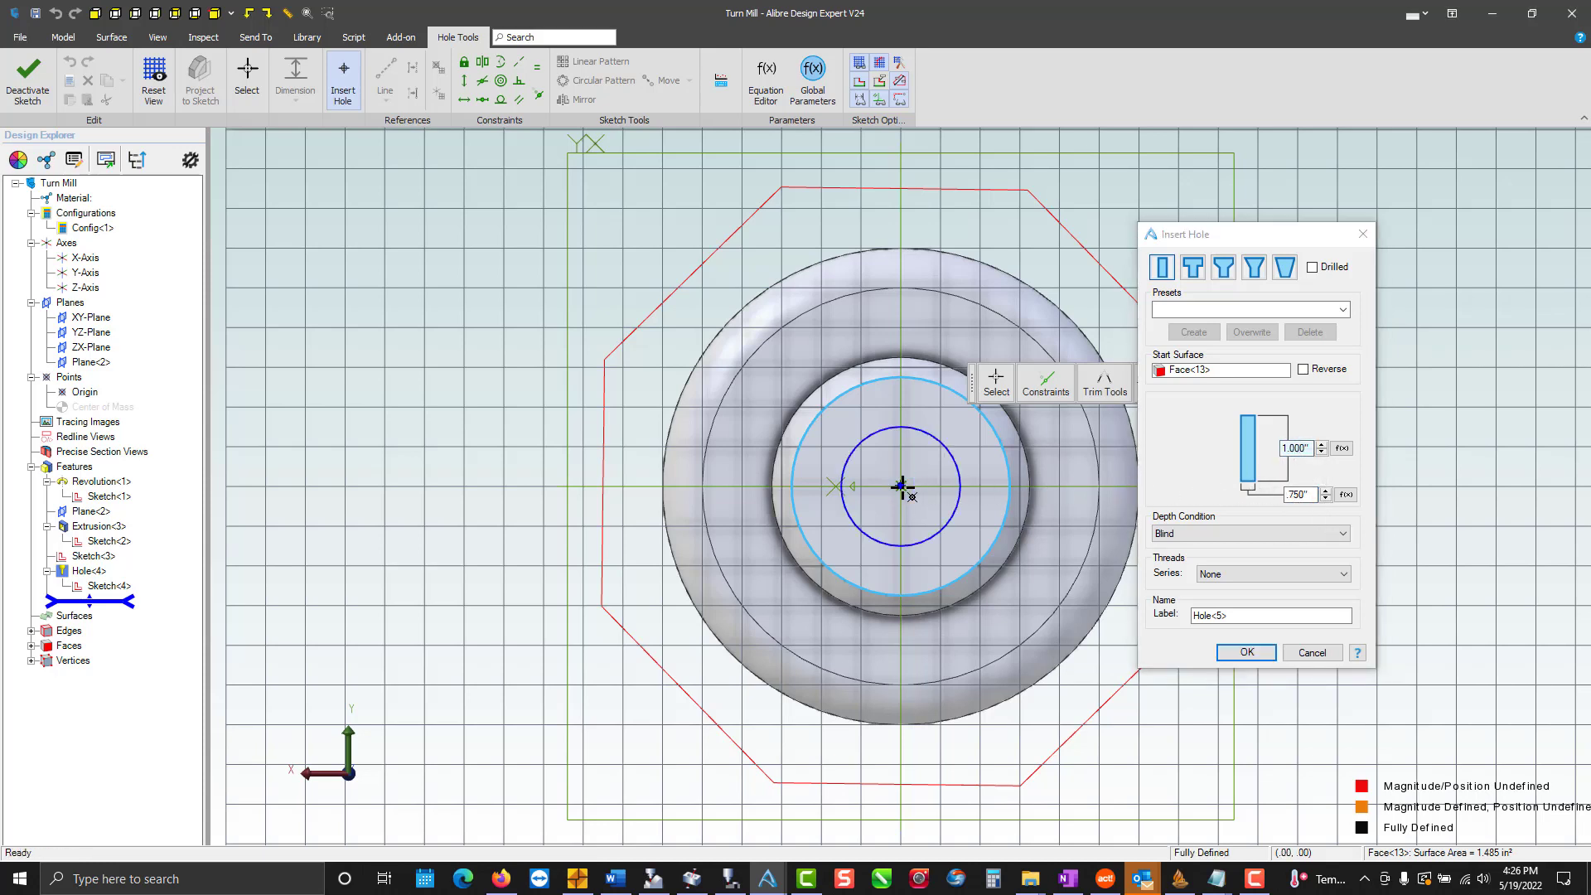
click(1246, 651)
middle_drag(1133, 527, 942, 561)
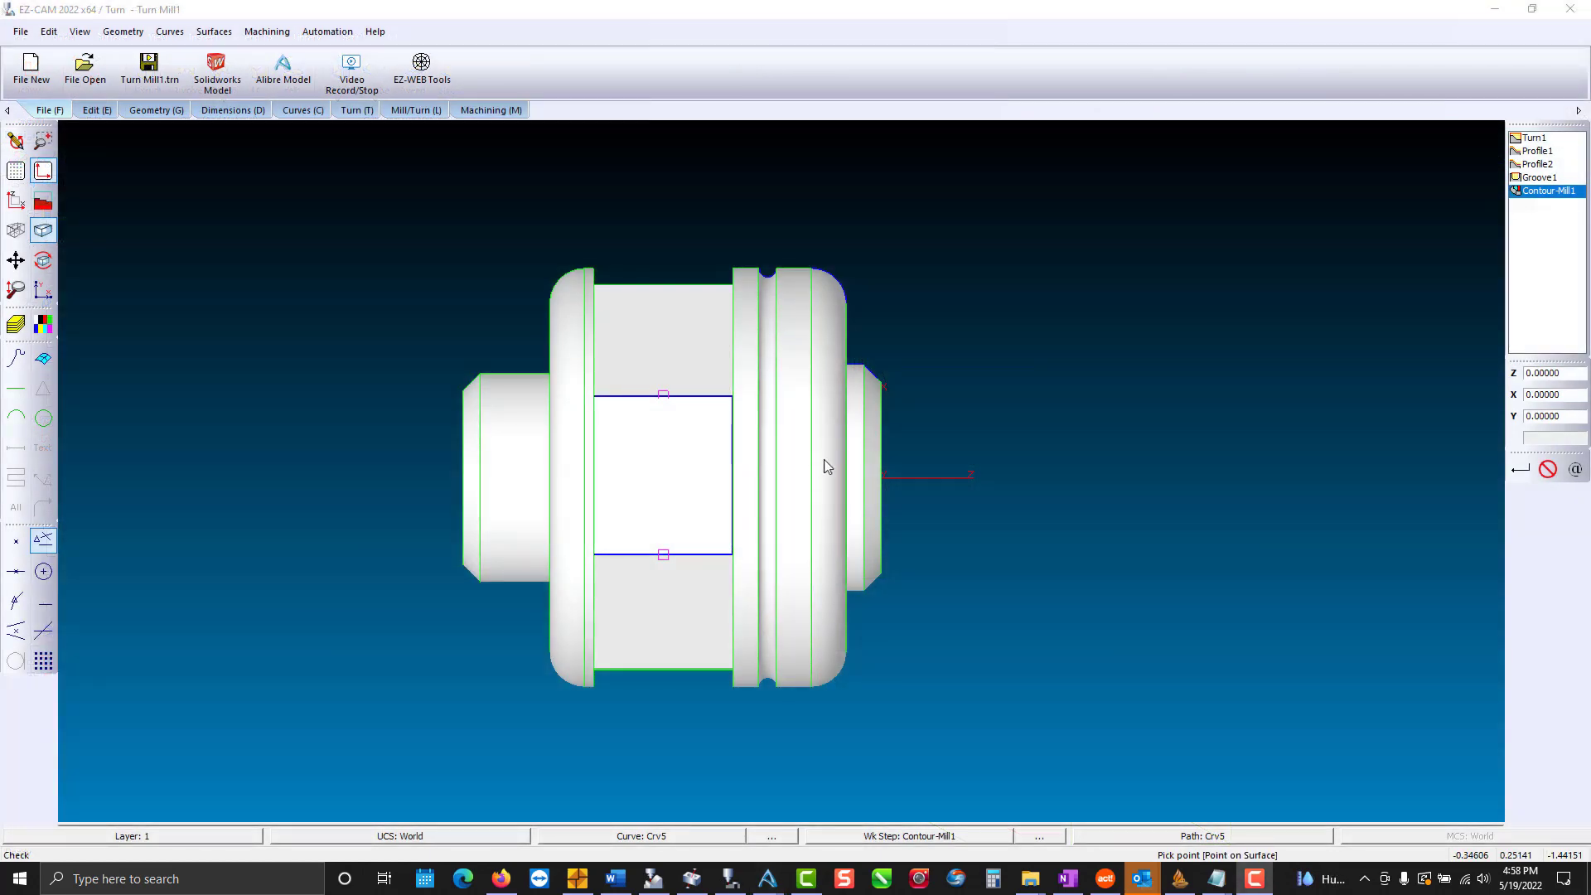
Switch to EZ-CAM, reload the updated Alibre model with the added holes, and inspect both ends of the part.
middle_drag(857, 463, 648, 506)
middle_drag(545, 425, 982, 425)
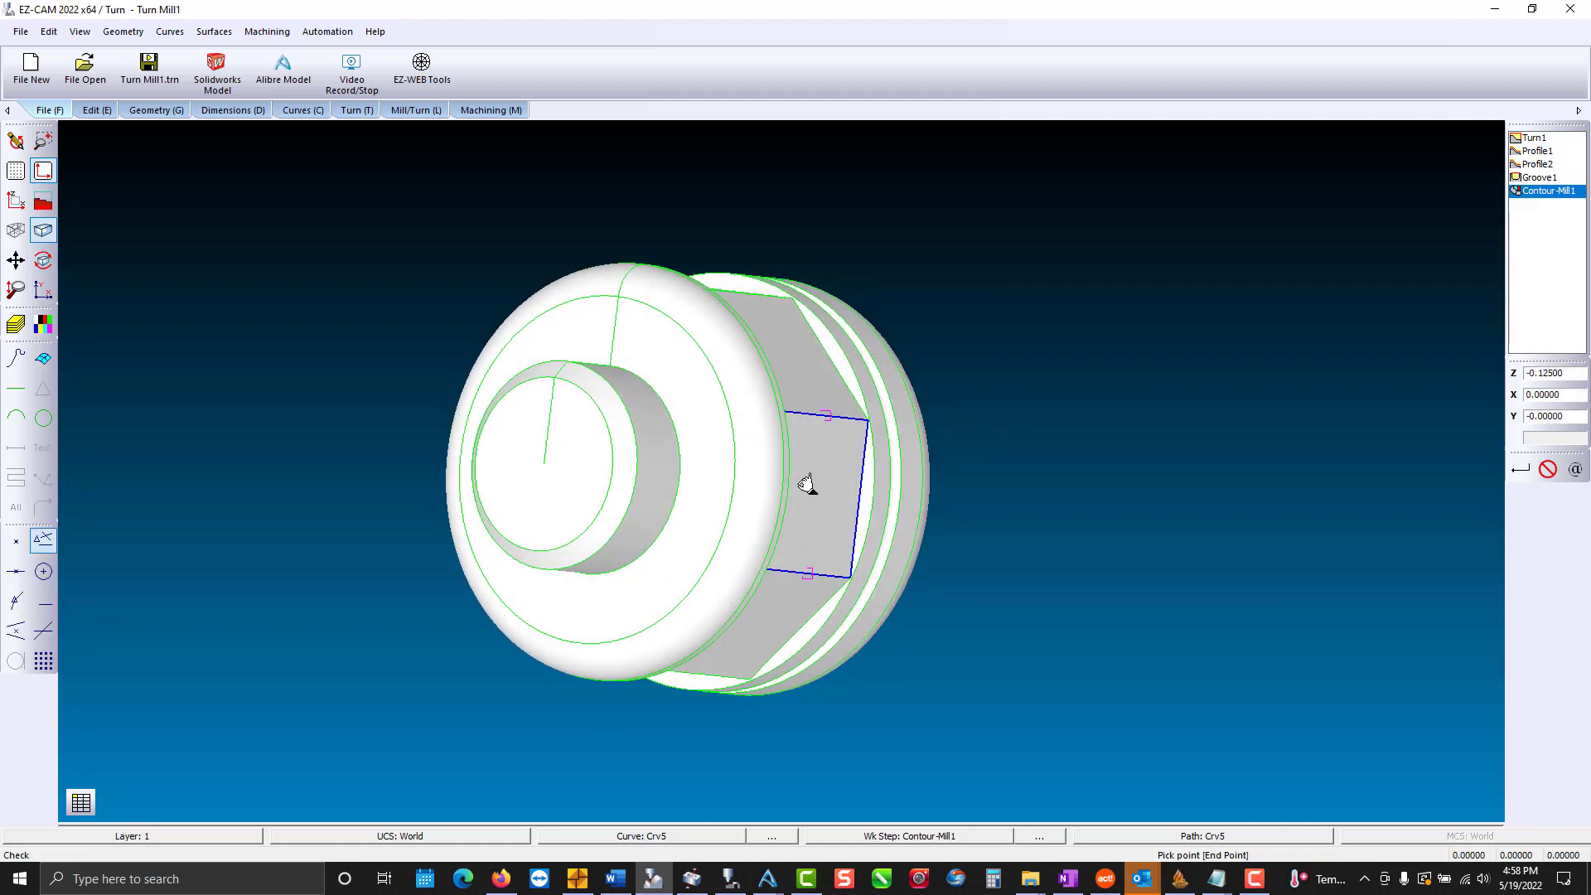
middle_drag(810, 483, 588, 424)
click(299, 76)
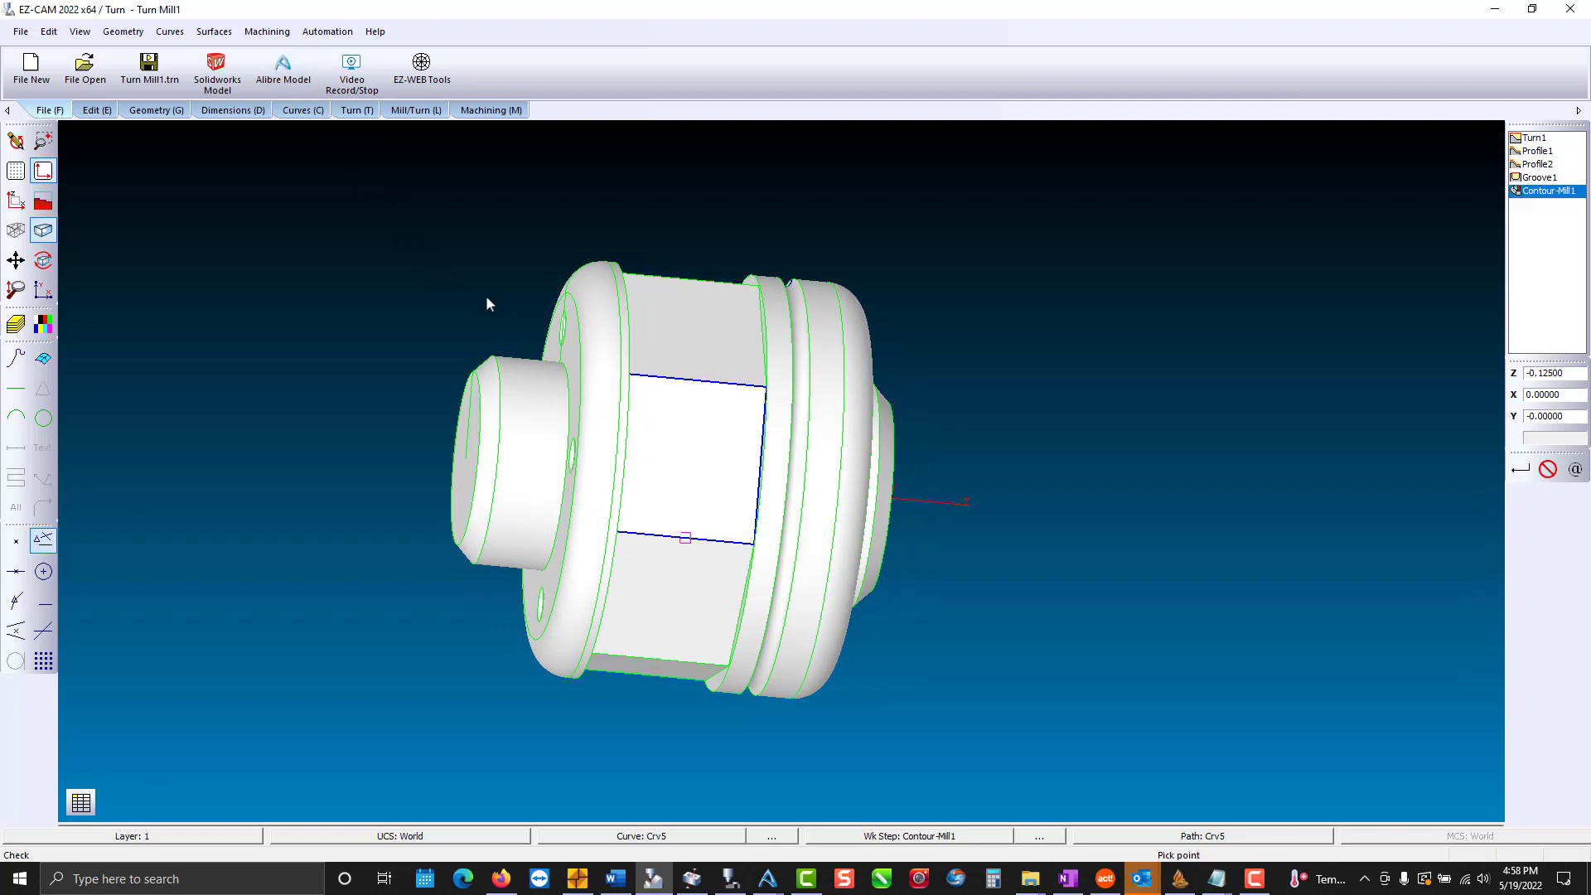
middle_drag(827, 469, 486, 401)
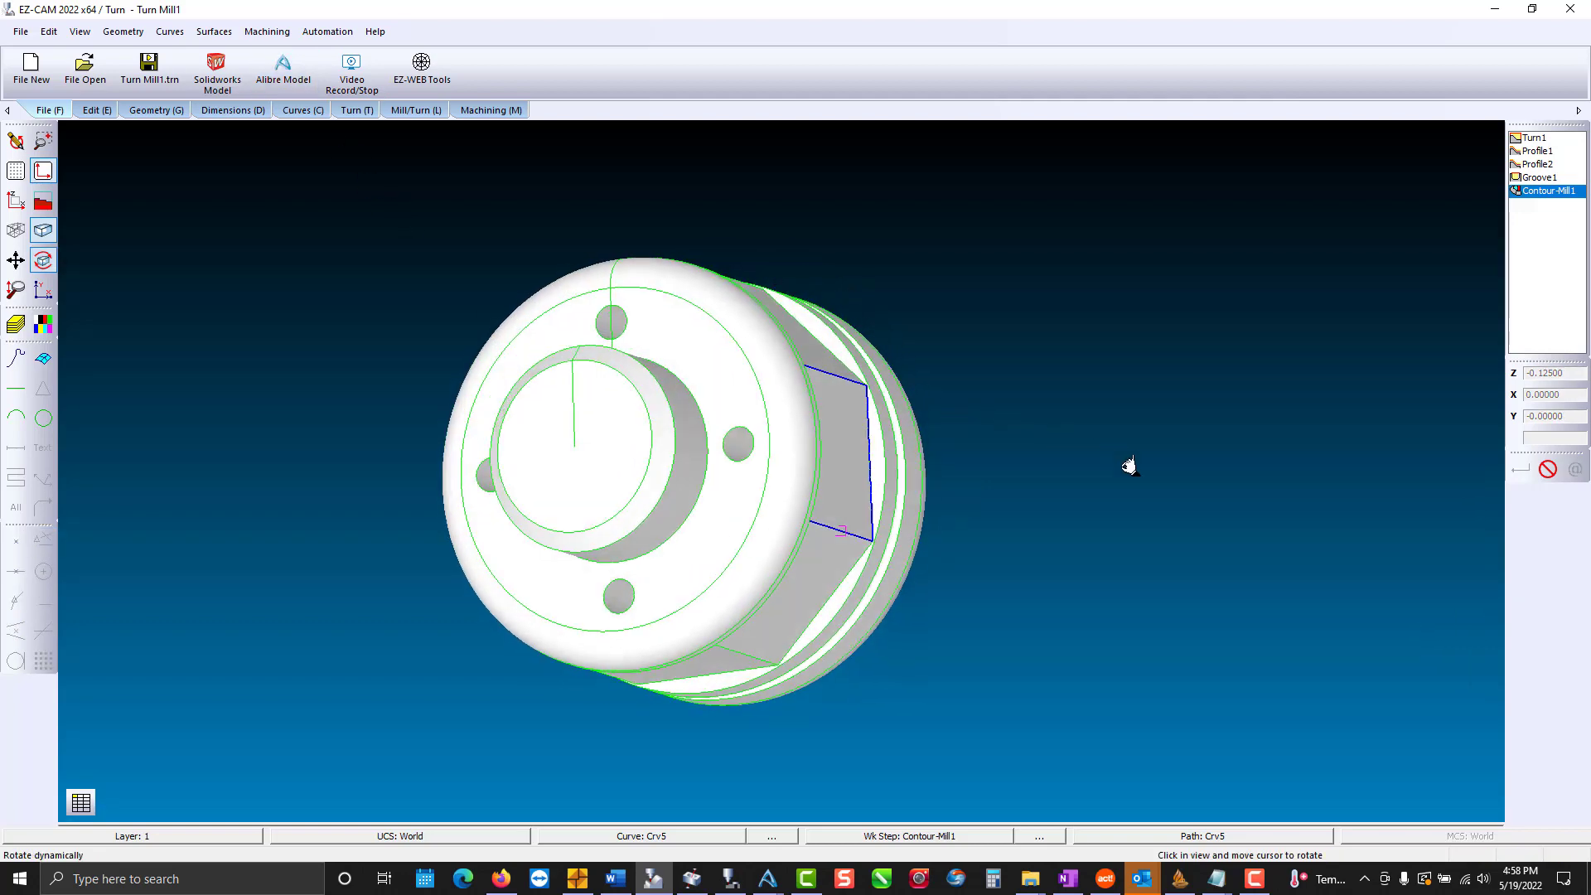
drag(1128, 466, 791, 399)
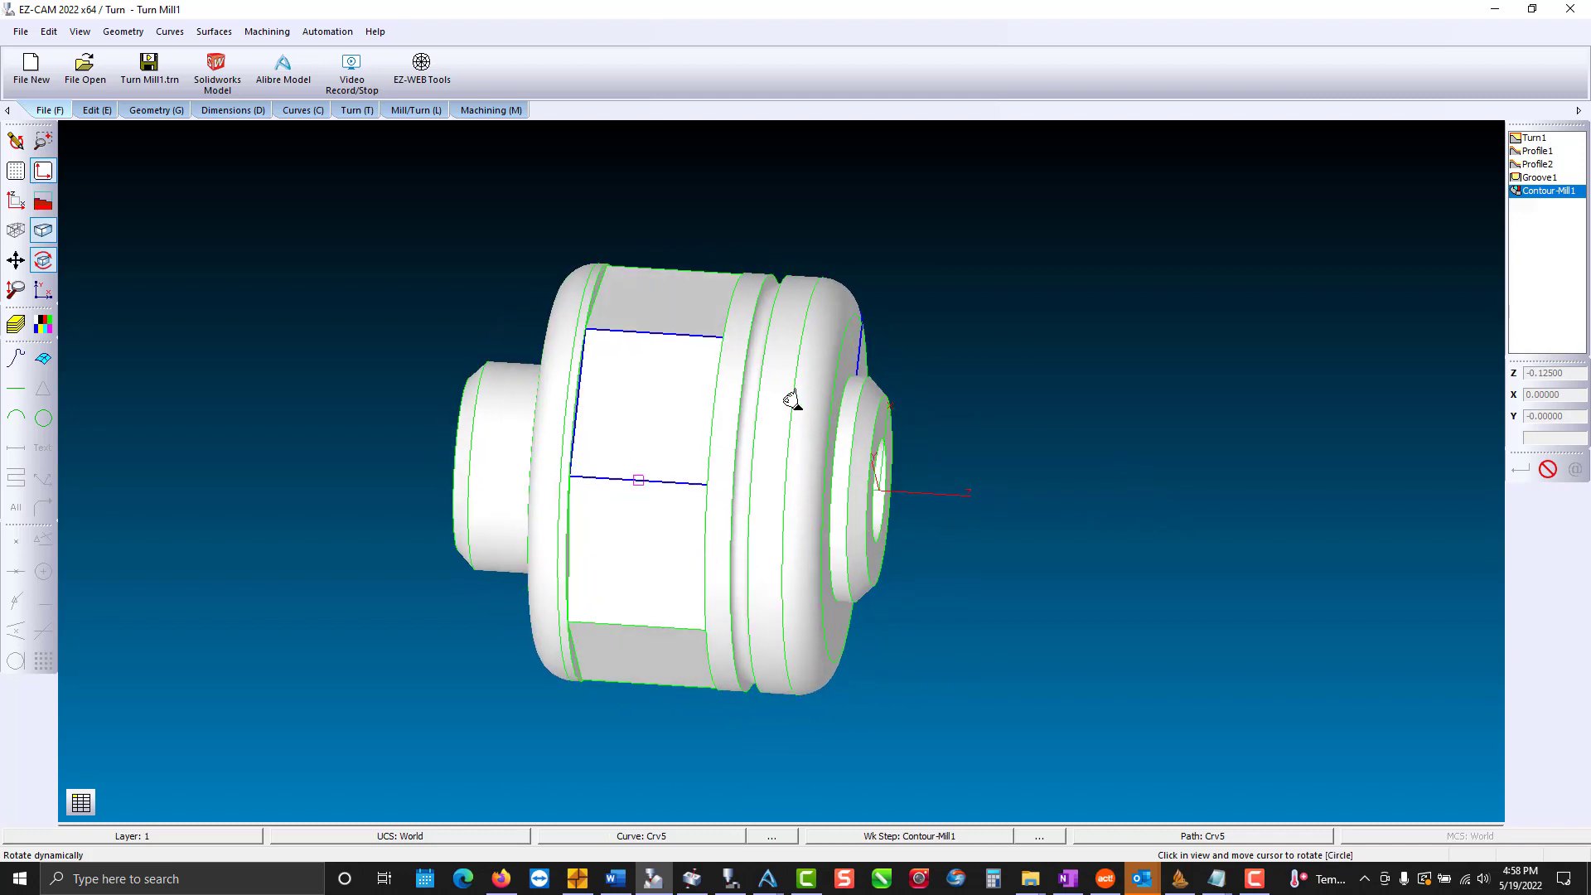
middle_drag(793, 400, 792, 401)
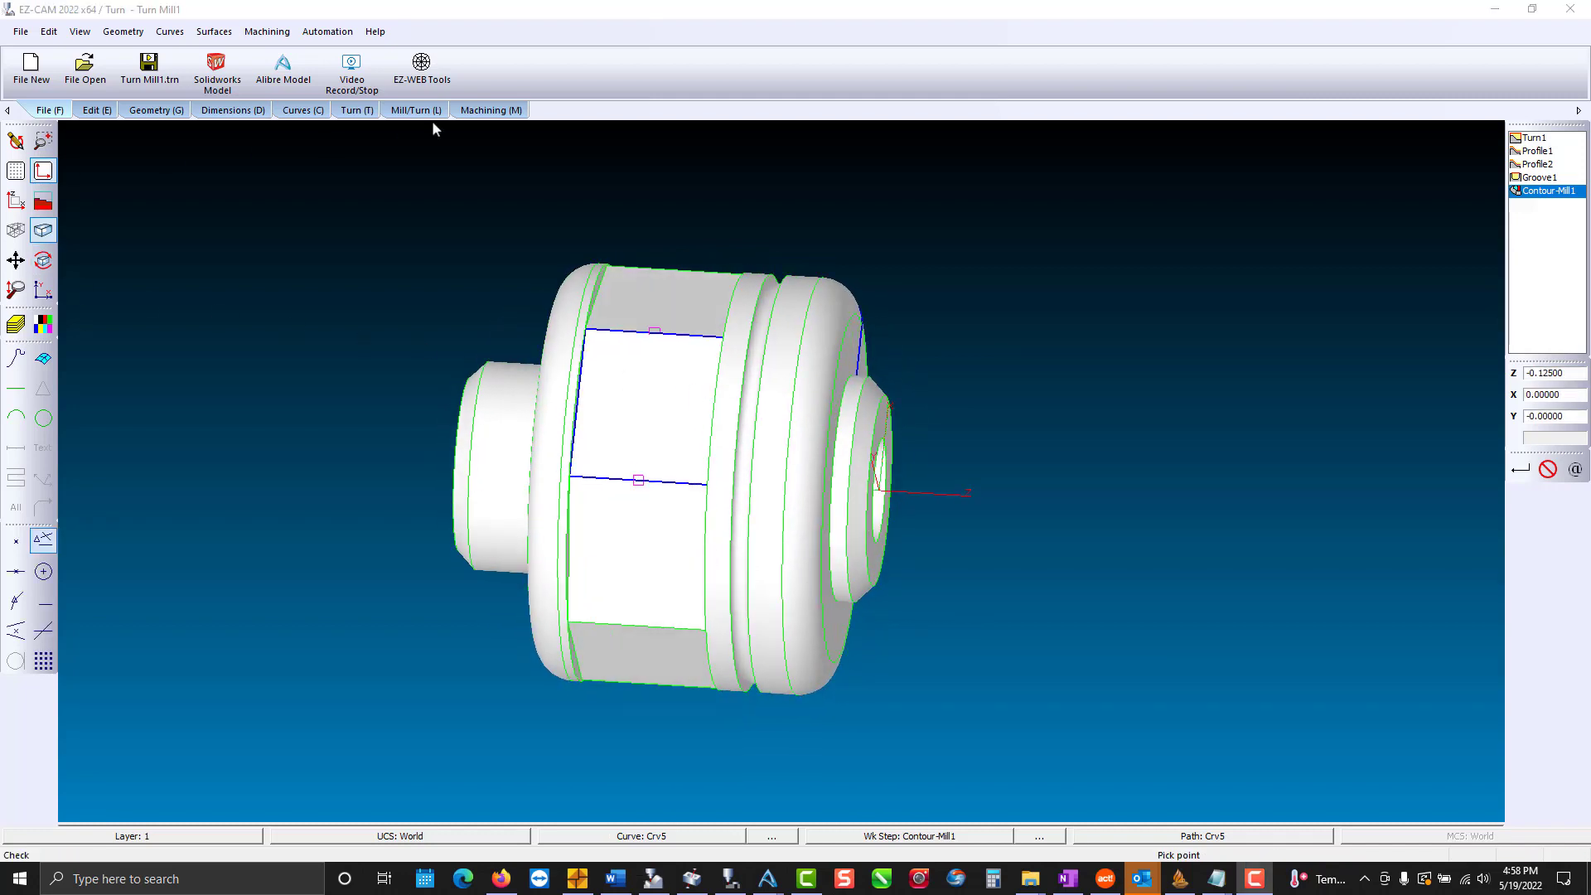
Verify the tool paths of all work steps, run the 3D cutting preview, and view the result in X-Z before clearing it.
click(490, 110)
click(344, 70)
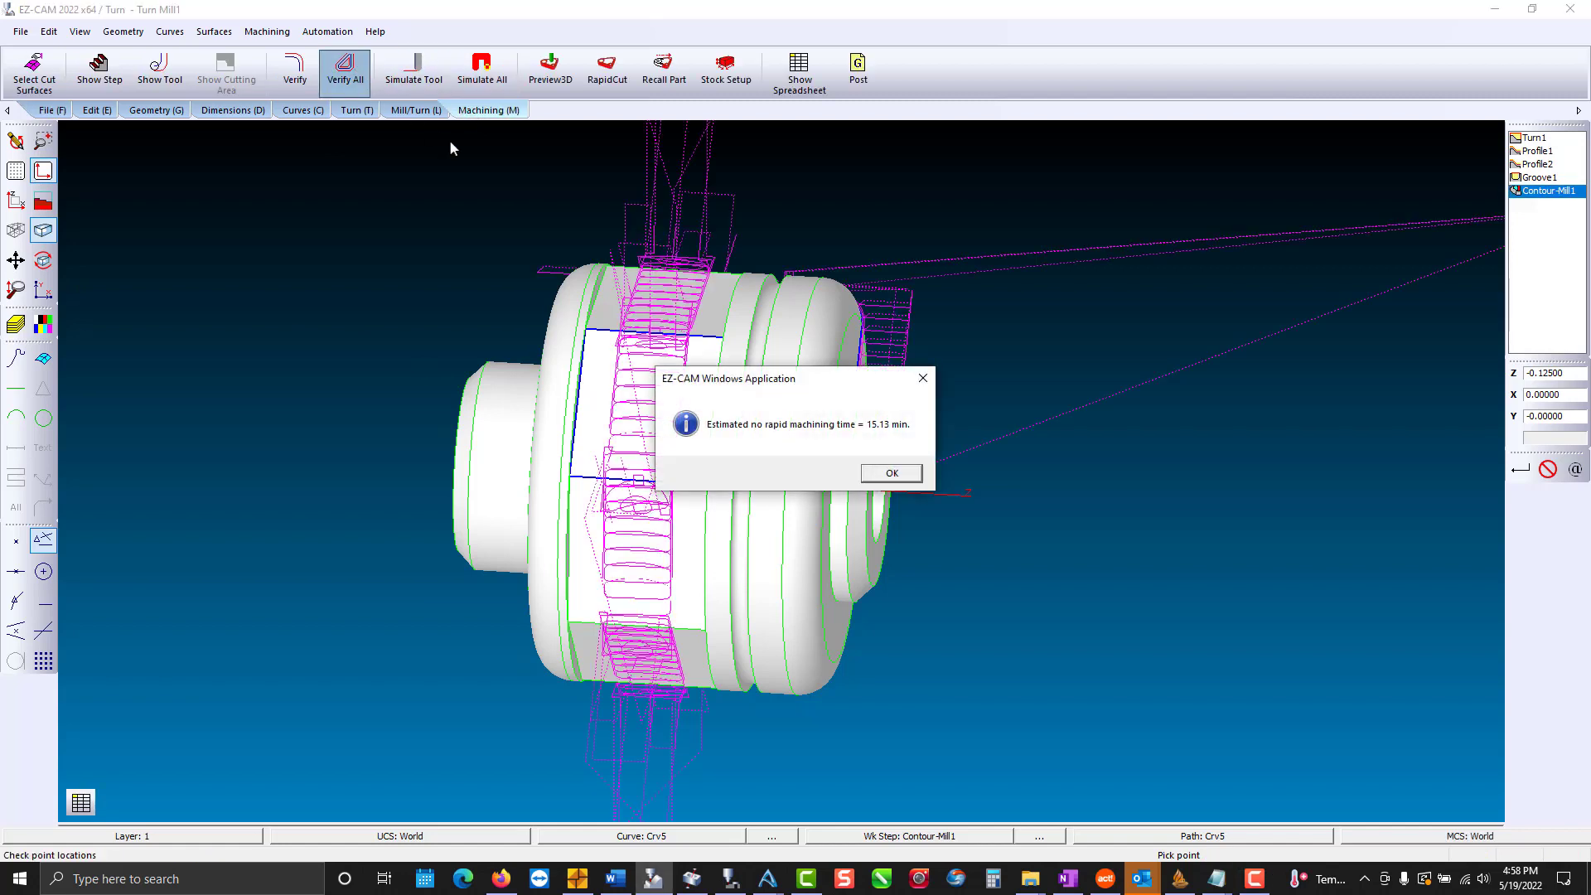
click(891, 472)
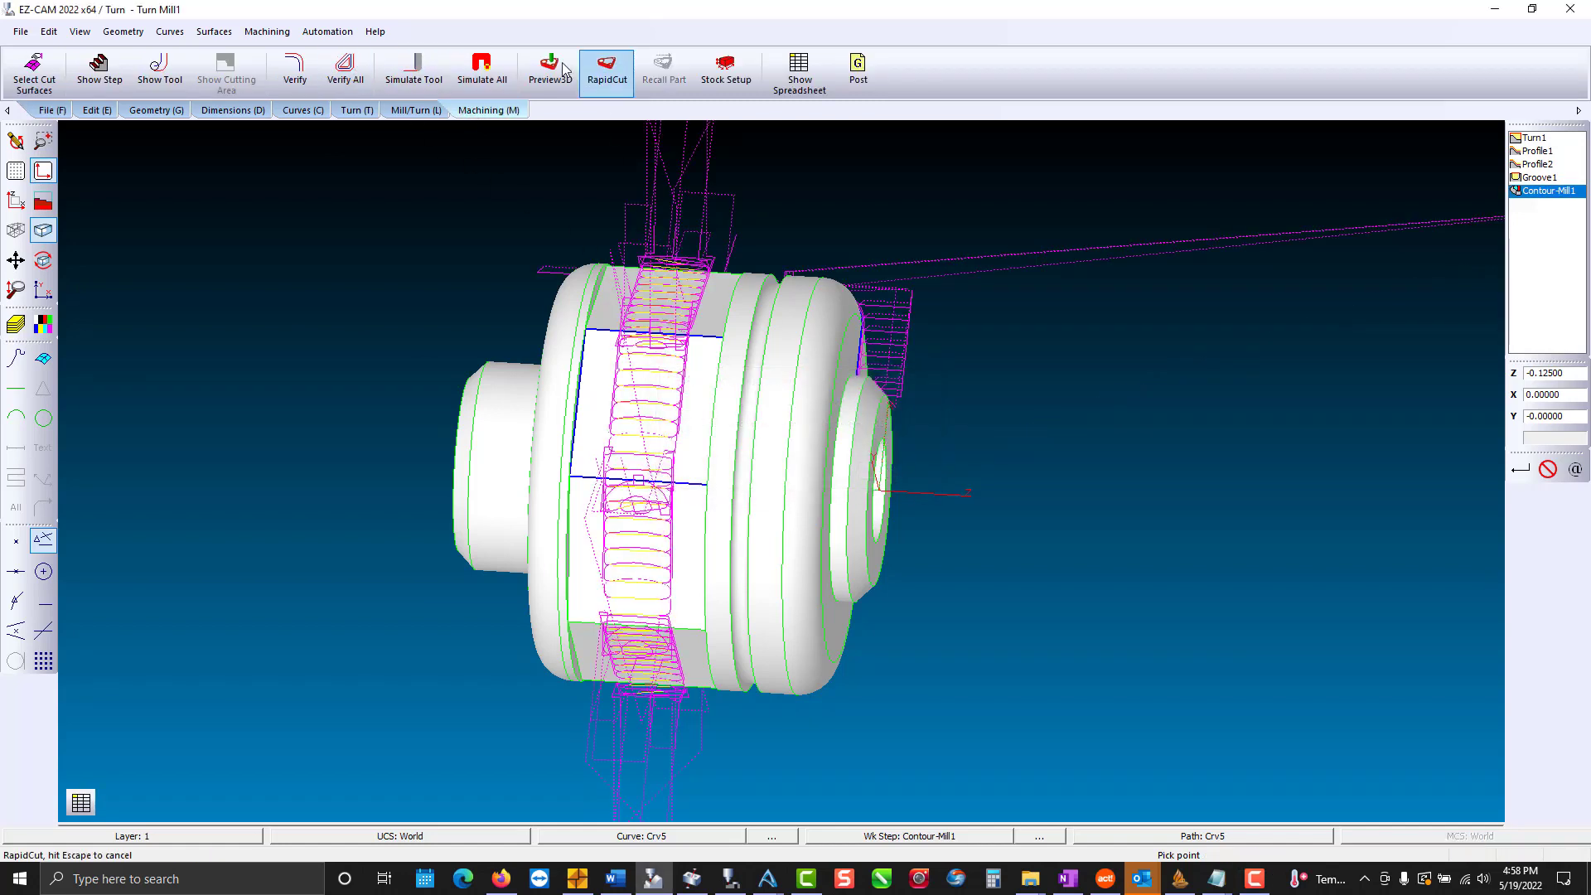
click(561, 69)
middle_drag(719, 289, 835, 452)
click(17, 201)
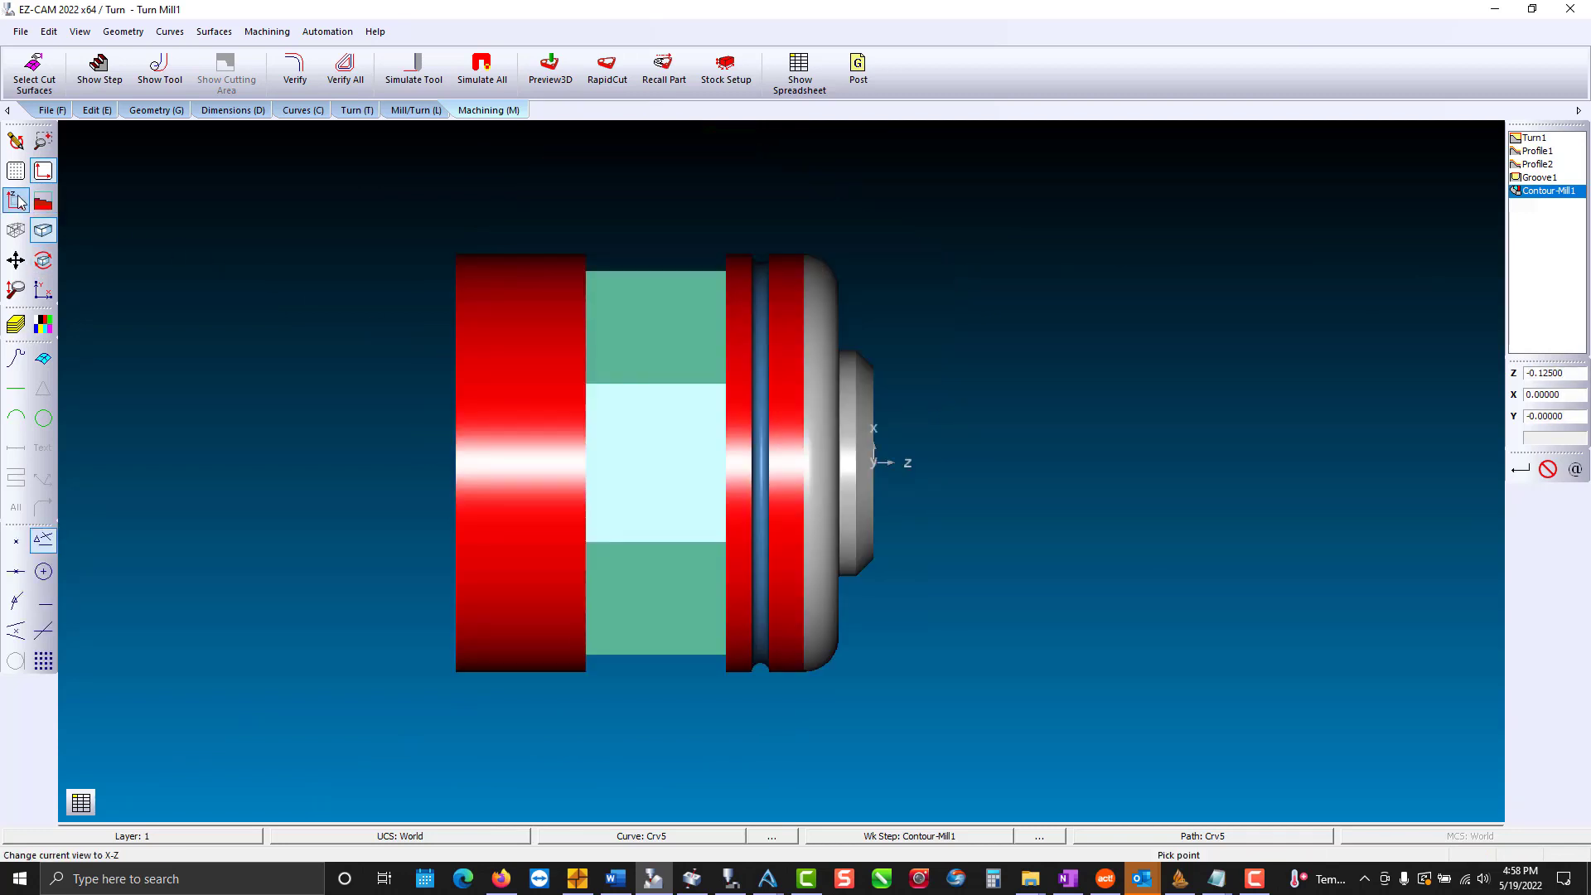
click(14, 149)
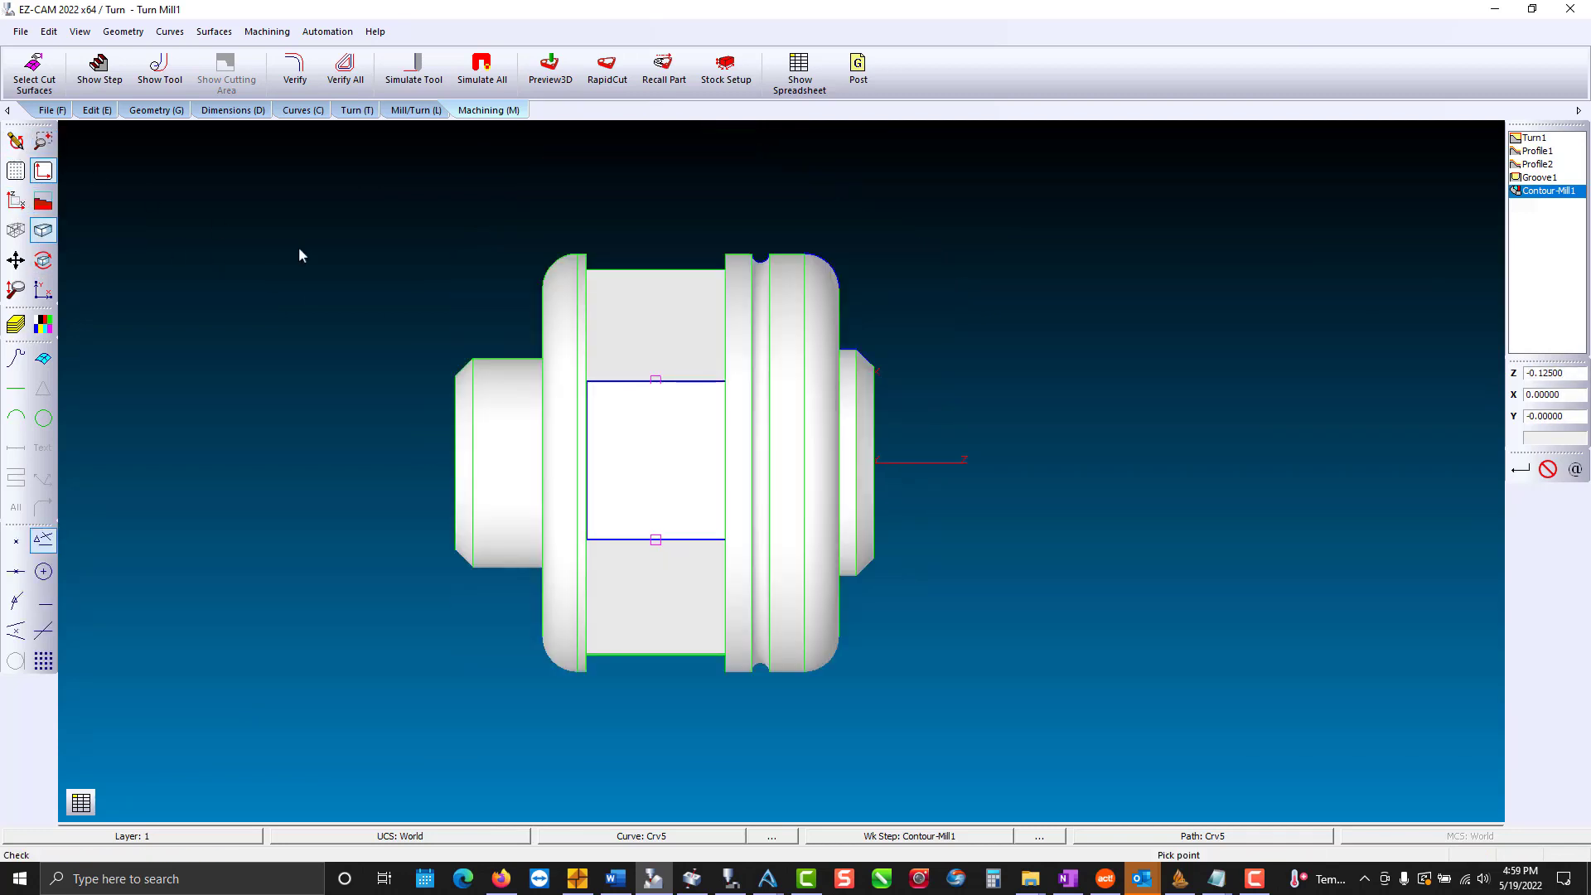
Create a new curve Crv6 by chaining the circular edge of the central hole on the end face.
middle_drag(775, 433, 497, 436)
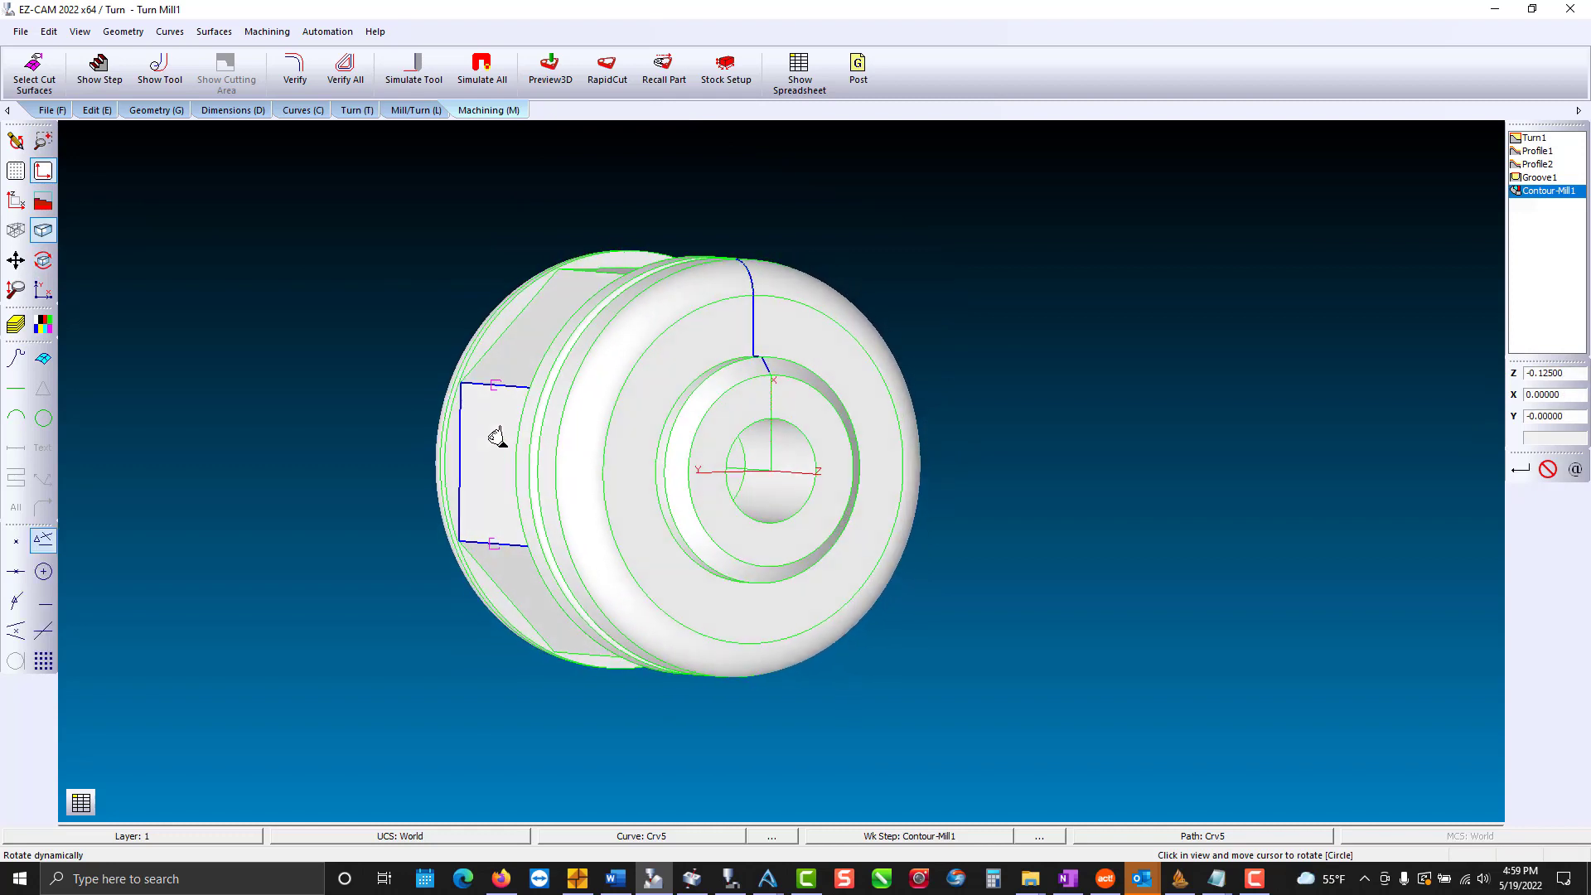
click(296, 111)
click(36, 73)
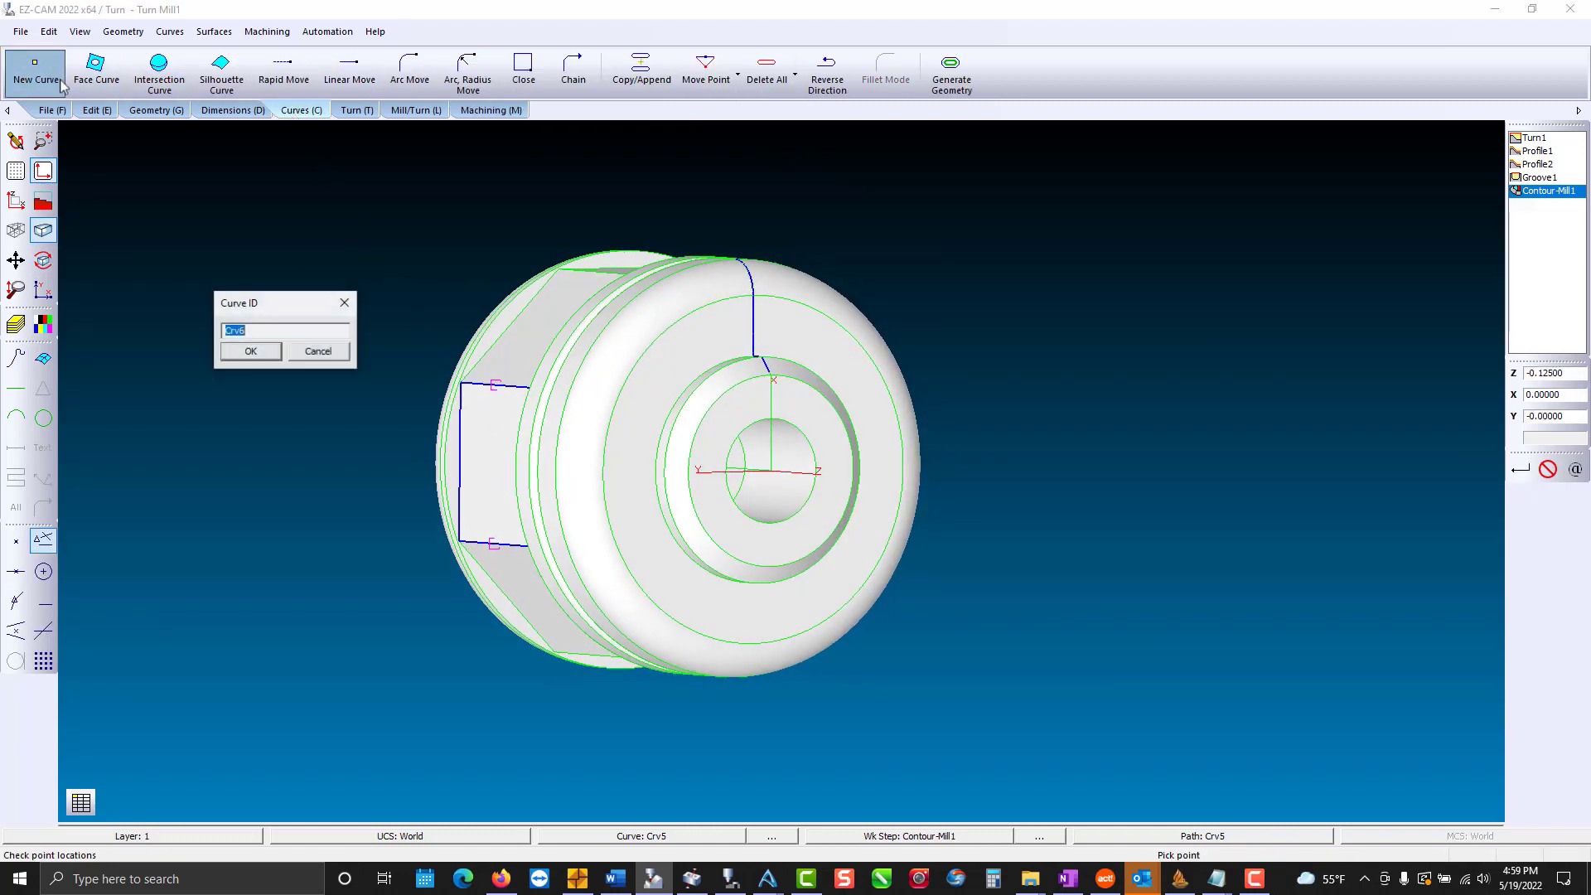
click(252, 351)
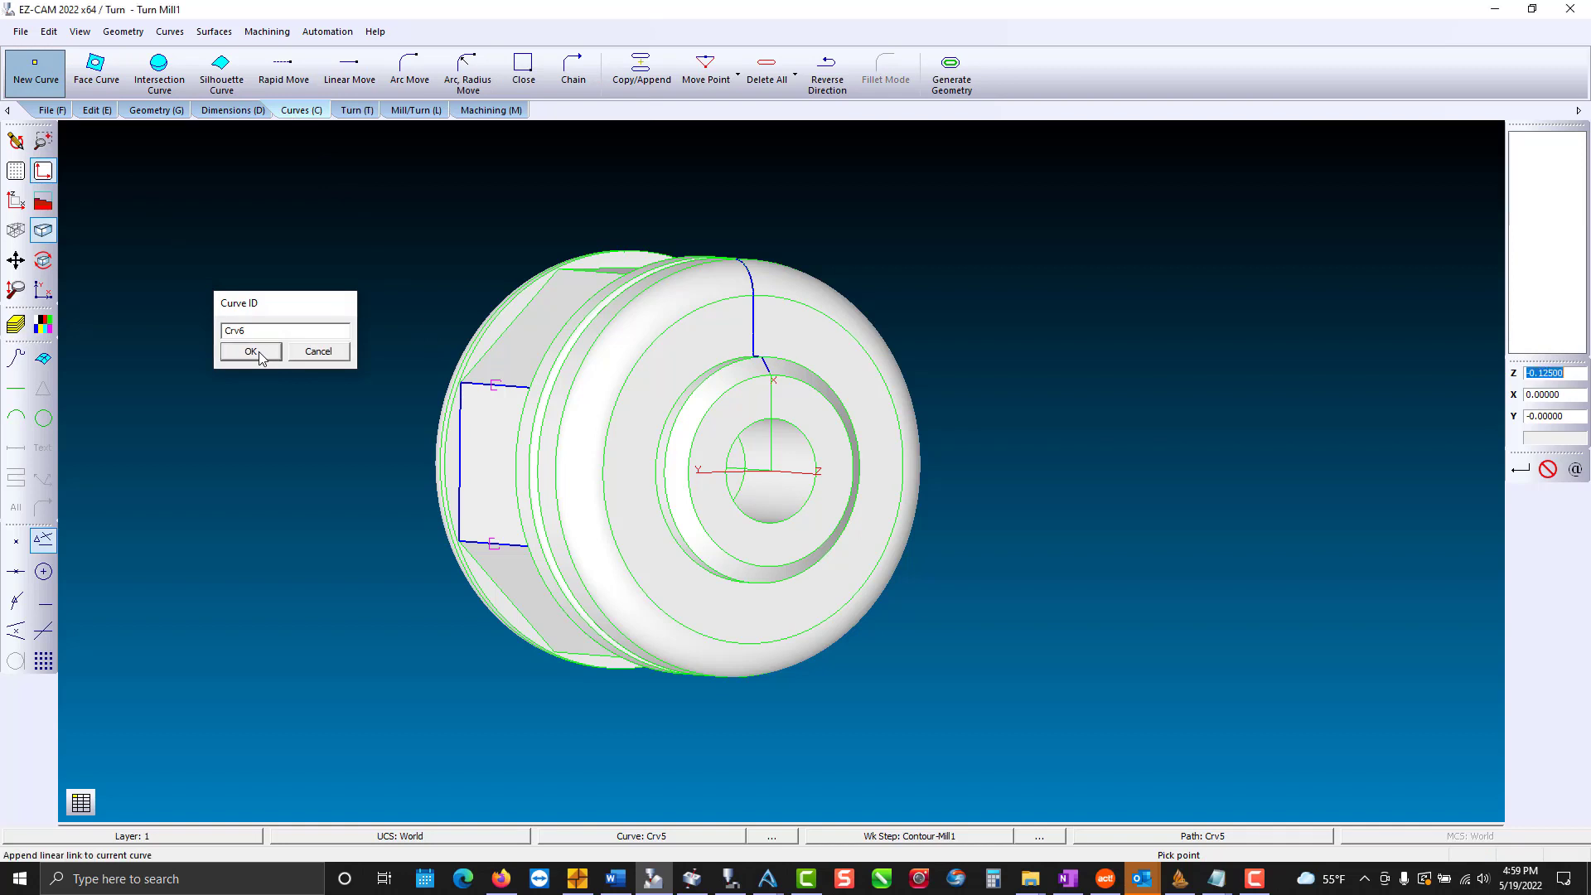
click(572, 73)
click(749, 436)
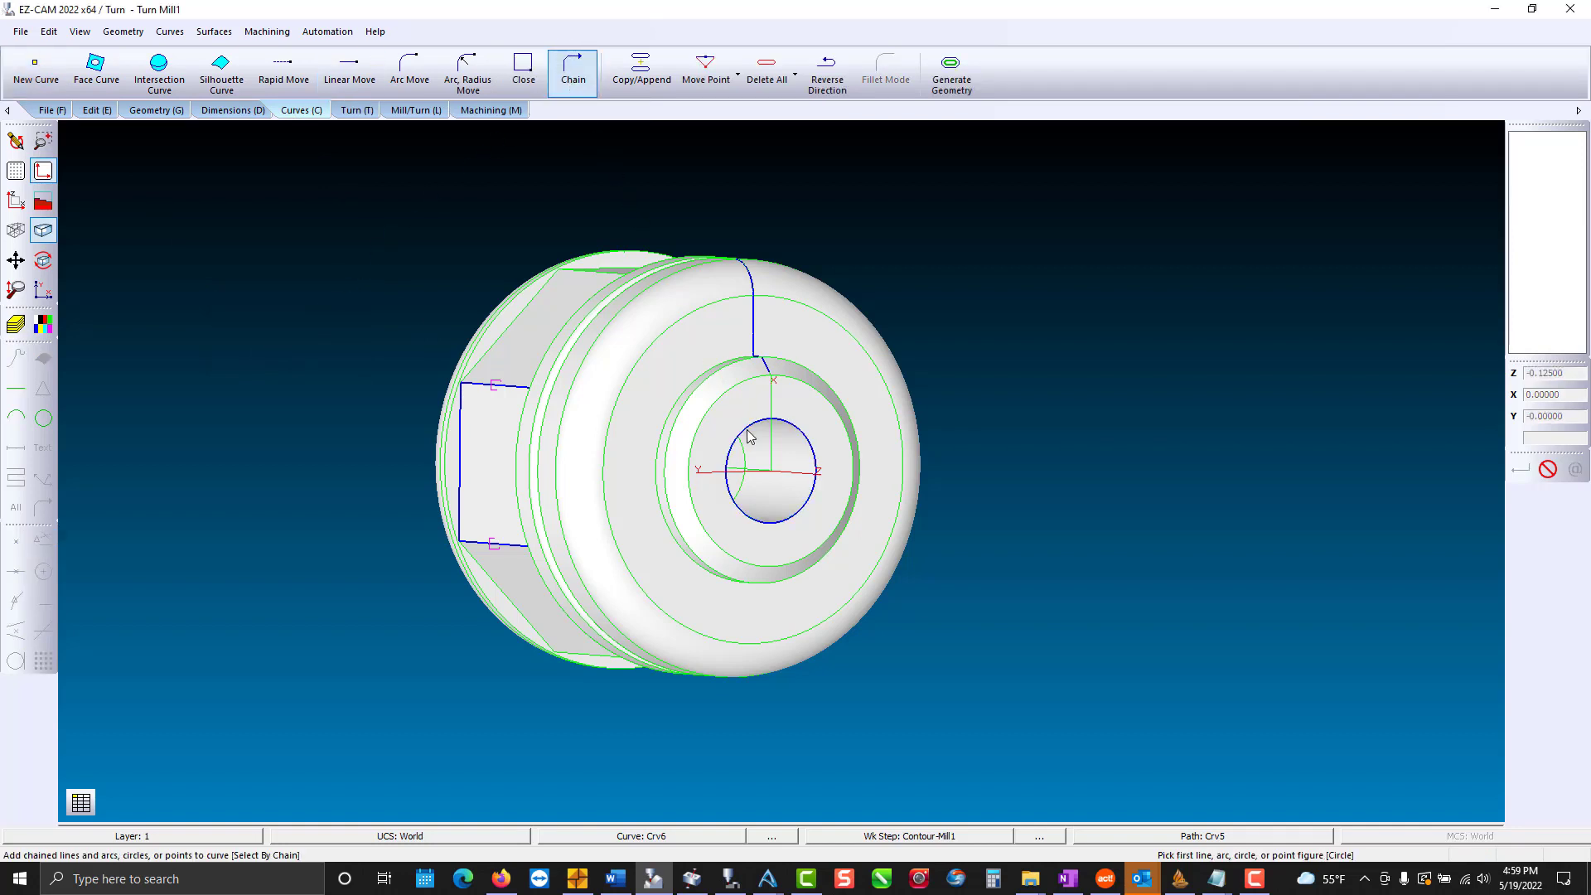
Add a turning drill work step Drill1 using tool Drill-D 0.6299, with tool number 4 and its offset number.
click(350, 110)
click(404, 66)
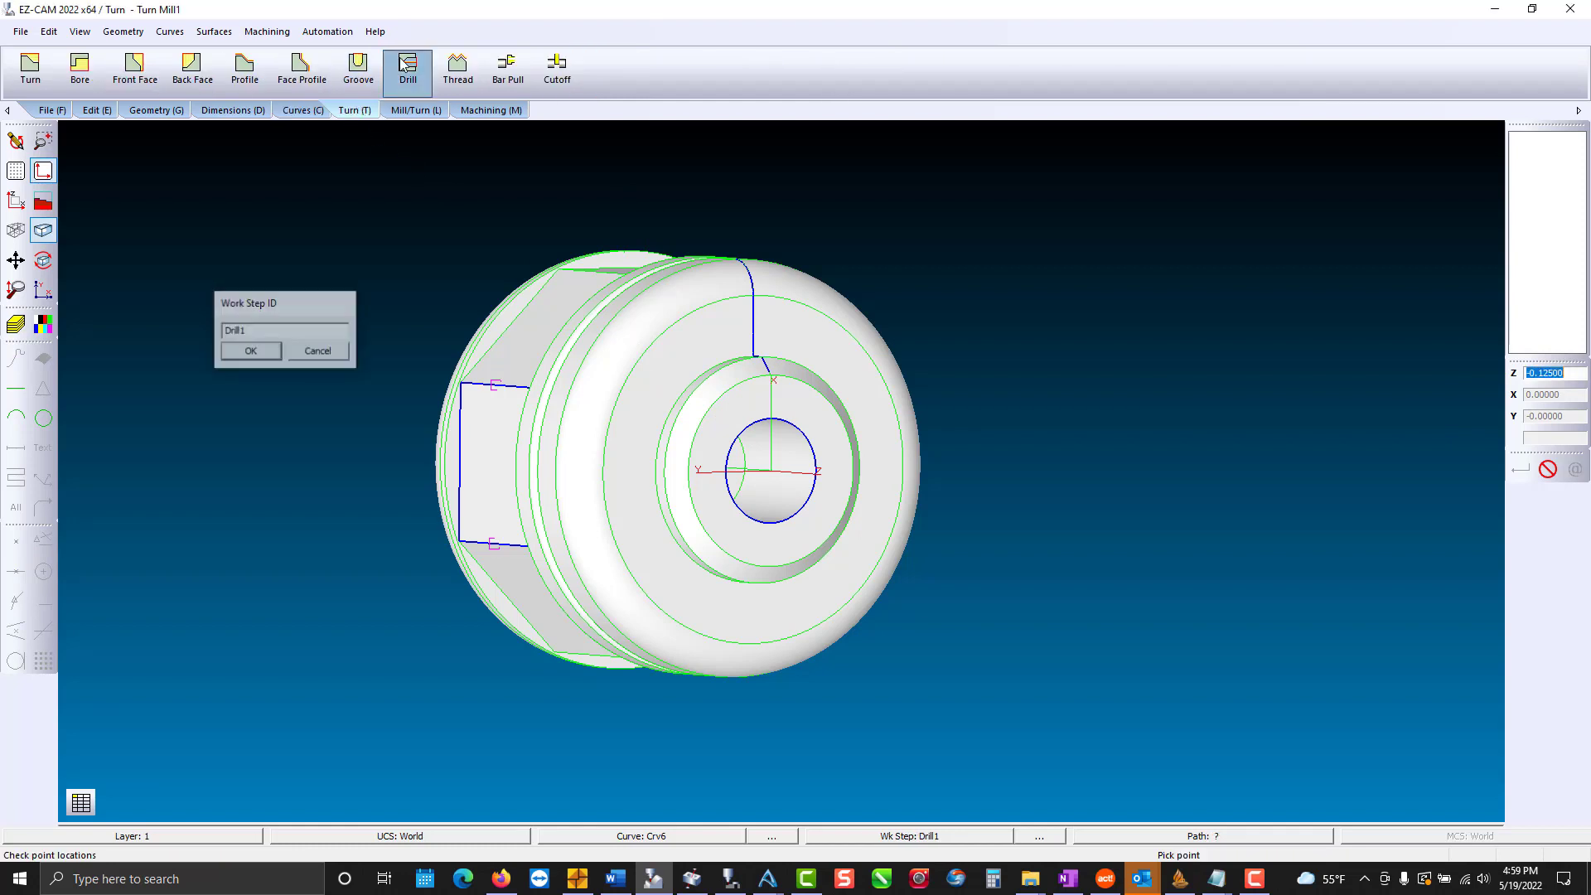
key(Return)
click(709, 365)
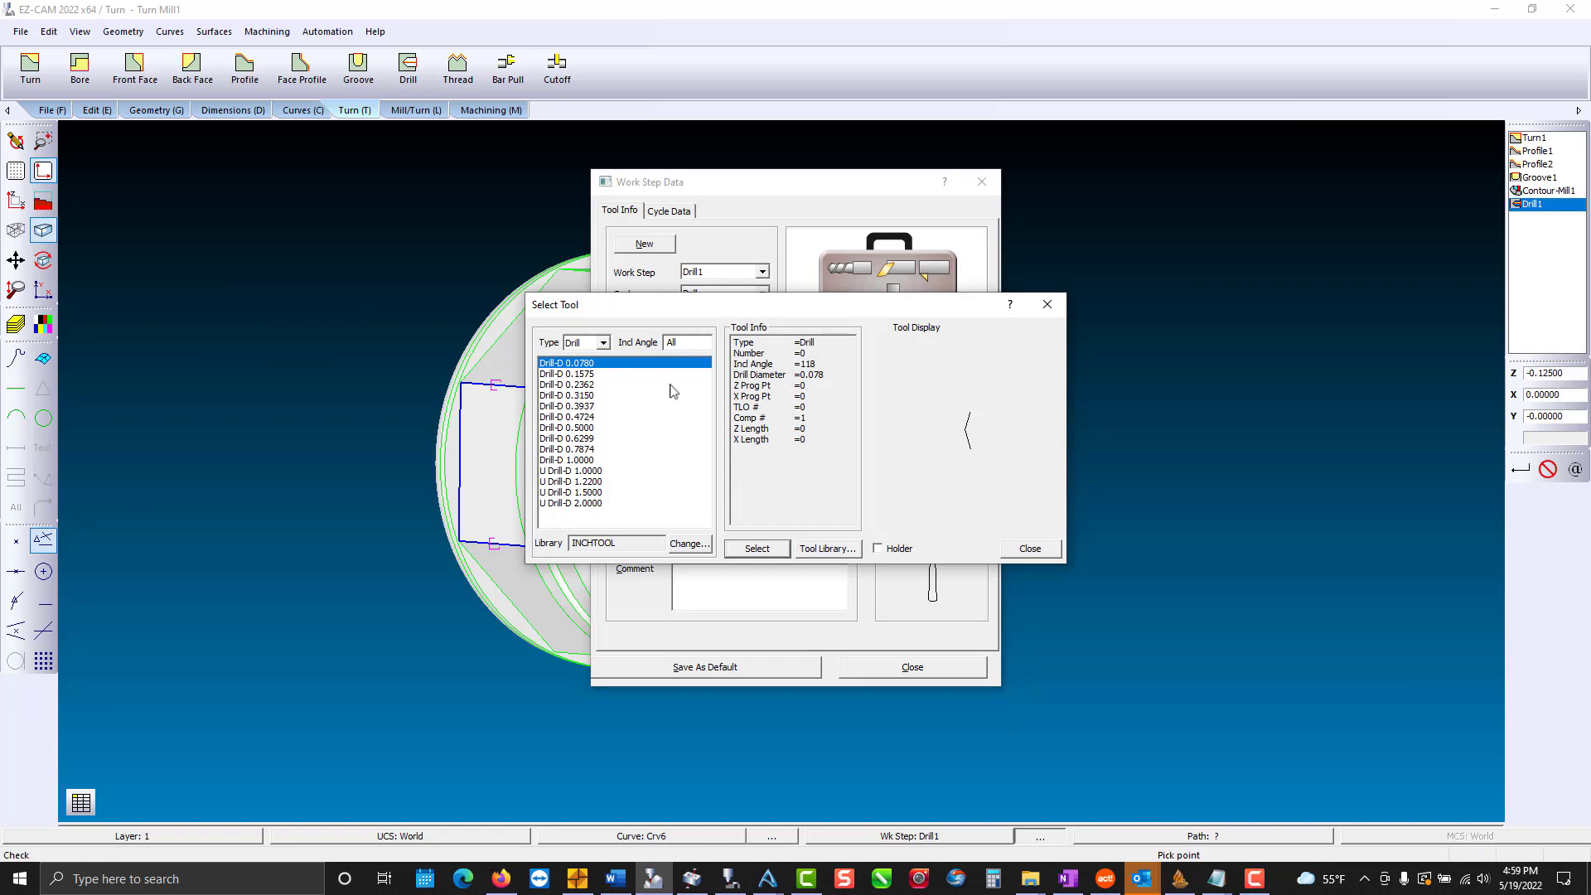
double_click(593, 440)
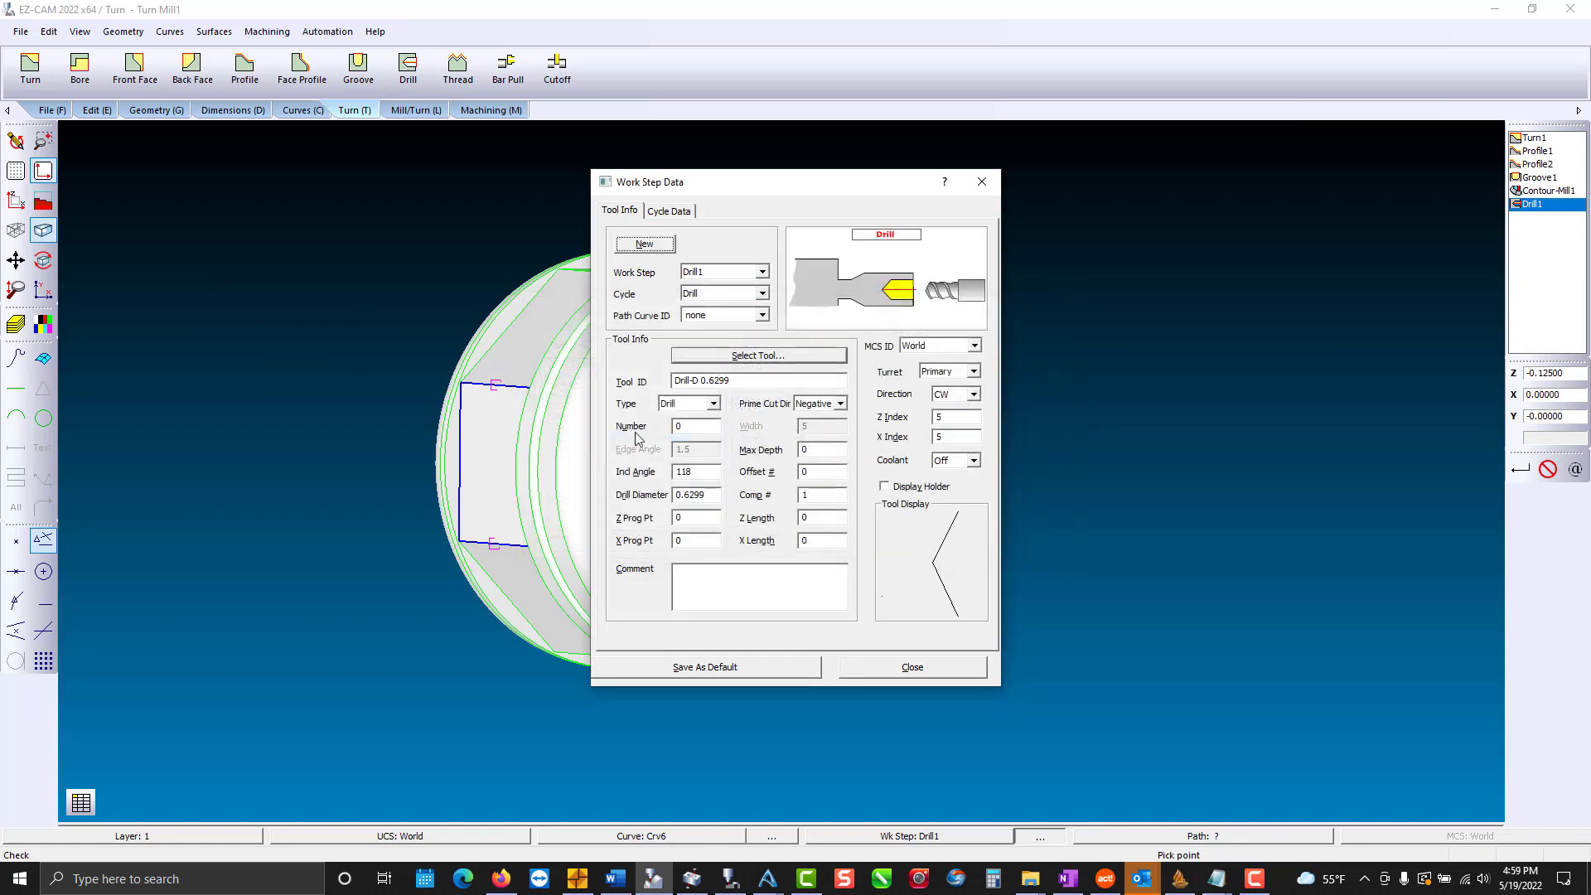
double_click(695, 425)
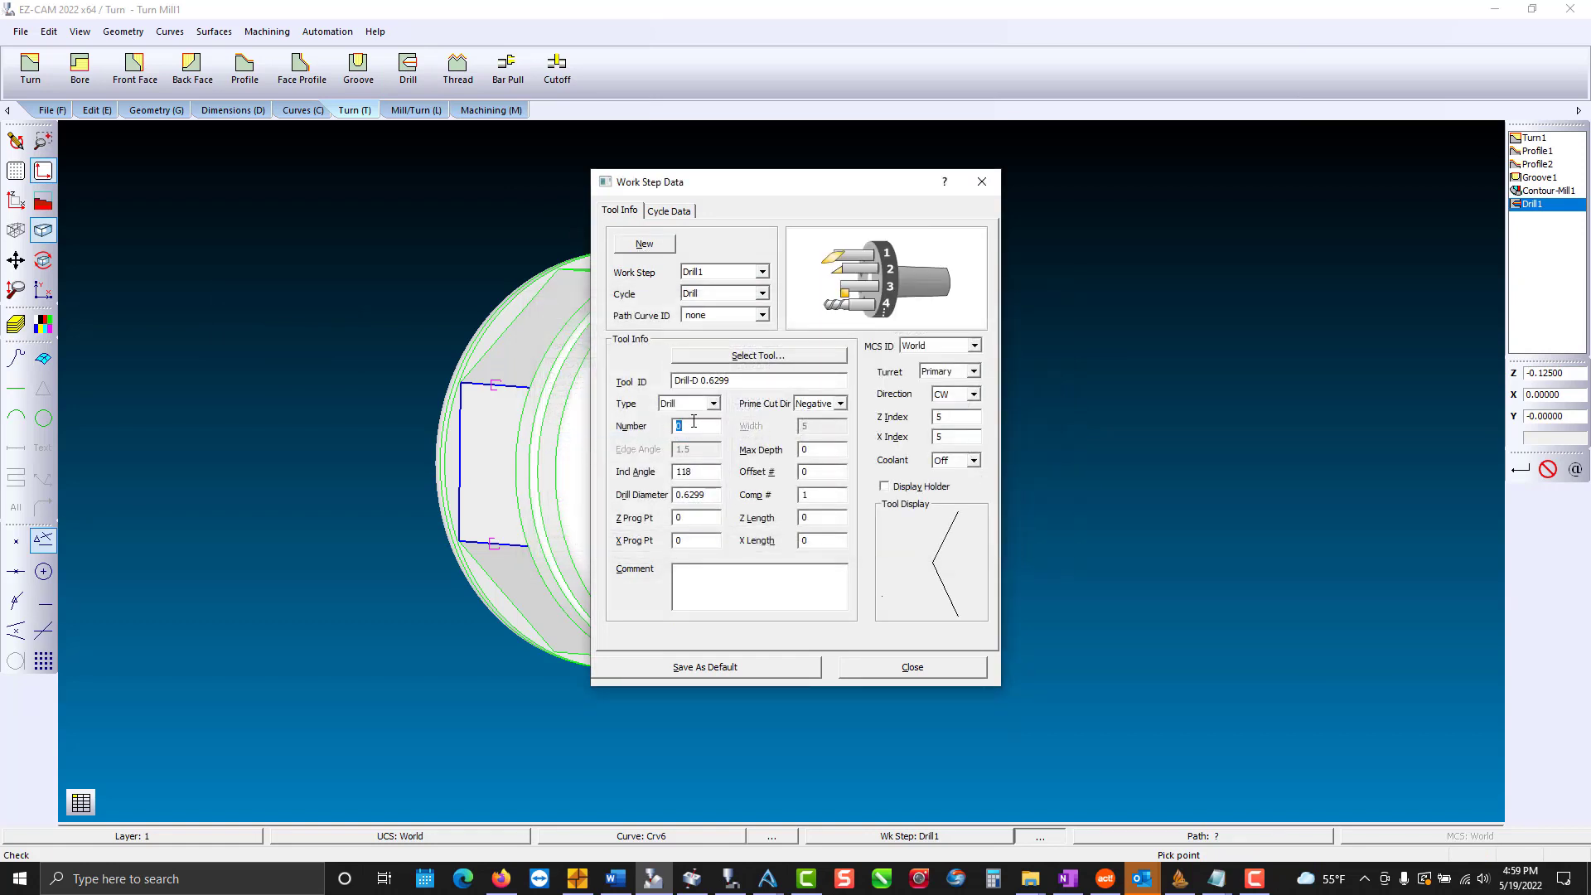
double_click(818, 471)
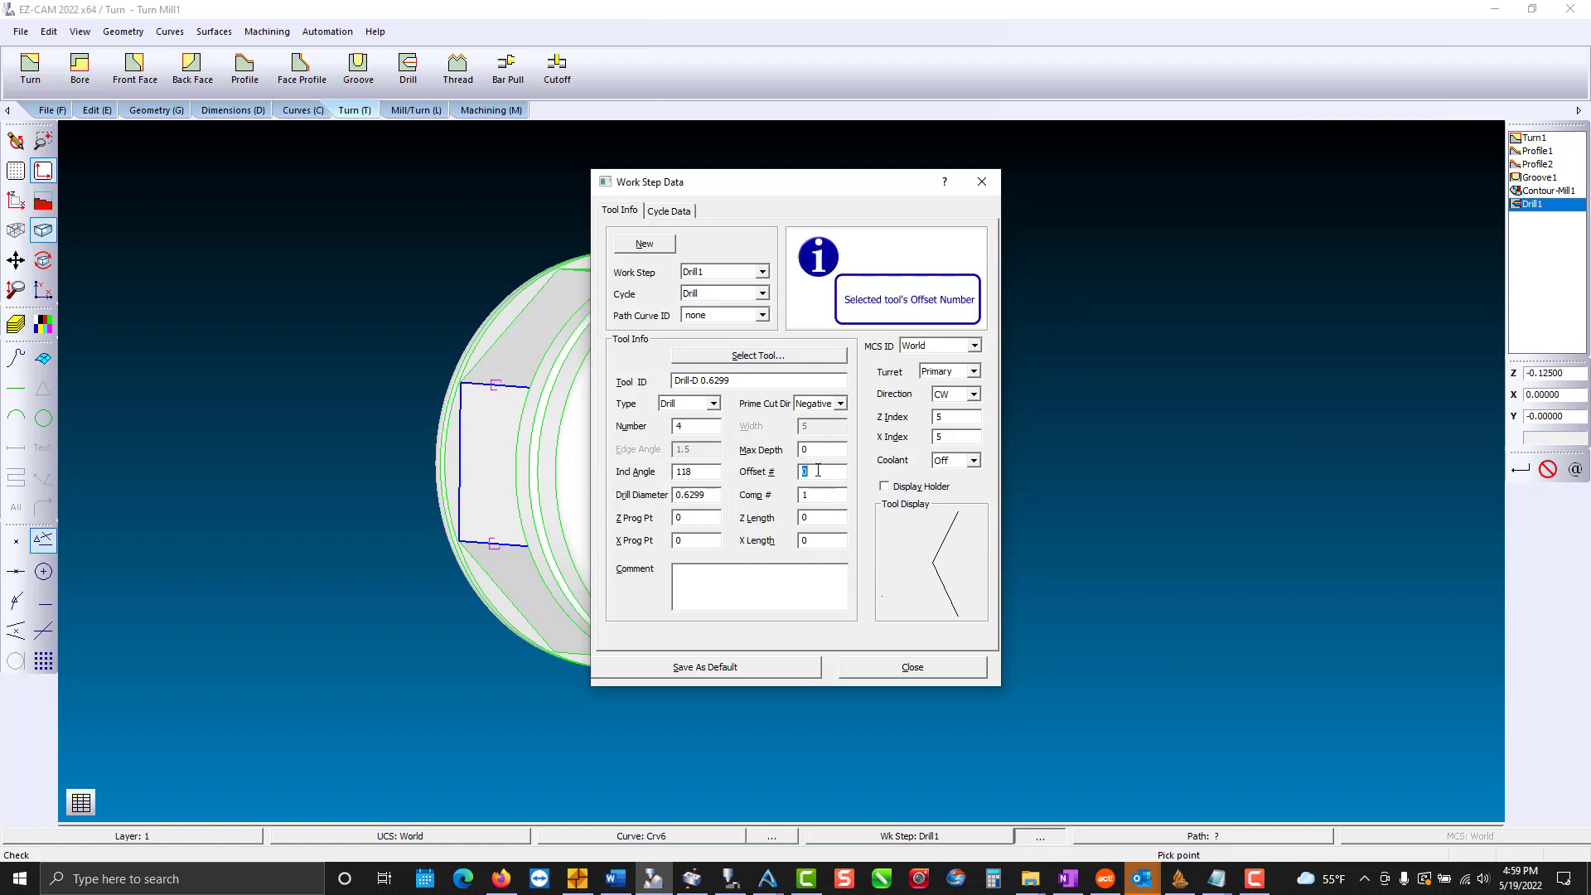
Set Drill1's depth to 1.375, step 1 to 0.5, step 2 to 0 and CSS off, and assign the central hole curve as its path.
click(669, 211)
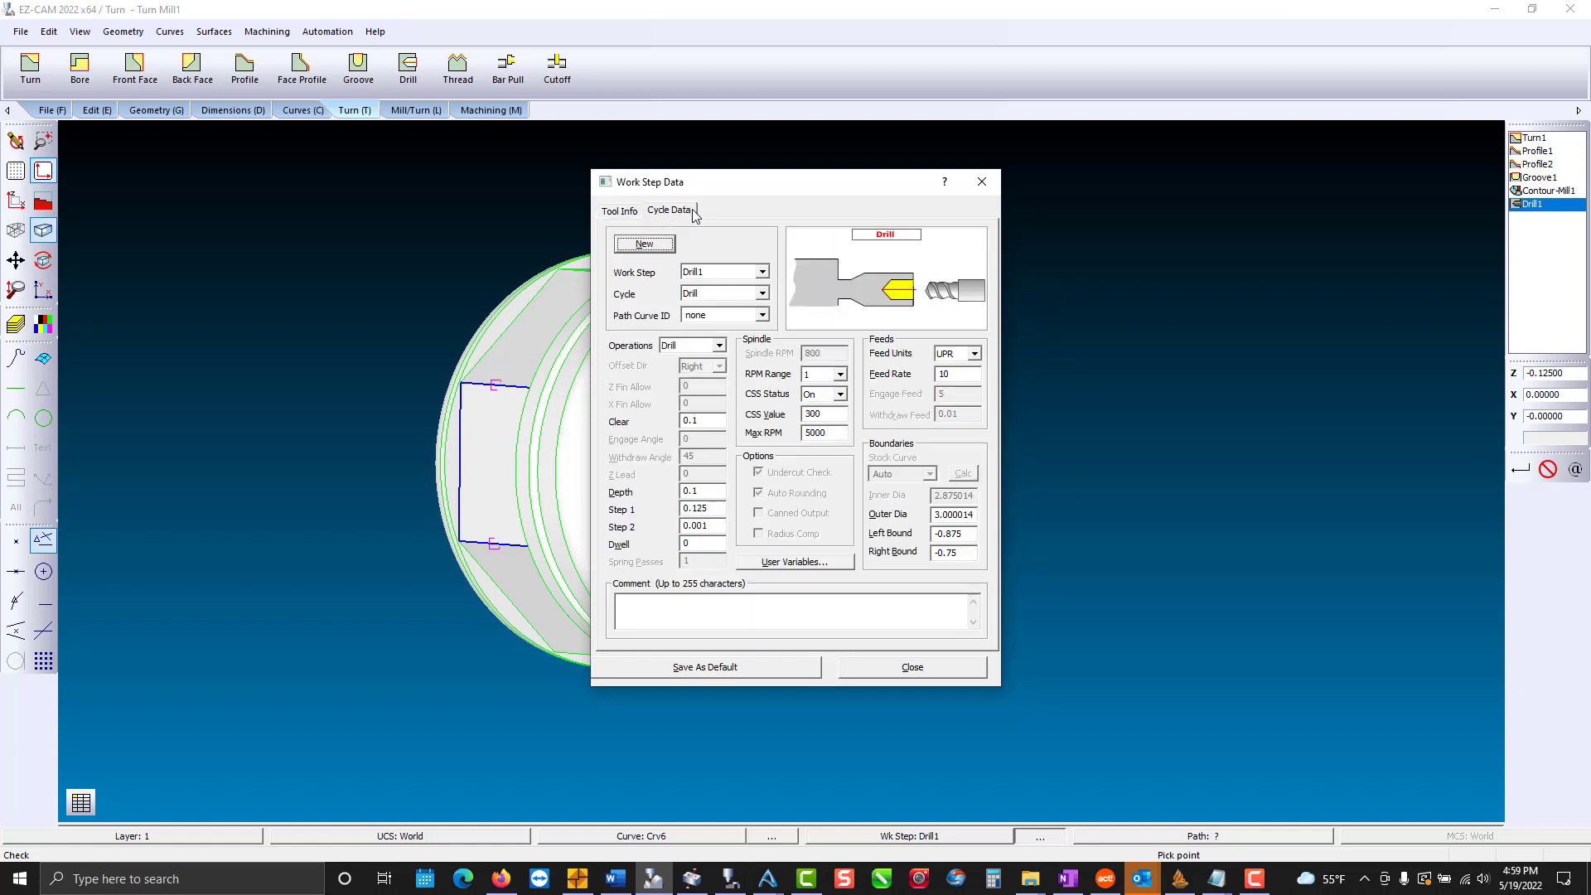
double_click(711, 488)
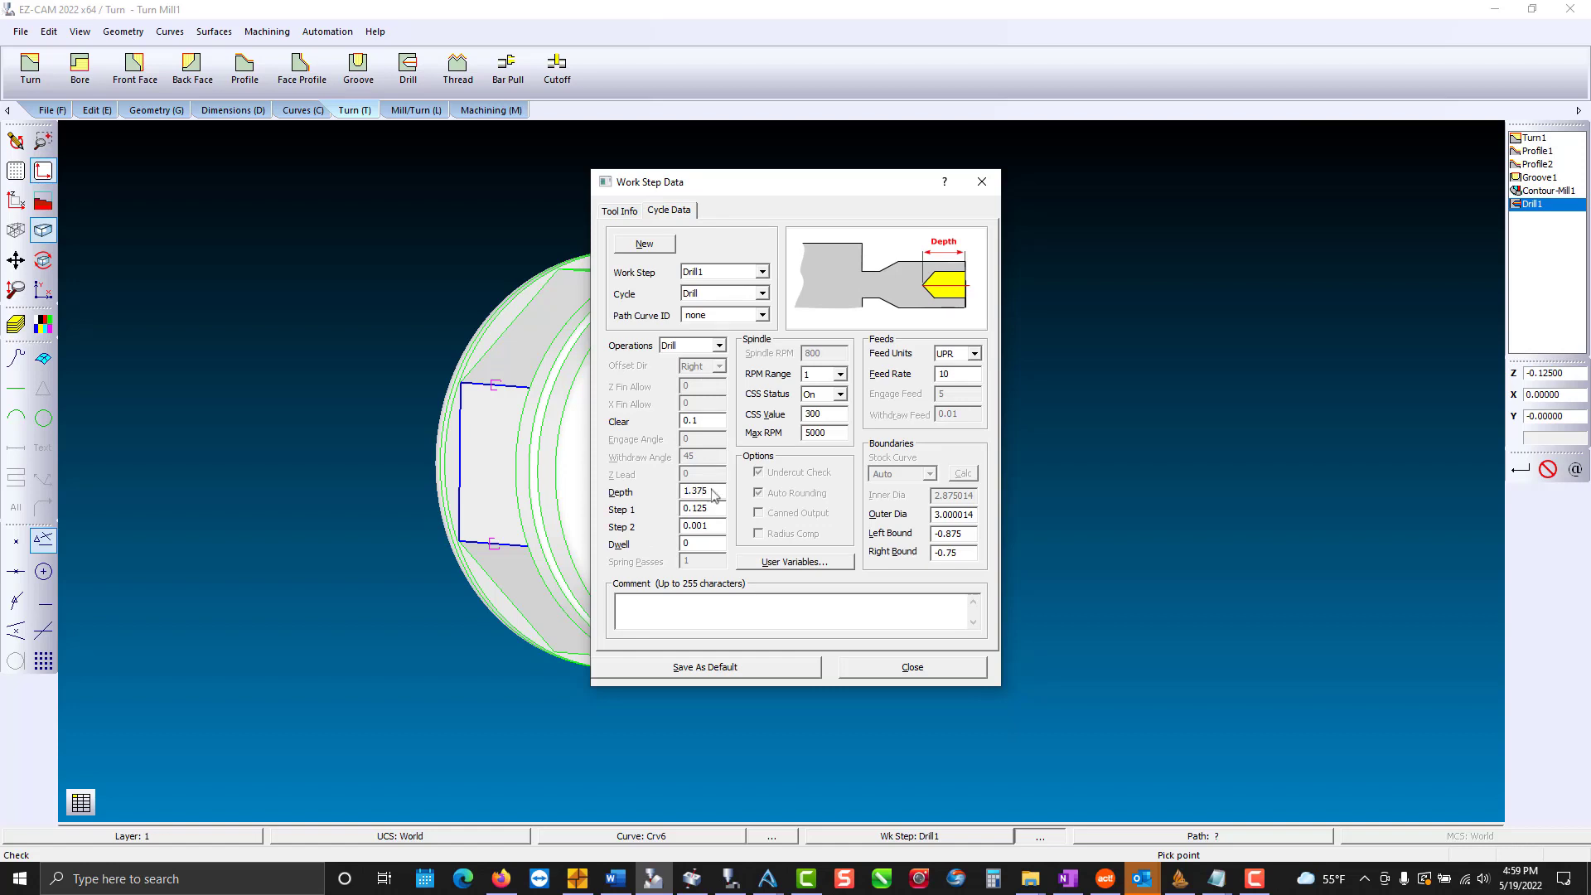
double_click(722, 506)
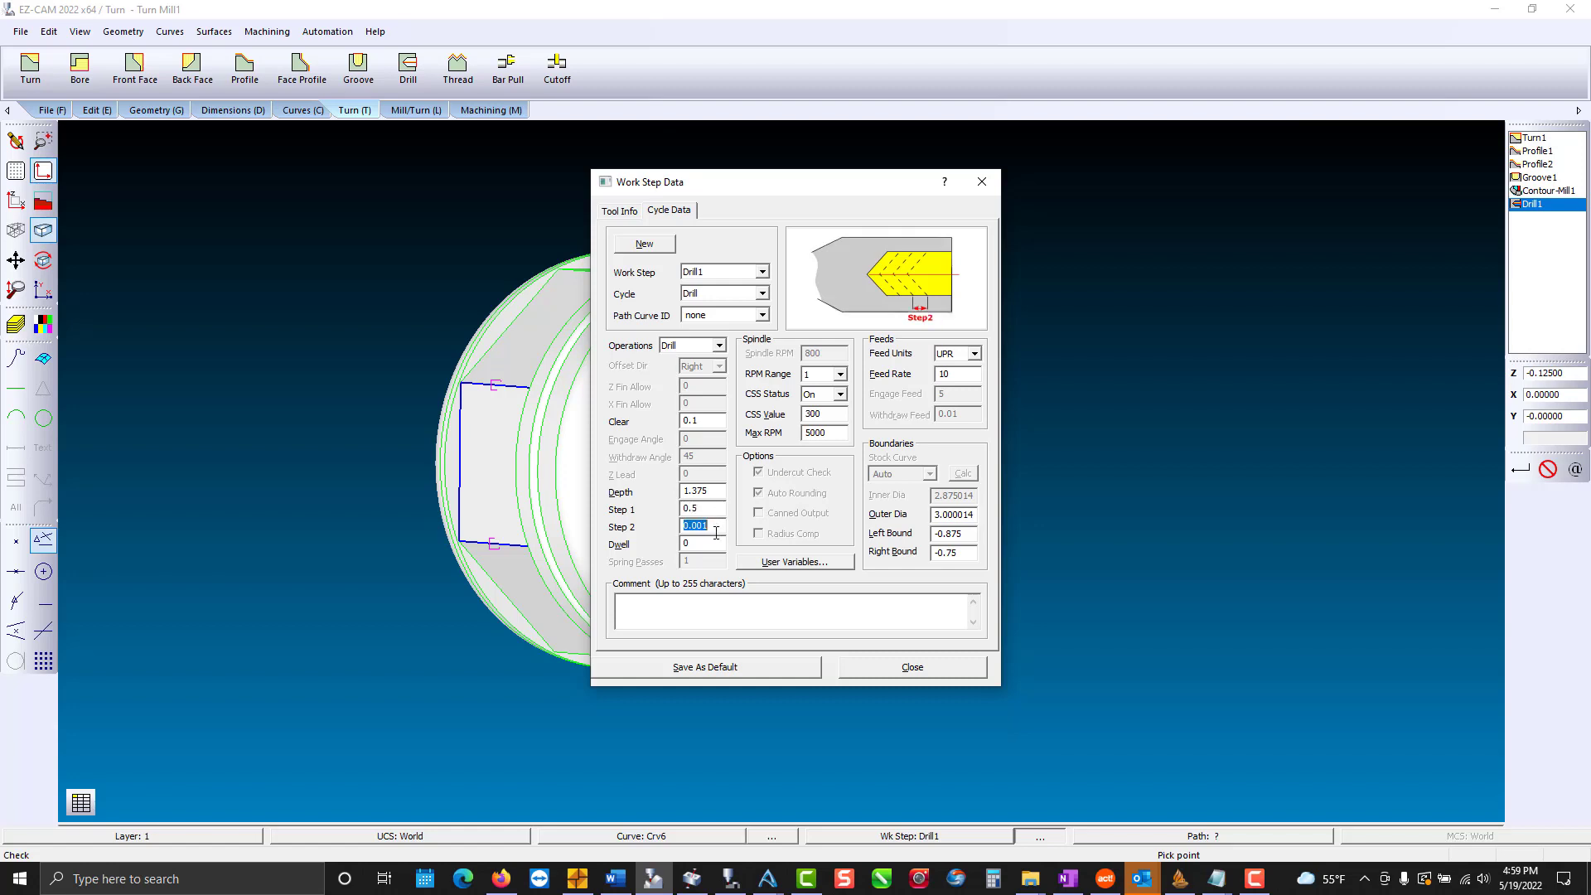
text(0)
click(840, 394)
click(838, 409)
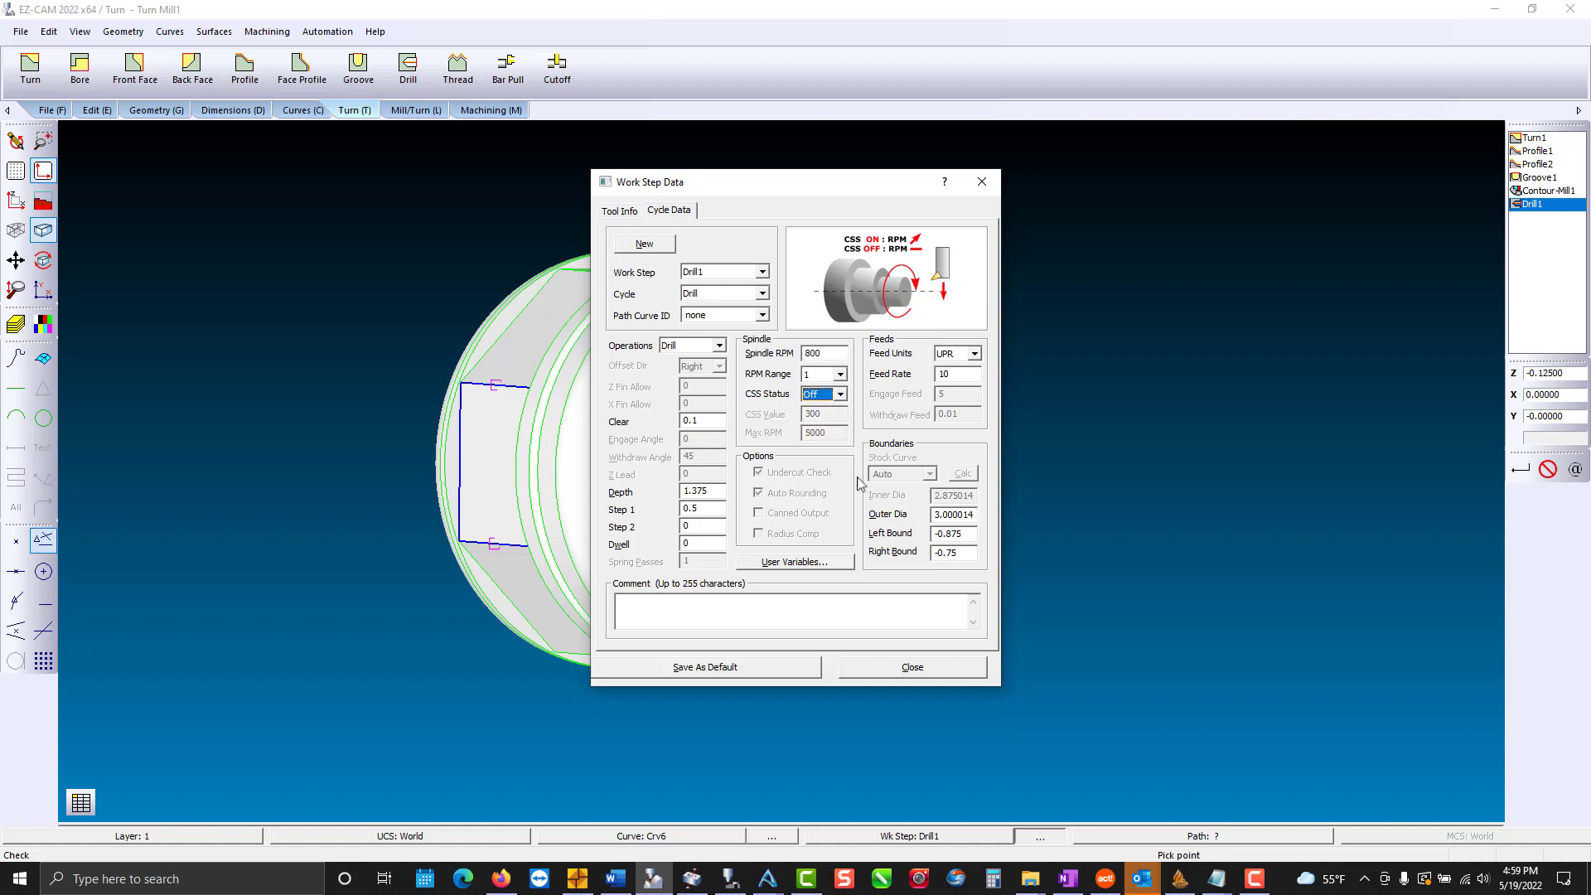
click(912, 667)
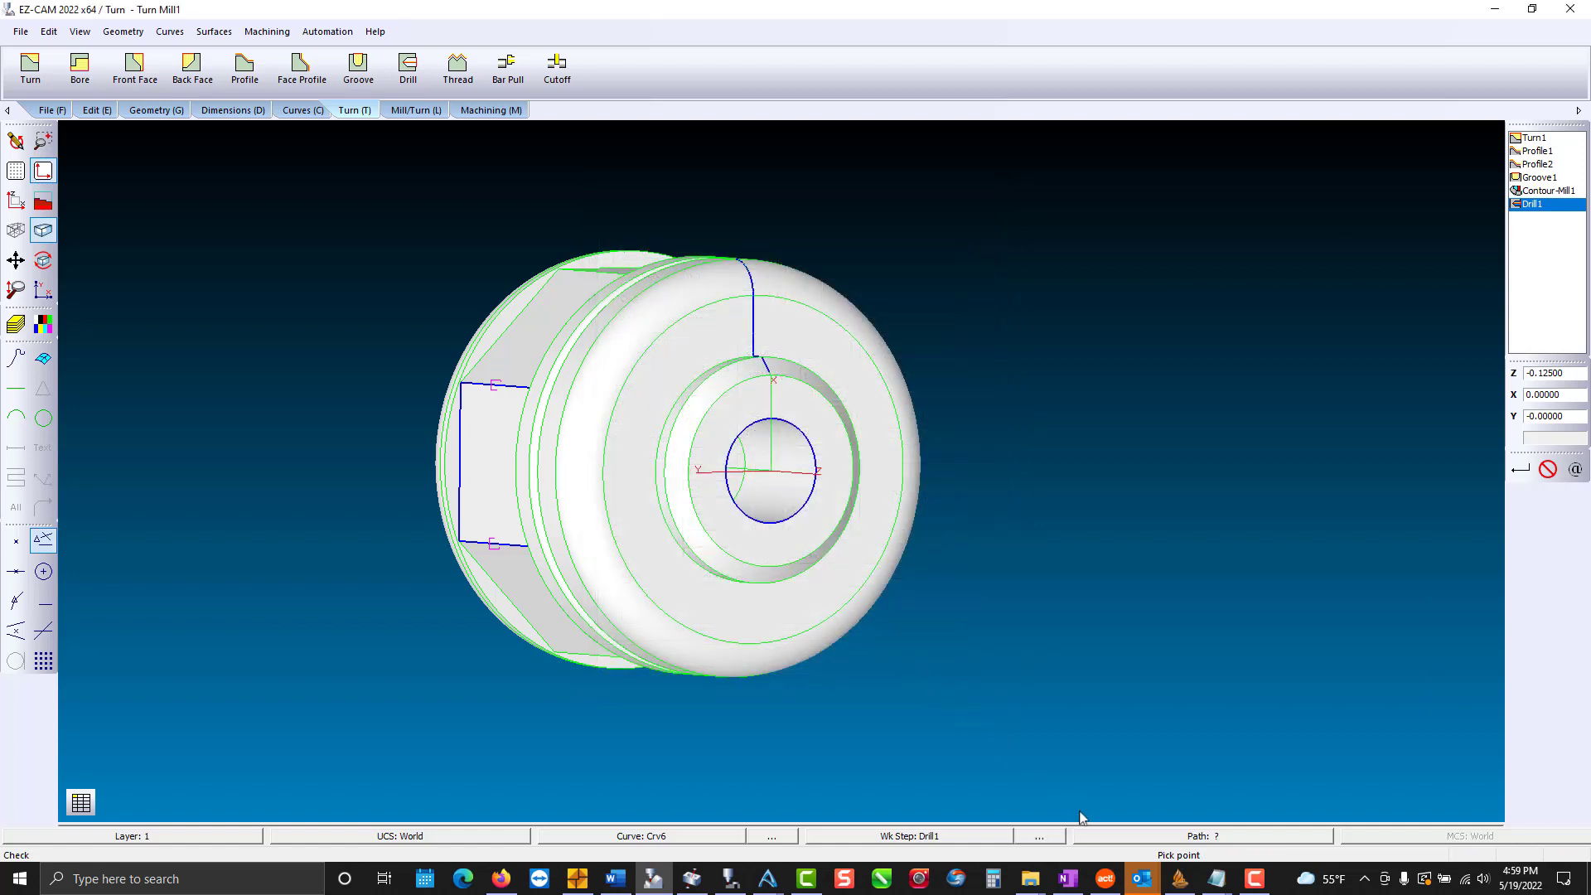
click(1110, 840)
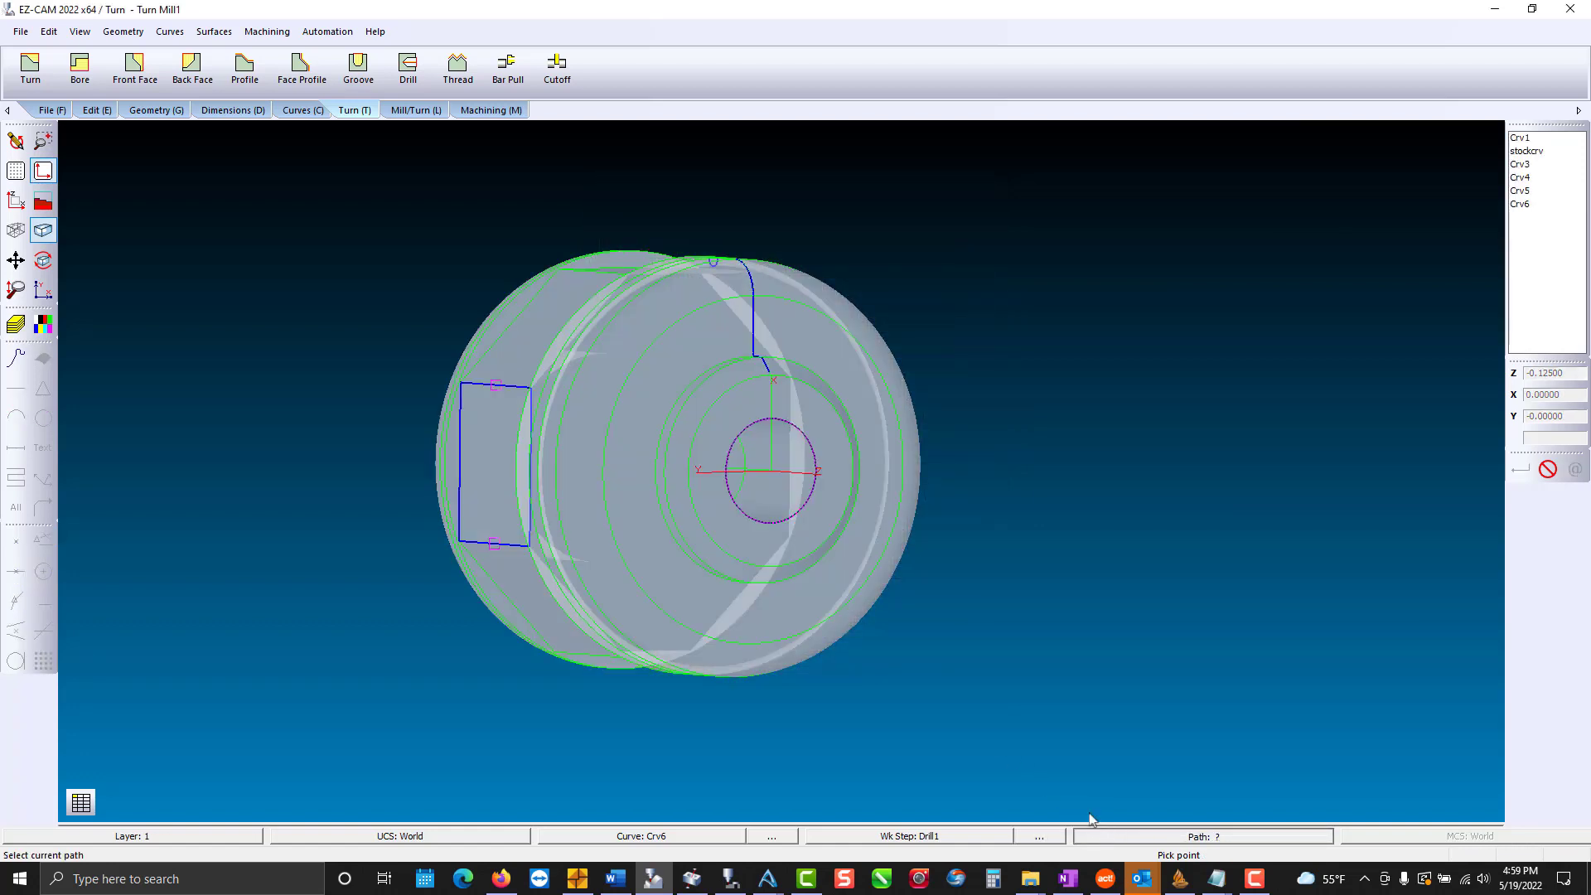
click(817, 494)
Run the 3D cutting preview with the drilling step included and inspect the drilled front end.
click(491, 110)
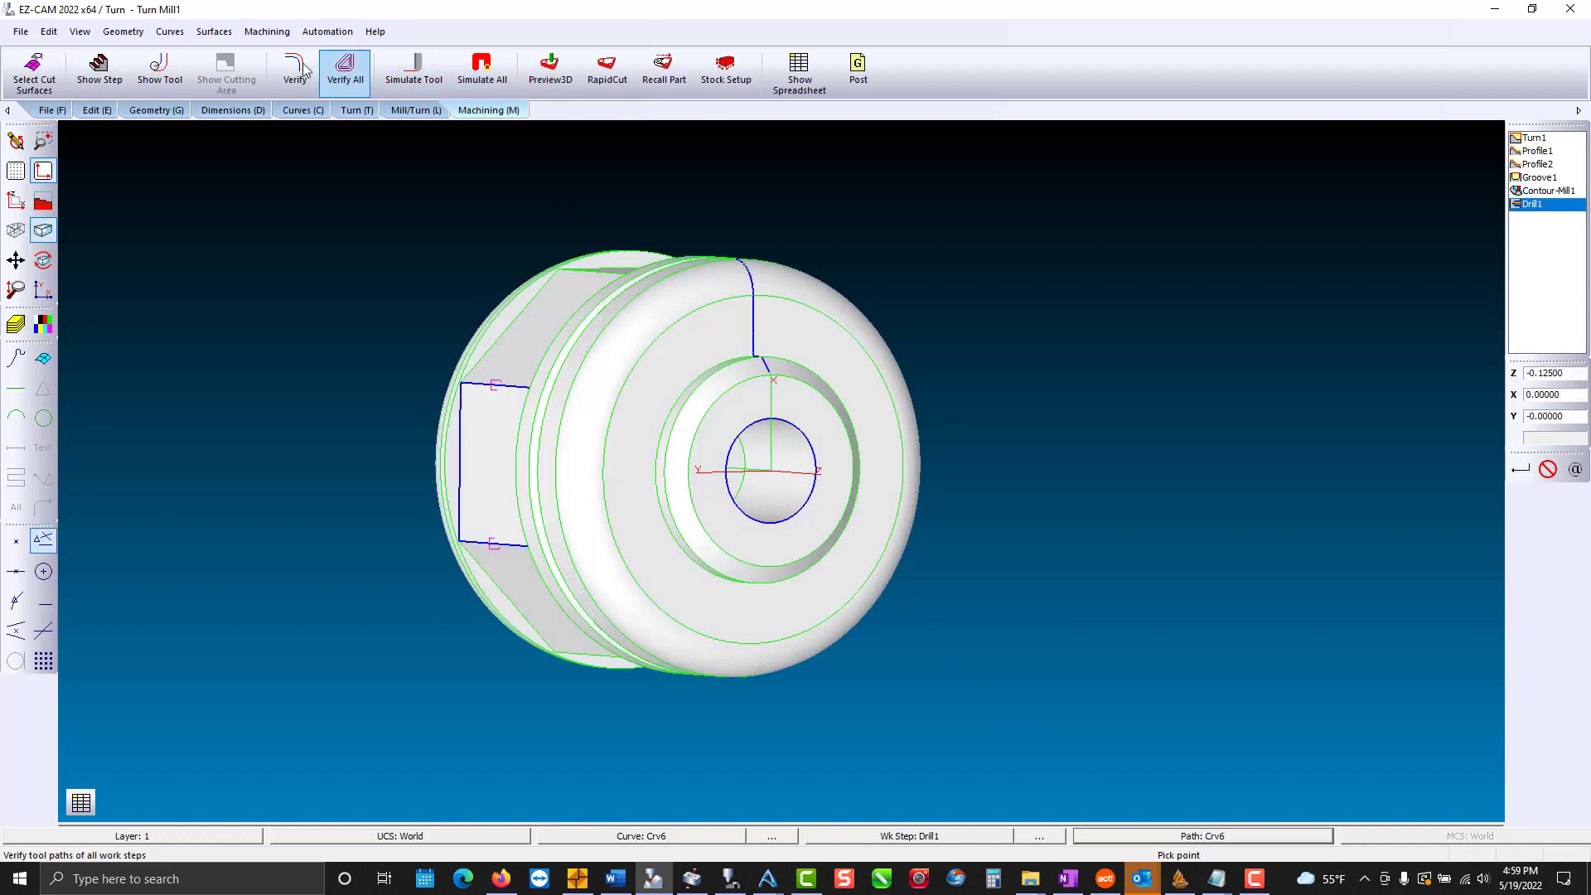
click(551, 68)
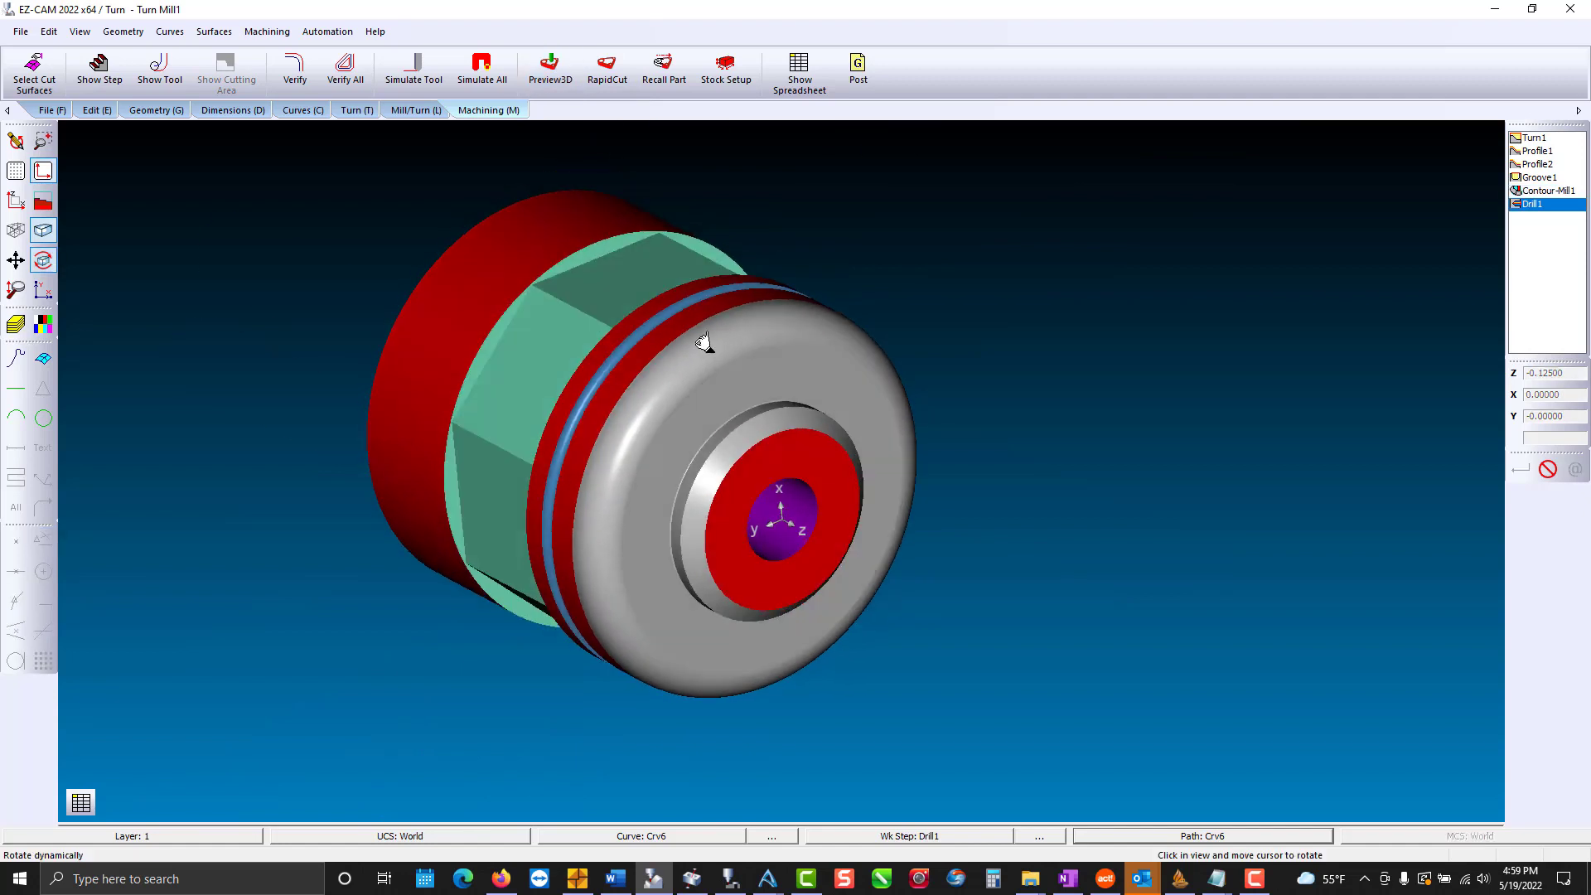
drag(703, 342, 673, 326)
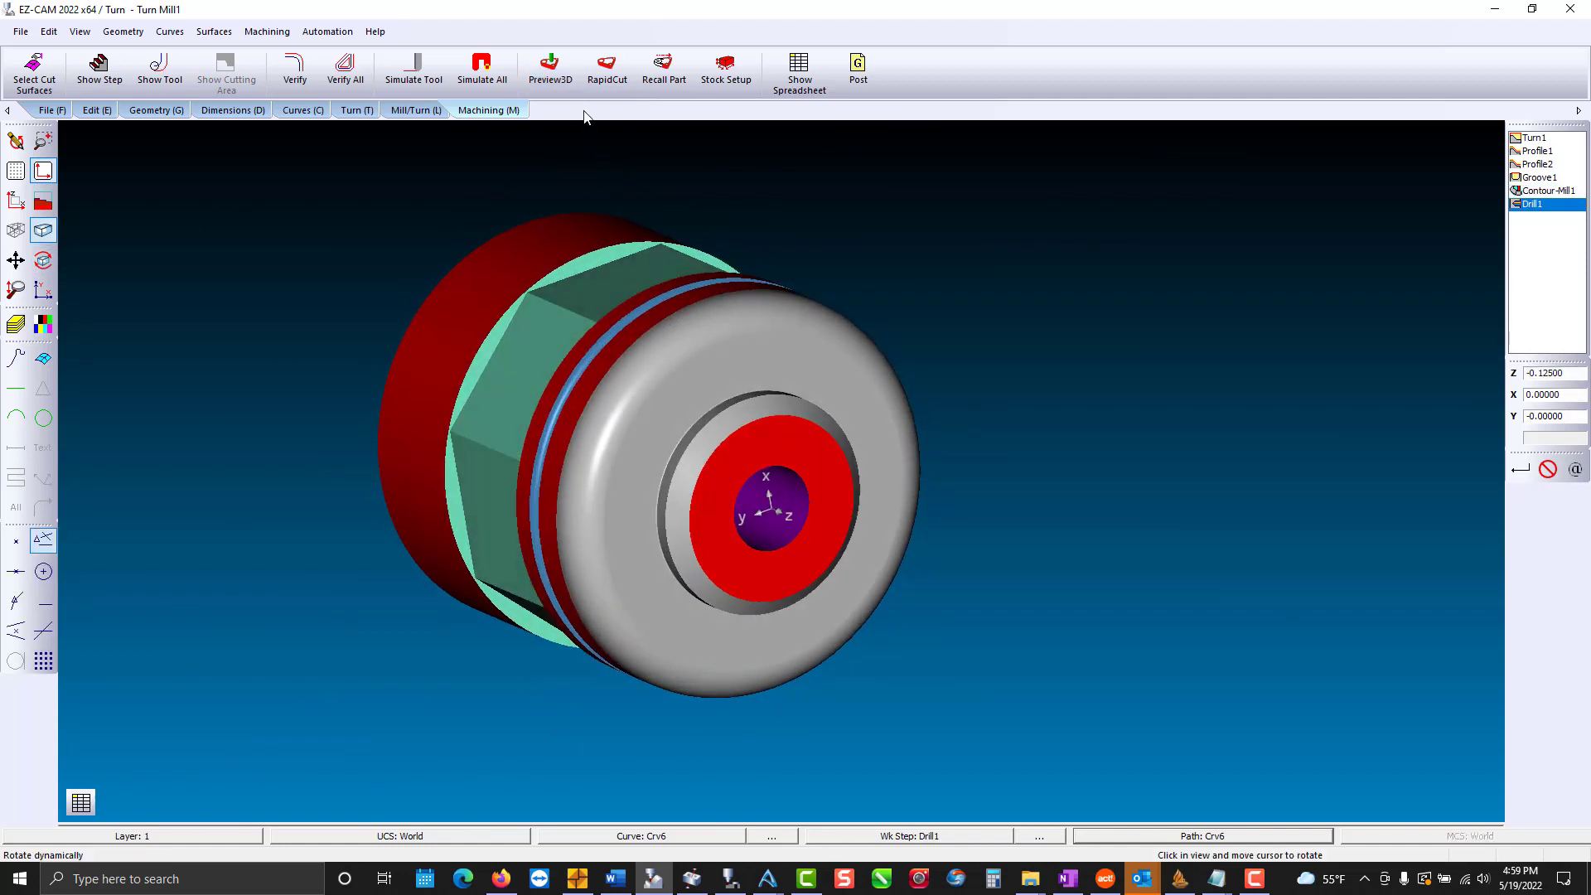
Turn on the 3/4 section view, rerun the 3D preview, and examine the drilled hole's cross-section in X-Z before clearing the simulation.
click(743, 78)
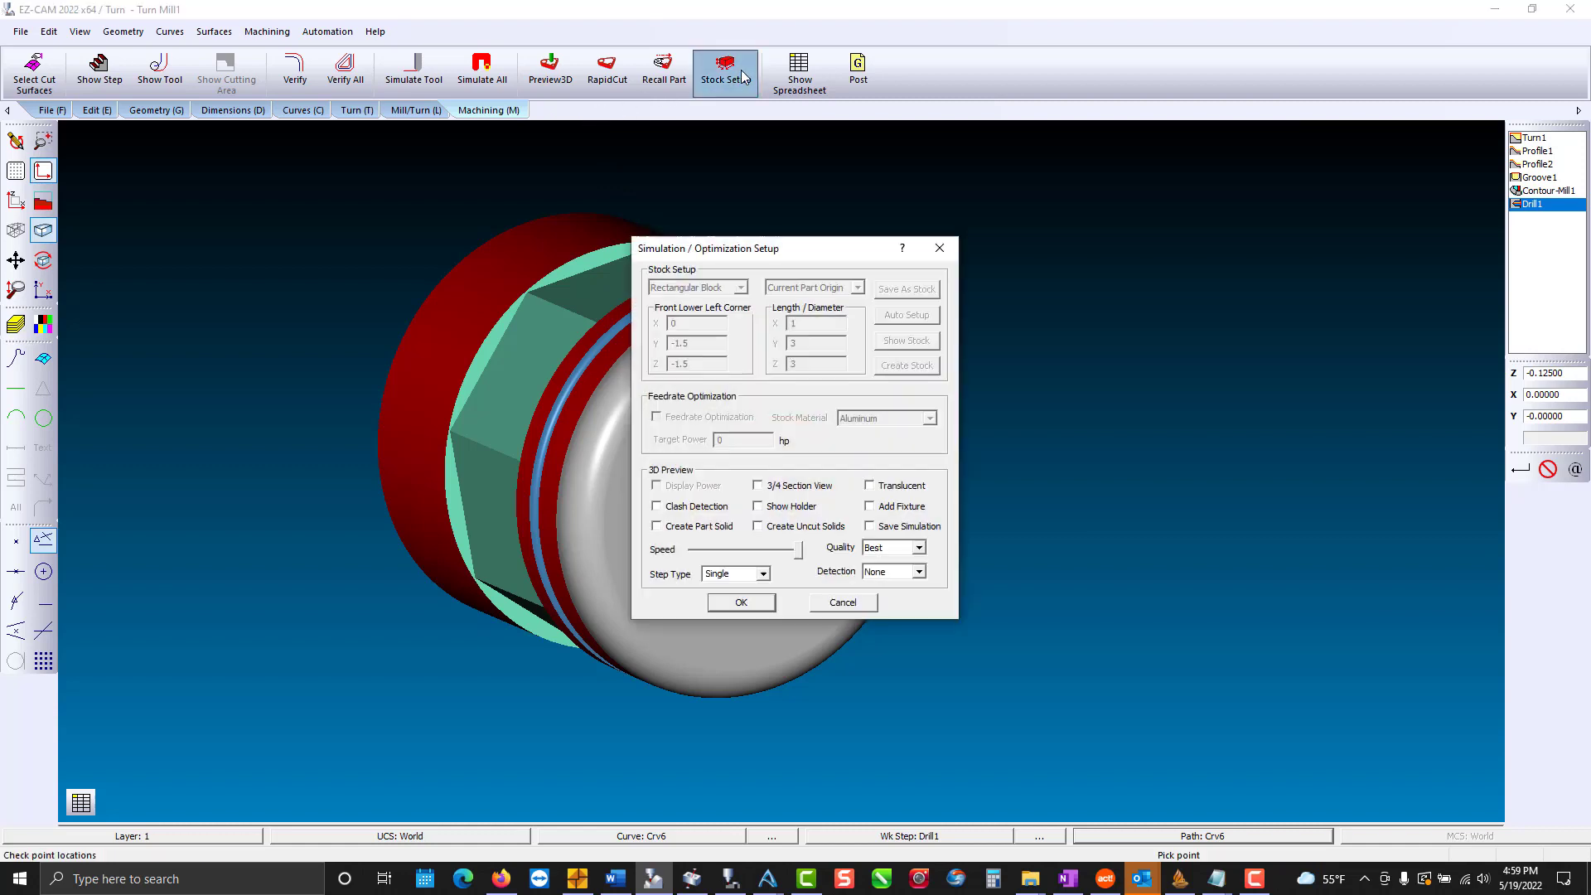
click(739, 605)
click(550, 76)
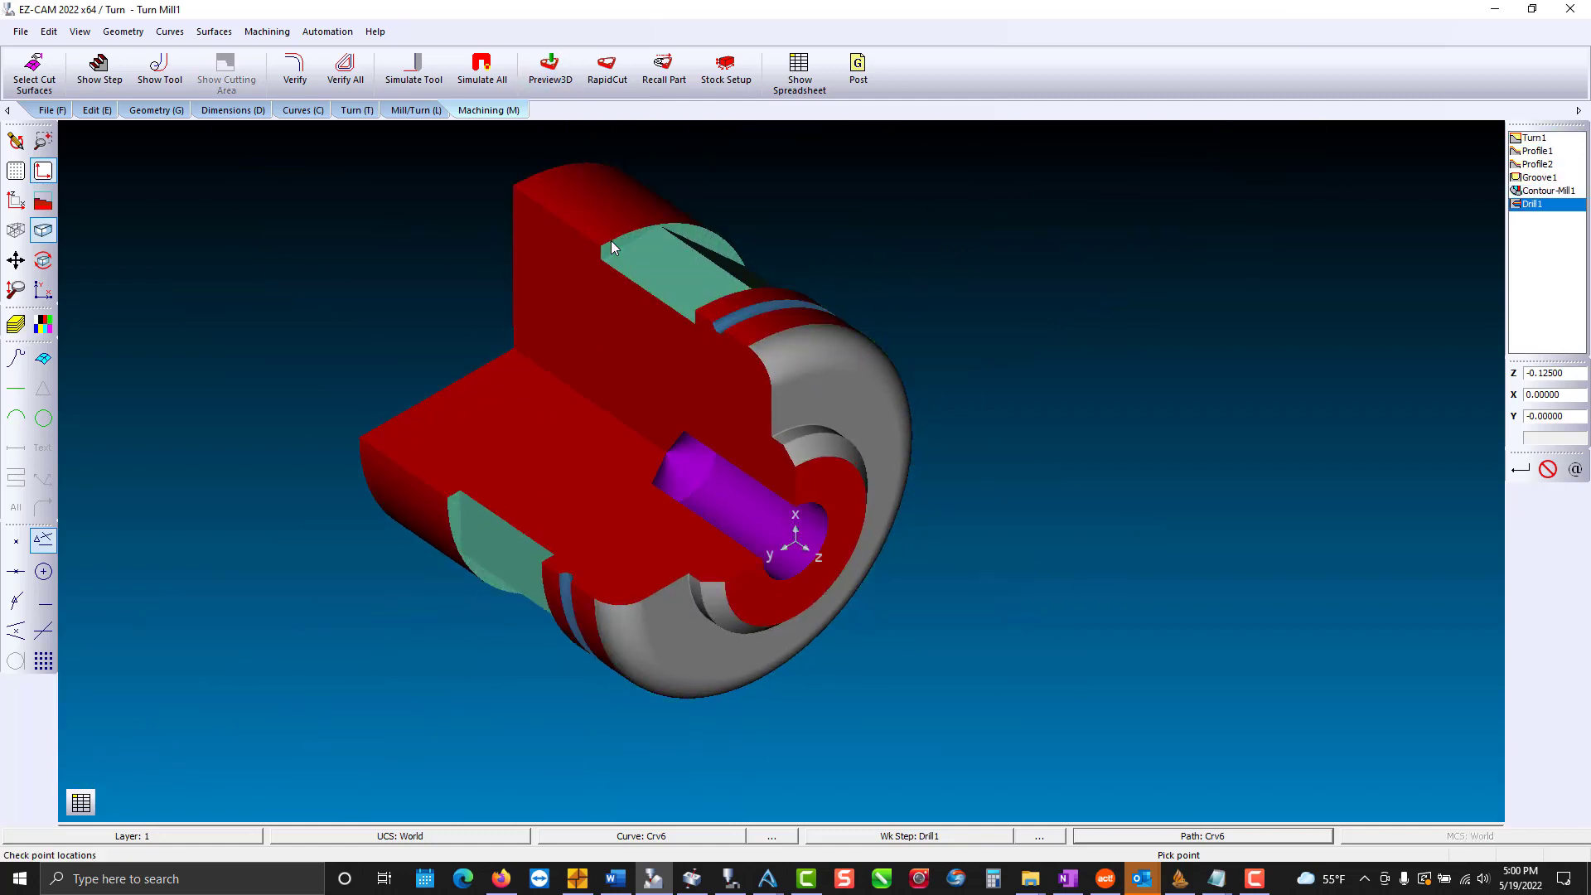
click(46, 205)
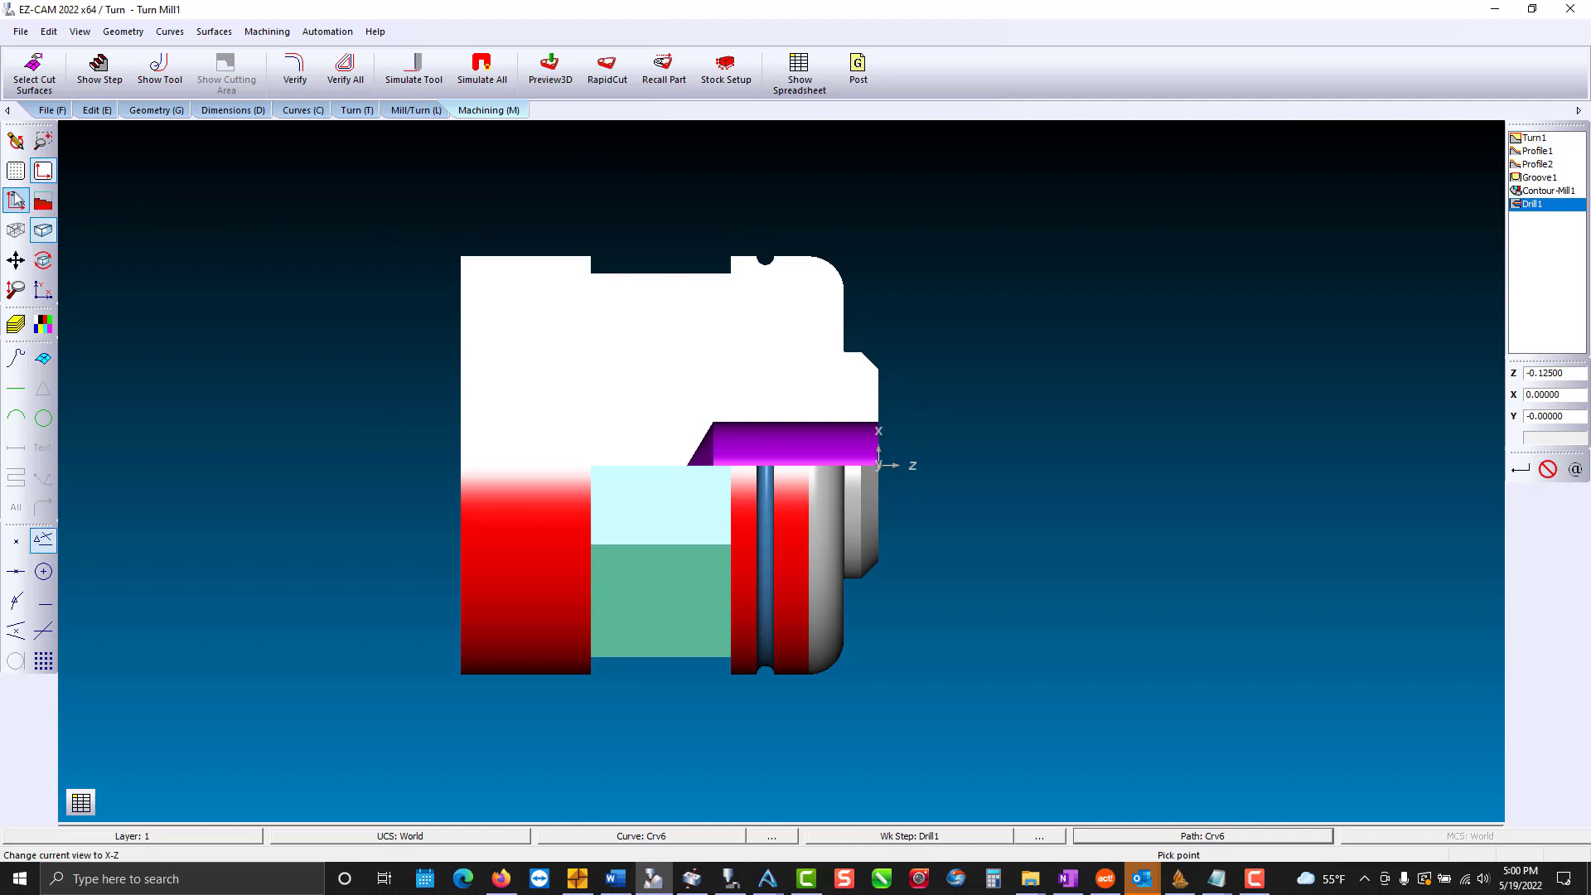
click(19, 145)
middle_drag(755, 437, 519, 460)
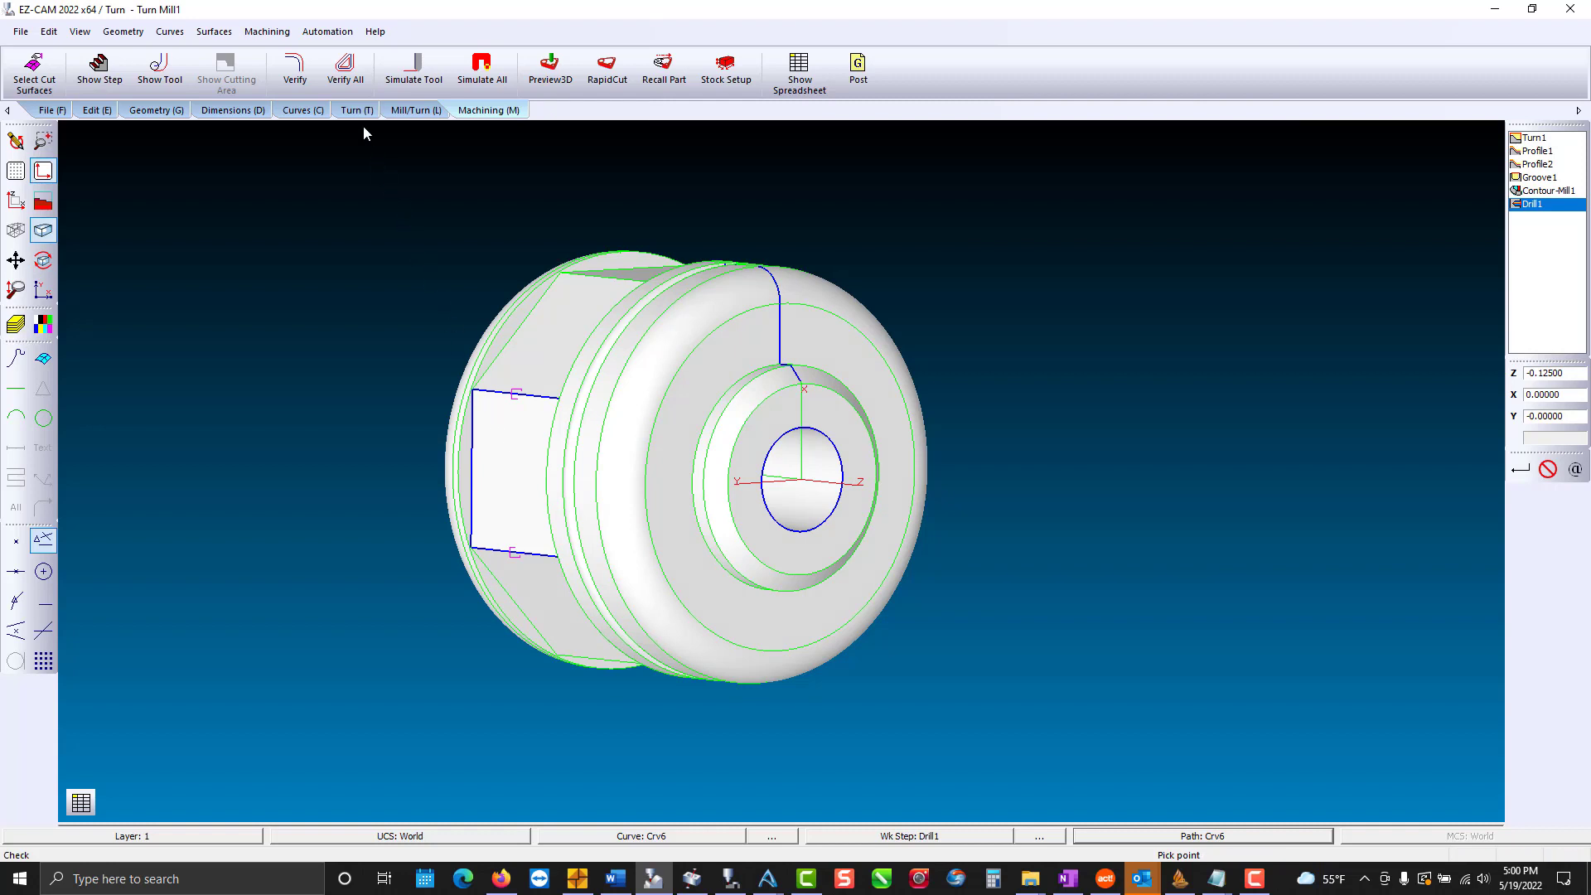
Create a new silhouette curve from the central hole's surface and delete all of its moves so the curve is empty.
click(303, 111)
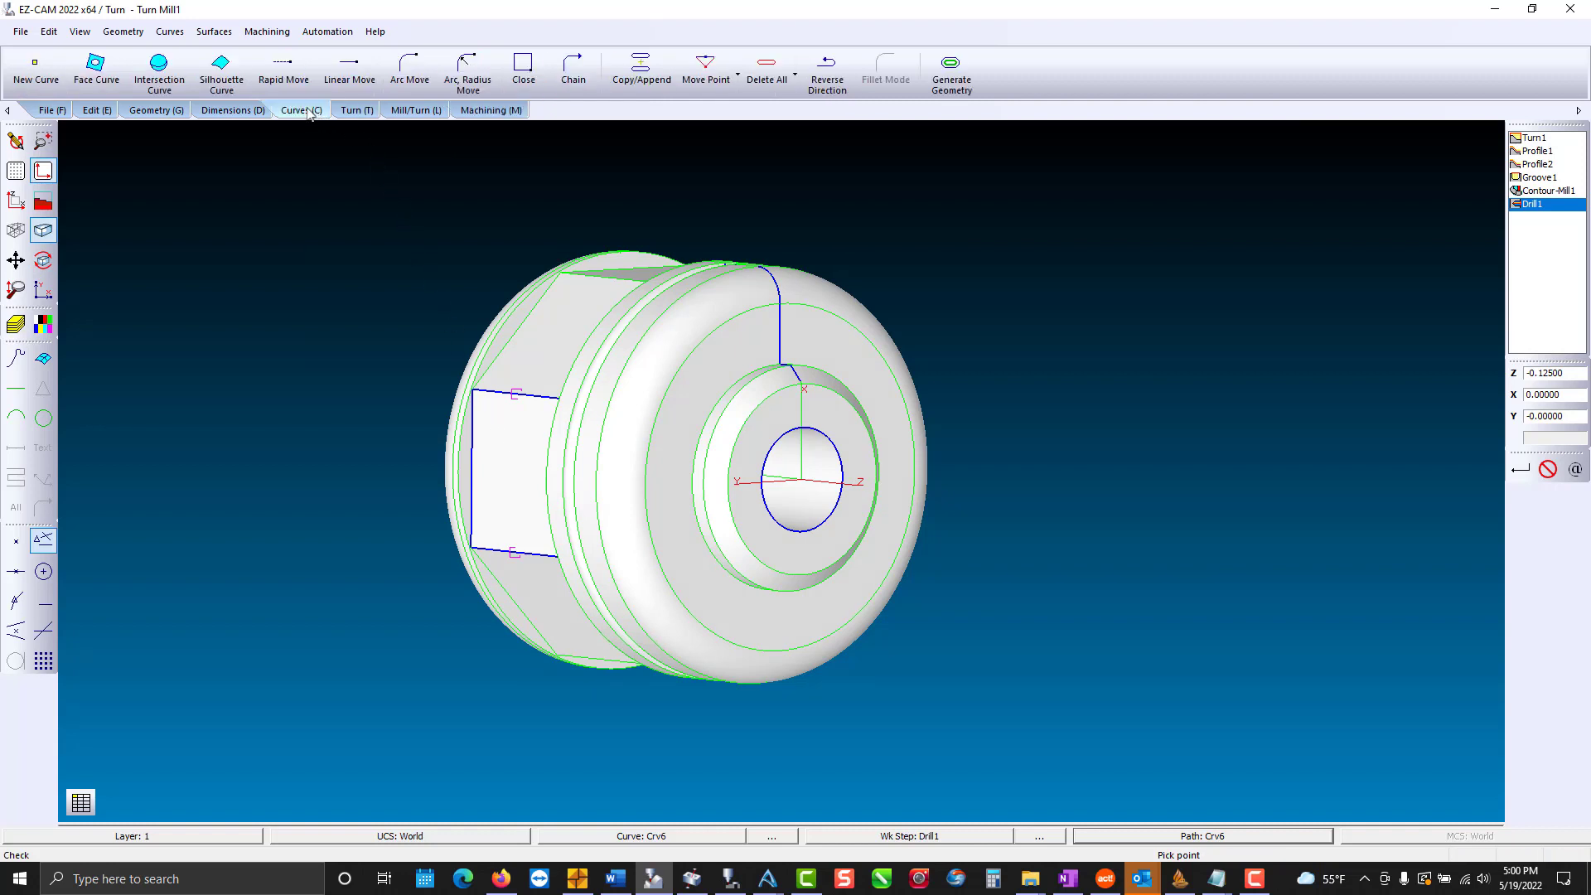
click(220, 72)
key(Return)
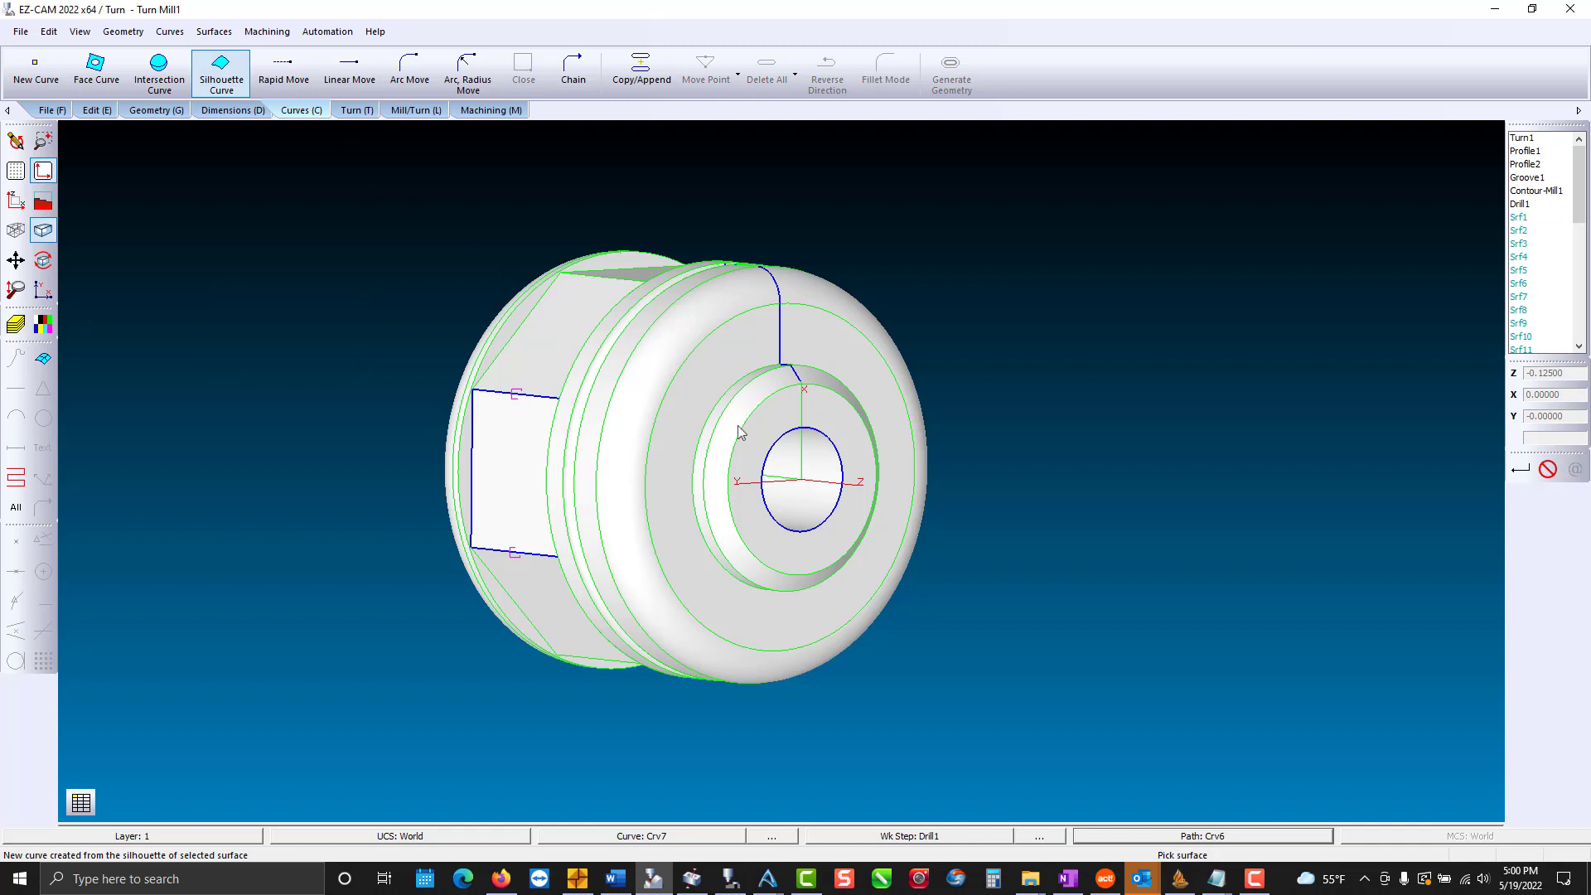
click(798, 473)
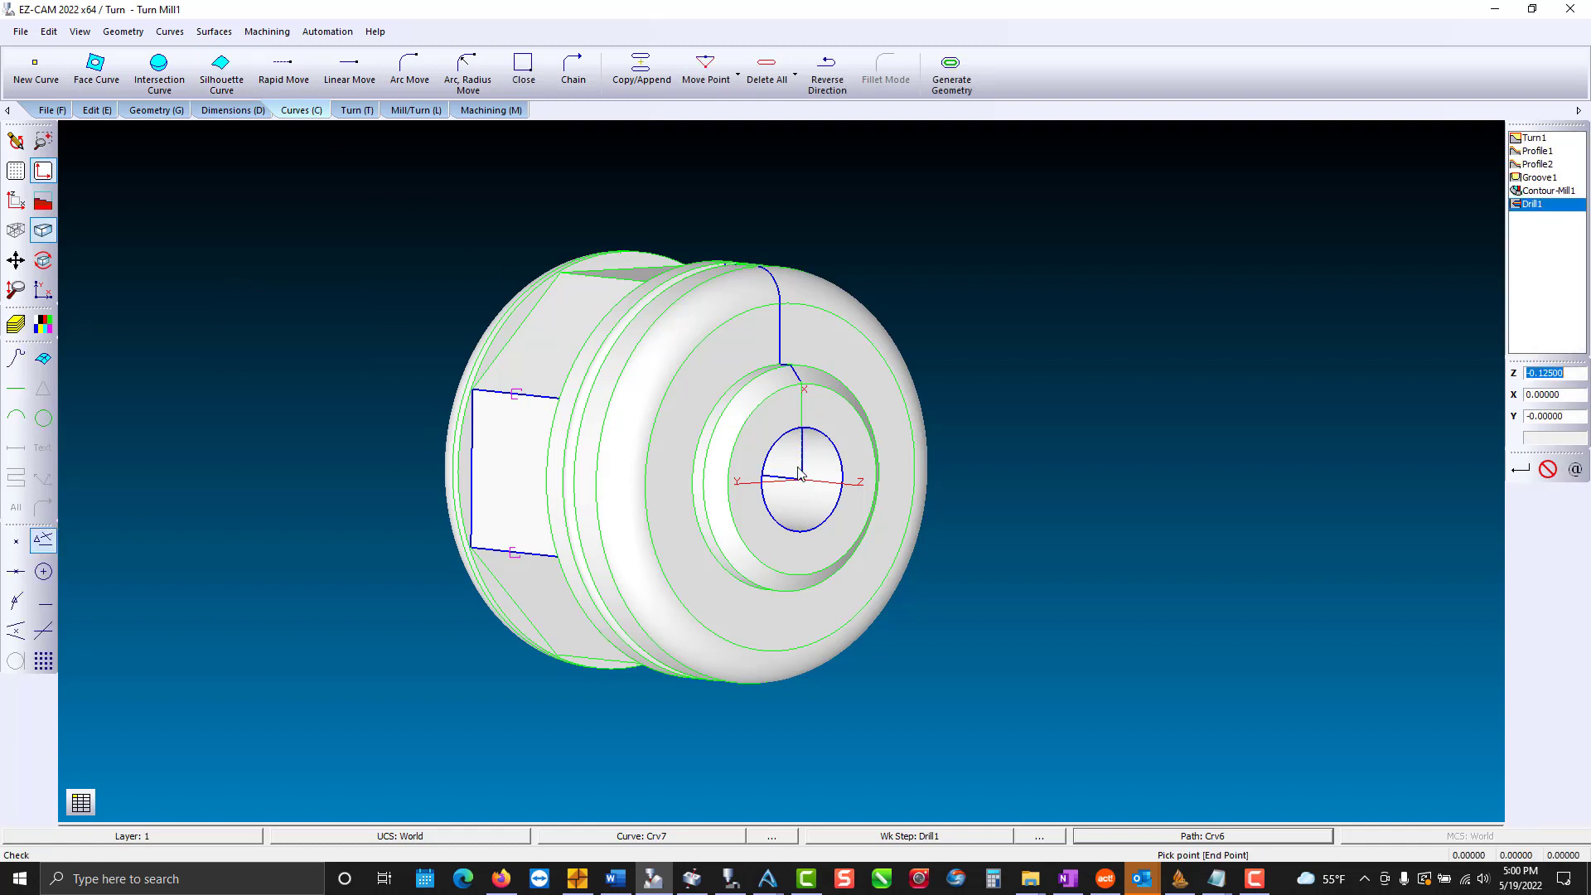
click(783, 76)
Draw a linear move in the empty curve along the central hole's wall, from Z 0, X 0.75 to Z -1, X 0.75.
middle_drag(859, 468, 746, 370)
scroll(710, 419, up, 5)
scroll(708, 439, up, 2)
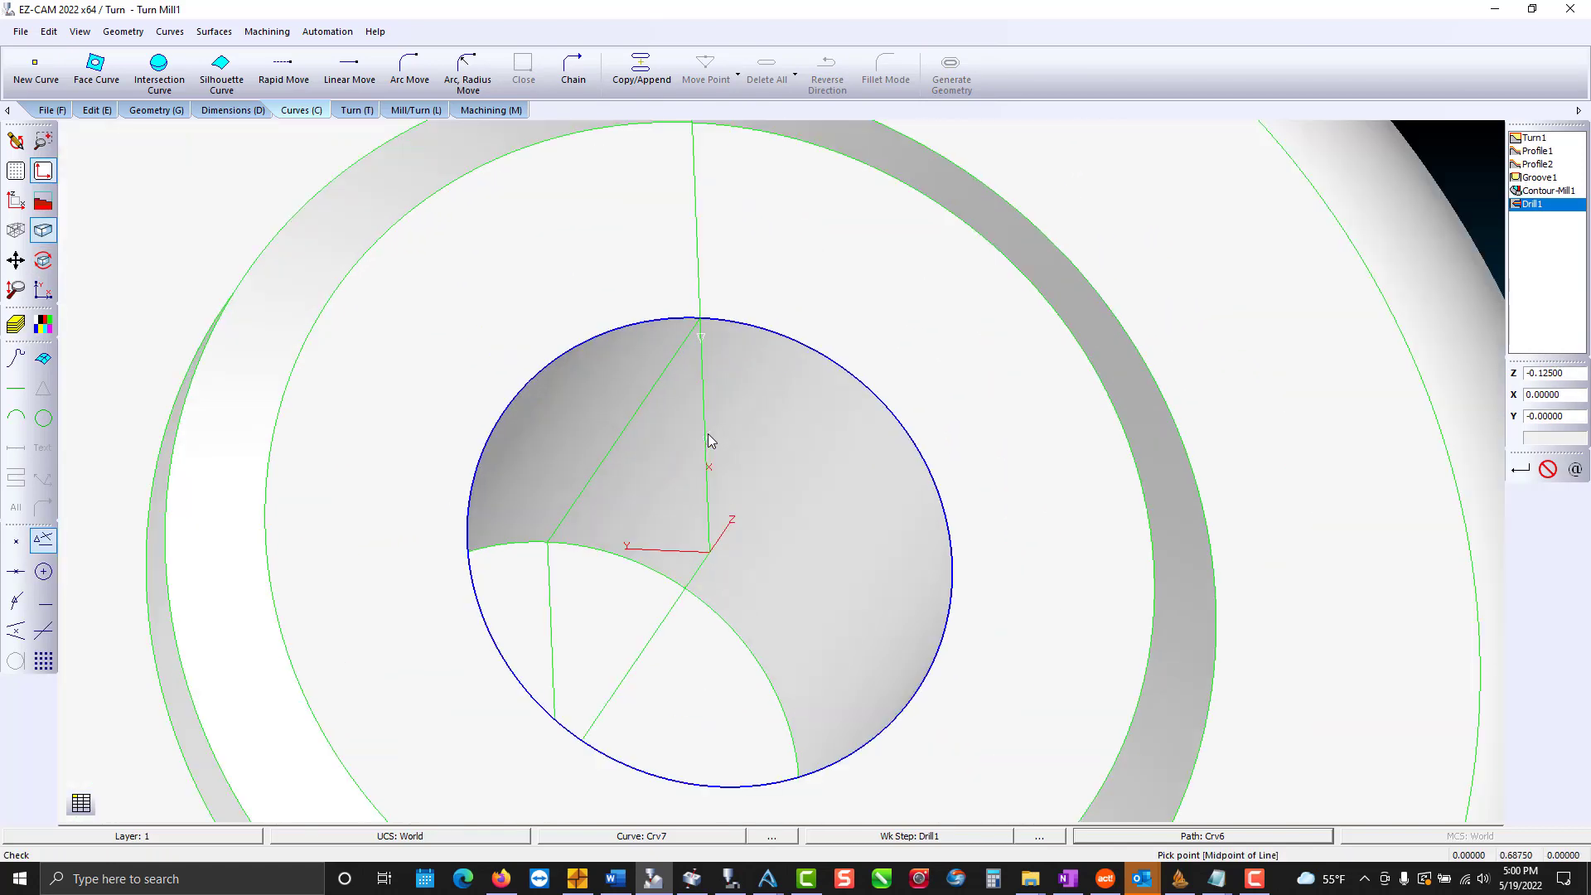
click(351, 70)
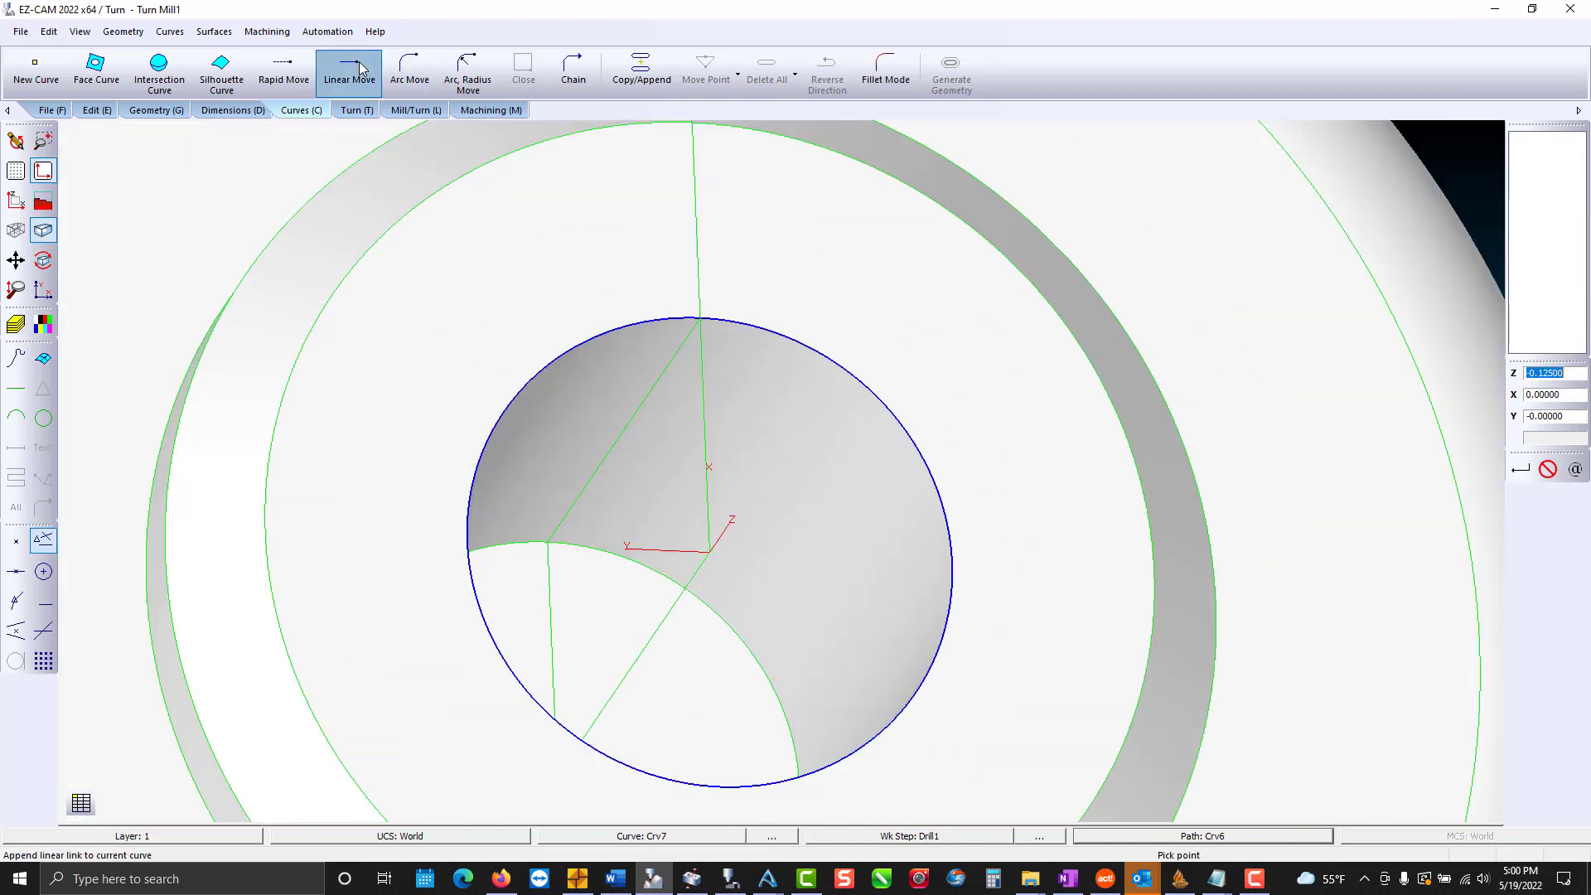
click(700, 321)
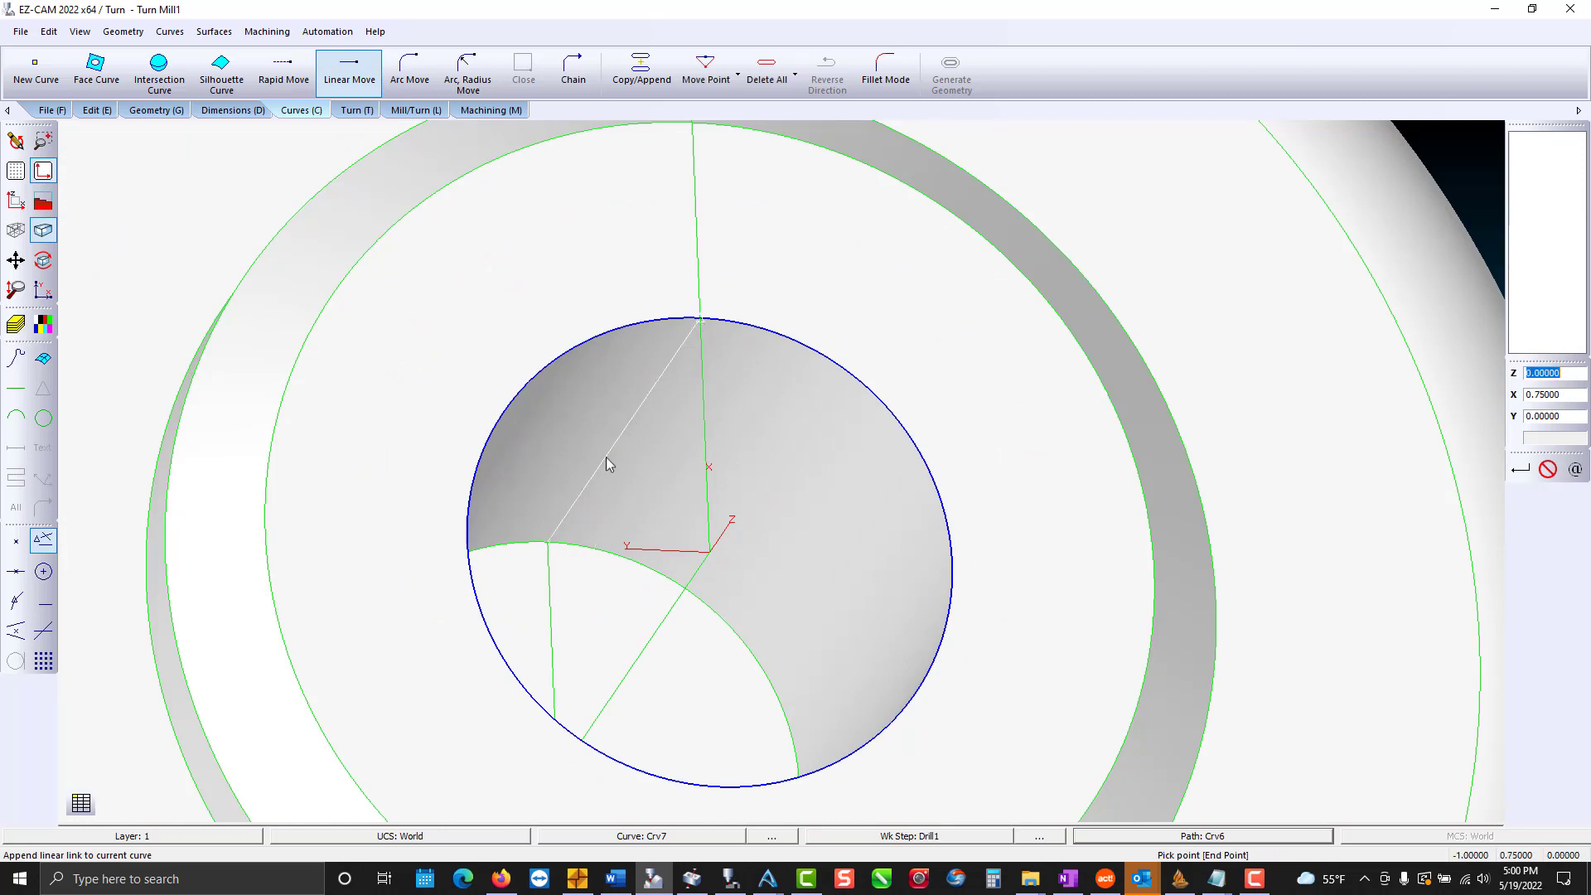
click(548, 543)
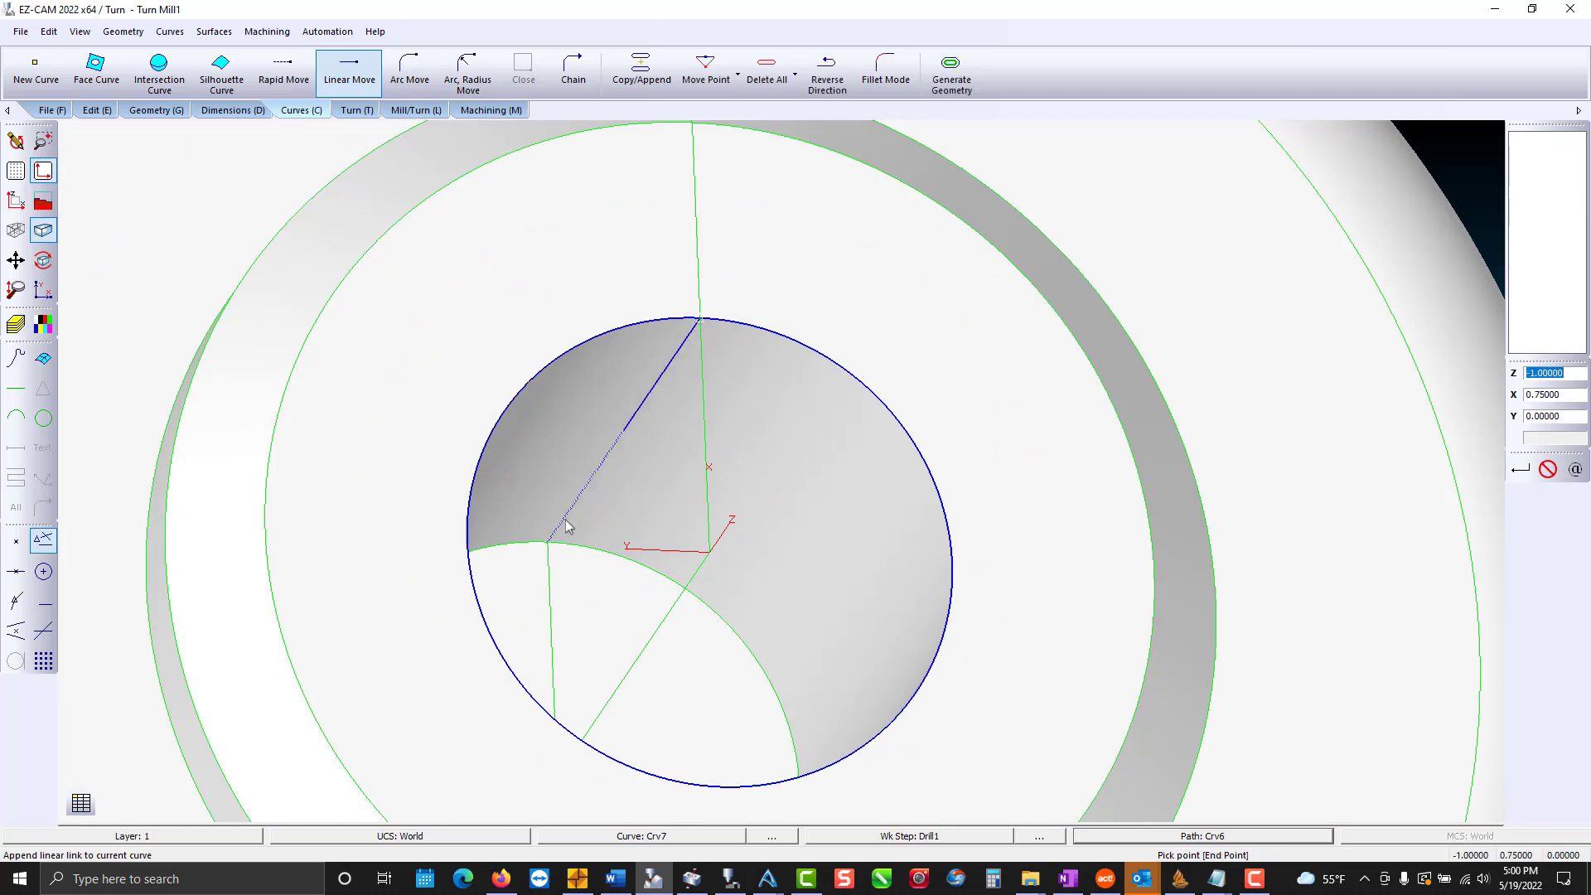
scroll(695, 351, down, 5)
middle_drag(698, 347, 728, 384)
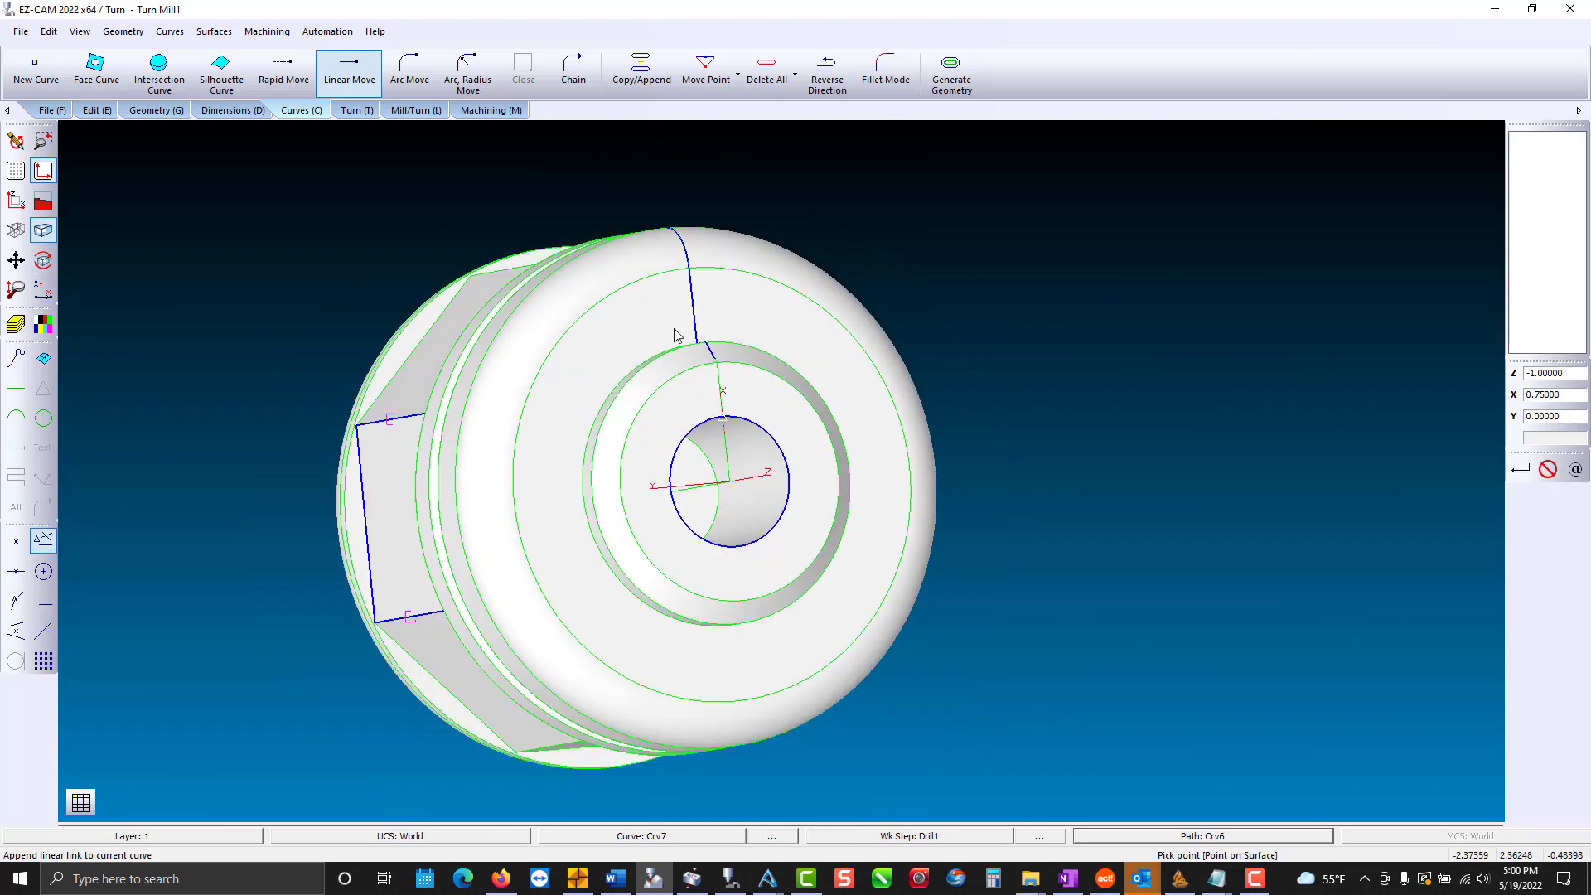
Add a boring work step Bore1 using tool R0.016-35-3 VNMG Internal, with tool number 5 and offset number 5.
click(354, 113)
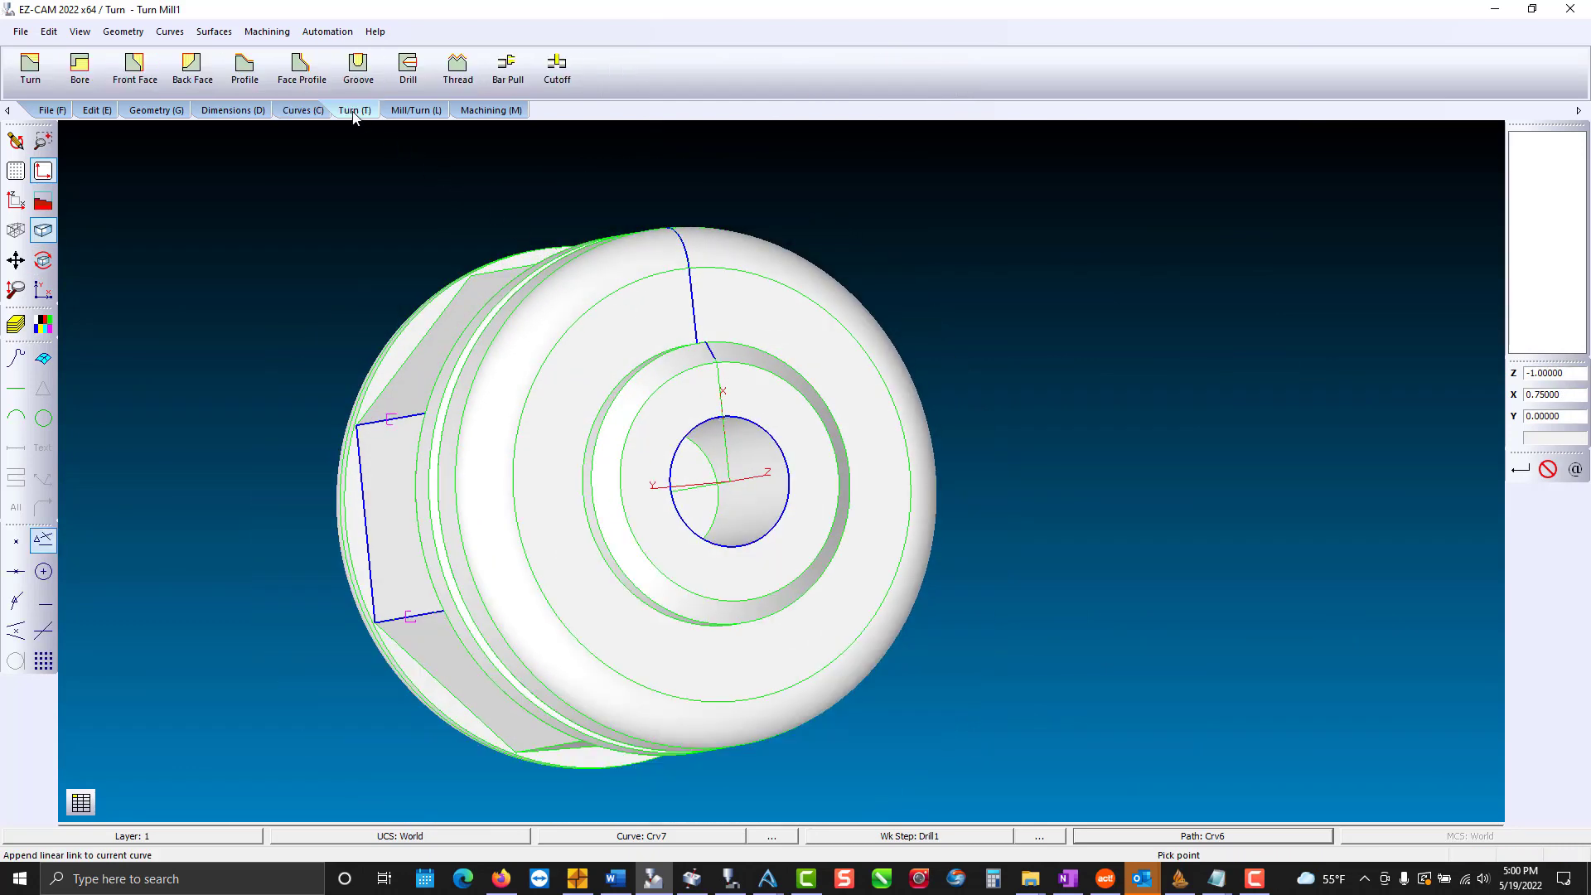
click(77, 76)
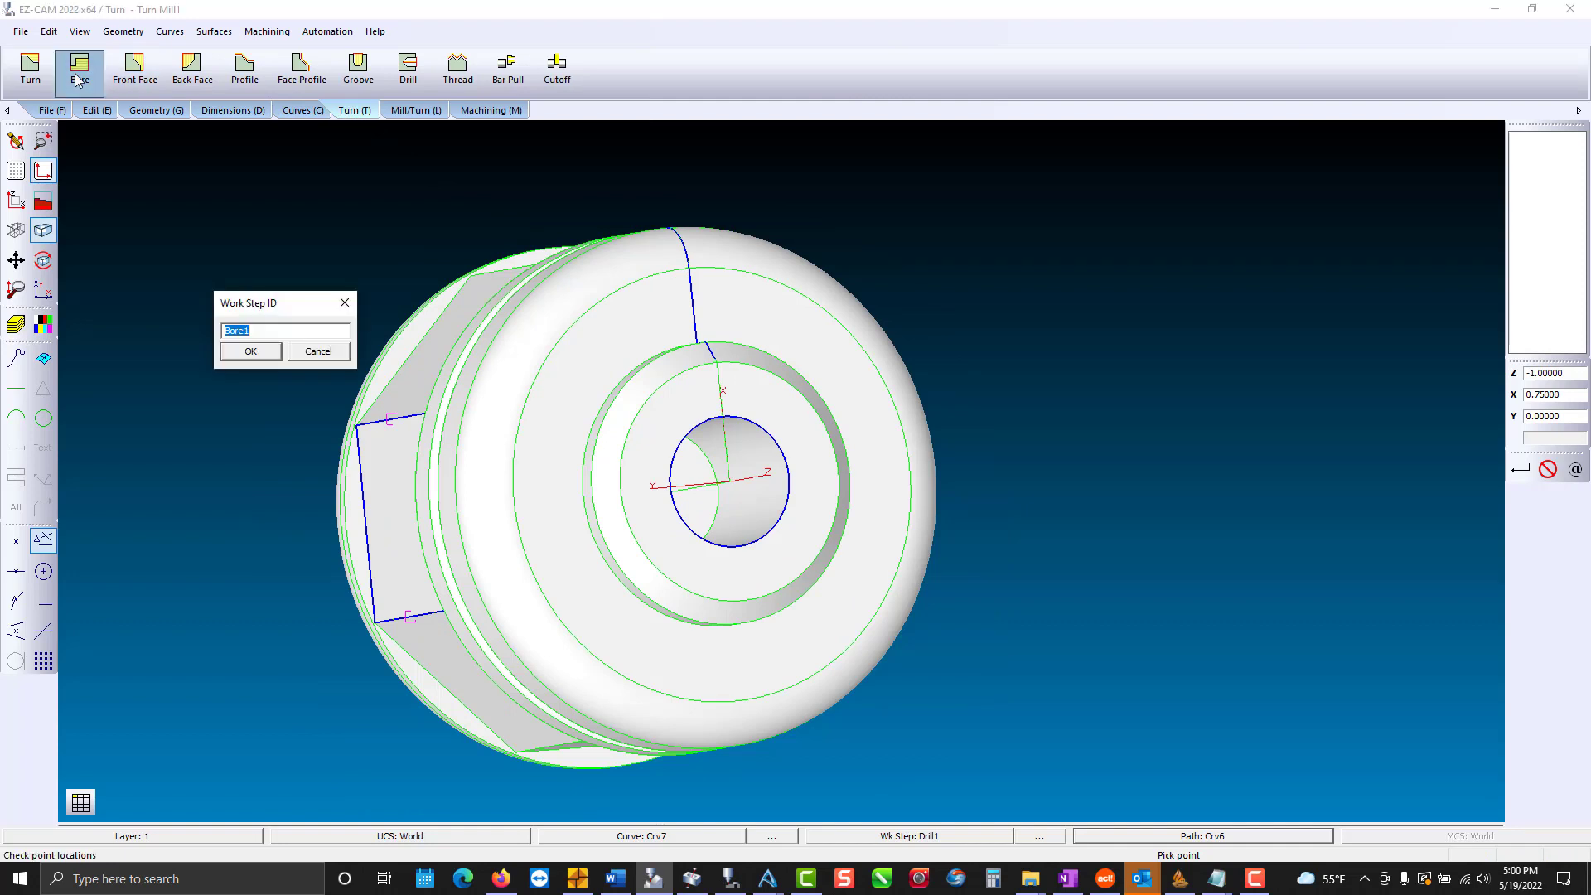
key(Return)
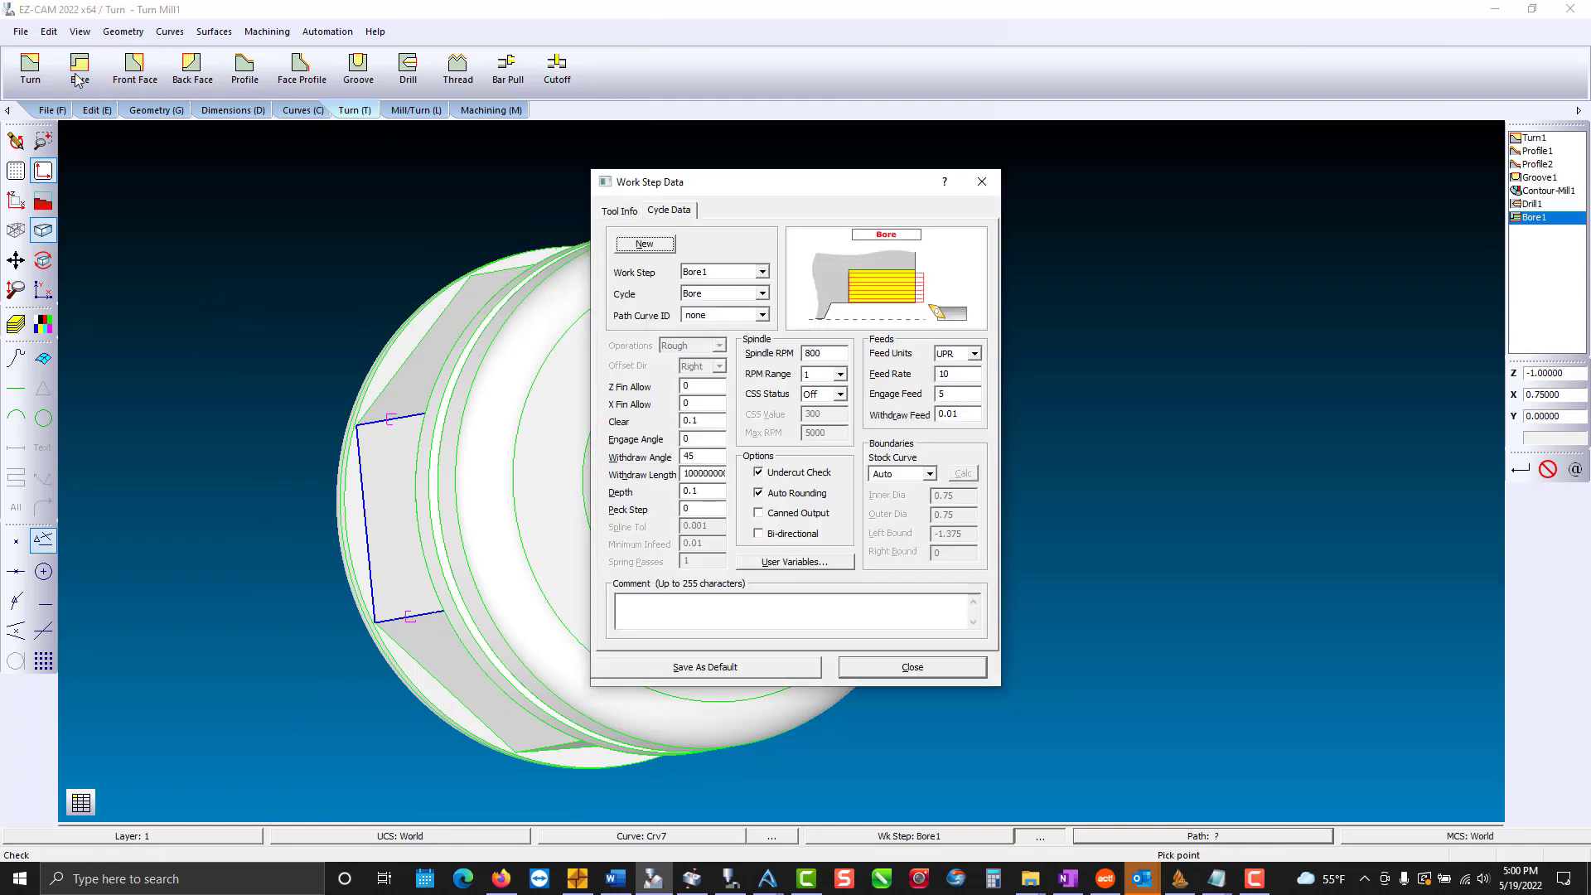
click(620, 212)
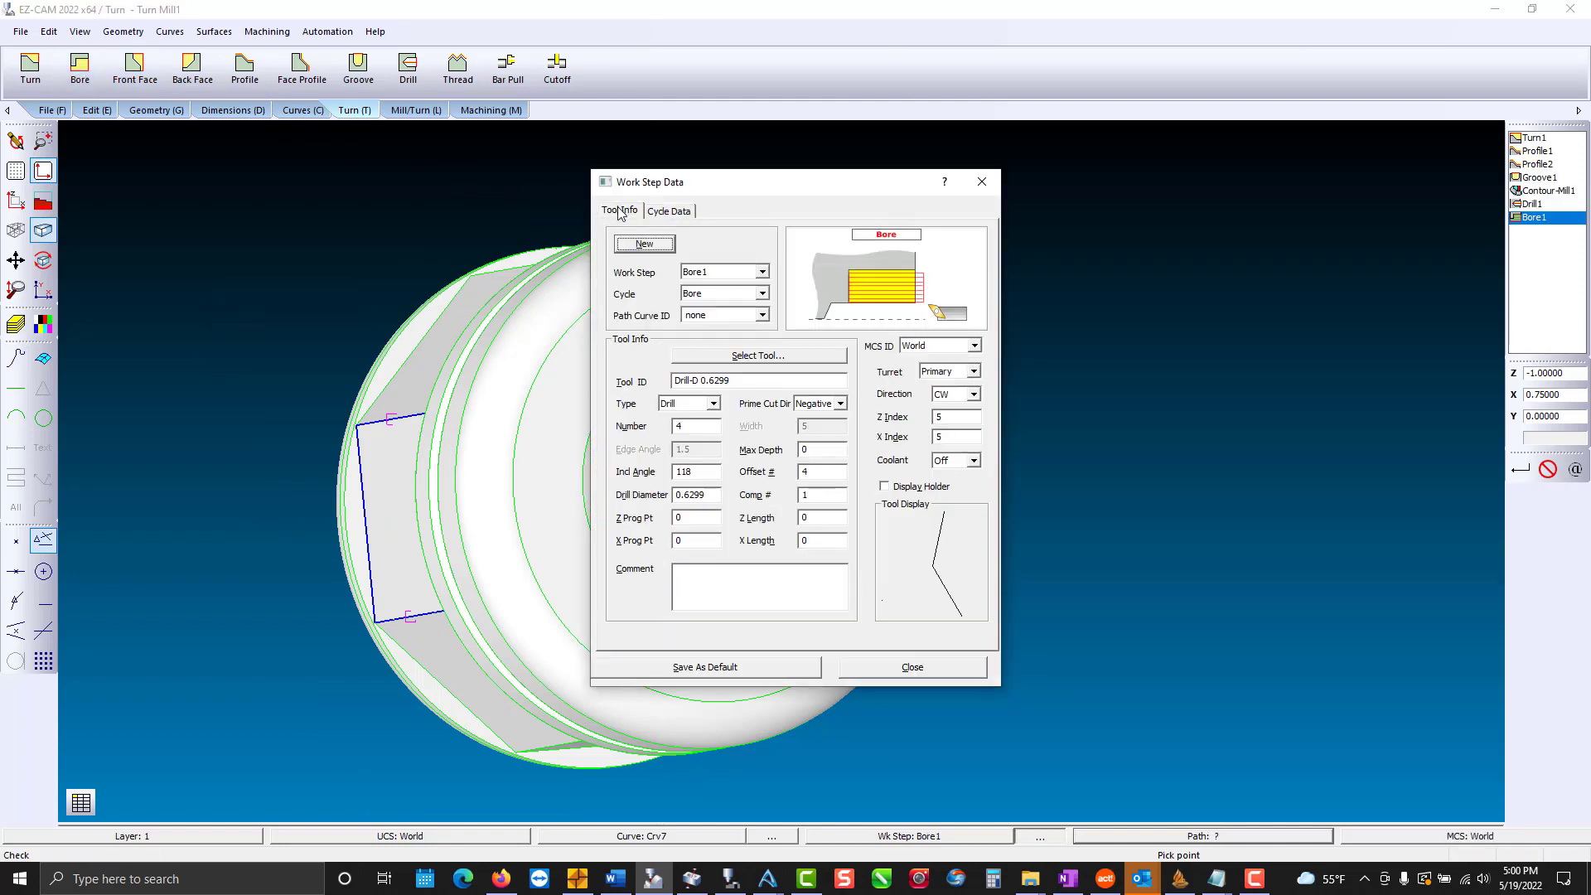
click(707, 357)
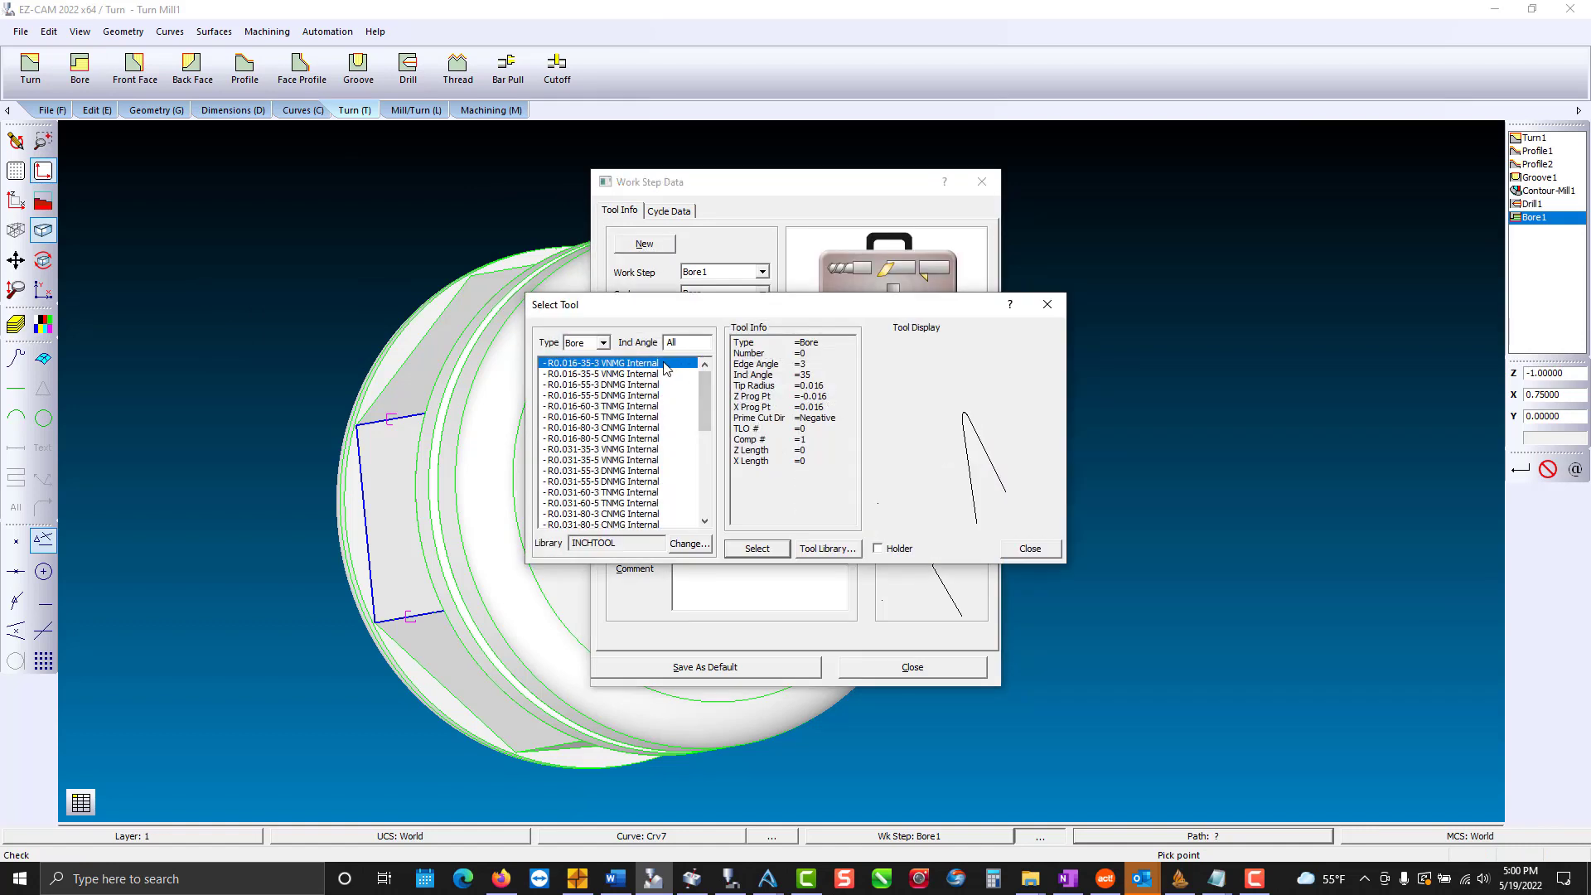
double_click(673, 367)
double_click(694, 425)
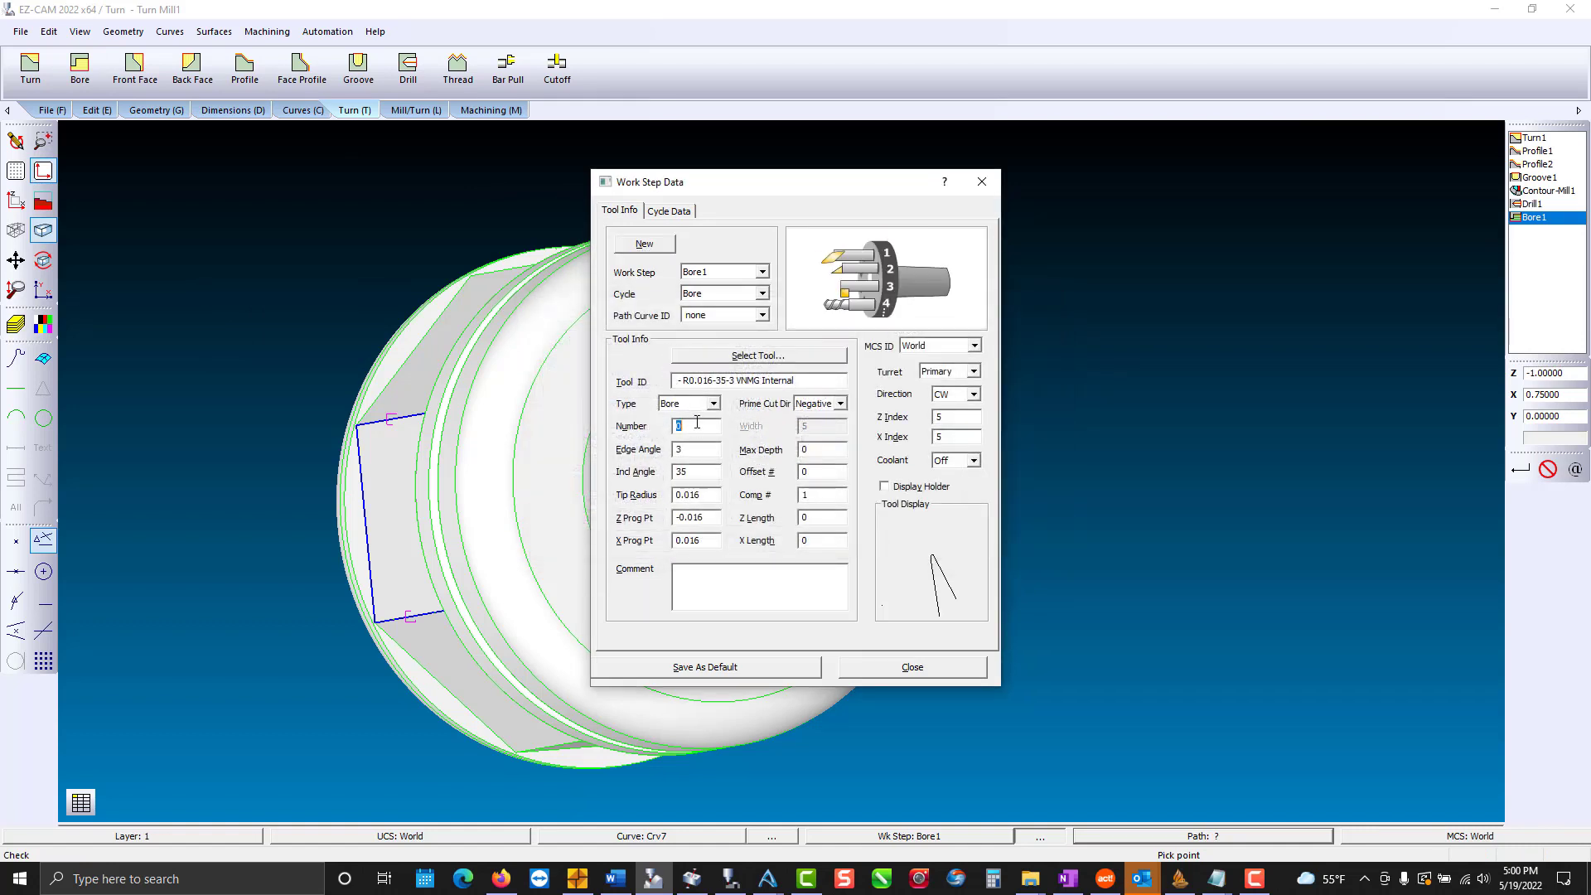
double_click(816, 472)
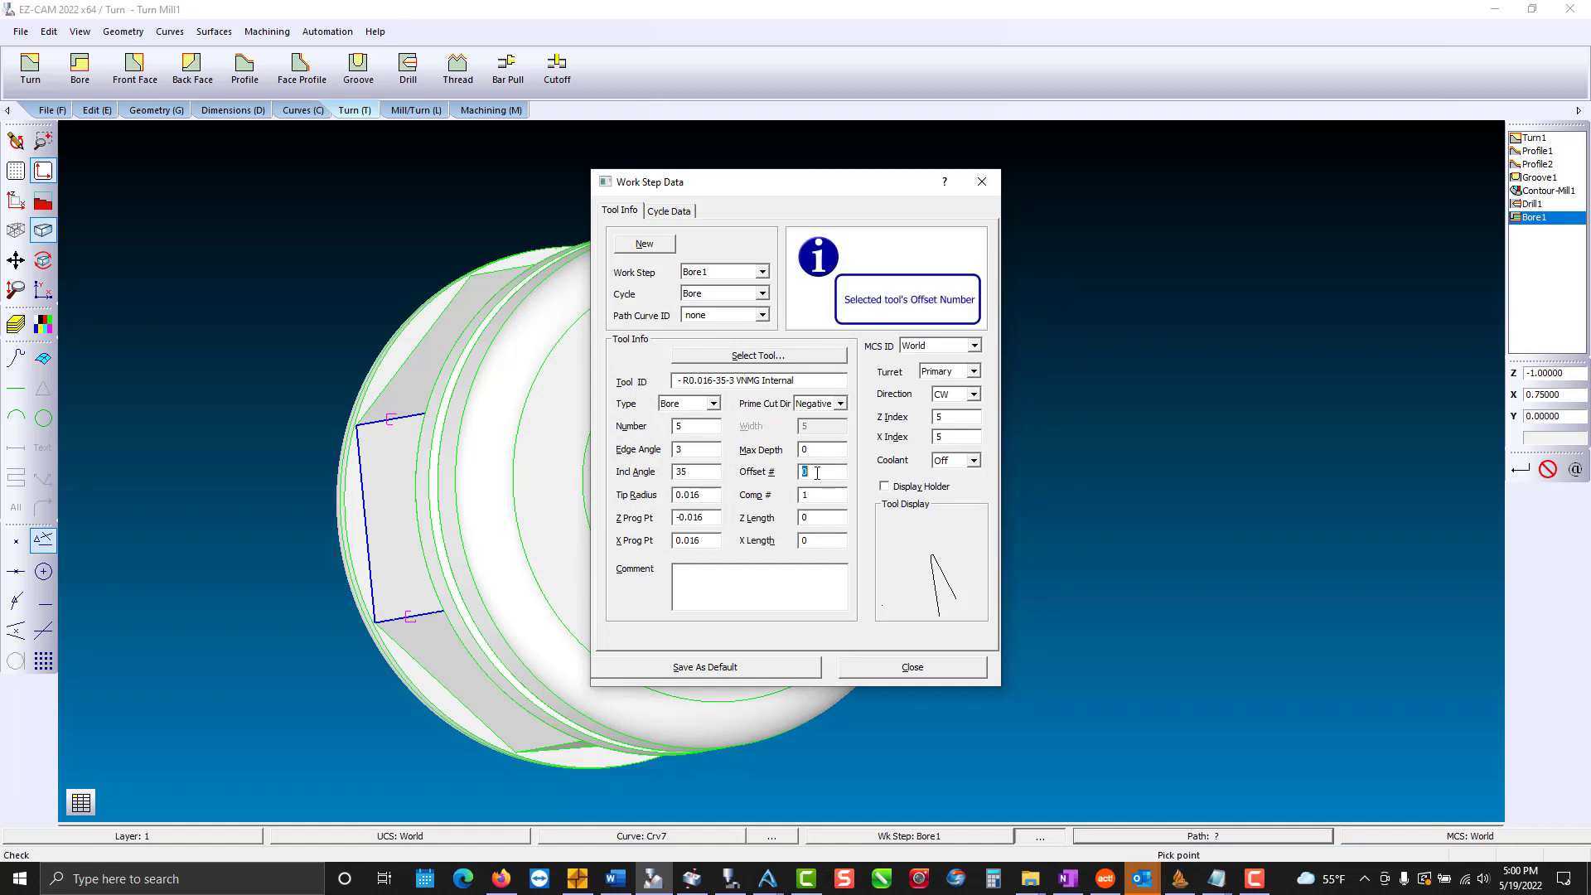
text(5)
Set Bore1's Z and X finish allowances to 0.01, CSS on, withdraw length to 0.05 and depth to 0.03.
click(683, 214)
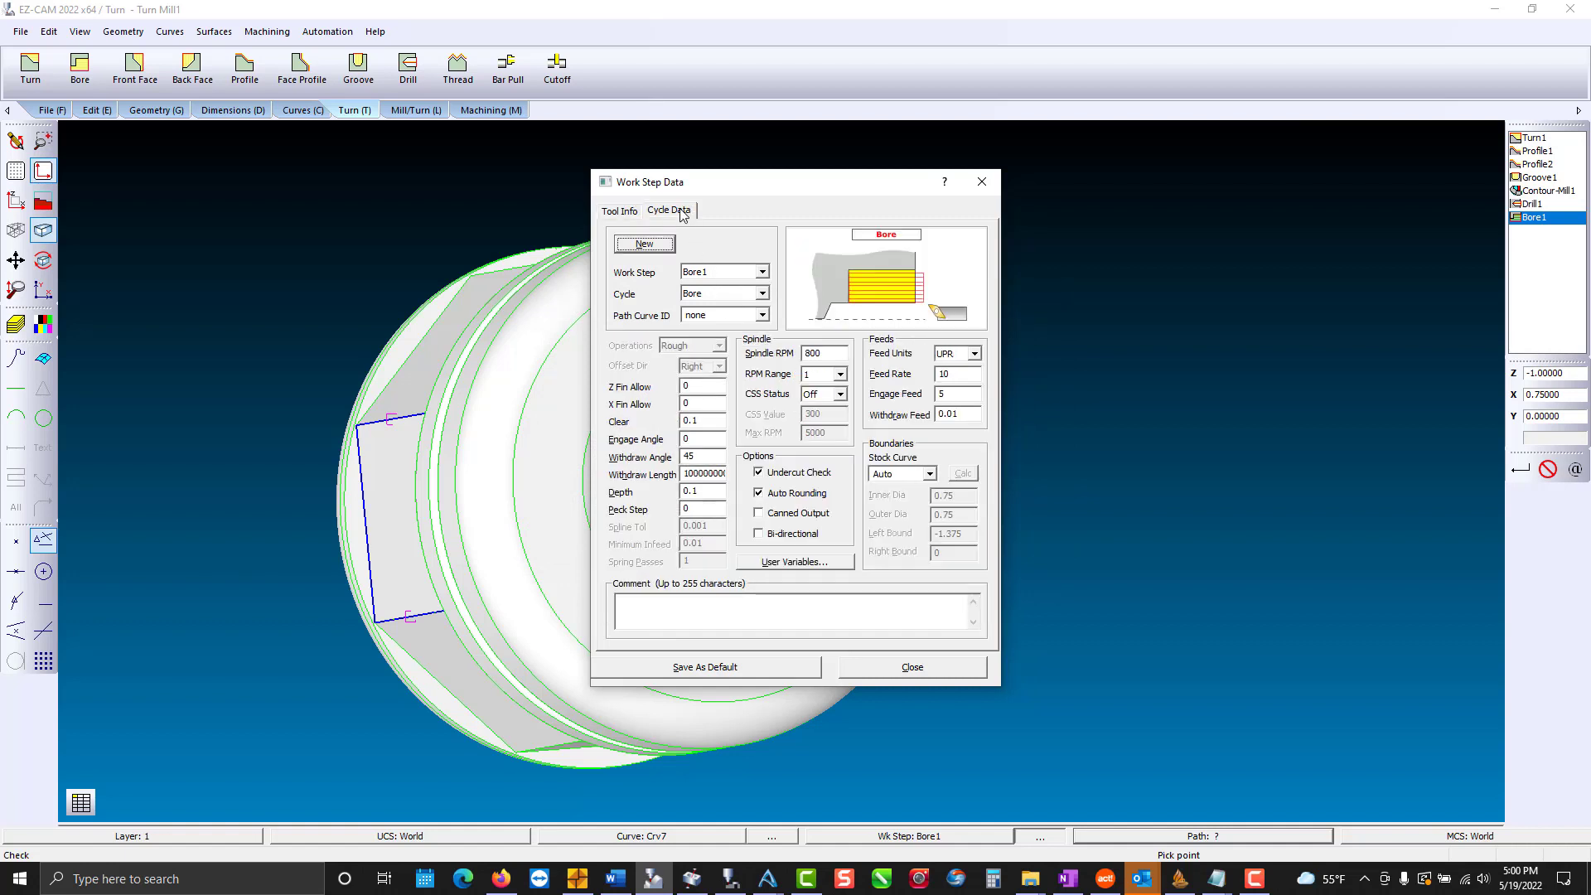
click(713, 386)
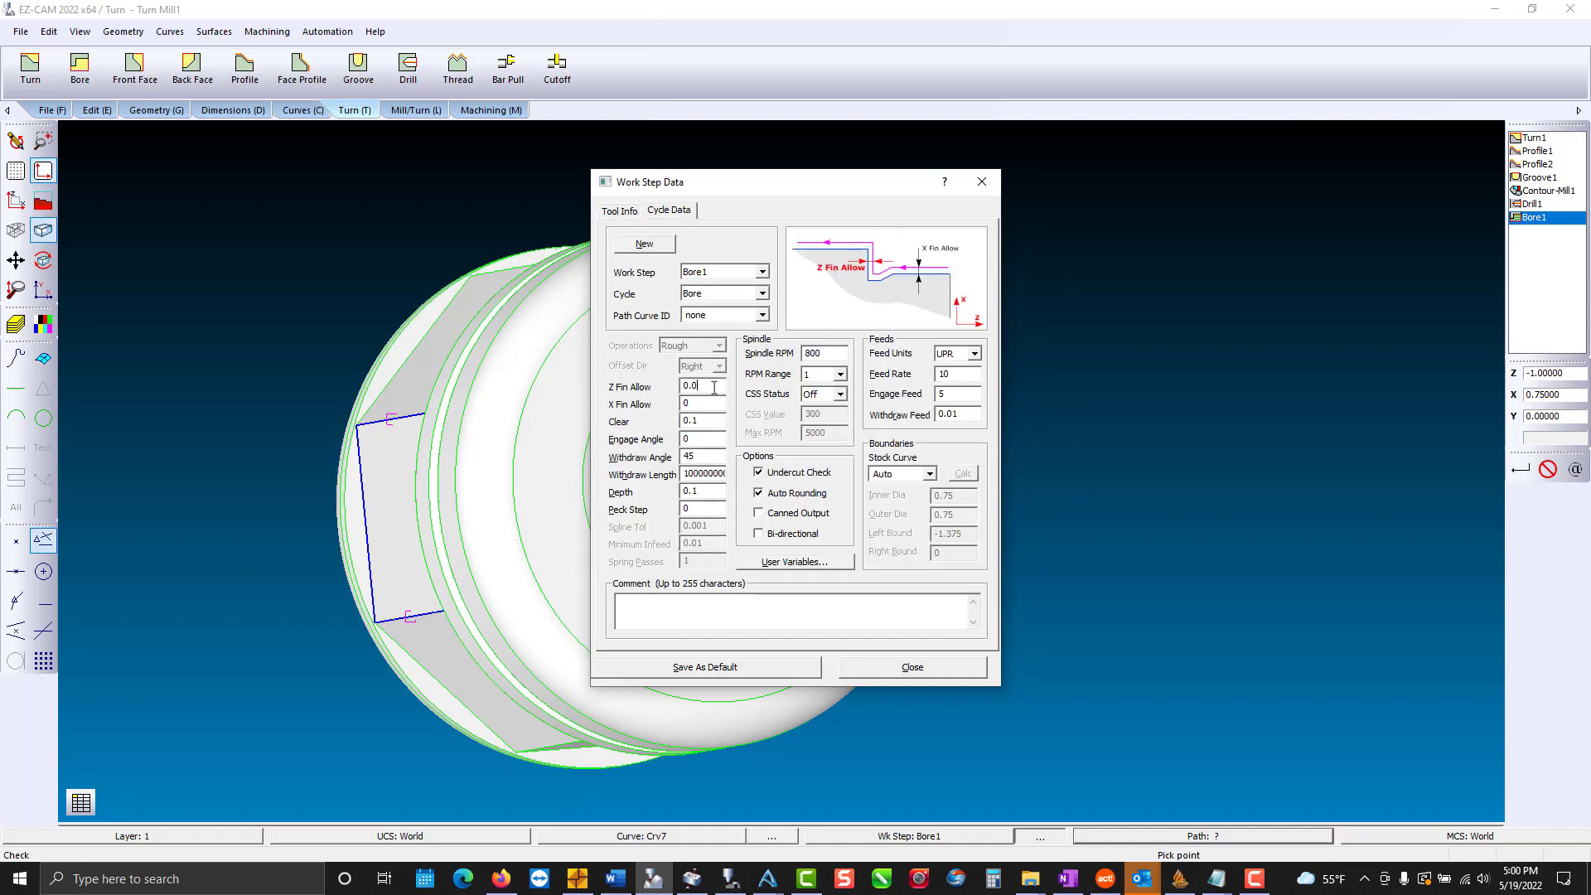
double_click(718, 401)
click(839, 396)
click(835, 414)
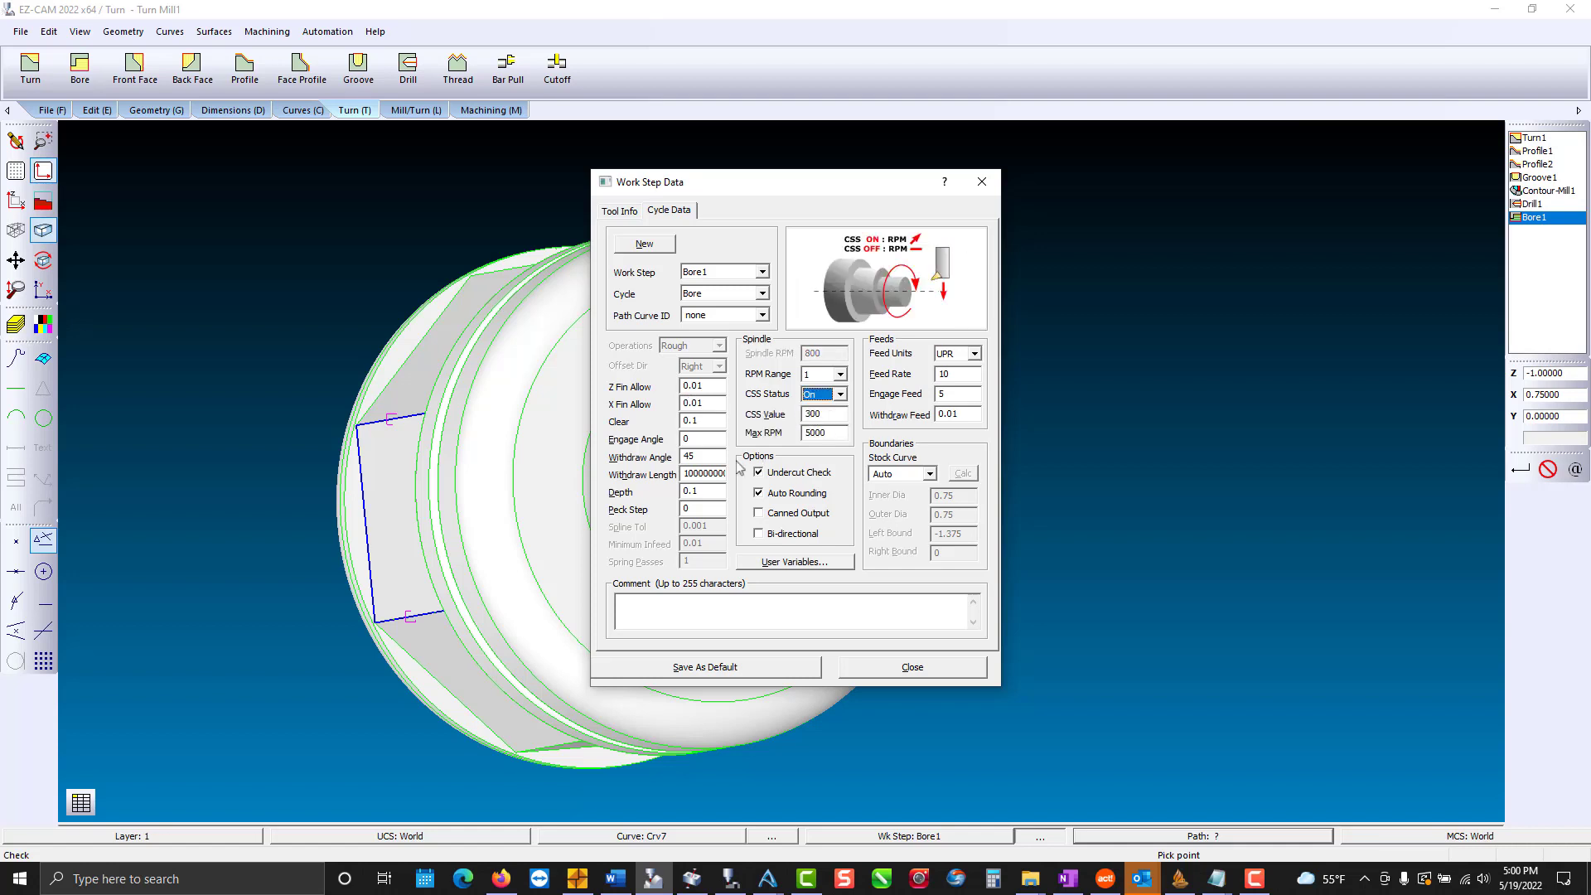
double_click(710, 474)
text(.05)
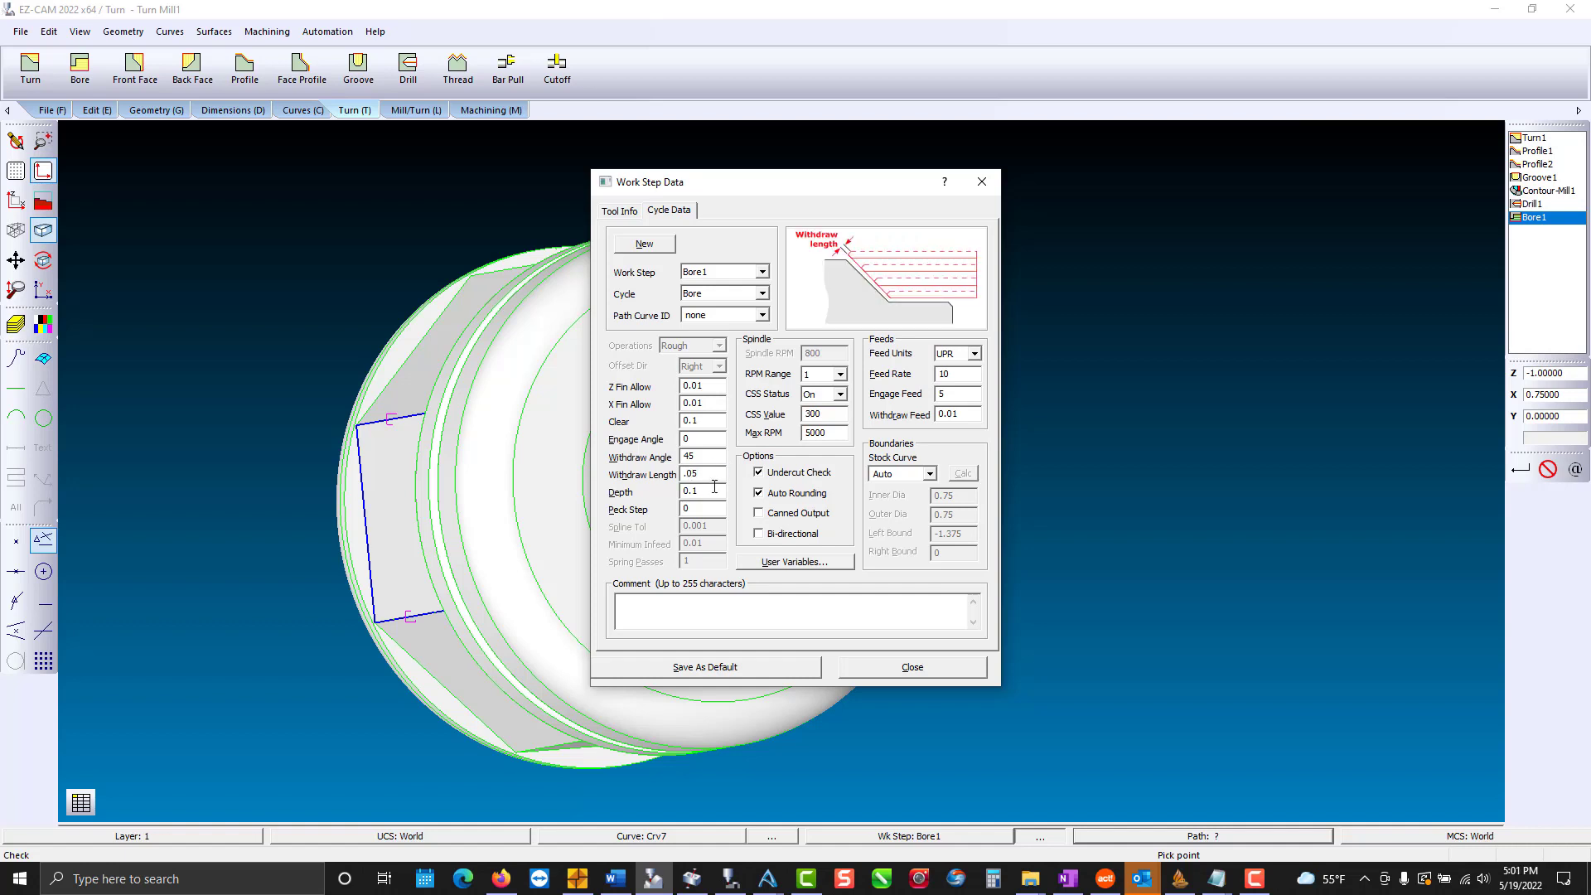
double_click(714, 487)
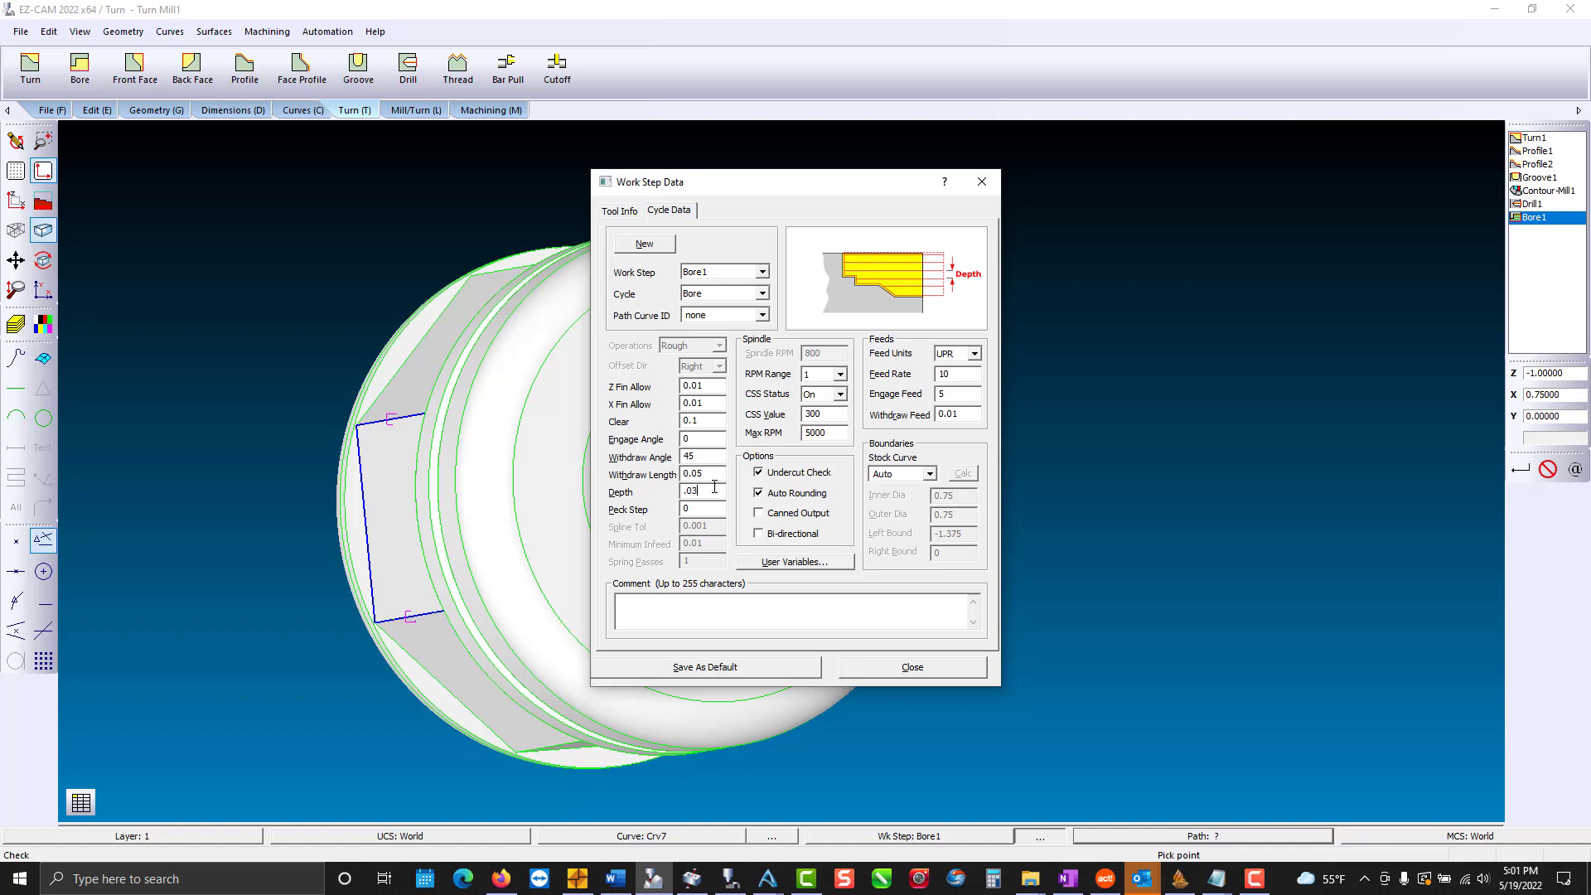
Set Bore1's stock boundaries to Manual with inner diameter 0.6, and assign the hole wall curve as its path.
click(878, 483)
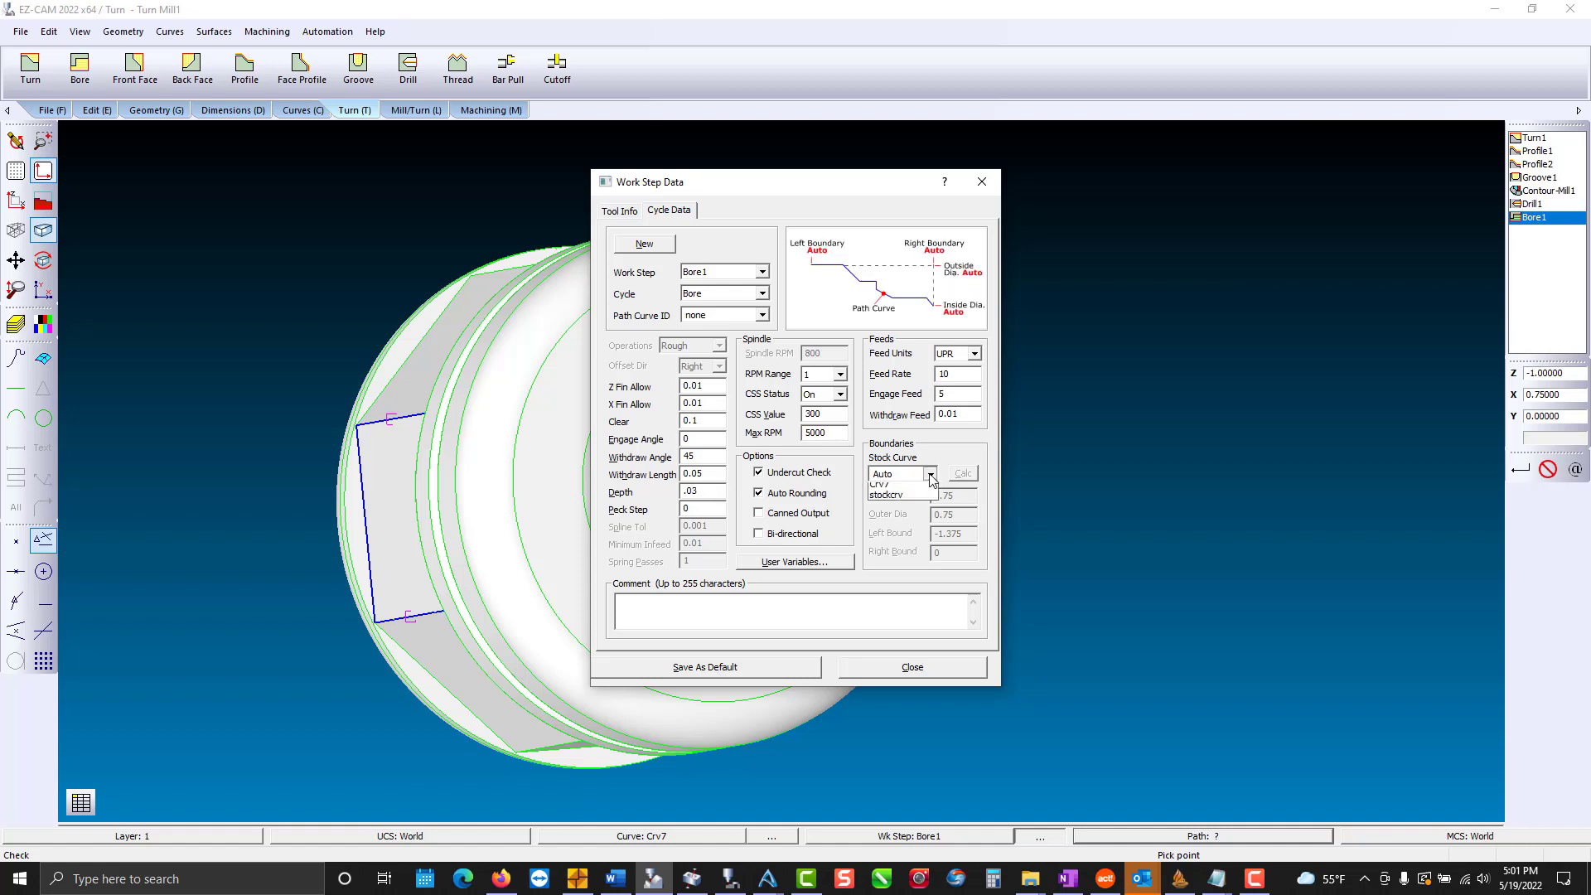
click(918, 499)
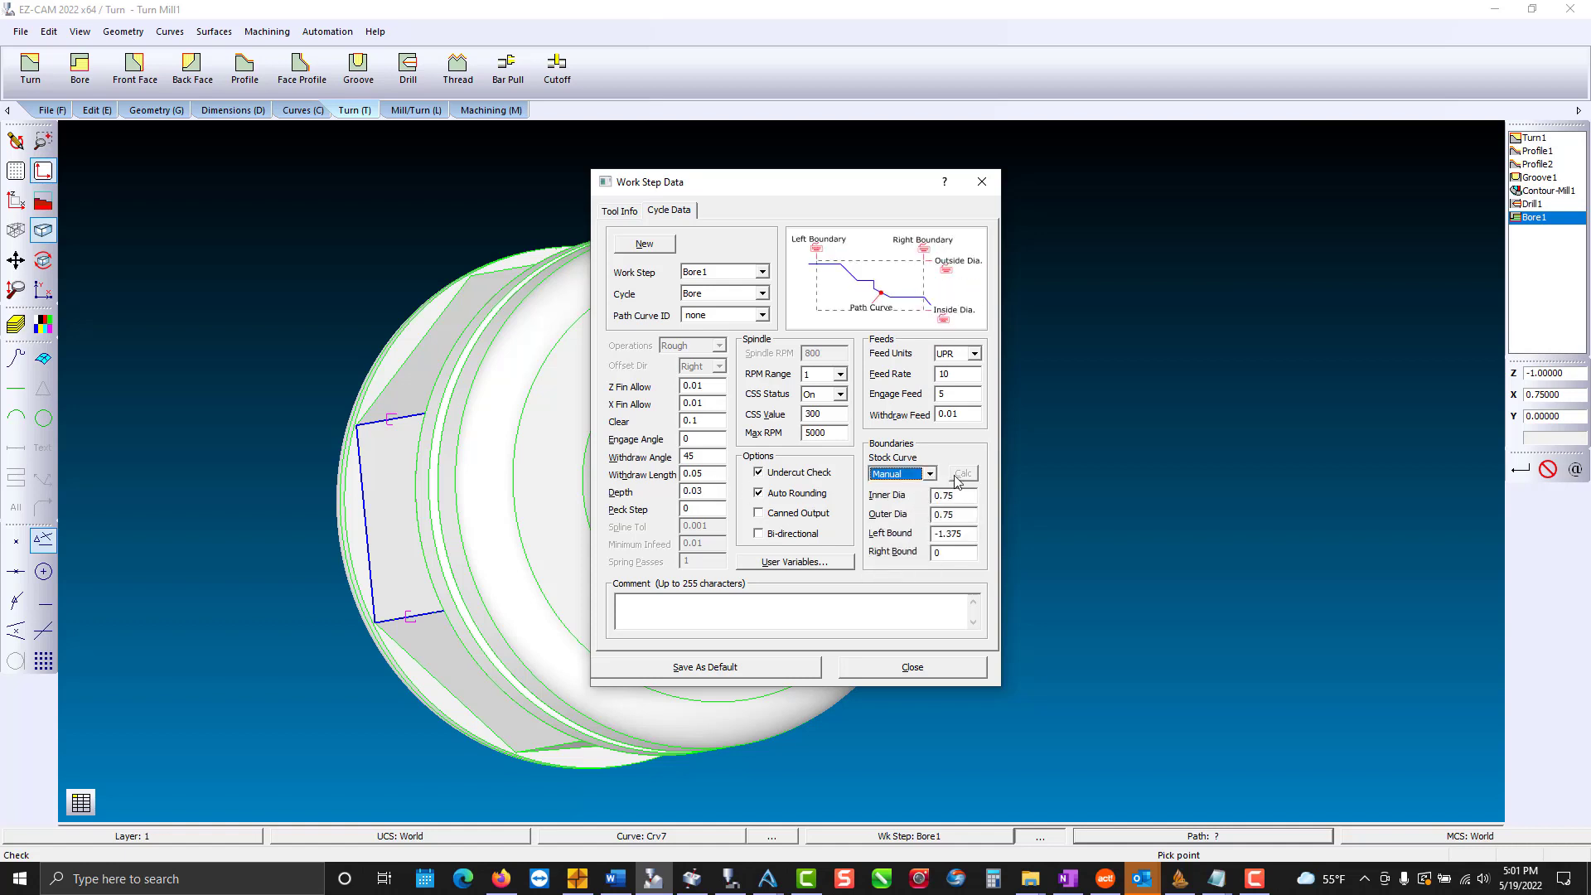
double_click(955, 494)
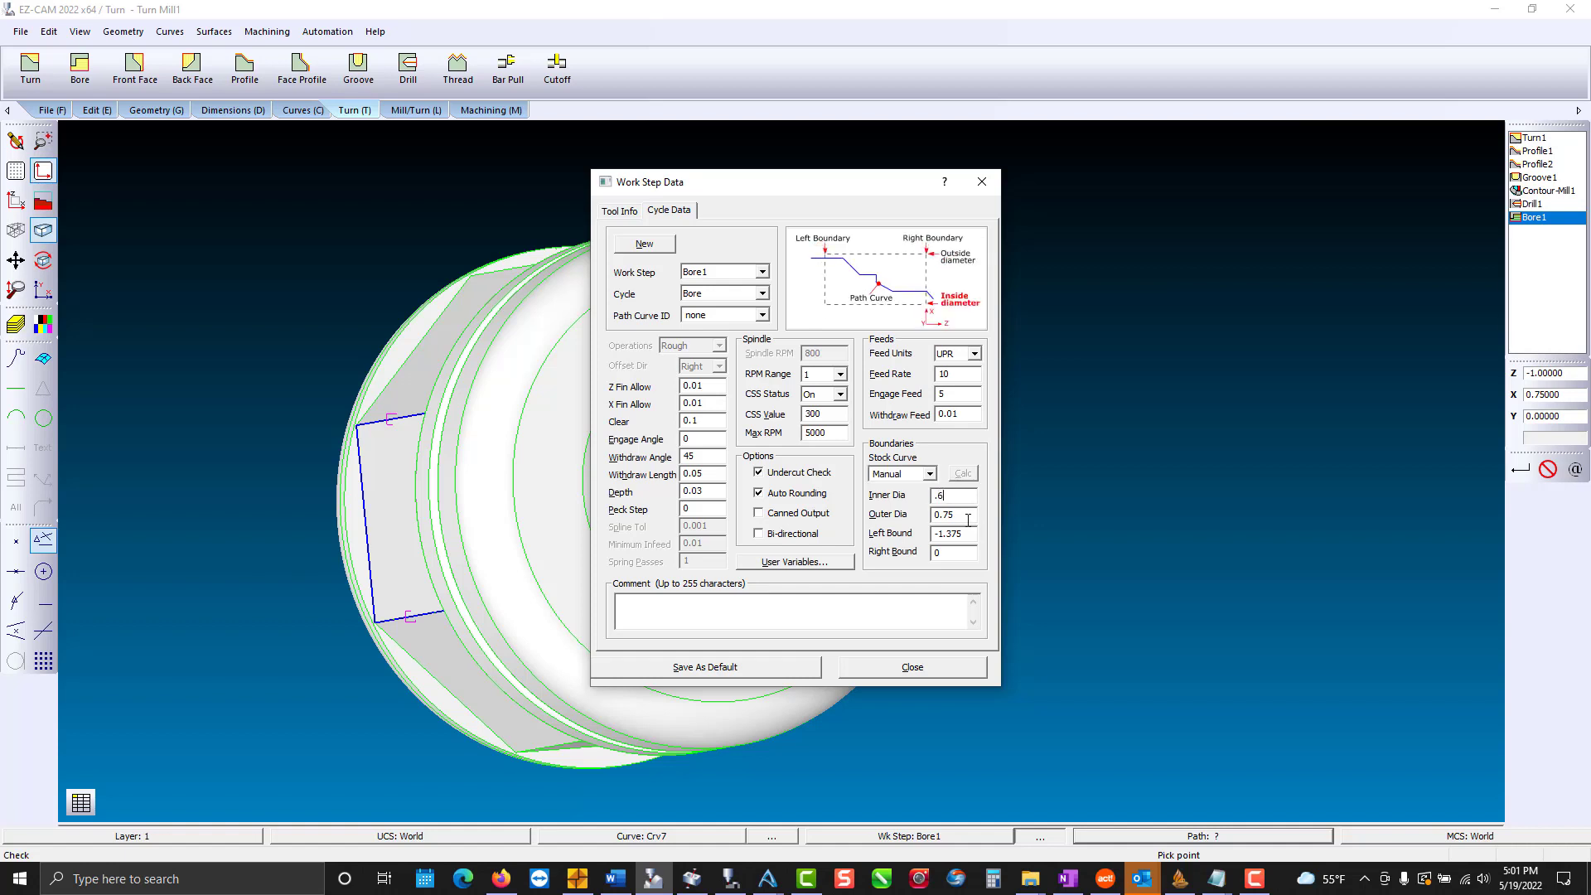
click(914, 669)
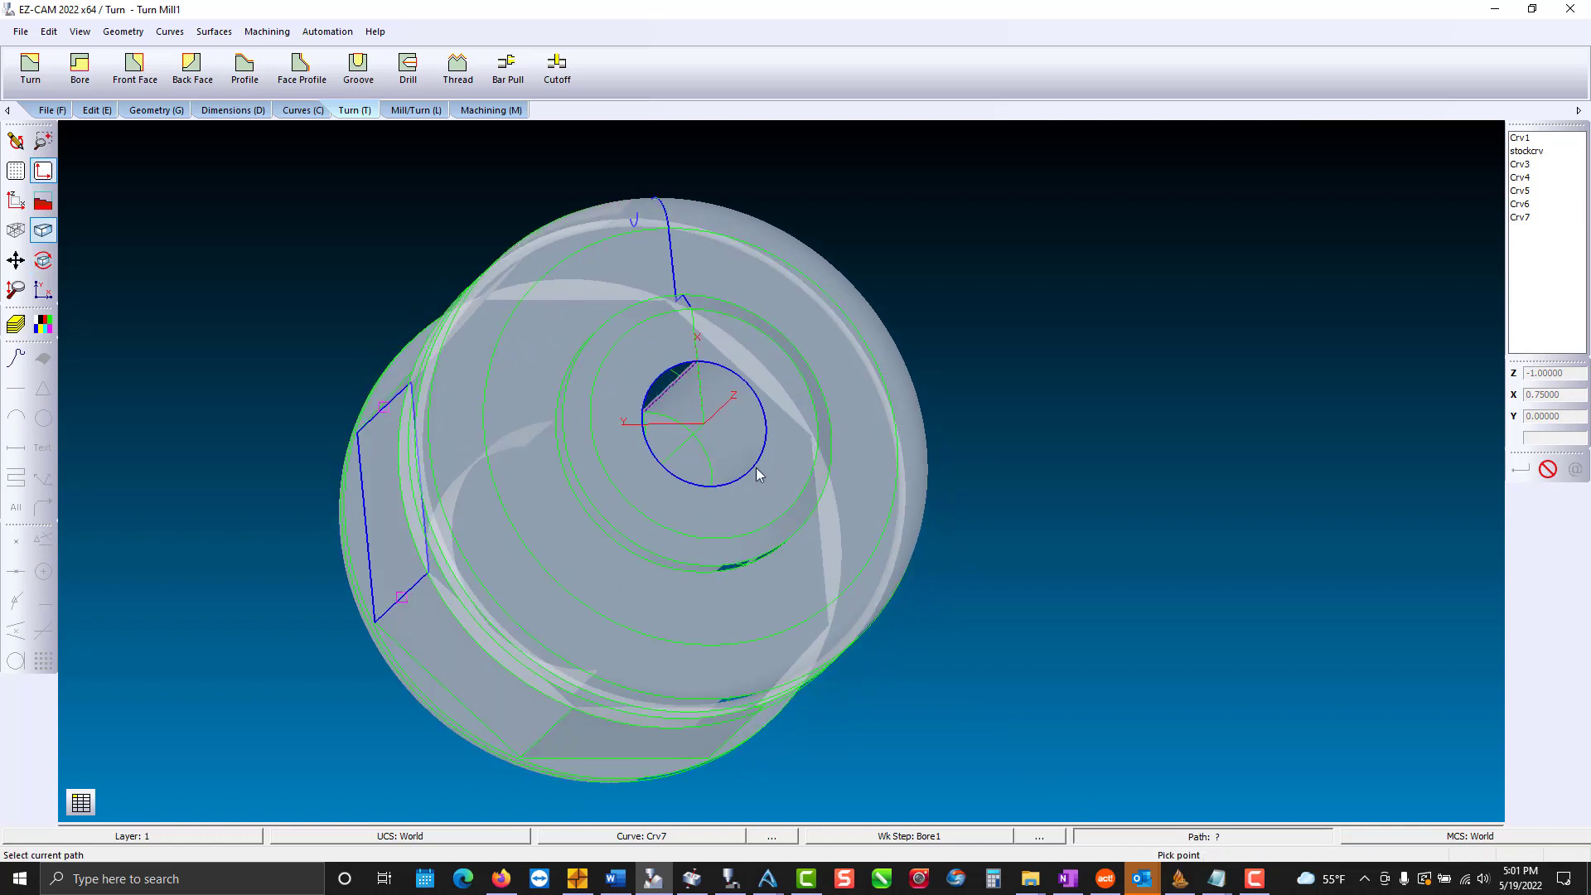
click(756, 472)
Verify the tool path of Bore1.
click(492, 110)
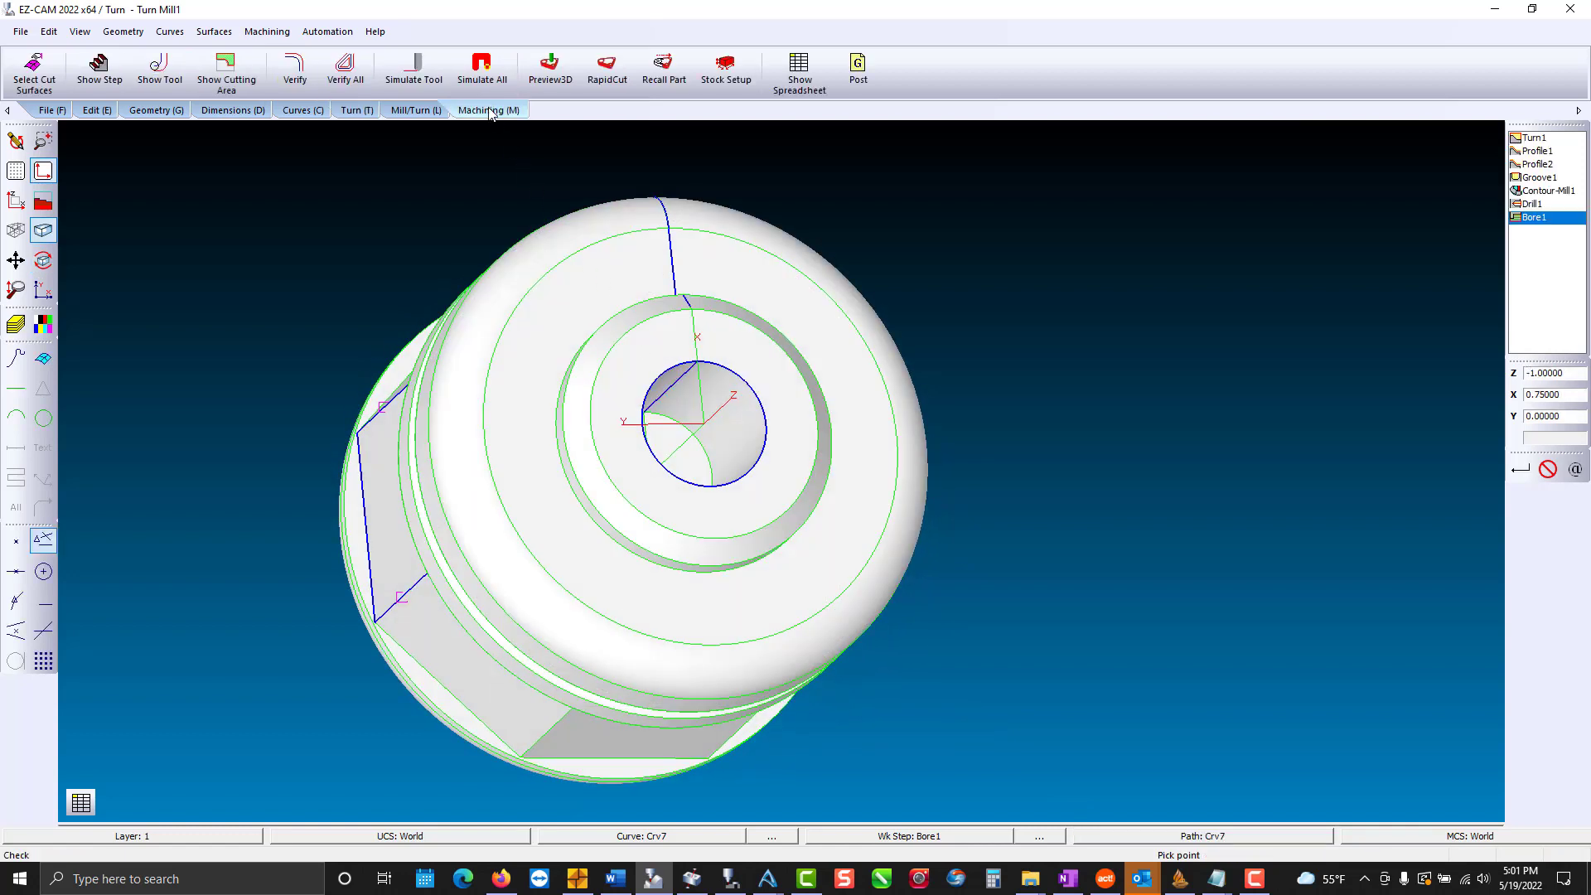
click(294, 70)
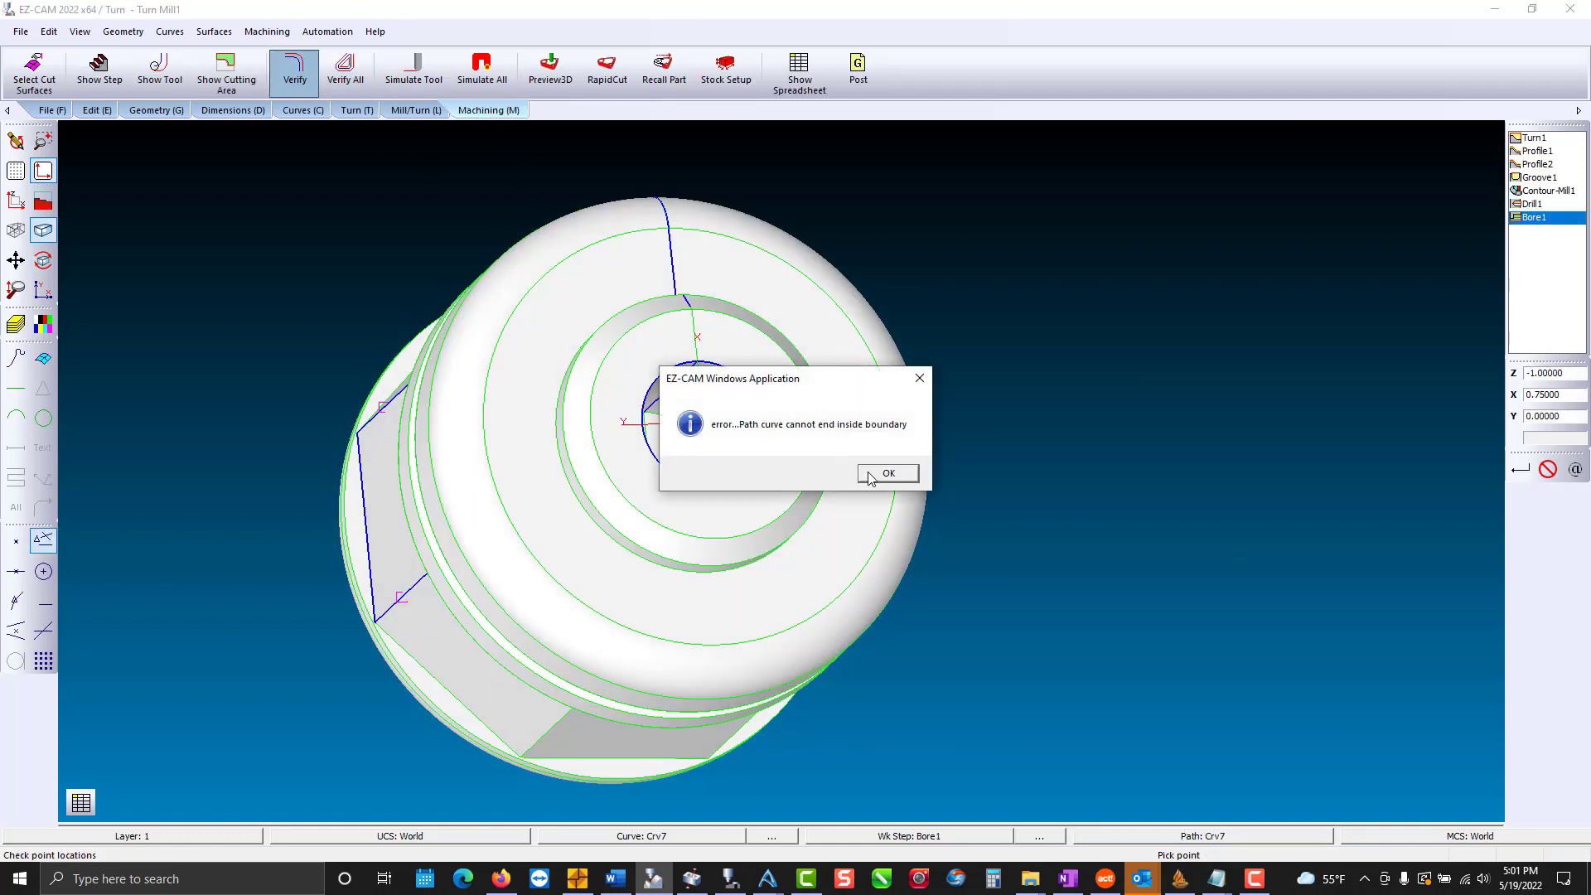
click(870, 474)
Recalculate Bore1's boundaries from its path curve, set the inner diameter to 0.6 again, and verify the tool path.
double_click(1531, 217)
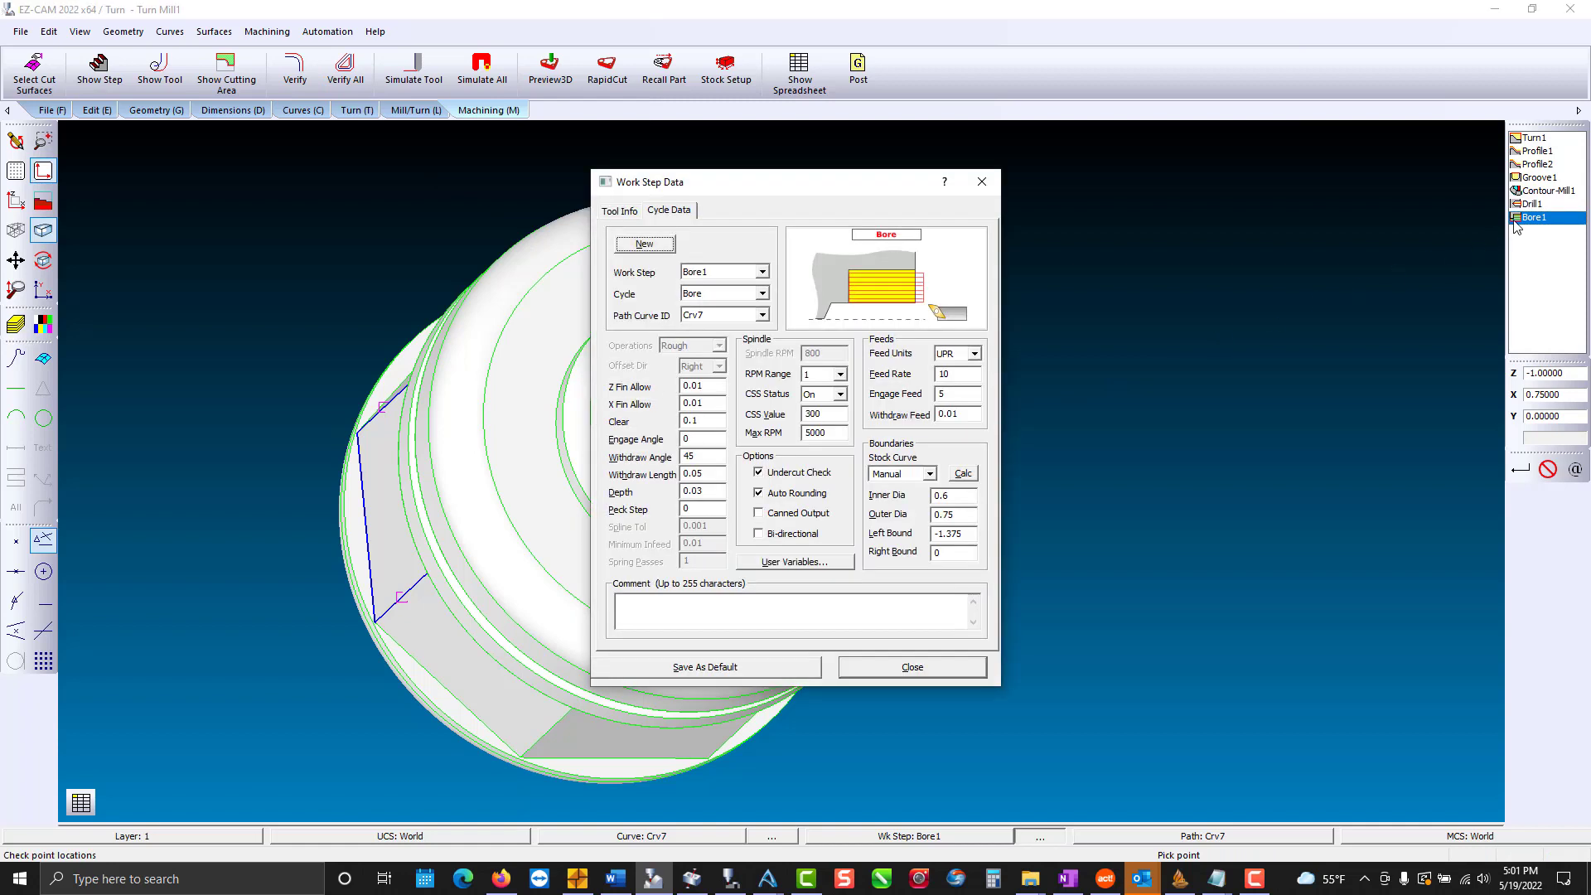
click(963, 473)
double_click(969, 492)
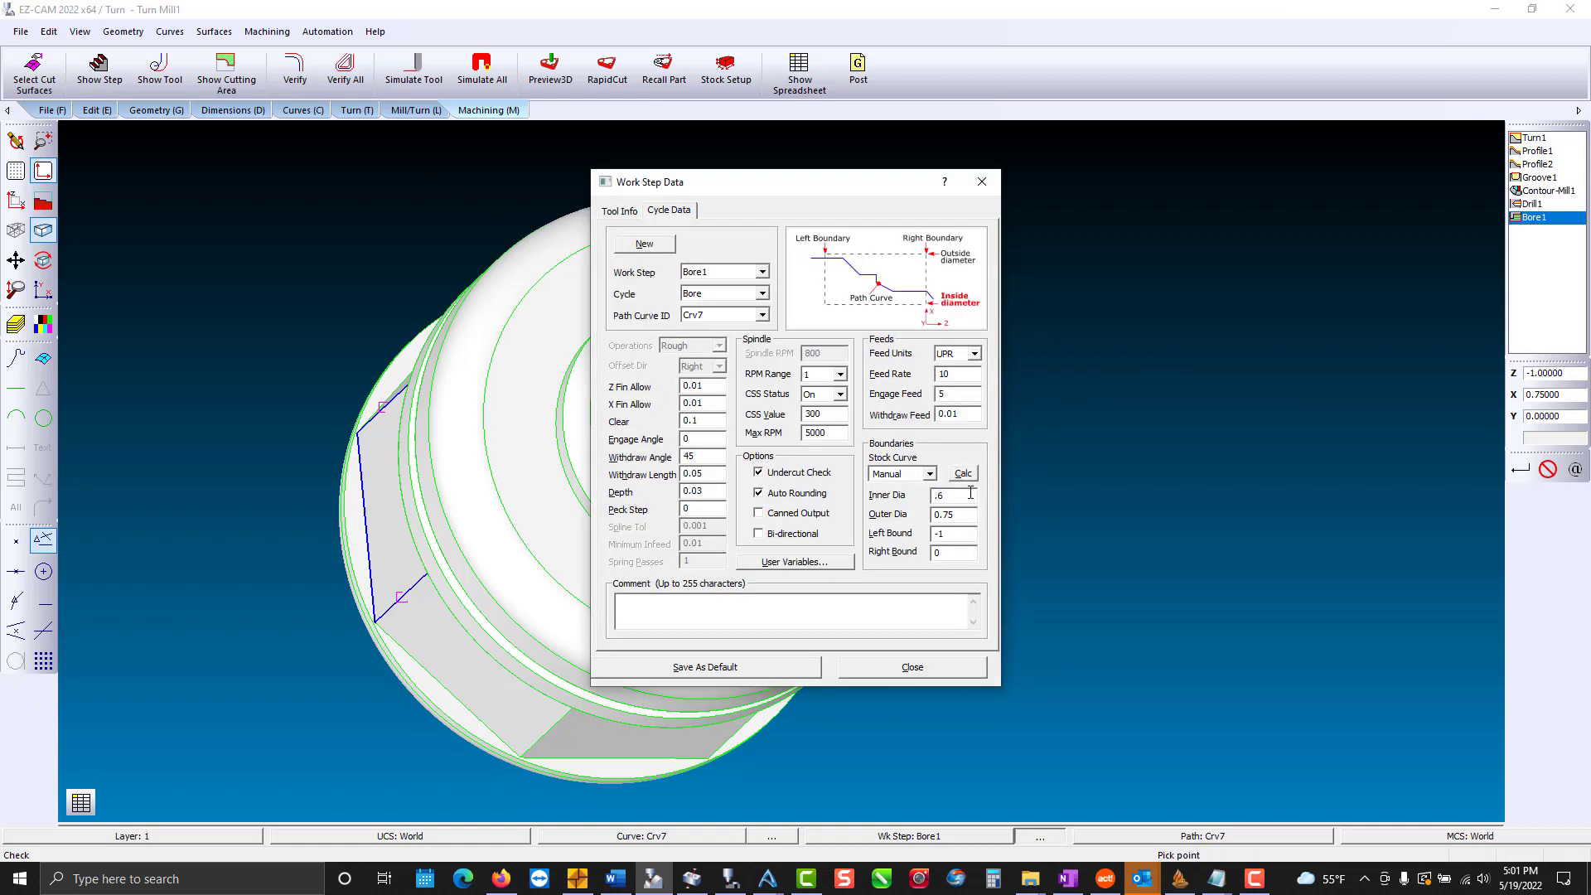
click(911, 668)
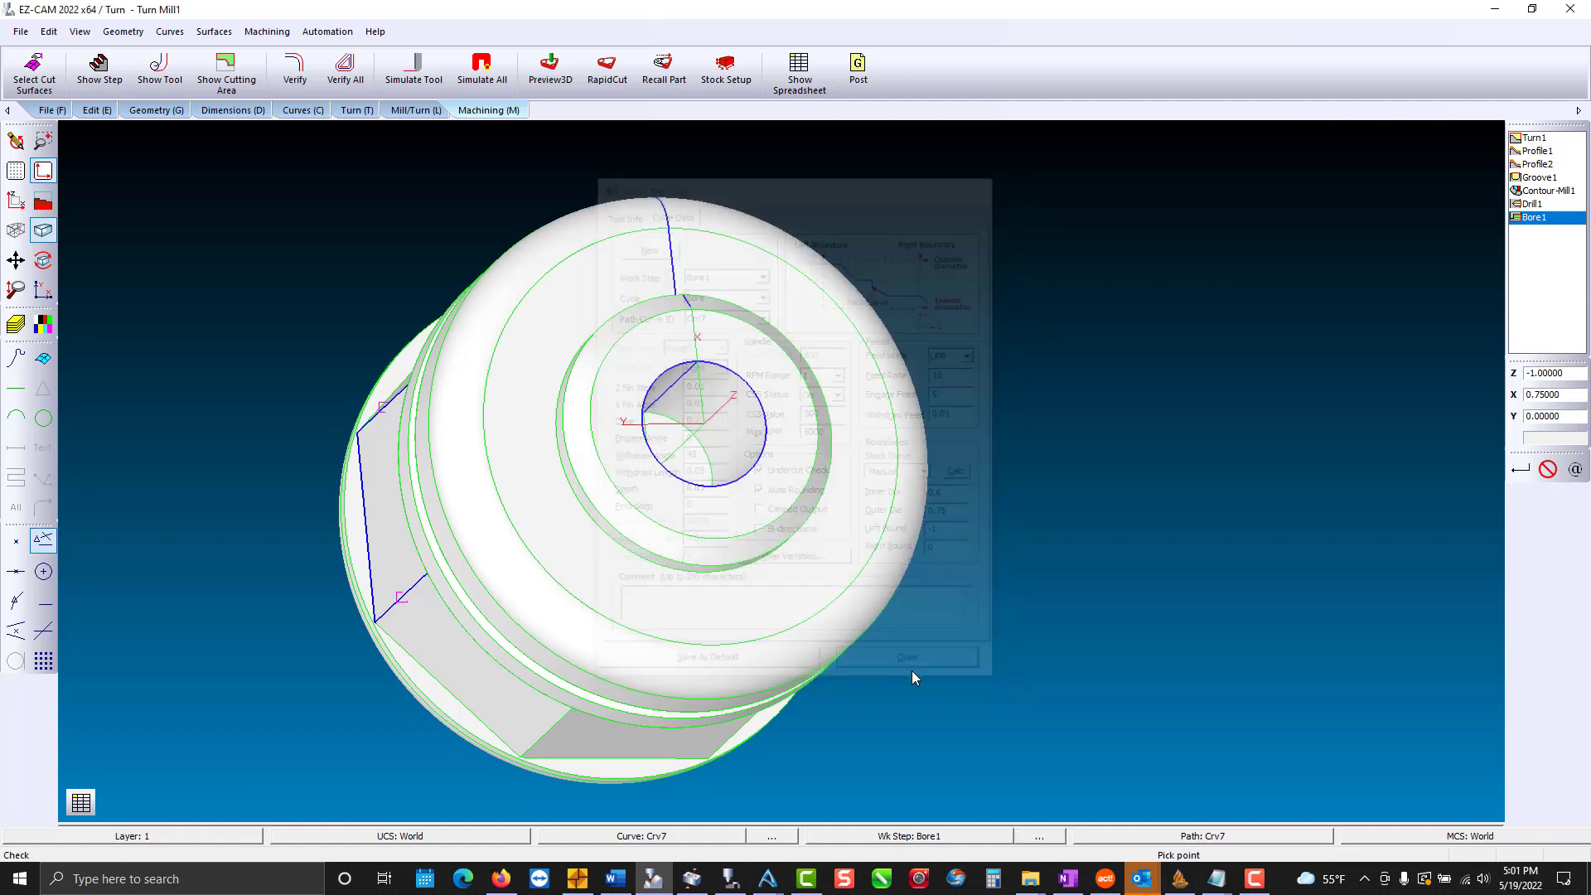
click(302, 78)
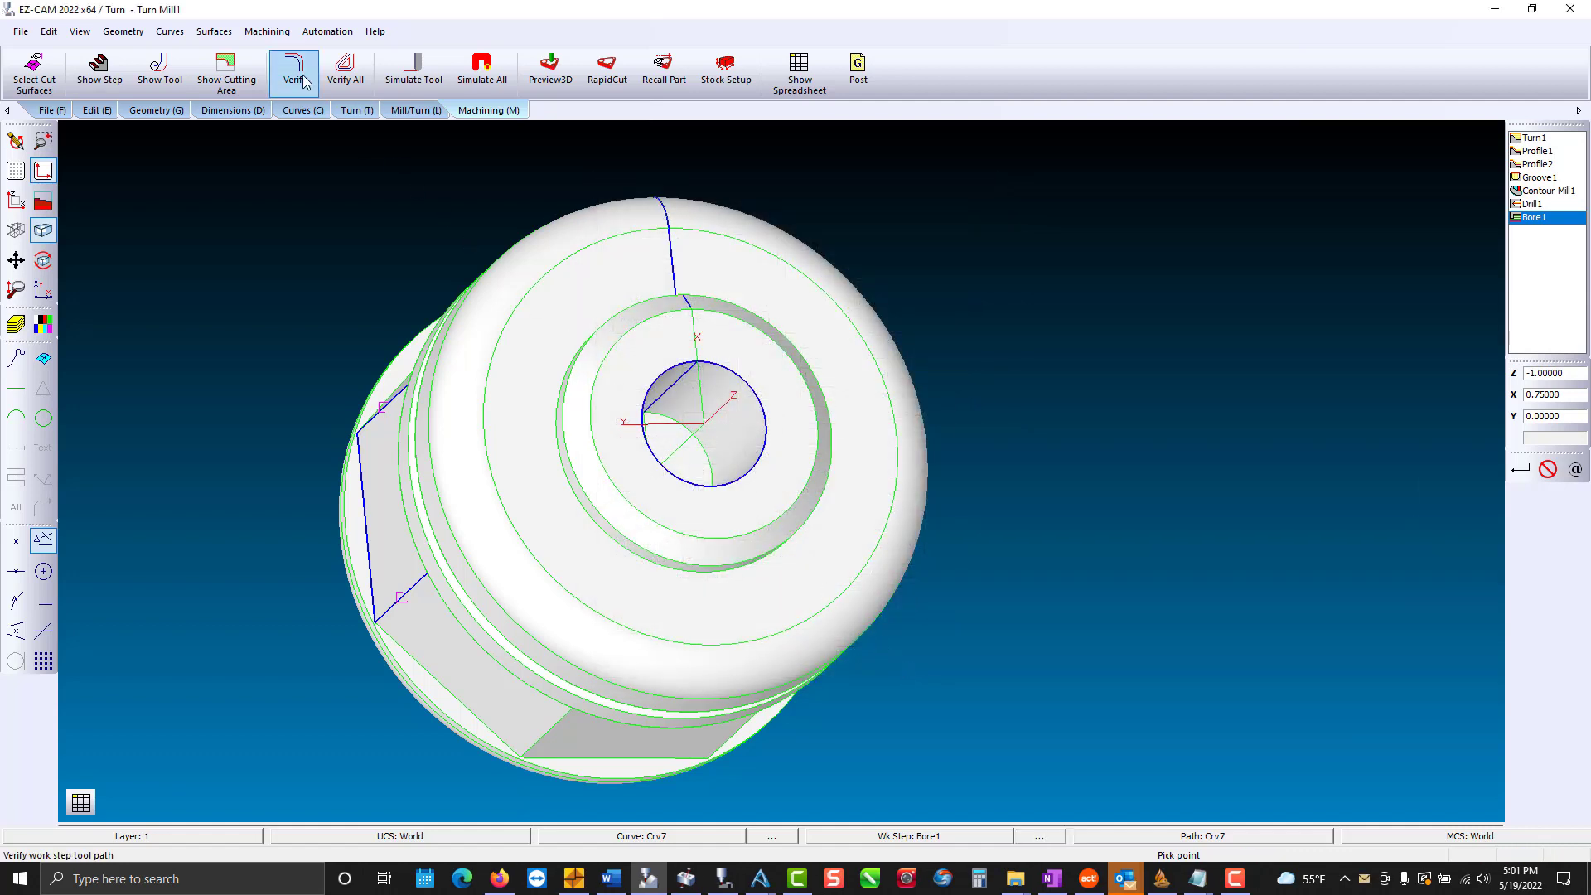
Run the 3D cutting preview with the boring step included, inspect the bored hole in section, and clear the simulation.
click(549, 70)
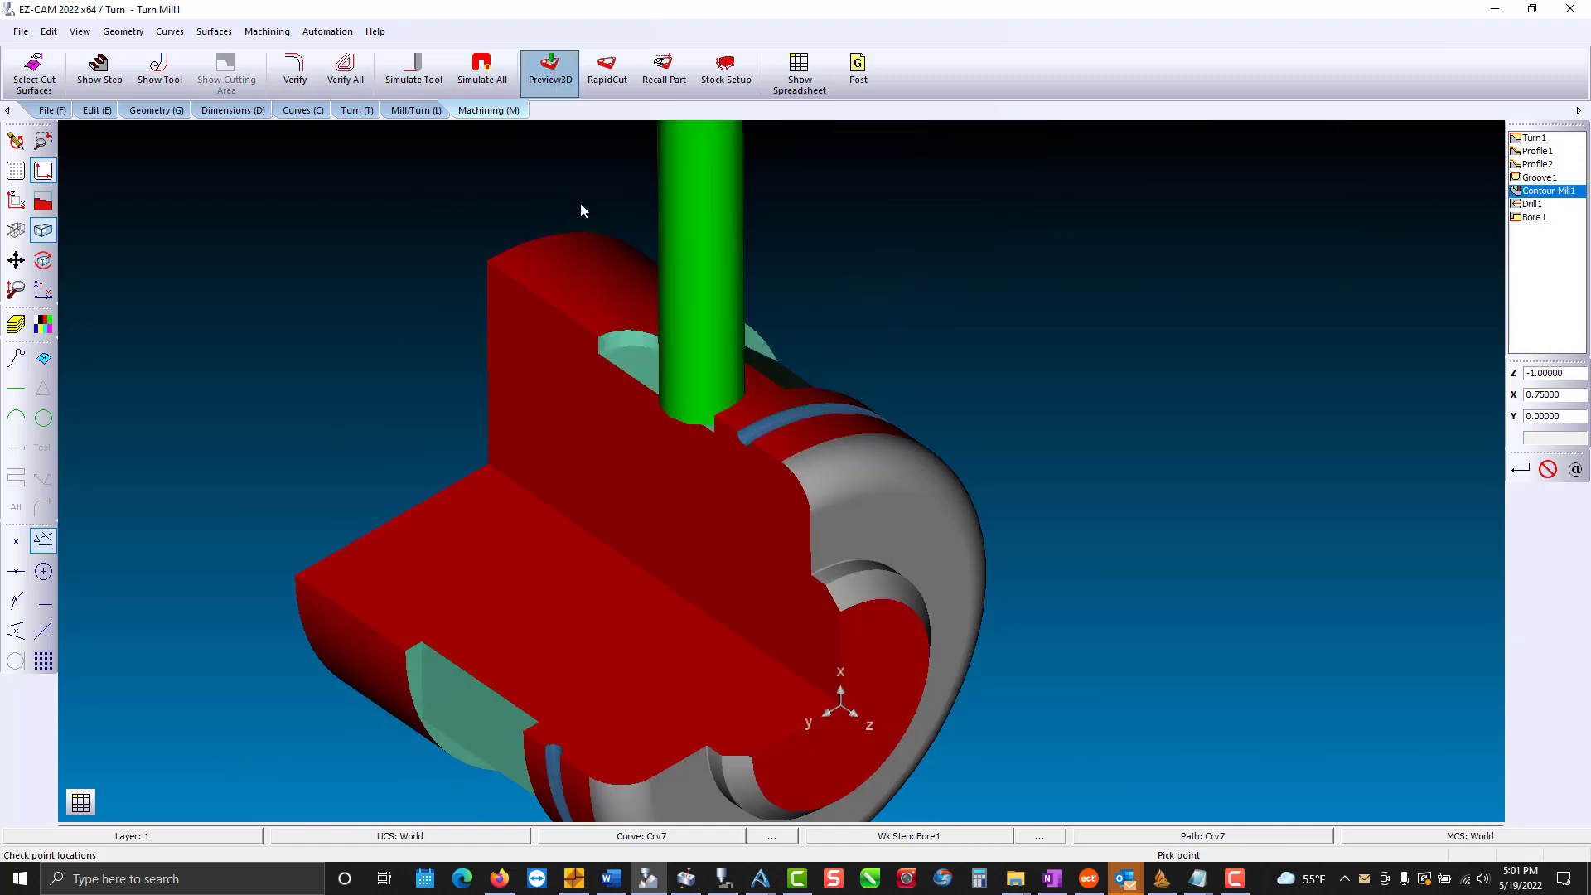
middle_drag(734, 486, 858, 502)
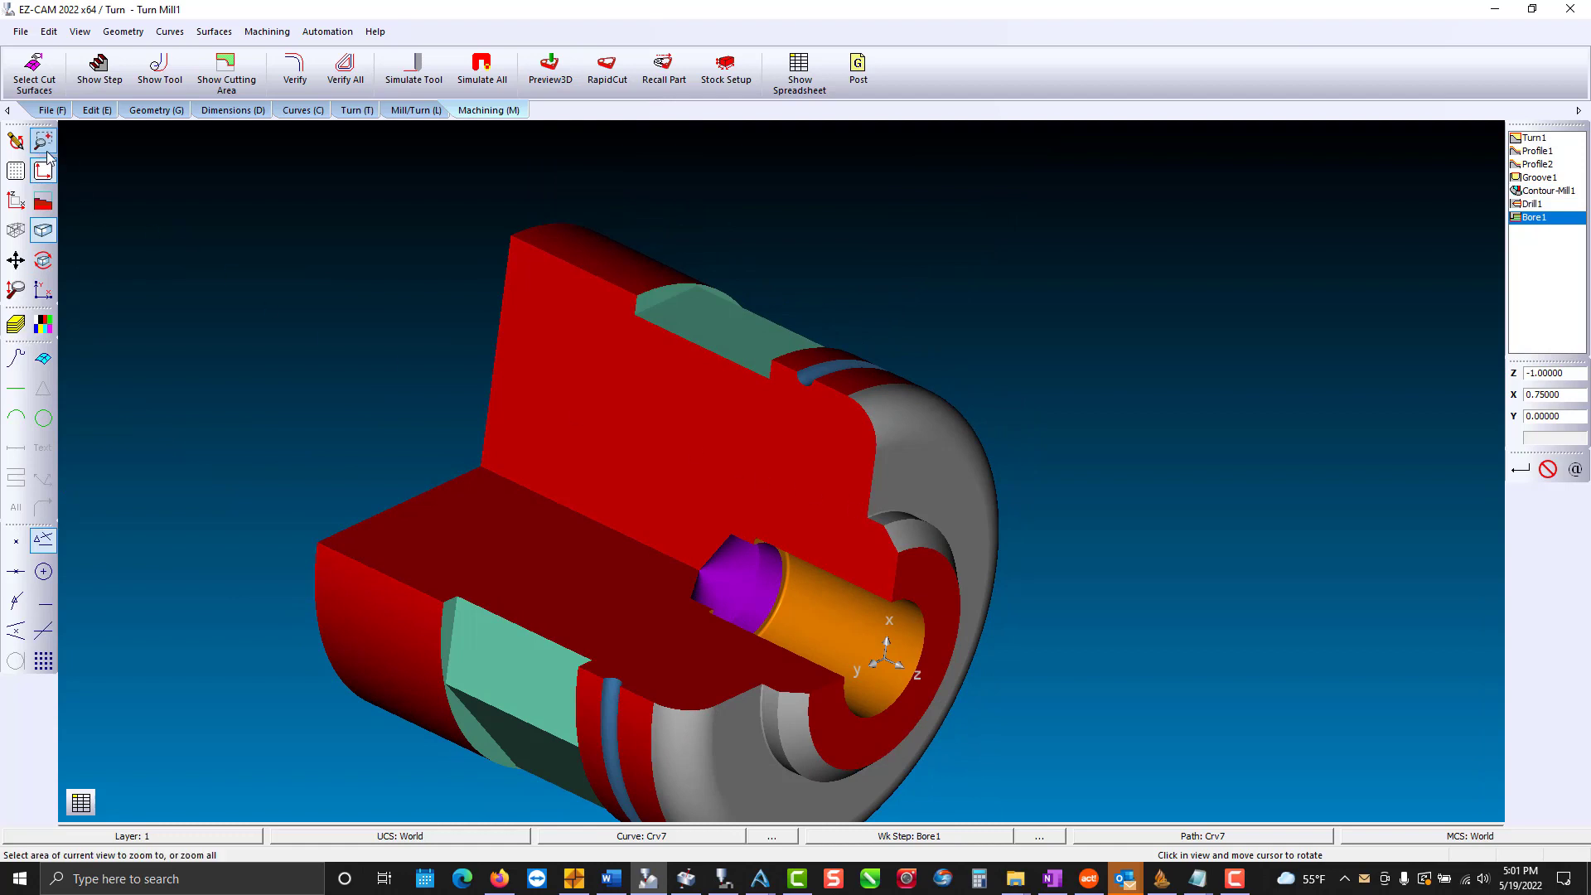
click(18, 143)
click(27, 203)
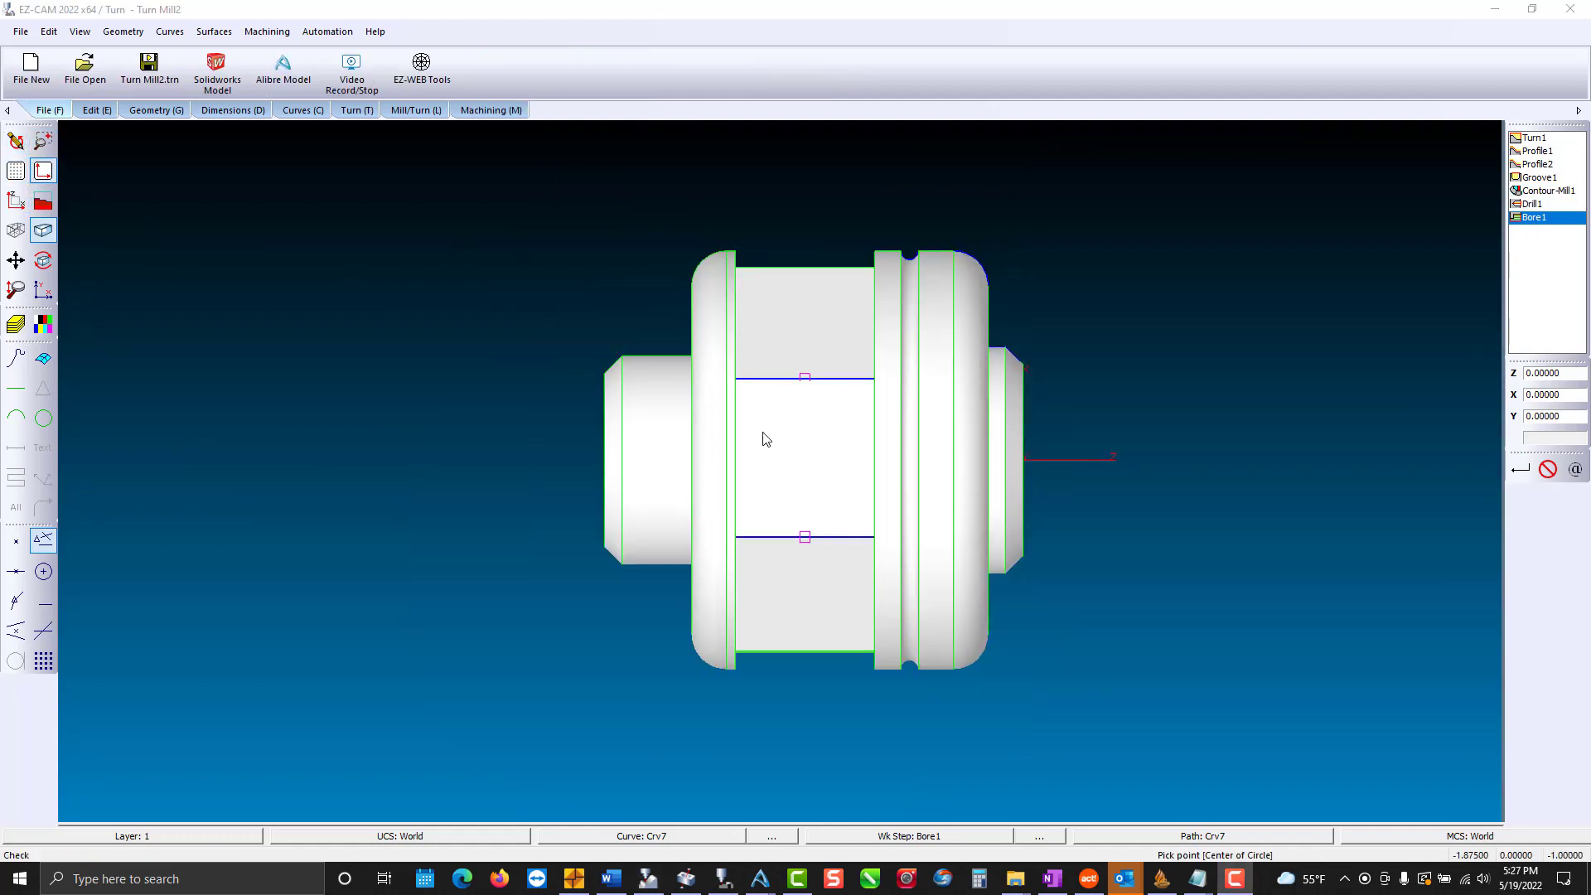
Set the current UCS to SUB-SPINDLE.
click(445, 842)
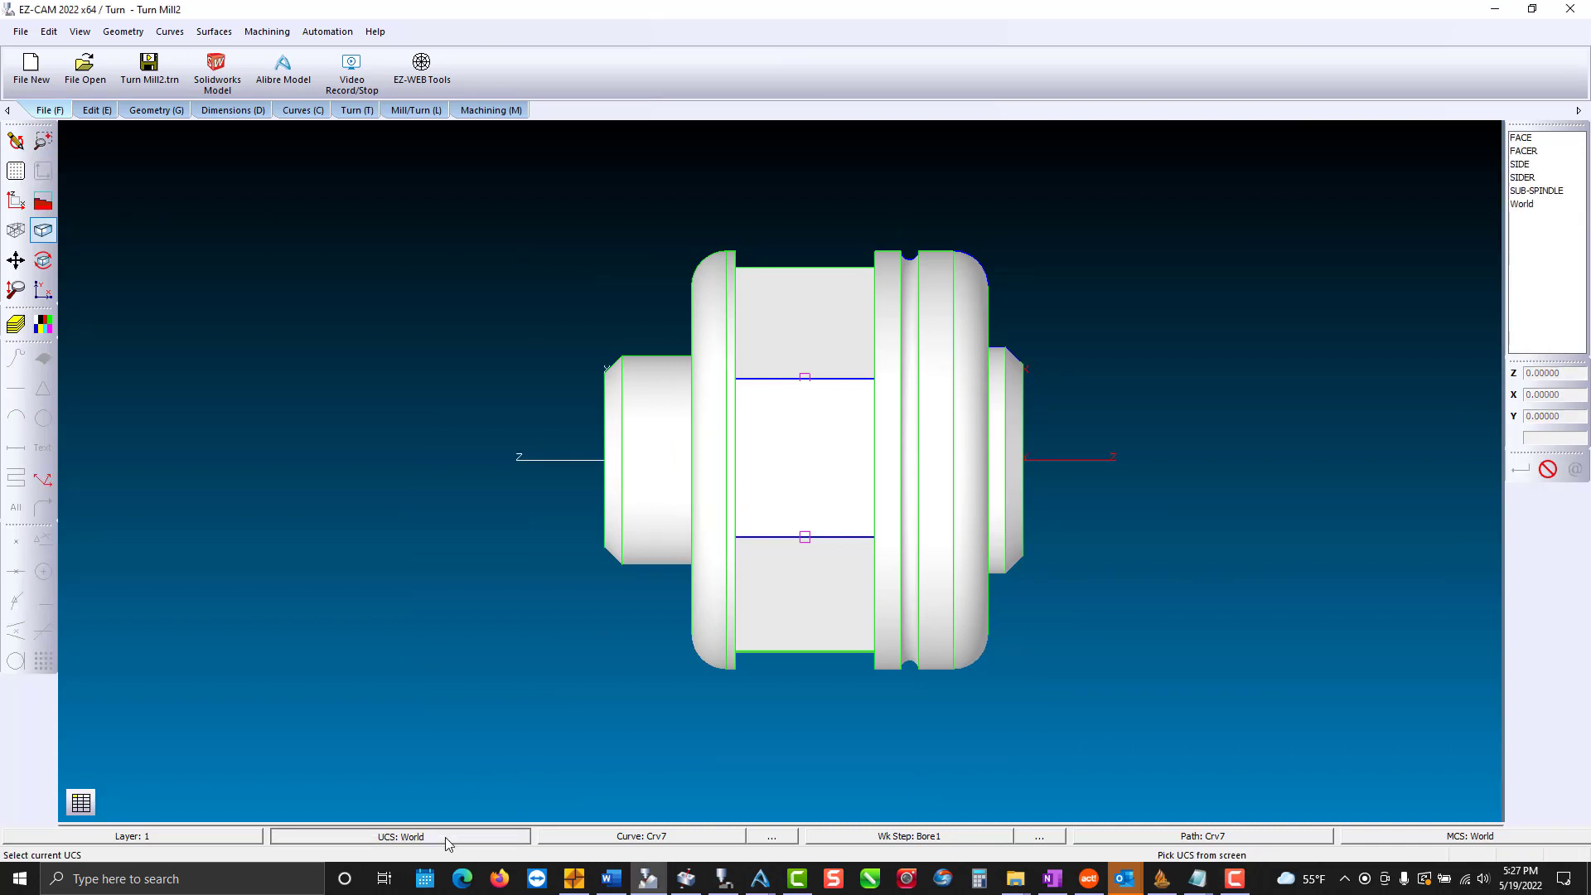
click(1534, 190)
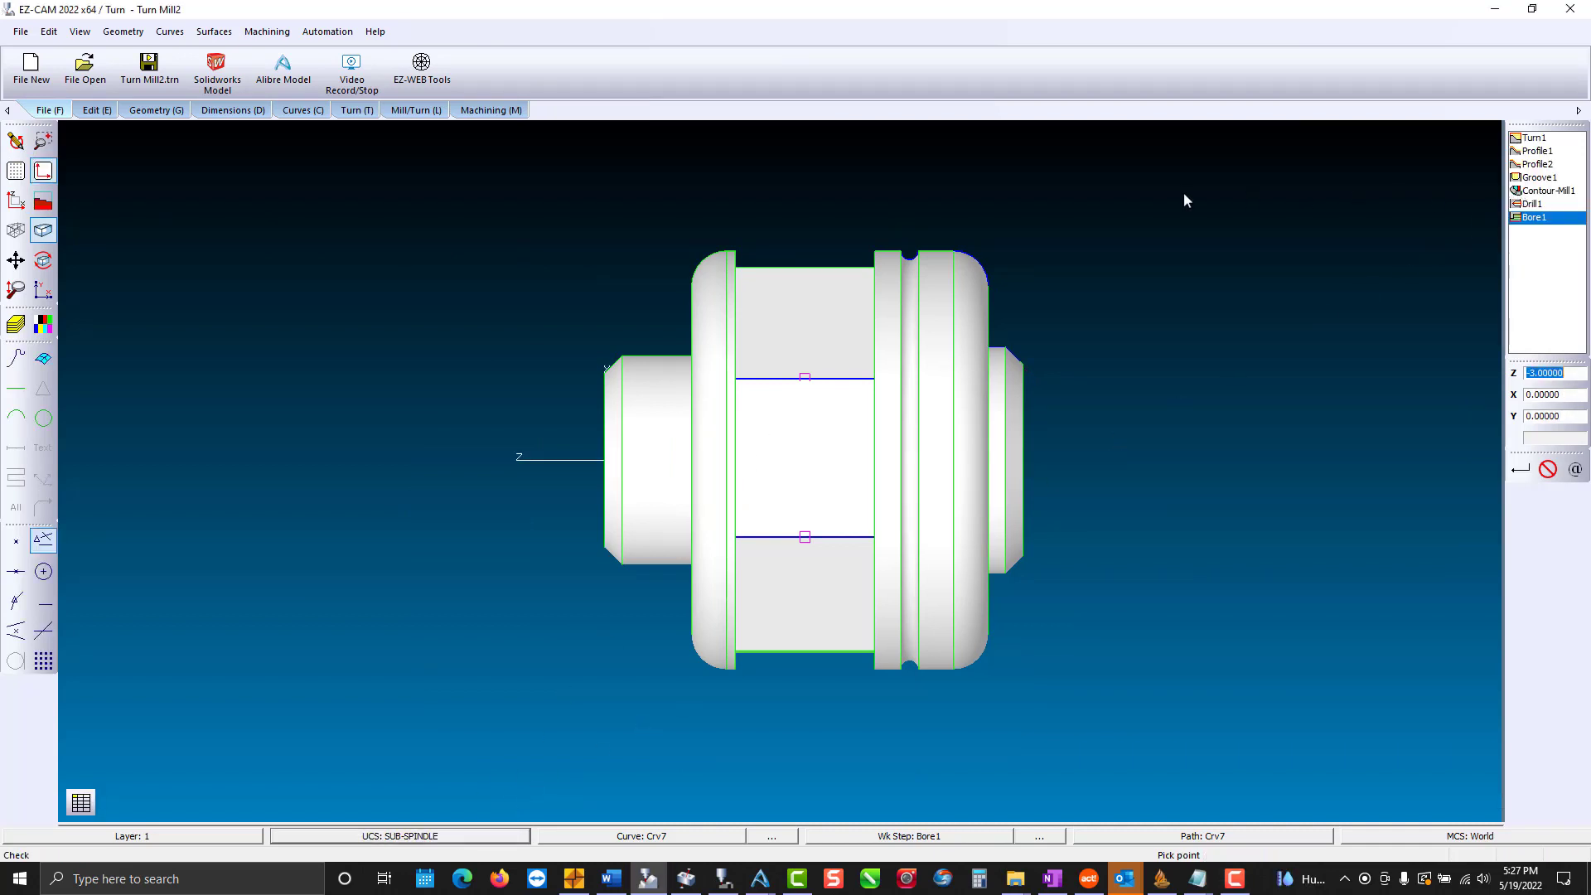
Align the view to the sub-spindle UCS and chain a new curve along the part's outer profile from the end chamfer to the rounded rim.
click(16, 200)
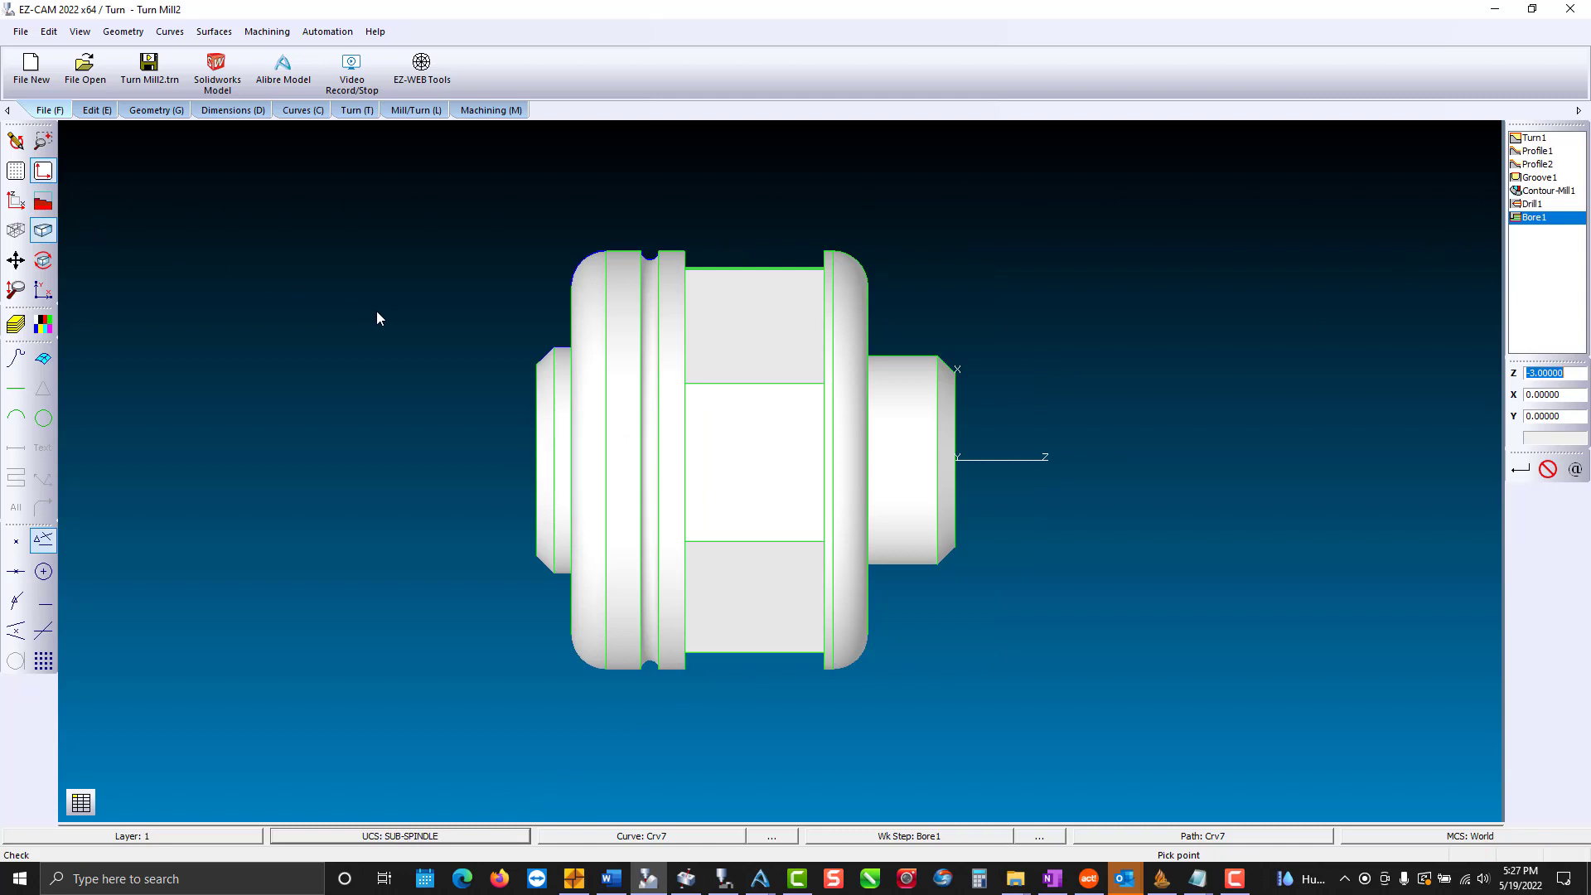
click(315, 112)
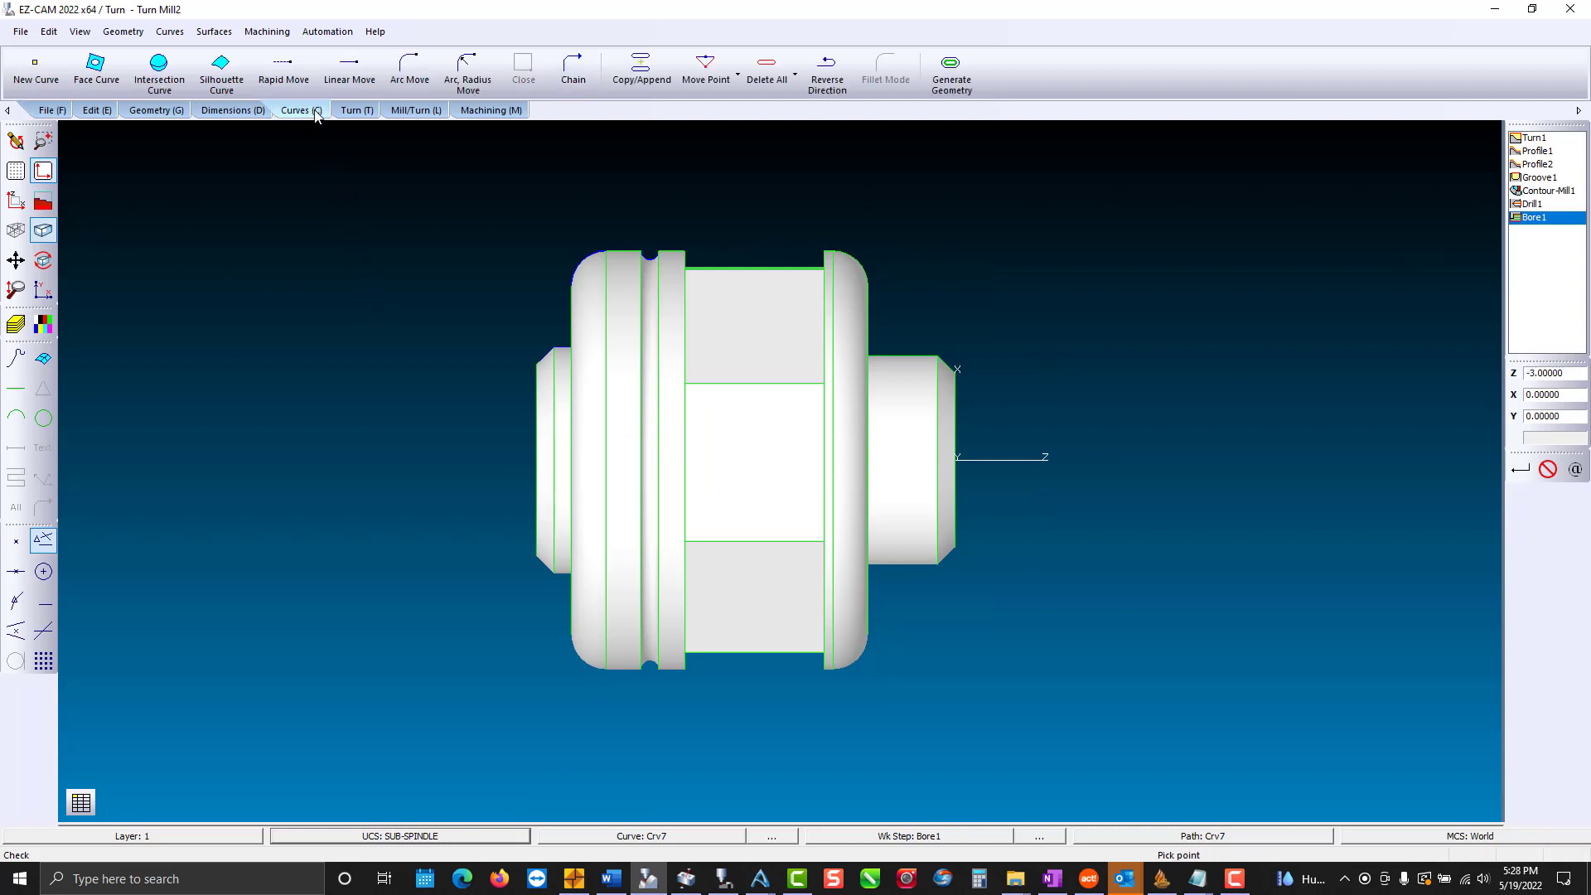
click(36, 68)
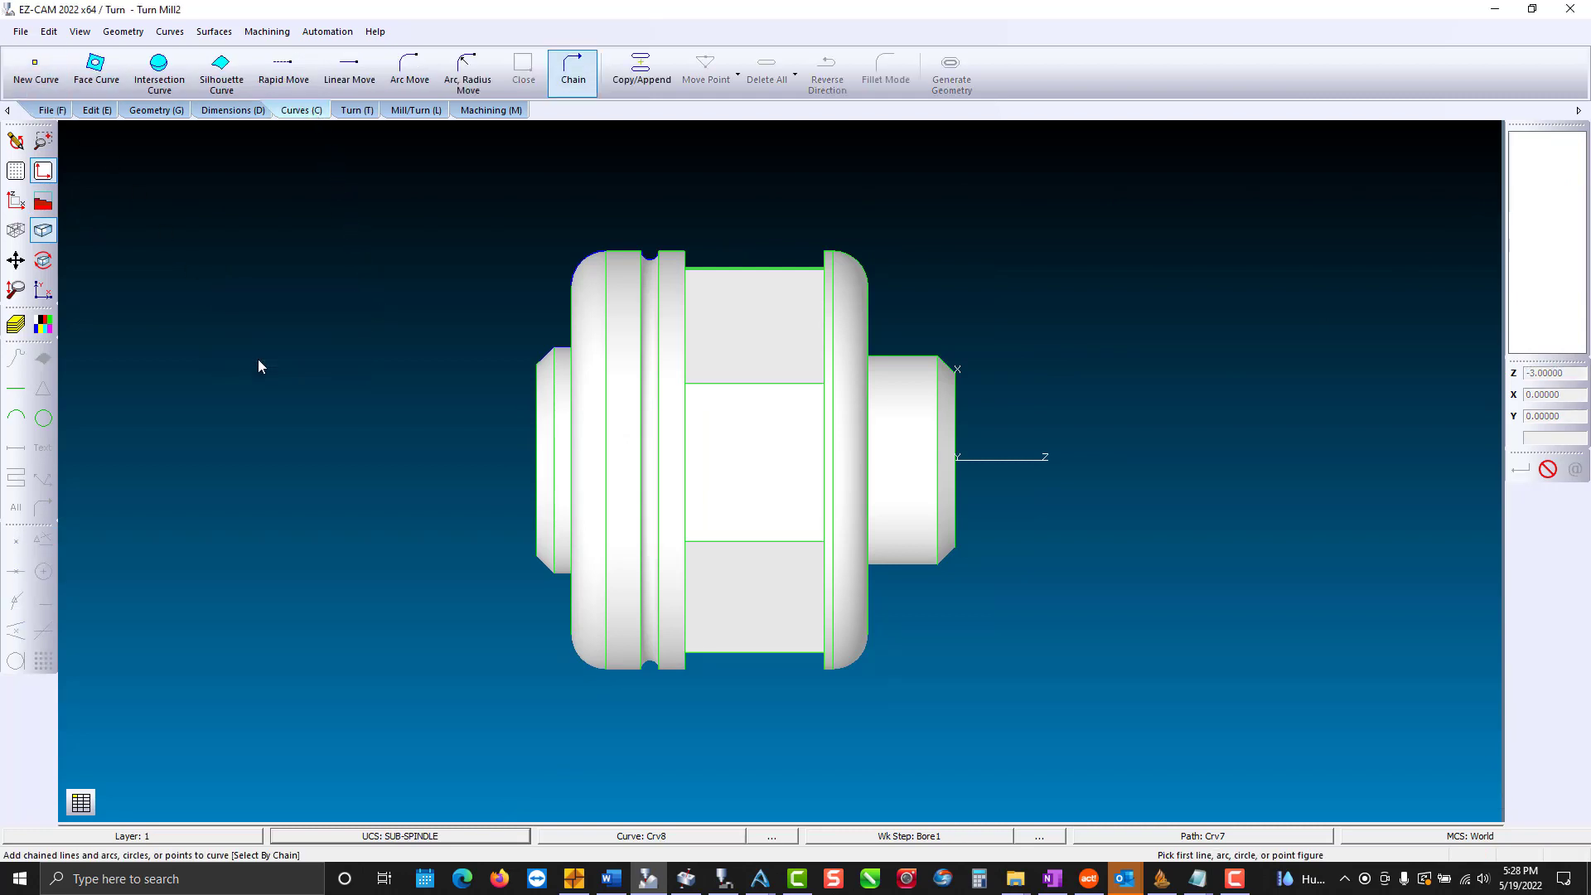
scroll(304, 374, up, 5)
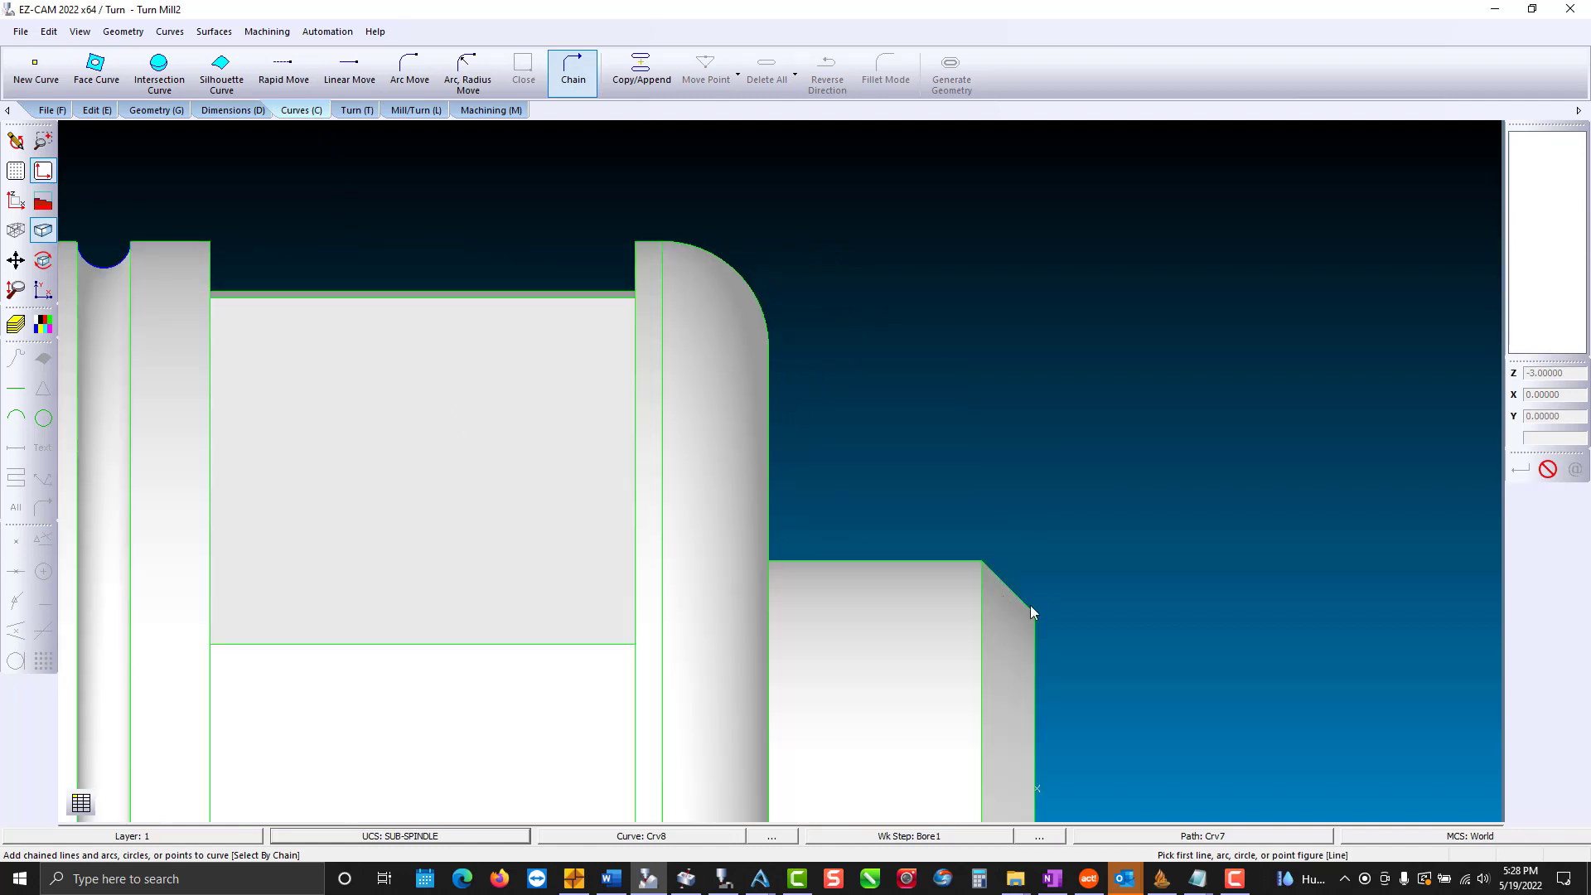
click(644, 242)
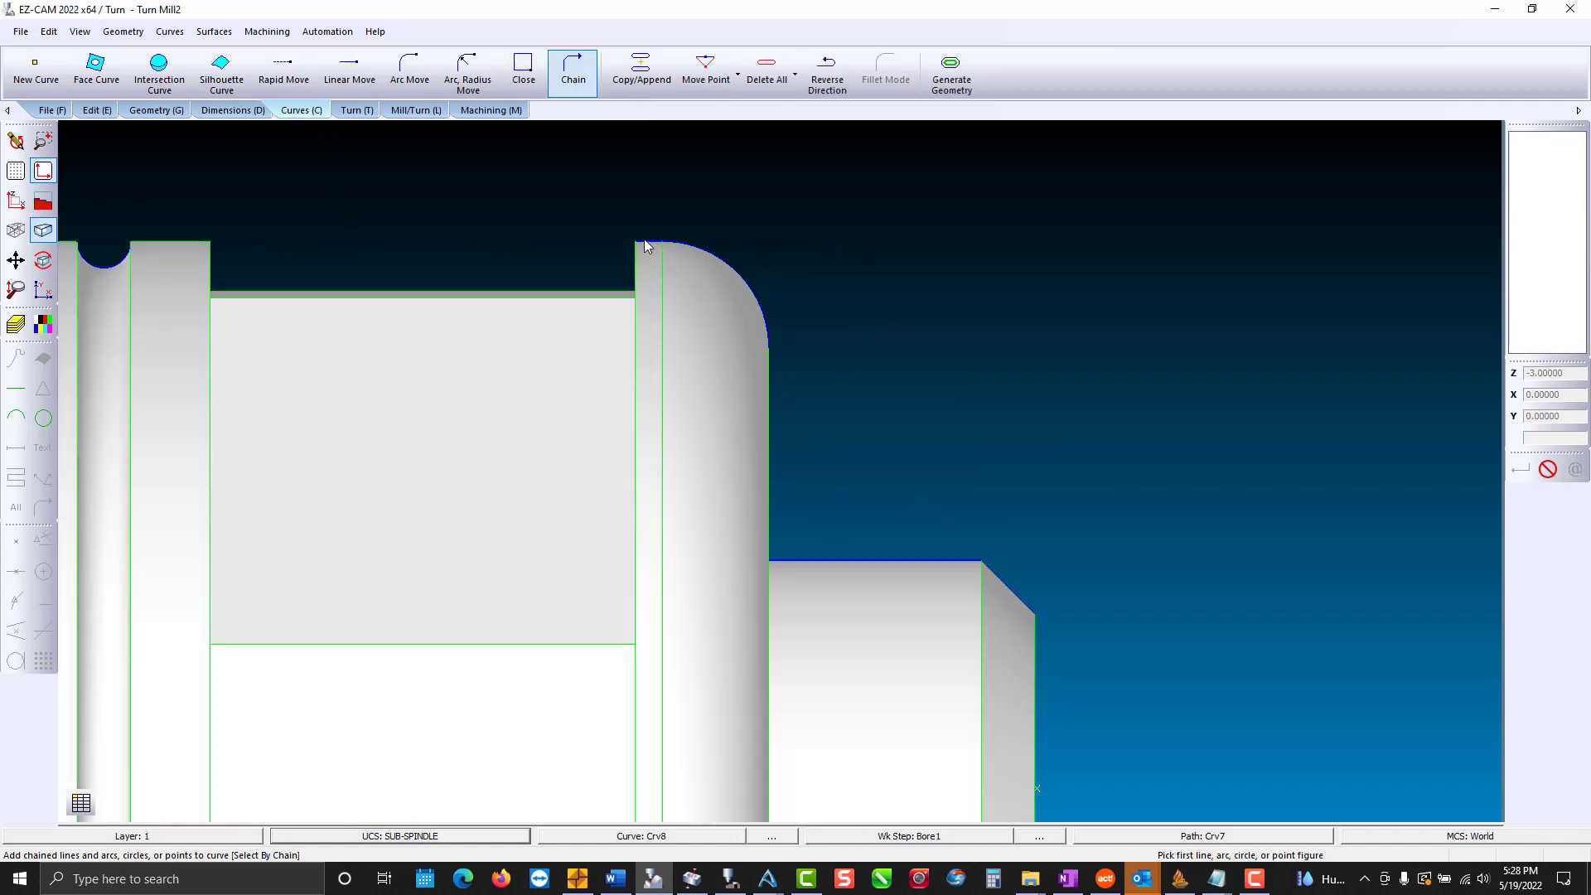
scroll(644, 238, down, 3)
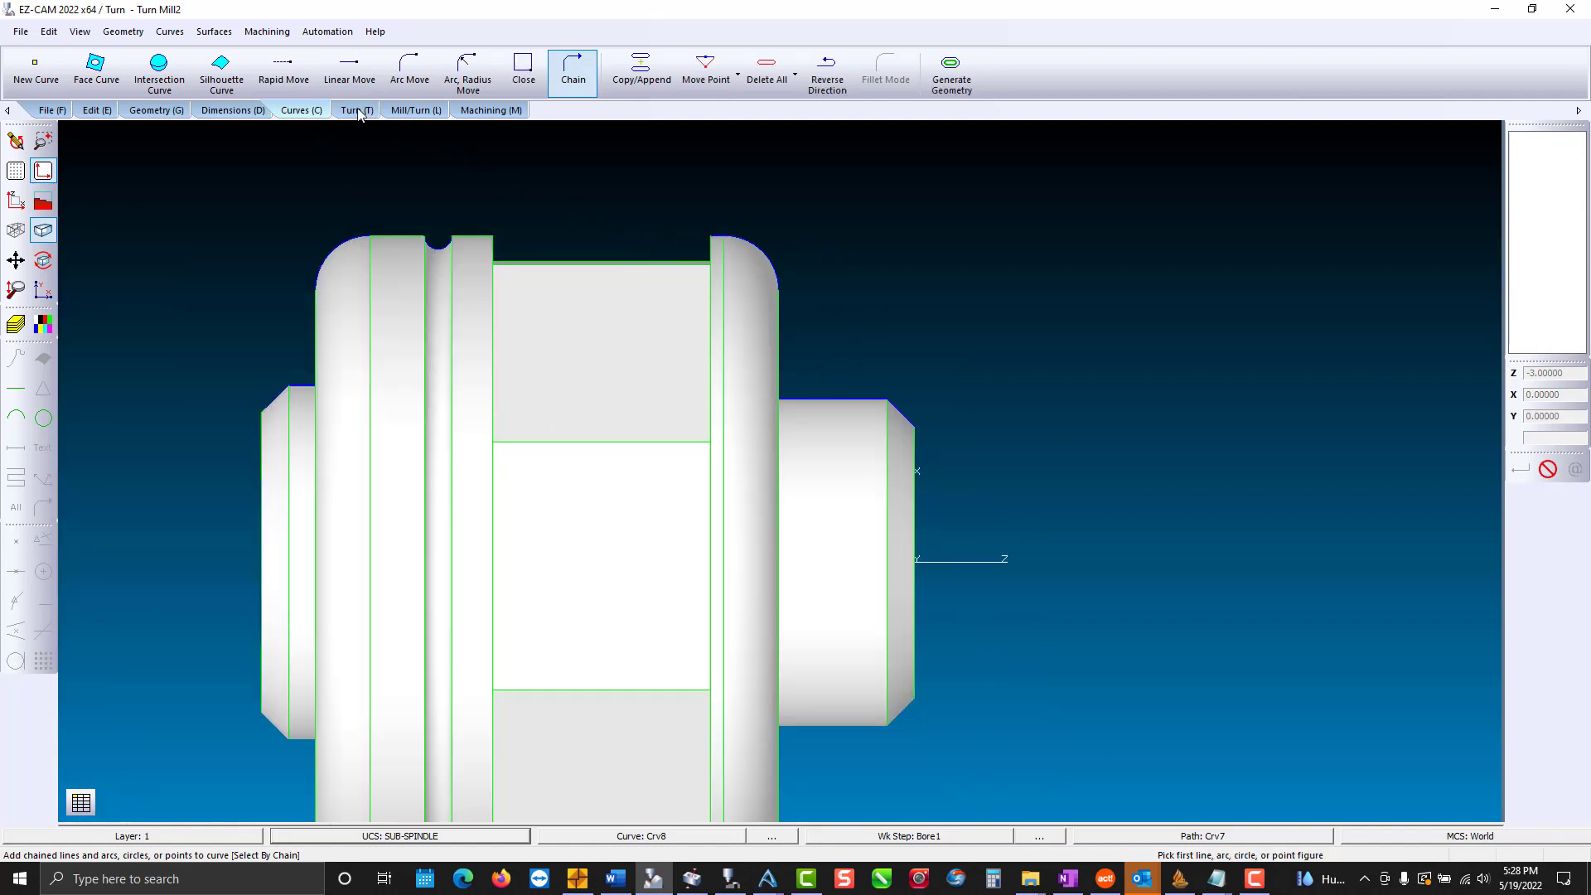
Create a Turn work step with the R0.008-35-3 VNMG tool, using tool number 6 and offset 6.
click(357, 110)
click(29, 70)
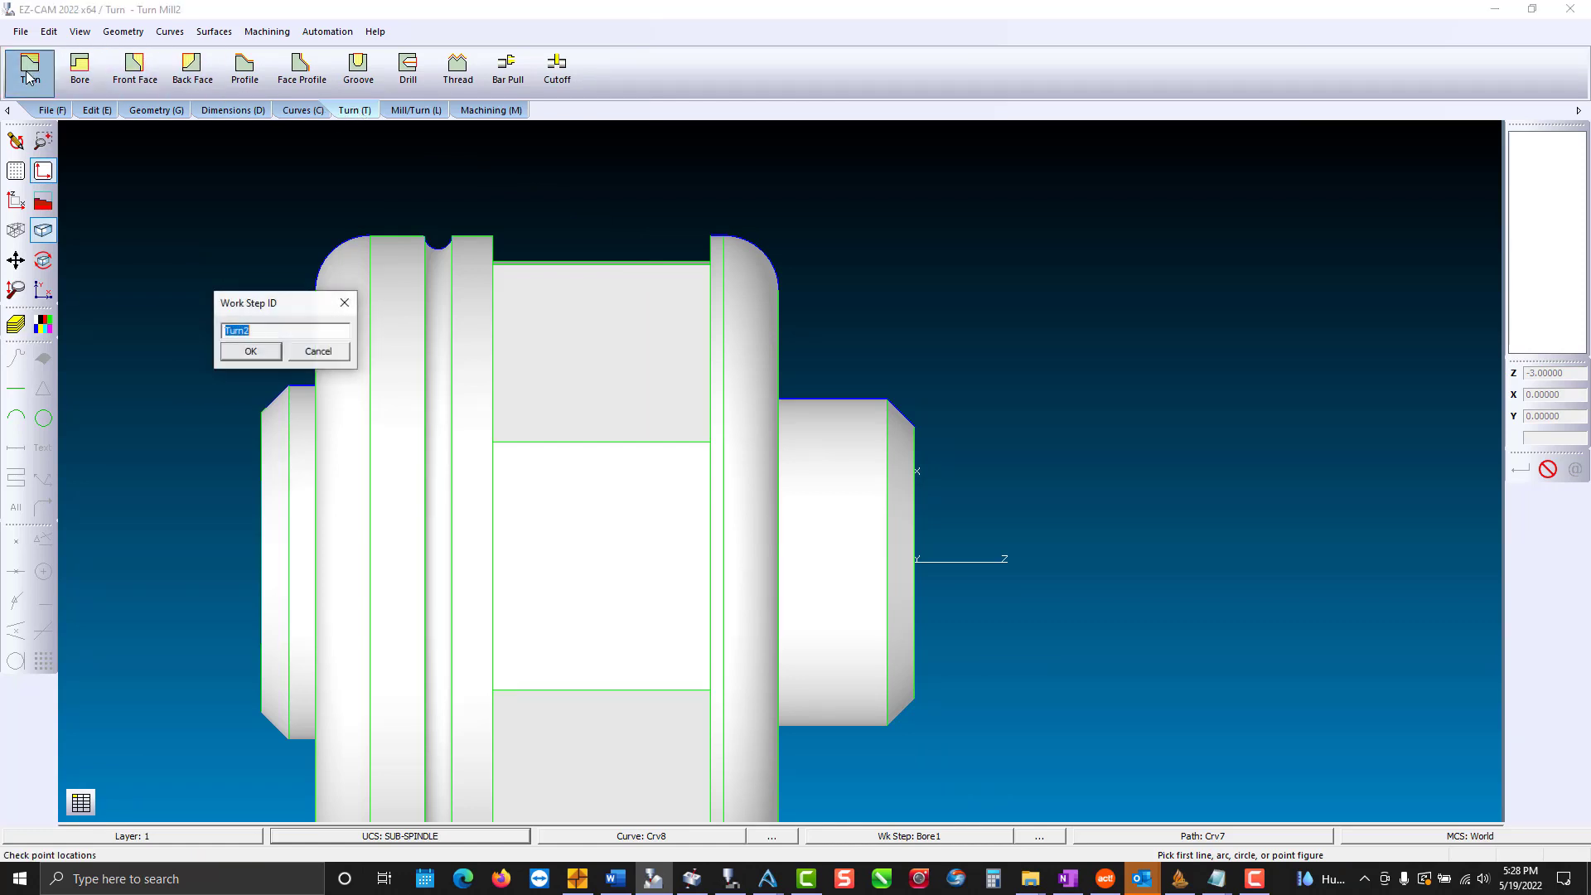
click(250, 352)
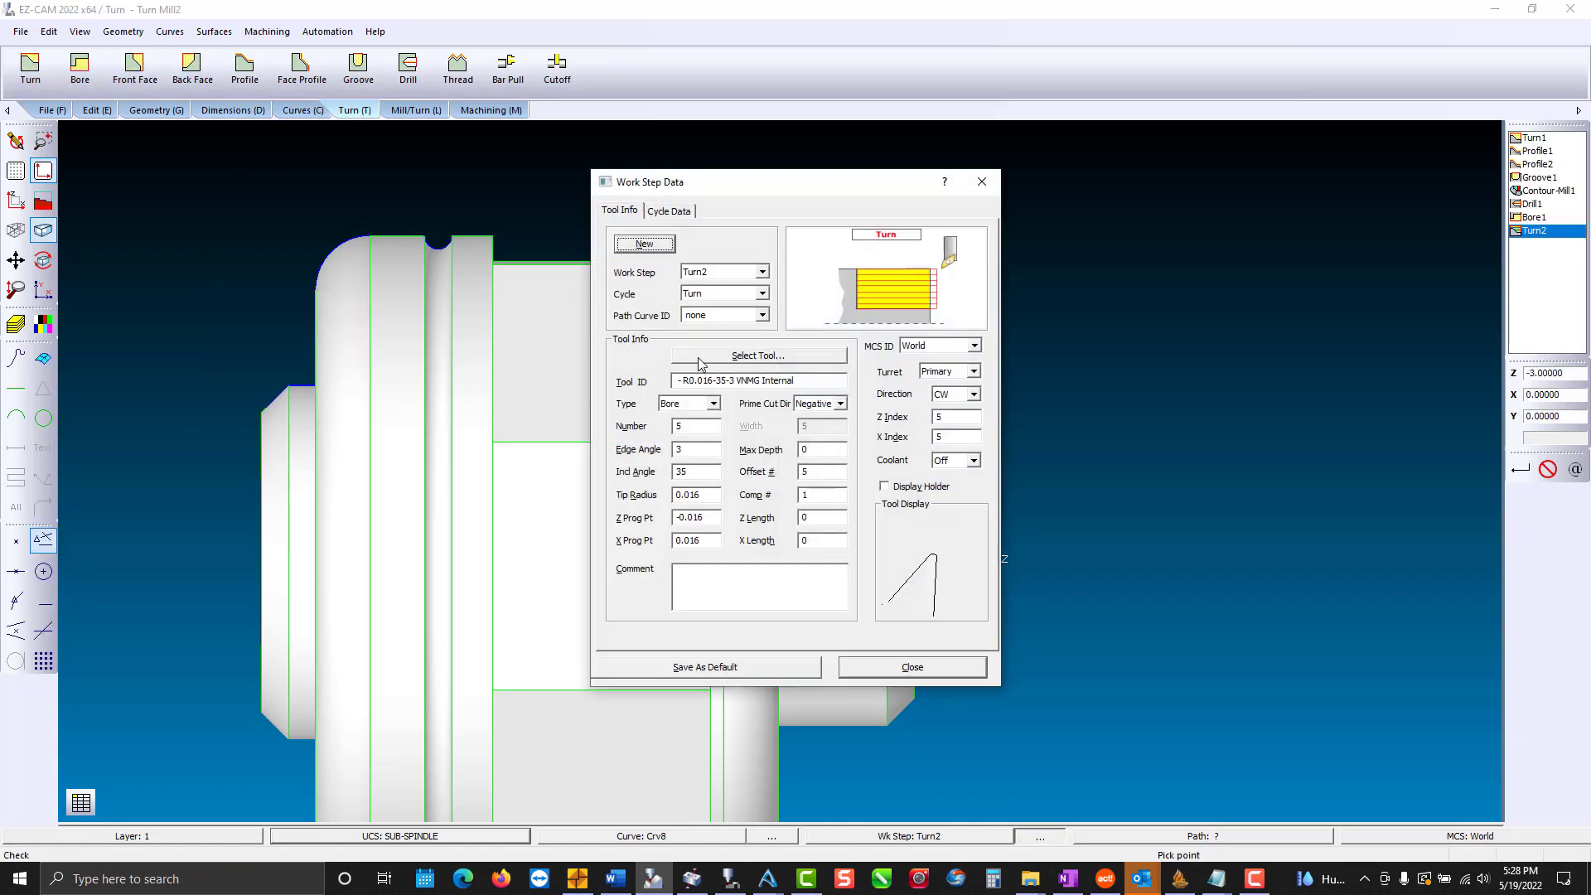
click(700, 357)
double_click(663, 367)
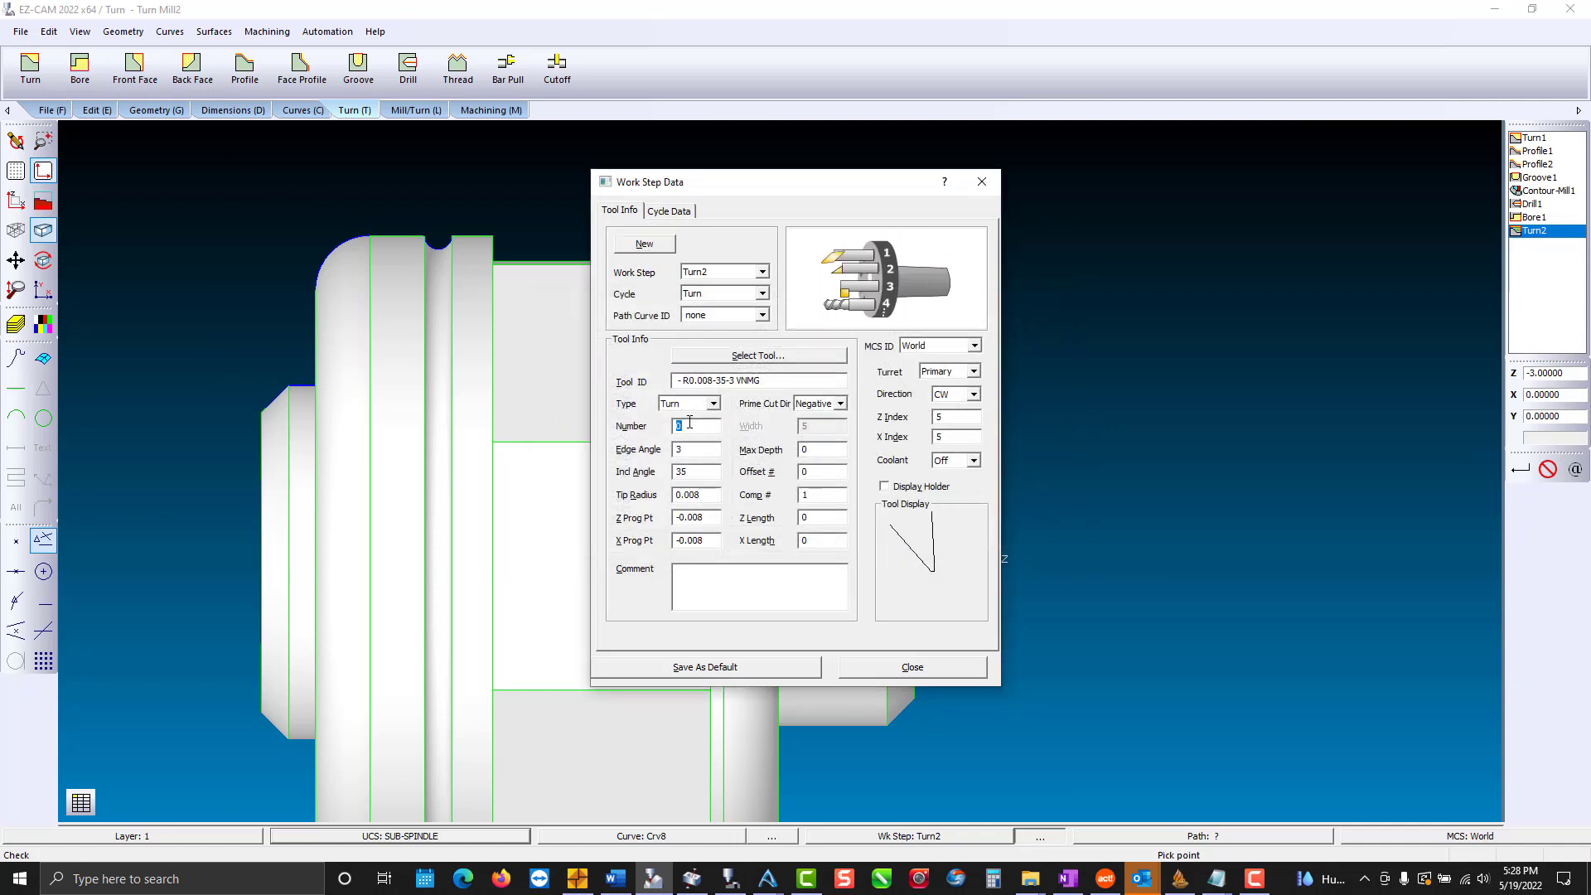
double_click(810, 472)
text(6)
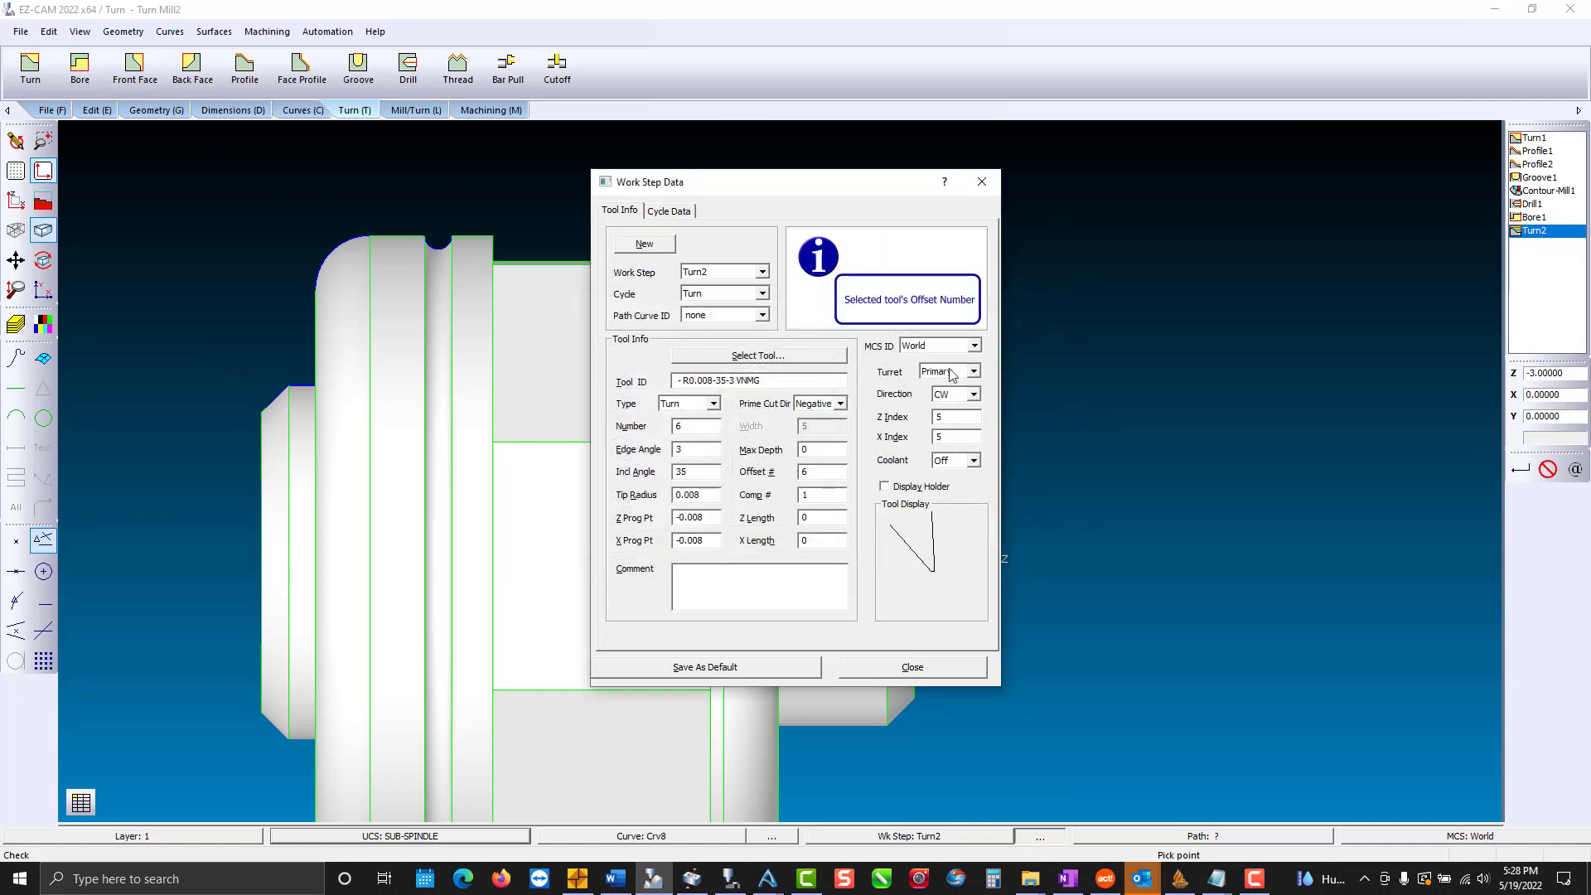
Set the Turn2 work step's MCS to SUB-SPINDLE and its cutting depth to 0.125.
click(979, 347)
drag(977, 381, 979, 393)
click(928, 403)
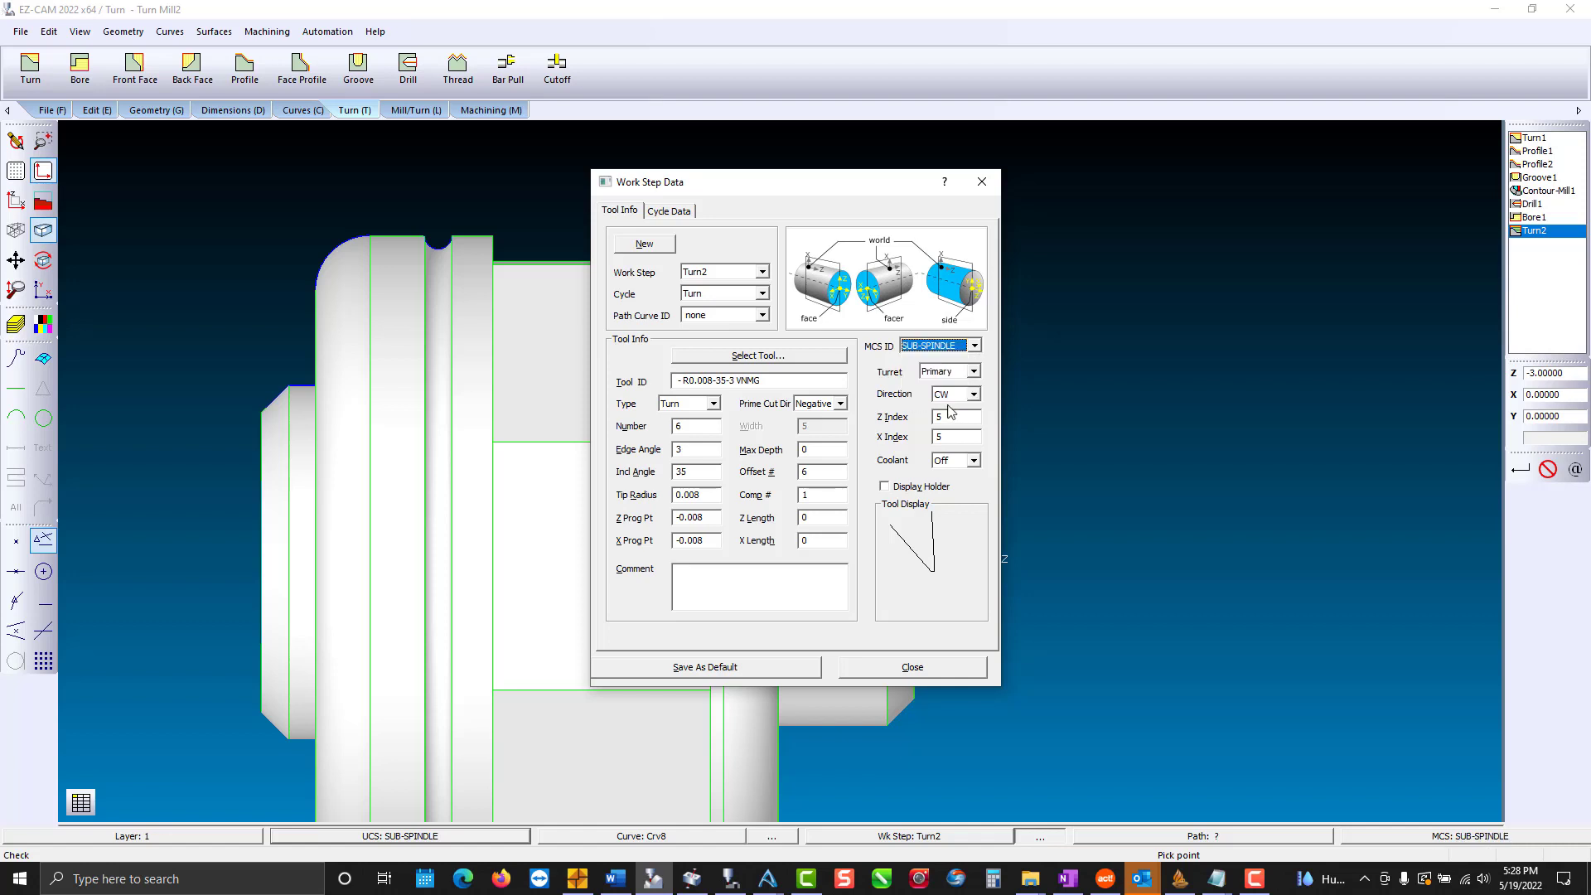
click(683, 212)
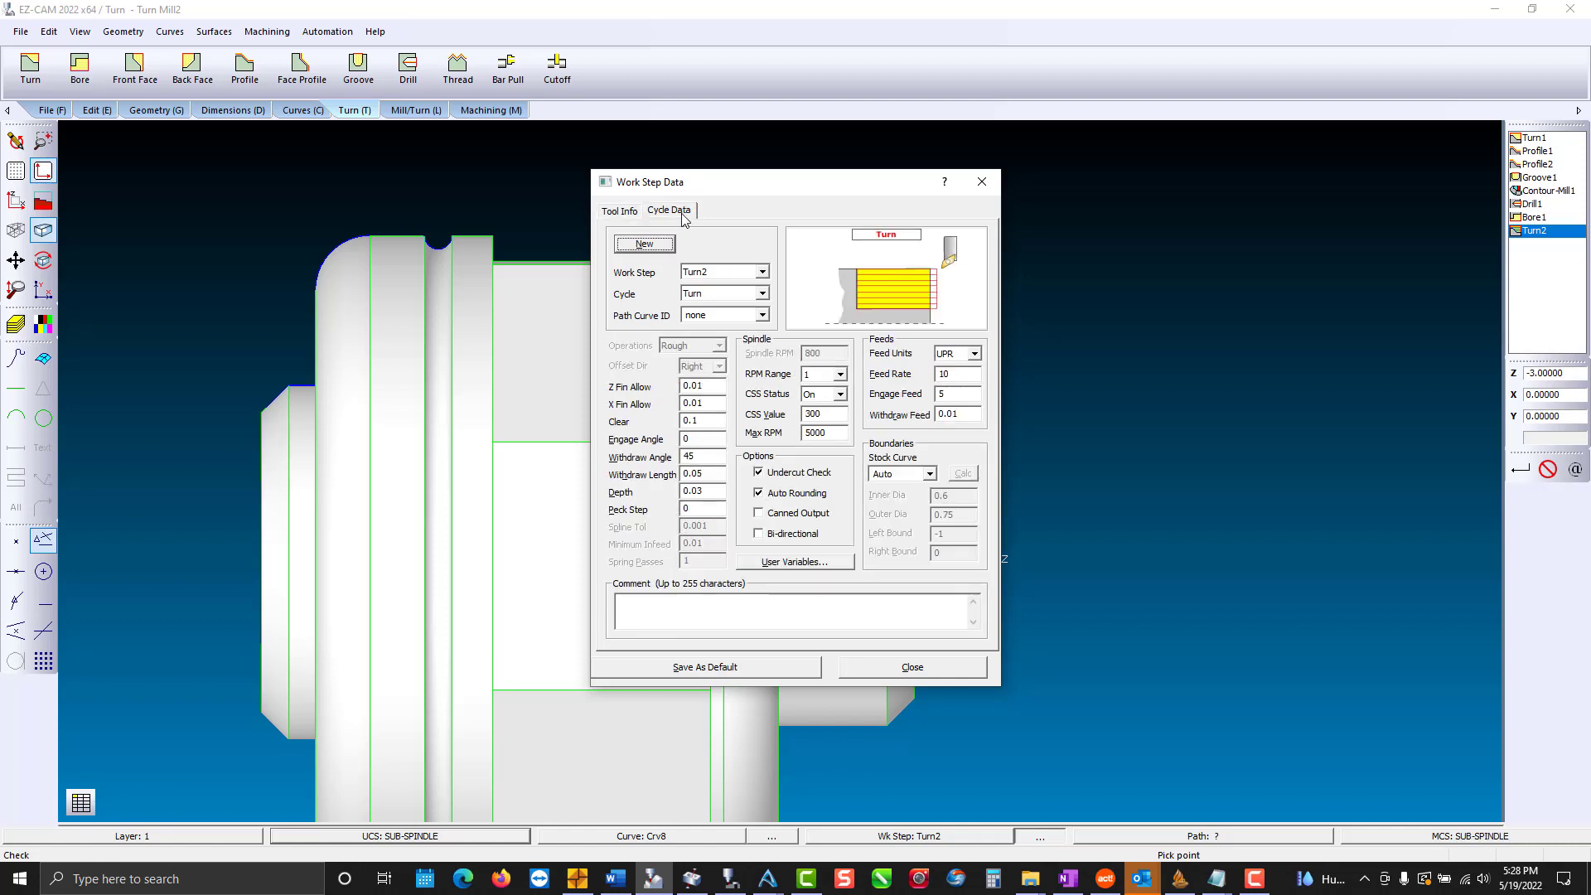
double_click(709, 489)
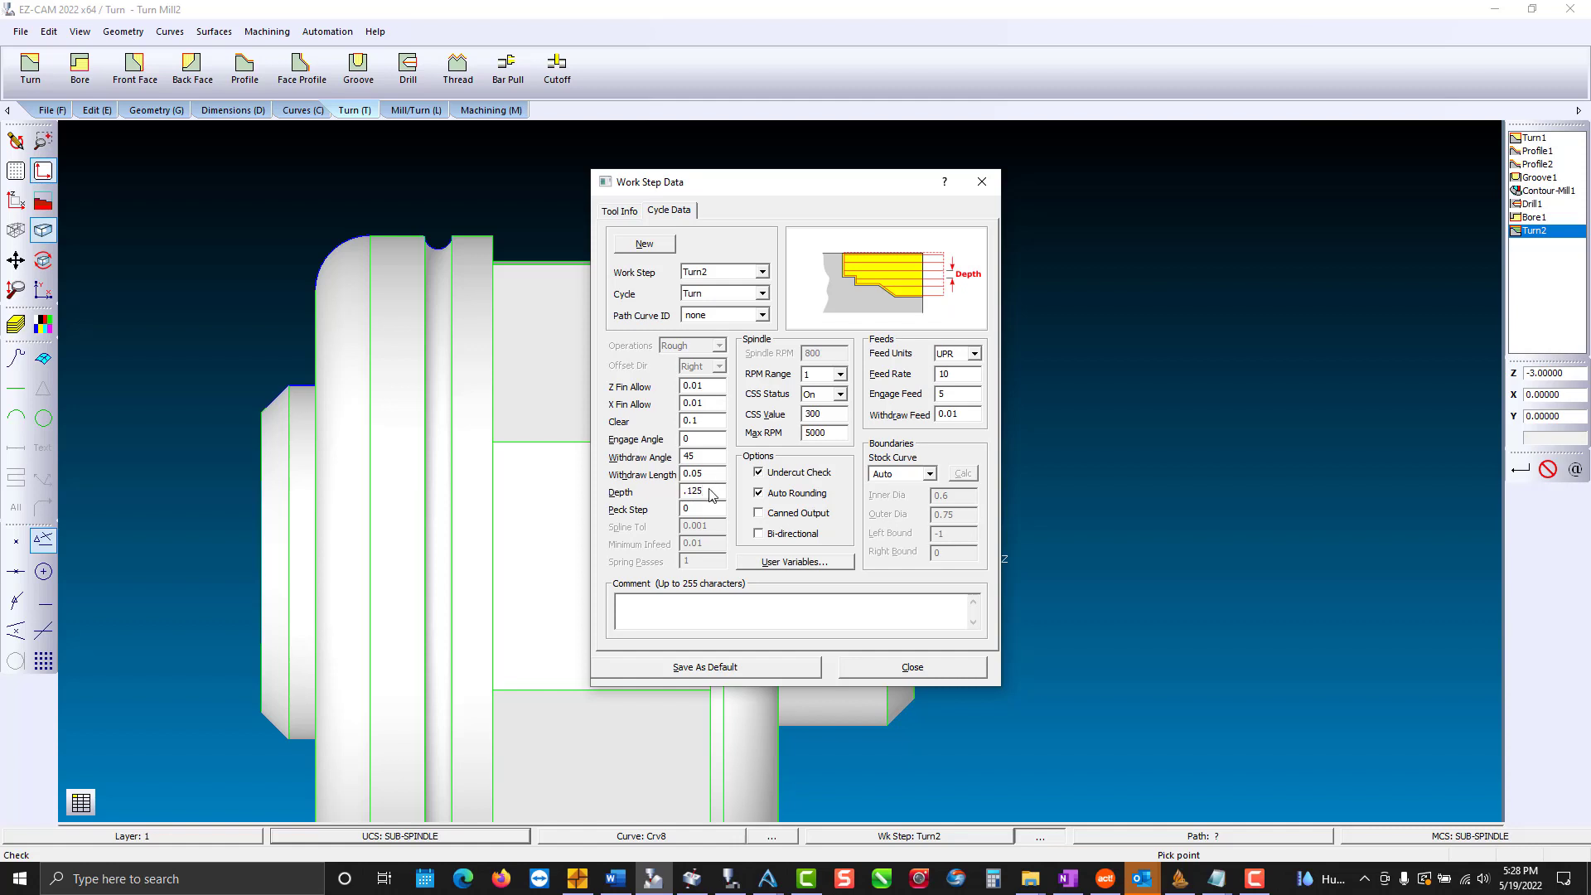
click(909, 667)
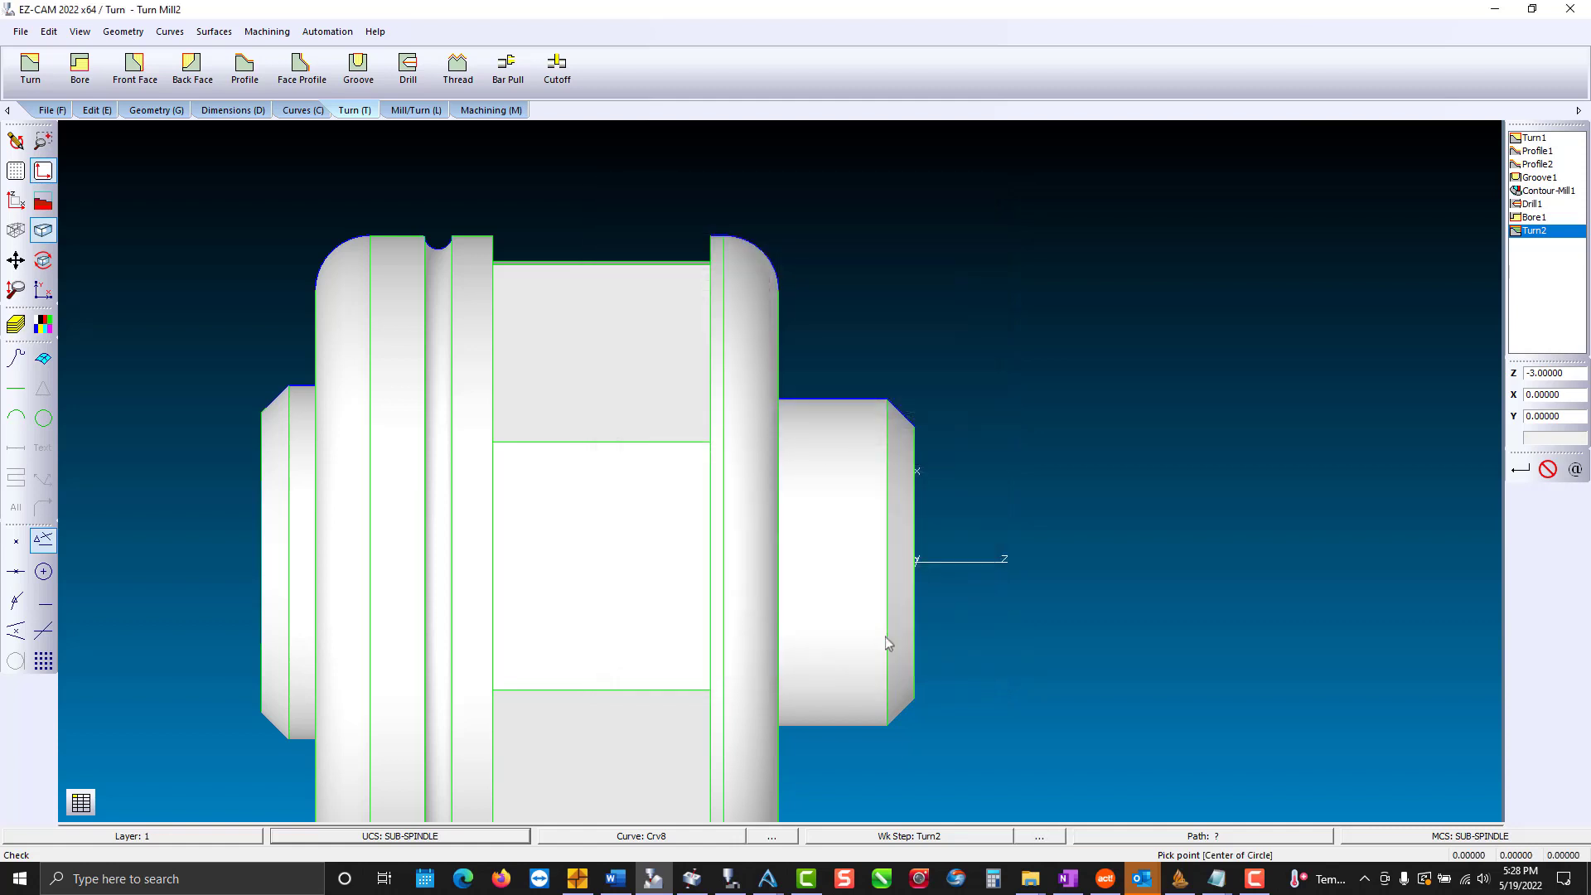
Assign the sub-spindle outer profile curve as Turn2's path, verify the tool path, and redraw the view.
key(m)
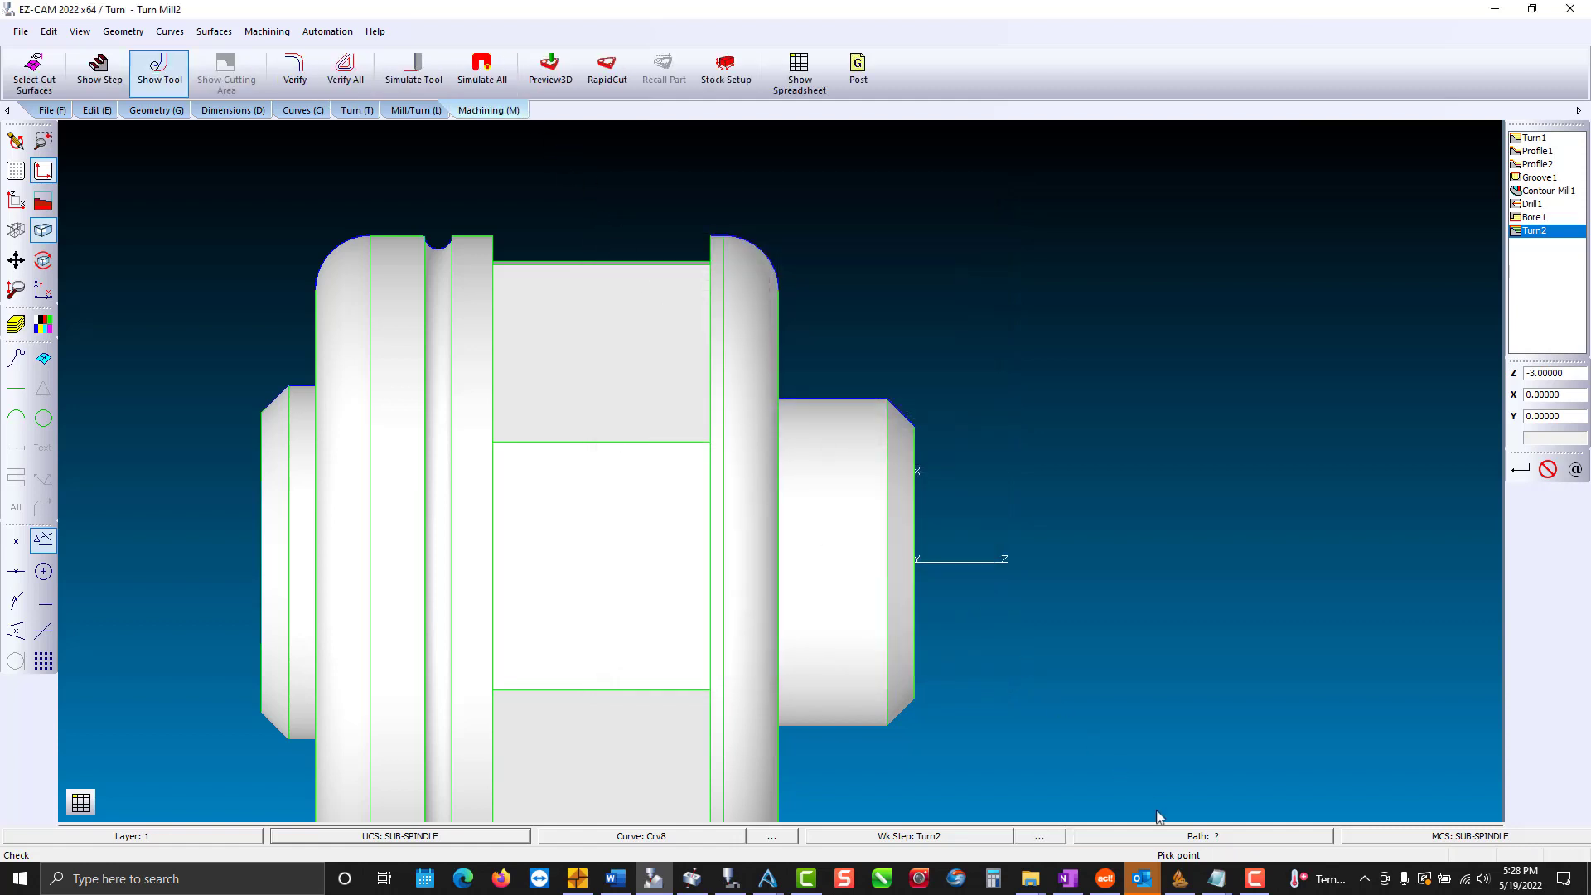
click(1178, 835)
click(867, 401)
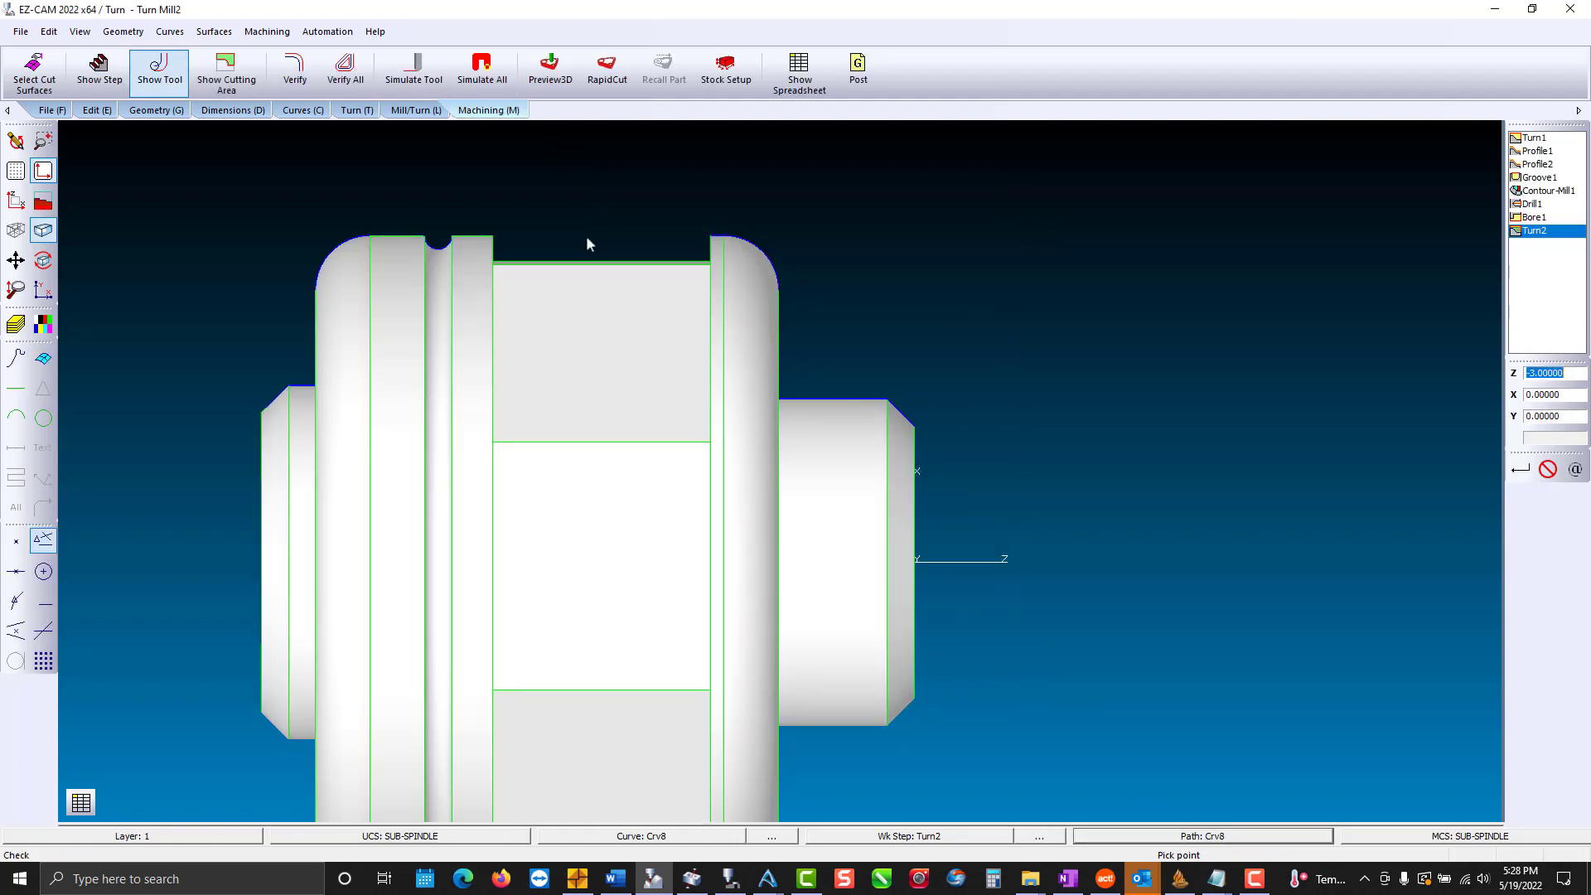
click(298, 74)
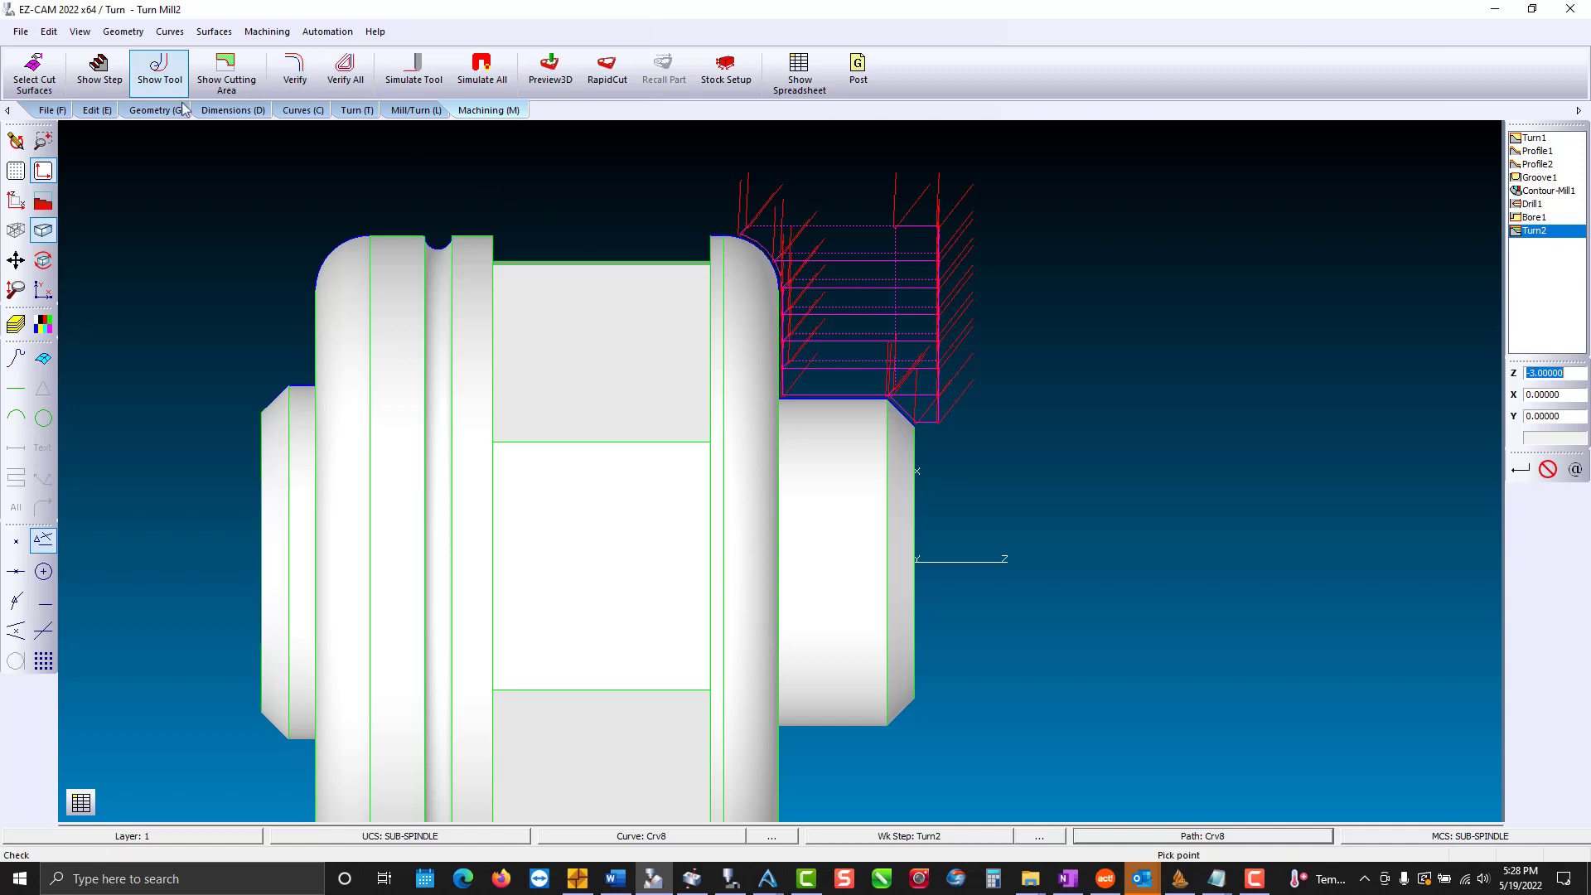
click(15, 141)
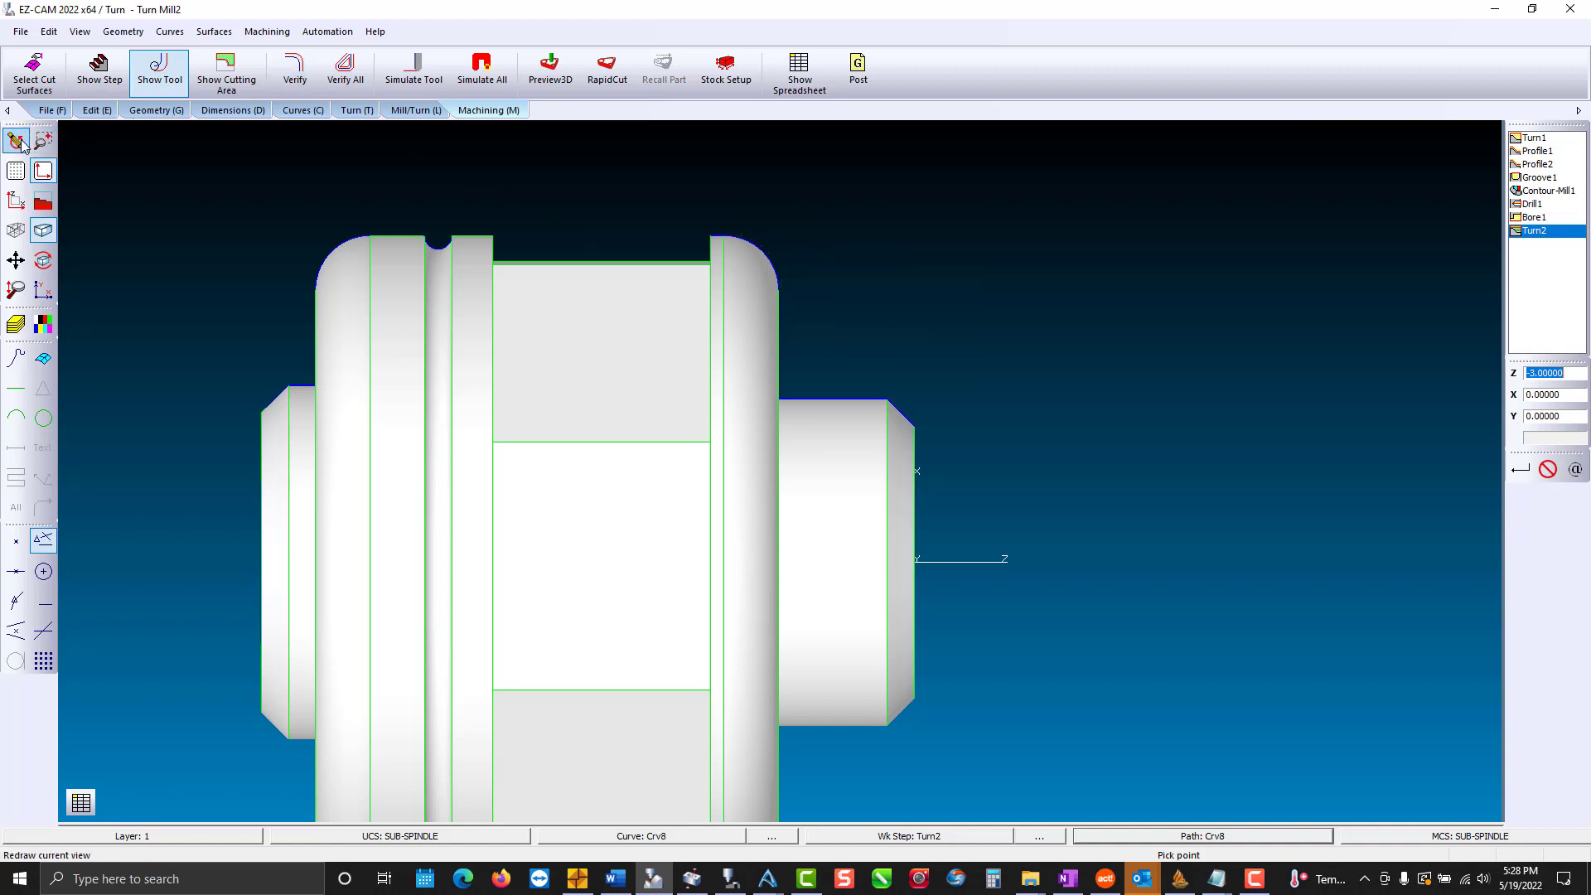
Create a Profile work step for the sub-spindle side with the Z finish allowance set to 0.
click(354, 114)
click(240, 76)
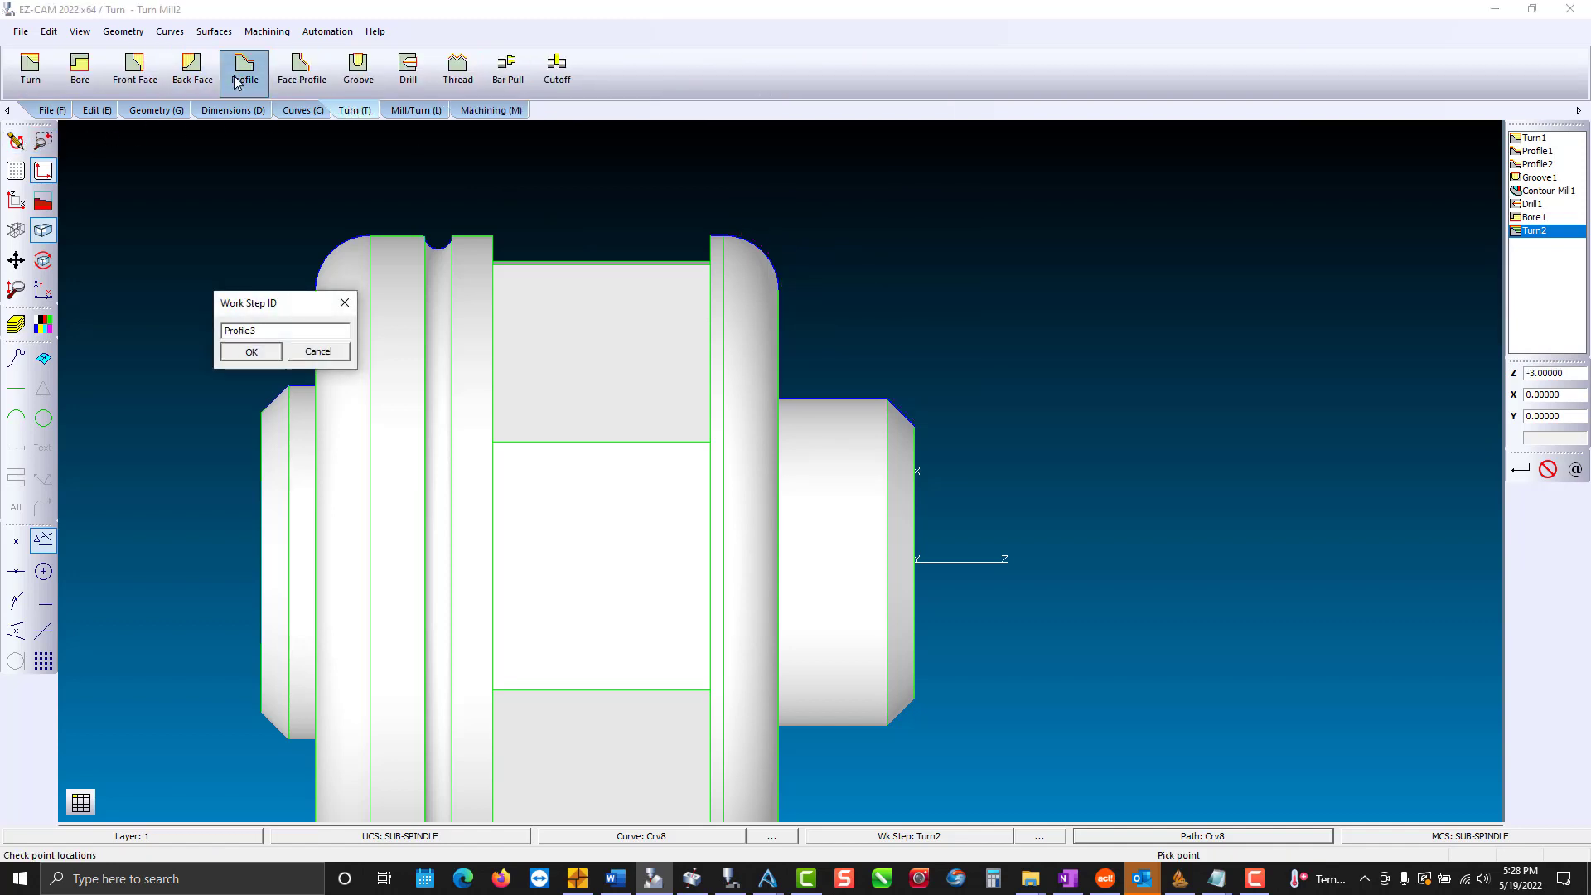
key(Return)
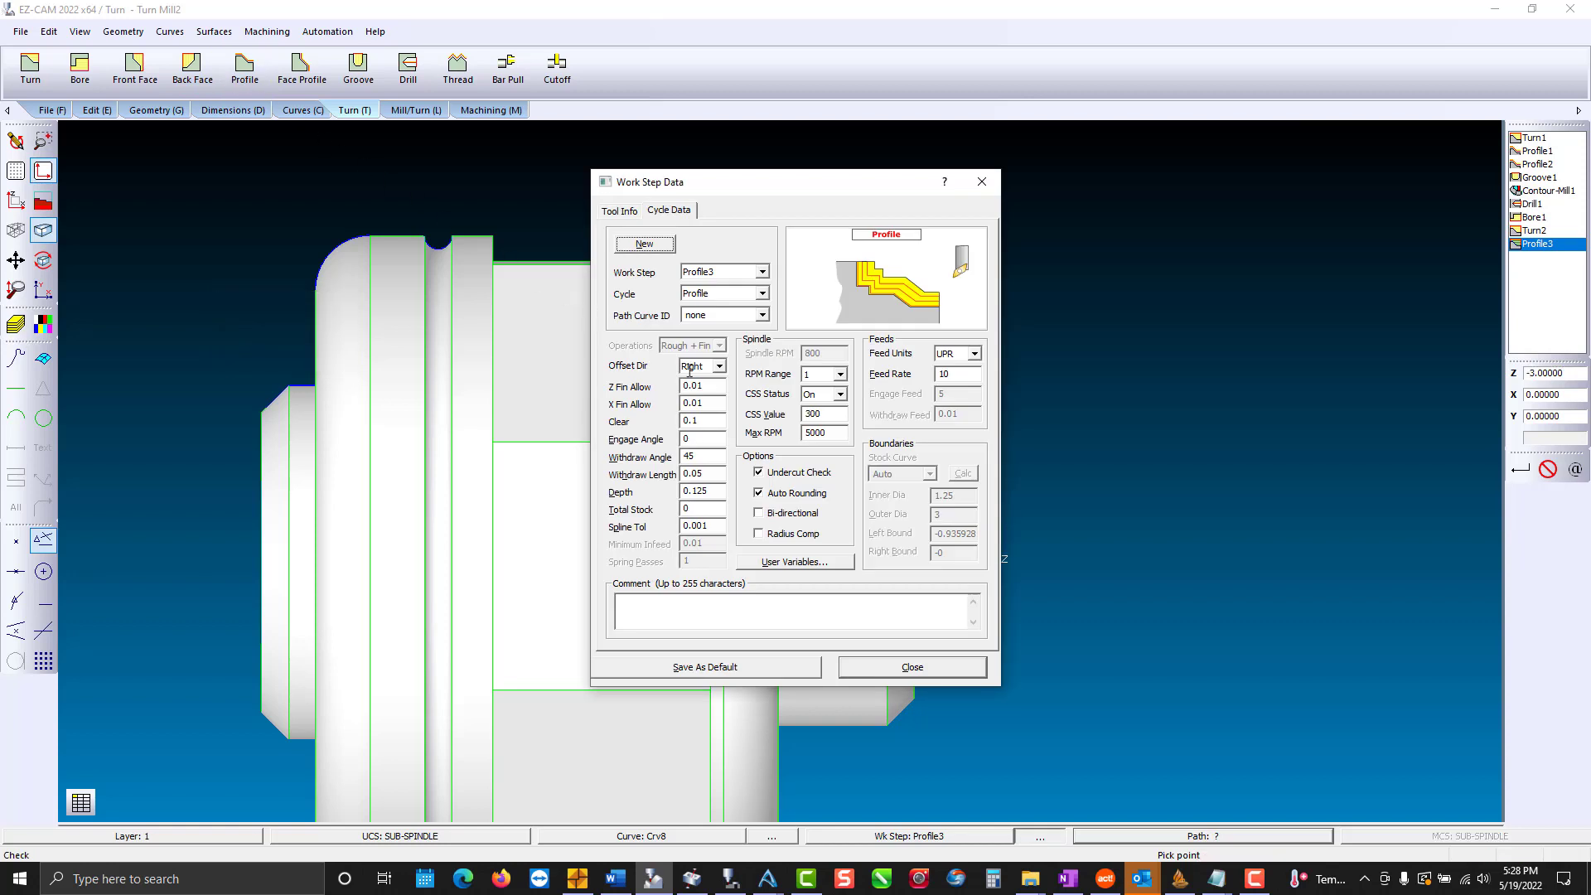
click(715, 386)
text(0)
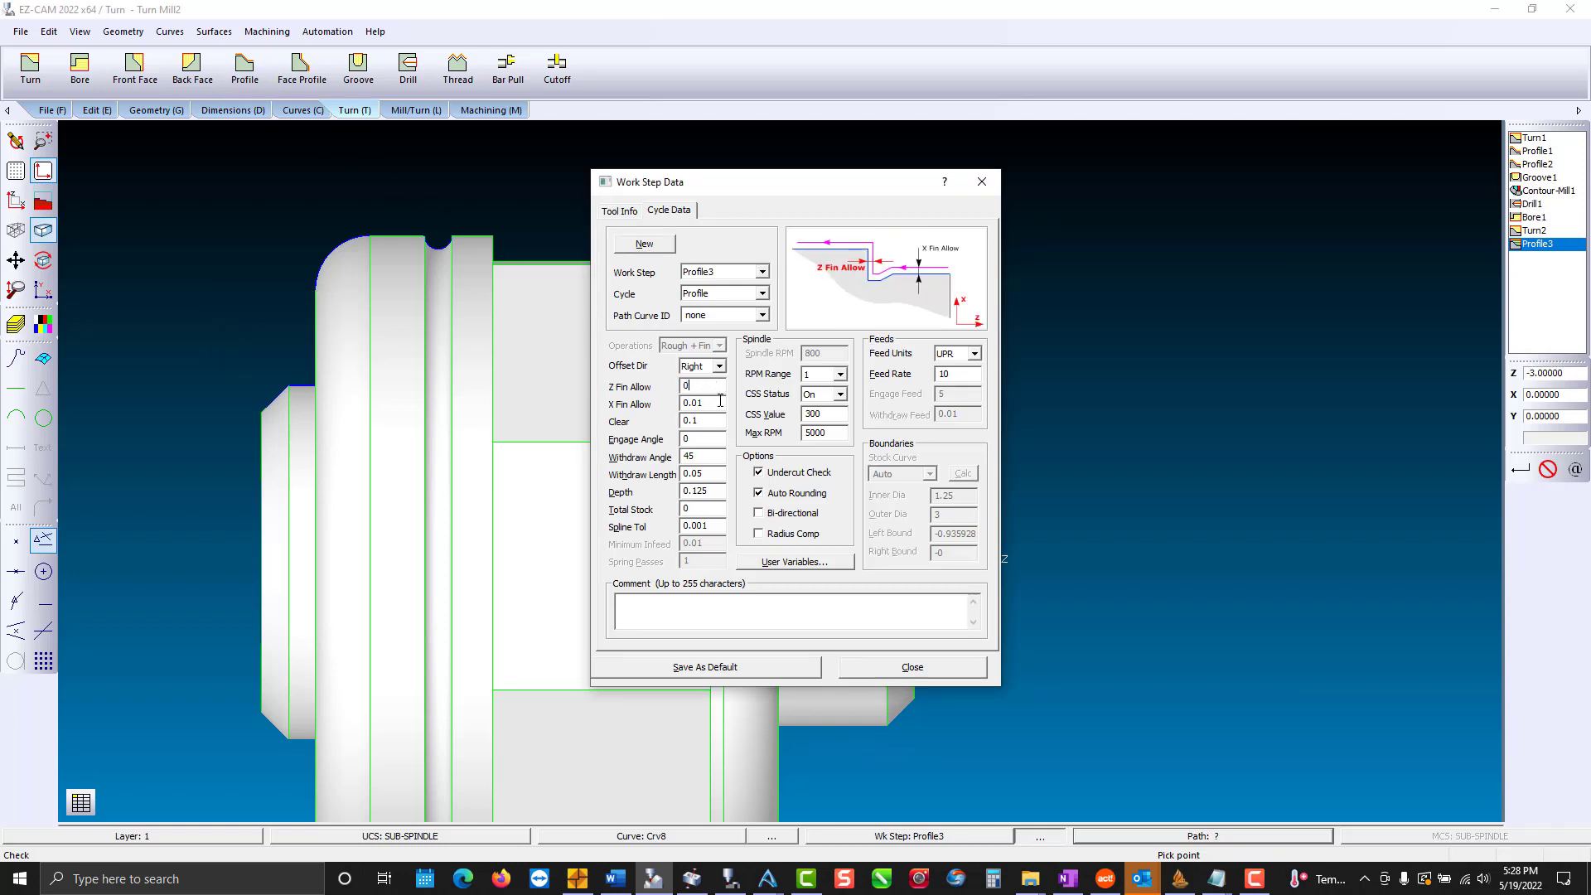
click(719, 402)
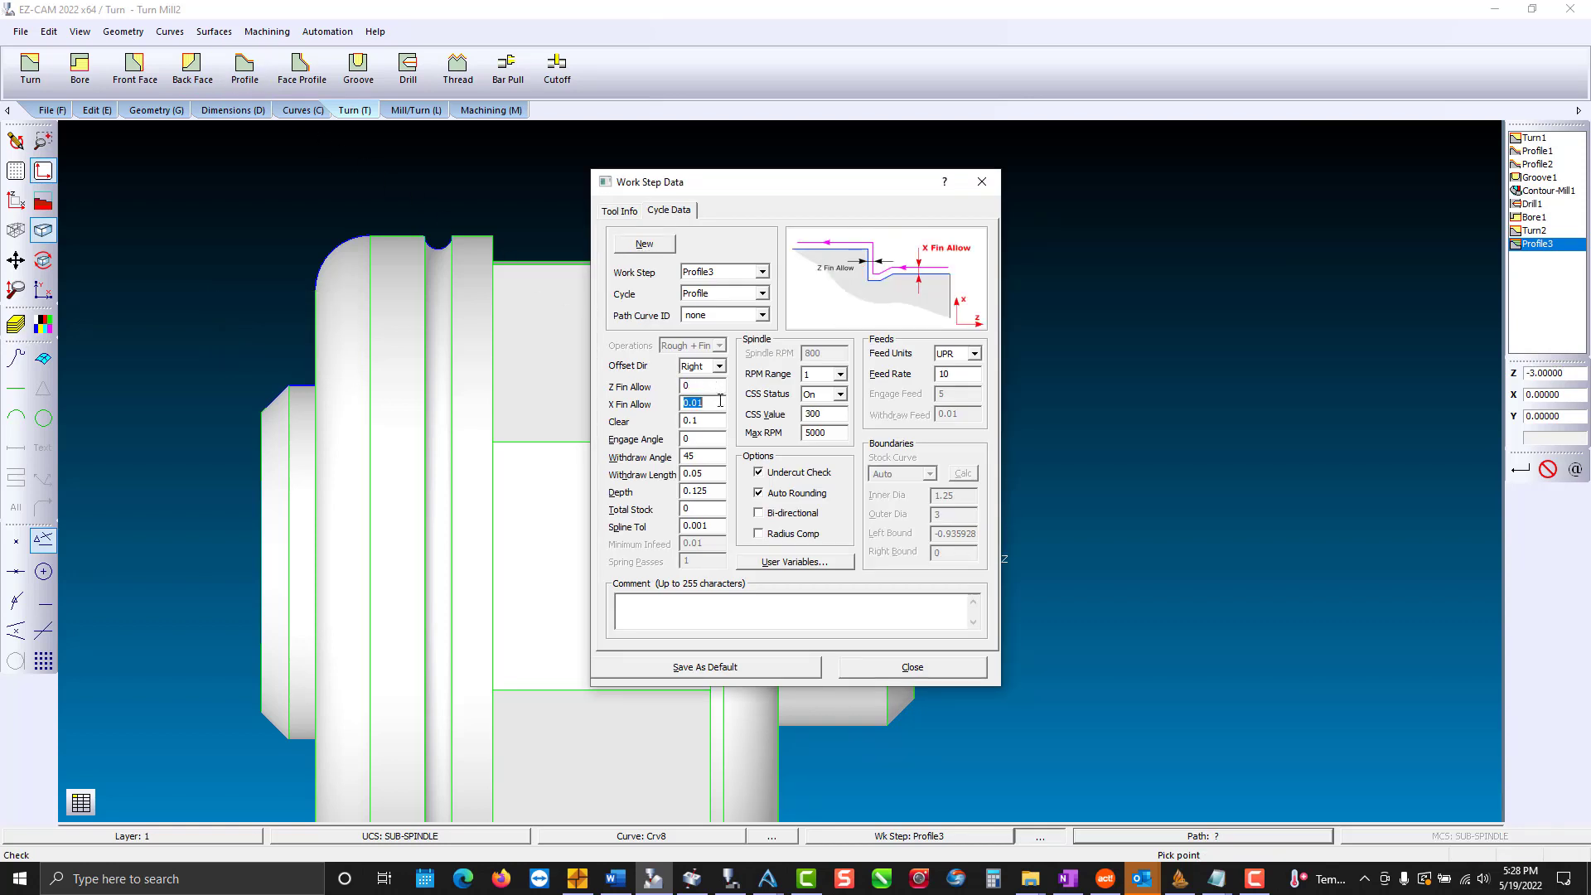
click(624, 215)
click(934, 667)
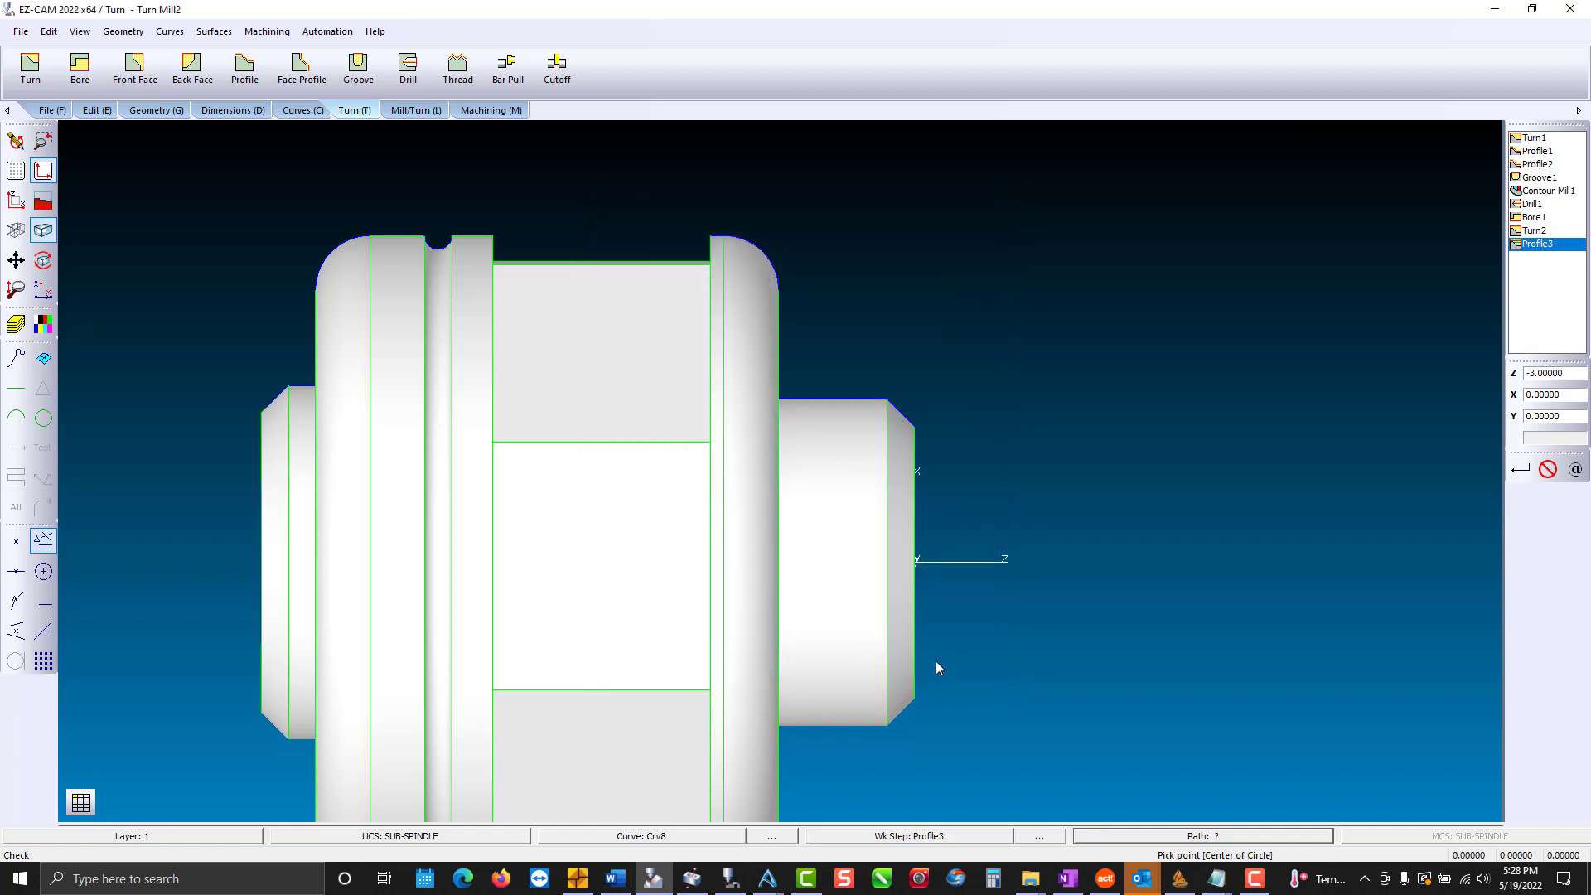
Assign the sub-spindle outer profile curve as Profile3's path and verify the tool path.
click(856, 402)
click(464, 111)
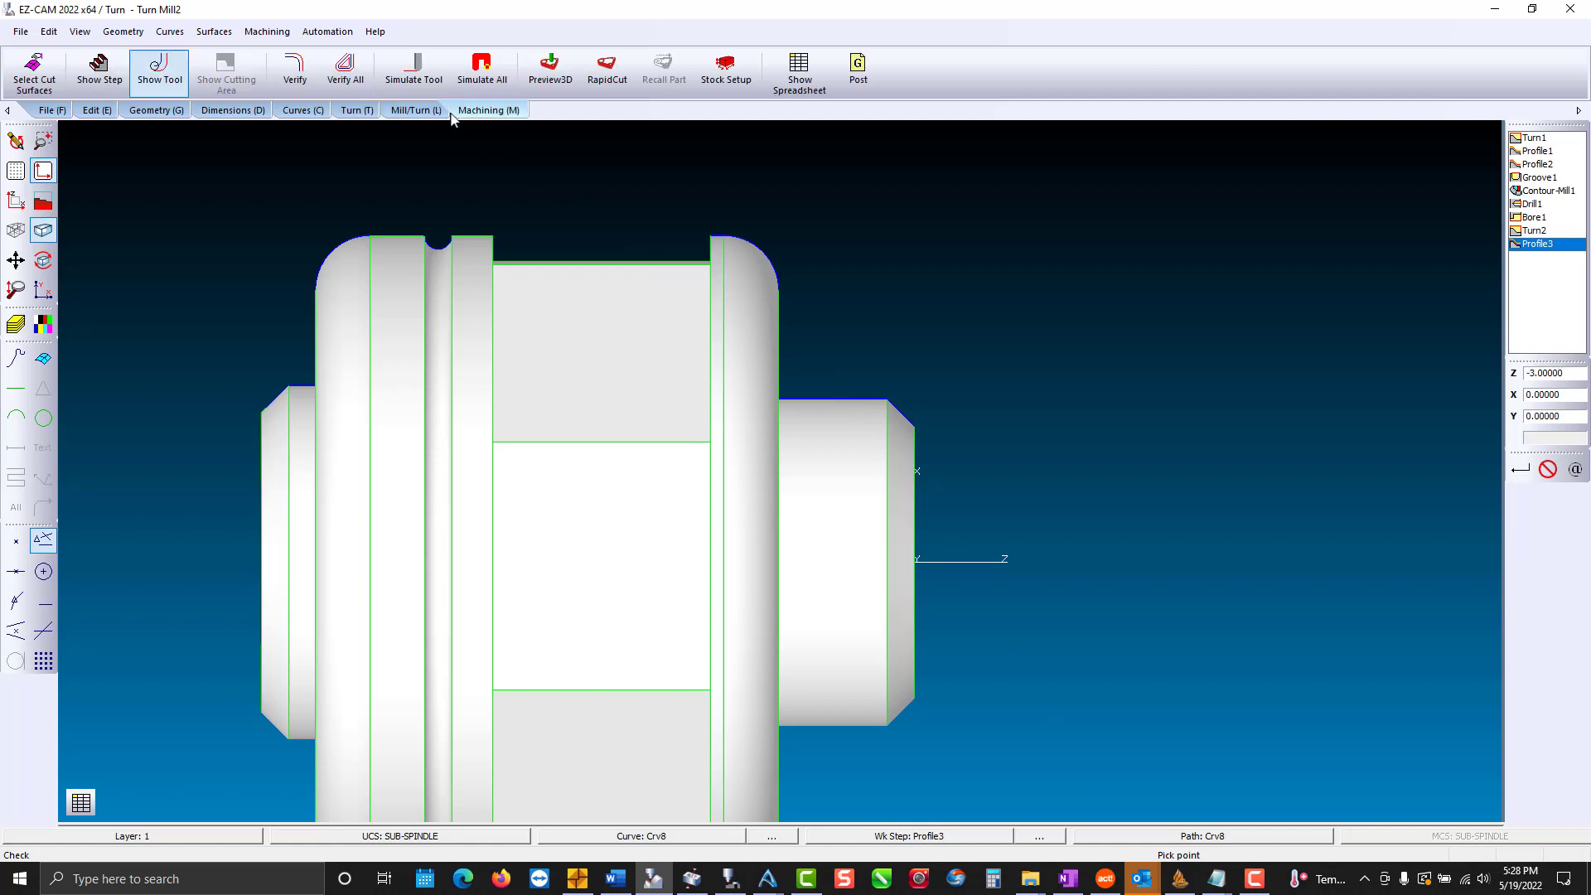
click(295, 70)
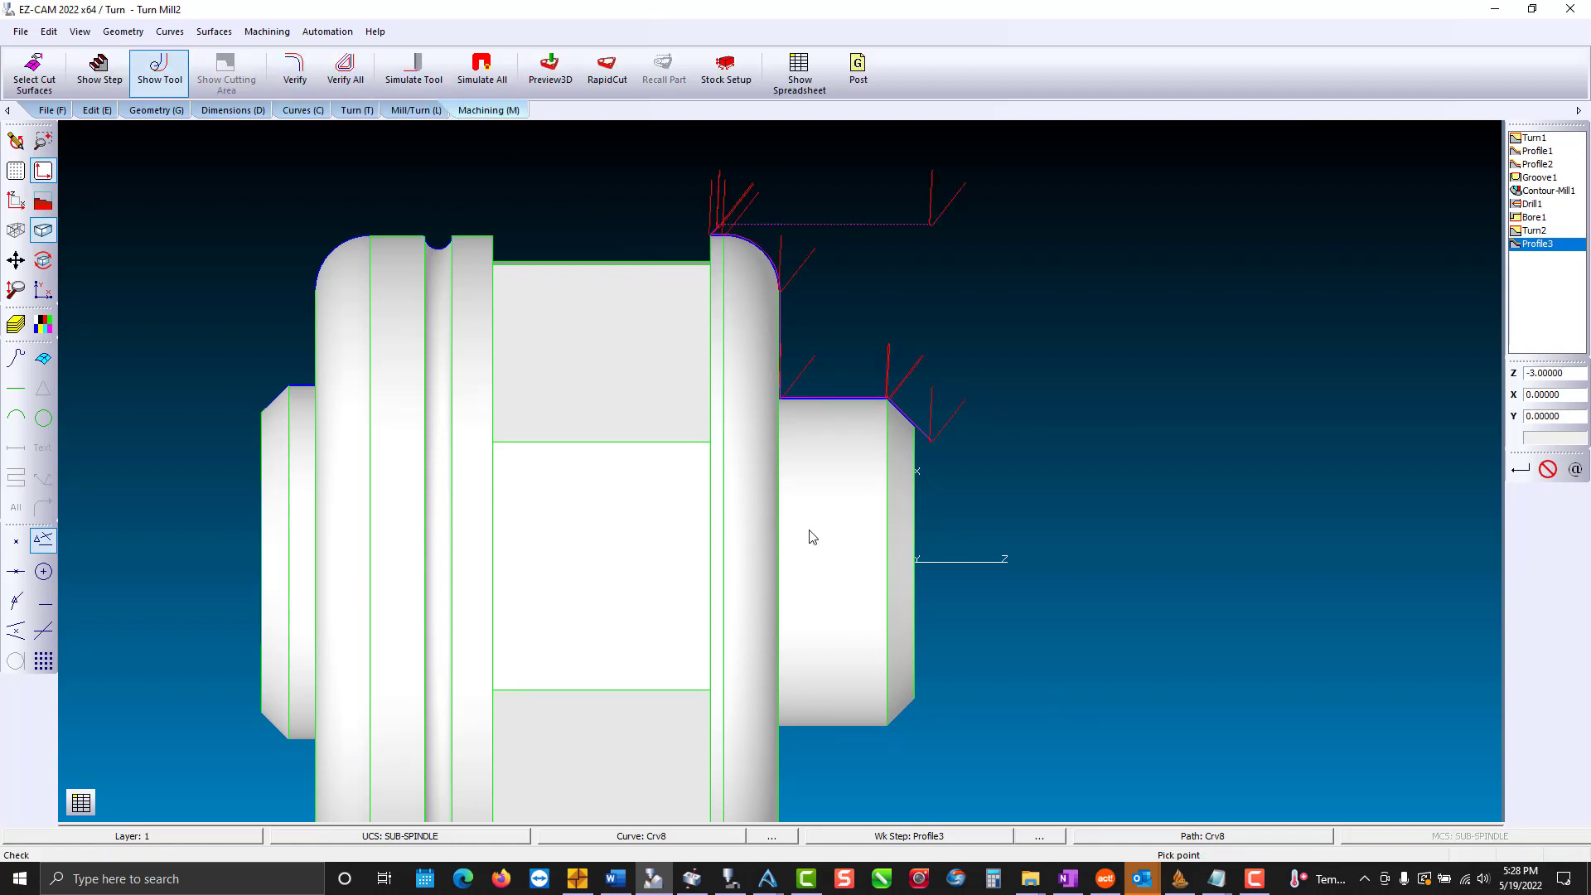
Create a new curve chaining the circles of the small holes around the boss on the sub-spindle face.
middle_drag(811, 537, 571, 568)
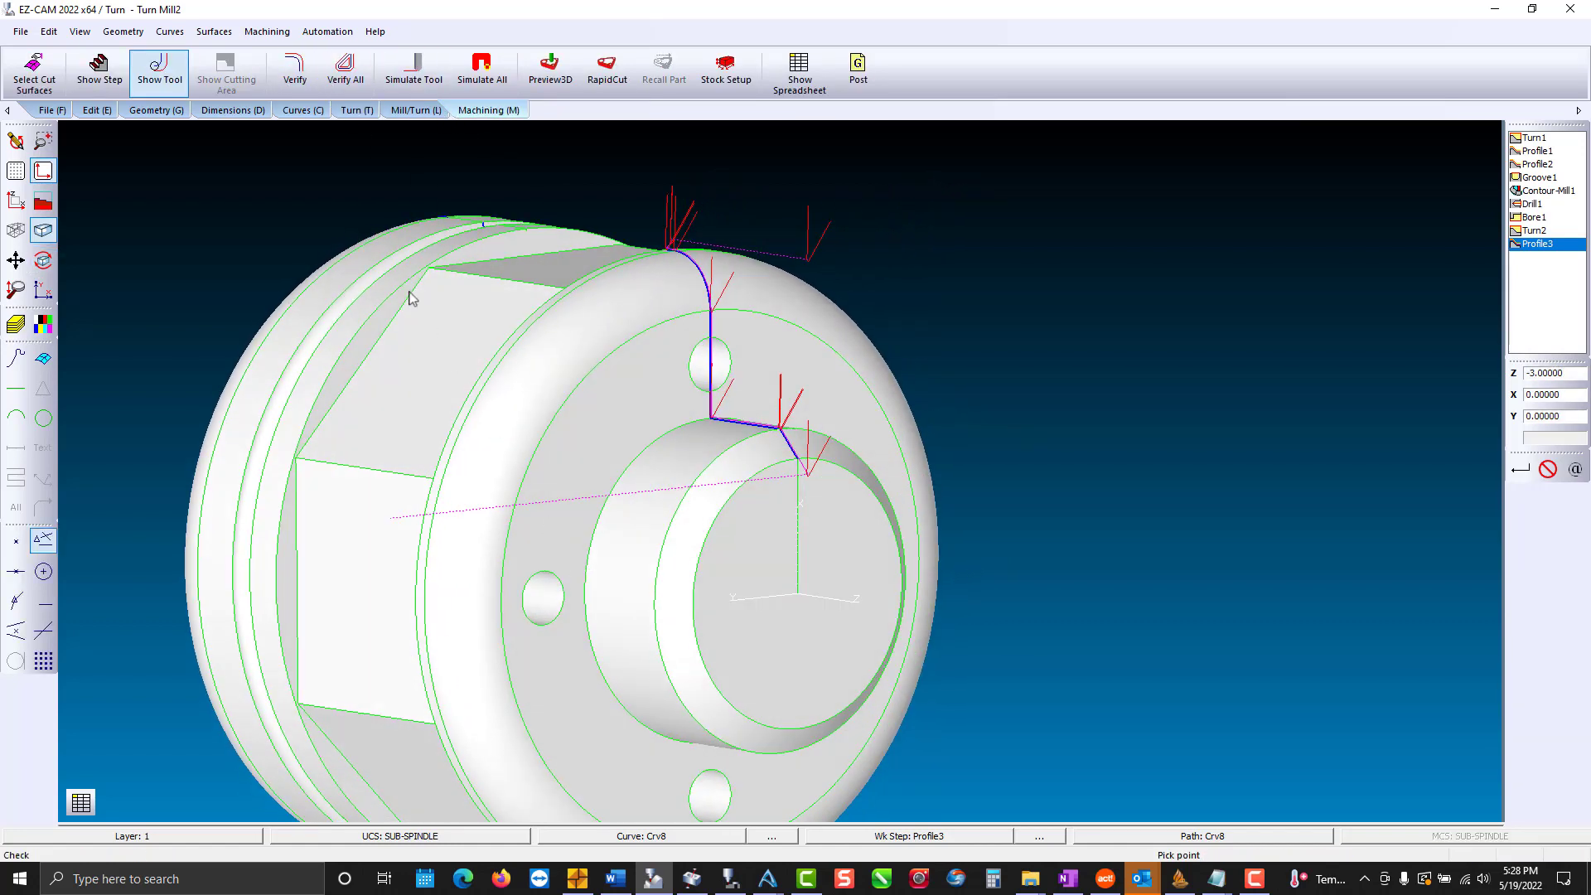
click(302, 112)
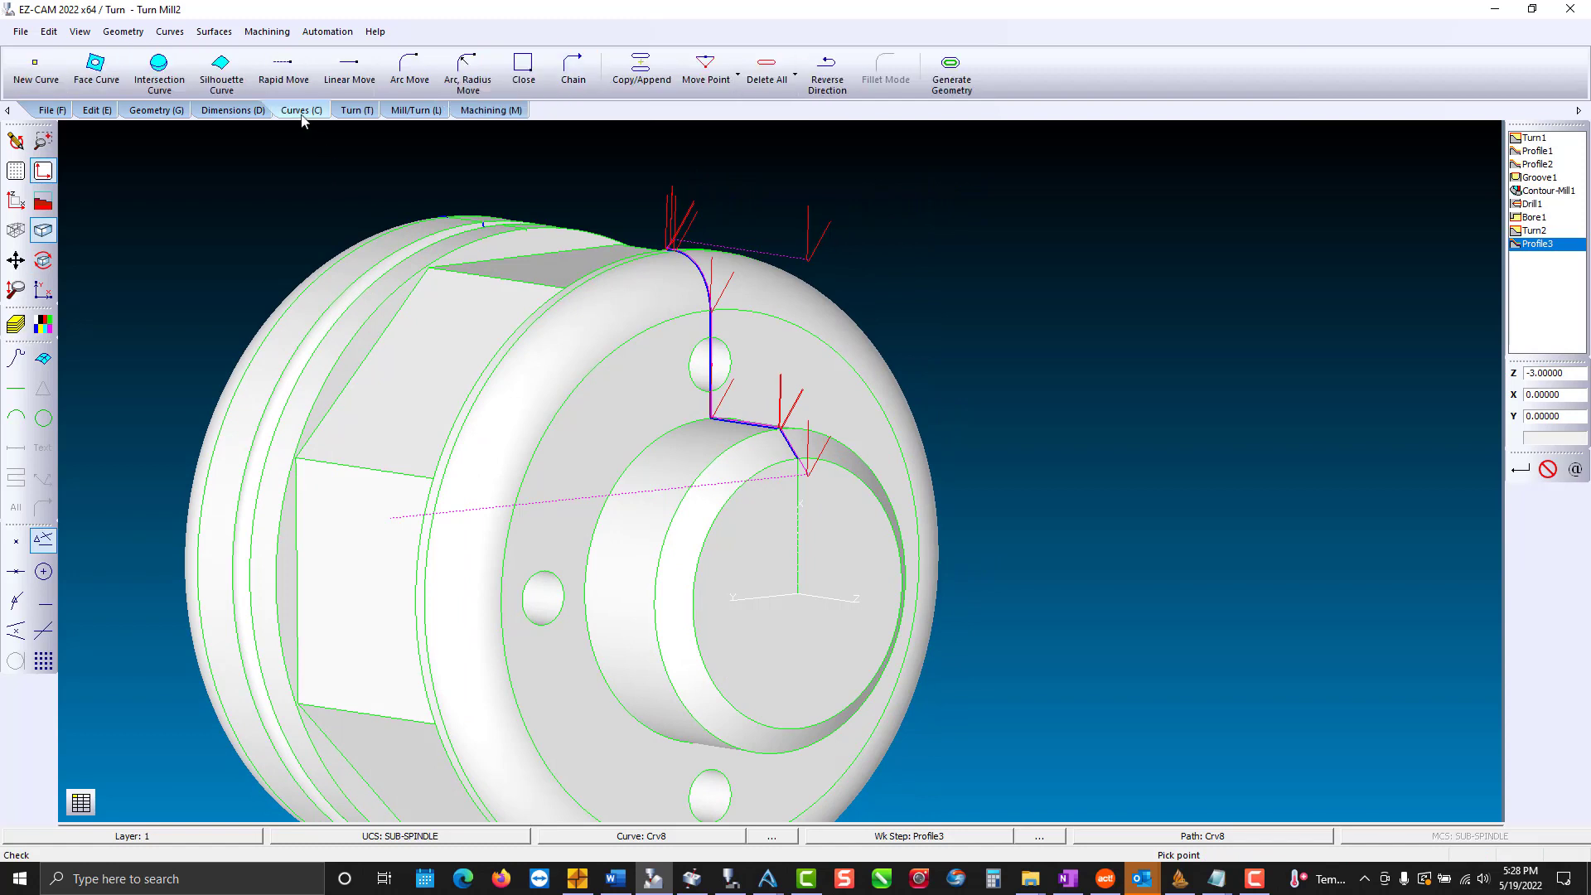
click(50, 71)
key(Return)
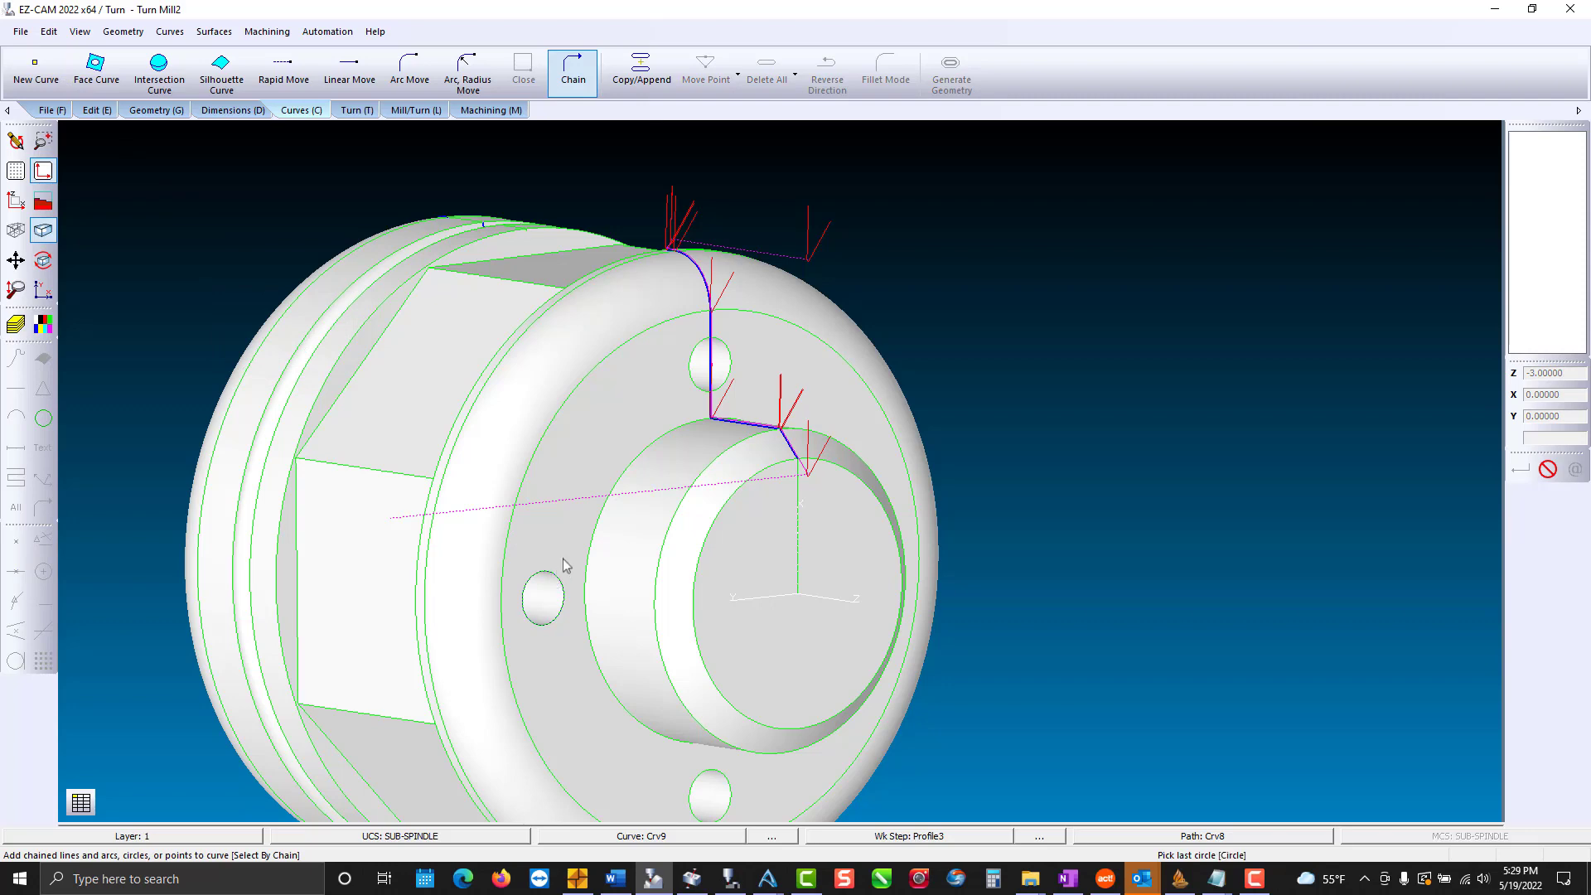
click(696, 385)
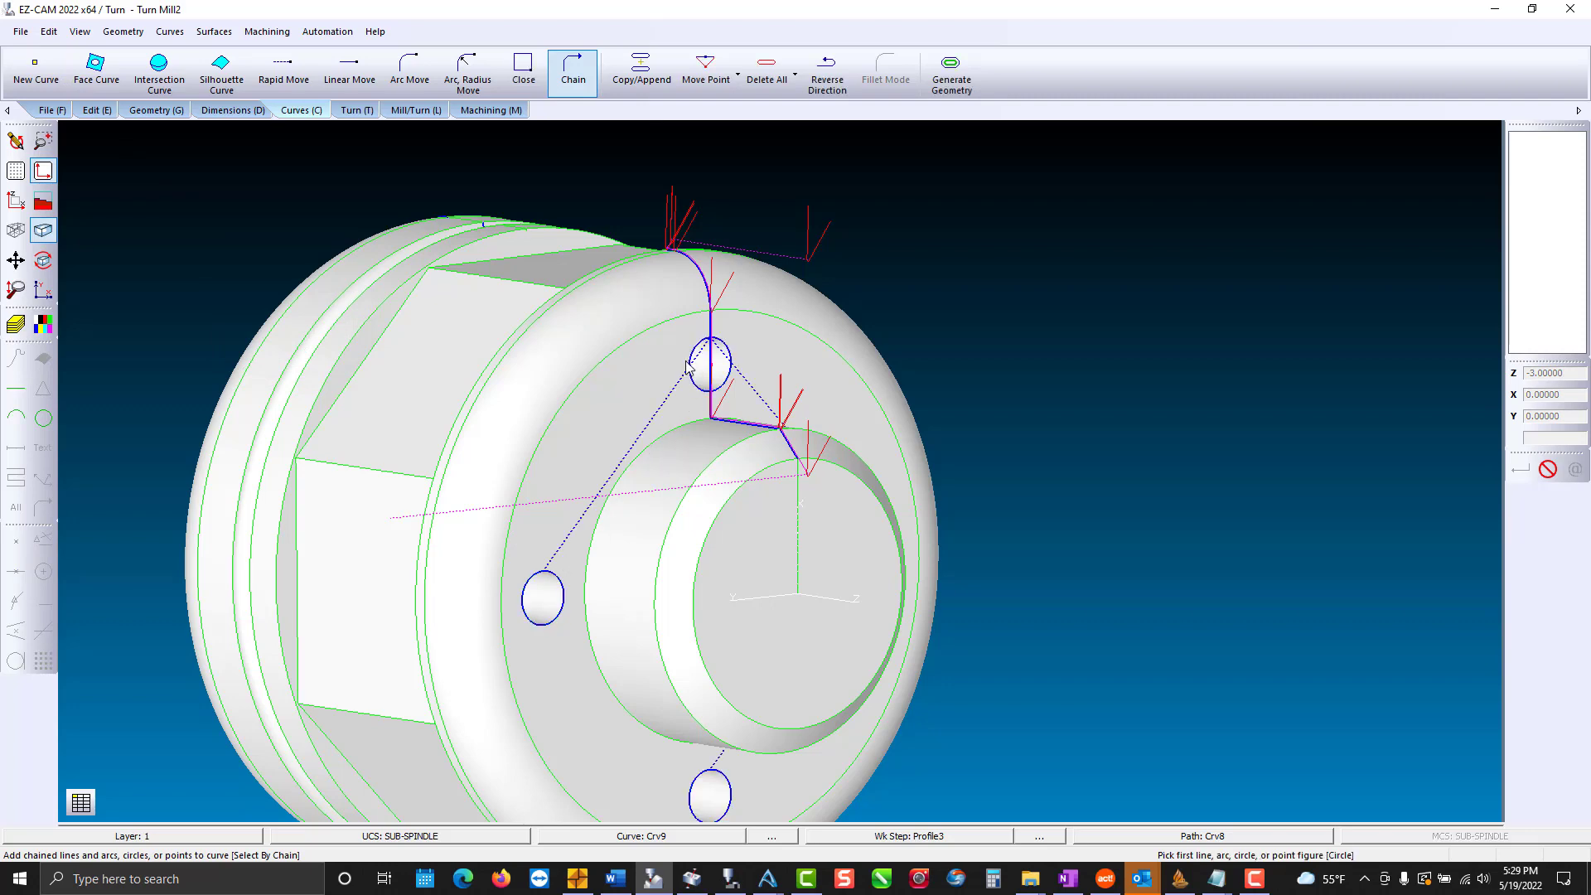
mouse_move(686, 363)
middle_down()
mouse_move(554, 234)
mouse_move(674, 367)
middle_up()
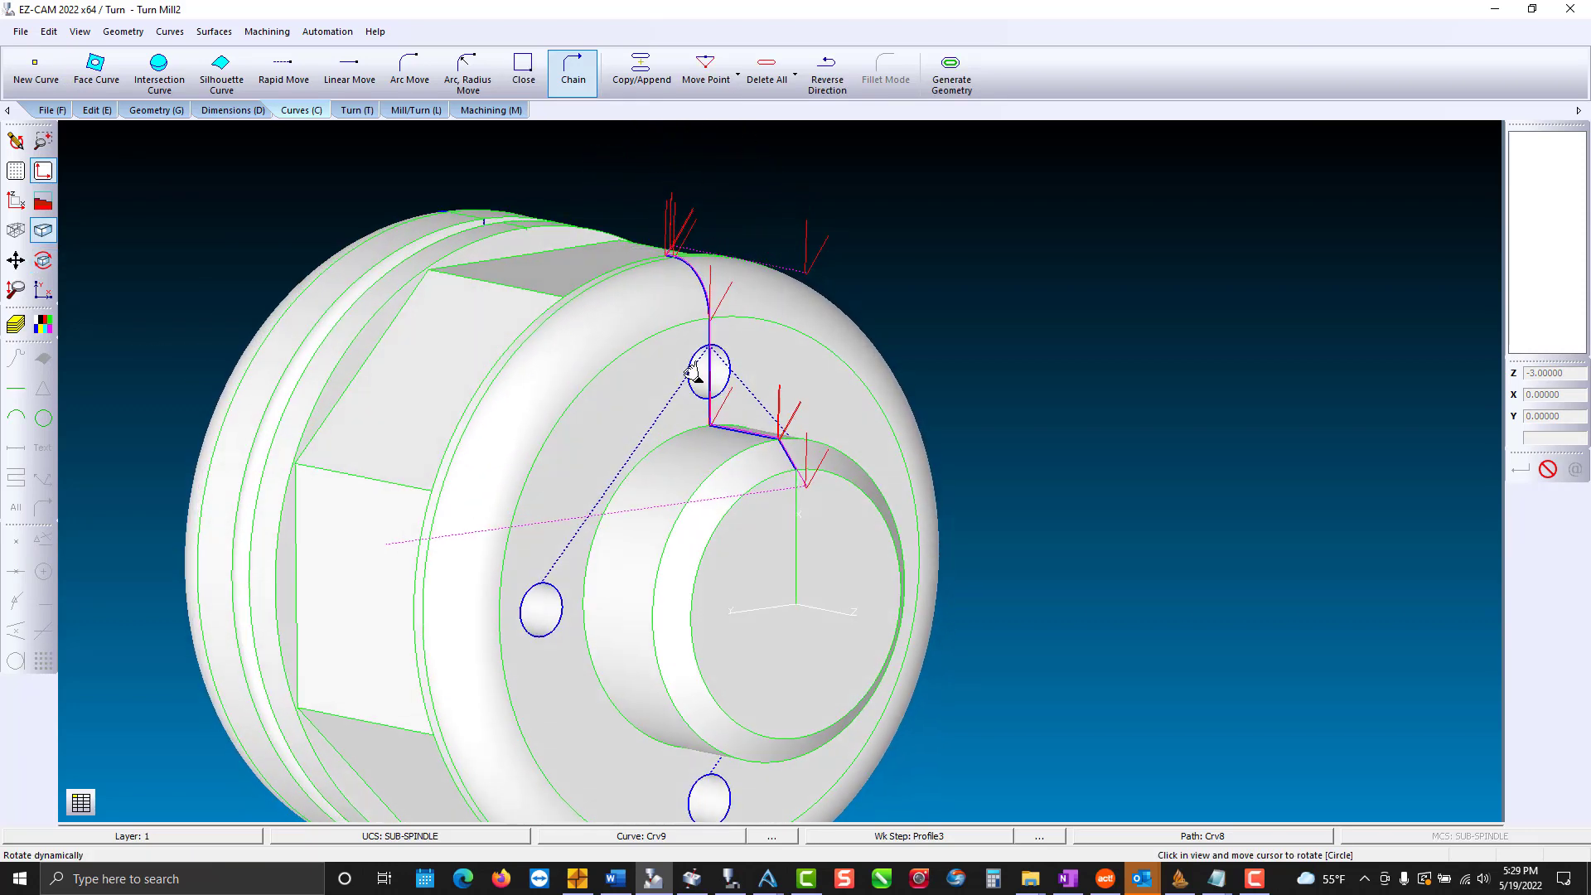
Create a curve drilling work step for tool 7 with a 0.25 diameter, surface at -0.625 and depth of 0.55.
click(415, 111)
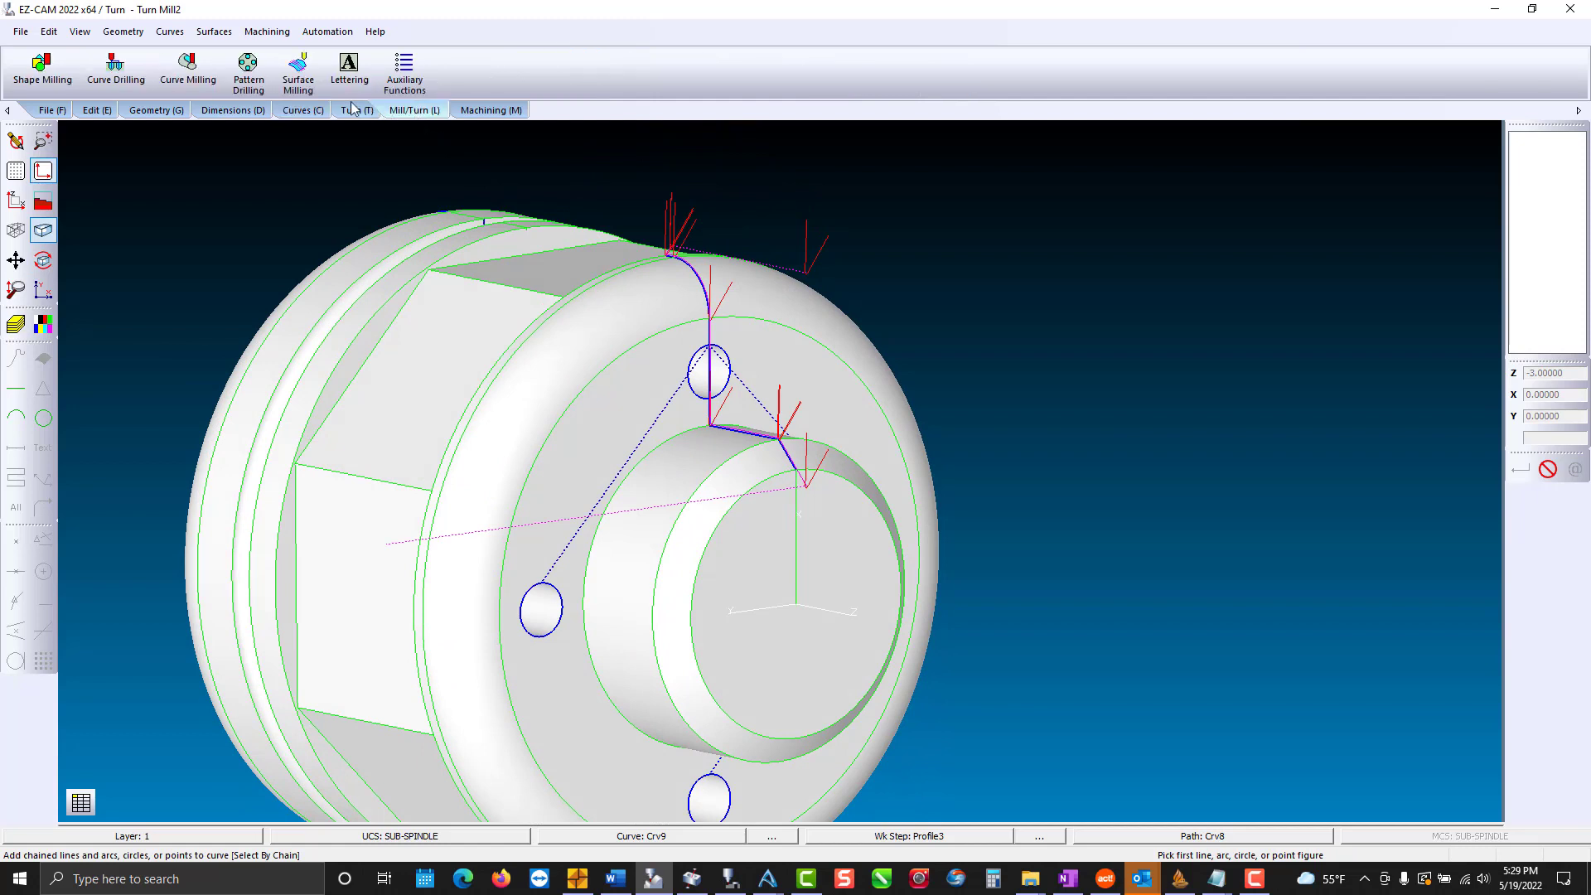
click(125, 77)
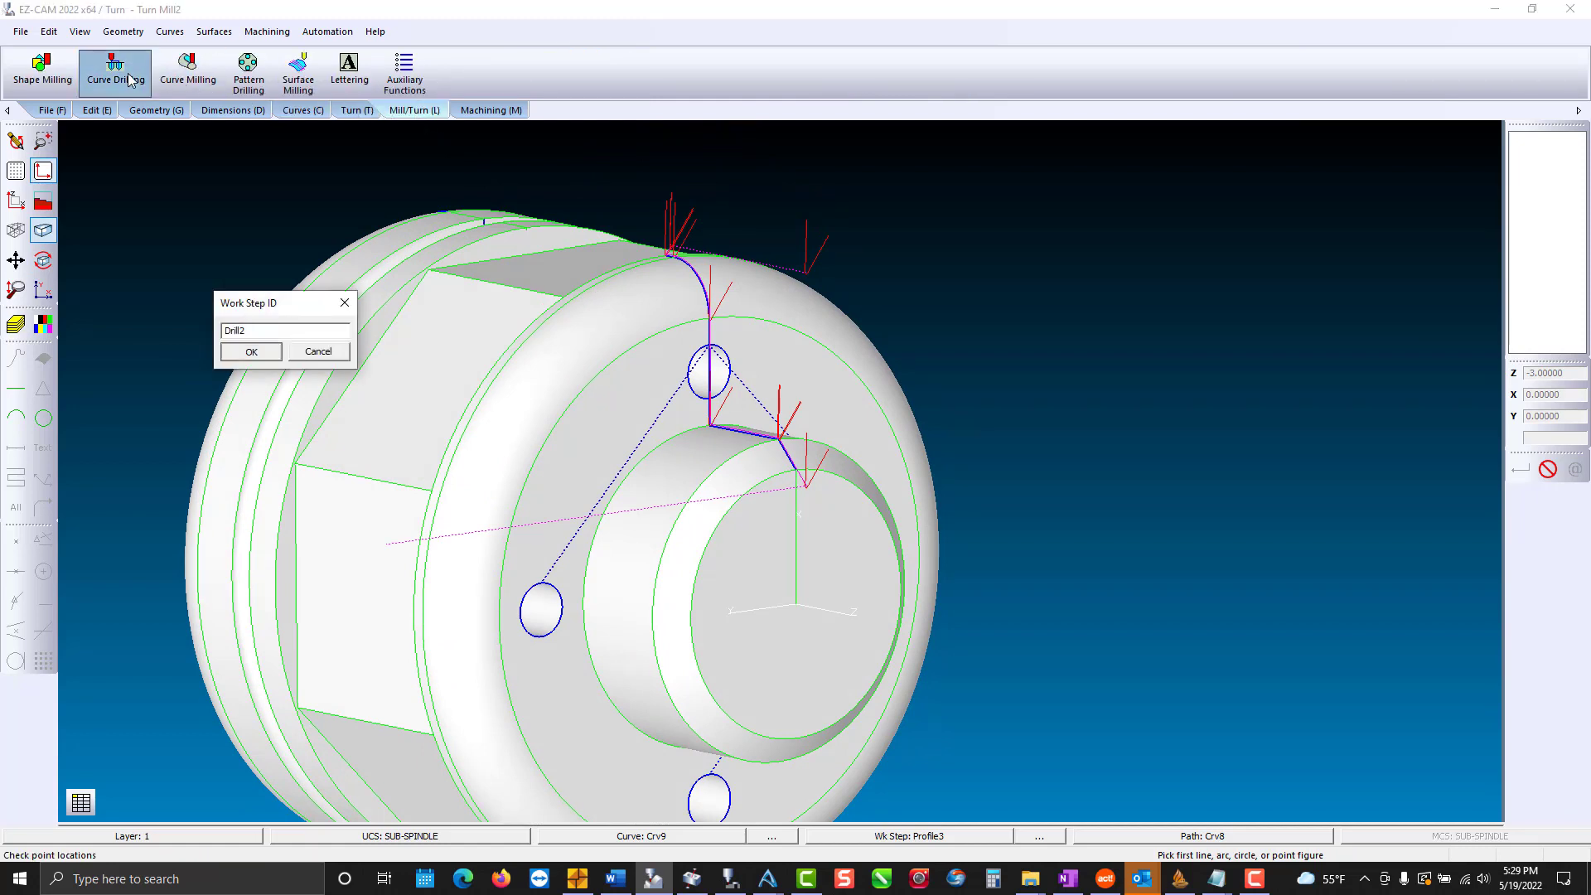
key(Return)
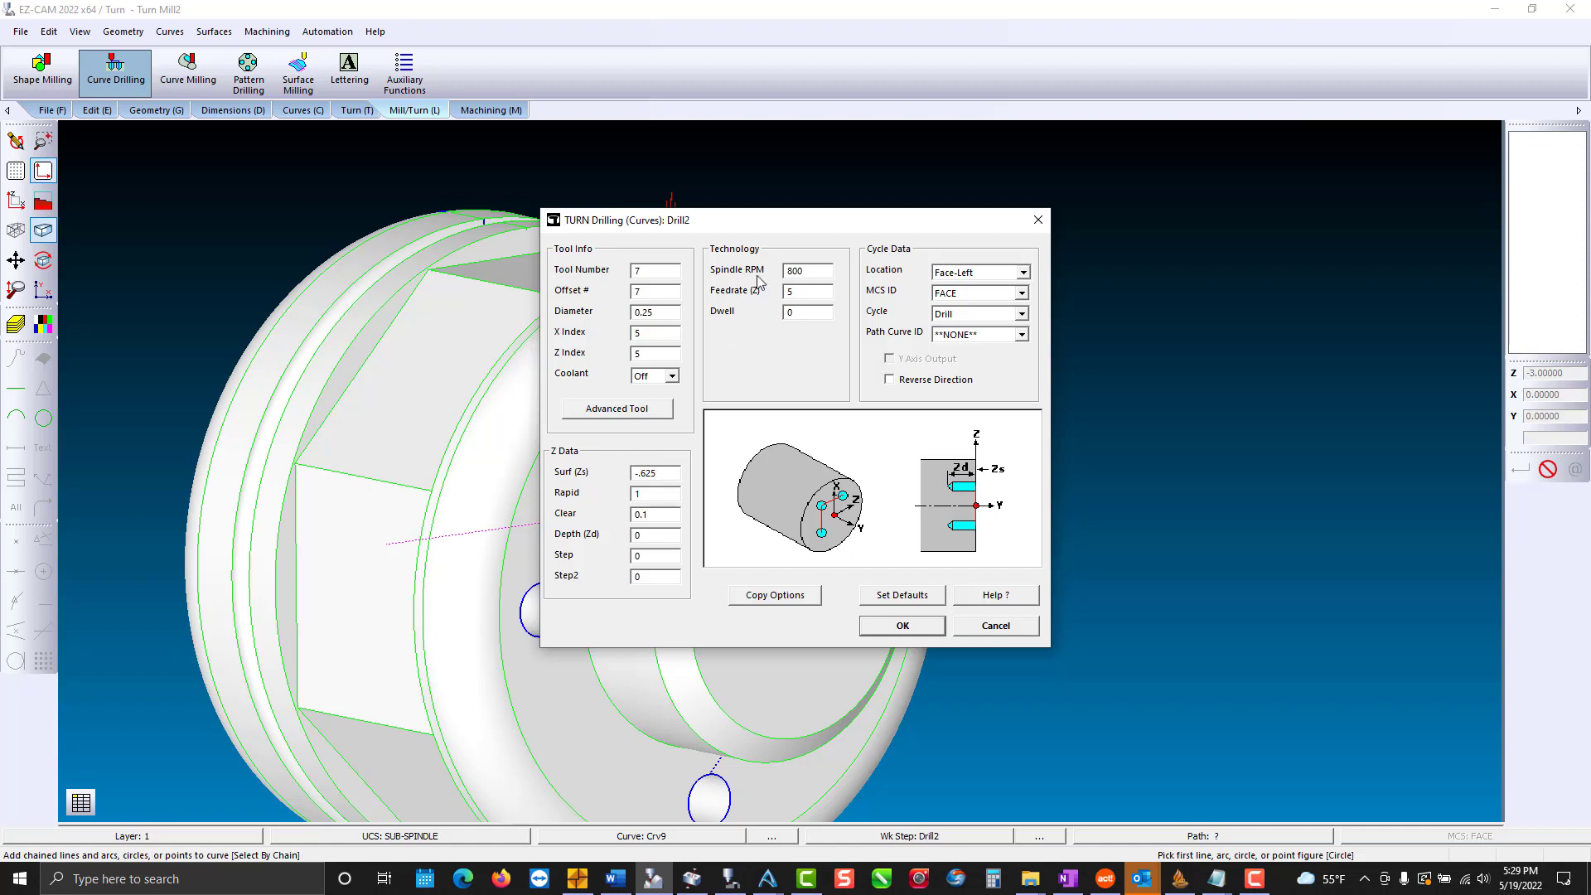
drag(784, 221, 1107, 168)
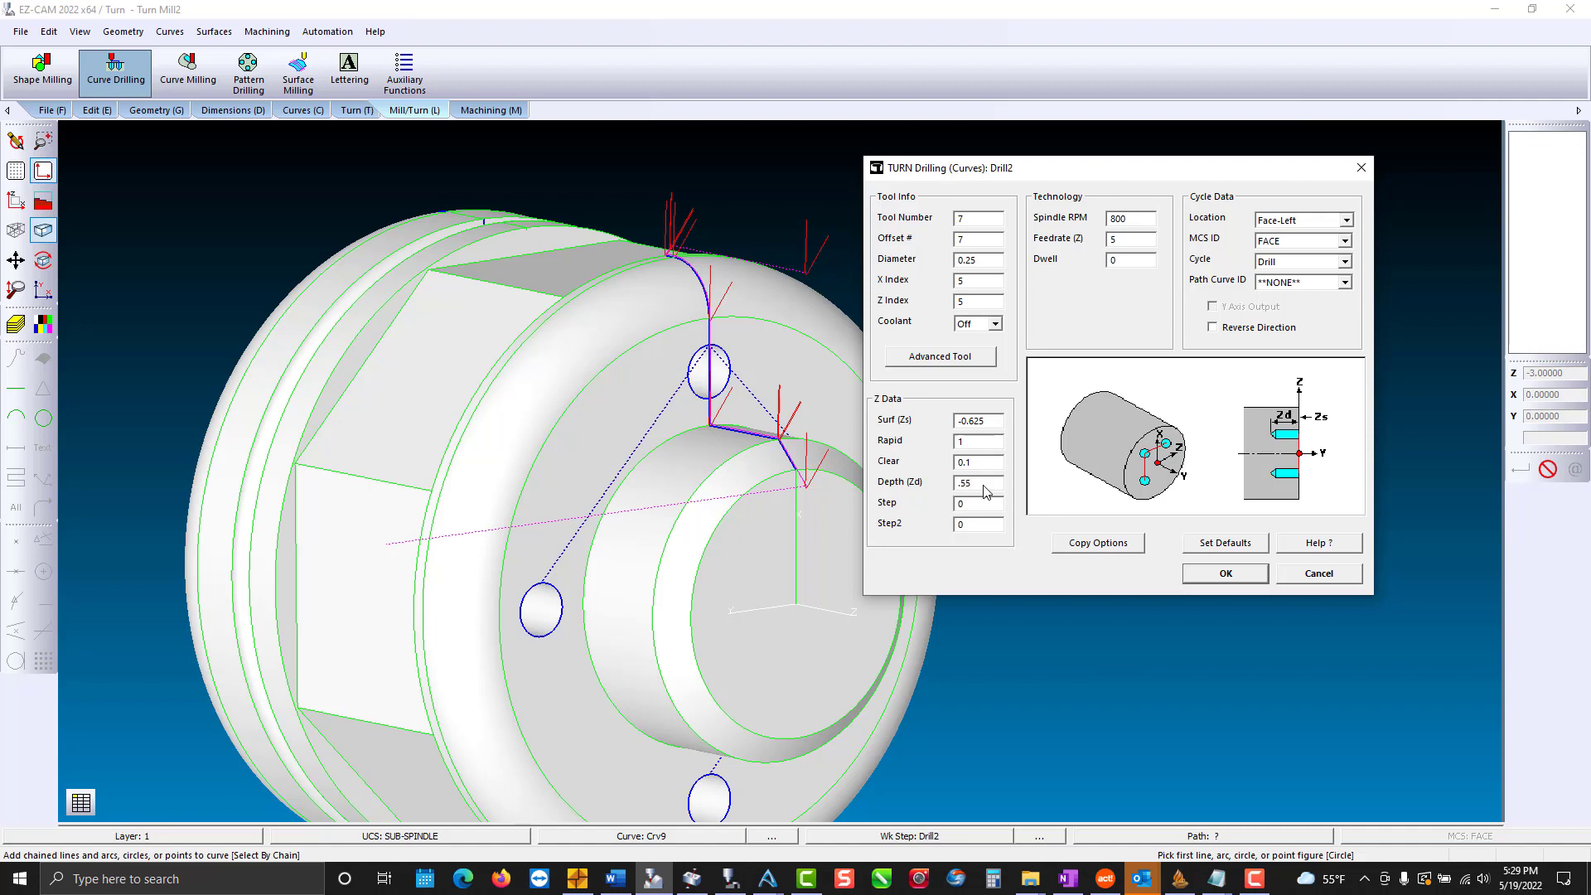
Set the drilling location to Face-Right, assign Crv9 as the path curve, and accept the work step.
click(1347, 219)
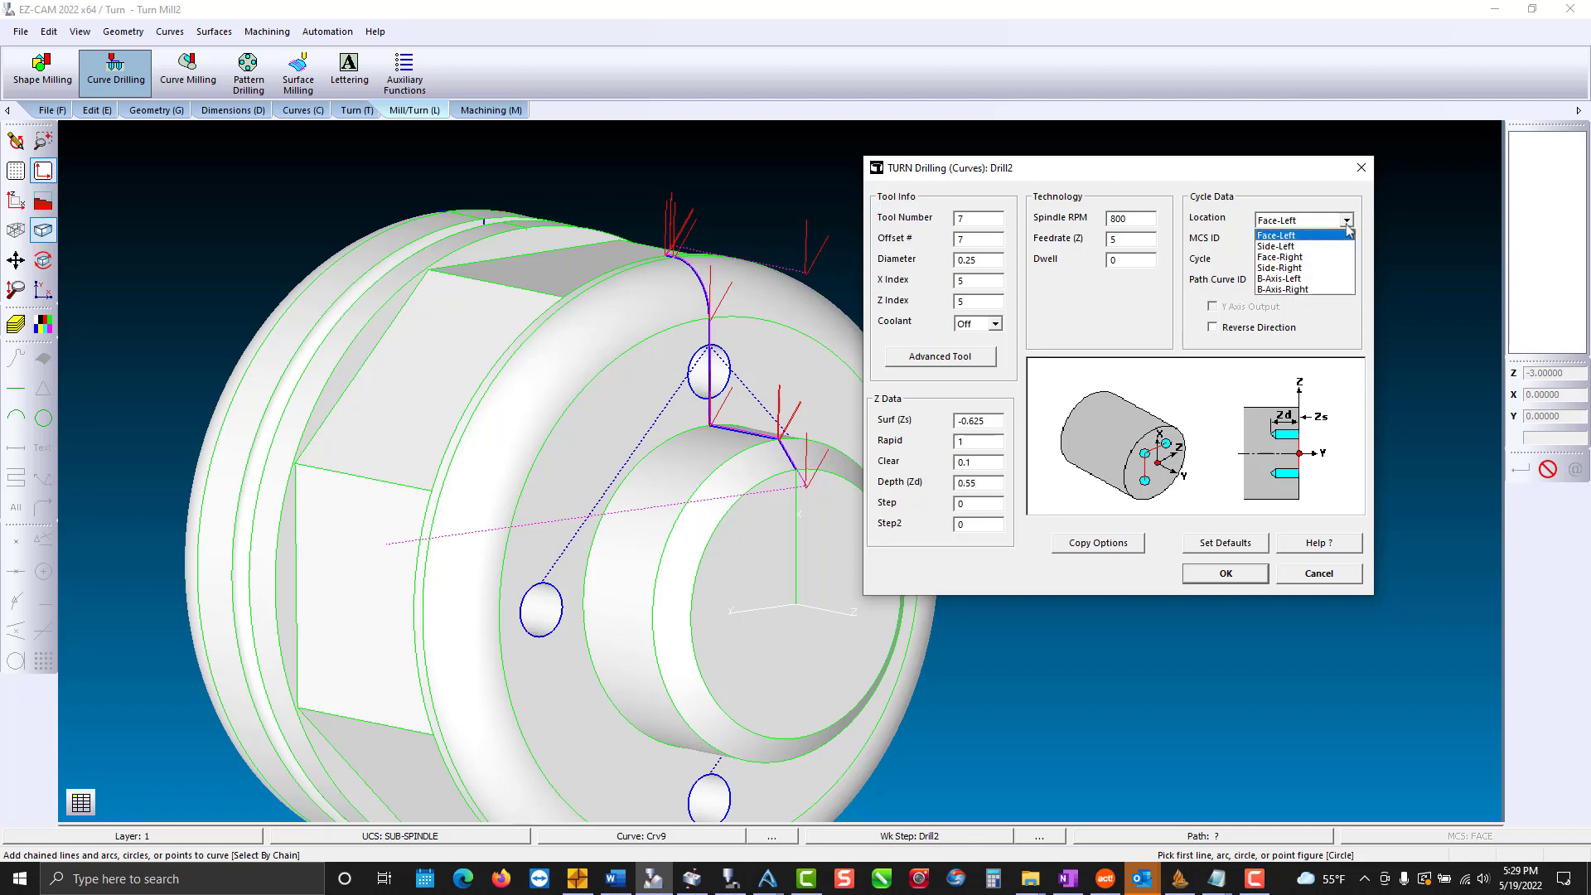
click(1329, 261)
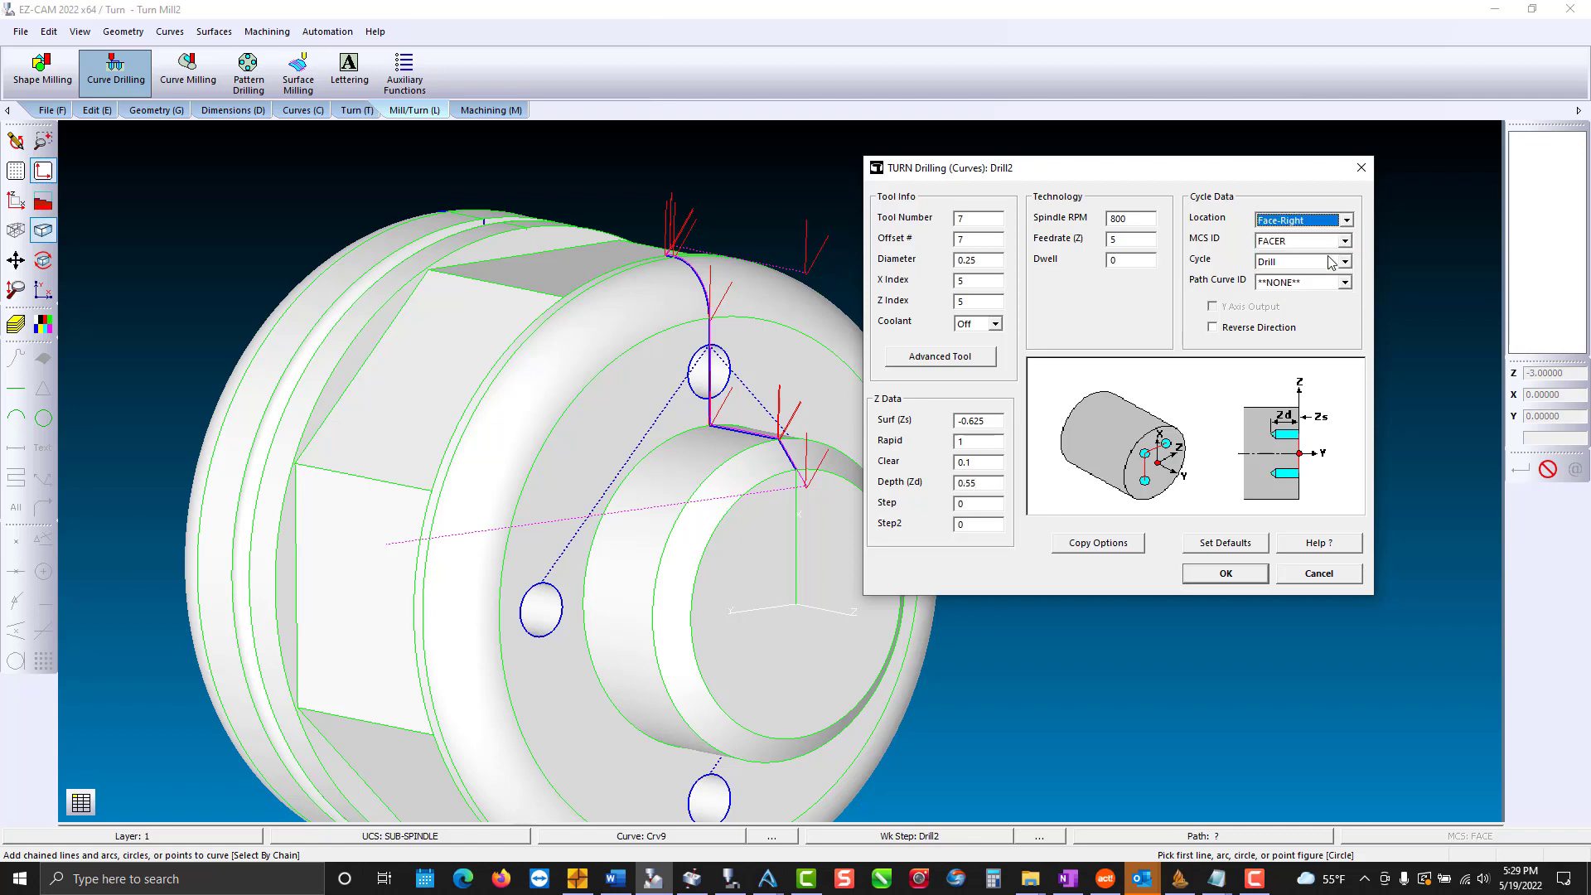
click(1306, 284)
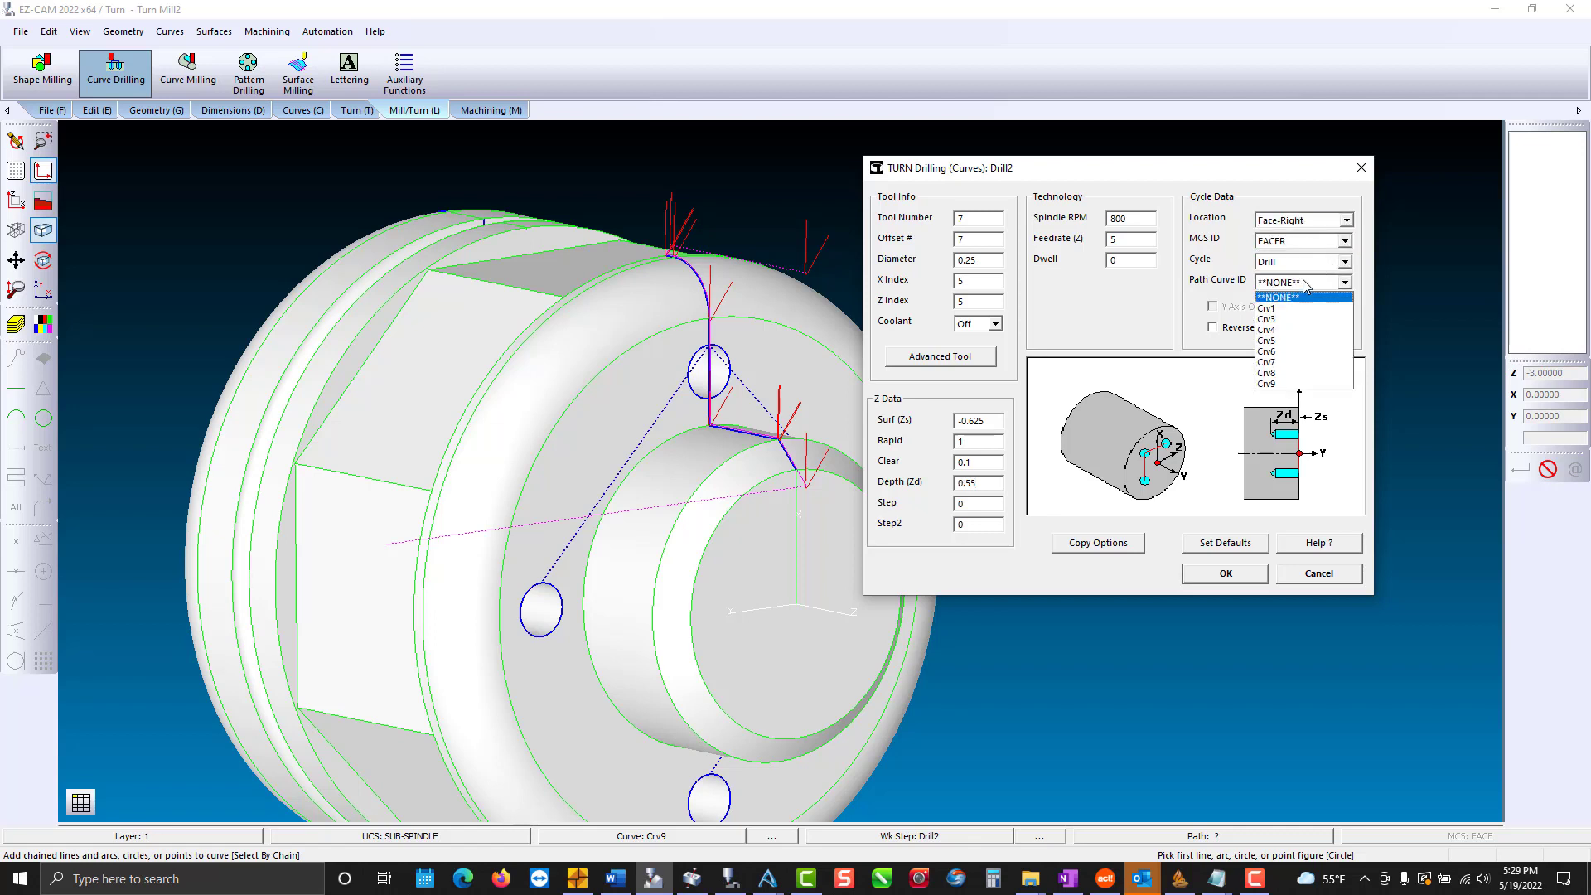
click(1293, 384)
click(1226, 572)
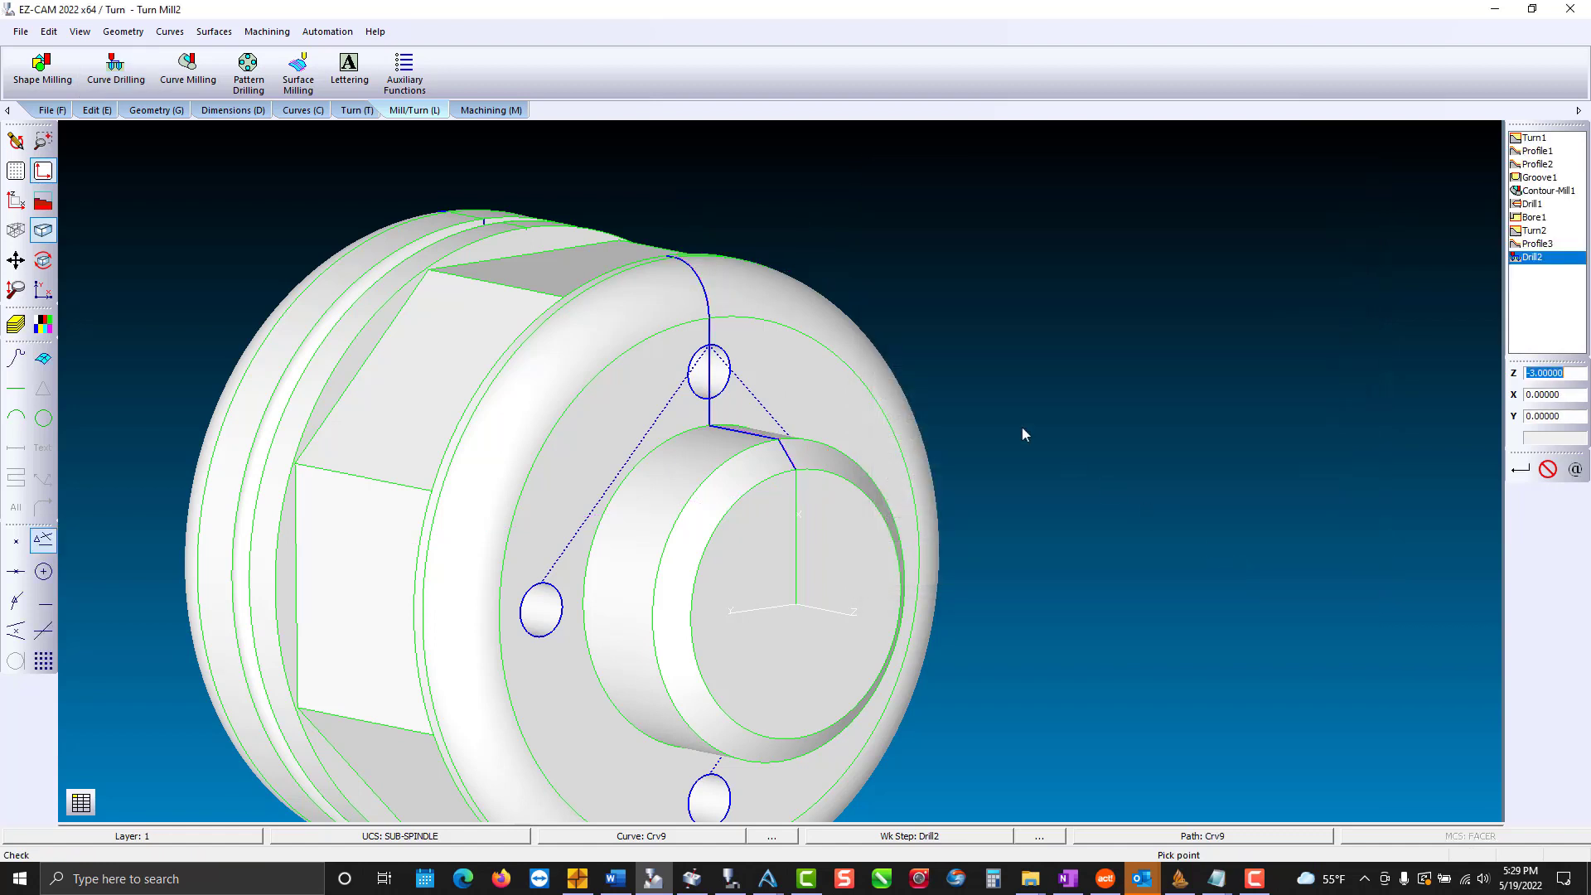
Verify the sub-spindle face drilling tool path and preview the cut holes in 3D.
click(489, 111)
click(345, 71)
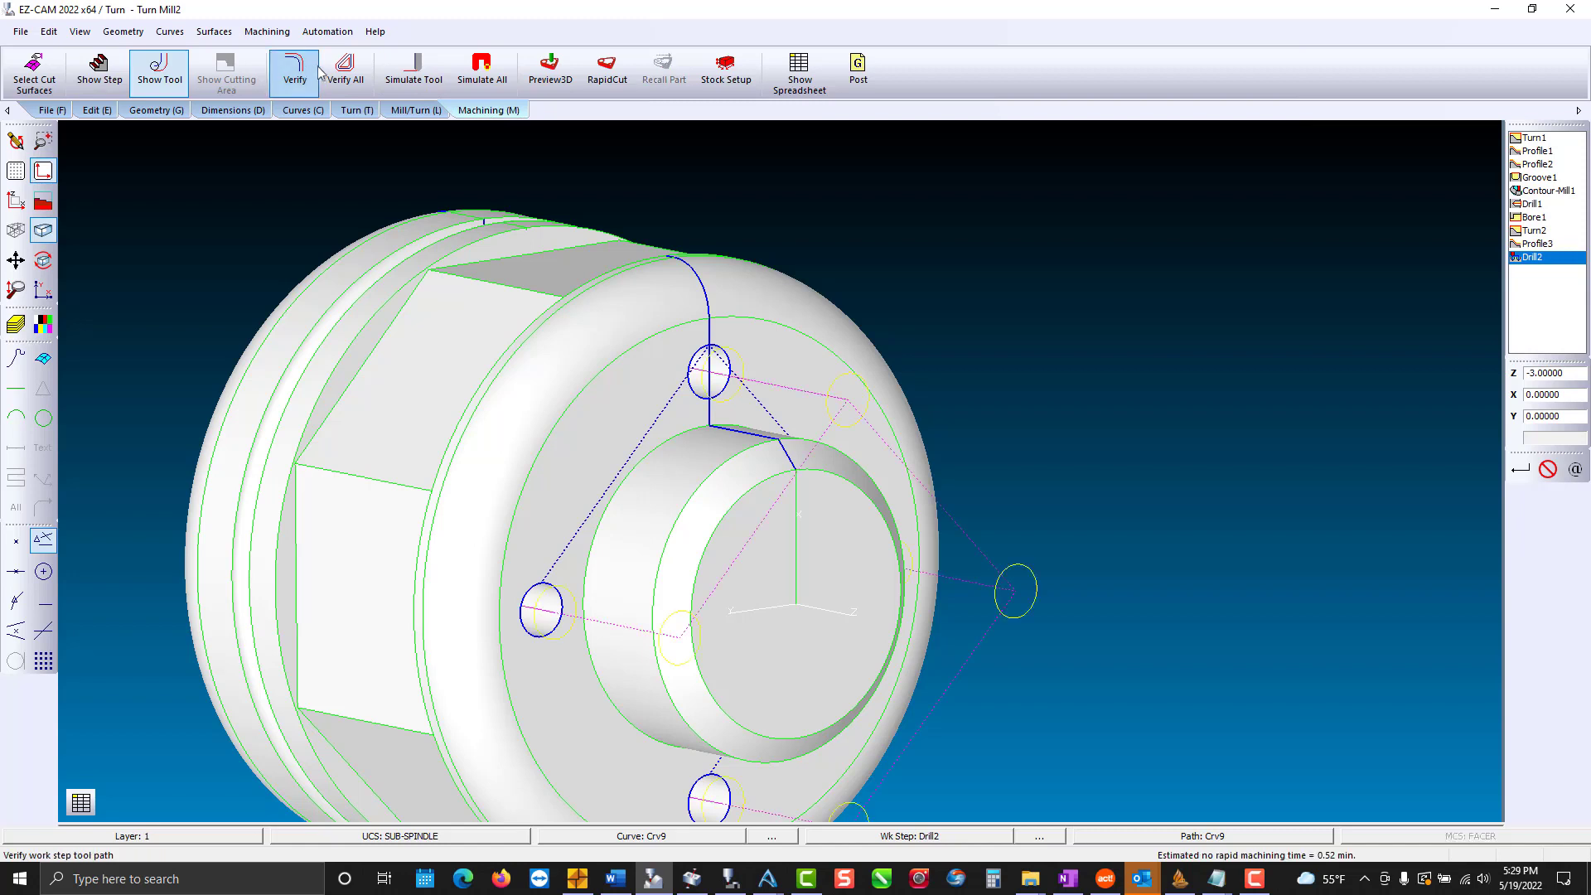
click(547, 74)
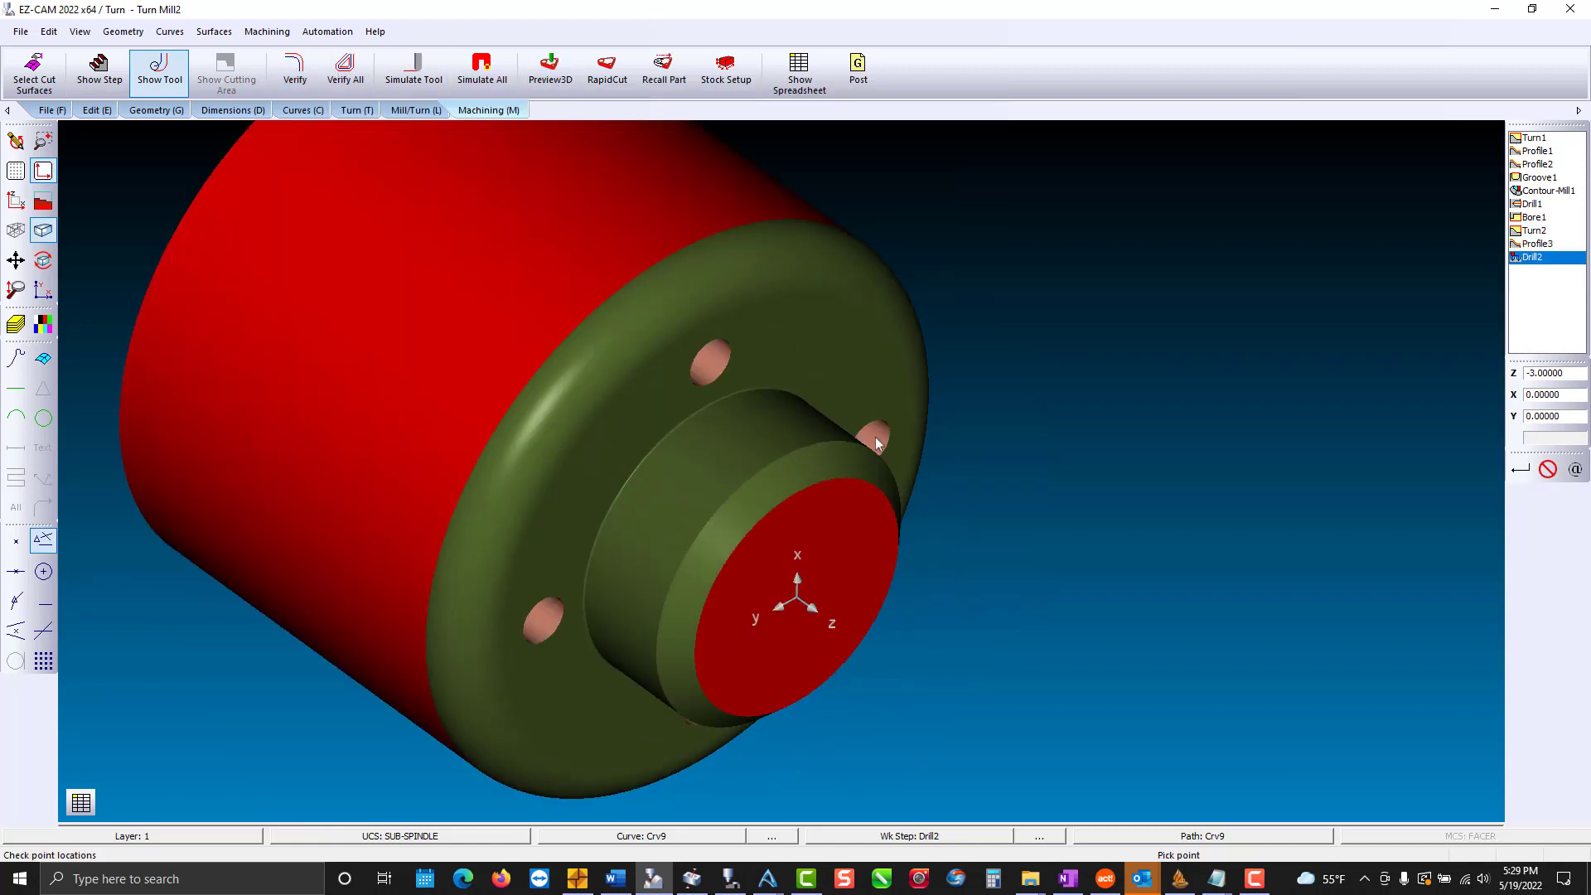
middle_drag(876, 437, 922, 308)
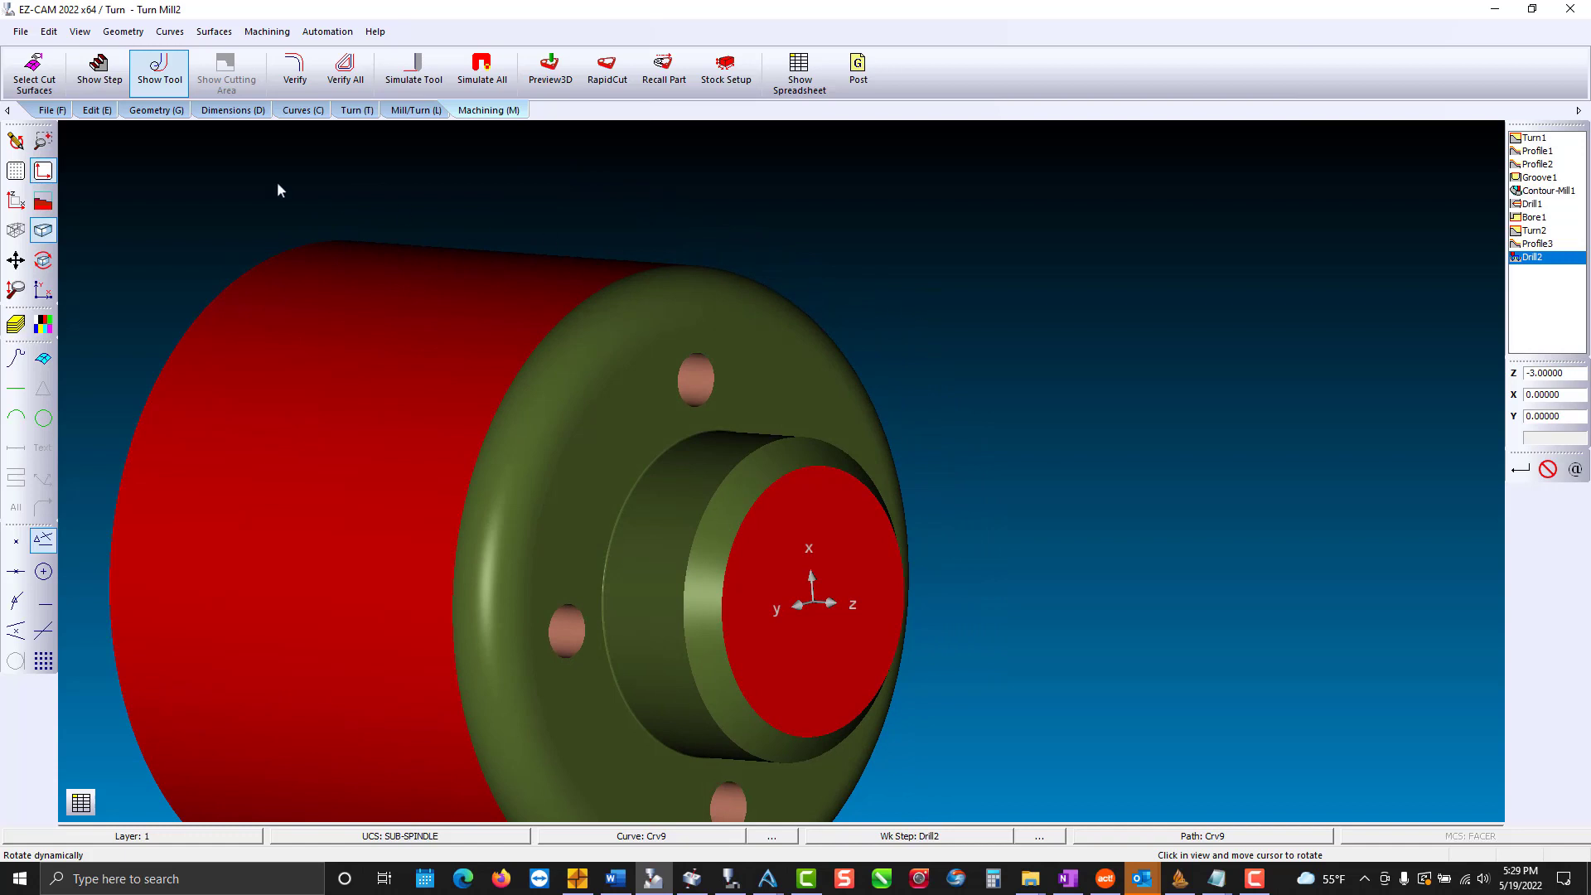
Redraw the full part, verify the tool paths of all work steps, and inspect the complete machining in a 3D preview.
click(15, 142)
click(15, 202)
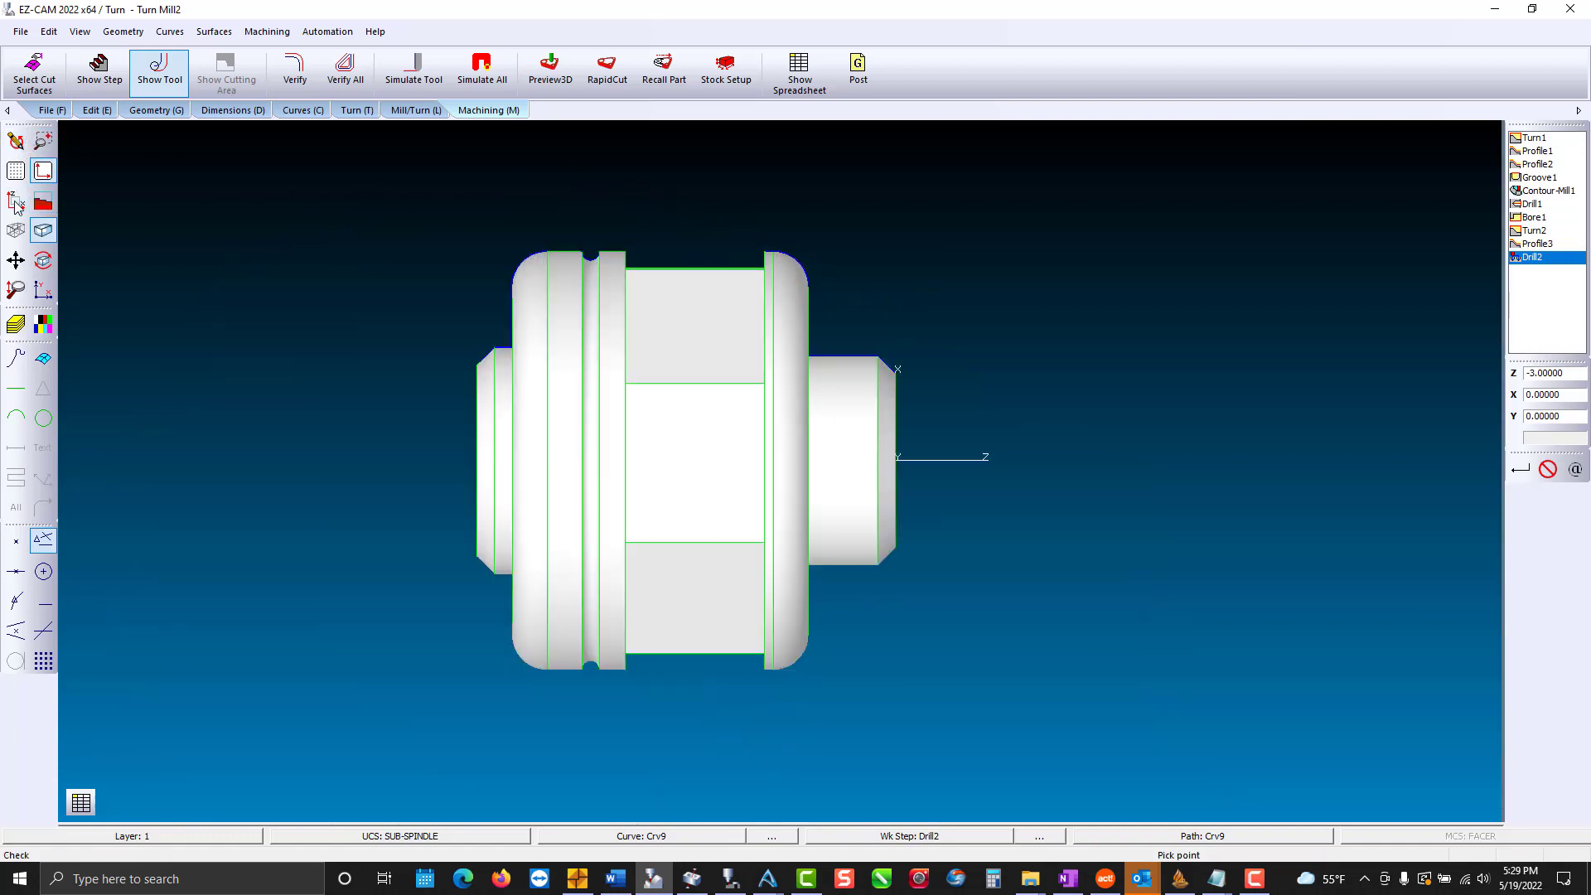
click(360, 70)
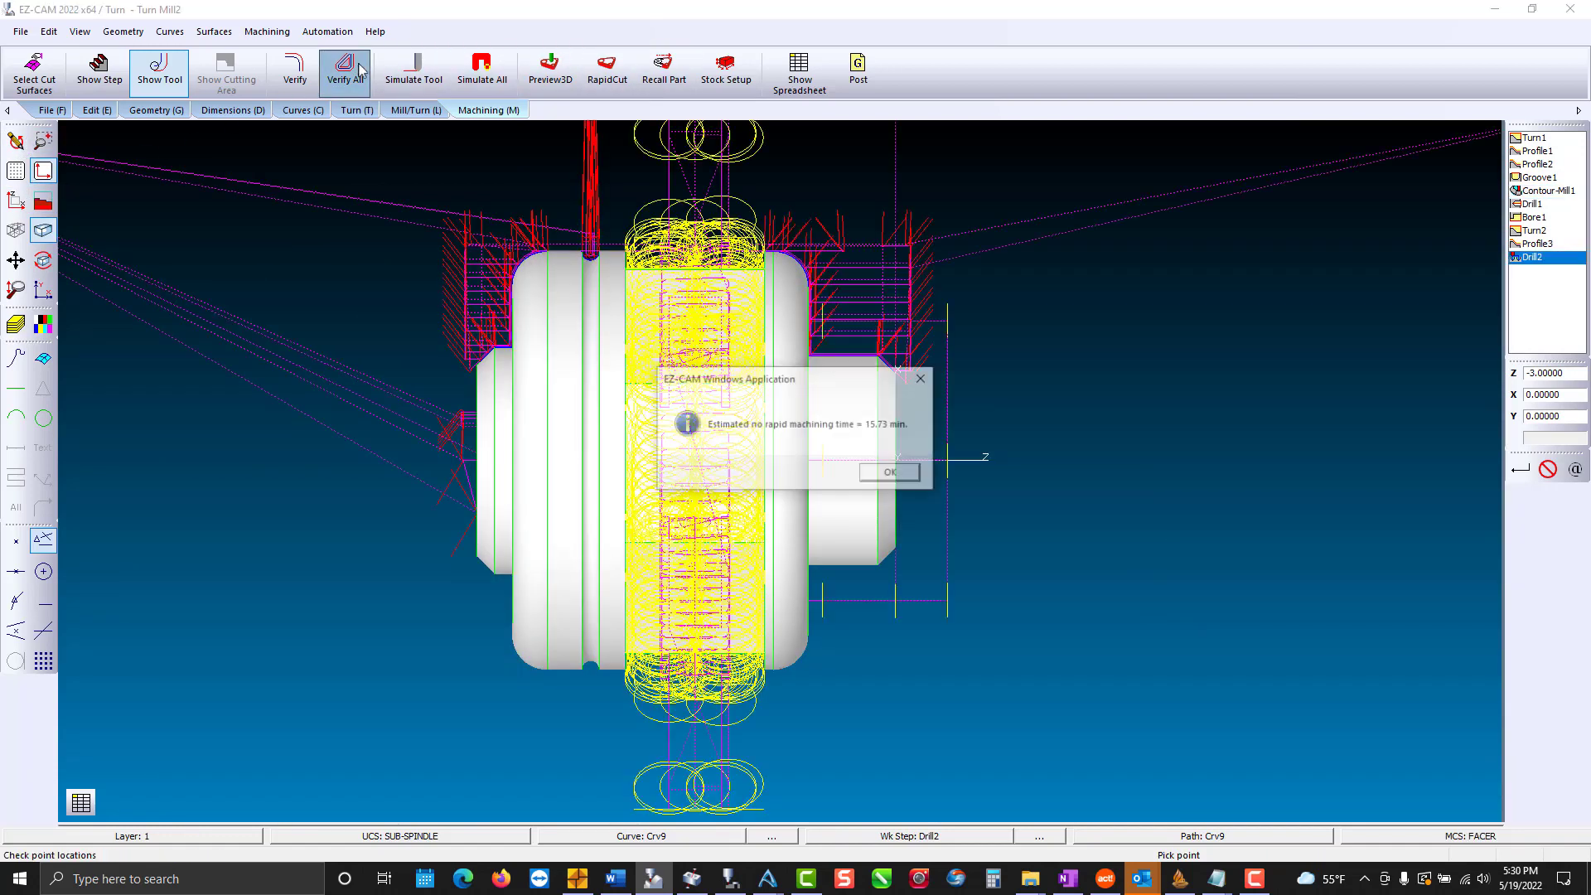
click(893, 468)
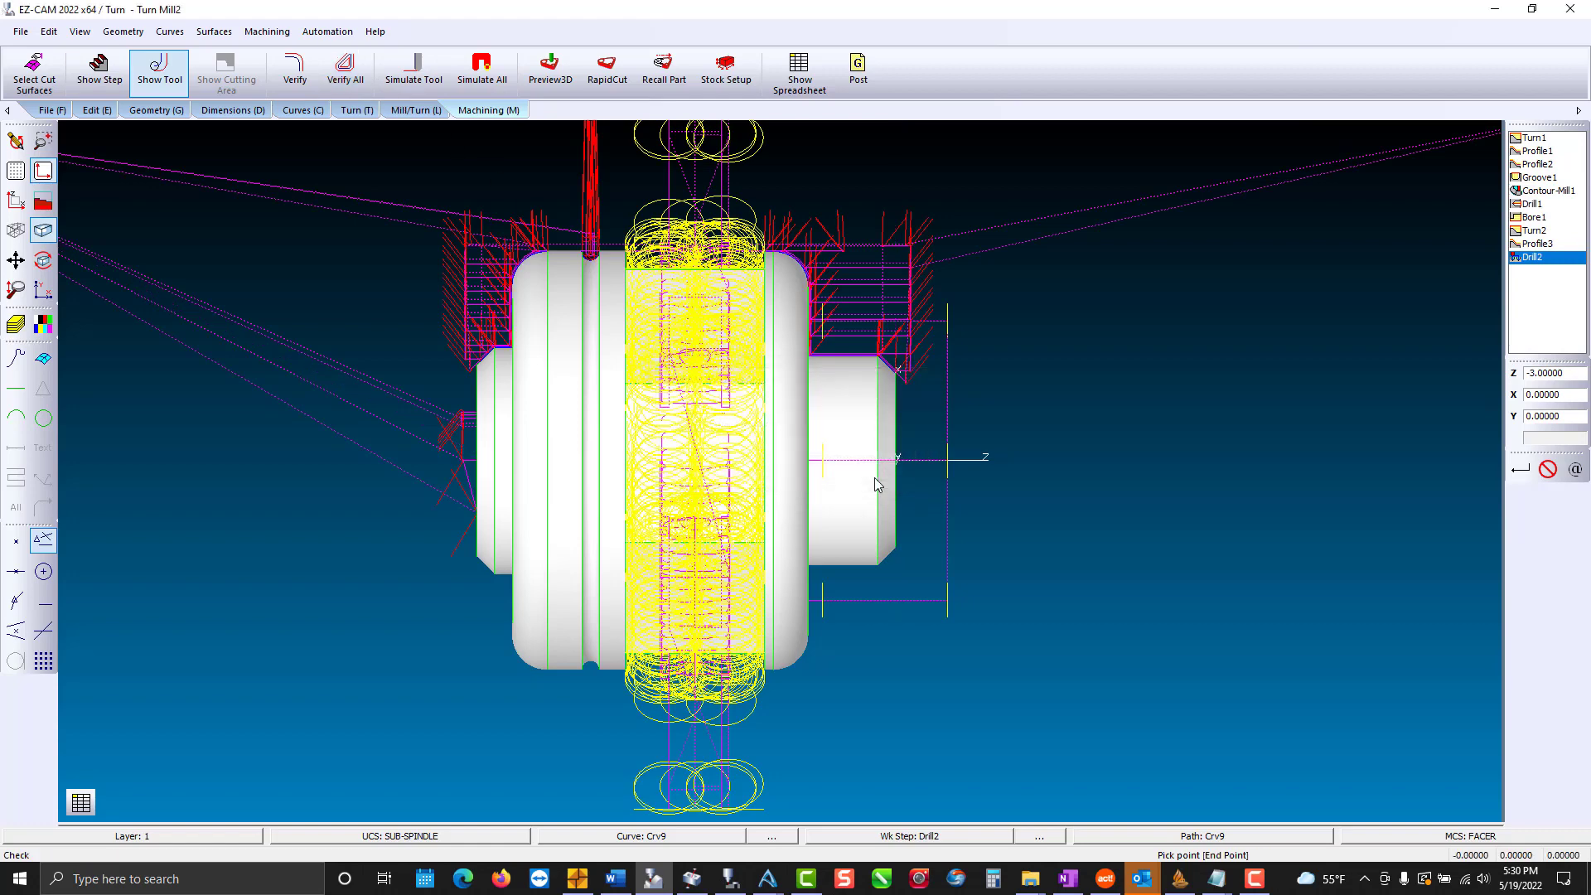
click(560, 73)
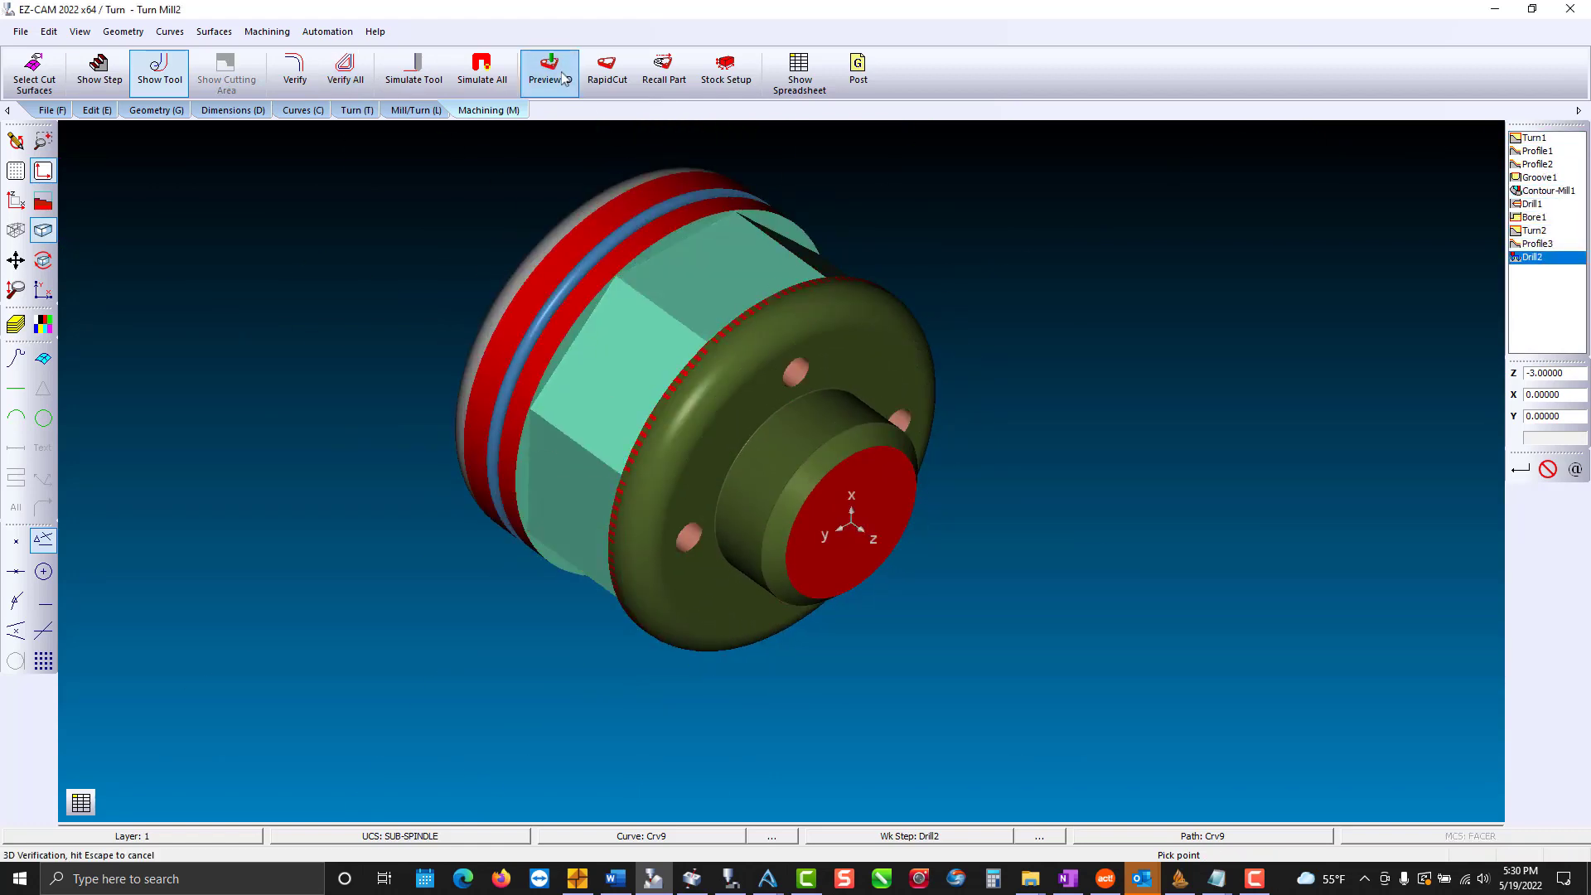
mouse_move(795, 389)
mouse_down()
mouse_move(693, 213)
mouse_move(980, 301)
mouse_move(1228, 160)
mouse_move(1251, 108)
mouse_move(1032, 497)
mouse_move(1039, 527)
mouse_up()
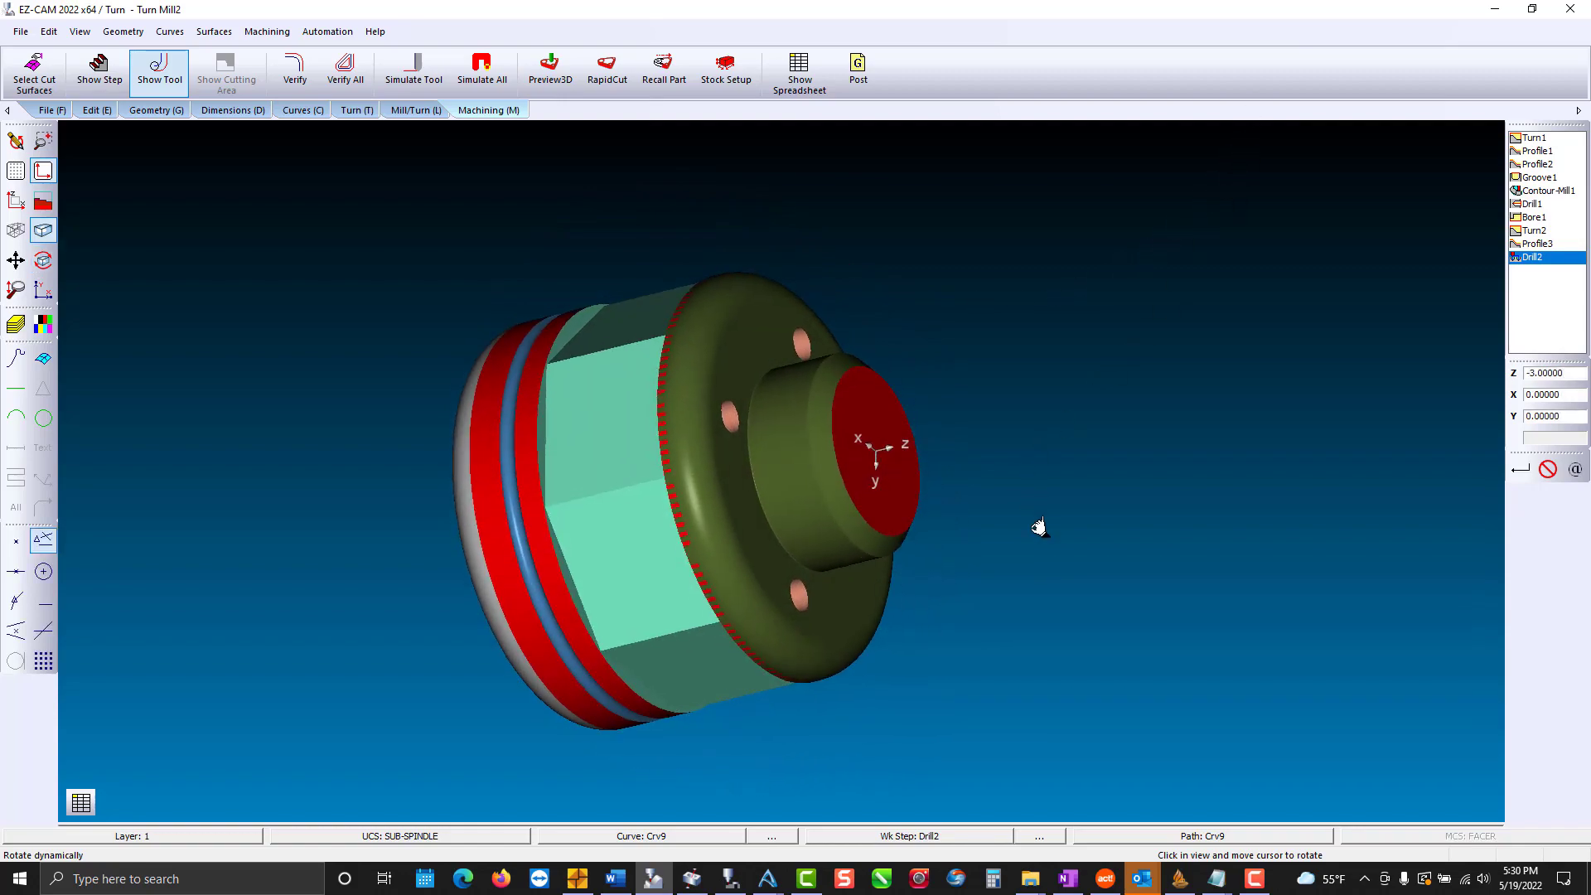